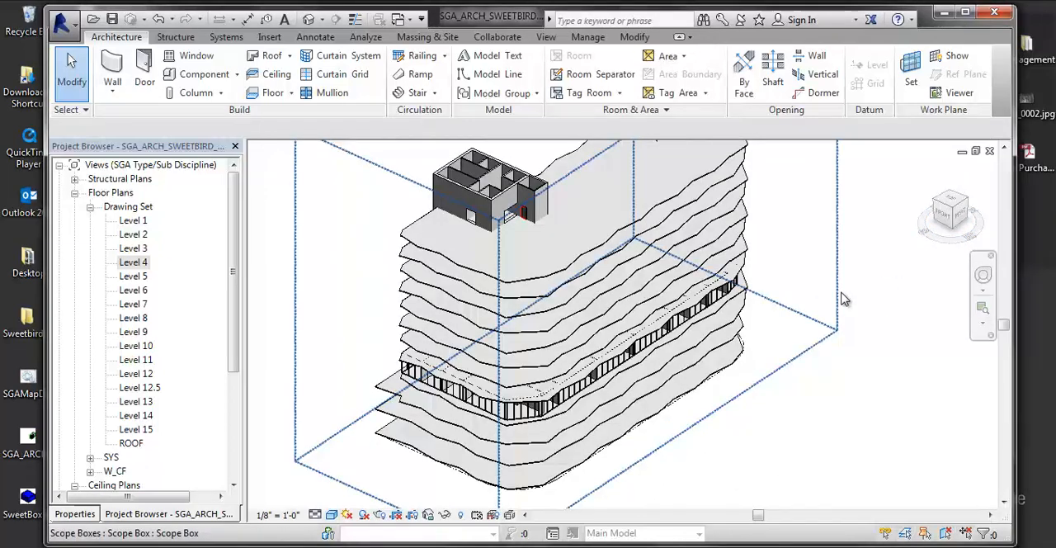
- Open the Level 4 floor plan from the Drawing Set and view the whole plan
double_click(133, 264)
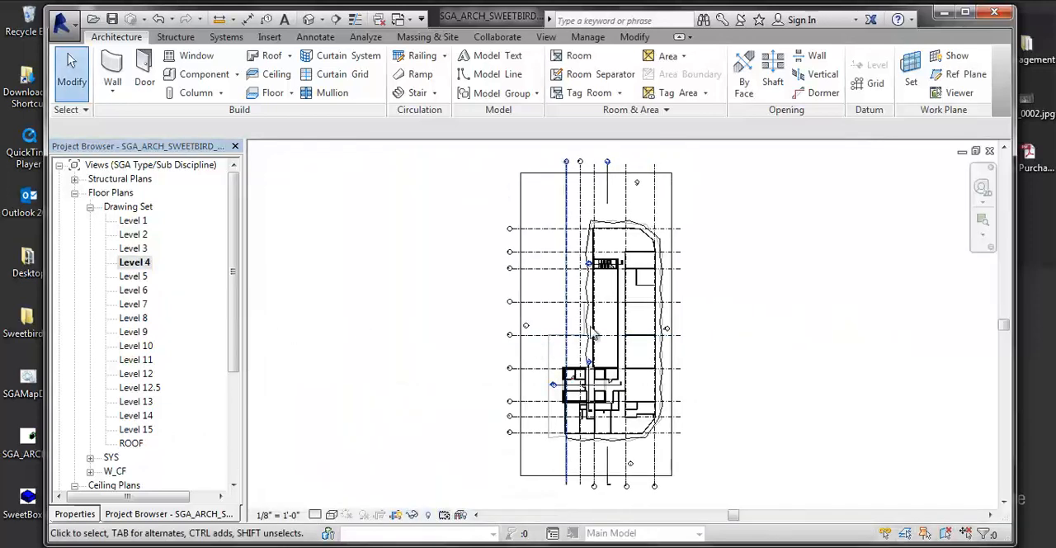
scroll(666, 340, up, 3)
scroll(667, 340, down, 2)
scroll(580, 353, down, 3)
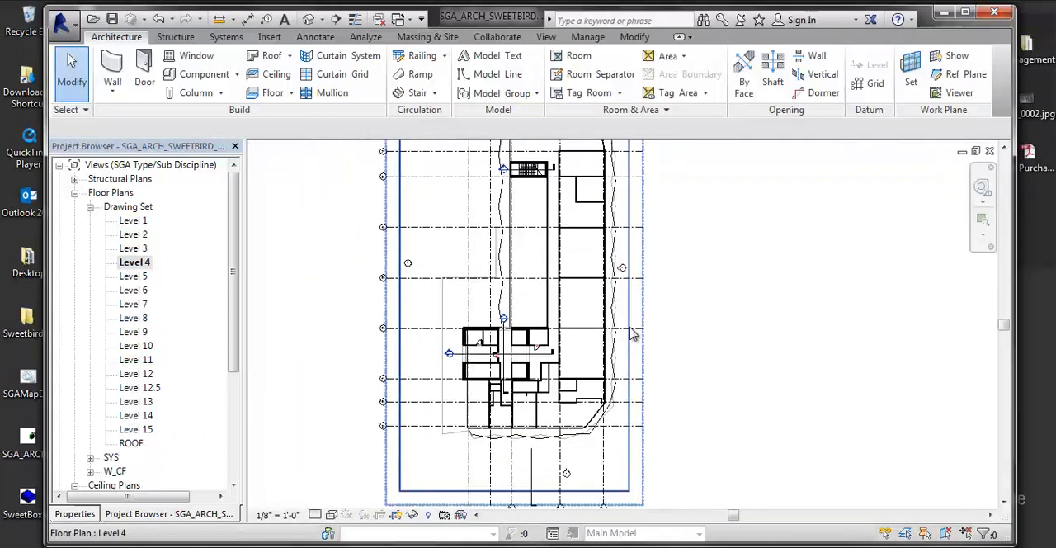
scroll(580, 353, down, 2)
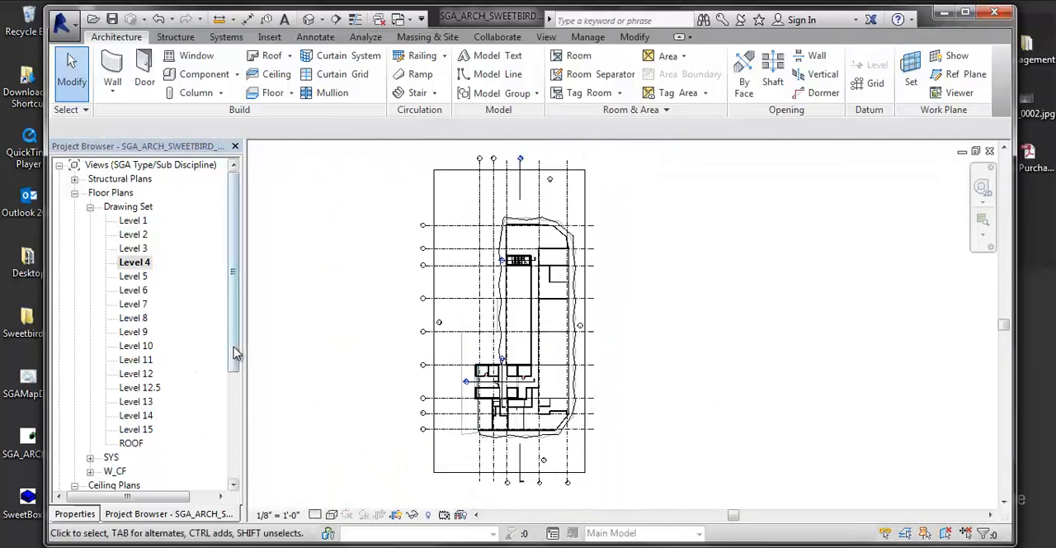
- Browse for a project to open in Dropbox > SGA_Training_Sweetbird > Session 03, locate SGA_ARCH_SWEETBIRD_R14_Start.rvt, and leave without opening it
click(62, 23)
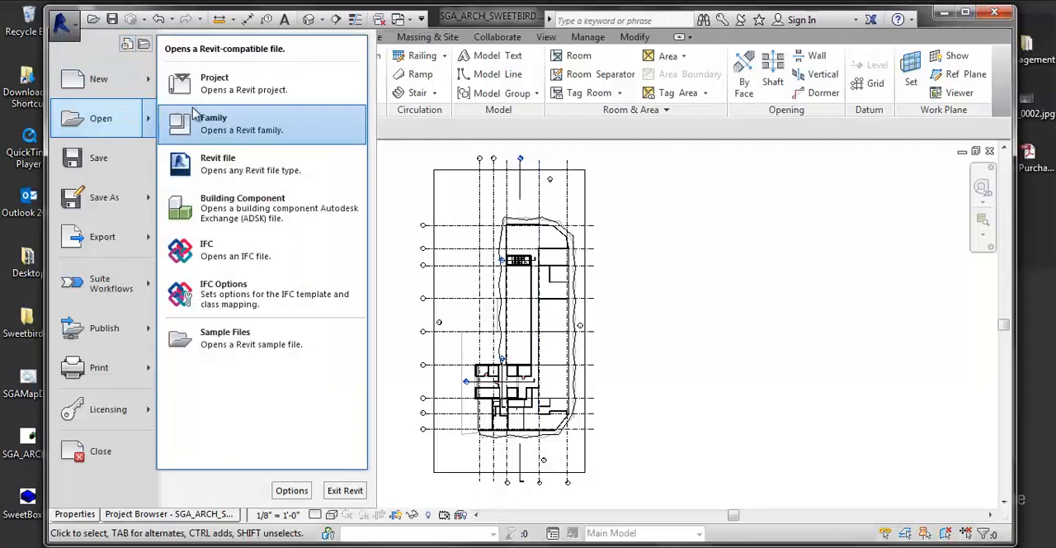
click(664, 271)
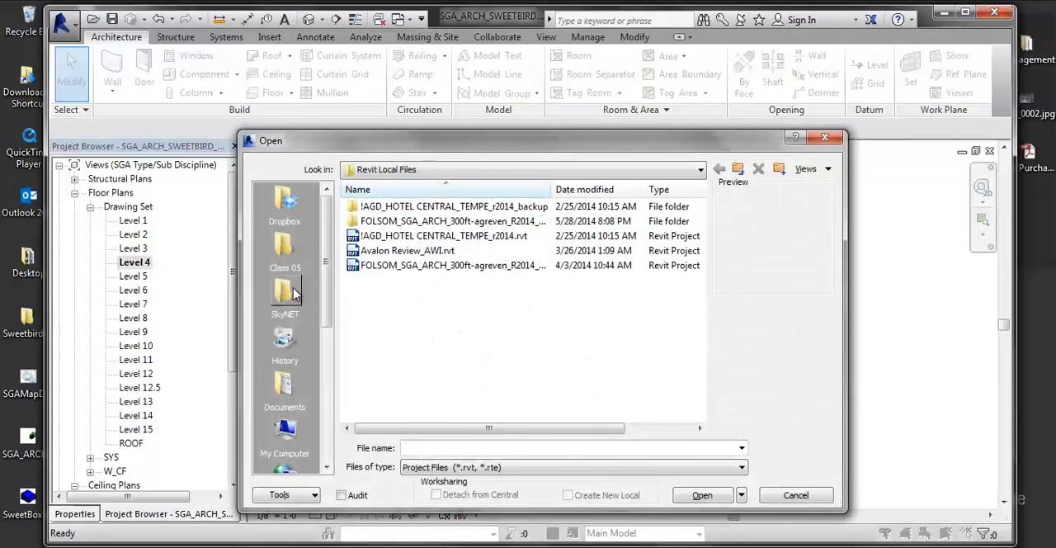
click(285, 202)
scroll(404, 316, down, 1)
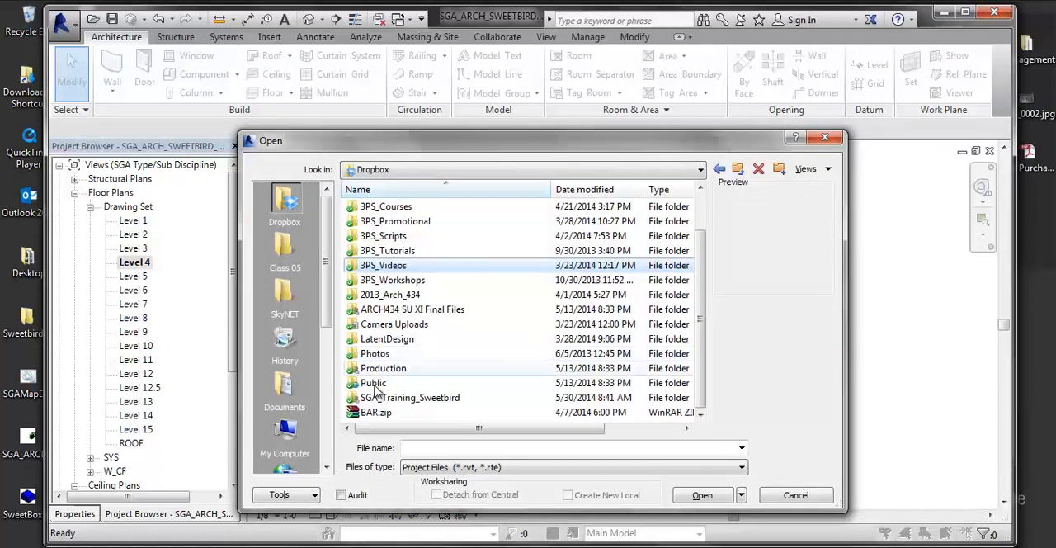
double_click(389, 397)
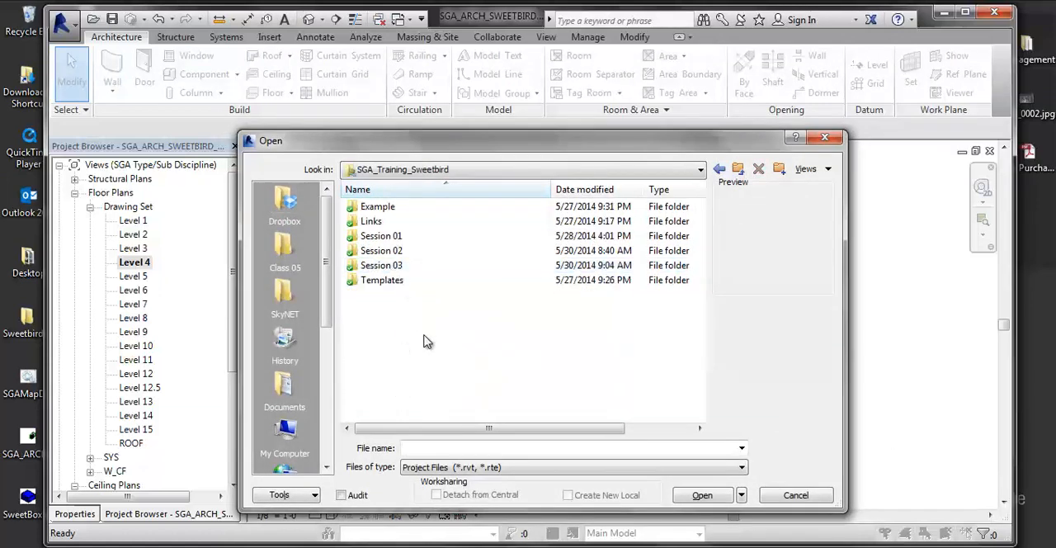
click(400, 266)
double_click(418, 264)
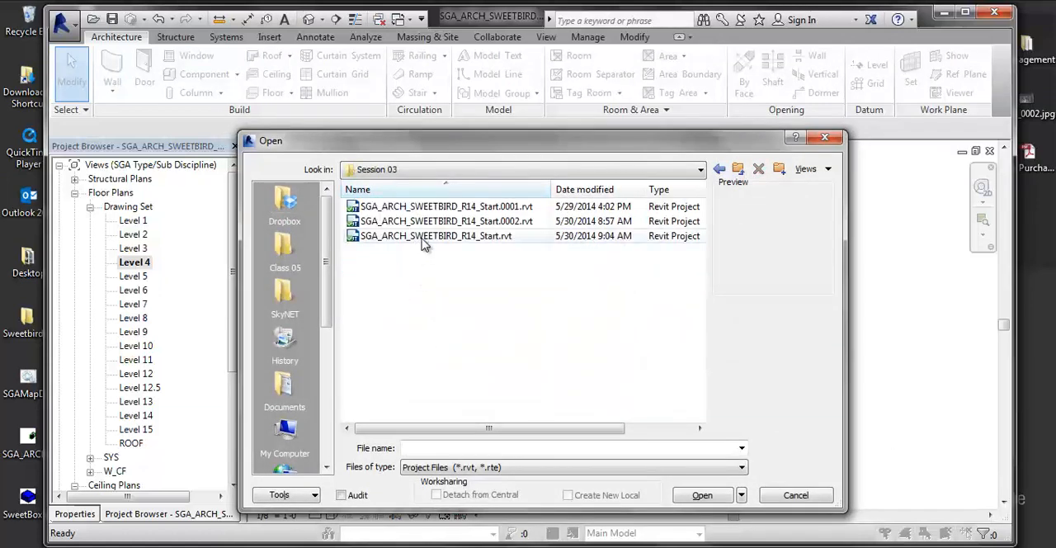
click(424, 237)
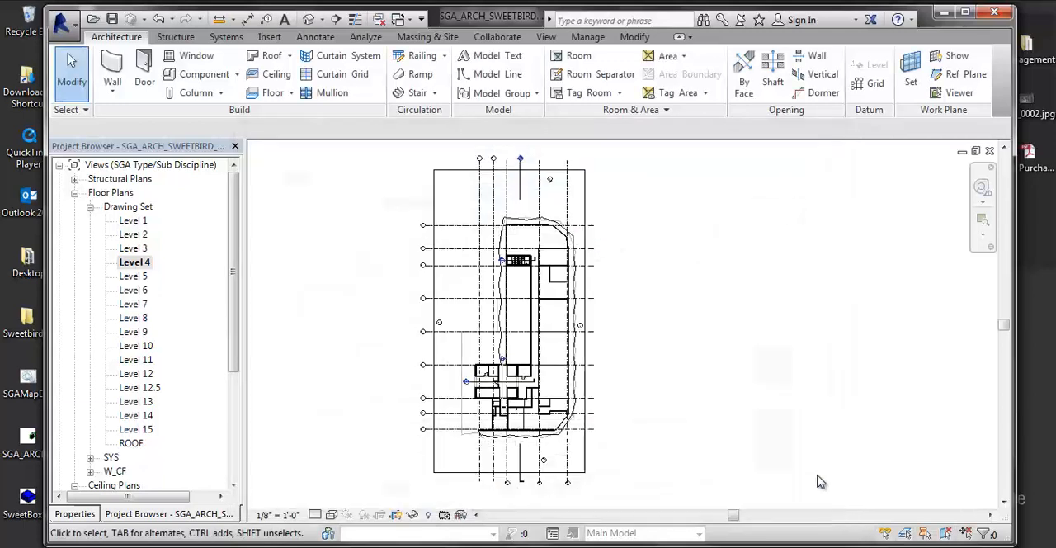
- Minimize Revit and switch to Windows Explorer, showing the contents of the Dropbox folder
scroll(819, 481, up, 3)
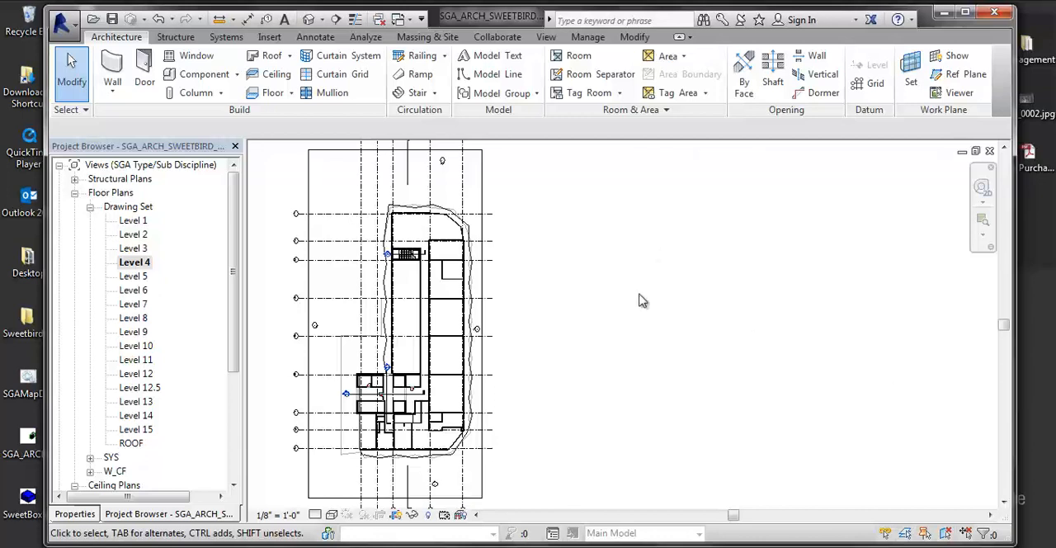
middle_drag(655, 347, 807, 345)
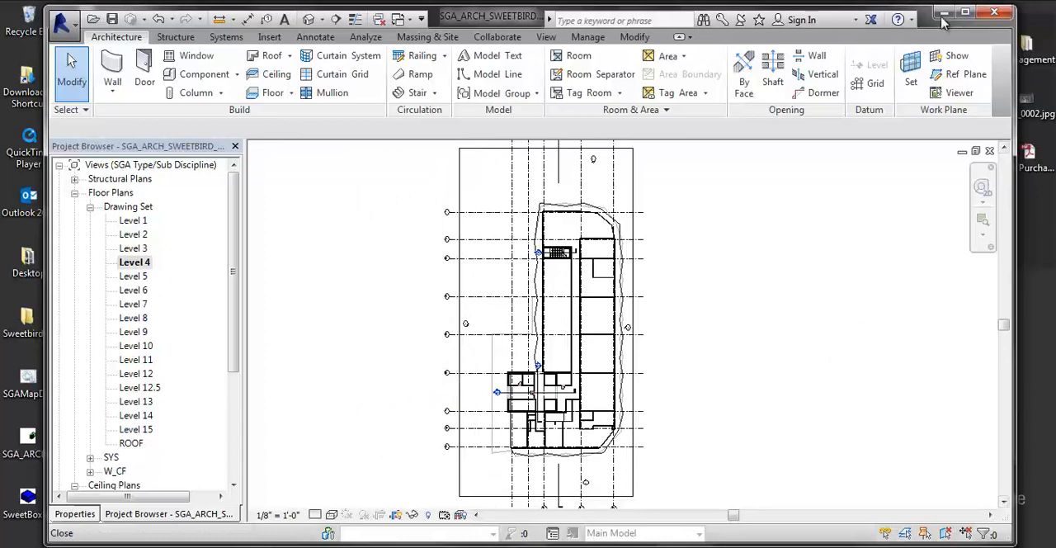
click(943, 14)
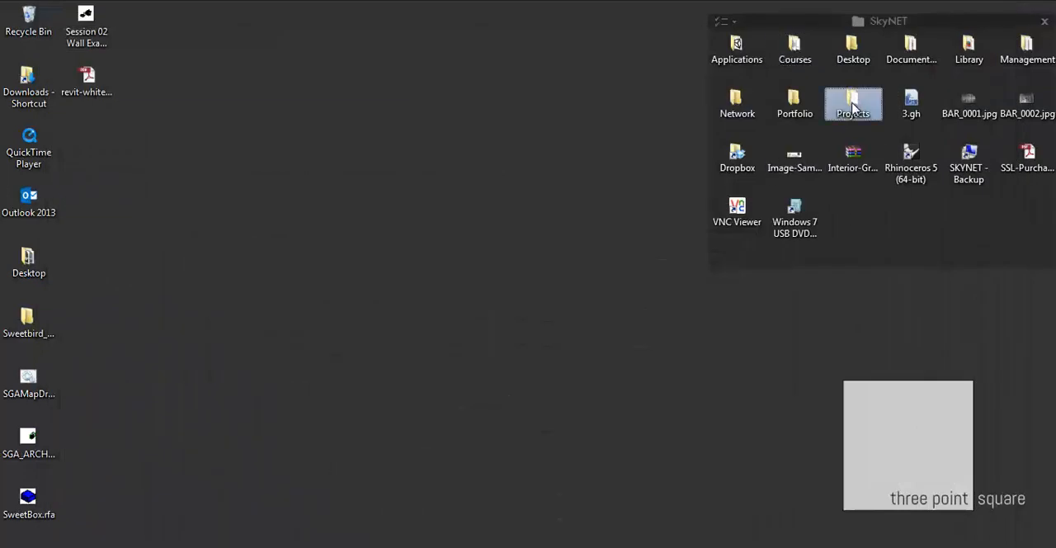
double_click(853, 106)
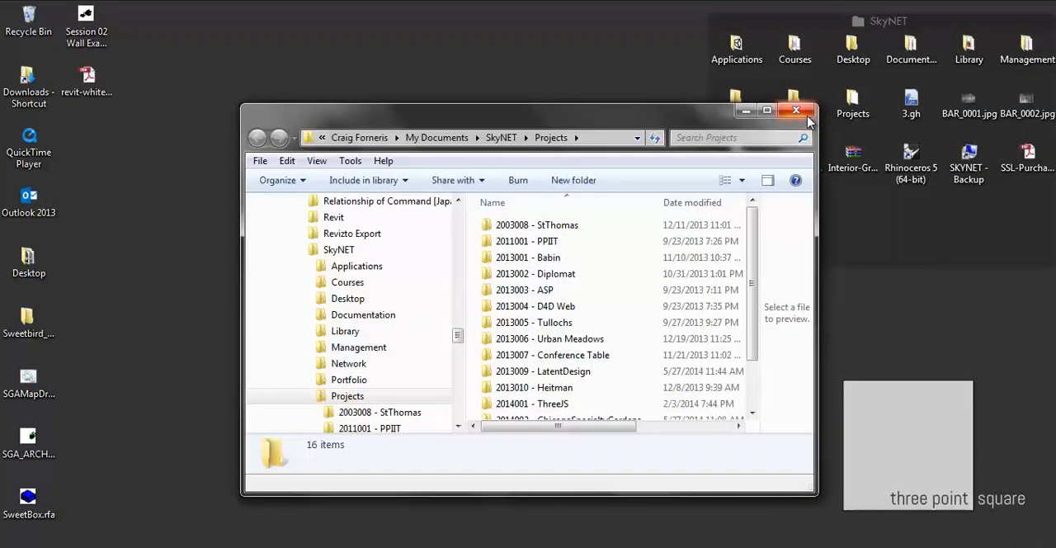
click(796, 110)
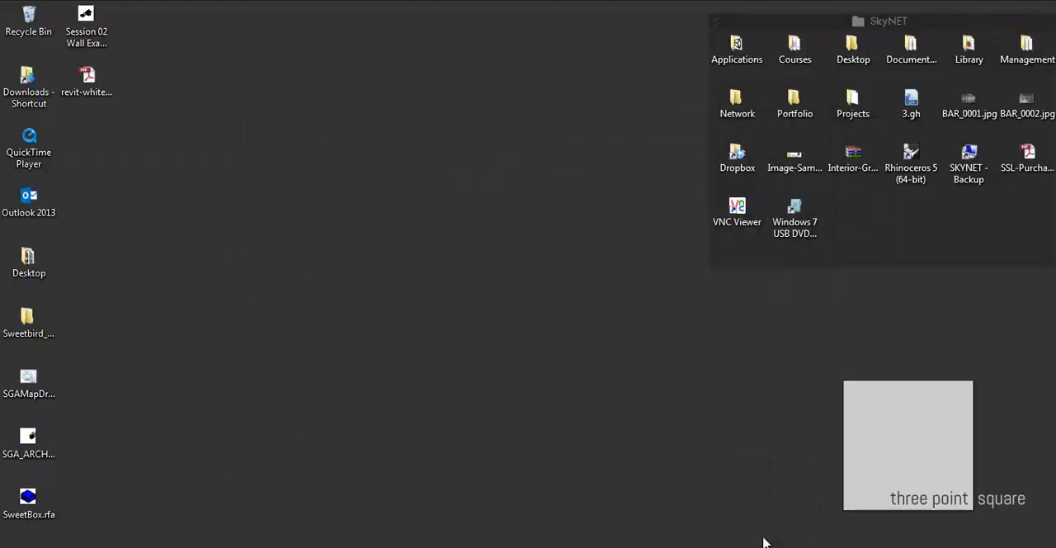
click(810, 543)
click(763, 518)
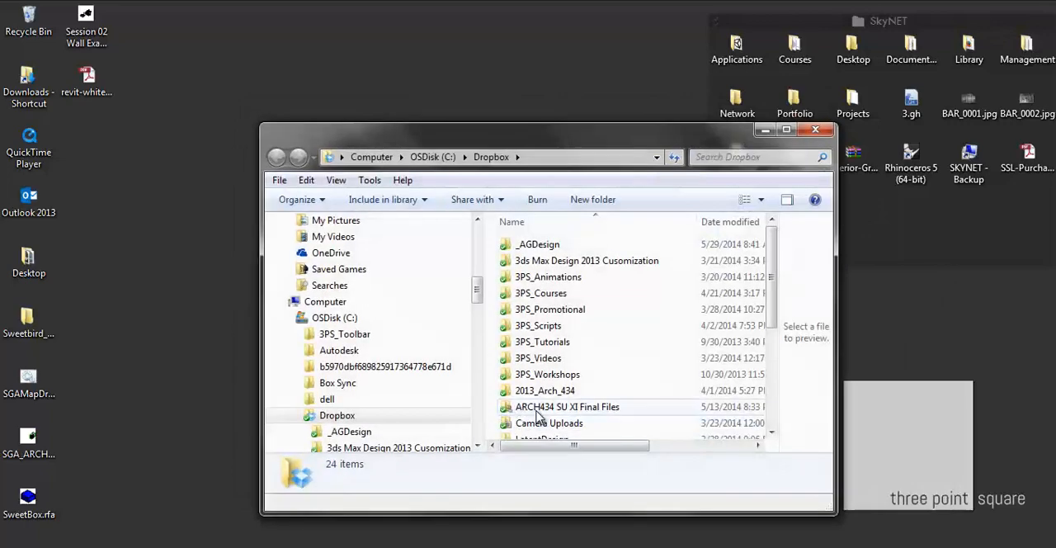
- Open SGA_Training_Sweetbird > Session 02 > Session 02 Family Creation within the Dropbox folder
click(536, 407)
scroll(536, 407, down, 4)
double_click(550, 321)
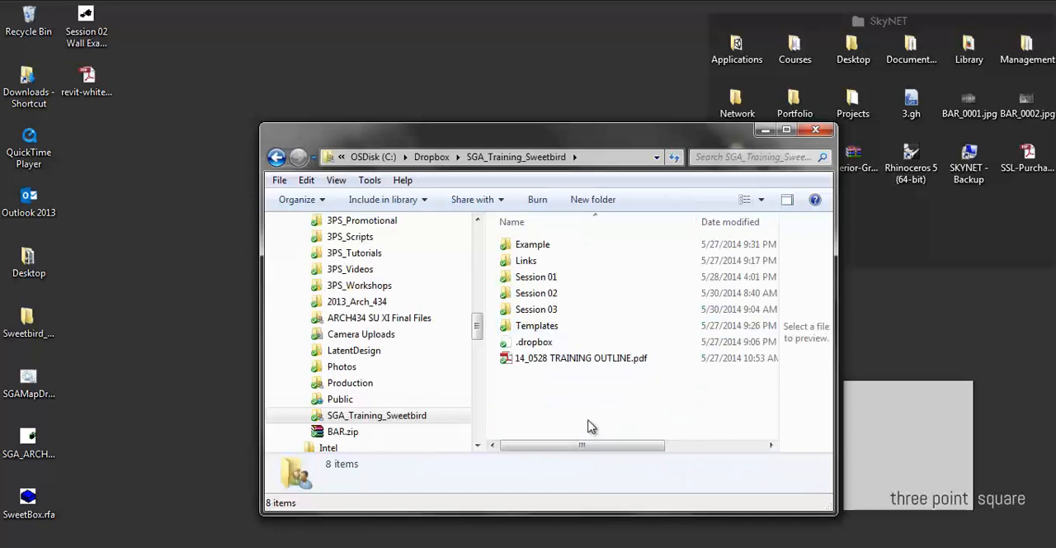
click(546, 311)
double_click(546, 295)
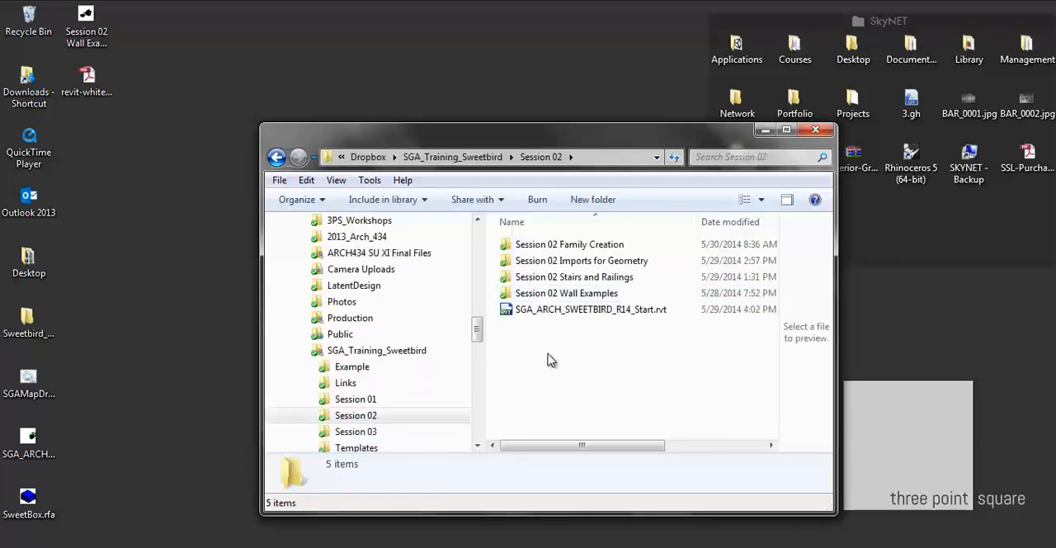
double_click(565, 244)
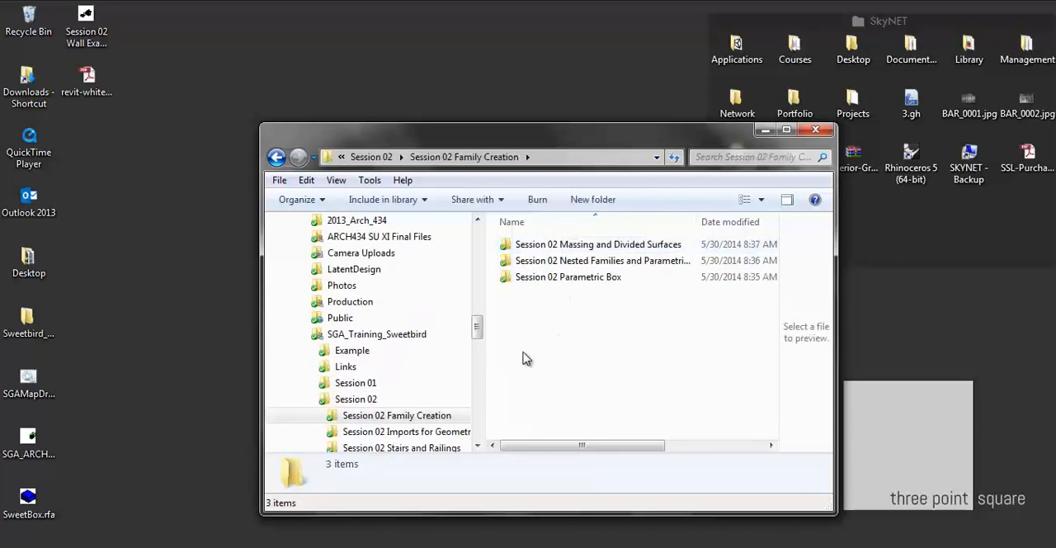
- Point out the nested families folder and open the Session 02 Massing and Divided Surfaces folder
click(561, 262)
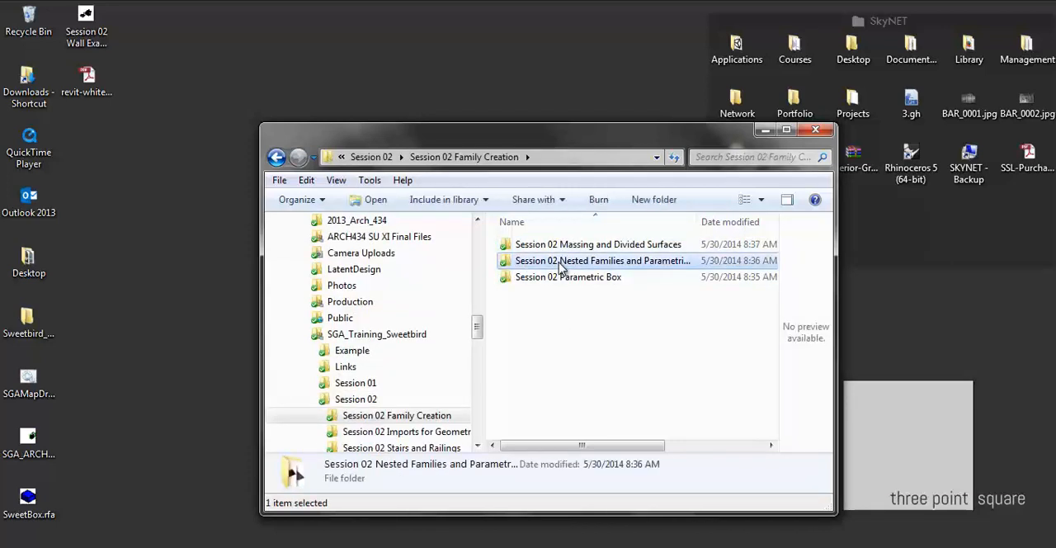
click(614, 394)
click(578, 263)
double_click(549, 244)
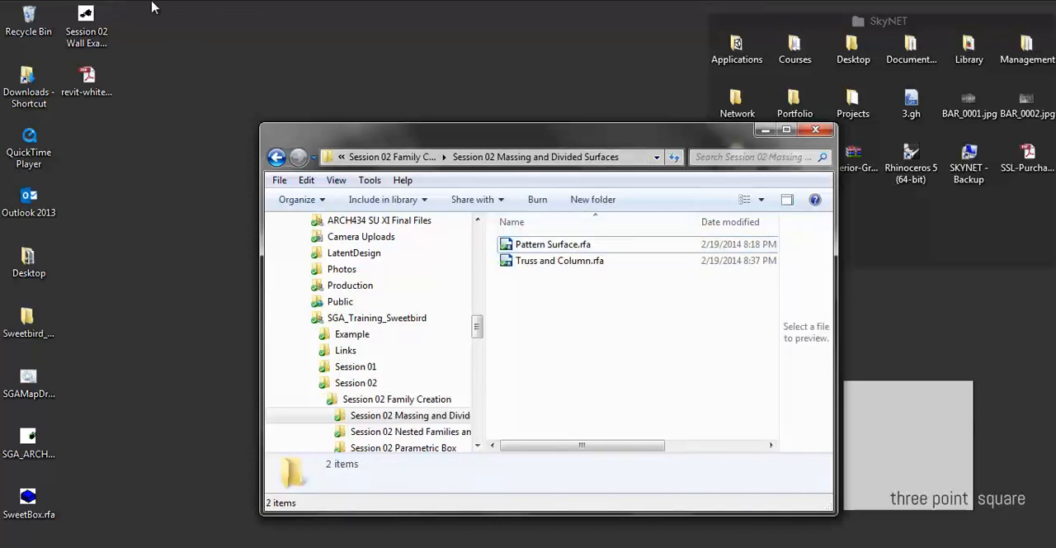
- Enlarge the file details preview and examine Truss and Column.rfa, followed by Pattern Surface.rfa
drag(543, 137, 504, 132)
drag(593, 300, 523, 259)
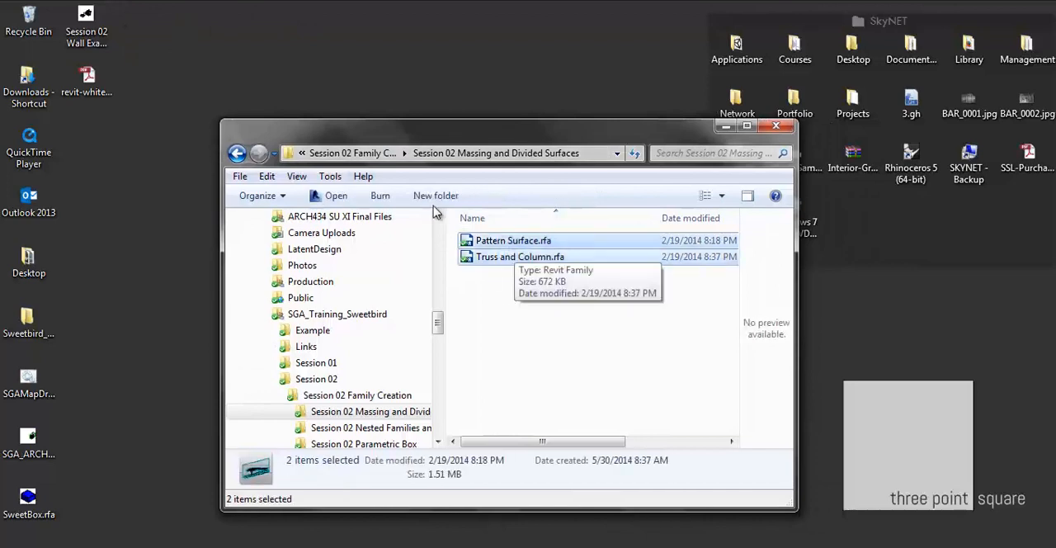
click(528, 289)
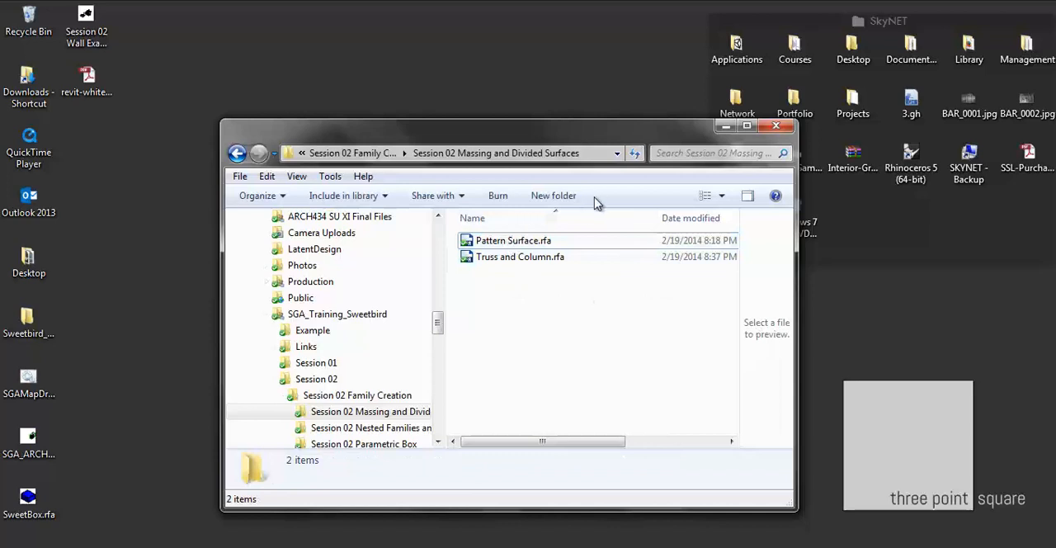
click(515, 261)
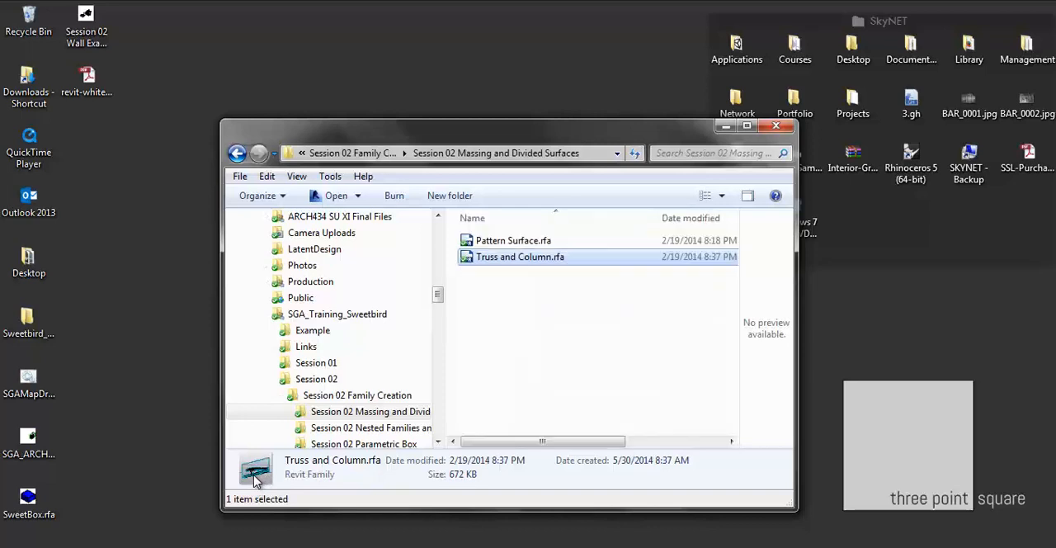
drag(715, 445, 724, 282)
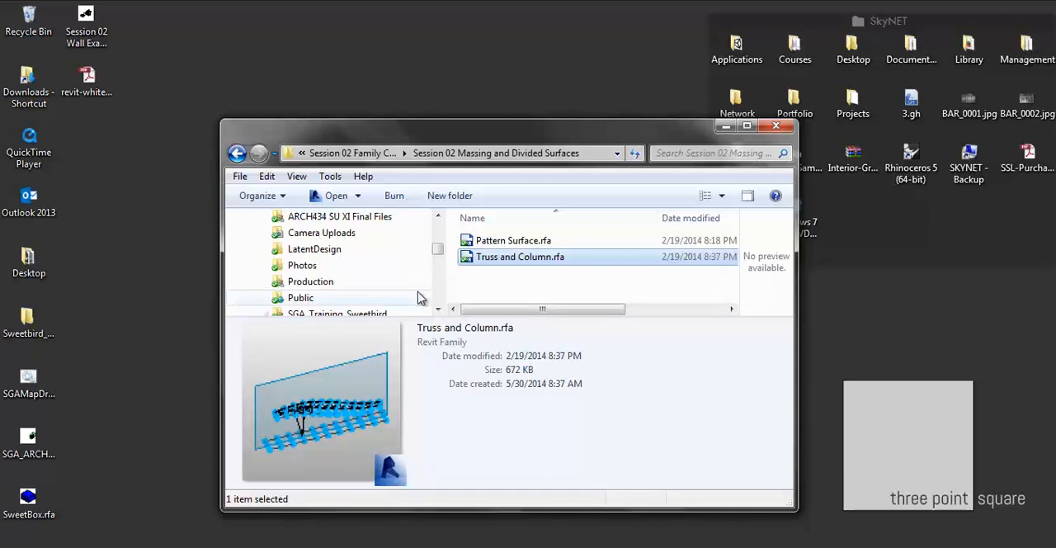
click(494, 242)
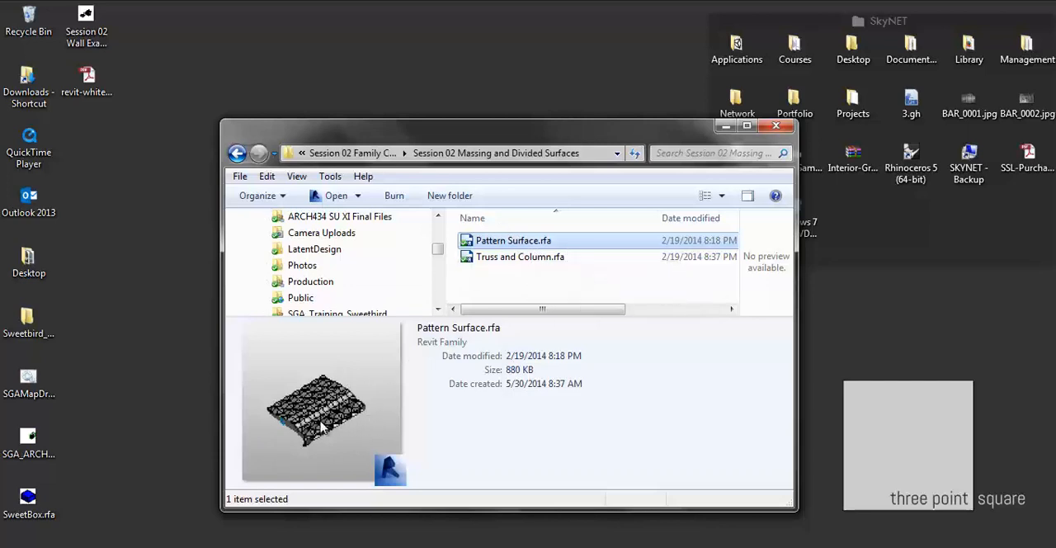
- Return to the Session 02 folder and preview the Session 02 Imports for Geometry folder
click(237, 153)
click(258, 154)
click(237, 154)
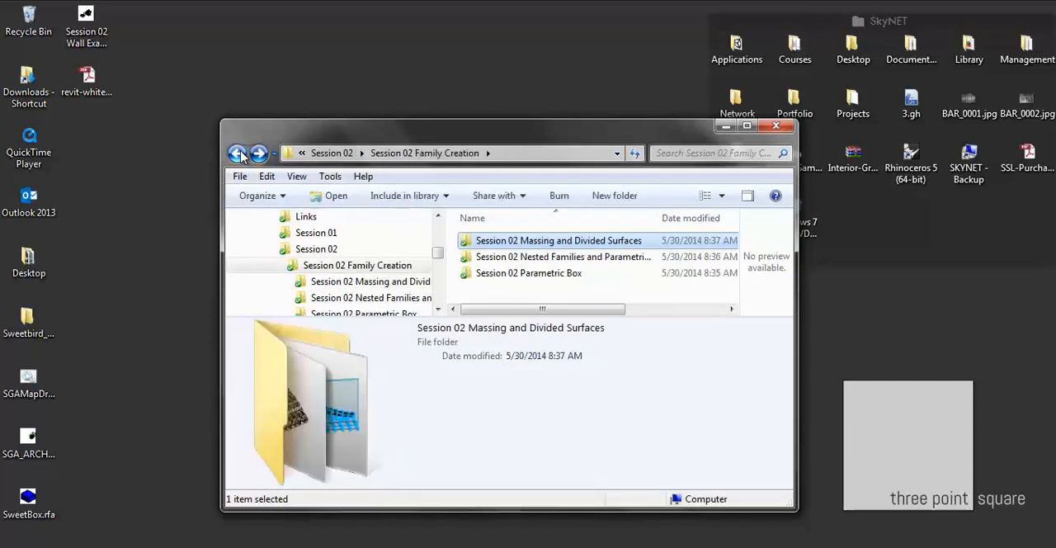
click(237, 153)
click(540, 257)
scroll(553, 268, down, 1)
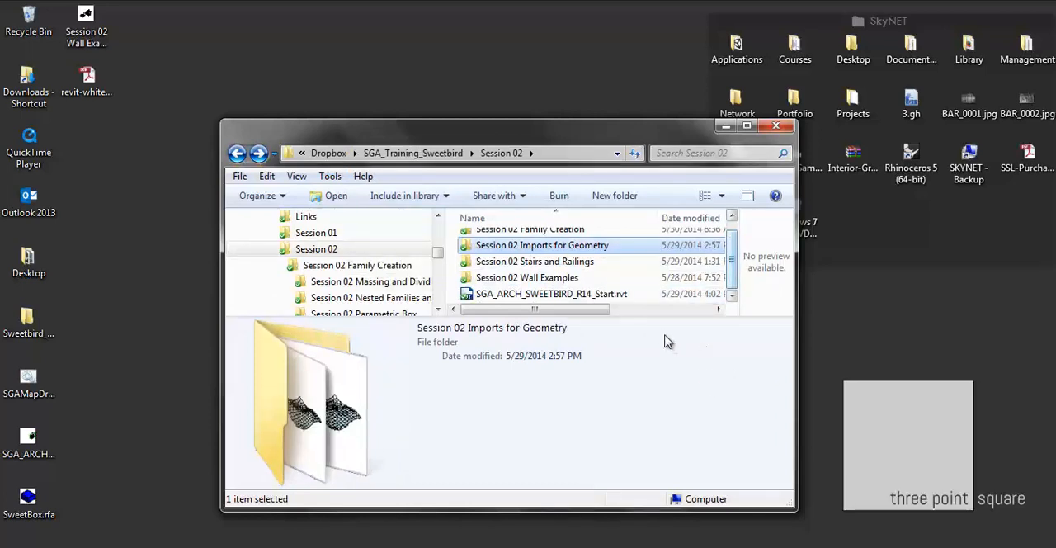
- Shrink the details preview so the full Session 02 file list fits, and clear the folder selection
click(656, 309)
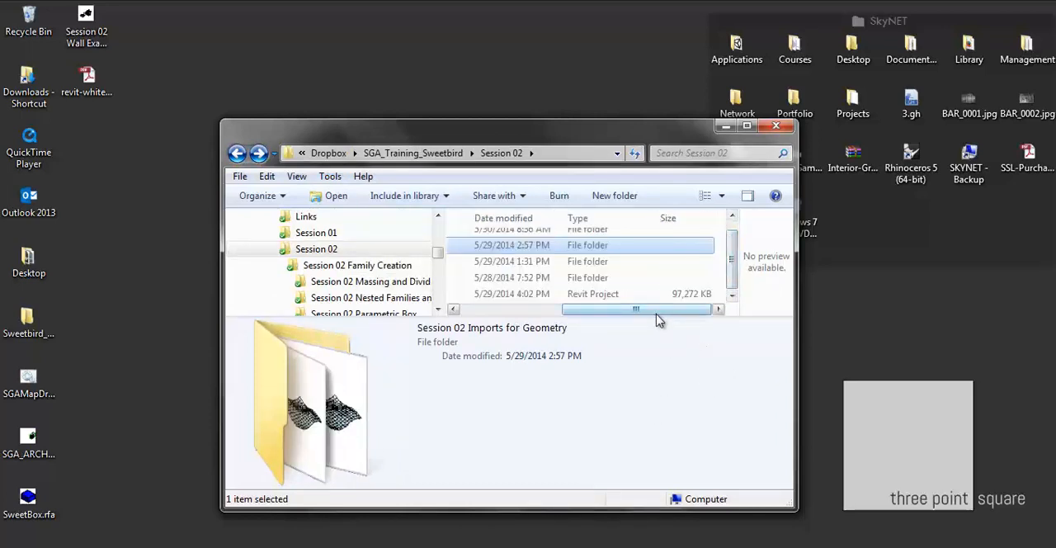
drag(655, 317, 490, 425)
click(611, 404)
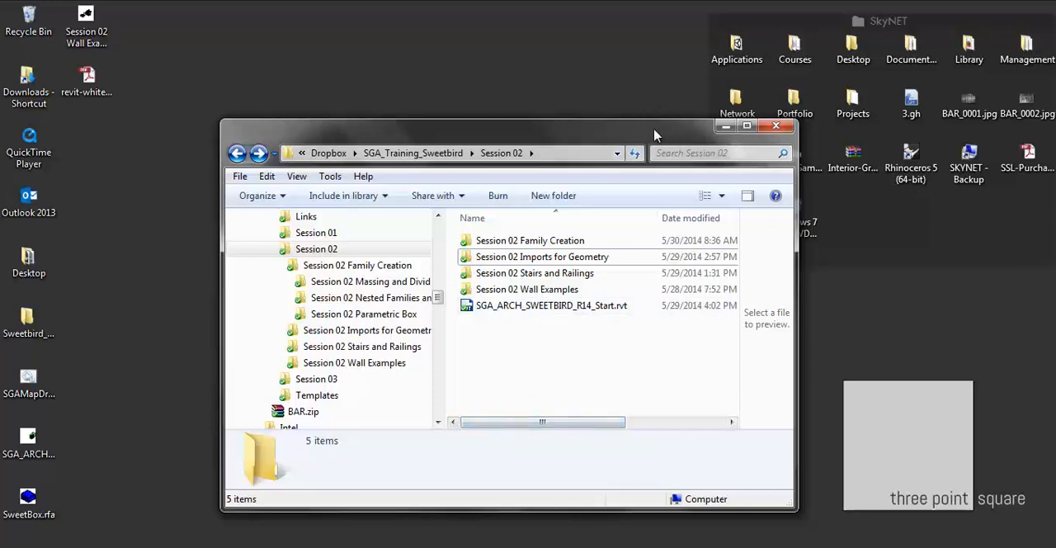
- Move the training folder window aside and open Courses > SGA > SweetBird > Session 02 in a second window
drag(654, 134, 552, 106)
double_click(795, 47)
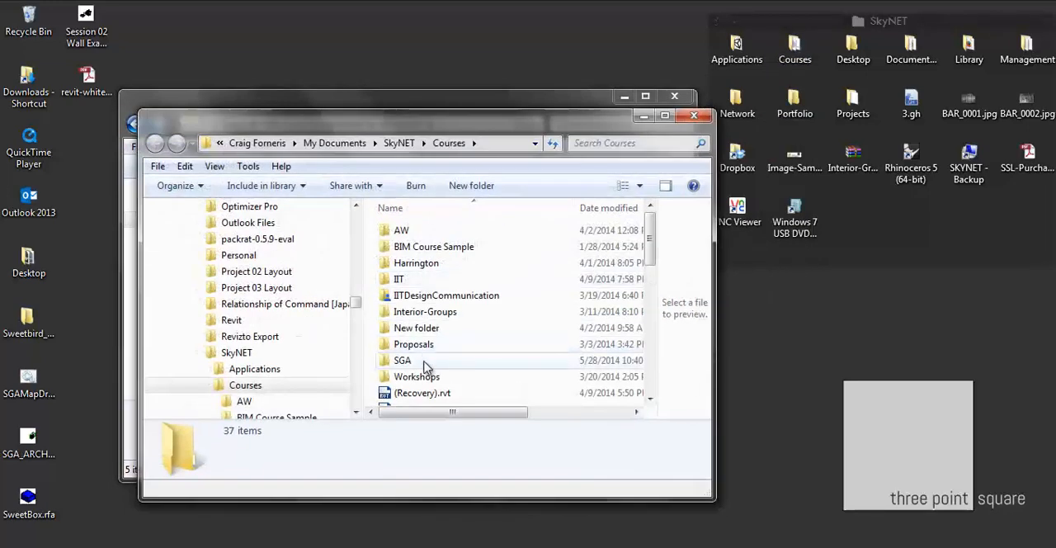
double_click(424, 359)
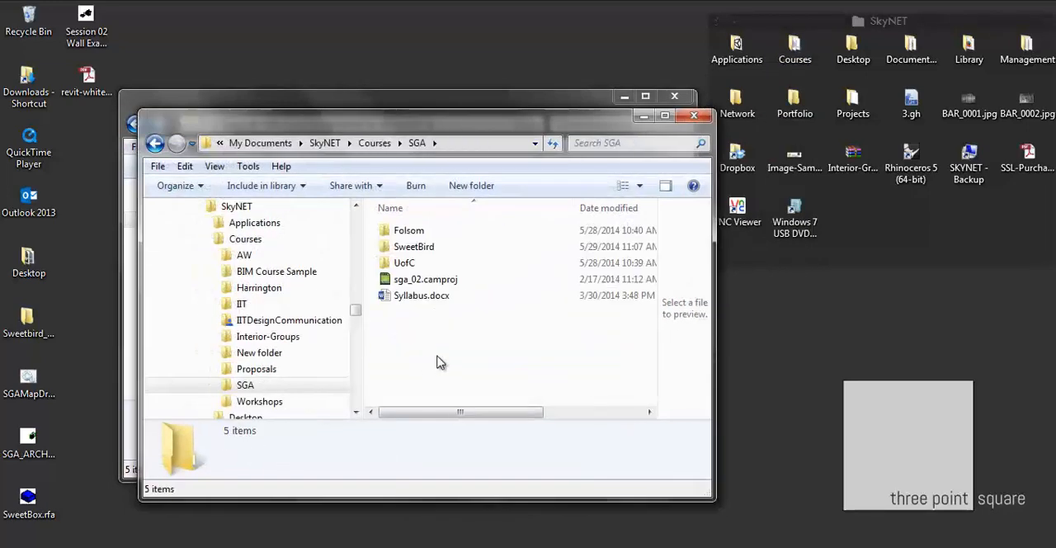
double_click(424, 247)
double_click(426, 247)
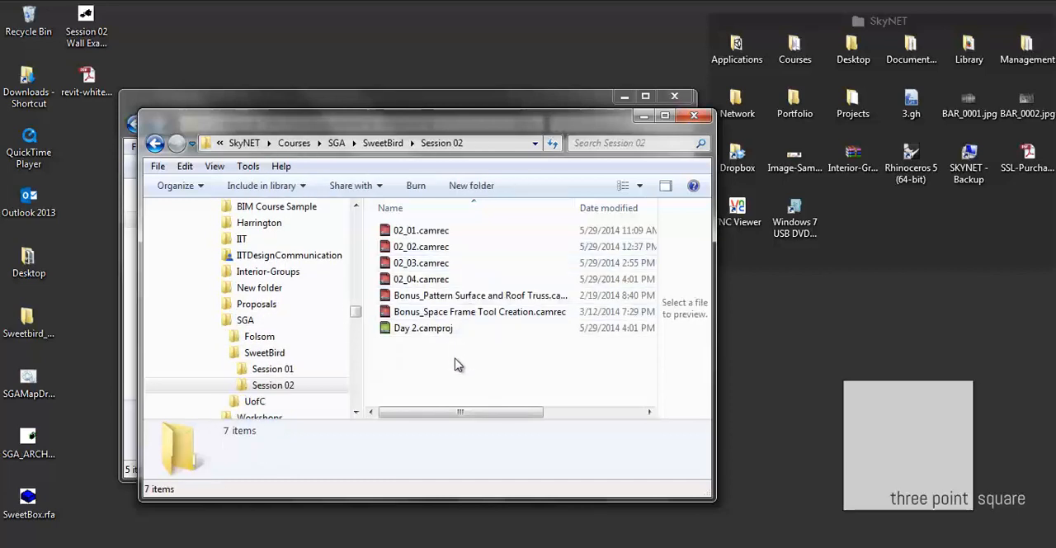
- Examine the Bonus_Pattern Surface and Roof Truss and Bonus_Space Frame Tool Creation recordings in the file list
click(427, 296)
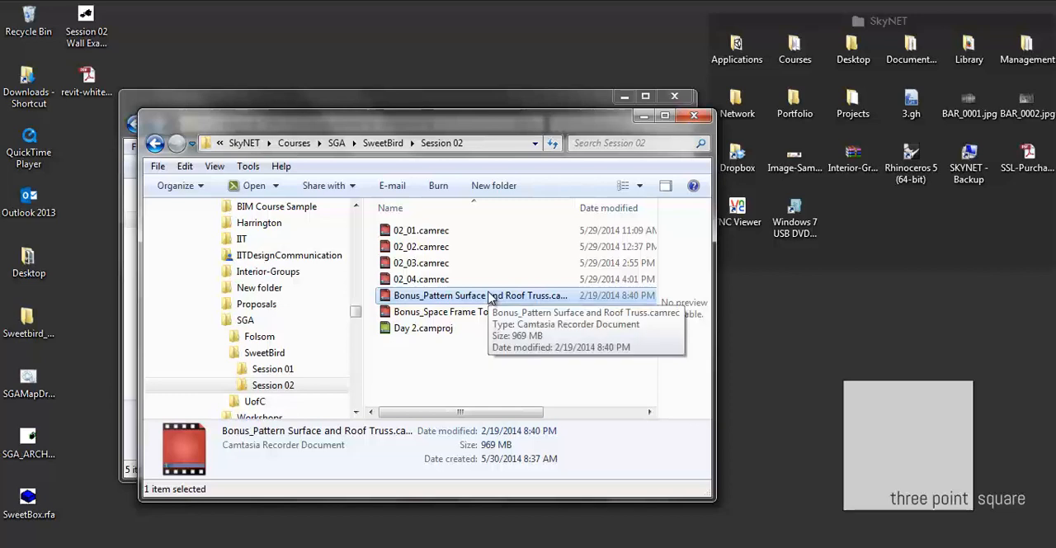
click(468, 327)
click(470, 311)
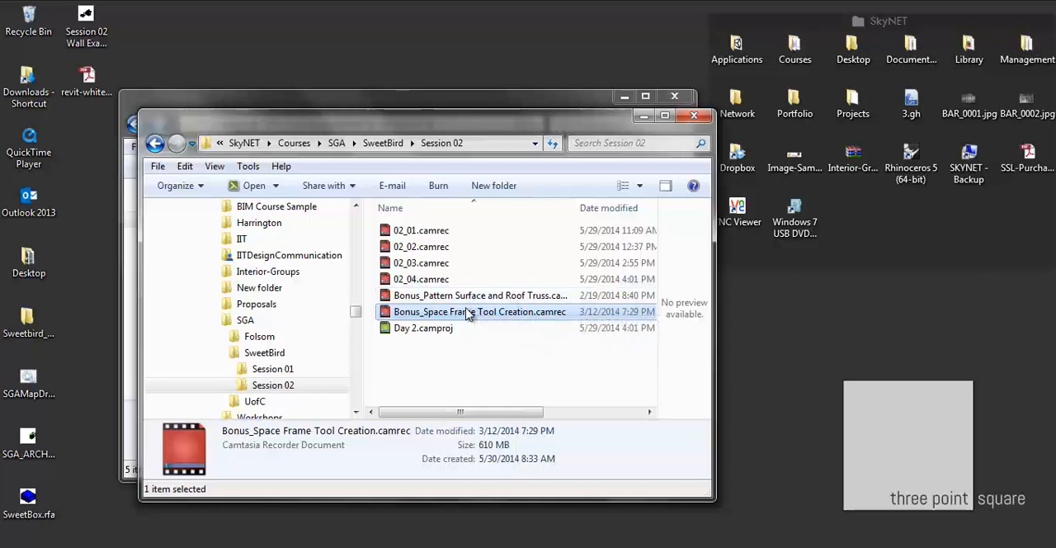
click(476, 367)
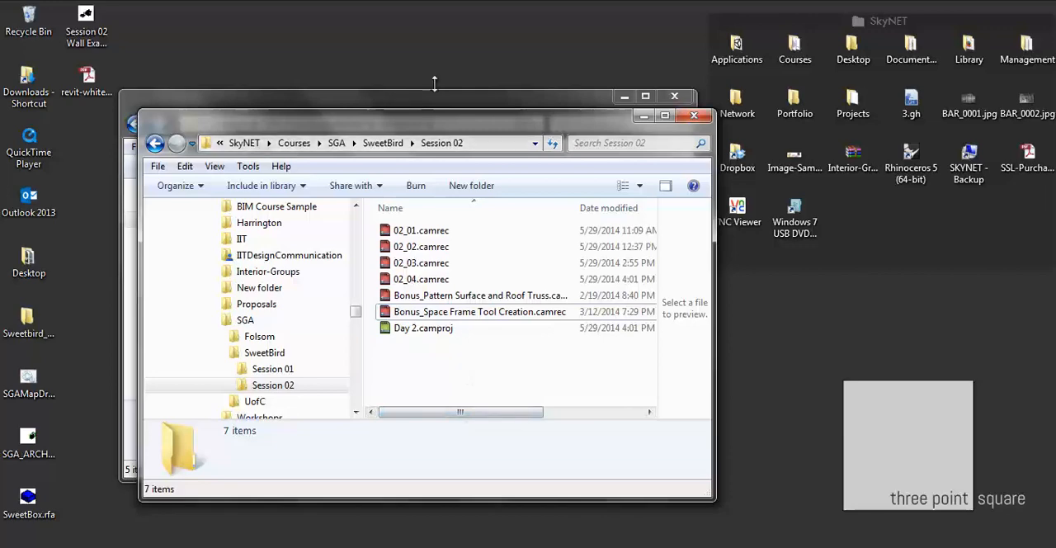
- Clear the Session 02 folder windows and Camtasia Studio out of the way, and switch to the Level 4 plan in Revit
drag(451, 124, 592, 129)
click(453, 107)
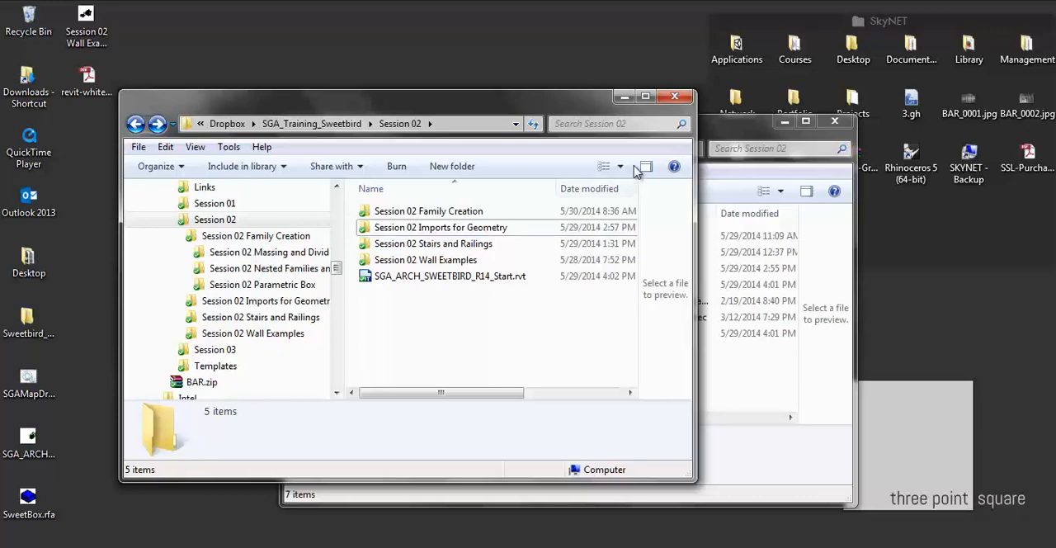
drag(701, 126, 555, 97)
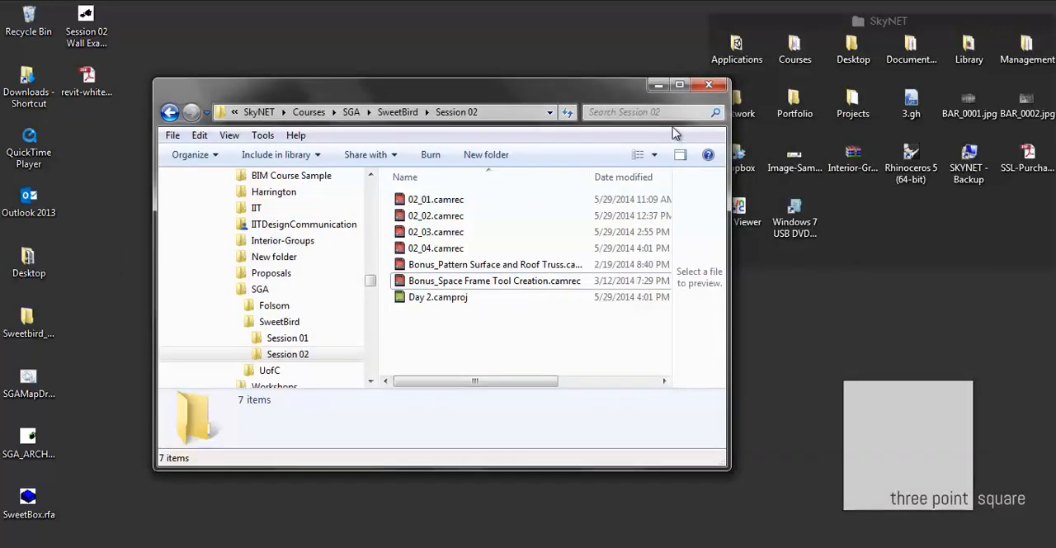
click(658, 84)
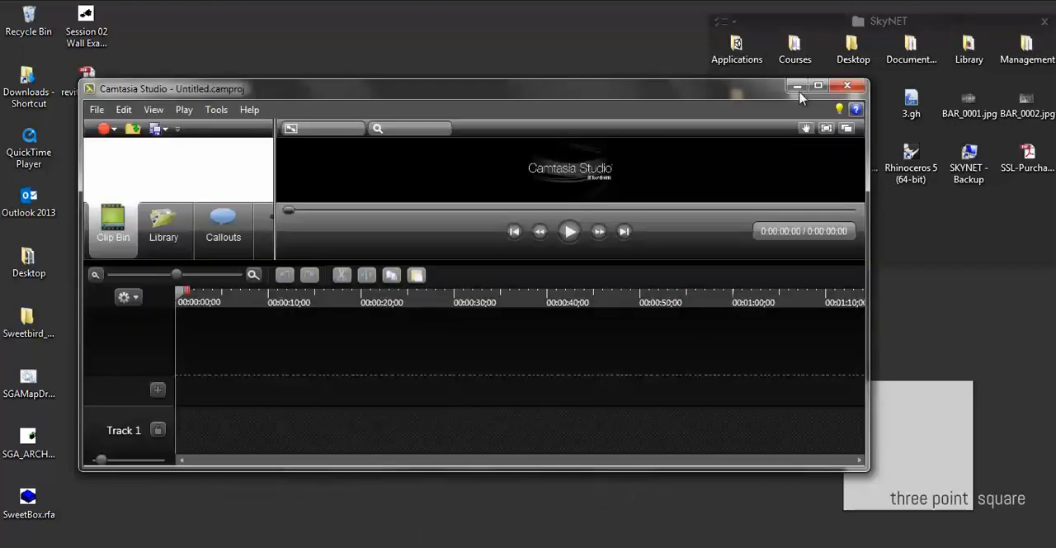
click(792, 85)
key(alt+Tab)
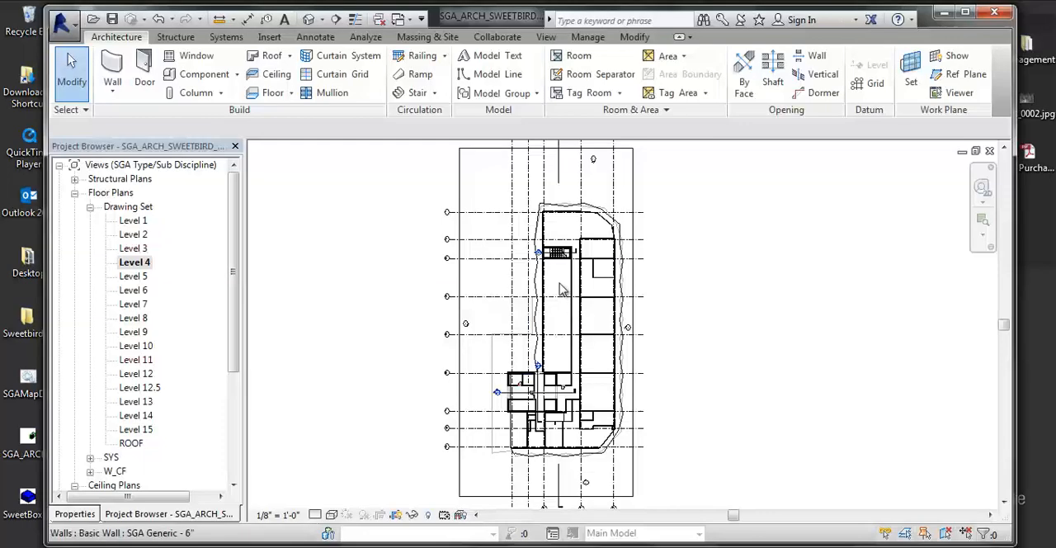
middle_drag(657, 275, 567, 274)
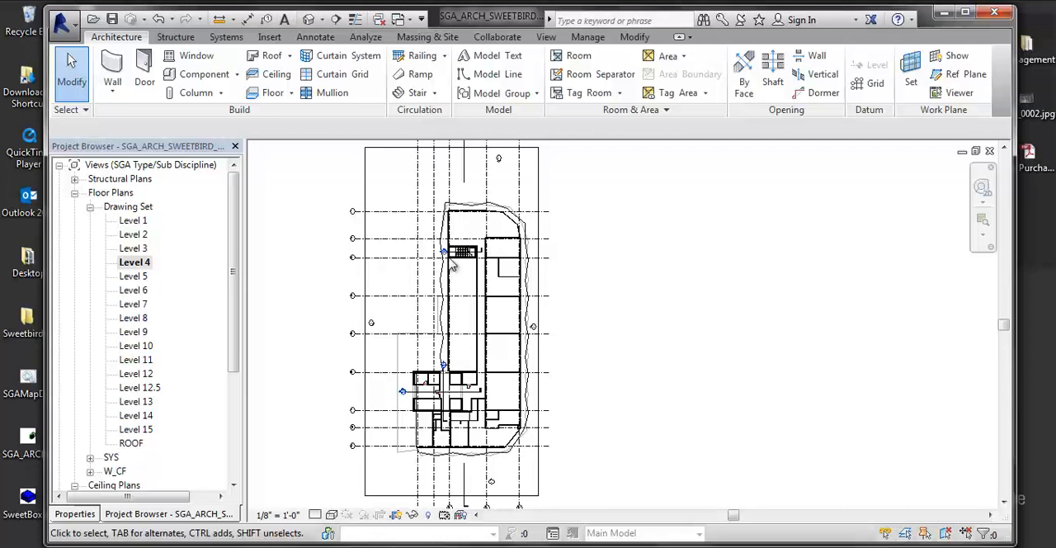
click(62, 25)
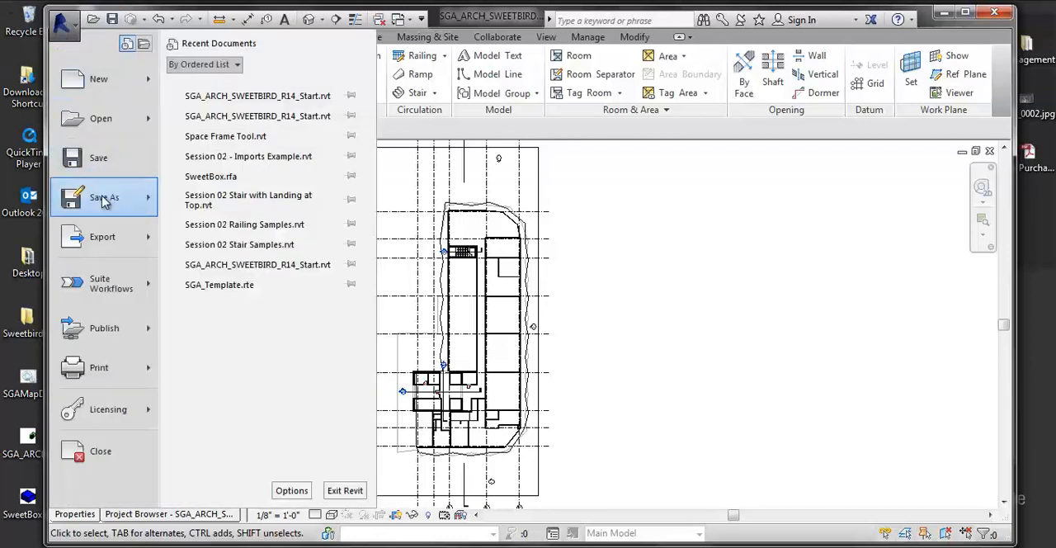
mouse_move(115, 198)
click(198, 123)
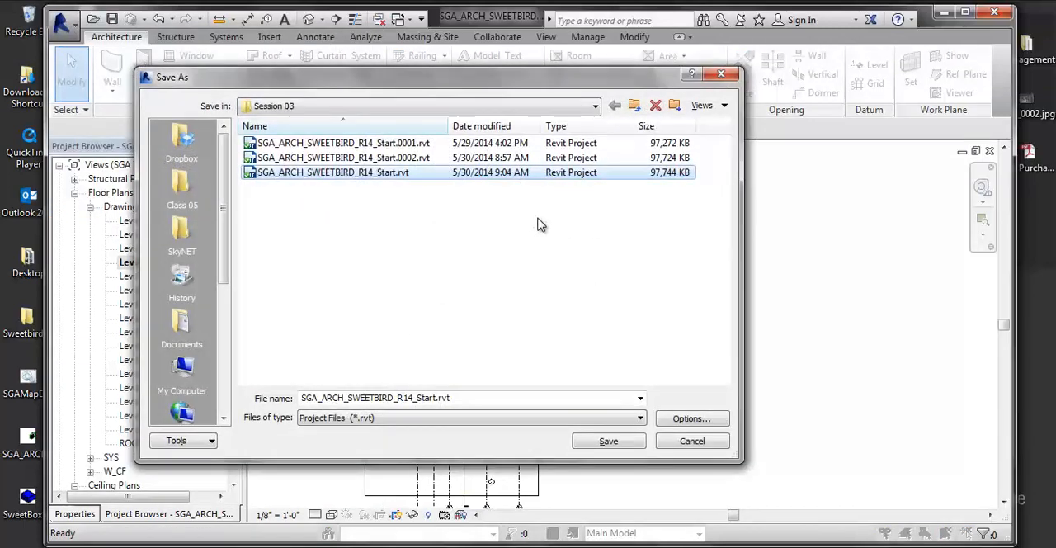
click(634, 105)
click(634, 105)
click(635, 105)
click(635, 105)
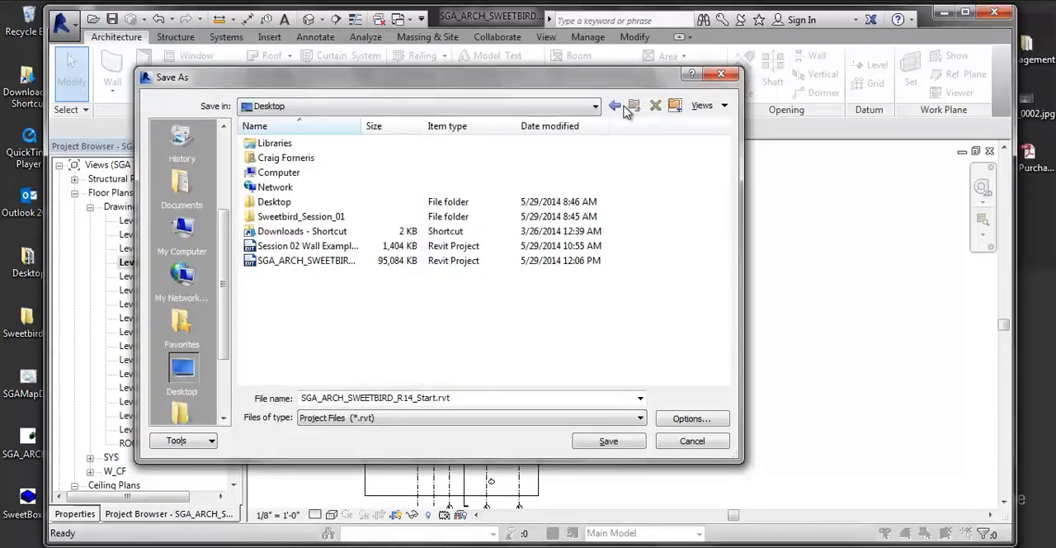
click(691, 441)
- Select the crop region around the Level 4 plan and look through the remaining view categories in the project browser
scroll(639, 396, down, 2)
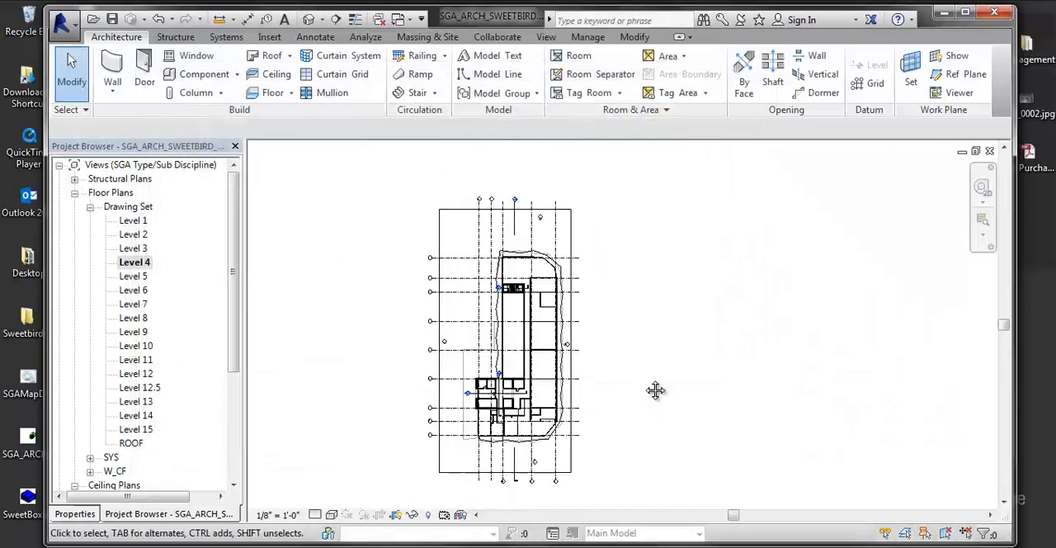
scroll(650, 386, up, 1)
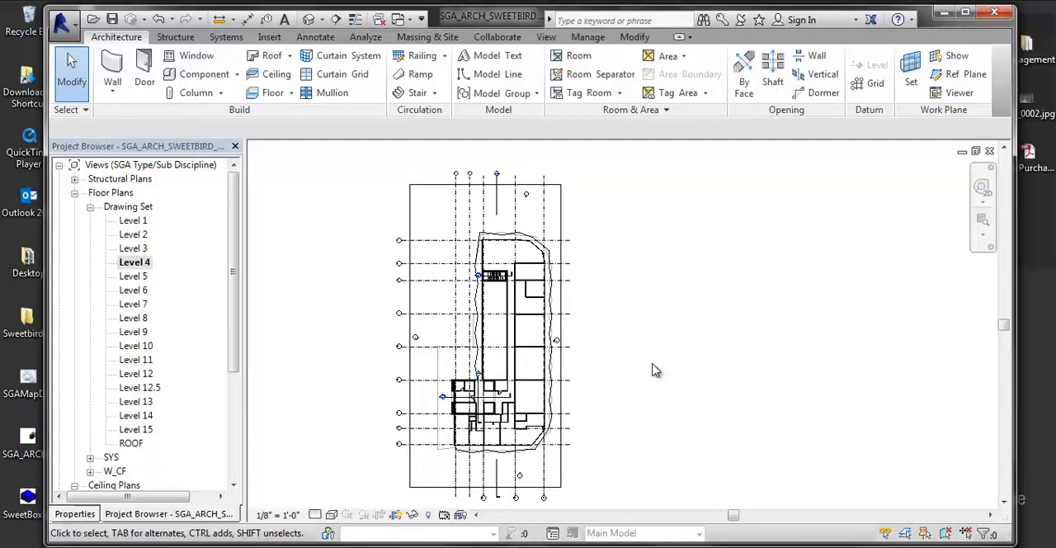
middle_drag(657, 352, 687, 344)
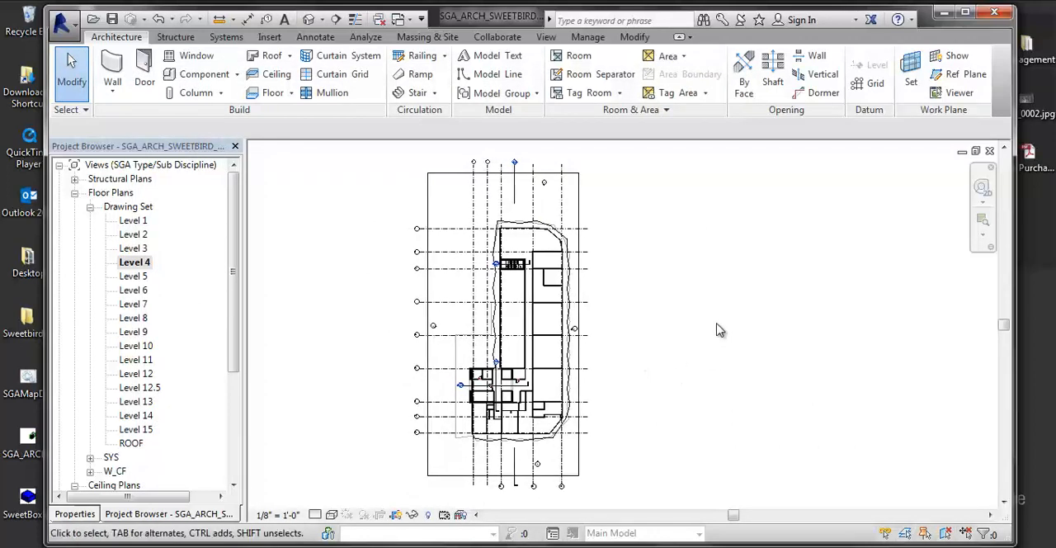
click(132, 262)
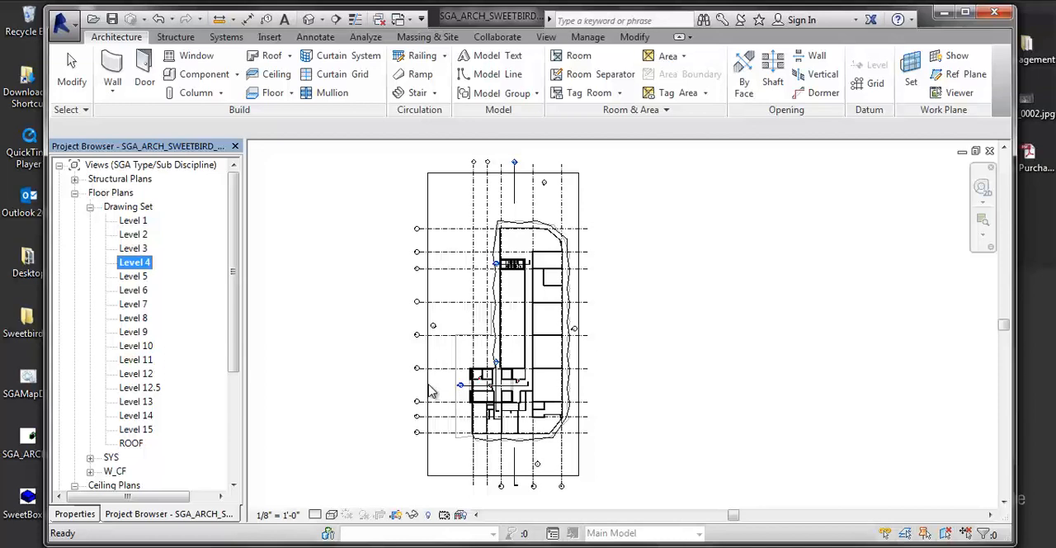
click(289, 385)
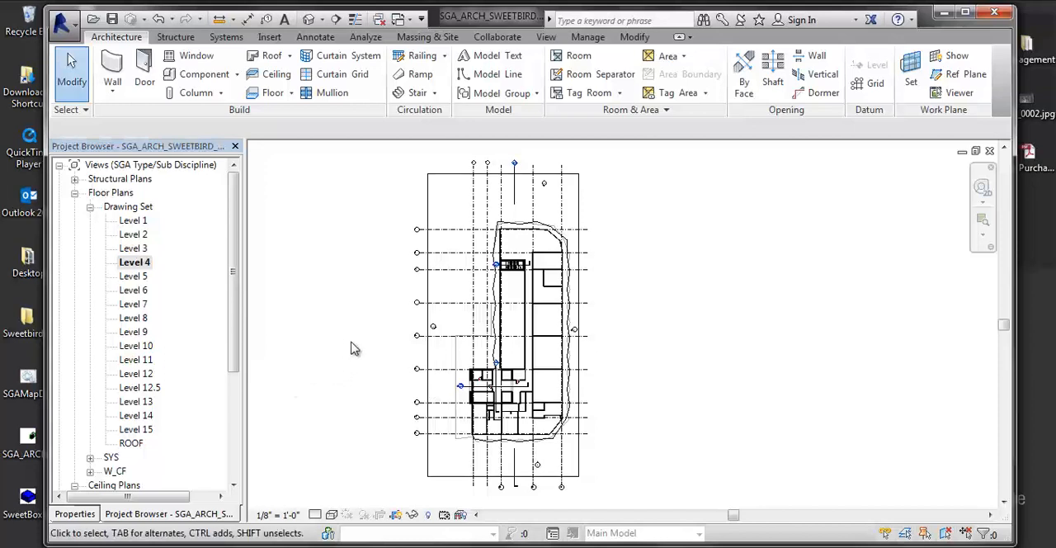
click(426, 202)
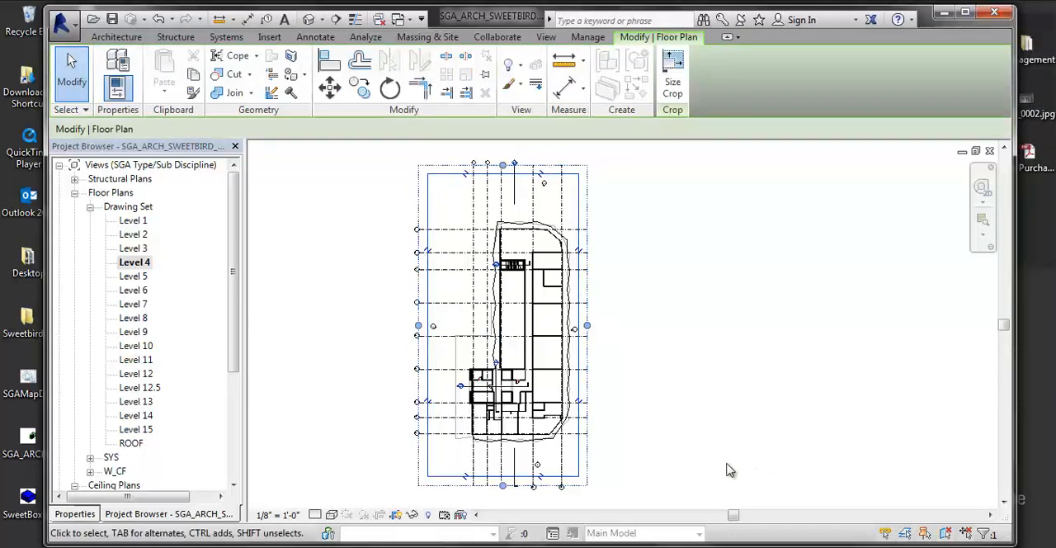
middle_drag(630, 382, 690, 376)
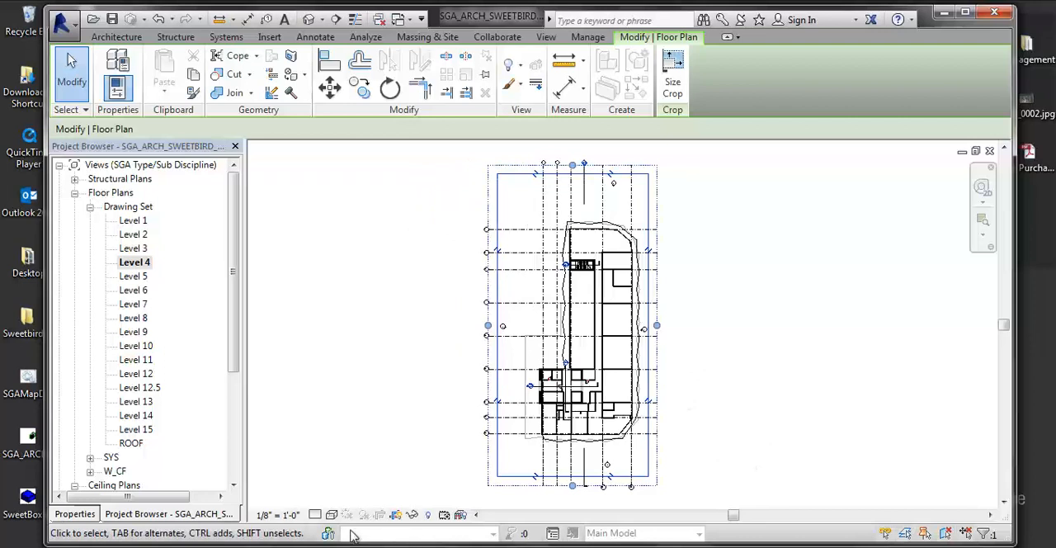
drag(232, 352, 235, 466)
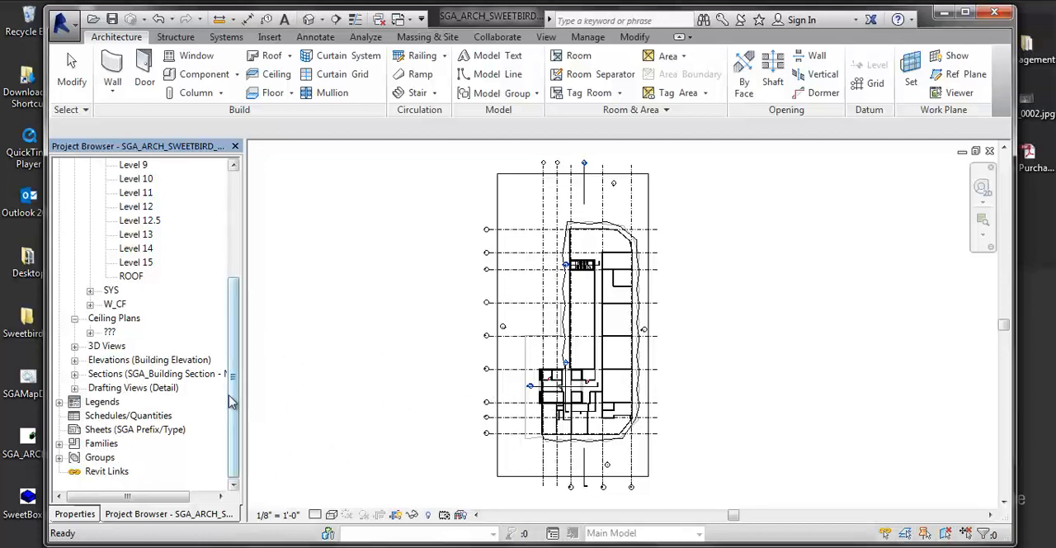
- Examine the Extents properties of the Level 4 view and its crop region, including crop visibility and scope box
click(93, 513)
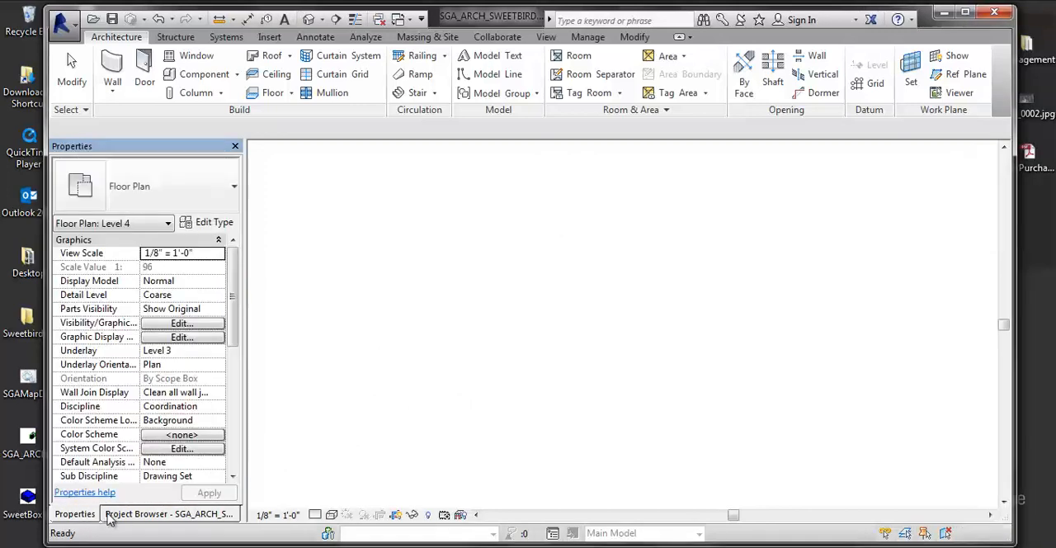
scroll(221, 419, down, 5)
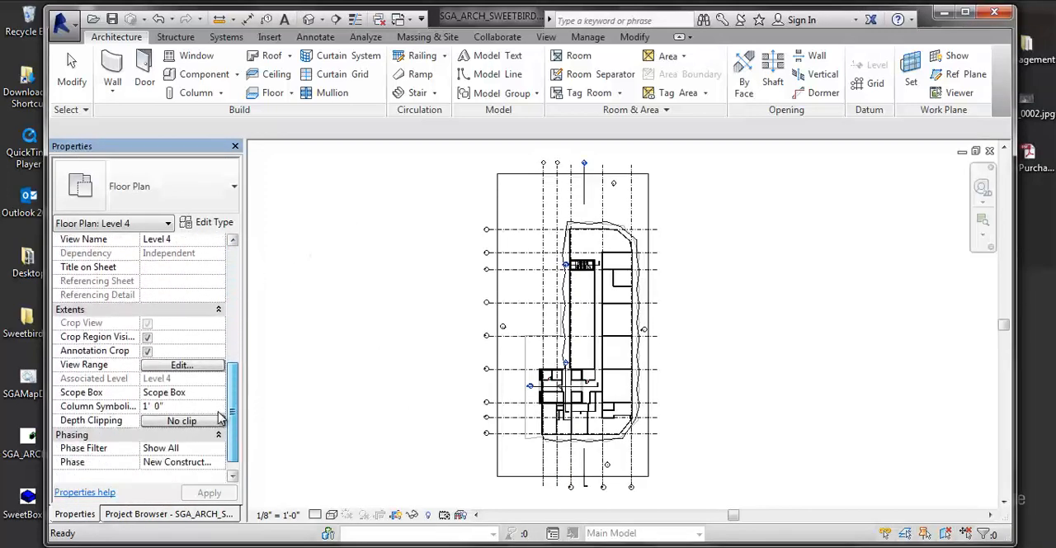
click(497, 419)
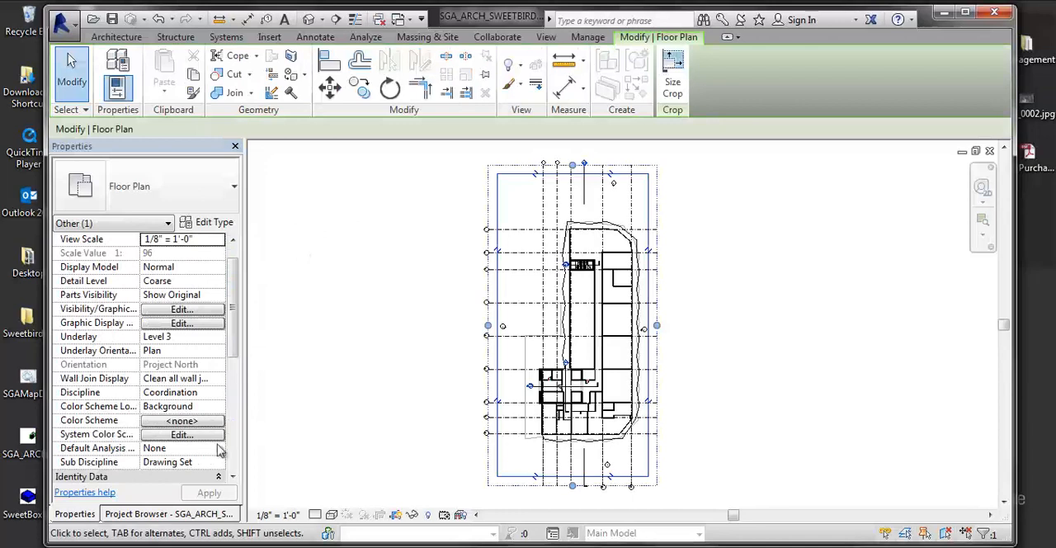
click(233, 477)
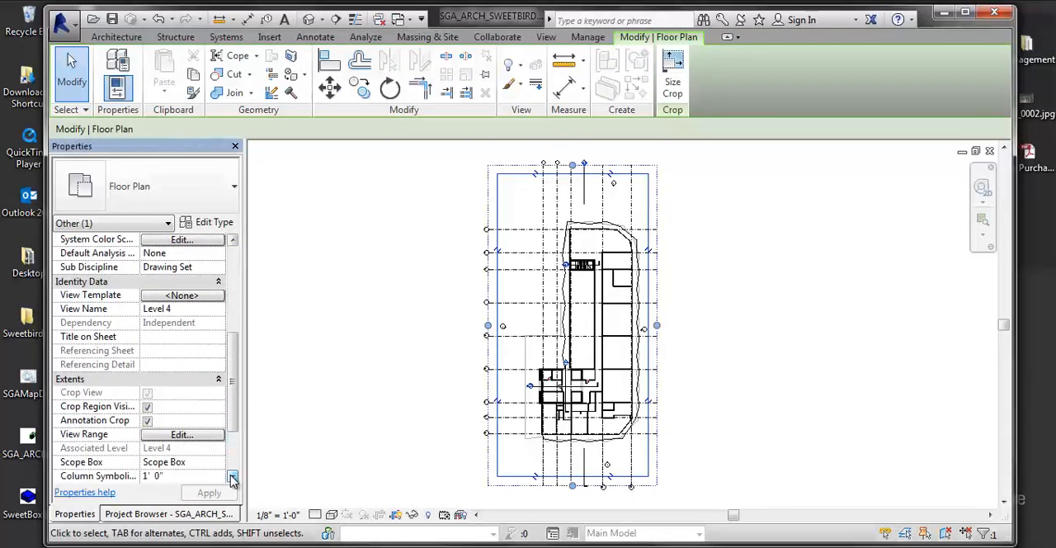
click(232, 477)
click(233, 477)
click(232, 477)
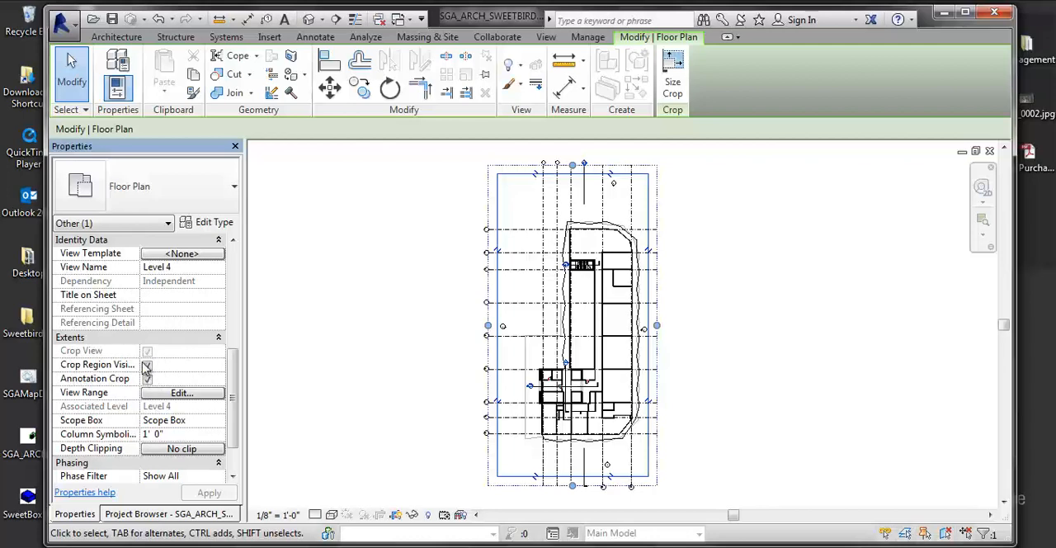
click(443, 402)
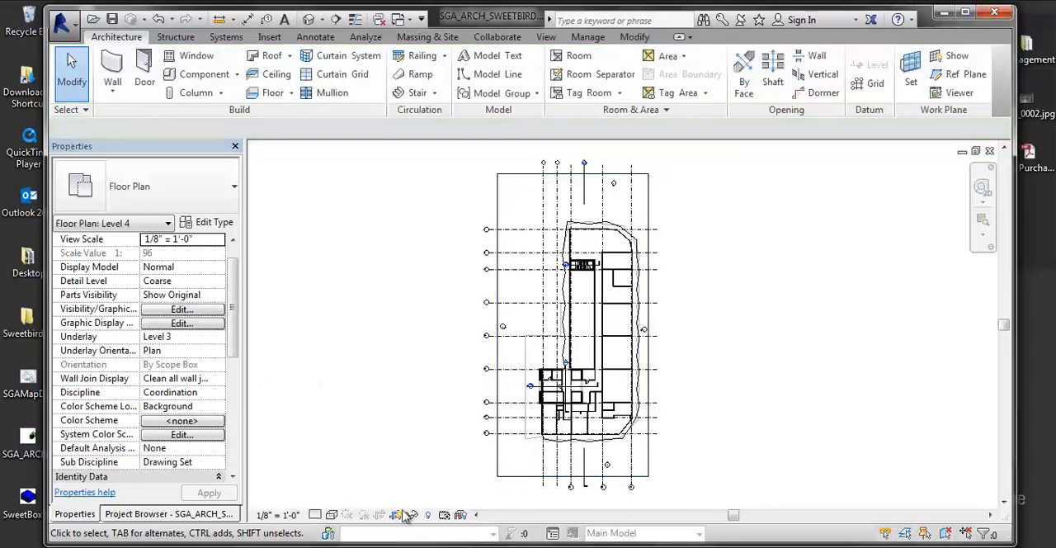
- Set the scope box of the Level 4 floor plan to None
scroll(466, 456, up, 1)
middle_drag(447, 437, 439, 454)
drag(230, 349, 234, 452)
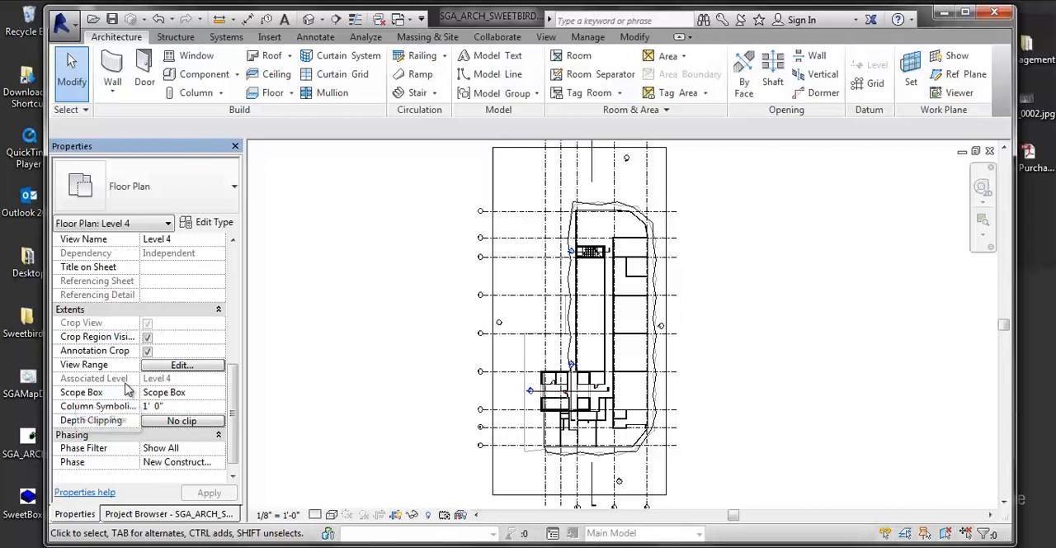
click(190, 394)
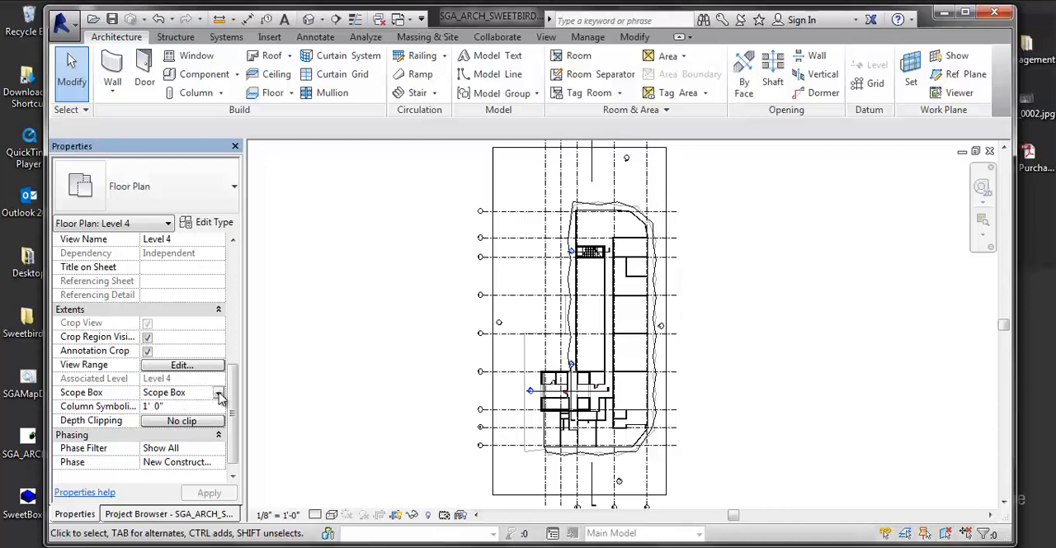
click(220, 395)
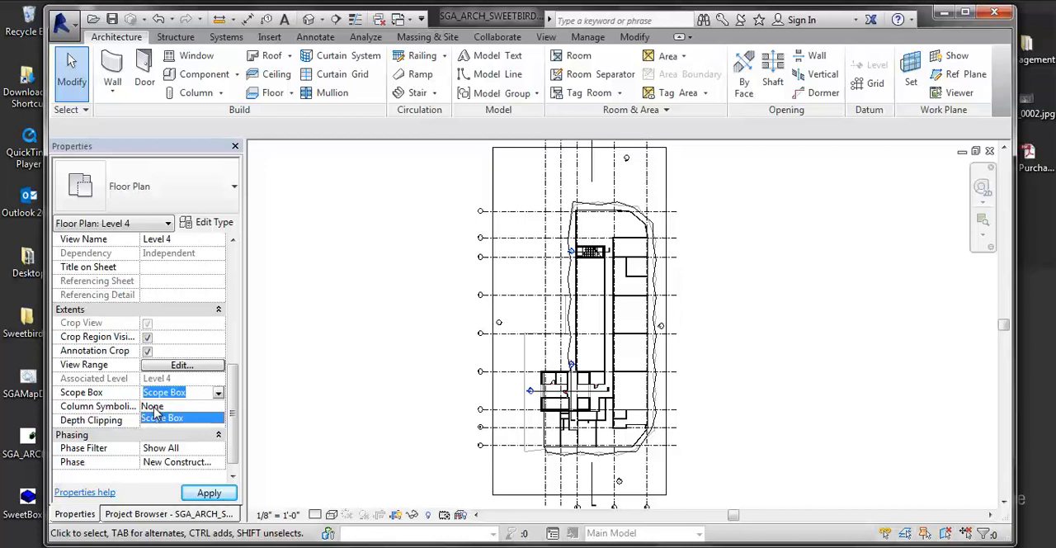
click(153, 406)
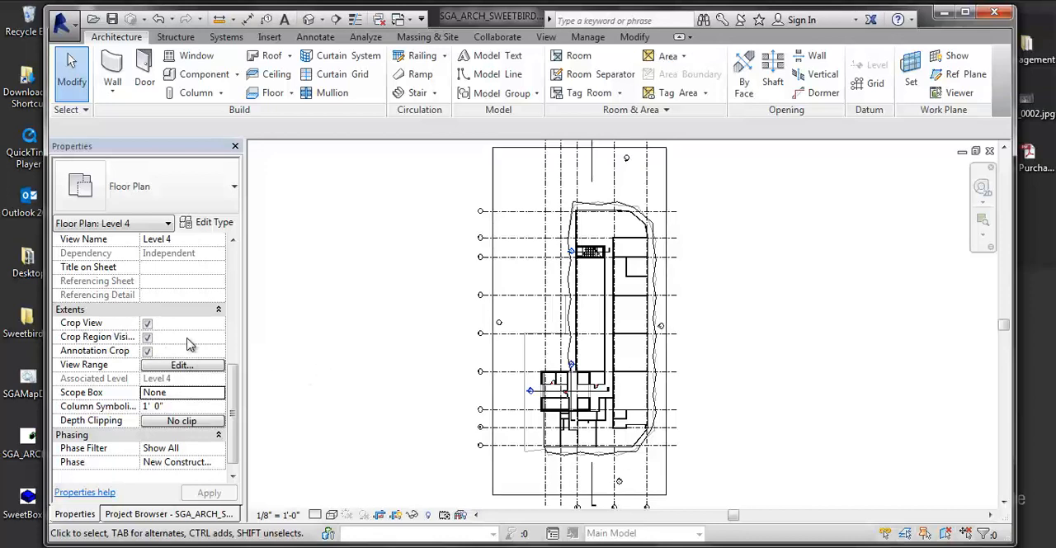
- Change the visual style of the Level 4 plan to Hidden Line
middle_drag(474, 319, 453, 307)
scroll(452, 316, down, 2)
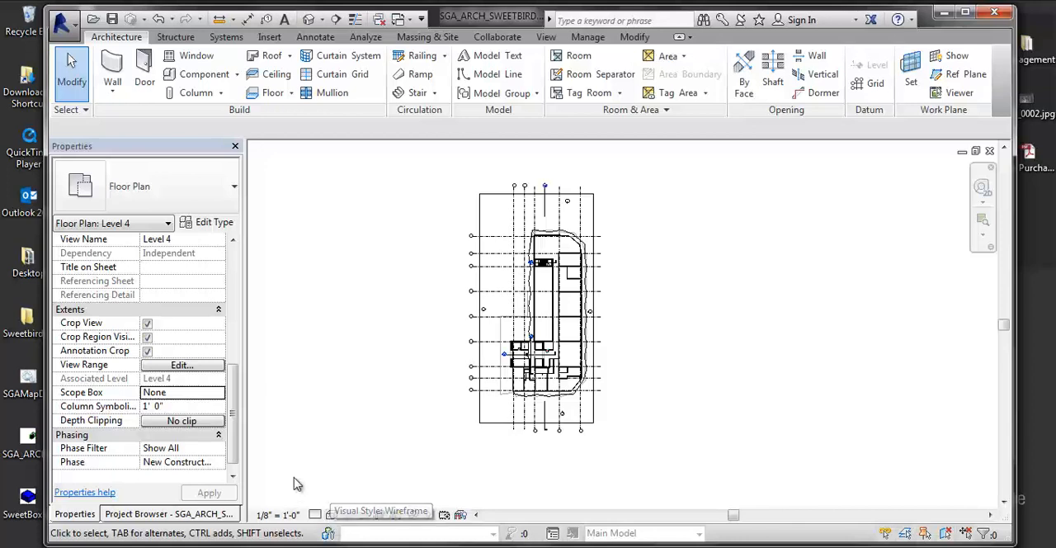
click(330, 516)
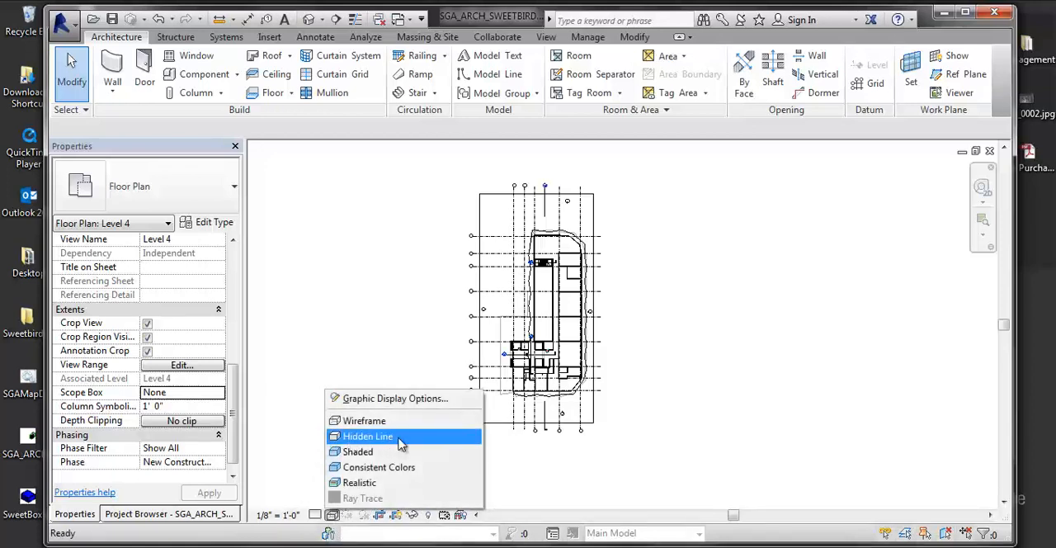
click(357, 439)
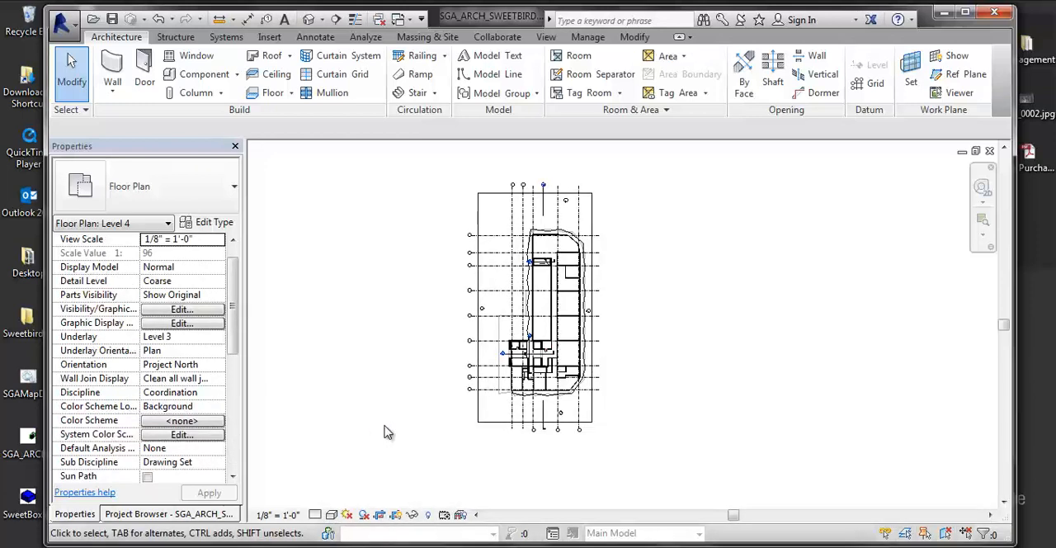
middle_drag(417, 422, 415, 430)
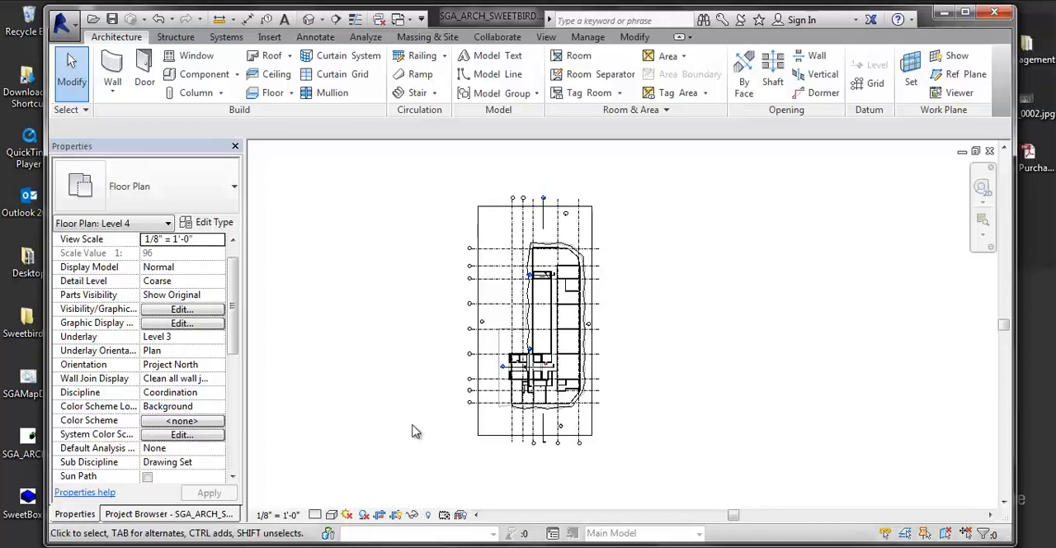
- Turn on the imported drawing X_L4.dwg in the Level 4 view's visibility overrides and apply the change
key(v)
key(g)
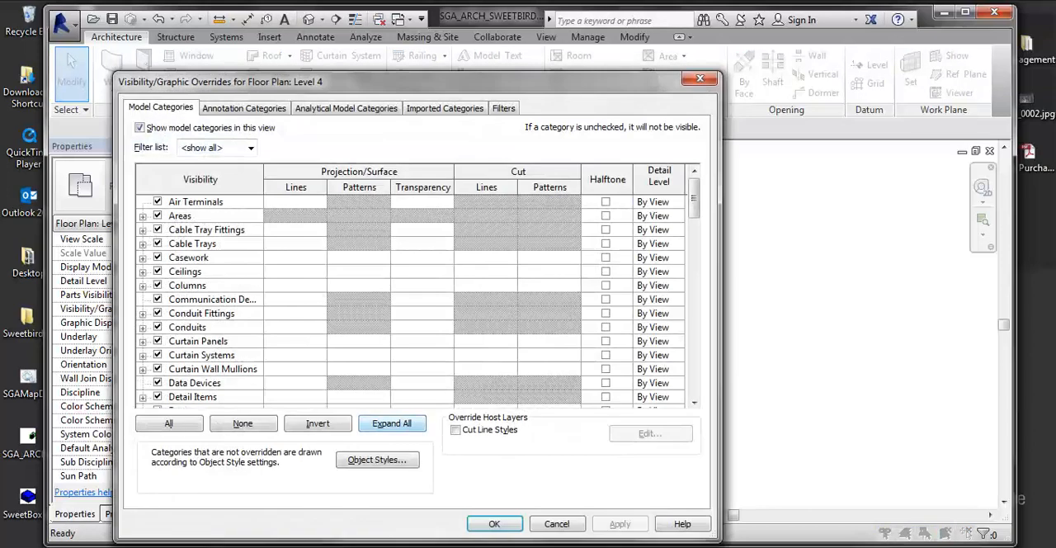
drag(582, 82, 612, 57)
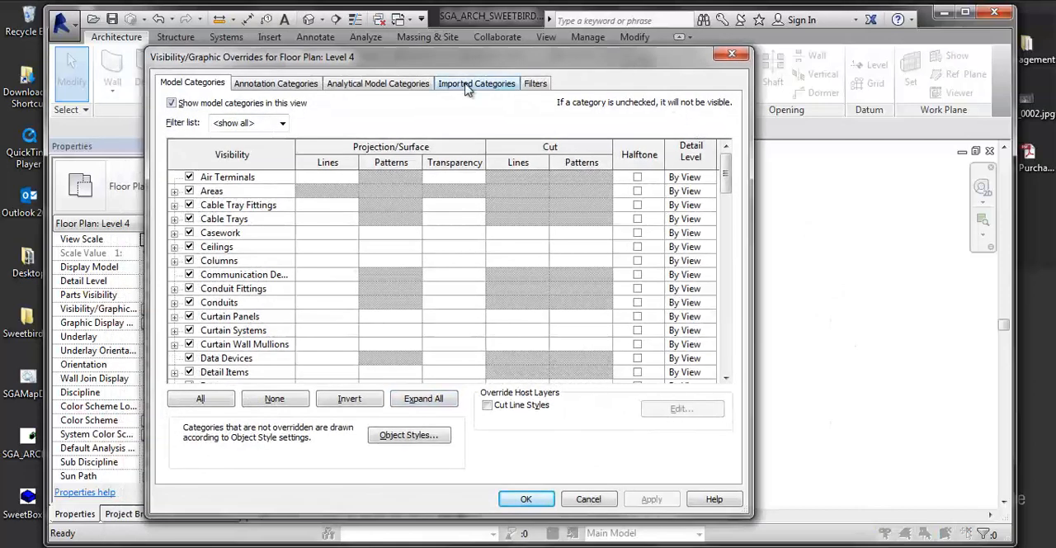
click(466, 83)
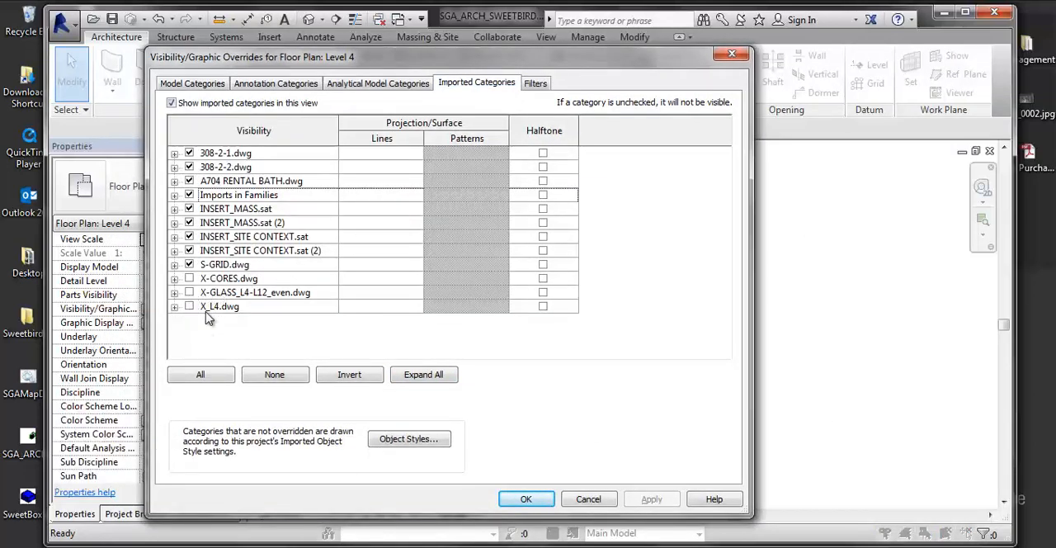
click(189, 306)
click(649, 499)
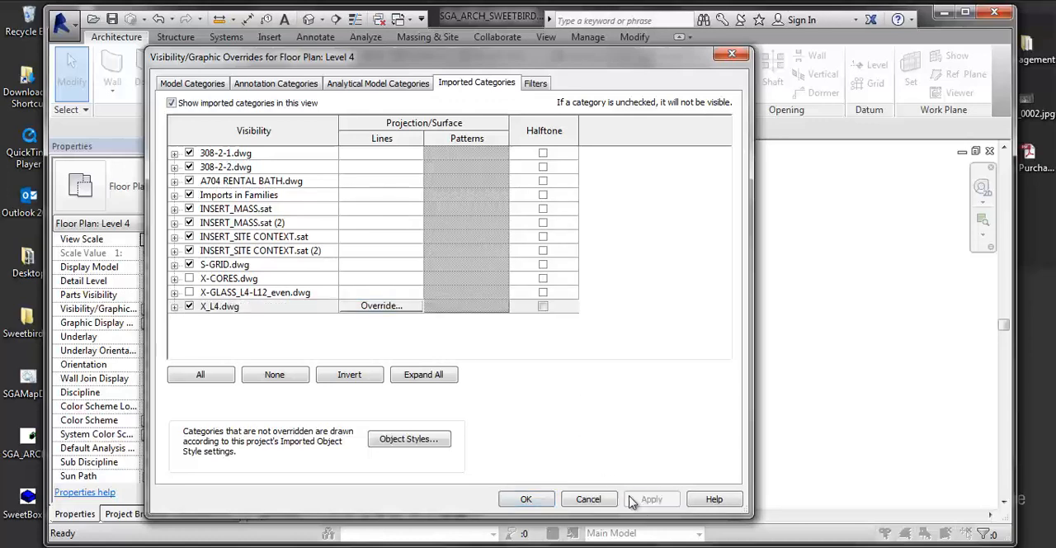
click(520, 499)
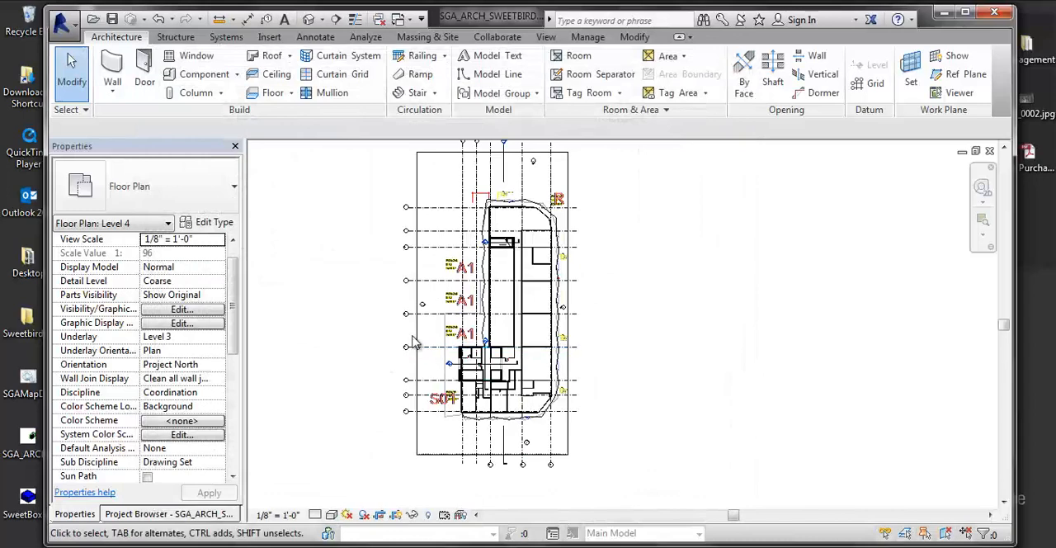
- Select the Level 4 plan's crop region and turn off Crop View in its Extents properties
click(416, 342)
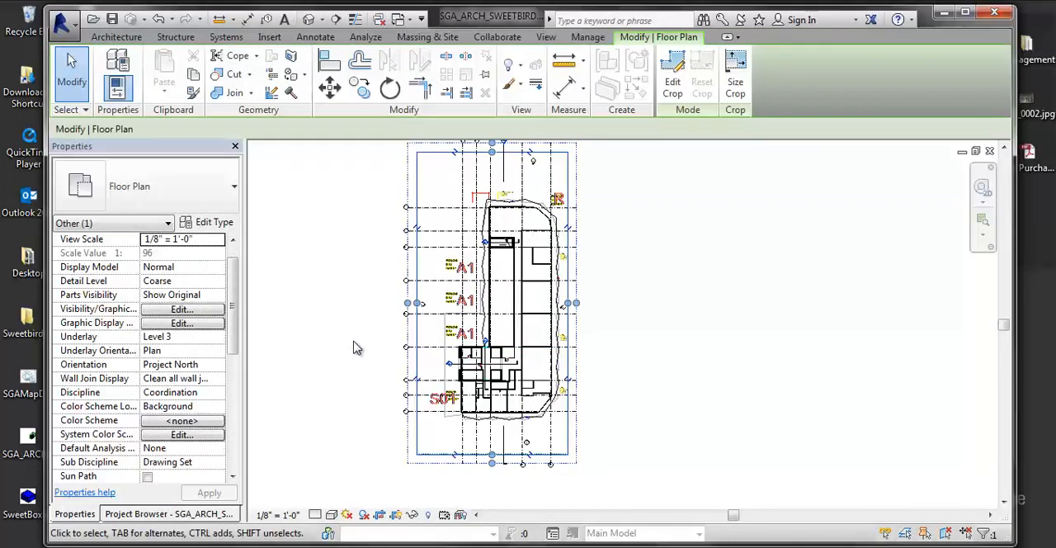
scroll(247, 316, down, 5)
drag(233, 477, 233, 479)
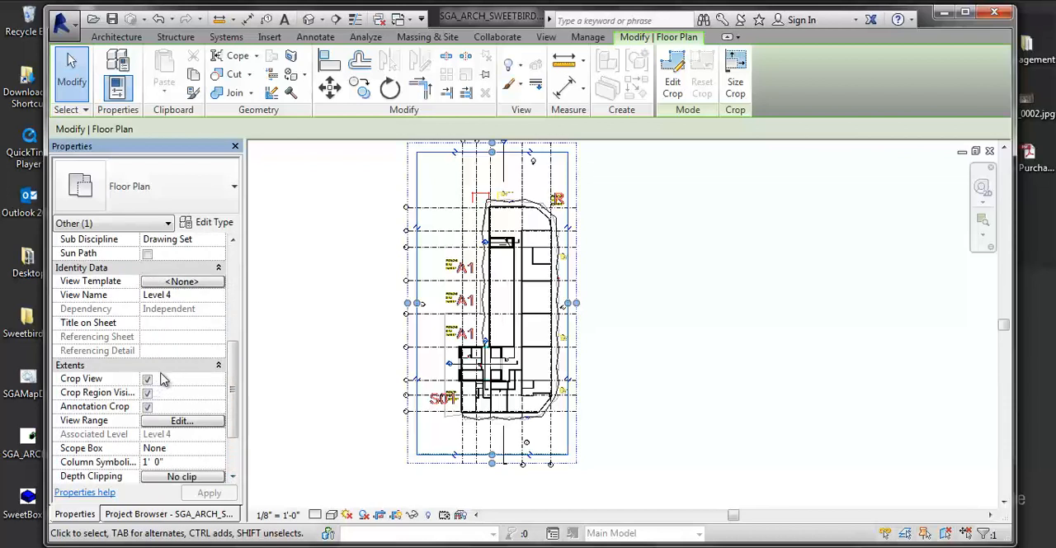
click(147, 379)
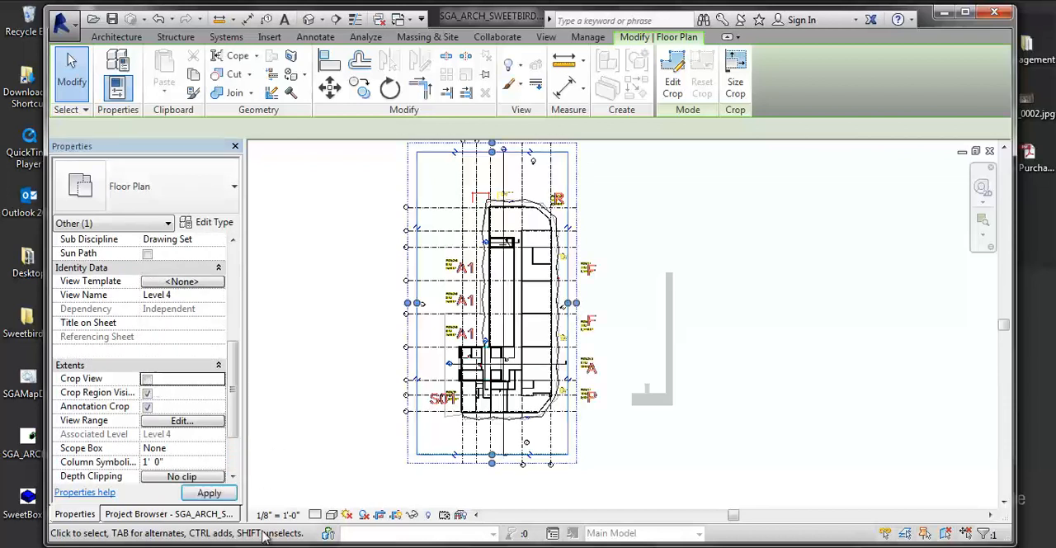
- Examine how far the imported drawing X_L4.dwg extends around the uncropped Level 4 plan, including its unit color legend
scroll(780, 388, down, 6)
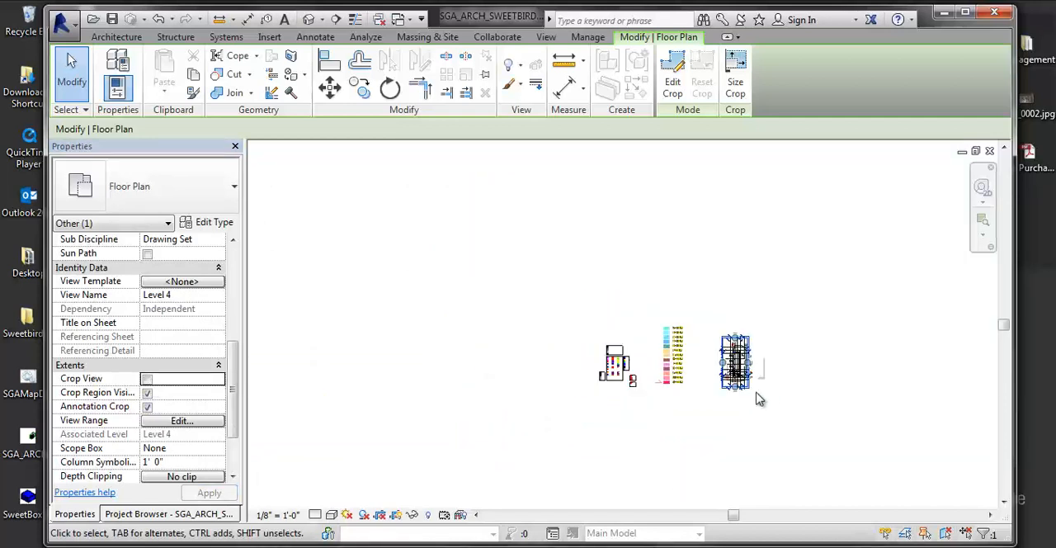
scroll(496, 408, up, 1)
middle_drag(495, 407, 350, 425)
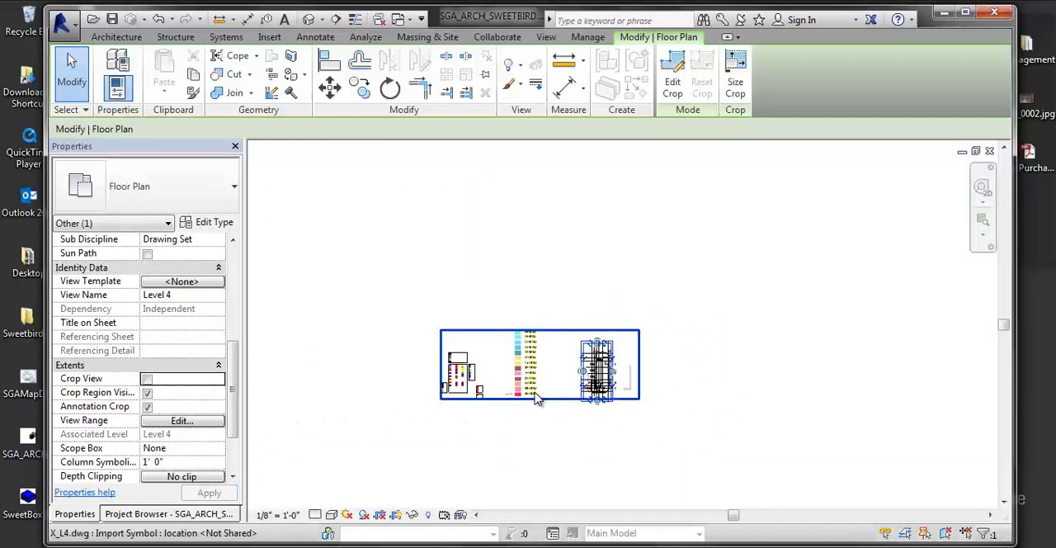
click(540, 400)
scroll(540, 420, up, 3)
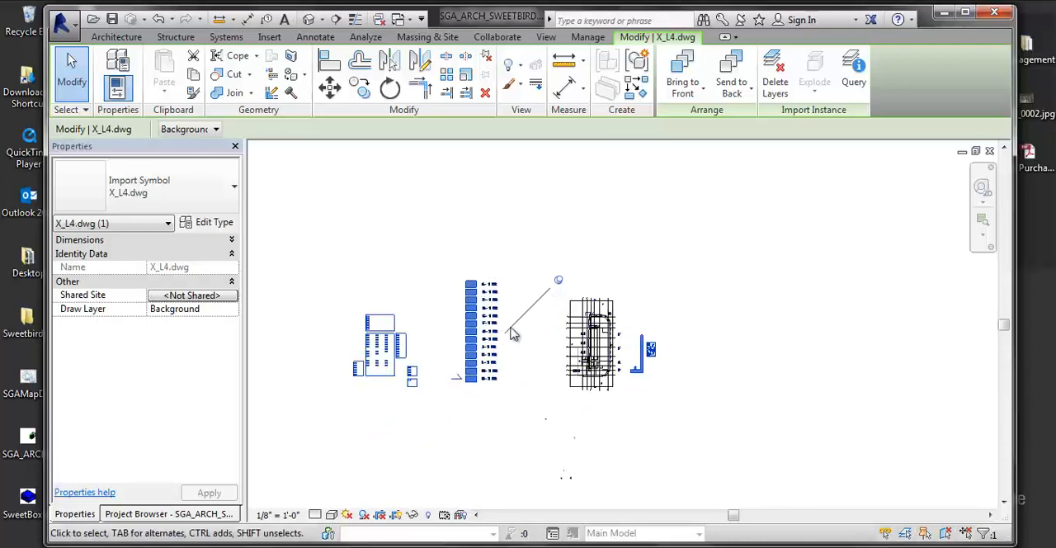
scroll(523, 333, up, 4)
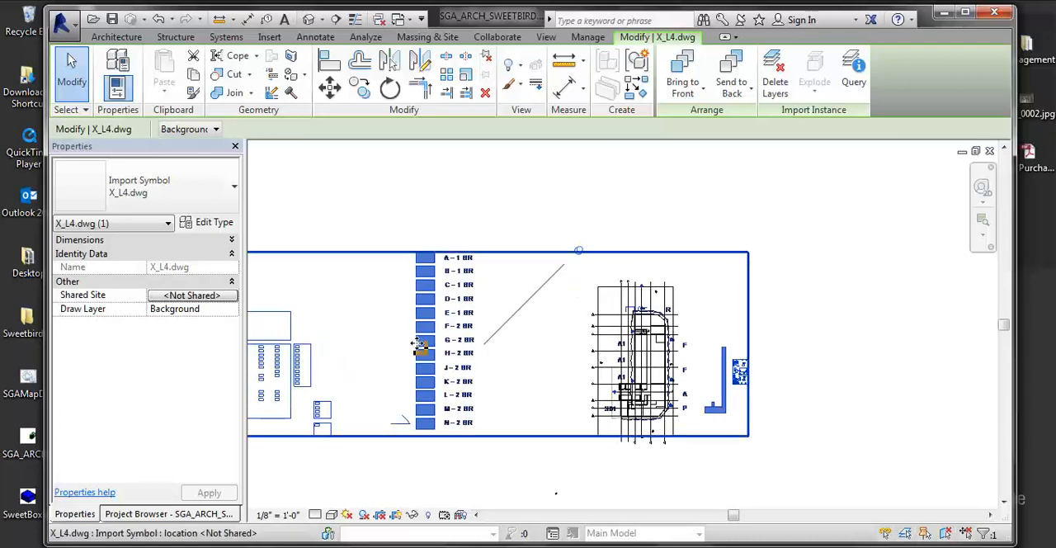
key(Escape)
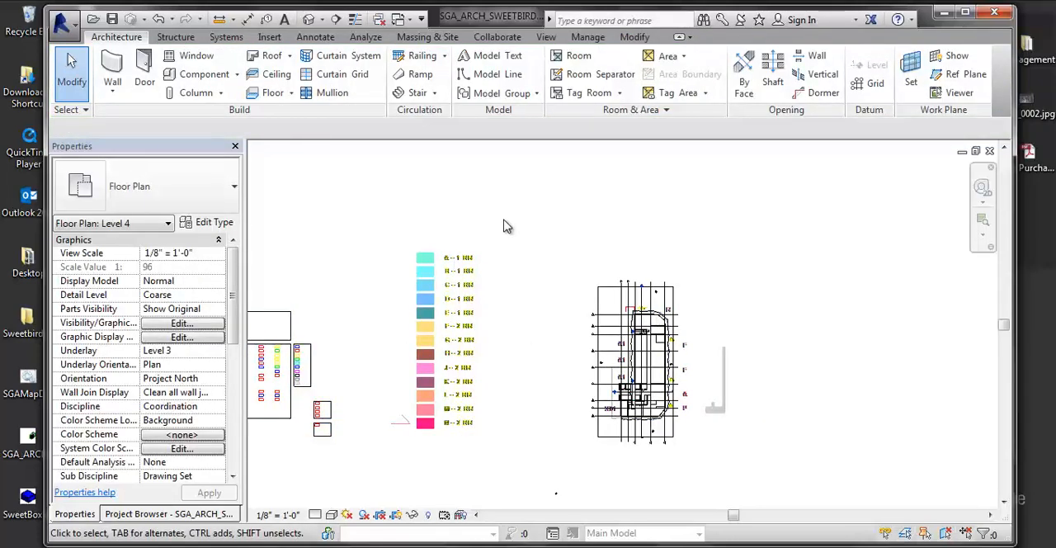
middle_drag(523, 266, 481, 261)
middle_drag(677, 313, 636, 288)
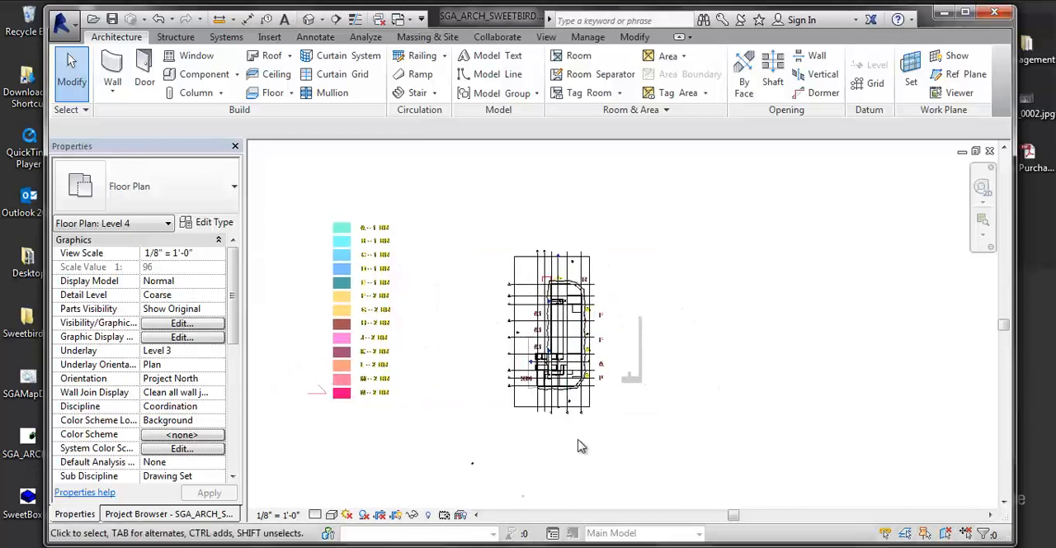
middle_drag(486, 368, 565, 379)
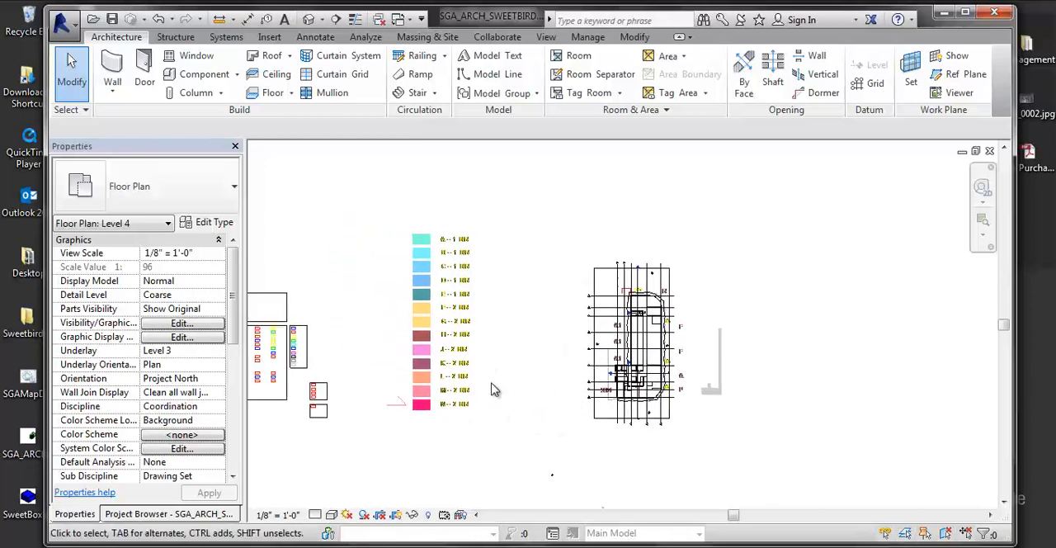
- Check the properties of the X_L4.dwg import symbol and clear the selection
click(446, 375)
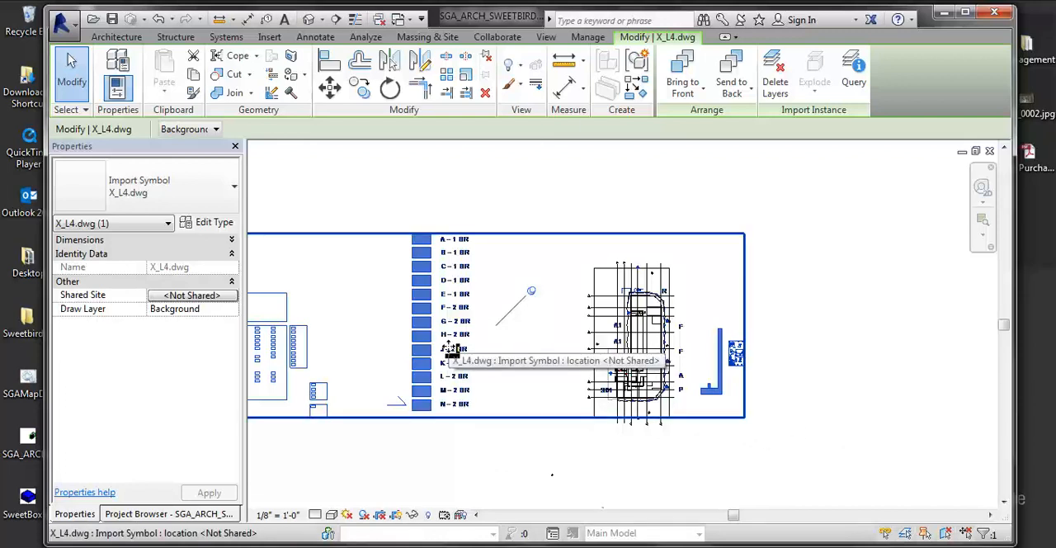
click(140, 513)
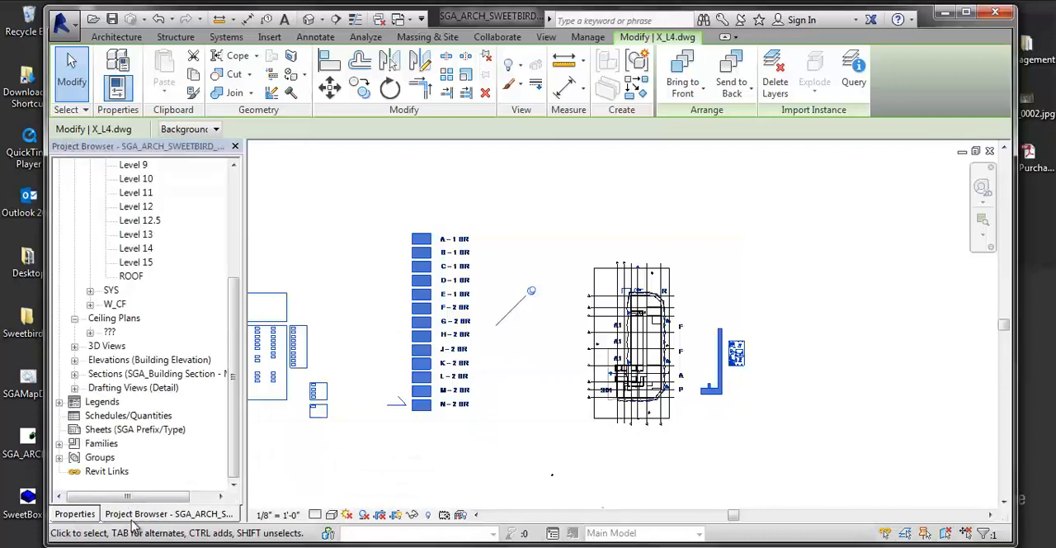
click(75, 515)
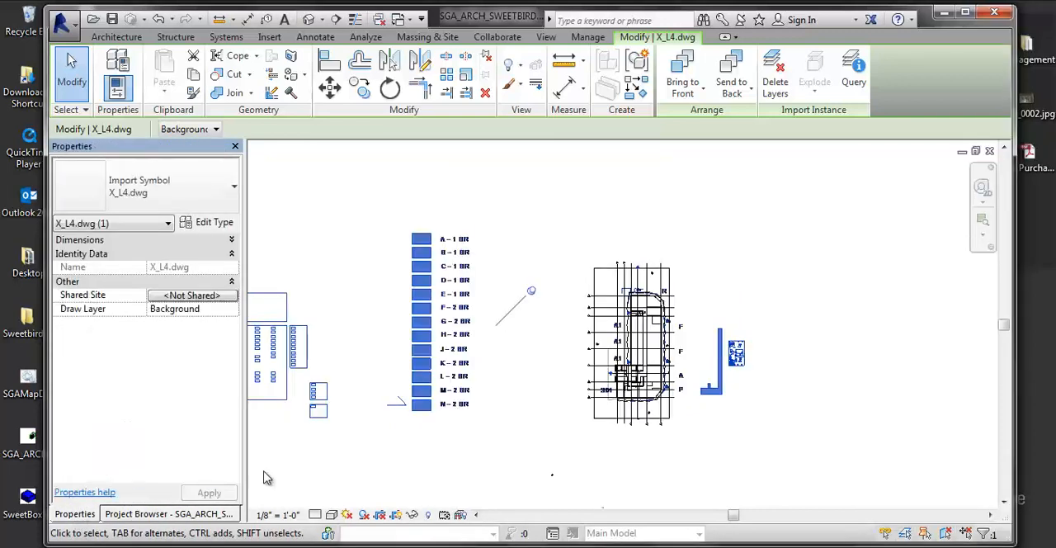
click(346, 474)
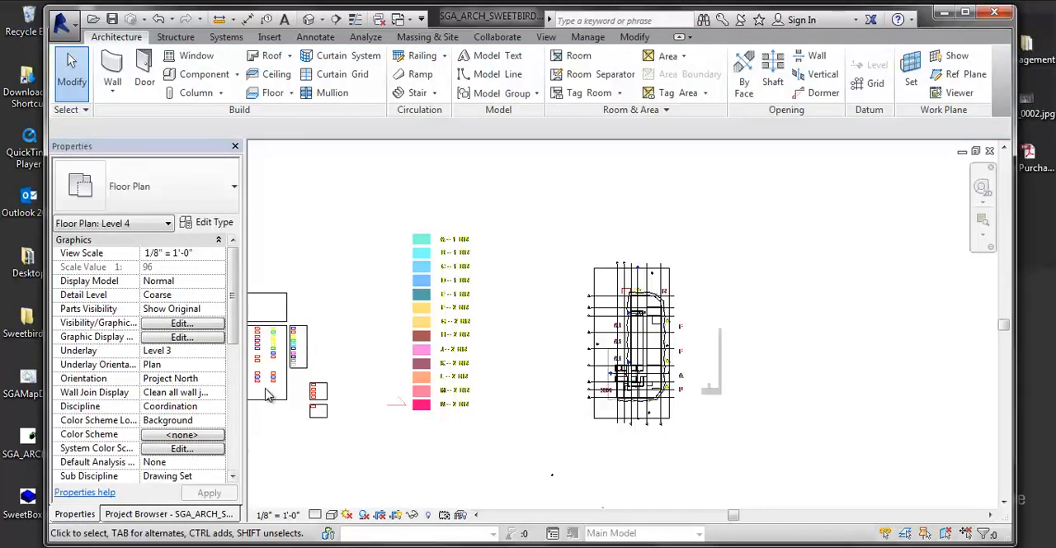
- Turn on Crop View, turn off Crop Region Visible for the Level 4 floor plan, and apply the changes
drag(233, 338, 231, 456)
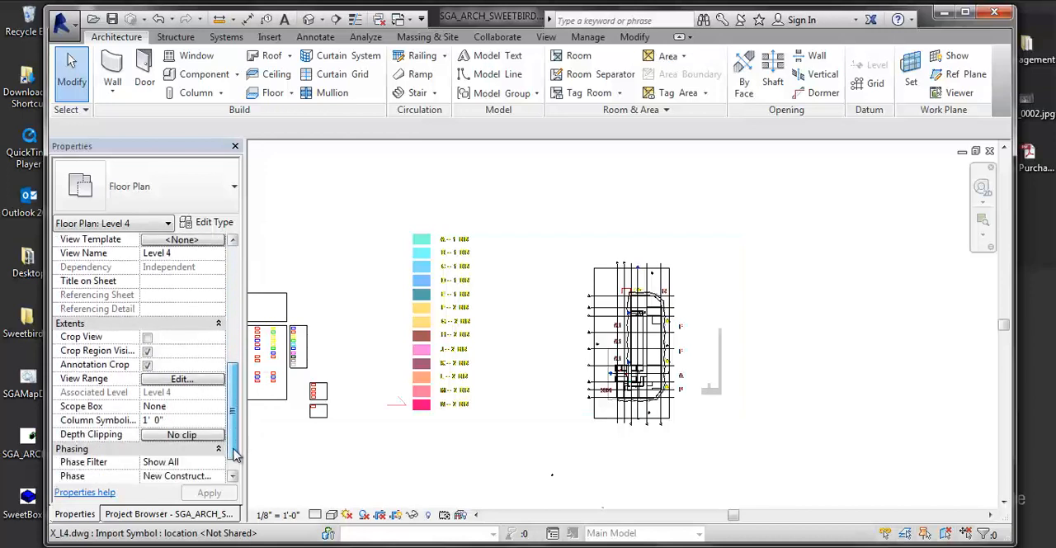
click(147, 336)
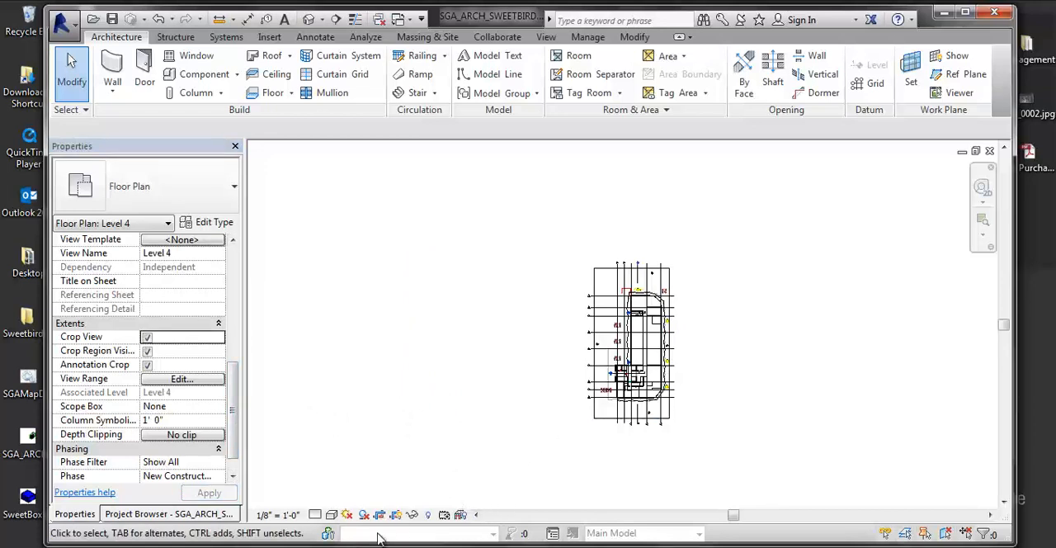
click(146, 352)
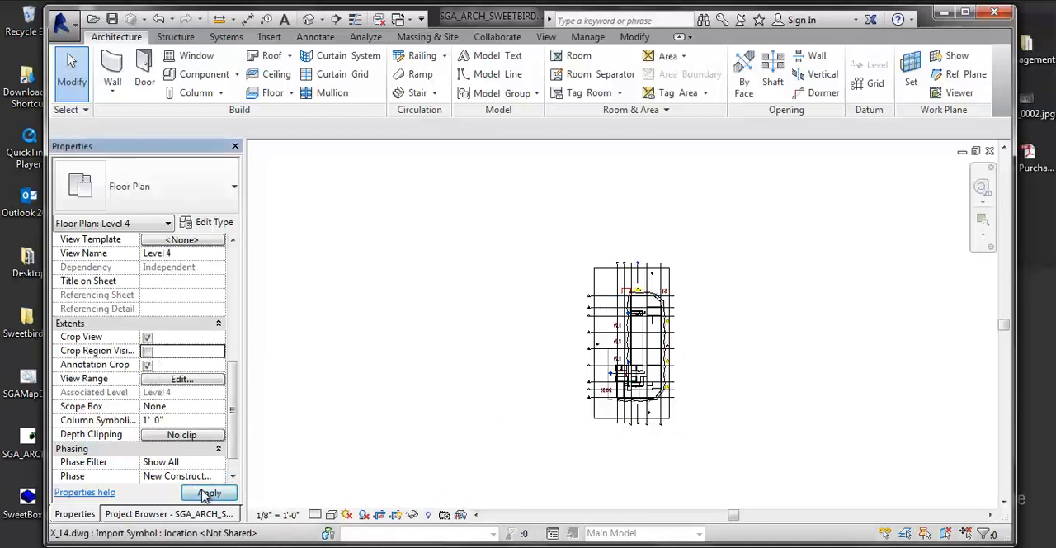
click(204, 493)
- Inspect the scope box around the Level 4 plan, clear the selection, and review the cropped plan
click(594, 318)
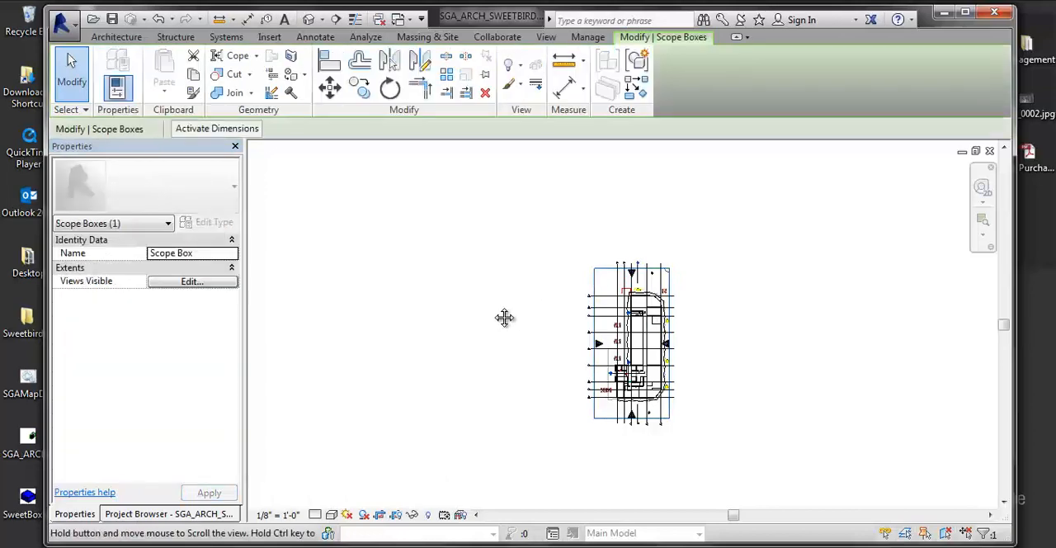
click(553, 377)
scroll(656, 313, up, 3)
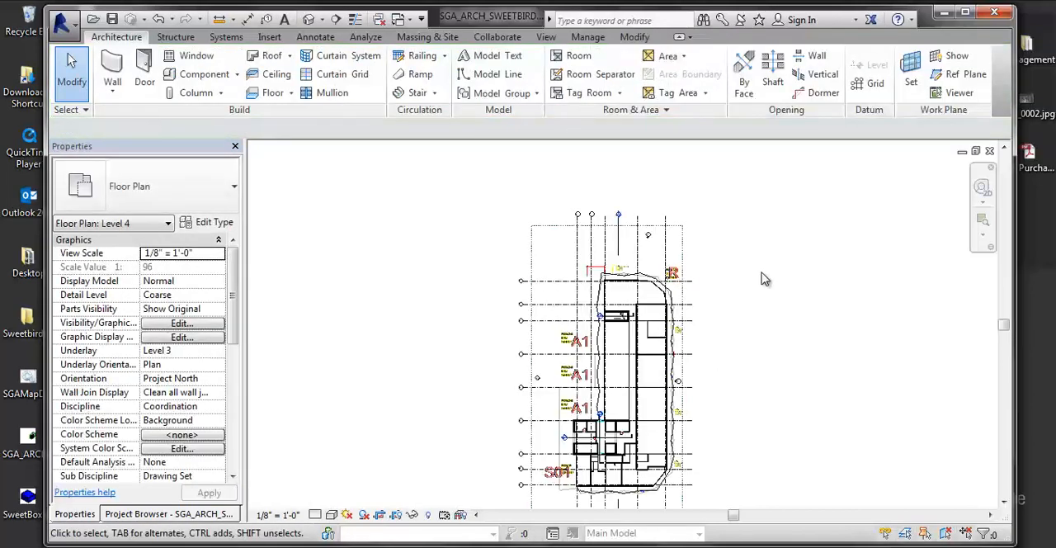
scroll(742, 281, up, 2)
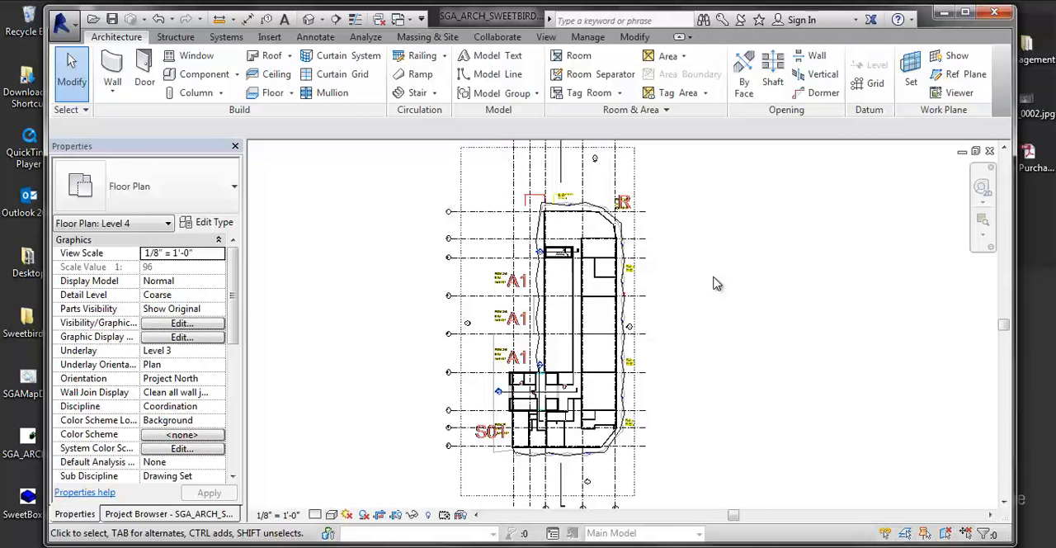
middle_drag(540, 375, 528, 360)
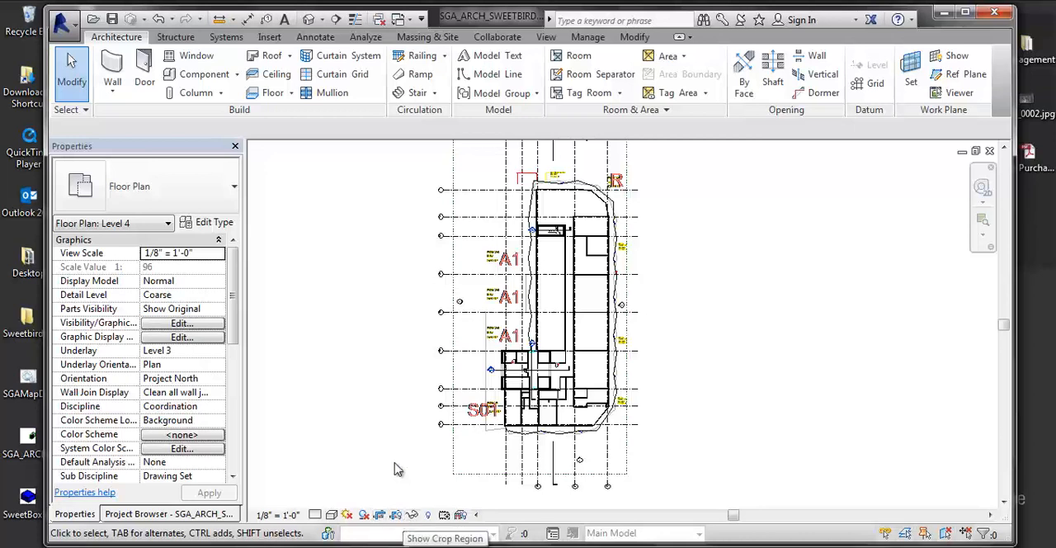
- Show the crop region of the Level 4 plan, select it and nudge its lower edge
click(395, 515)
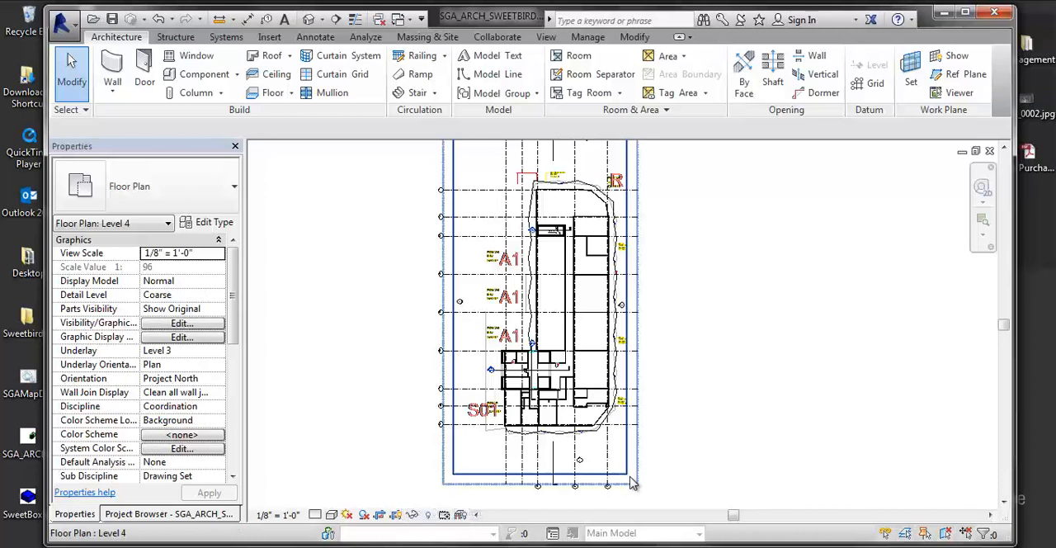
click(498, 476)
mouse_move(540, 474)
mouse_down()
mouse_move(543, 453)
mouse_move(540, 473)
mouse_up()
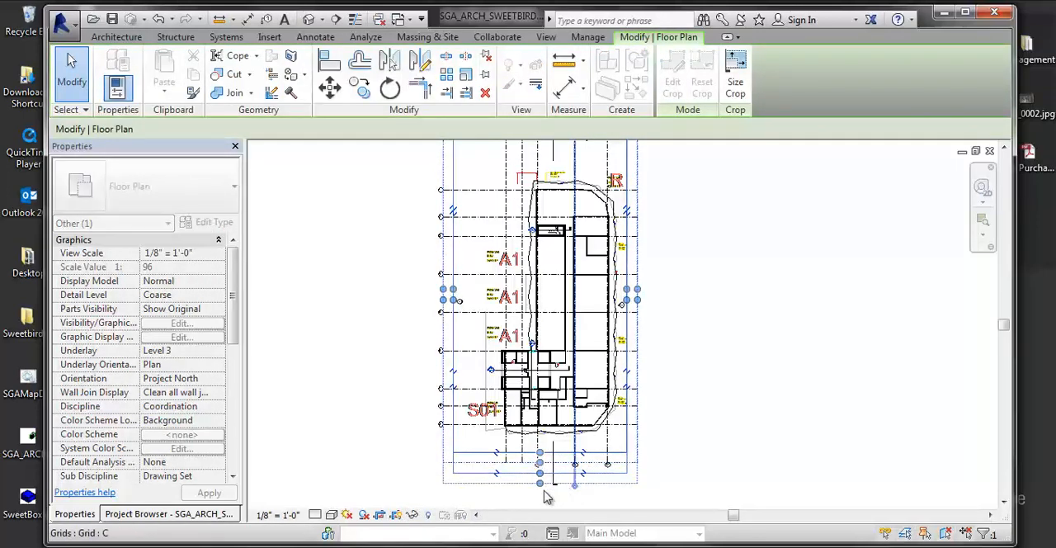
click(379, 515)
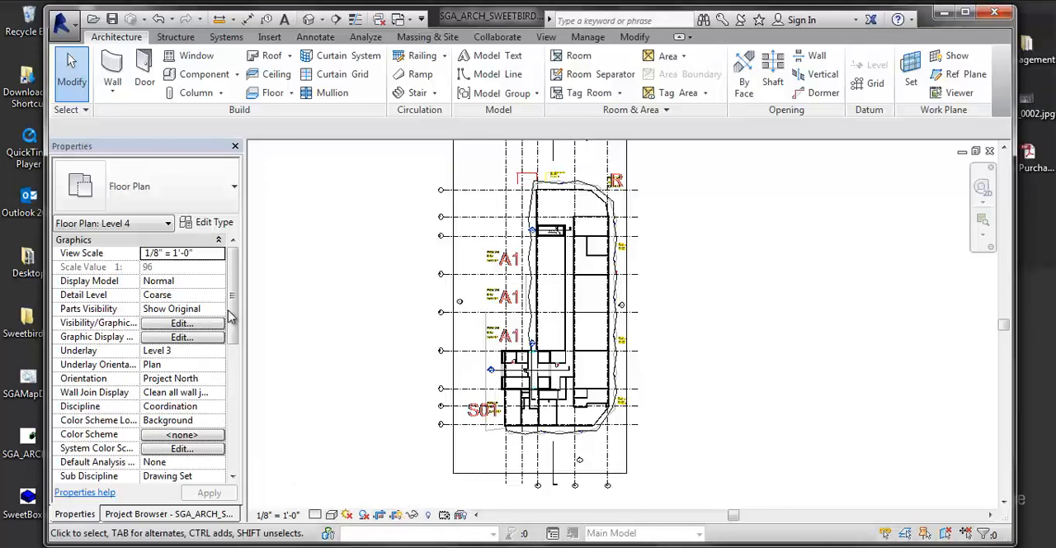
- Hide the Level 4 crop region and show it again
drag(231, 316, 460, 463)
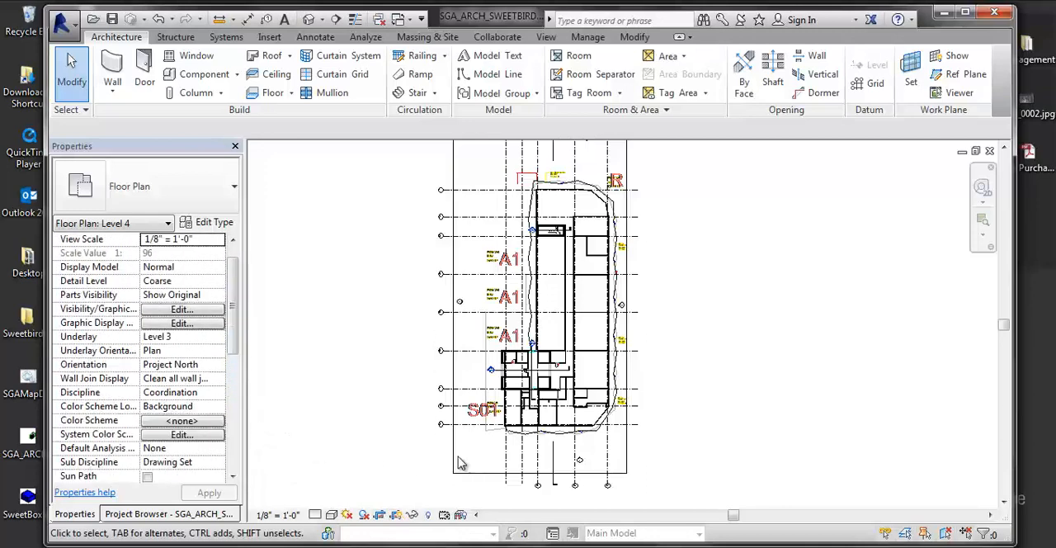
click(395, 513)
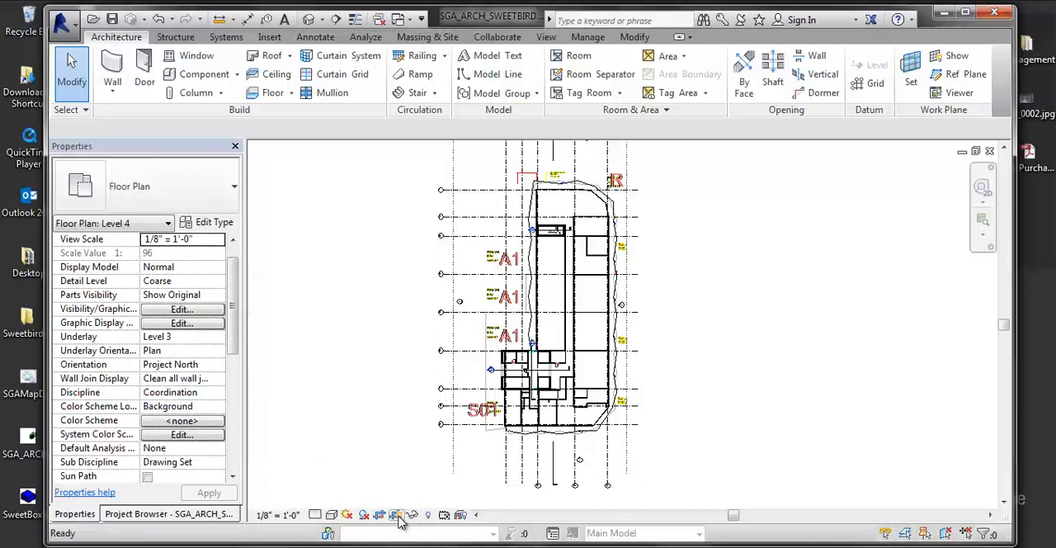
click(395, 514)
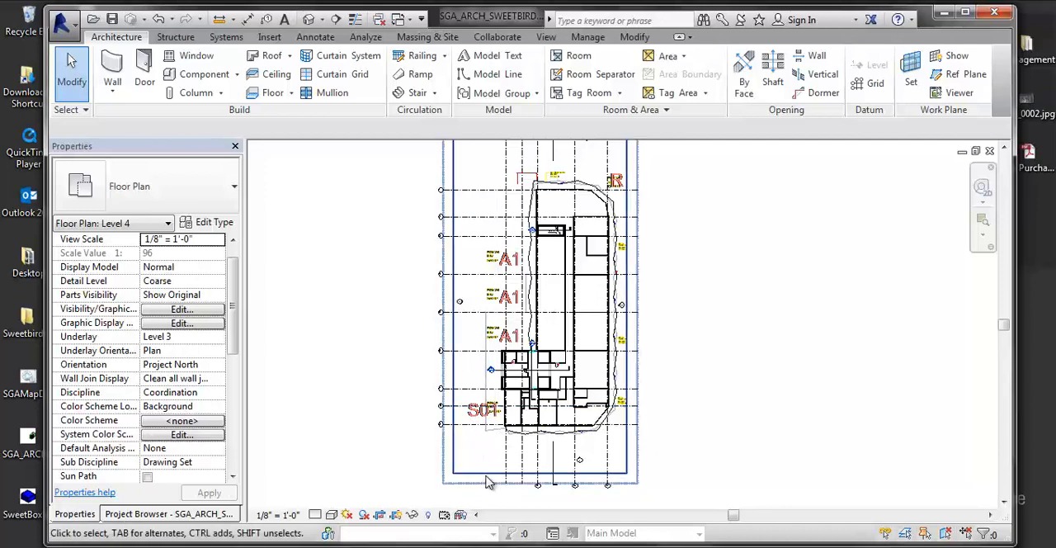
- Pull the crop region's left edge slightly inward and raise its lower edge closer to the building
click(453, 404)
mouse_move(454, 301)
mouse_down()
mouse_move(404, 299)
mouse_move(461, 301)
mouse_up()
scroll(556, 483, up, 2)
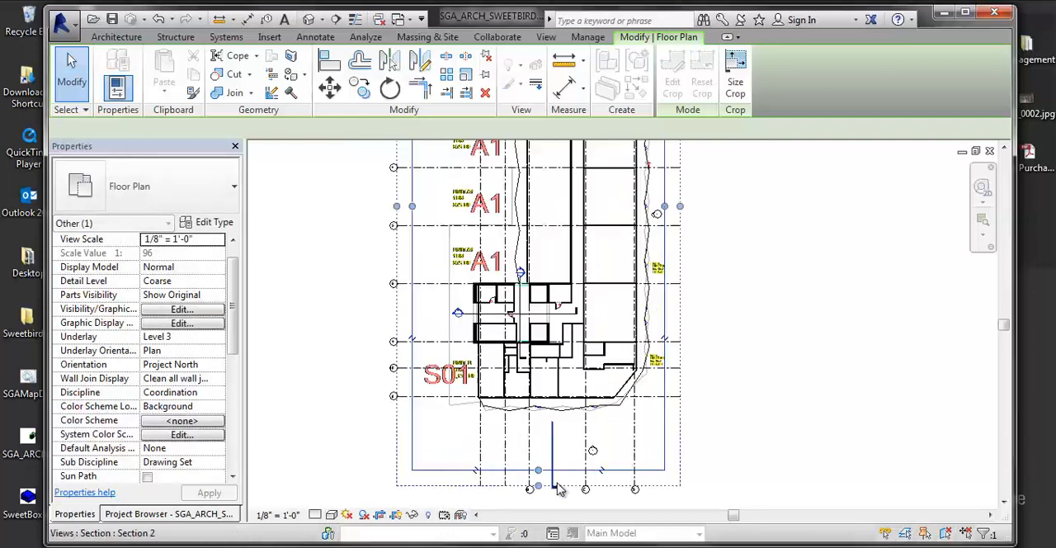
scroll(556, 483, up, 2)
drag(533, 466, 534, 442)
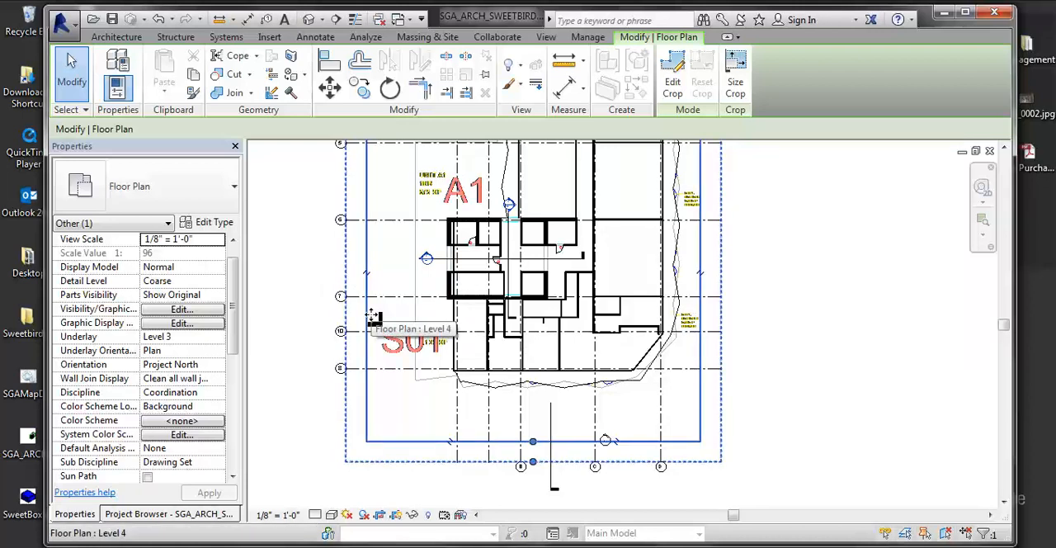
middle_drag(399, 252, 401, 282)
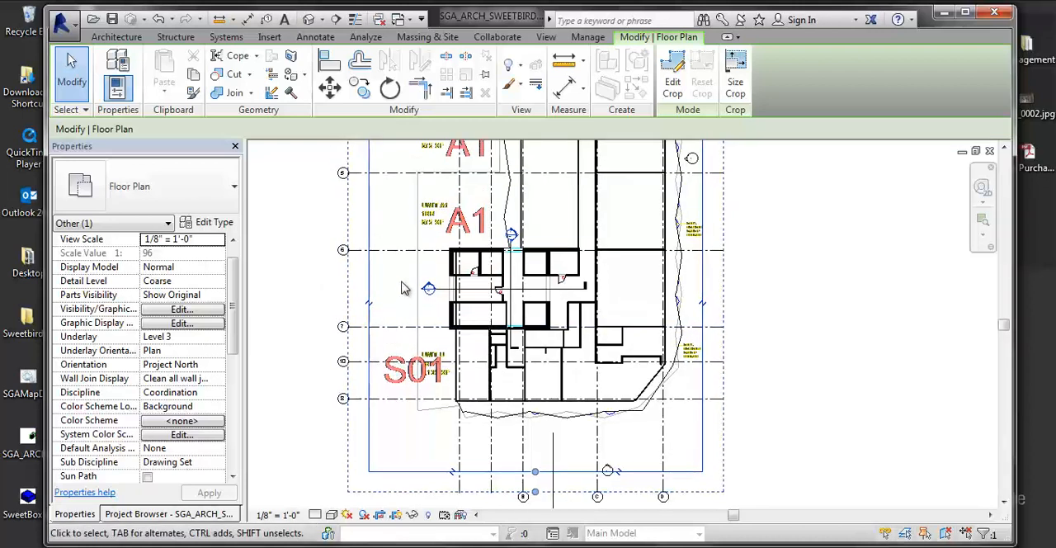
- Examine the extents and scope box assignment of grid lines 6 and 4 in the Level 4 plan
click(394, 250)
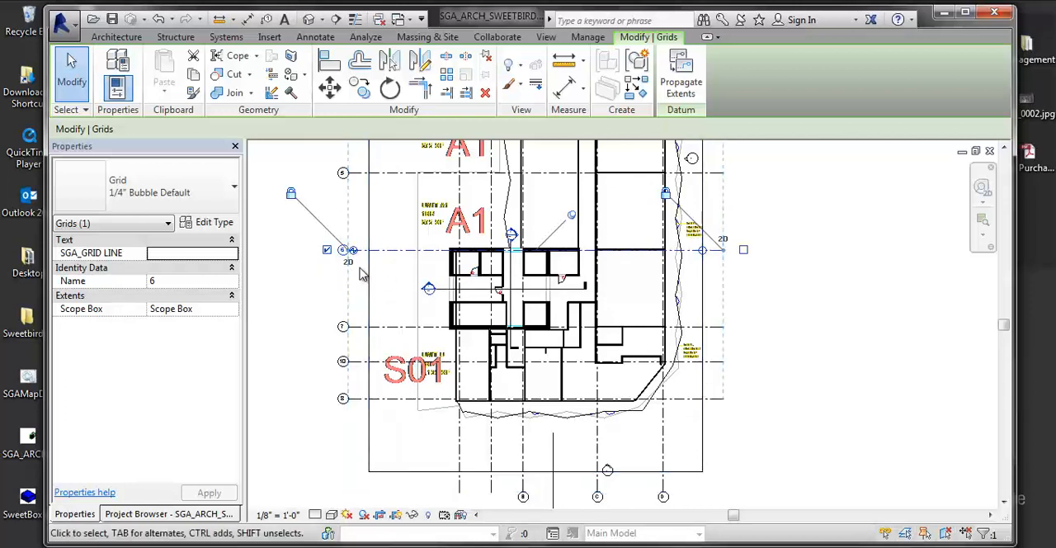
middle_drag(385, 304, 415, 358)
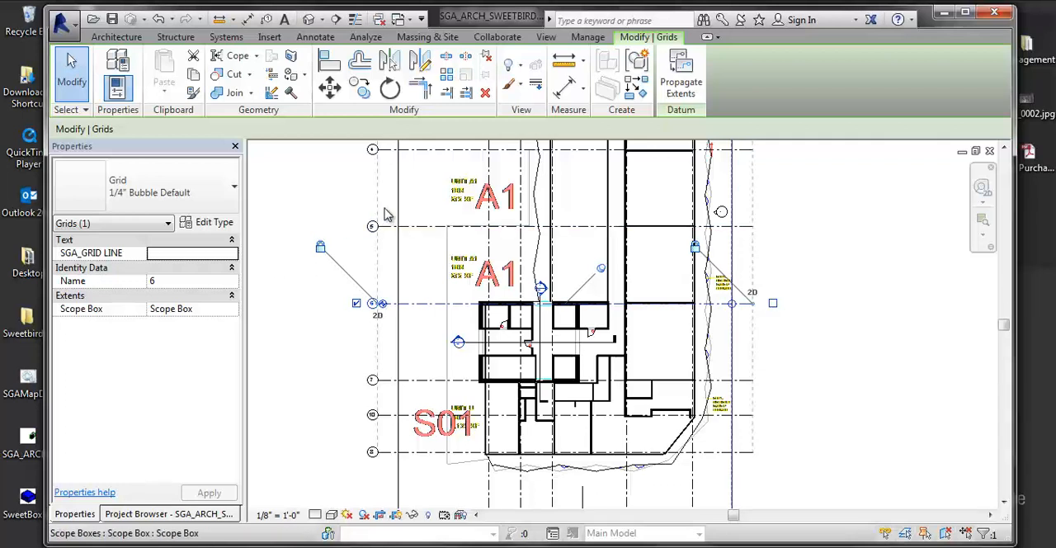
click(380, 149)
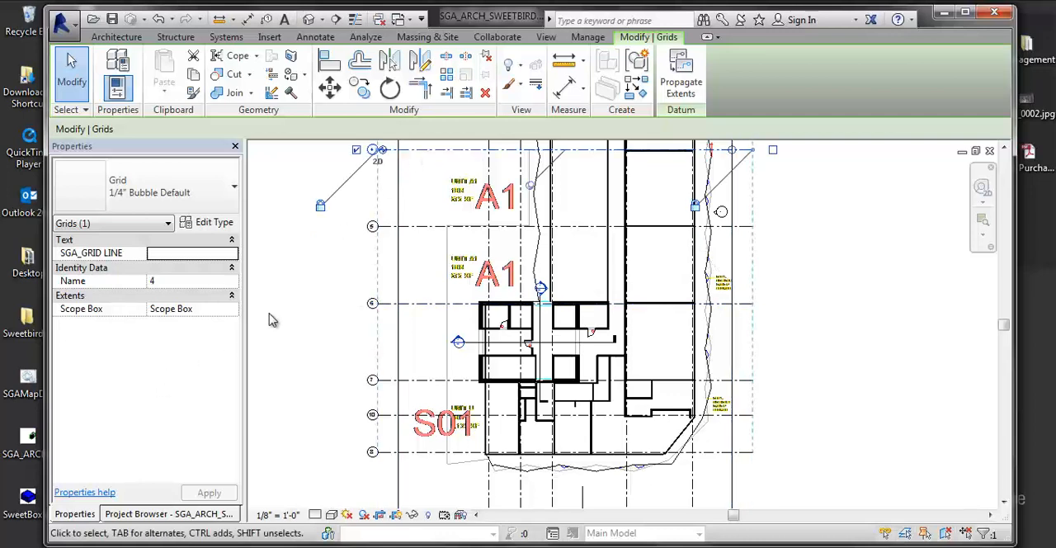
middle_drag(446, 293, 445, 317)
scroll(434, 247, down, 3)
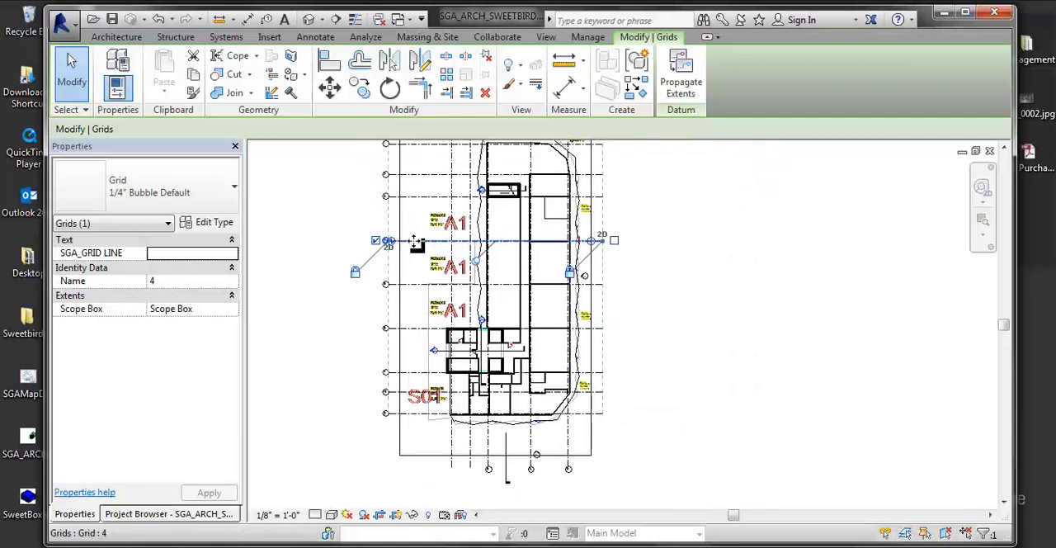
click(86, 513)
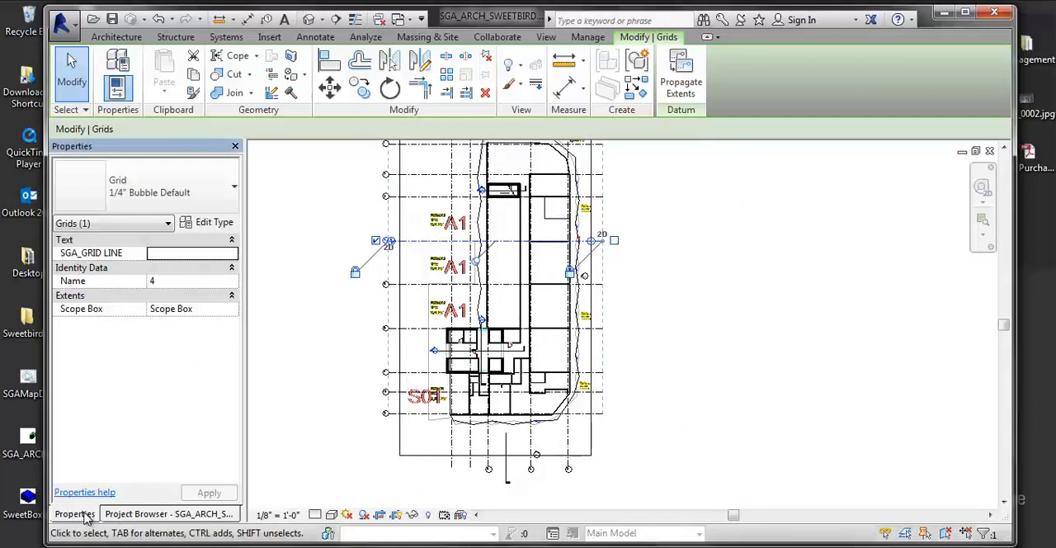
- Examine the bubble end of grid line 4 together with its scope box assignment
click(142, 514)
click(75, 514)
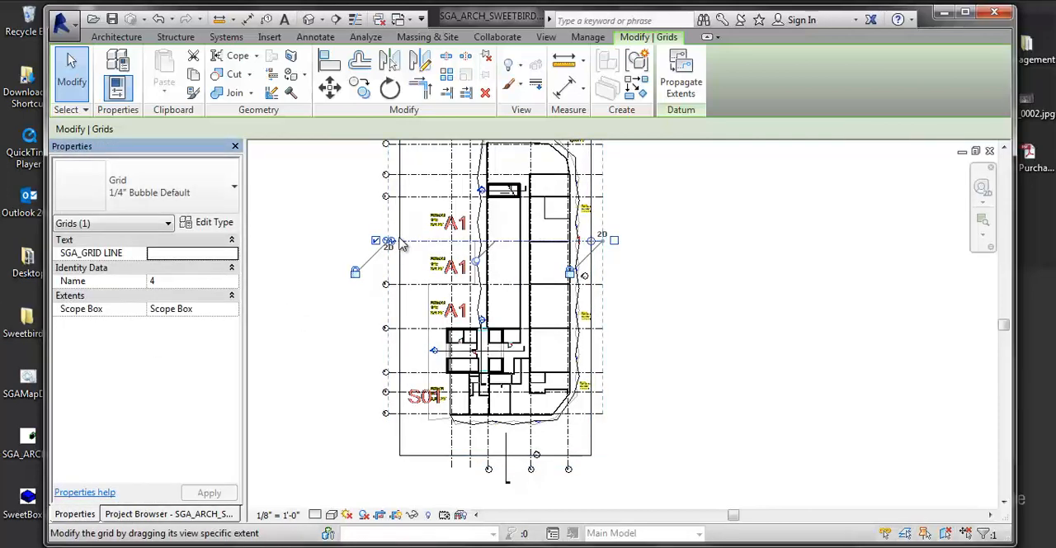
scroll(386, 244, up, 5)
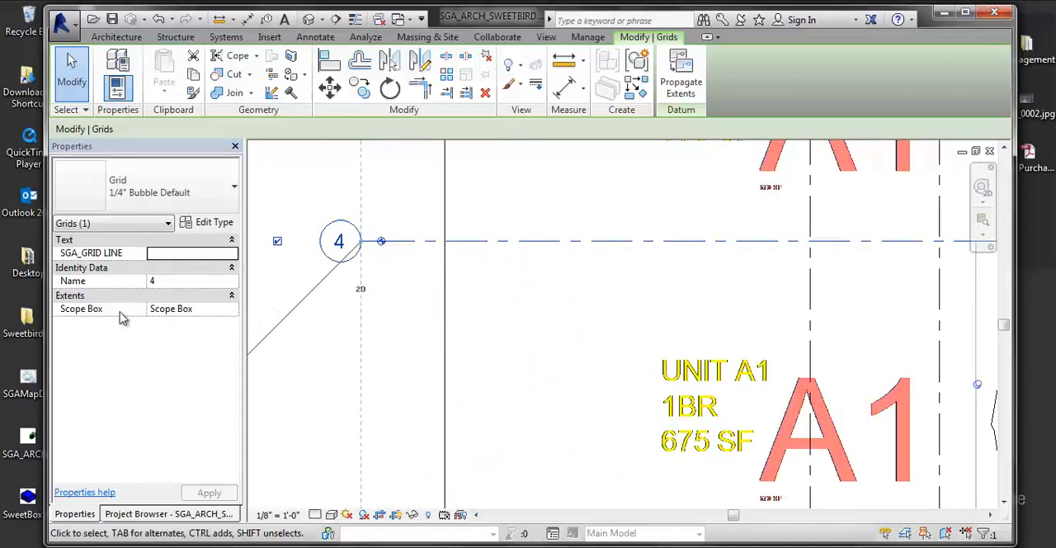
scroll(363, 290, down, 4)
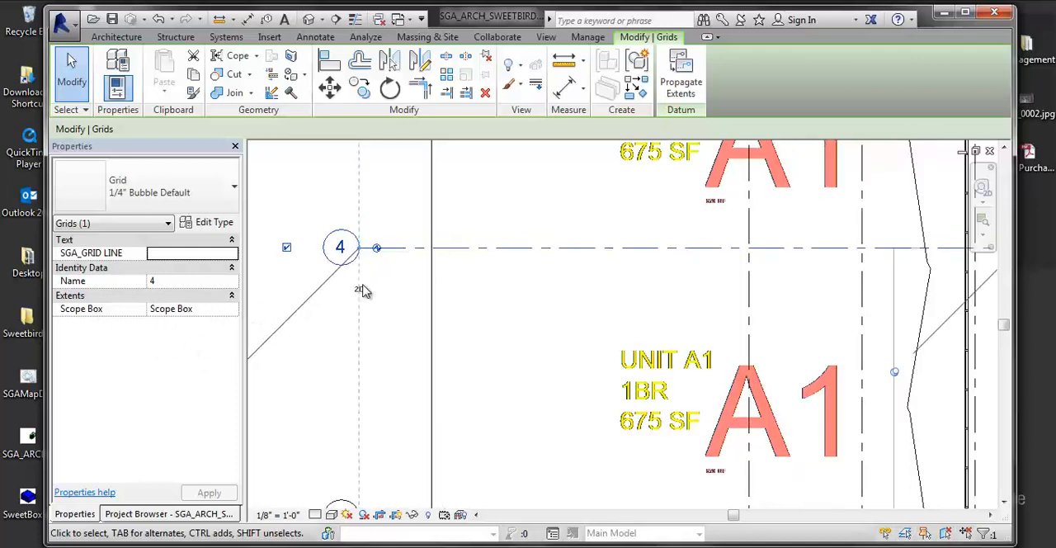
scroll(377, 280, down, 4)
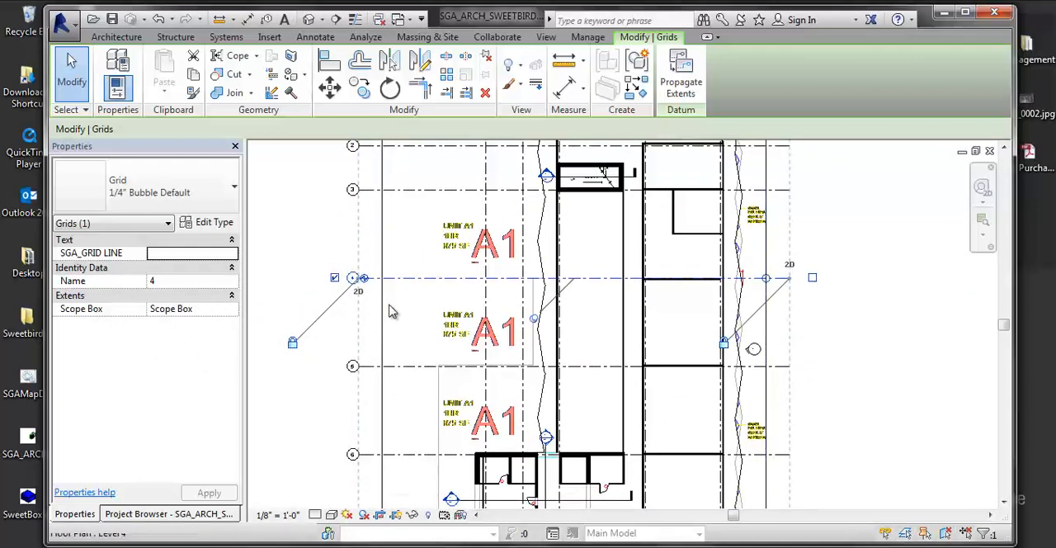
- Select the Level 4 crop region and try moving the lower edge of its annotation crop up and back down
click(381, 314)
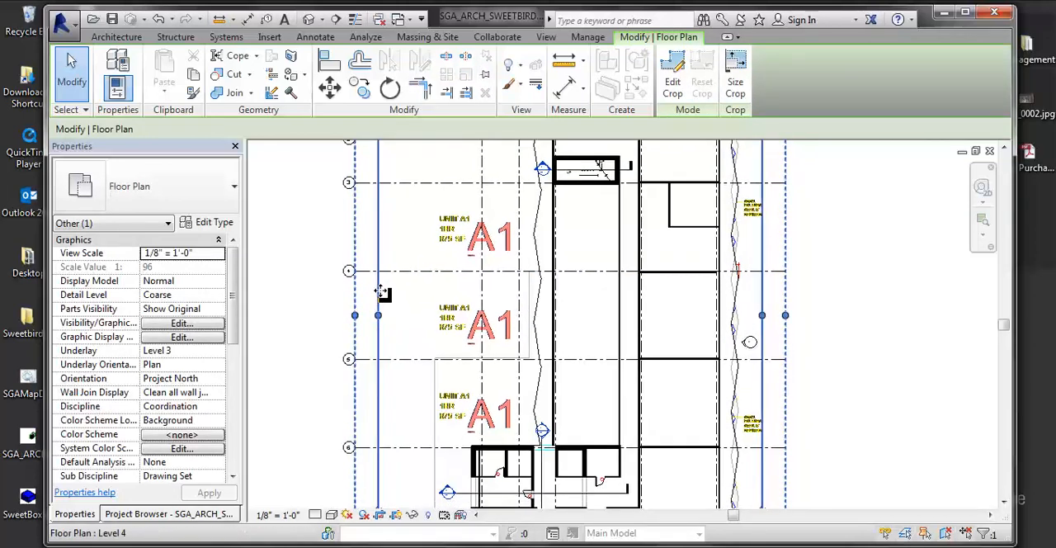
scroll(385, 305, down, 3)
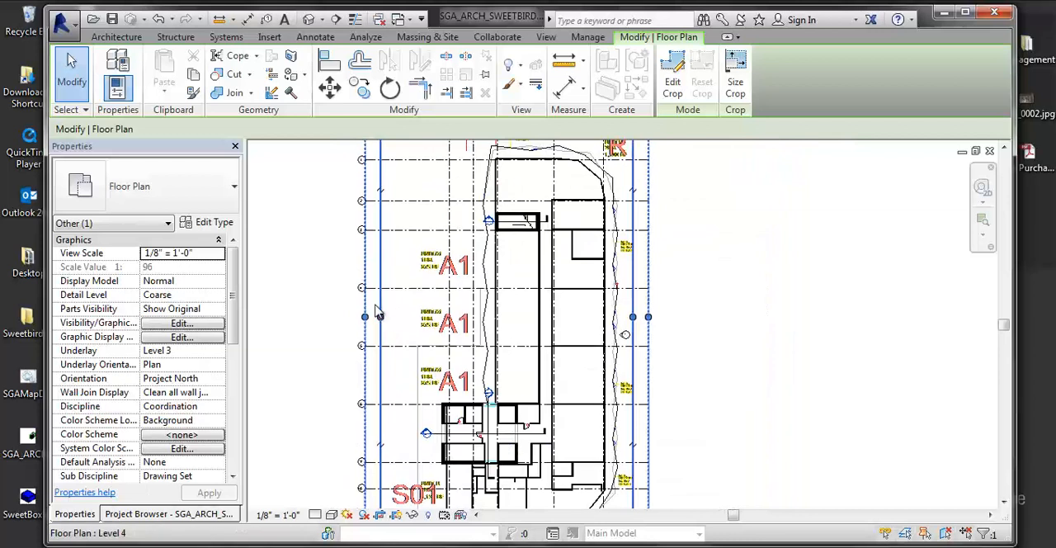
scroll(373, 318, down, 2)
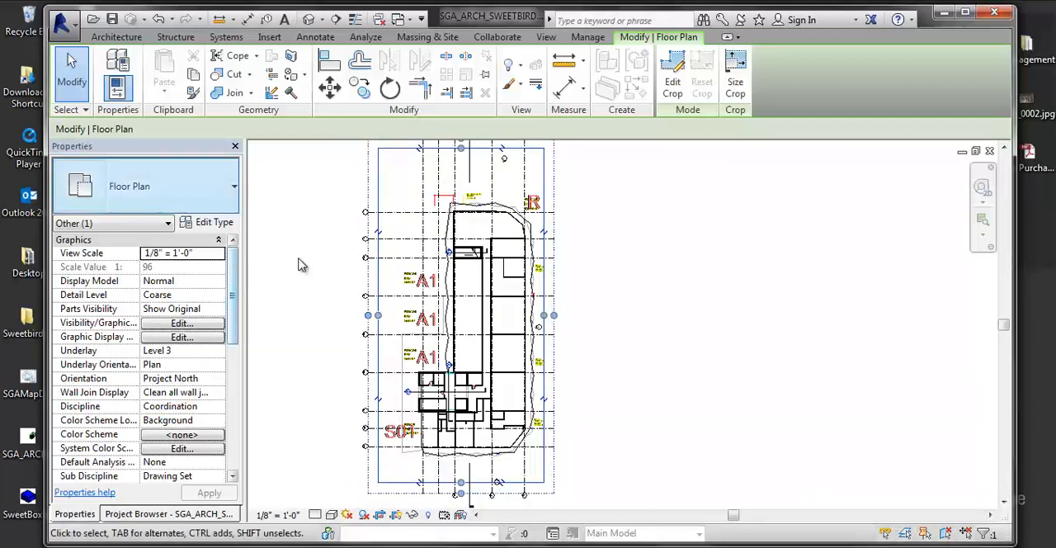
middle_drag(376, 305, 381, 309)
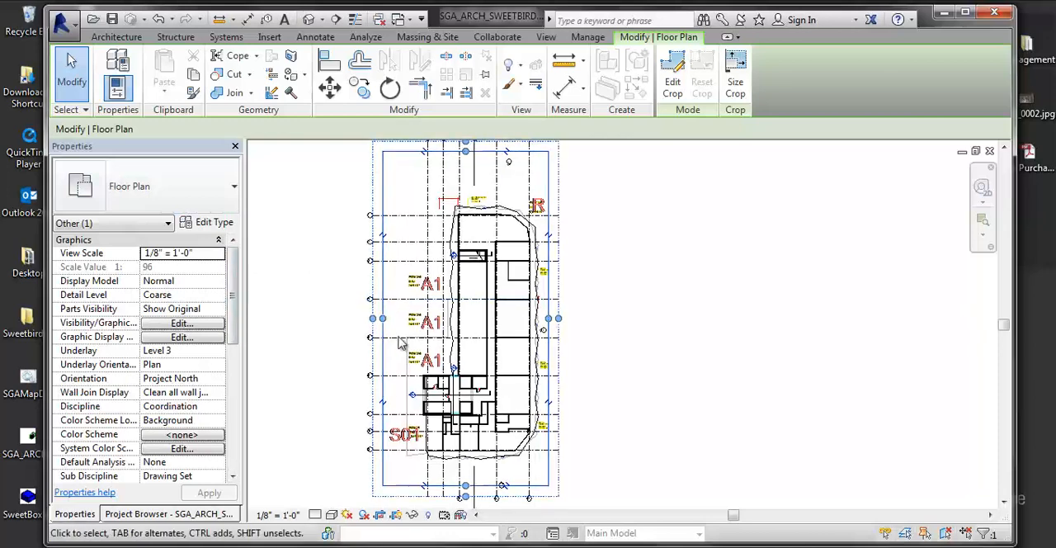
middle_drag(400, 342, 431, 307)
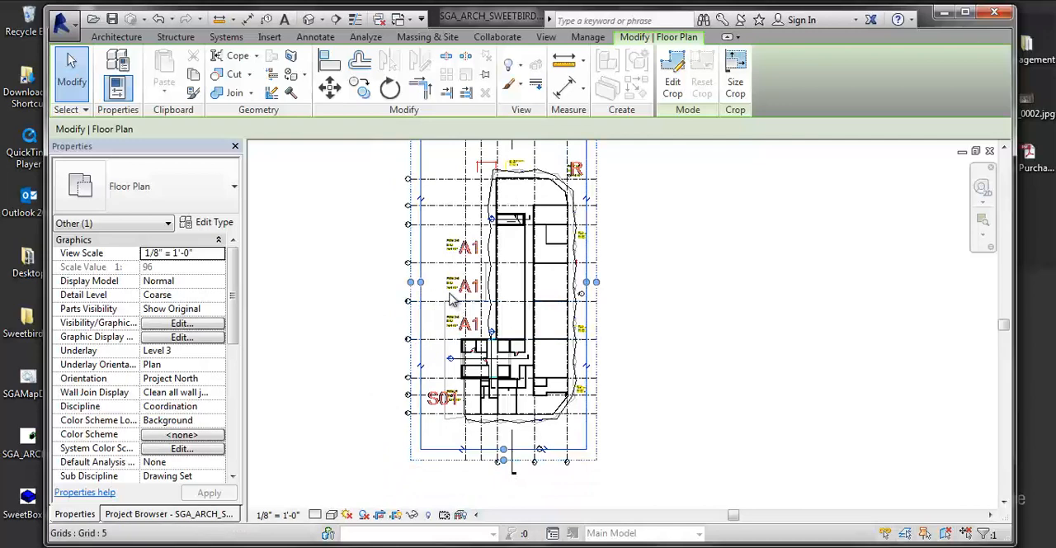
scroll(446, 313, up, 4)
scroll(528, 392, up, 2)
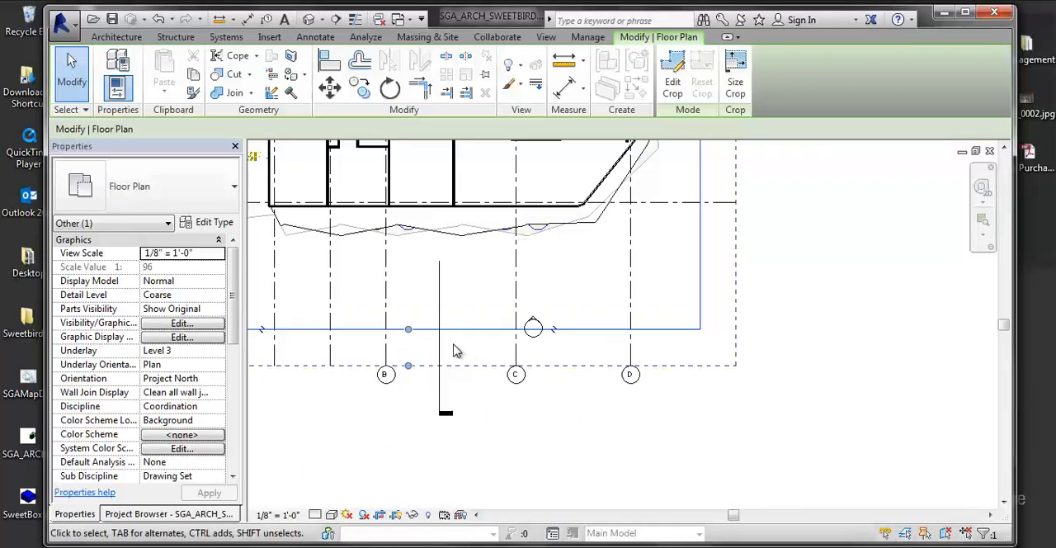
mouse_move(408, 366)
mouse_down()
mouse_move(410, 430)
mouse_move(410, 299)
mouse_up()
drag(410, 301, 420, 369)
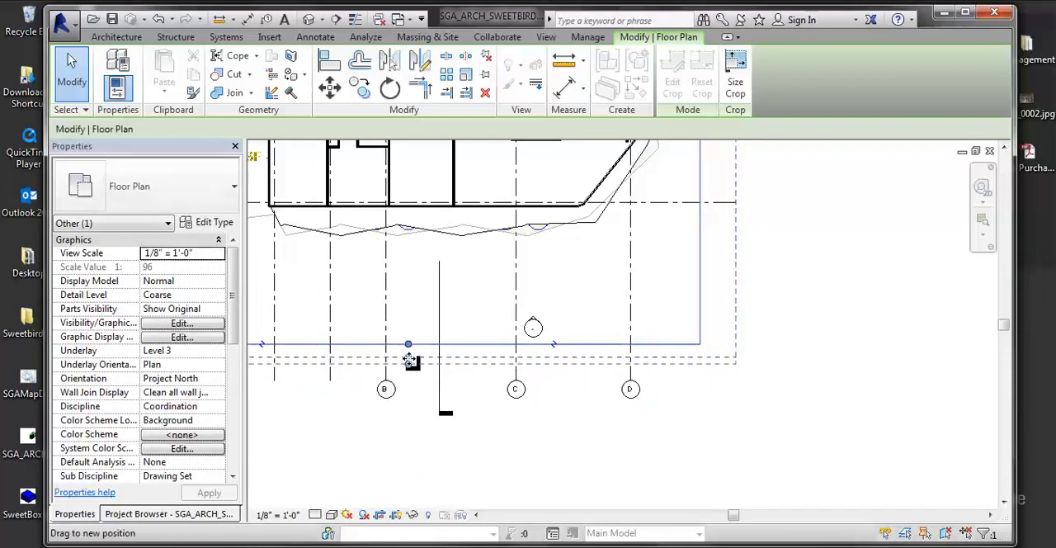
- Raise the lower edge of the crop region closer to the building, just below the section line's midpoint
scroll(438, 412, down, 2)
middle_drag(439, 410, 435, 438)
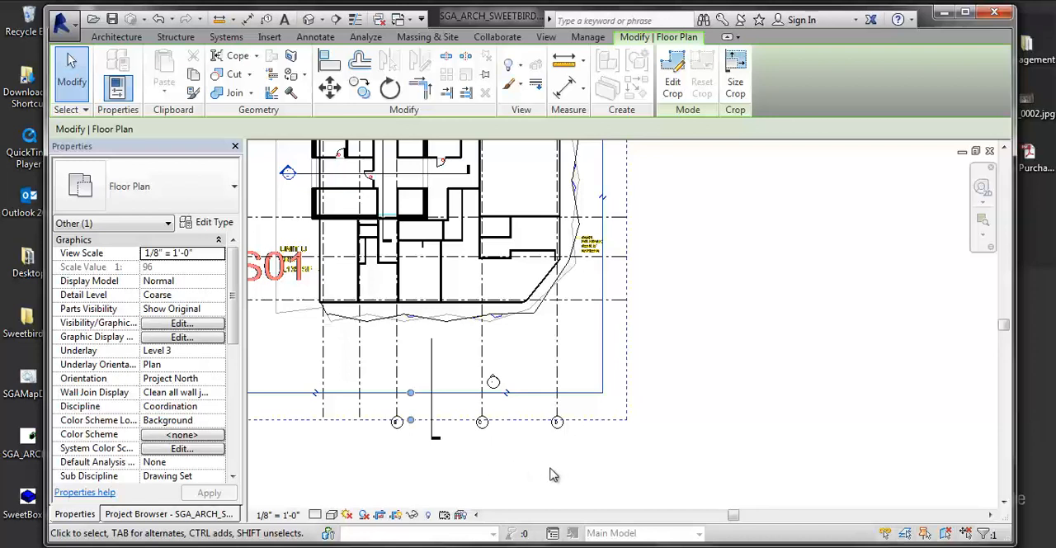
drag(411, 419, 411, 377)
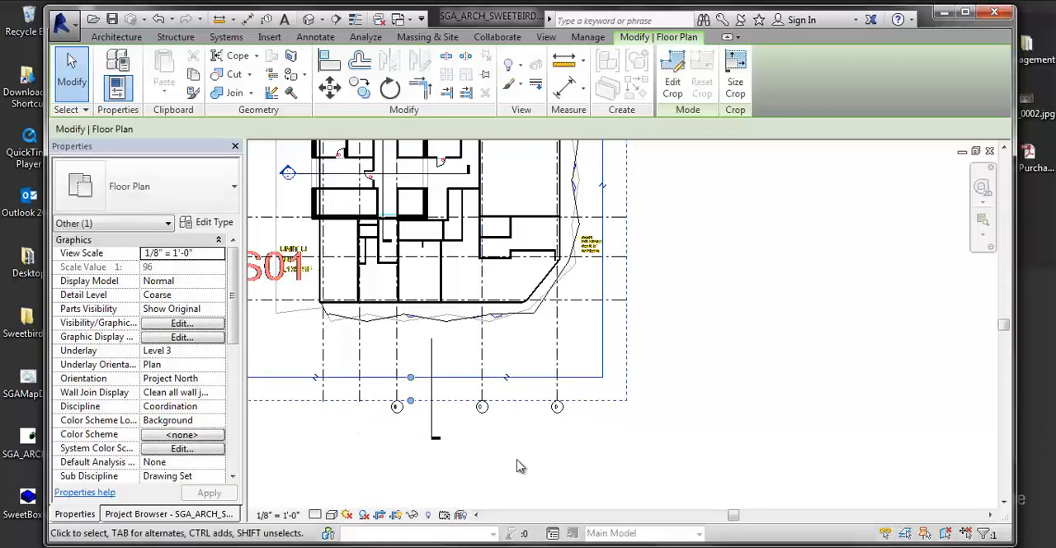
- Select grid line 8 and check its scope box assignment and extents against the crop region
scroll(550, 443, down, 3)
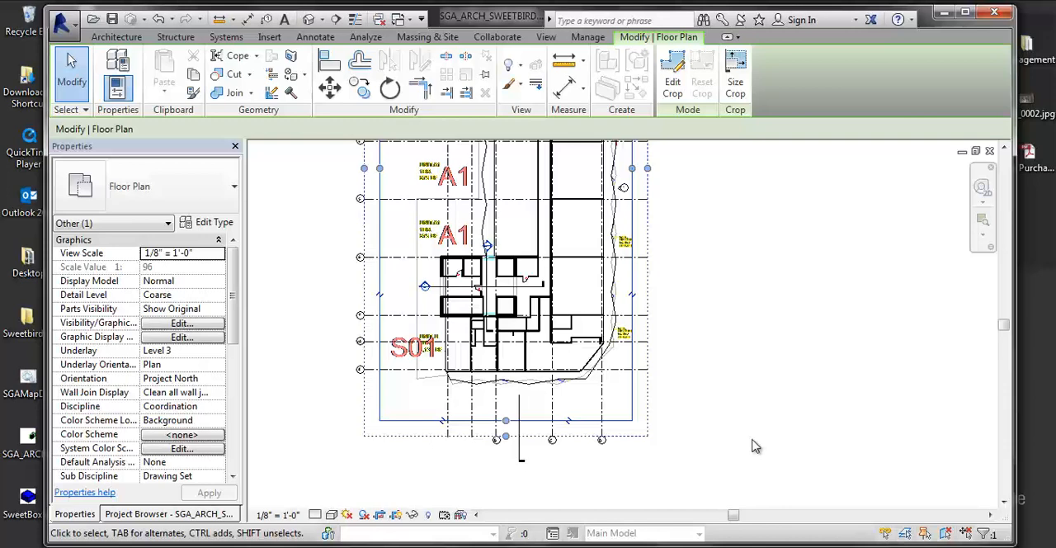
scroll(680, 364, down, 1)
mouse_move(676, 355)
middle_down()
mouse_move(646, 395)
mouse_move(546, 382)
middle_up()
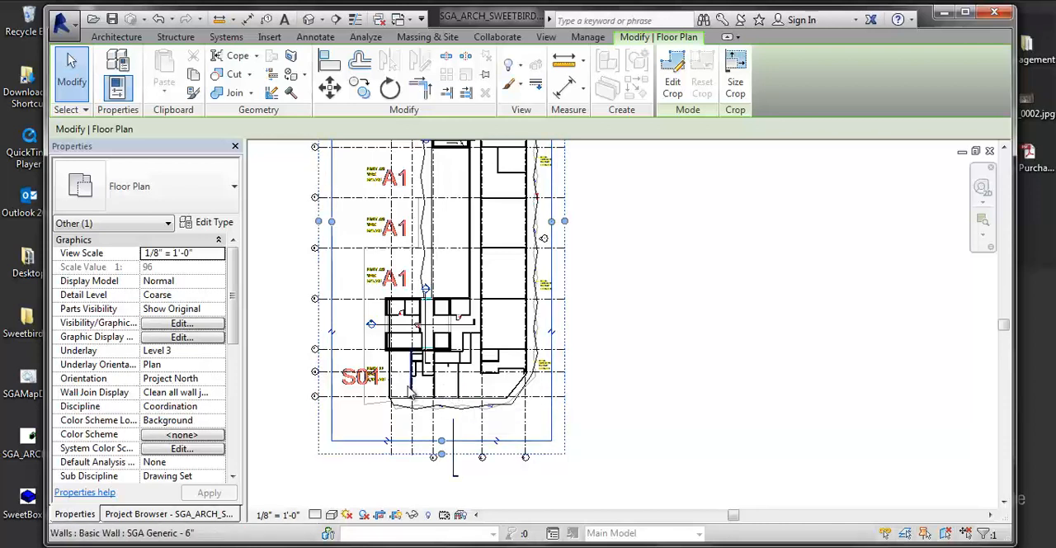
click(351, 397)
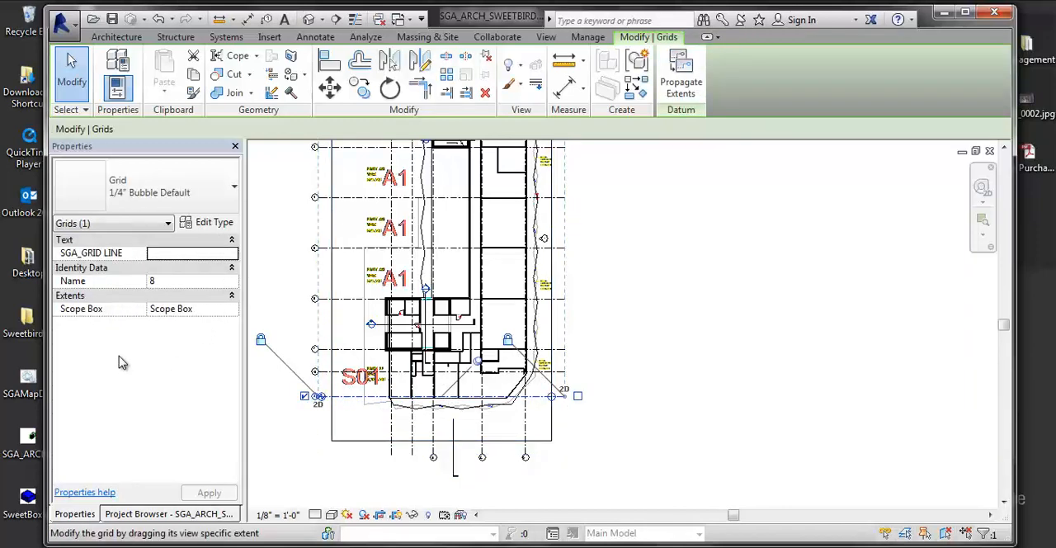
middle_drag(495, 437, 490, 457)
scroll(483, 455, down, 2)
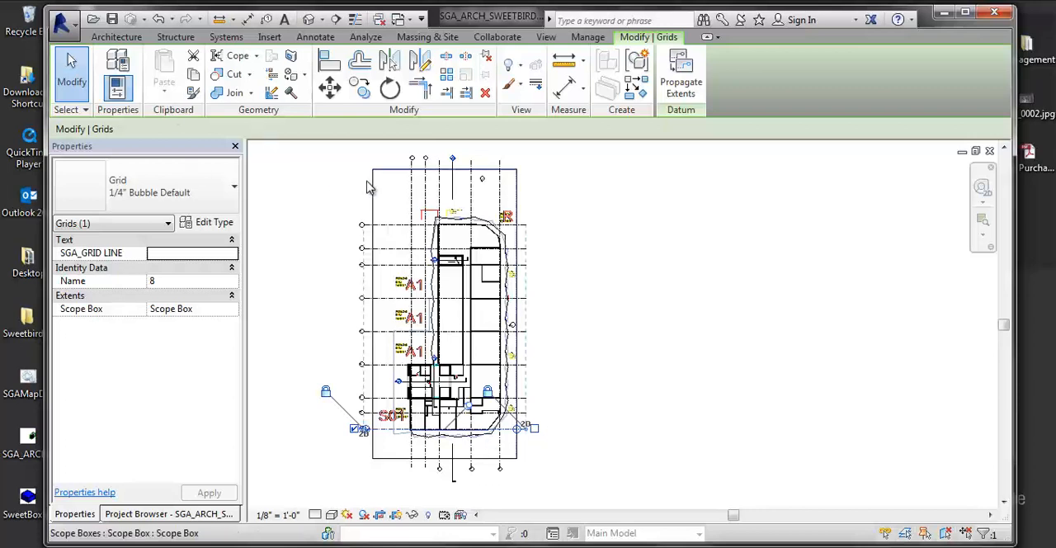
key(Escape)
- Select the crop region and stretch its left and right edges outward, well past the scope box
middle_drag(385, 348, 385, 332)
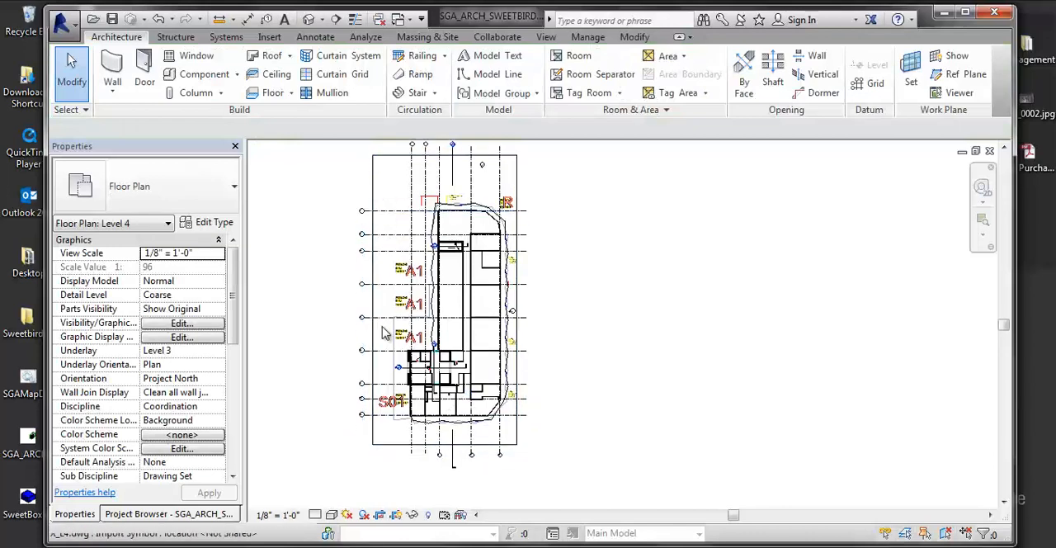
middle_drag(339, 370, 333, 361)
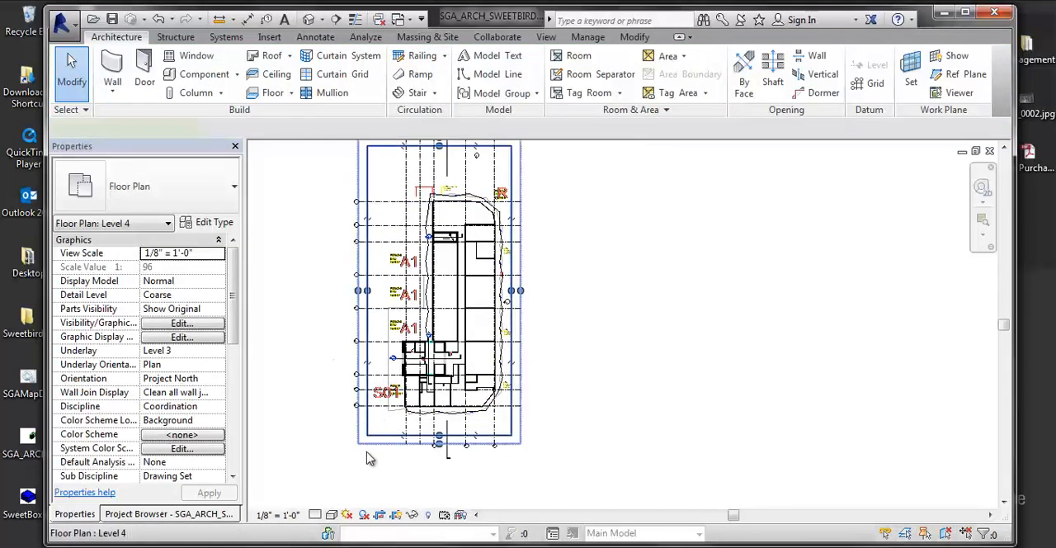
click(365, 446)
drag(368, 294, 271, 290)
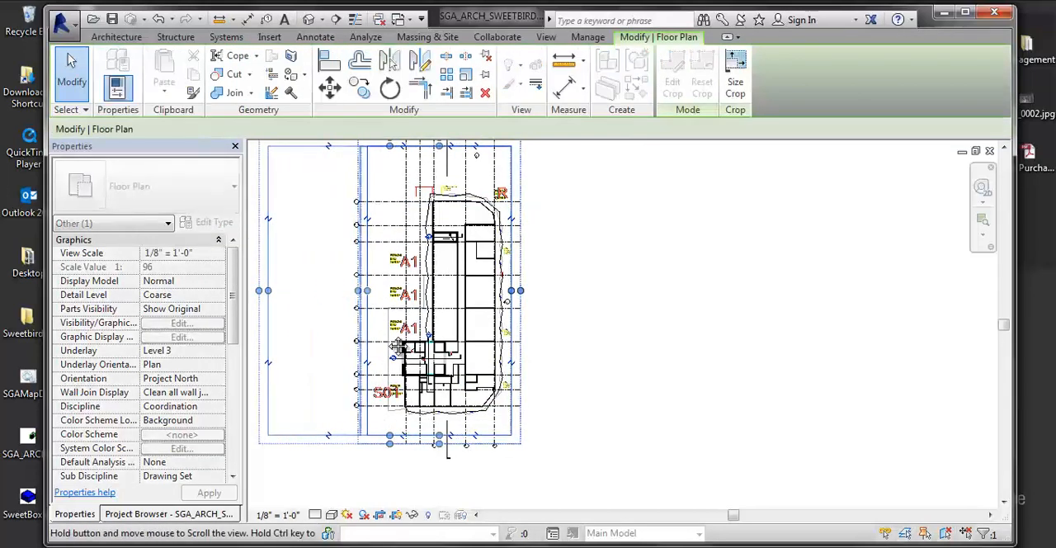
scroll(569, 307, down, 2)
drag(524, 296, 664, 299)
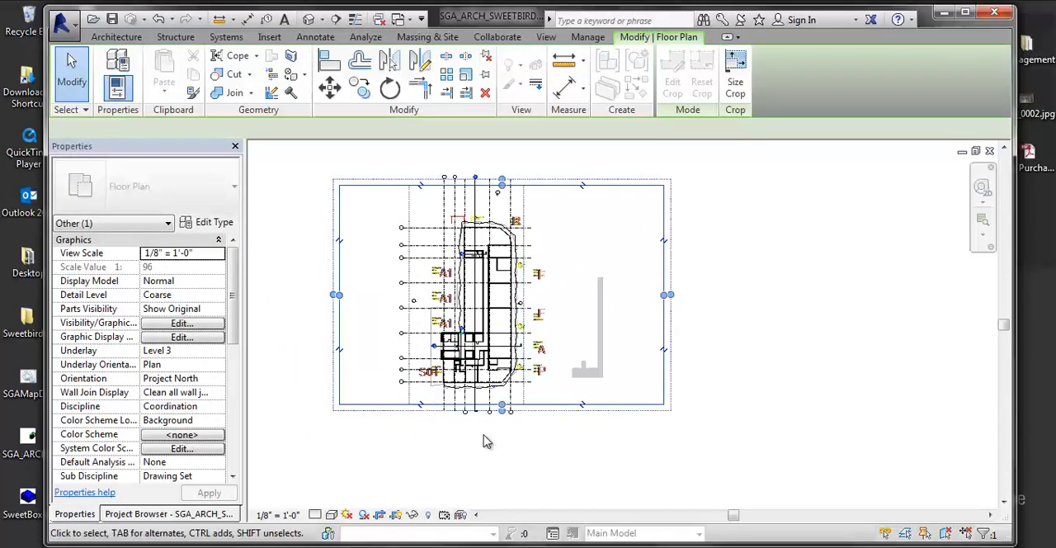
- Stretch the crop region's lower and upper edges outward beyond the scope box, and deselect it
drag(502, 404, 501, 415)
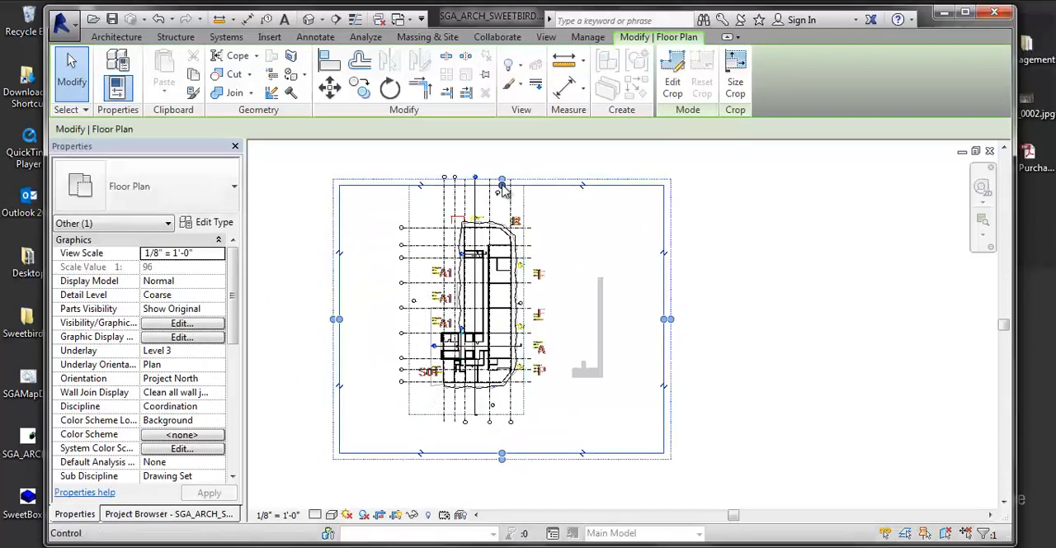
drag(502, 186, 501, 143)
middle_drag(598, 277, 615, 309)
middle_drag(513, 278, 497, 215)
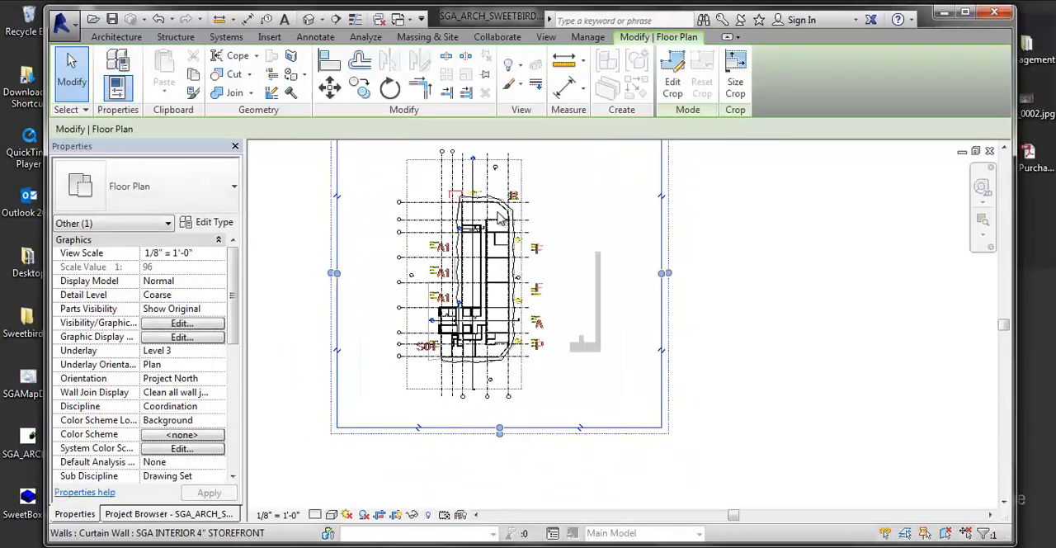
middle_drag(487, 272, 481, 355)
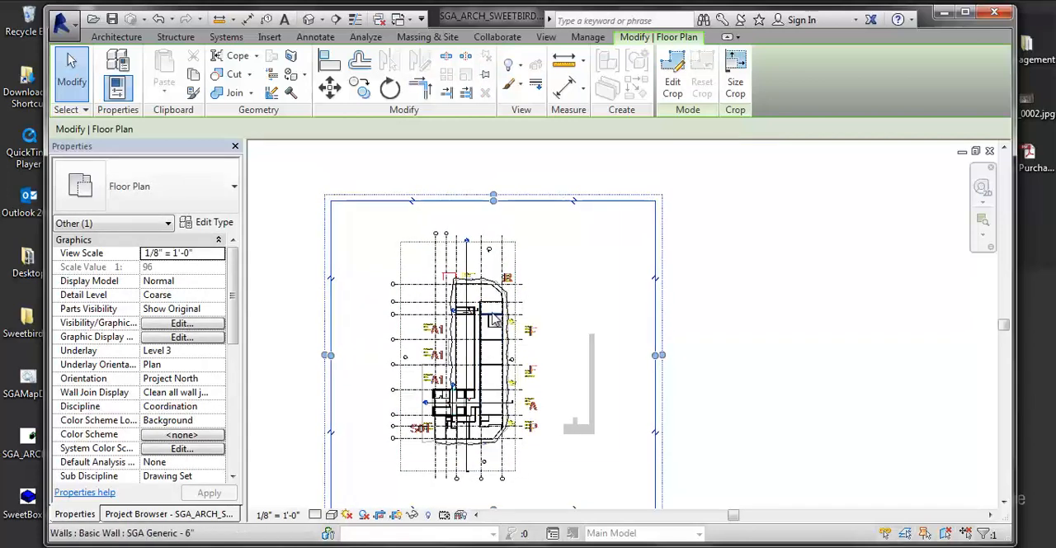
middle_drag(463, 323, 460, 287)
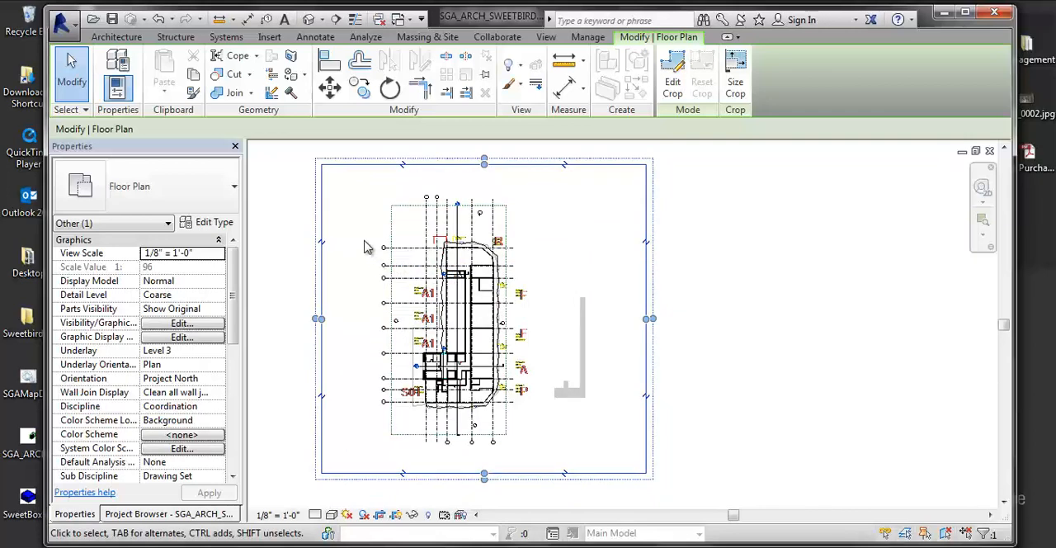
click(506, 165)
click(305, 339)
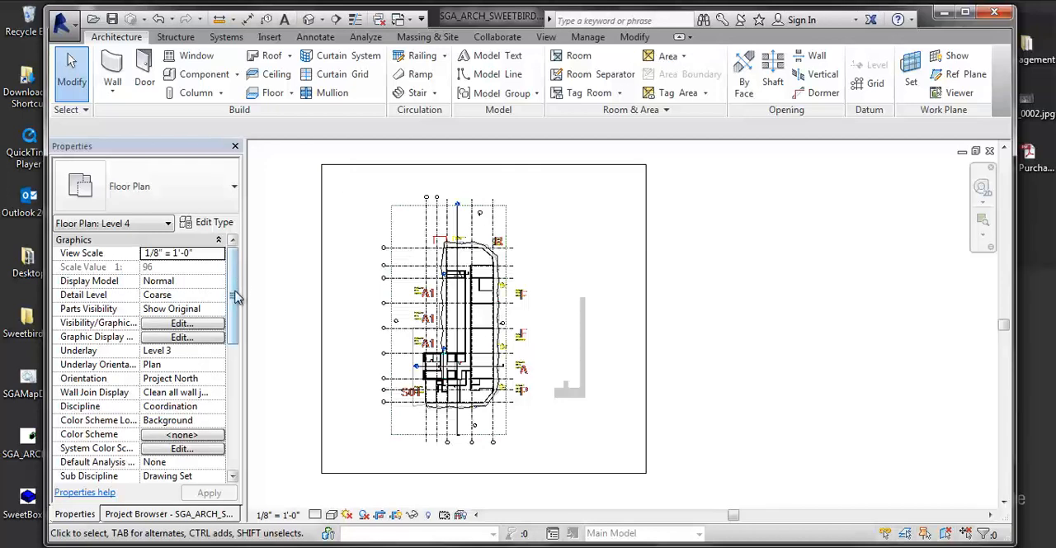
- Assign the scope box named Scope Box to the Level 4 floor plan view and apply the change
drag(236, 305, 223, 413)
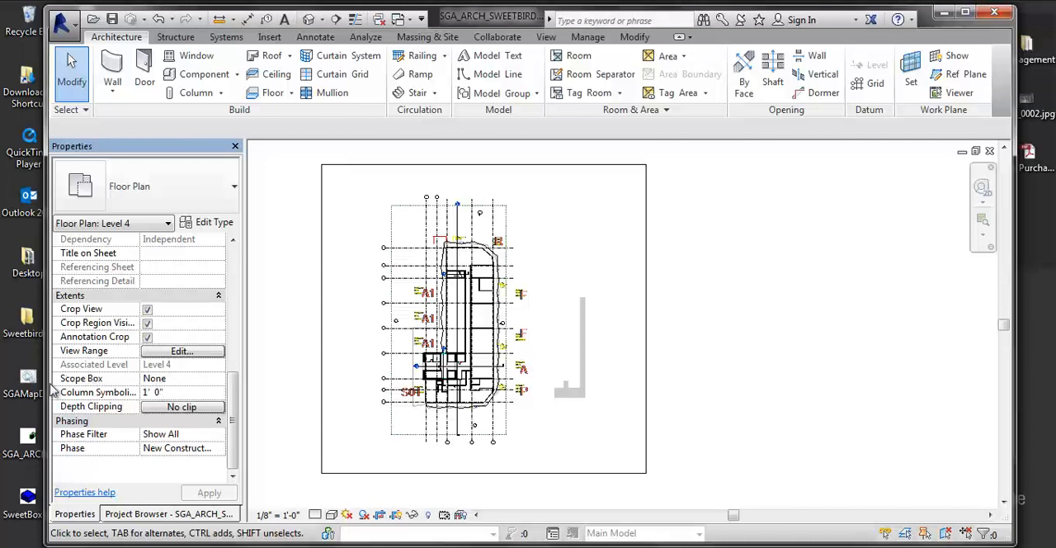
scroll(56, 389, up, 8)
click(233, 477)
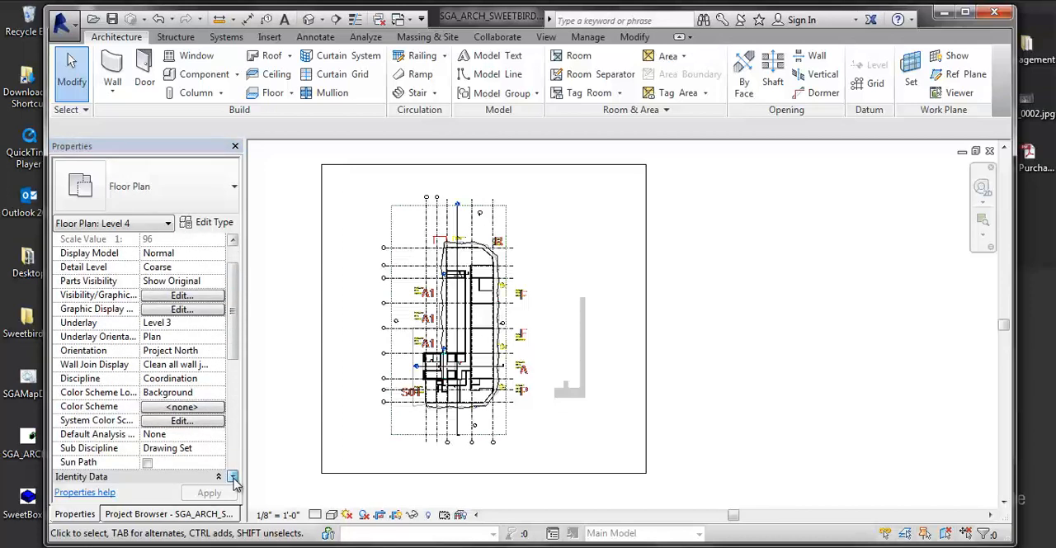
click(233, 477)
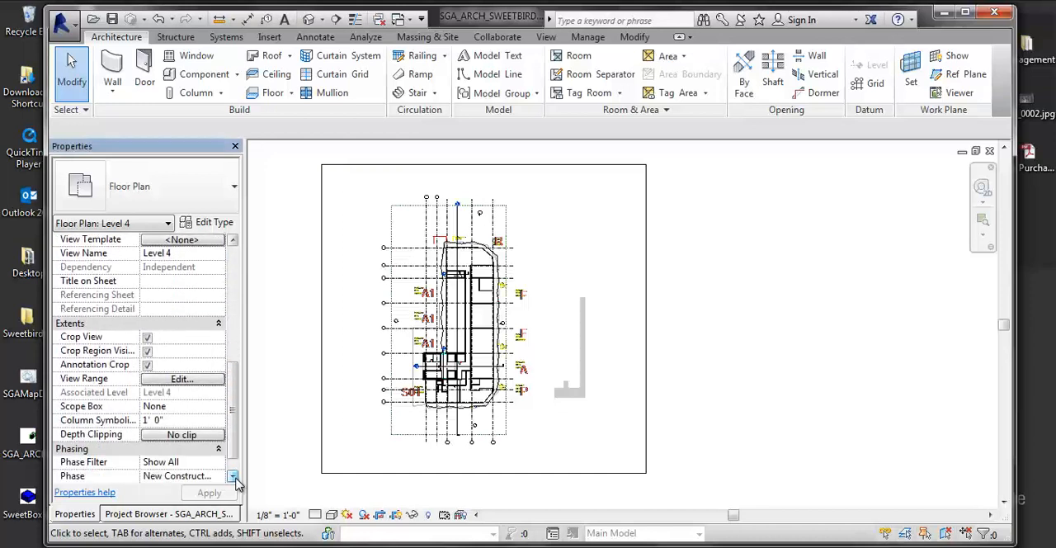
click(165, 407)
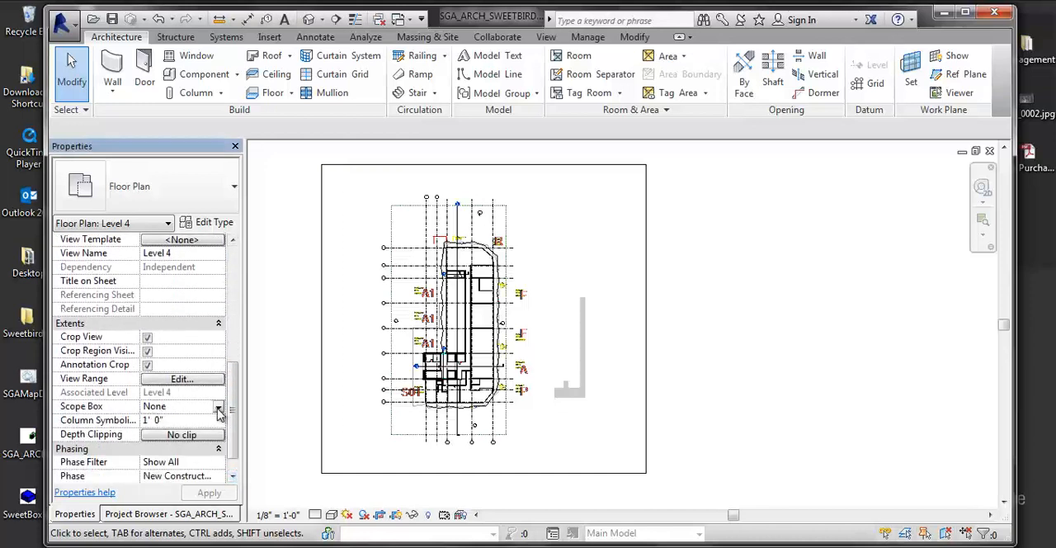
click(218, 408)
click(159, 434)
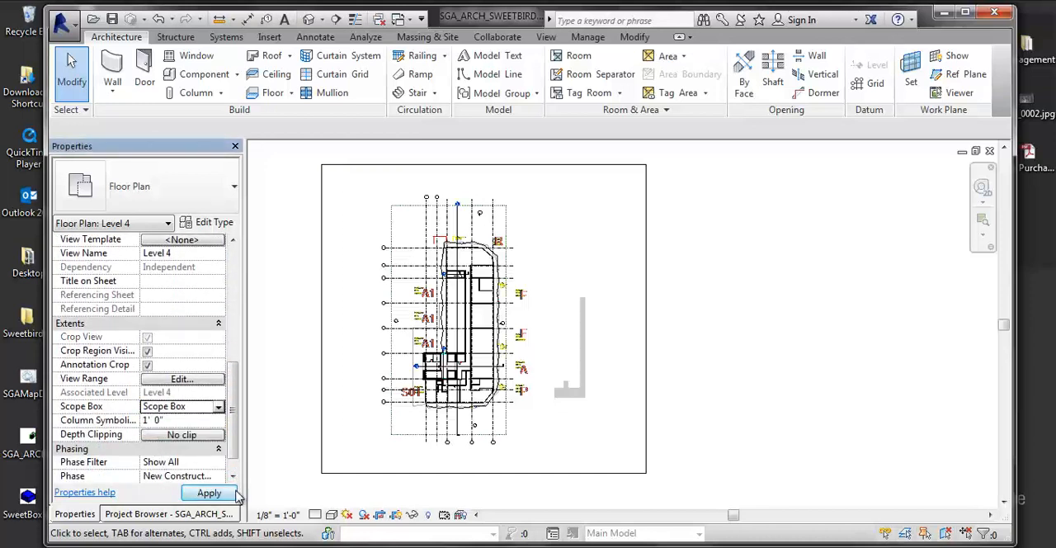
click(207, 493)
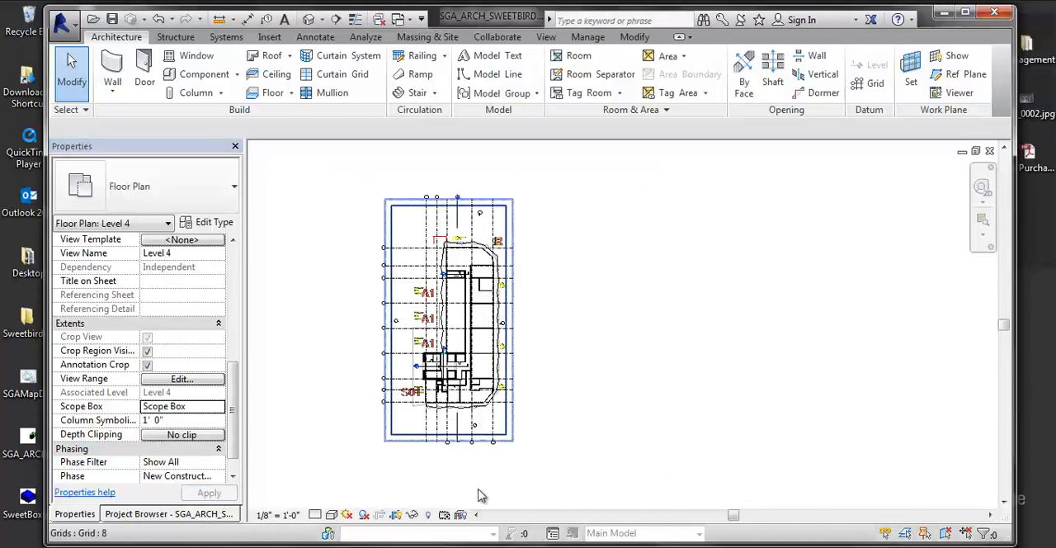
- Hide the crop region of the Level 4 plan
click(400, 514)
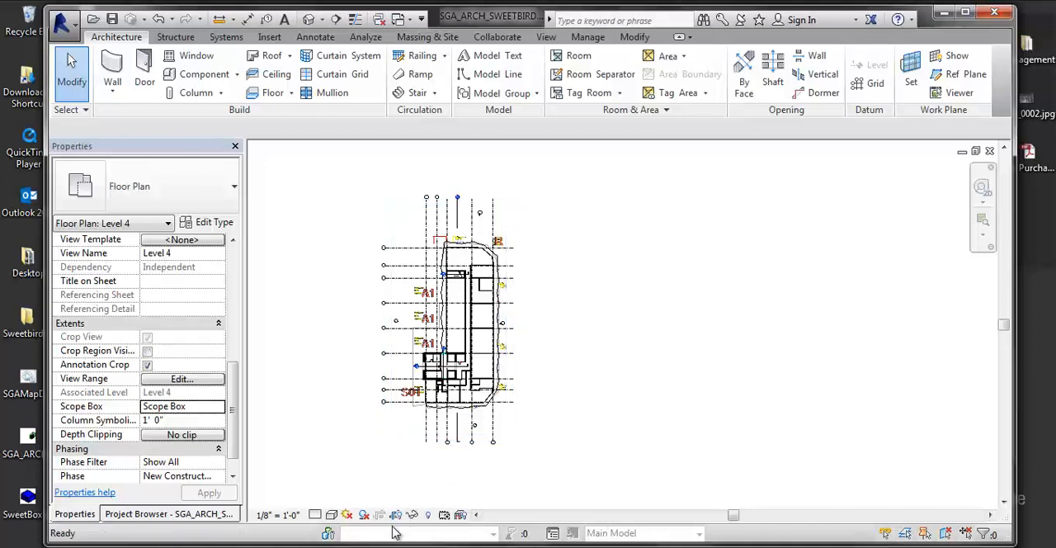
middle_drag(388, 427, 354, 418)
scroll(312, 387, up, 1)
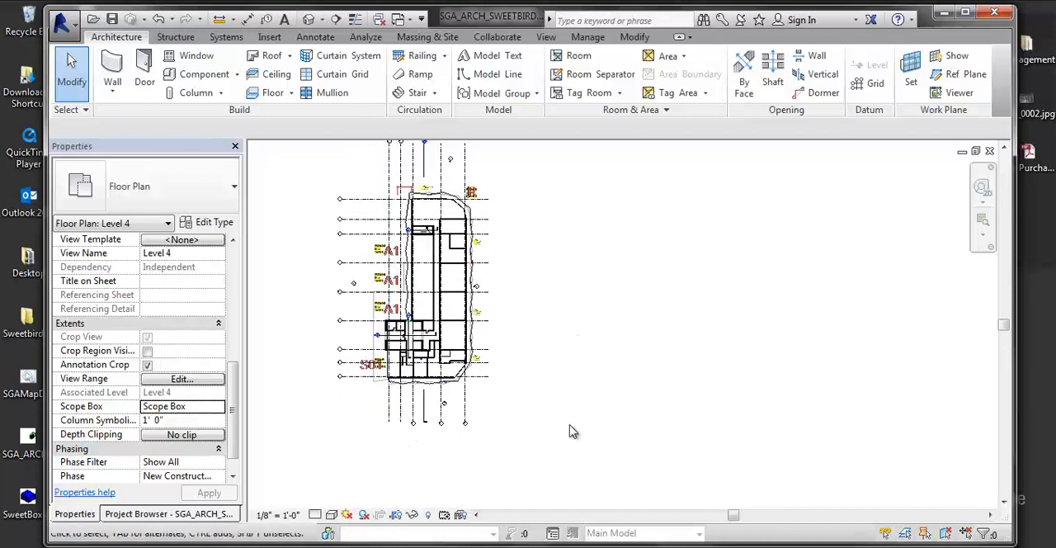
middle_drag(486, 426, 491, 447)
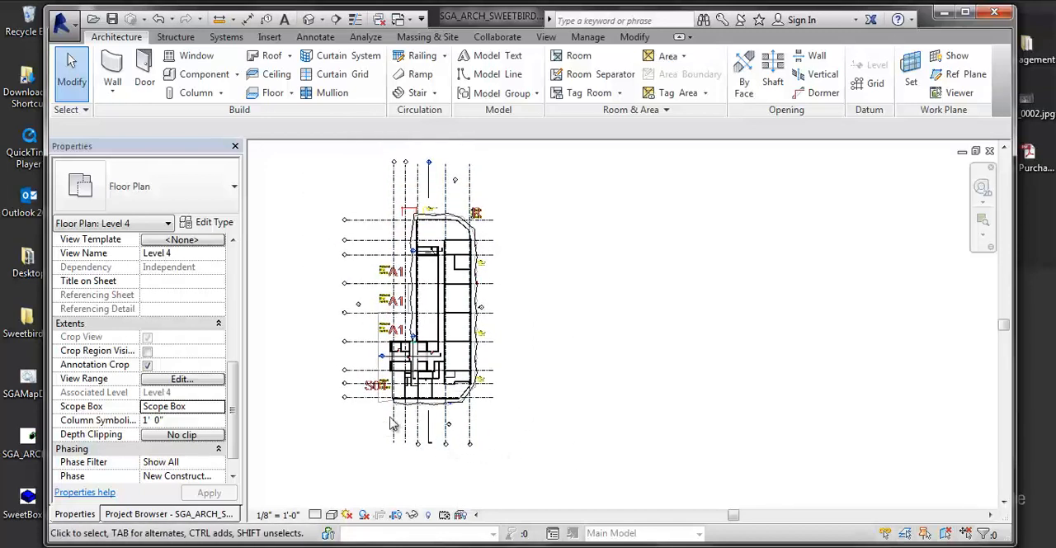
- Examine the cropped Level 4 plan, its building outline and the grid lines and heads around it
scroll(476, 443, up, 1)
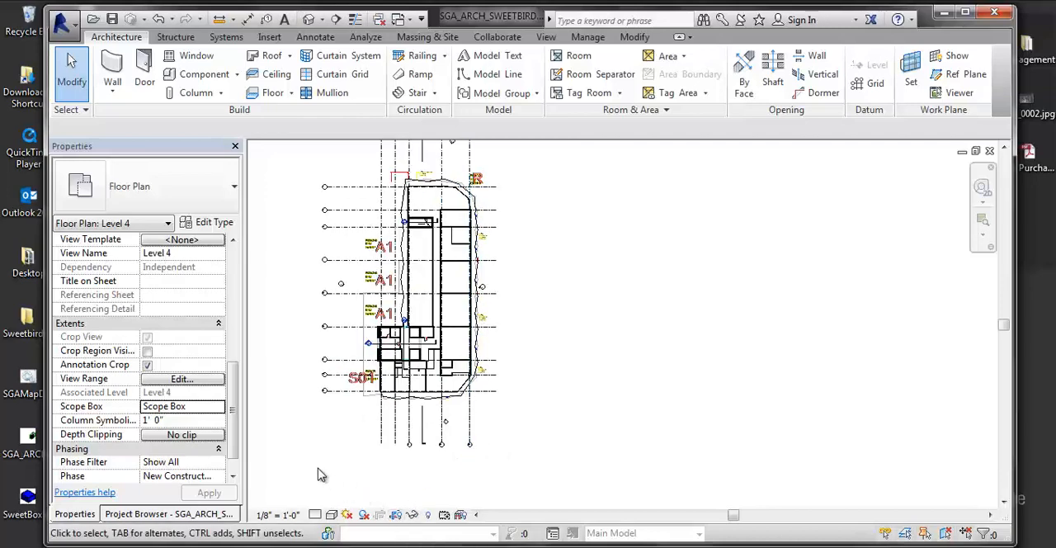
middle_drag(368, 433, 445, 454)
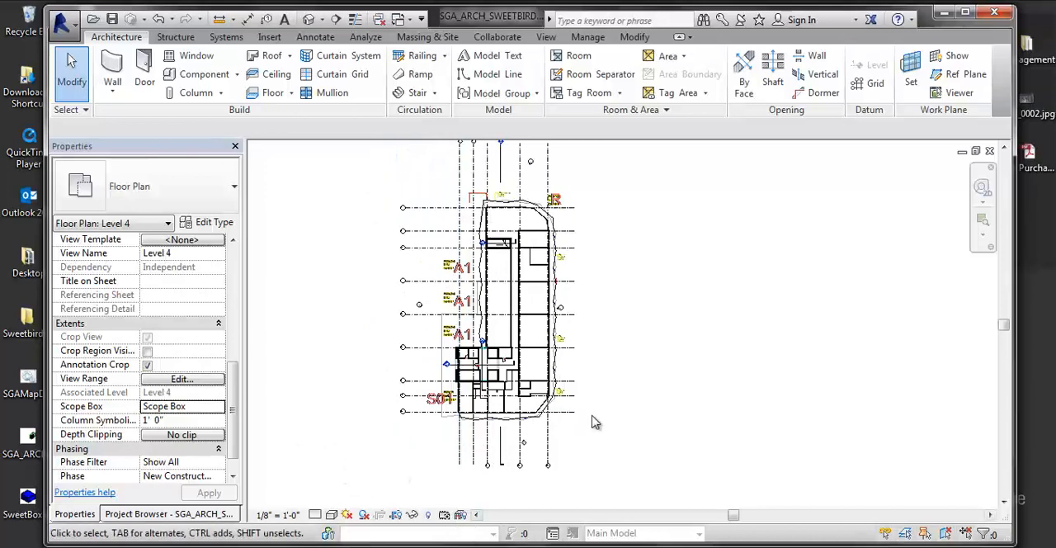
middle_drag(562, 426, 560, 438)
middle_drag(489, 463, 489, 465)
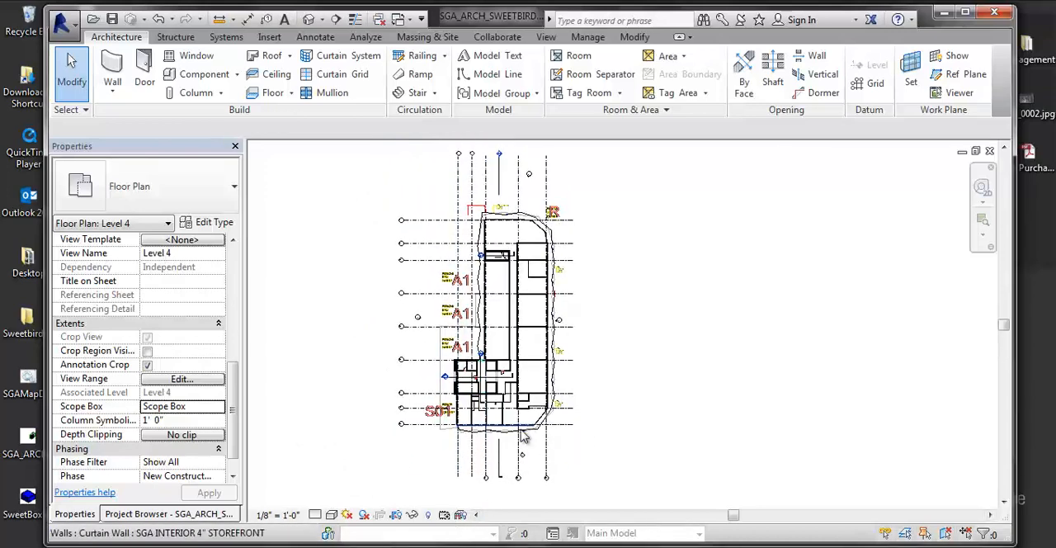
middle_drag(523, 430, 515, 396)
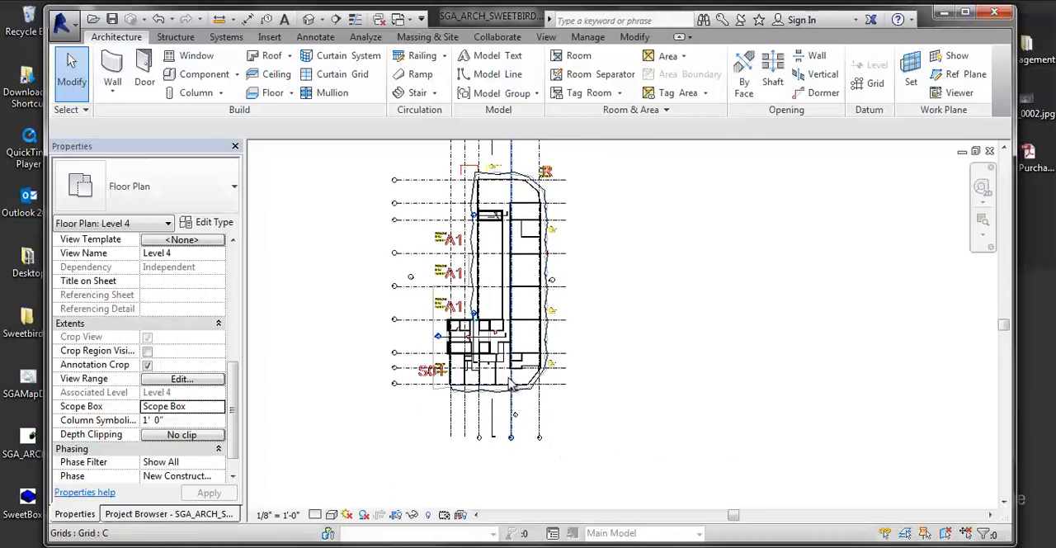
scroll(528, 375, down, 3)
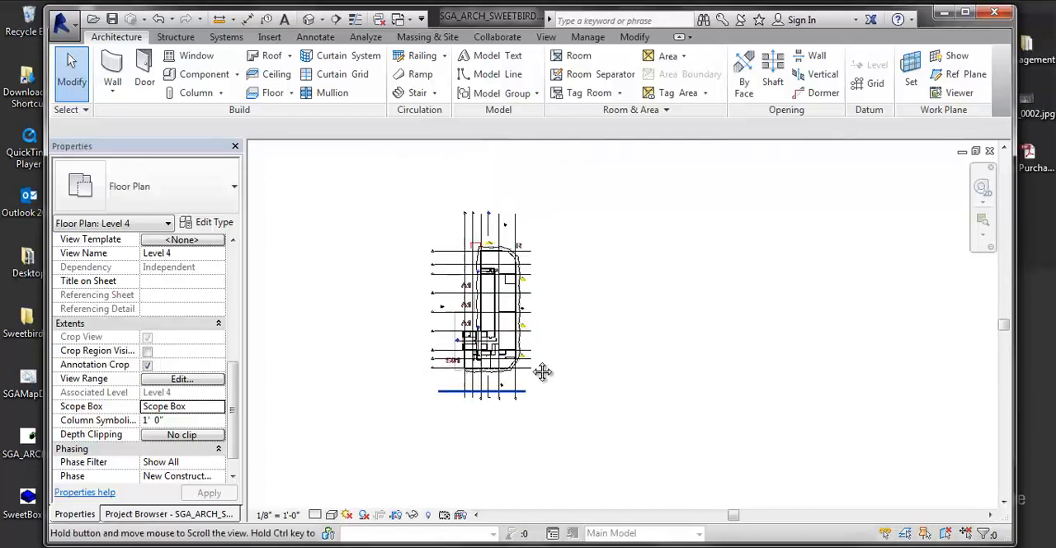
scroll(536, 354, up, 3)
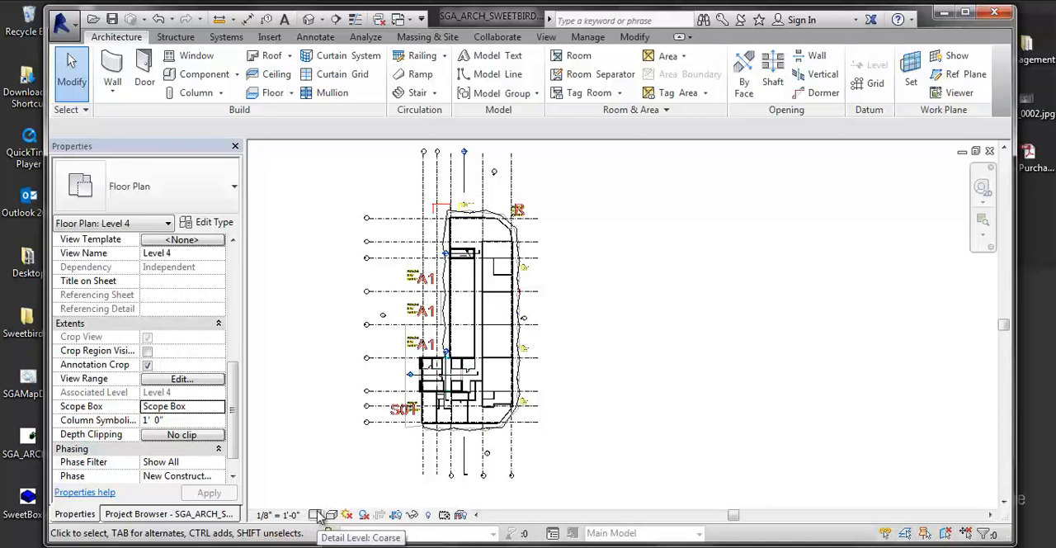
middle_drag(541, 335, 560, 326)
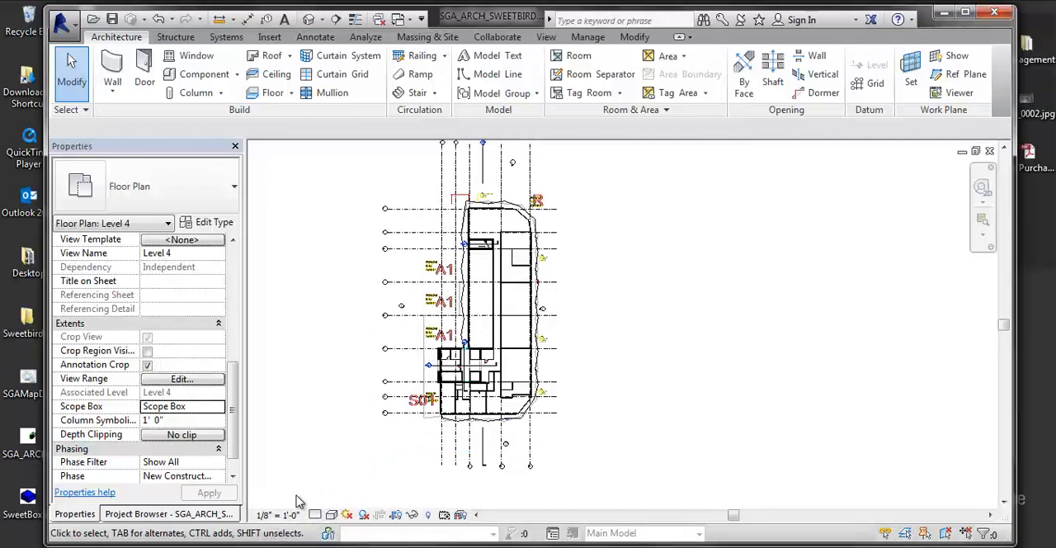
- Set the Level 4 plan's view scale to 1/4" = 1'-0" and inspect the grid heads below the building
click(279, 515)
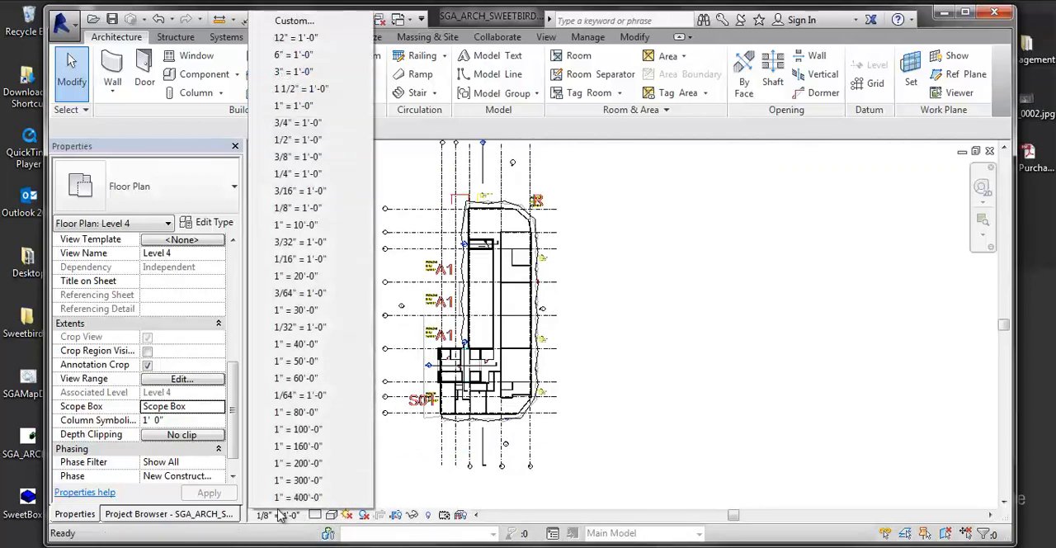
click(288, 174)
middle_drag(891, 311, 811, 311)
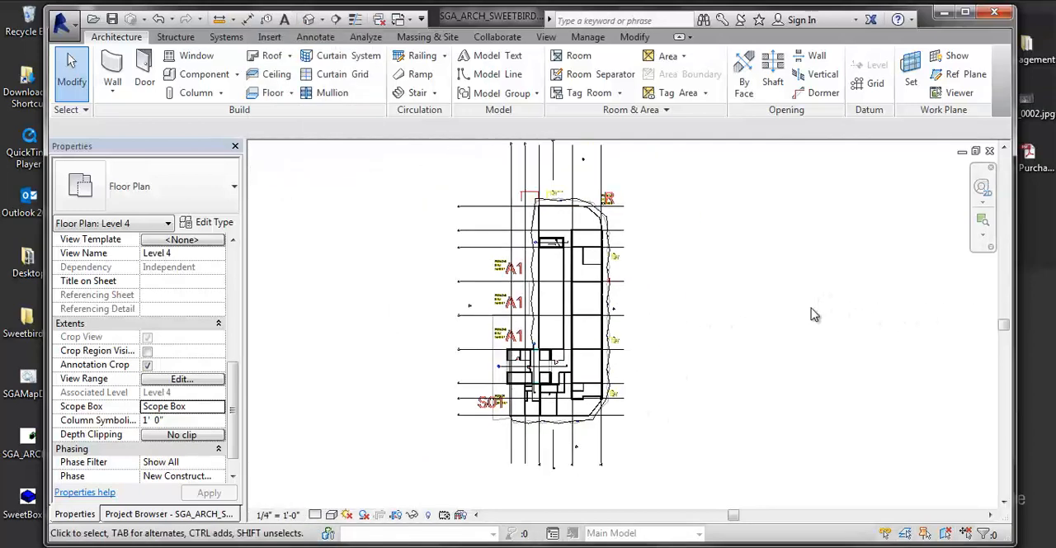
middle_drag(723, 274, 725, 274)
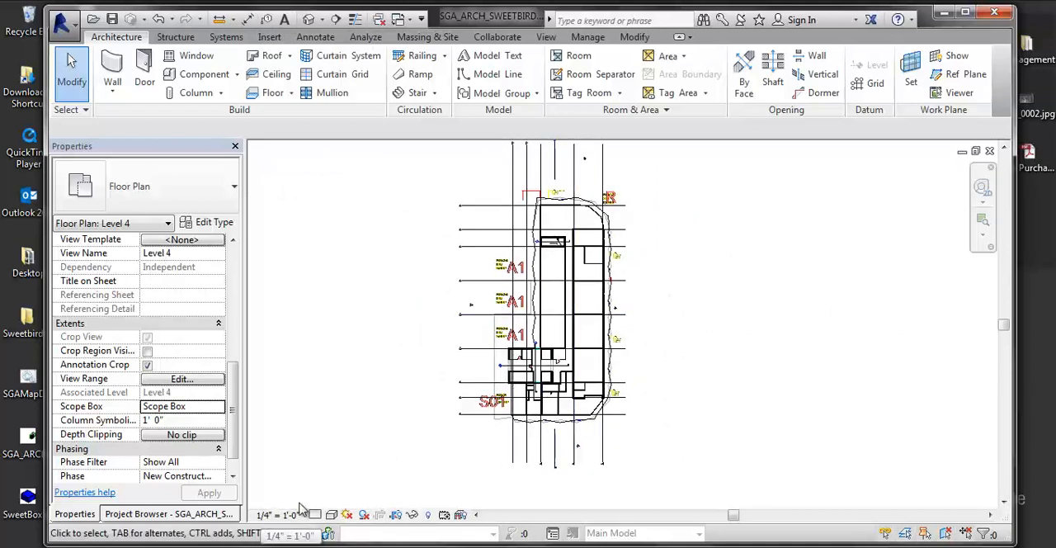
scroll(632, 415, up, 5)
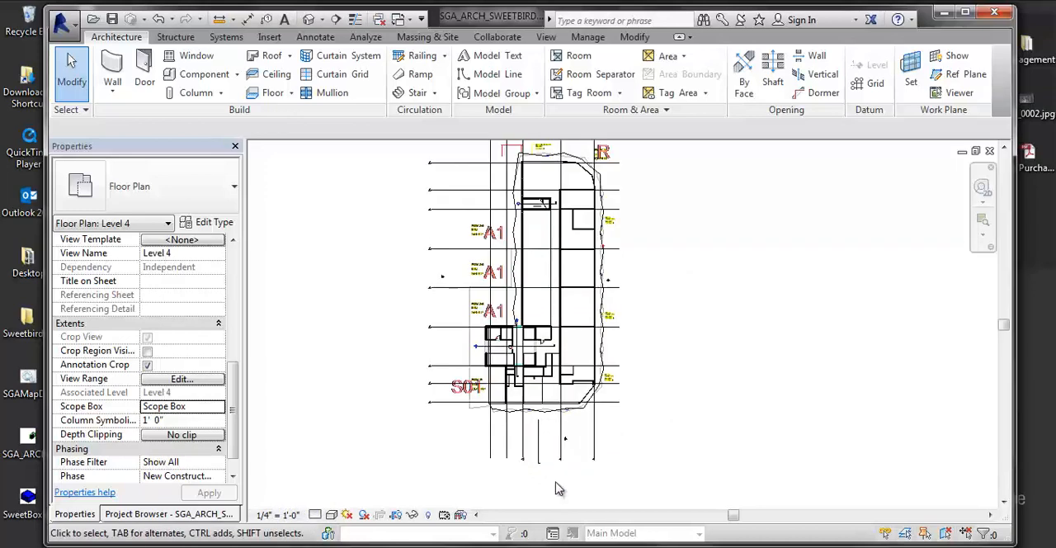
scroll(567, 459, up, 5)
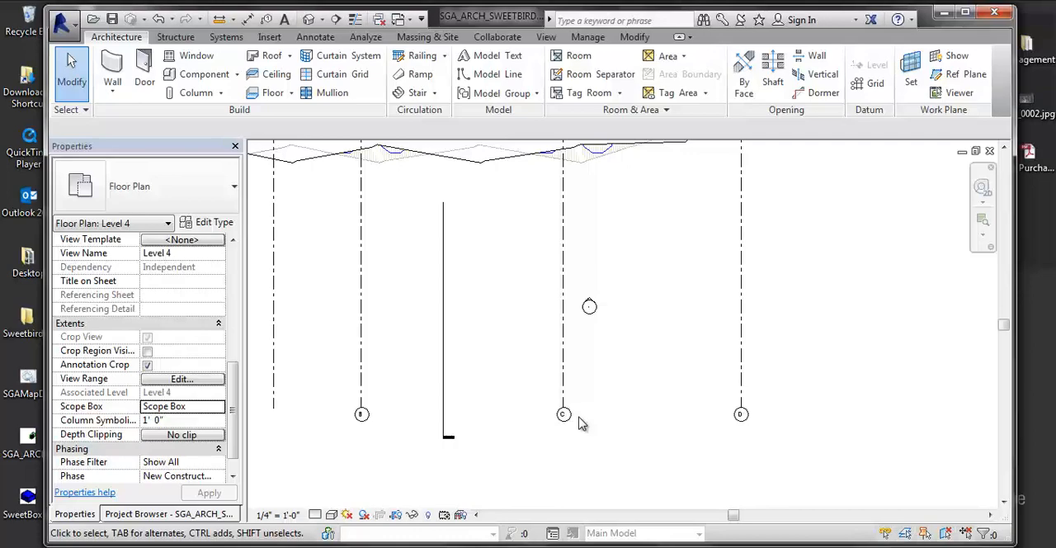
- Review the model categories in the Level 4 plan's Visibility/Graphic Overrides, and close them without making changes
scroll(625, 451, down, 2)
middle_drag(669, 263, 634, 380)
scroll(634, 381, up, 2)
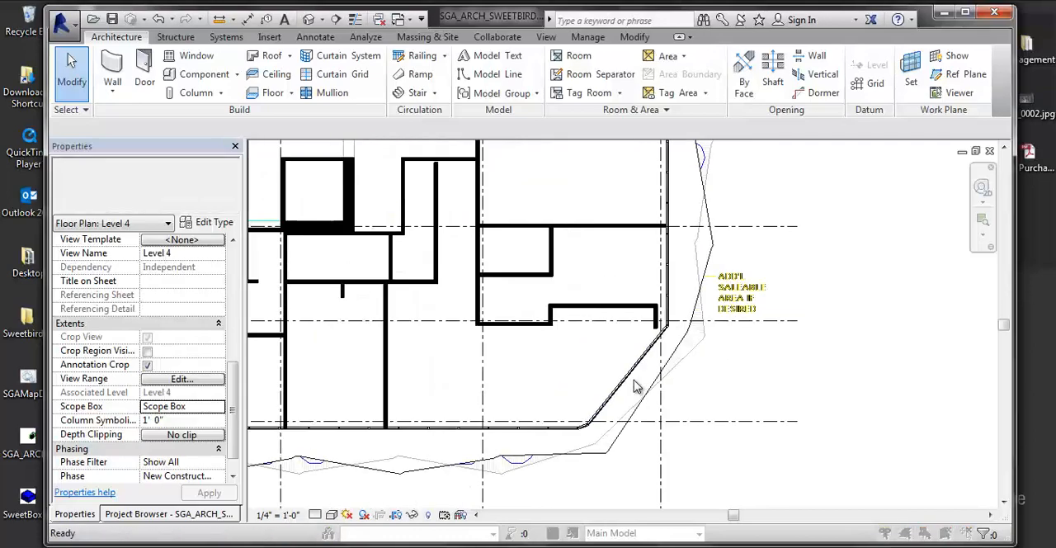
key(v)
key(v)
drag(516, 23, 673, 47)
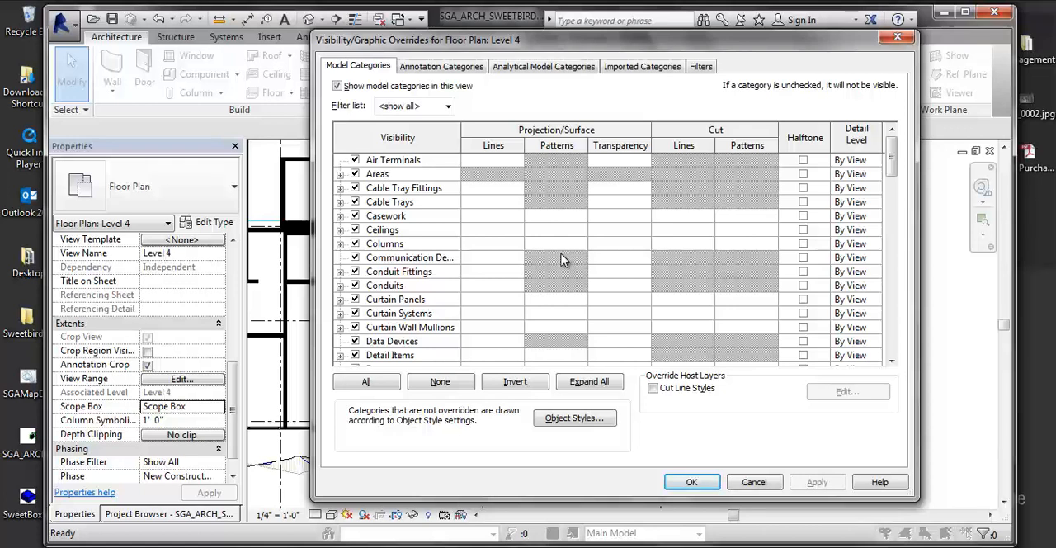
click(757, 482)
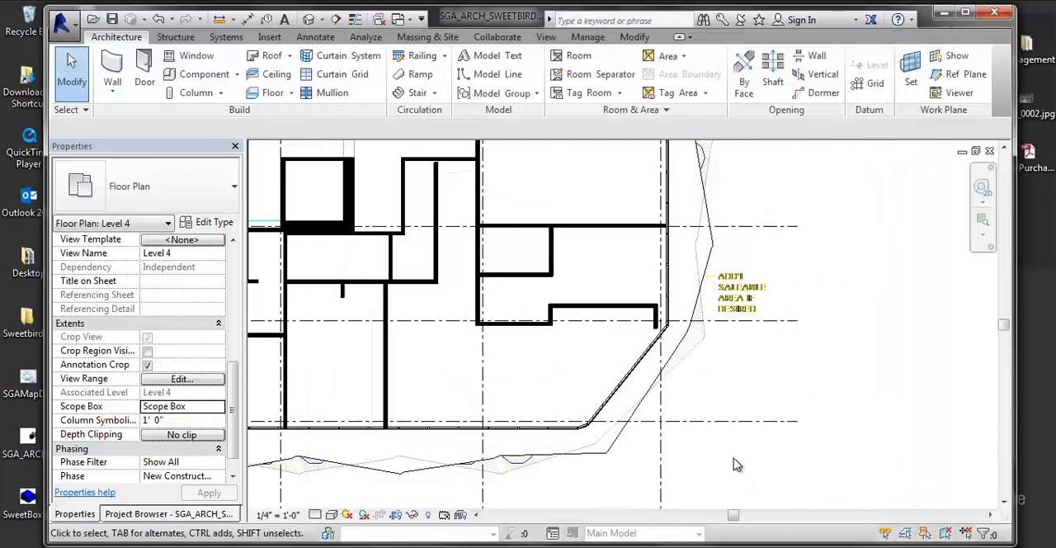
- Set the Coarse Scale Fill Color of the SGA Generic - 6" wall type to grey, RGB 192-192-192, and deselect the wall
click(589, 305)
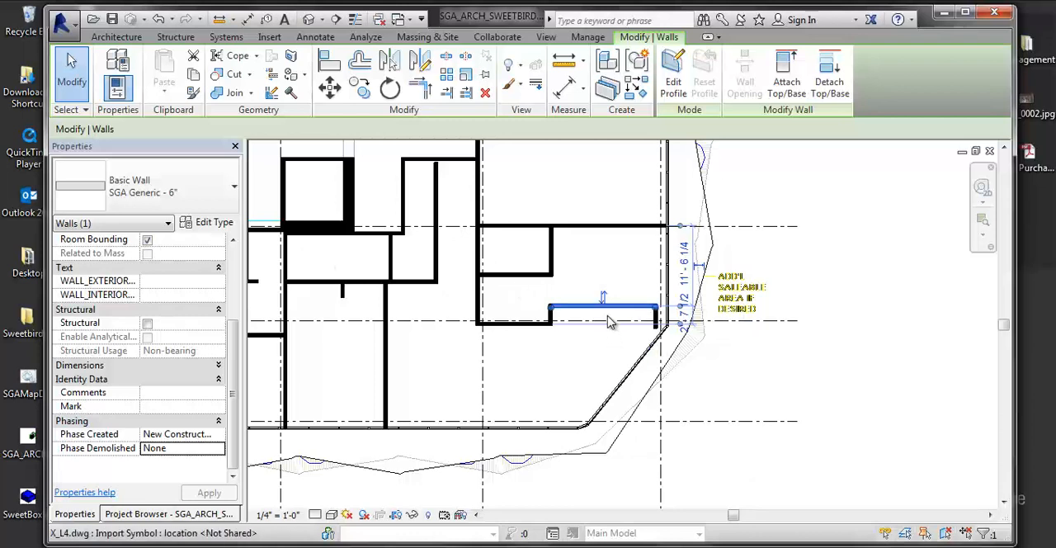
scroll(608, 322, up, 3)
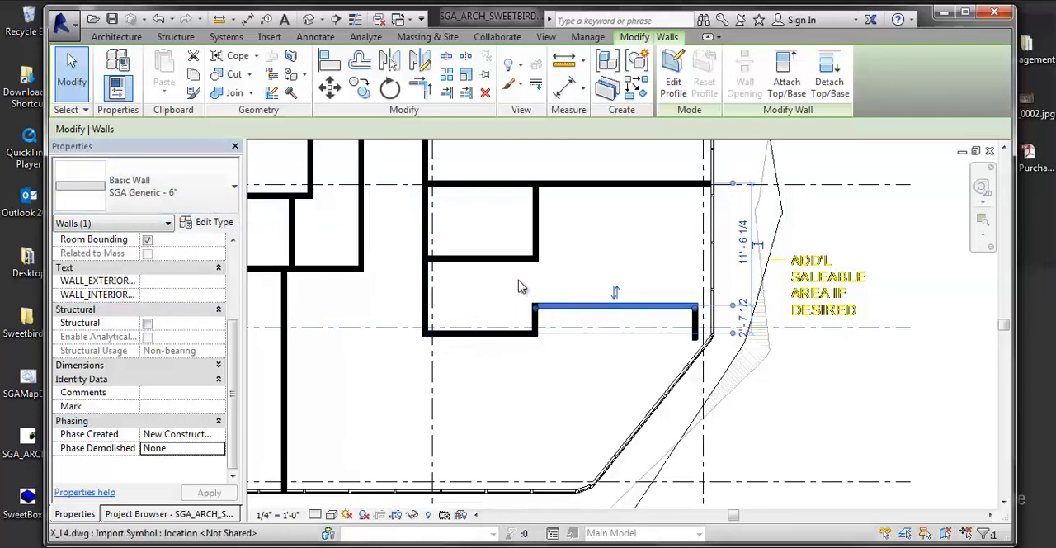
scroll(569, 313, up, 1)
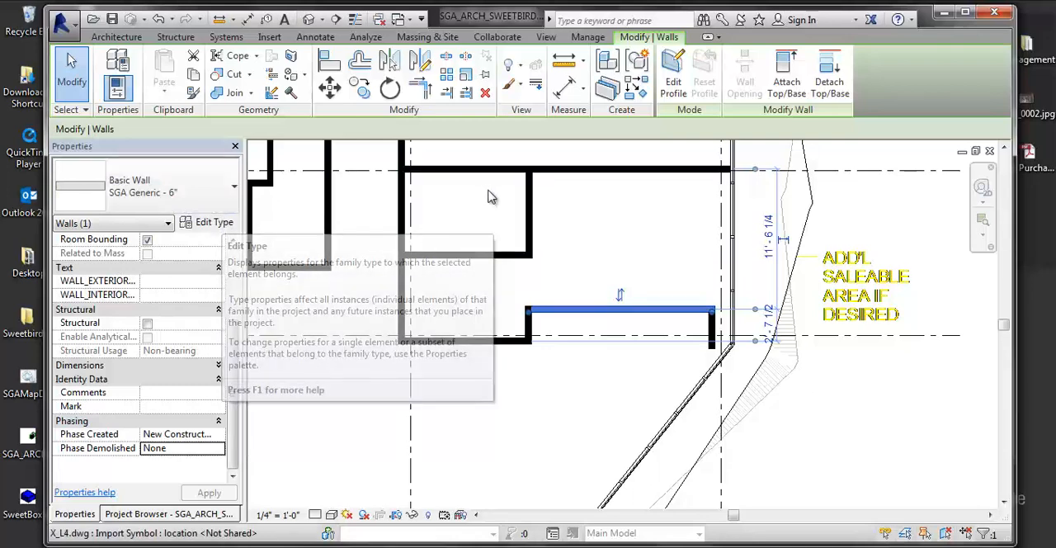
middle_drag(507, 259, 523, 318)
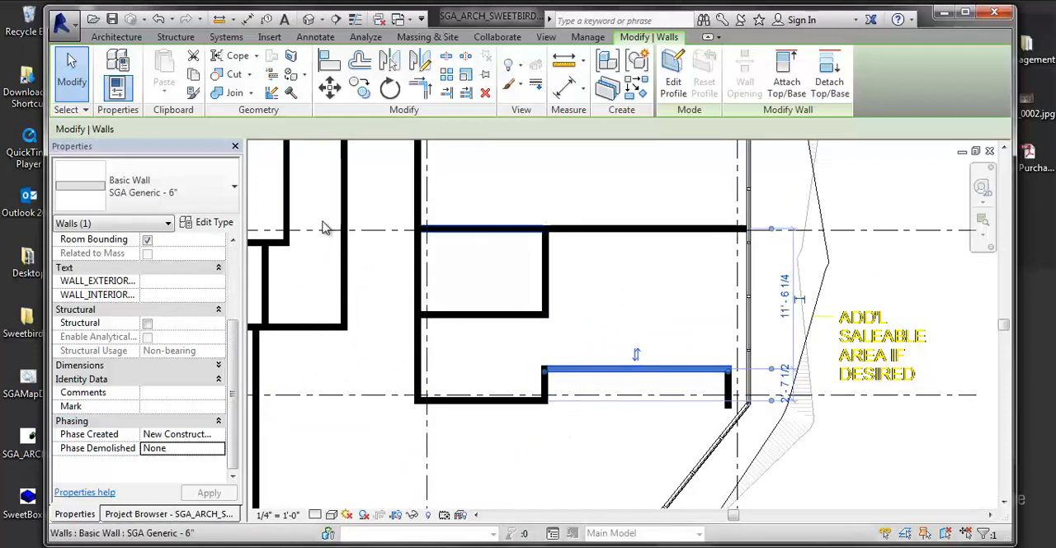
click(206, 223)
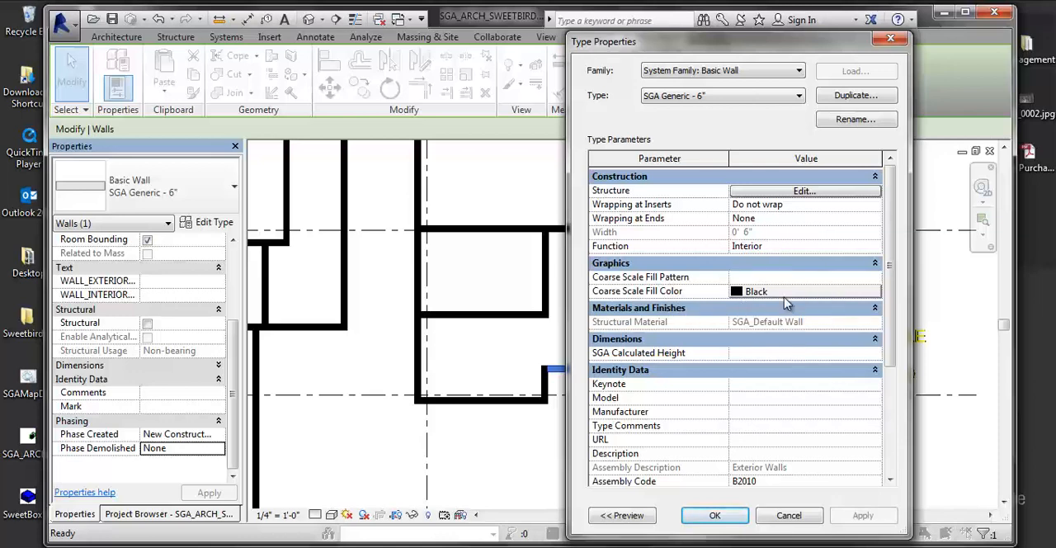
click(749, 293)
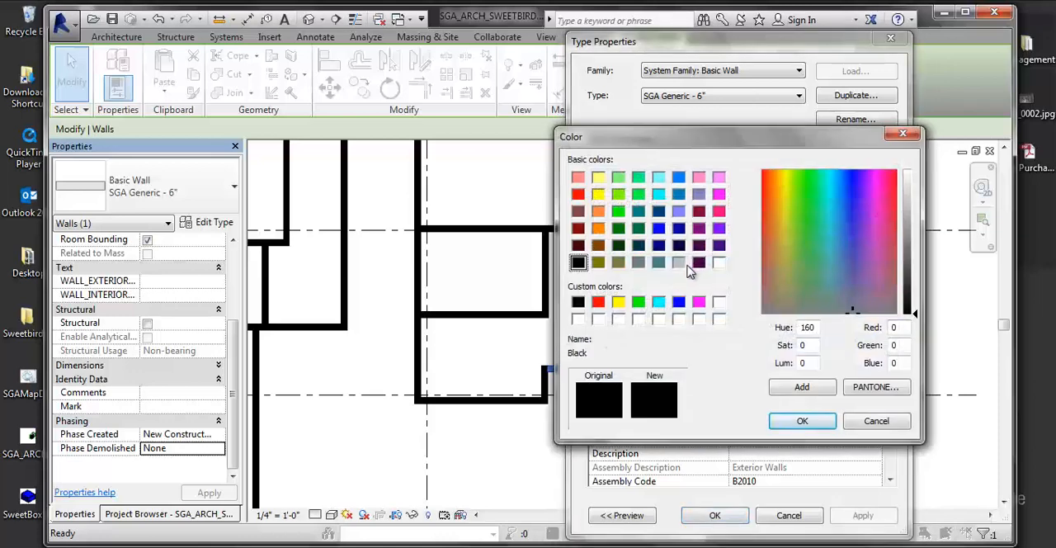
click(678, 262)
click(801, 421)
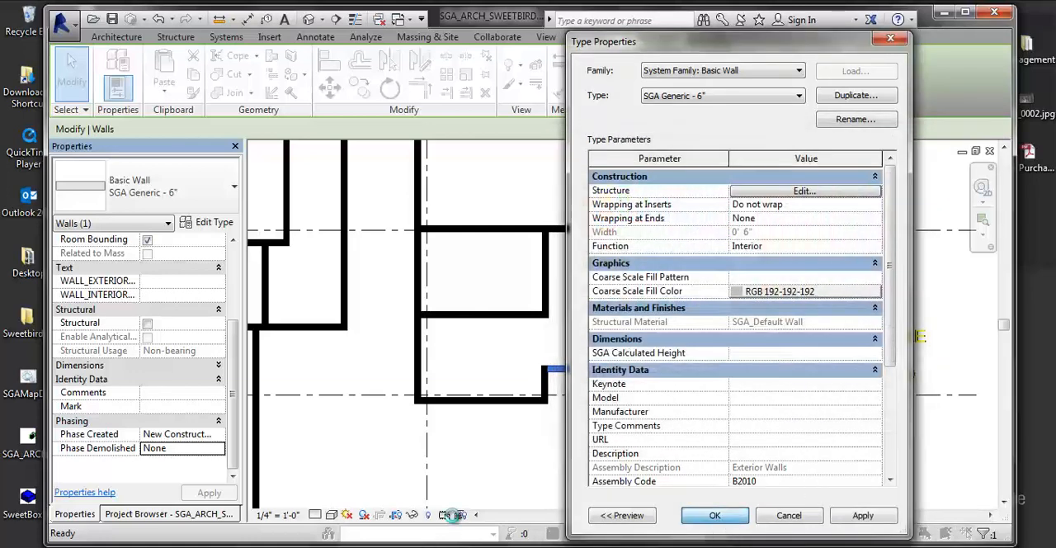
click(715, 515)
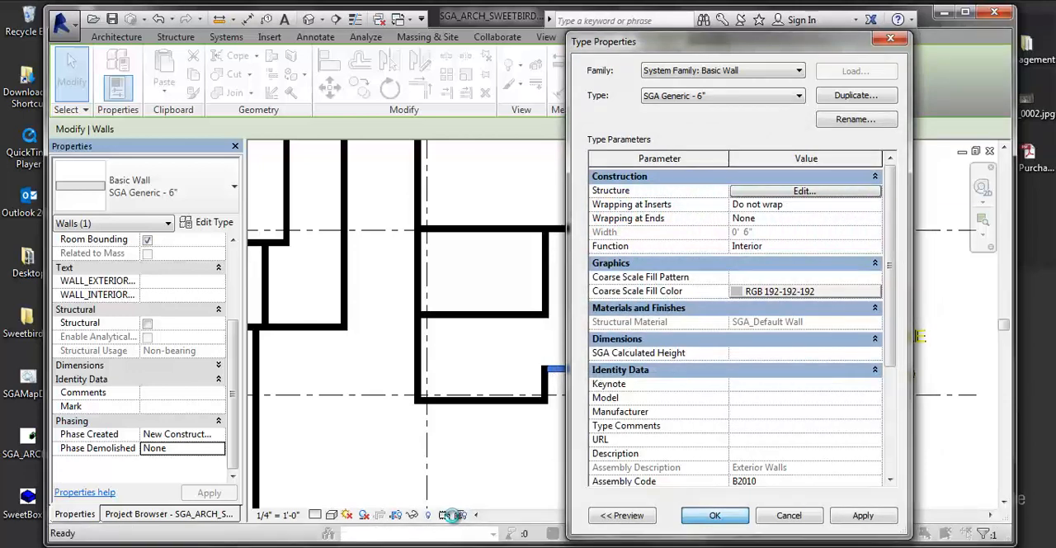
click(565, 426)
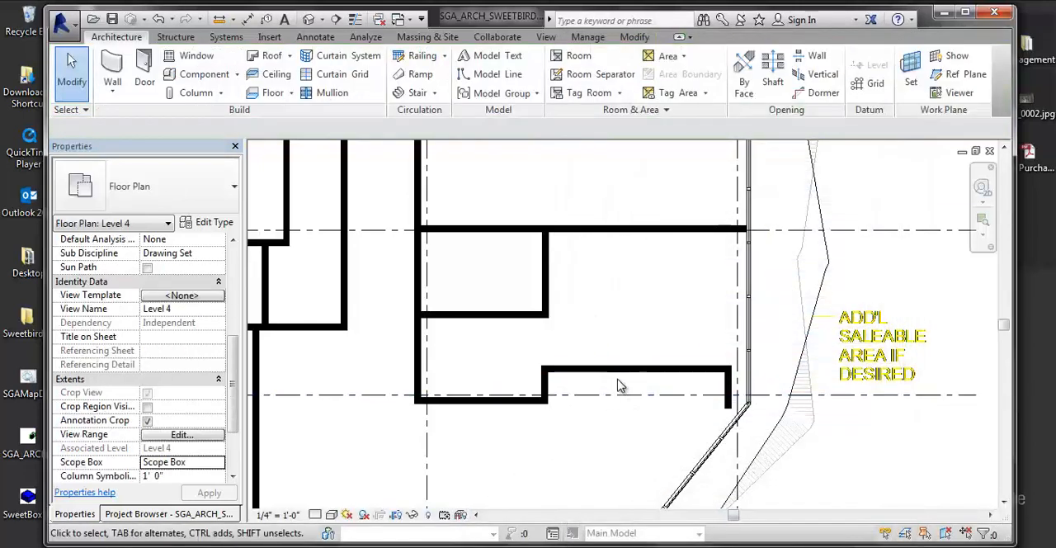
- Switch the Level 4 plan's detail level to Fine, and return it to Coarse
click(315, 515)
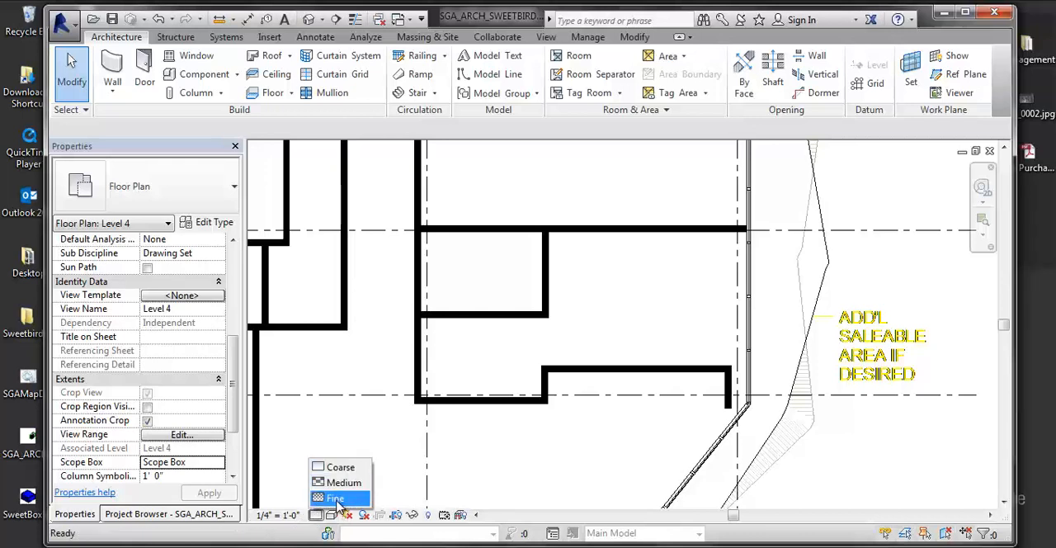
click(335, 498)
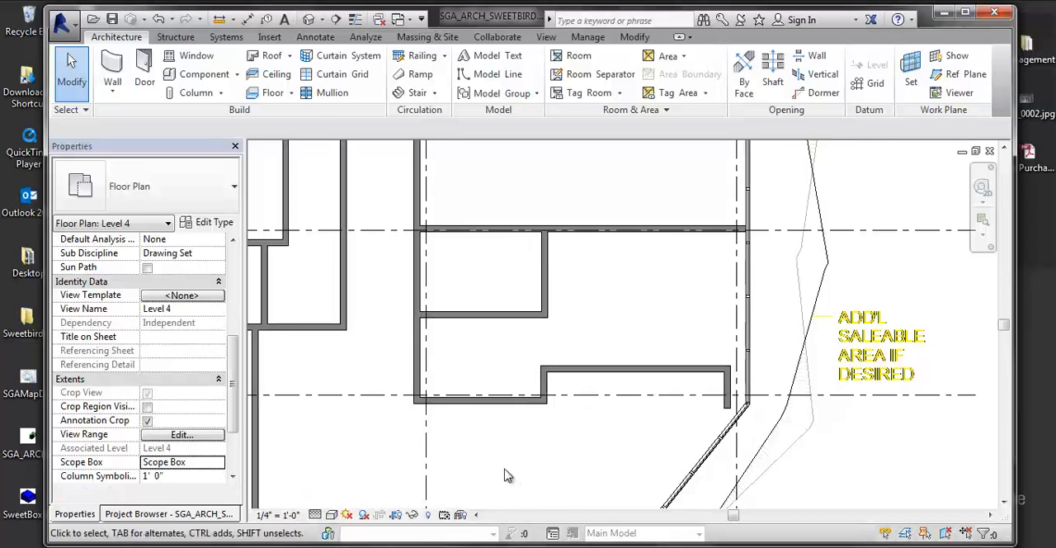
click(315, 514)
click(343, 468)
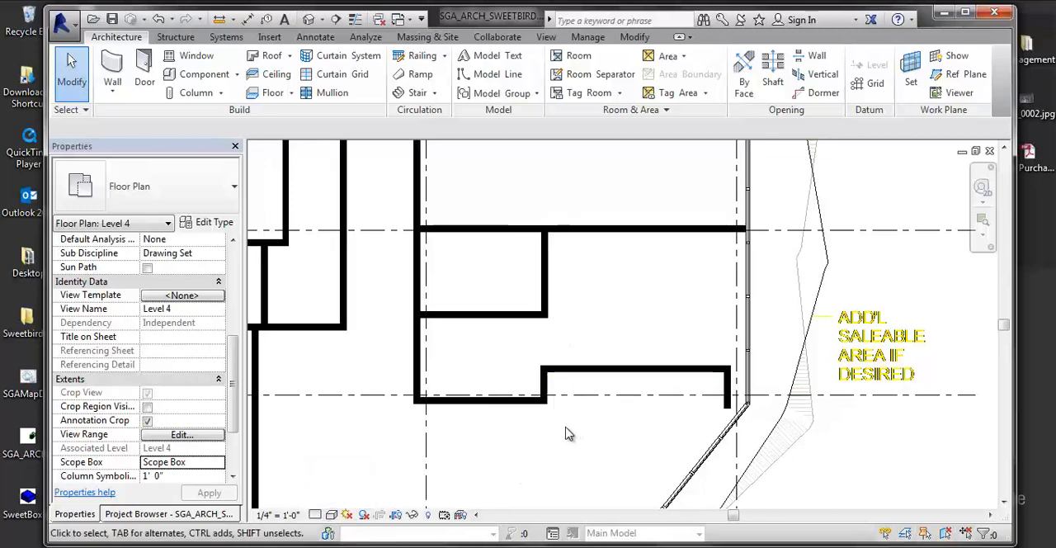
- Set the Coarse Scale Fill Color to Black in the type properties of the SGA Generic - 6" wall near the angled corner
scroll(602, 453, up, 5)
scroll(708, 373, down, 3)
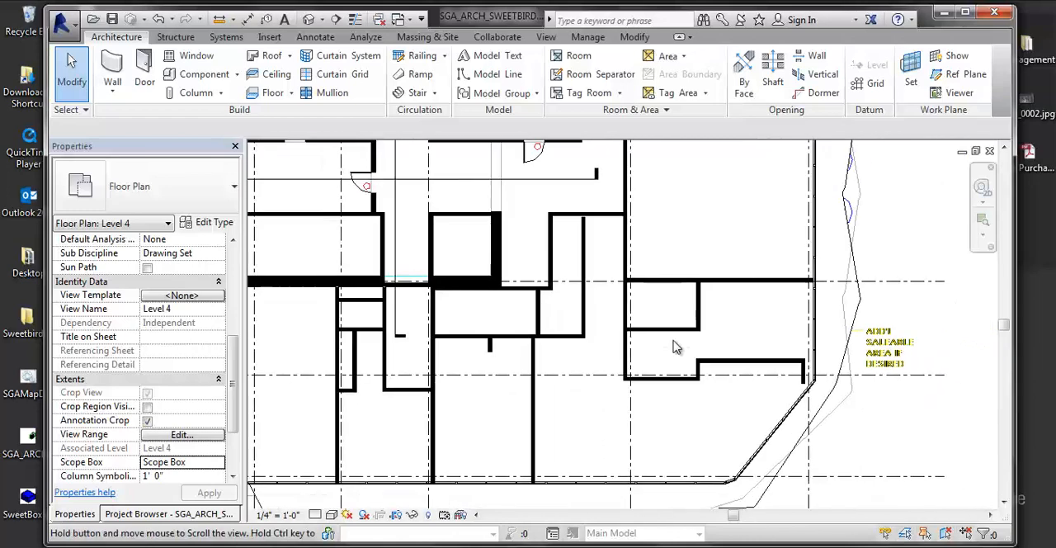
click(651, 362)
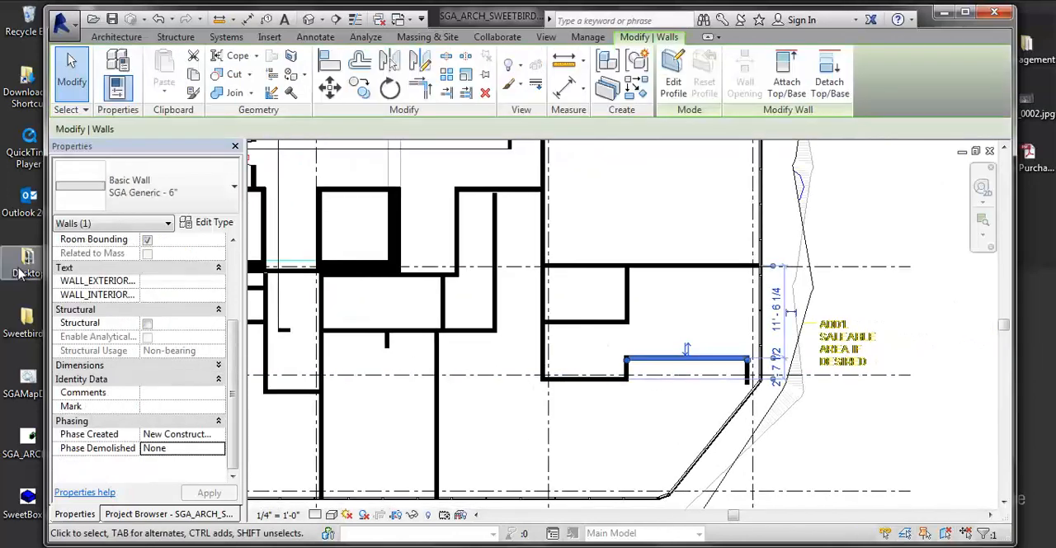
click(152, 282)
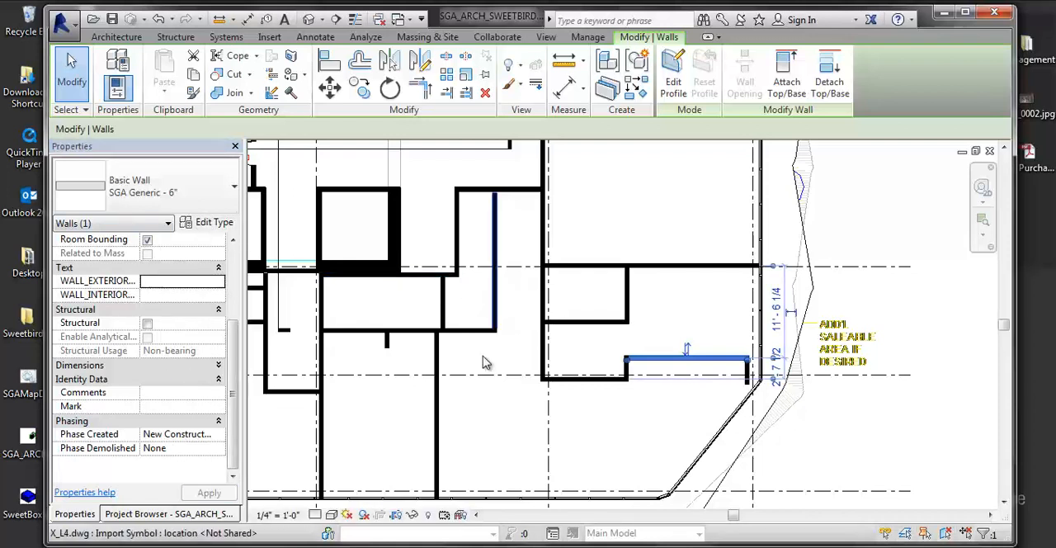
click(204, 225)
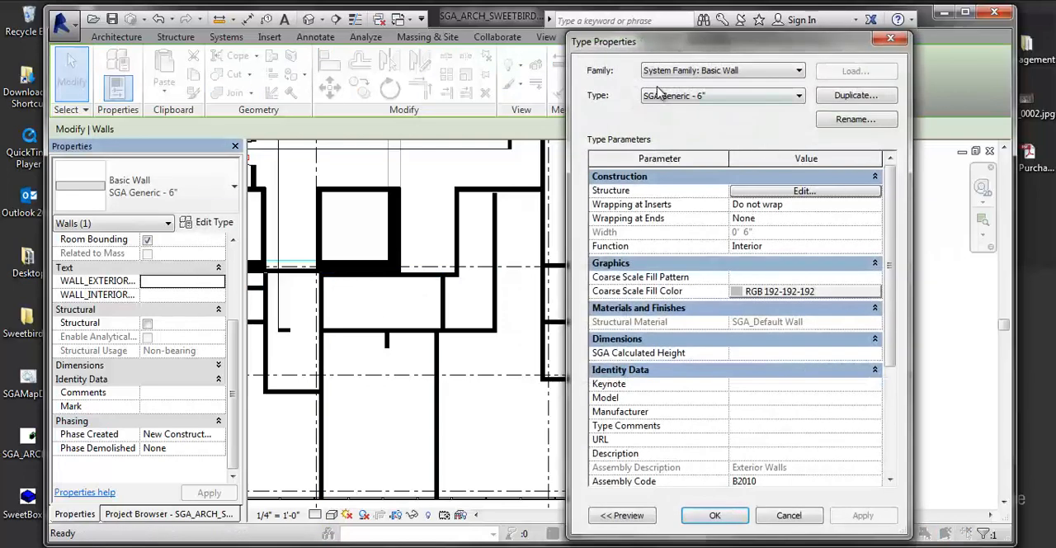
drag(705, 51, 449, 51)
click(505, 292)
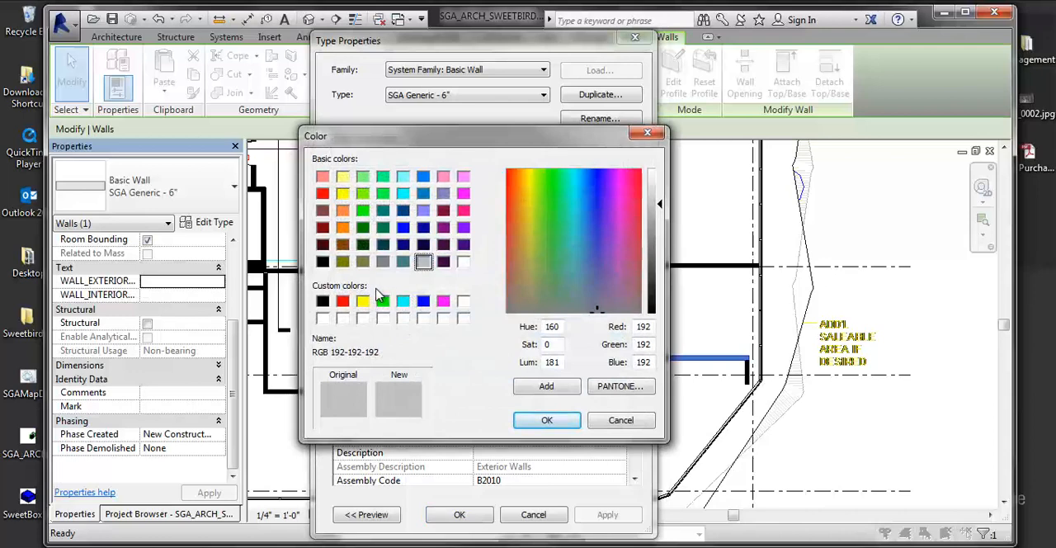
click(325, 302)
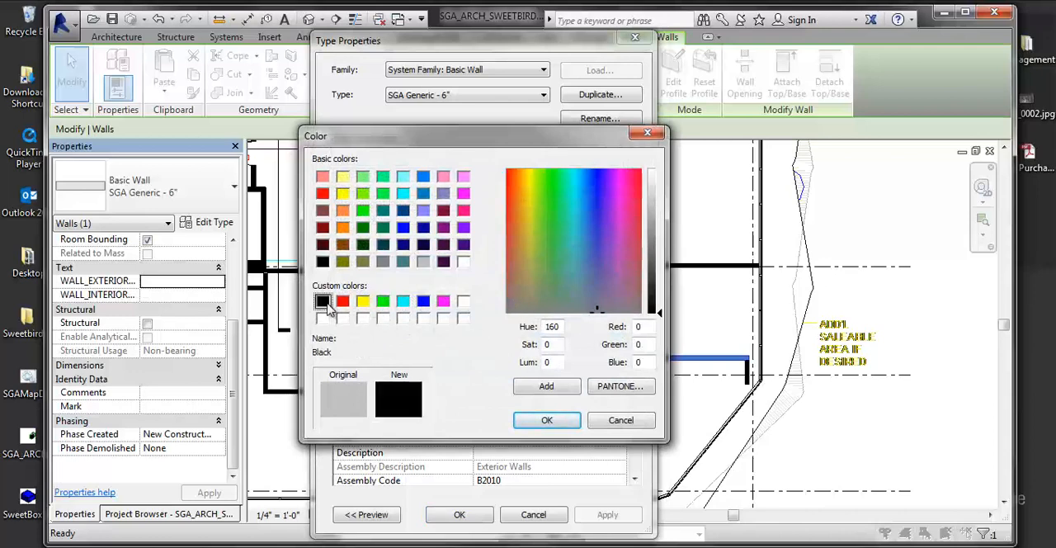
click(546, 419)
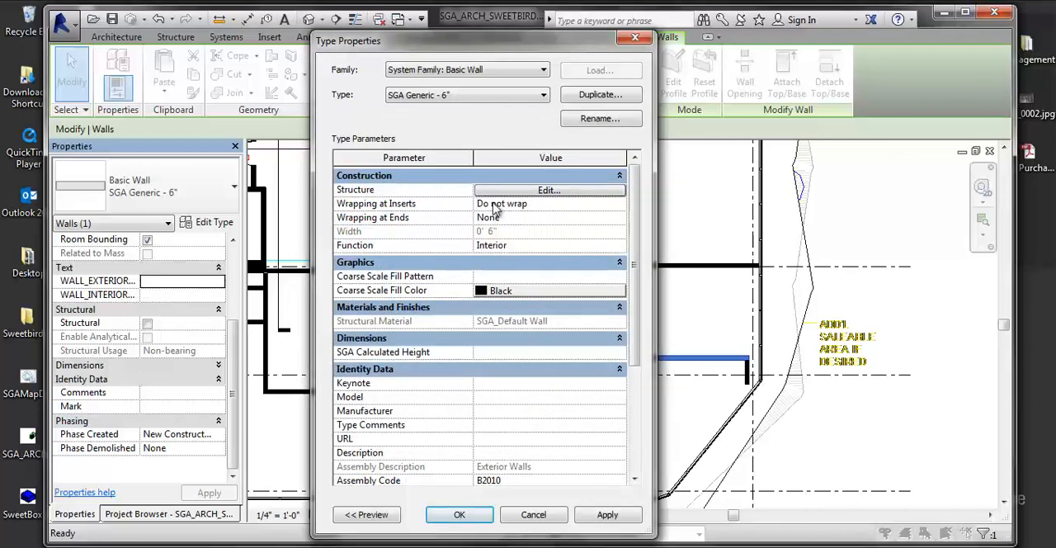
drag(473, 52, 406, 58)
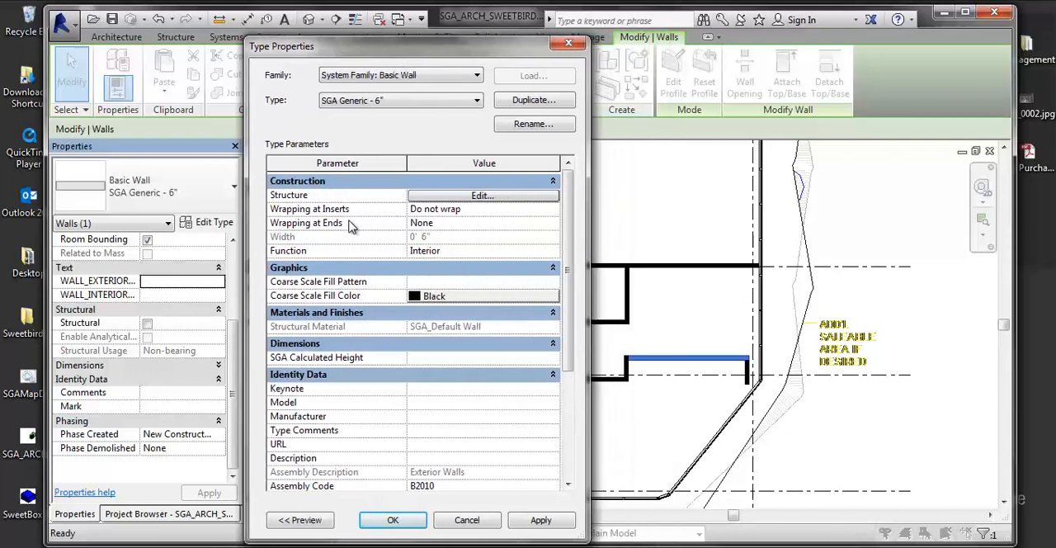
- Review the graphics settings of the SGA_Default Wall material in the wall type's structure, close the material and assembly settings, and apply the type properties
click(432, 198)
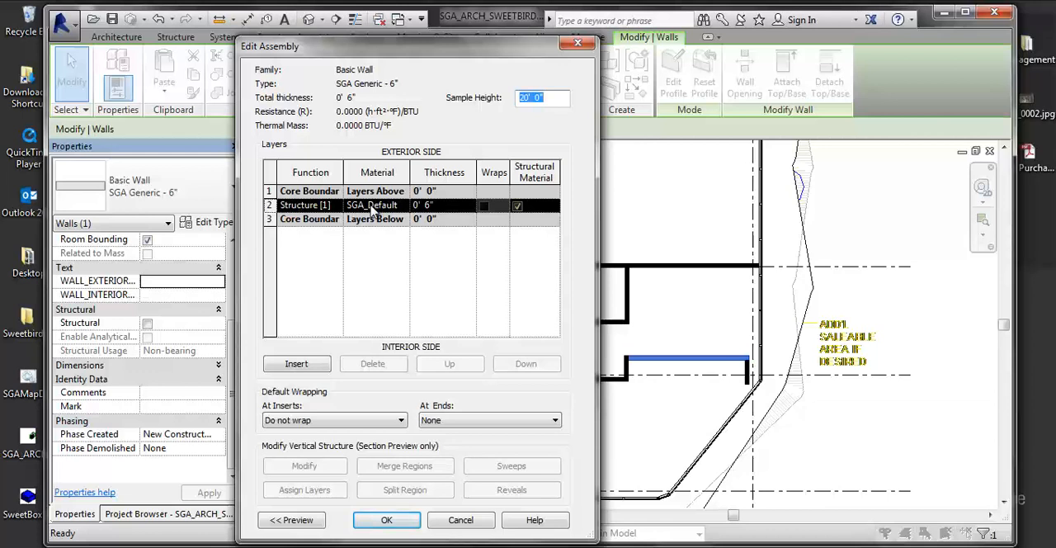
click(405, 207)
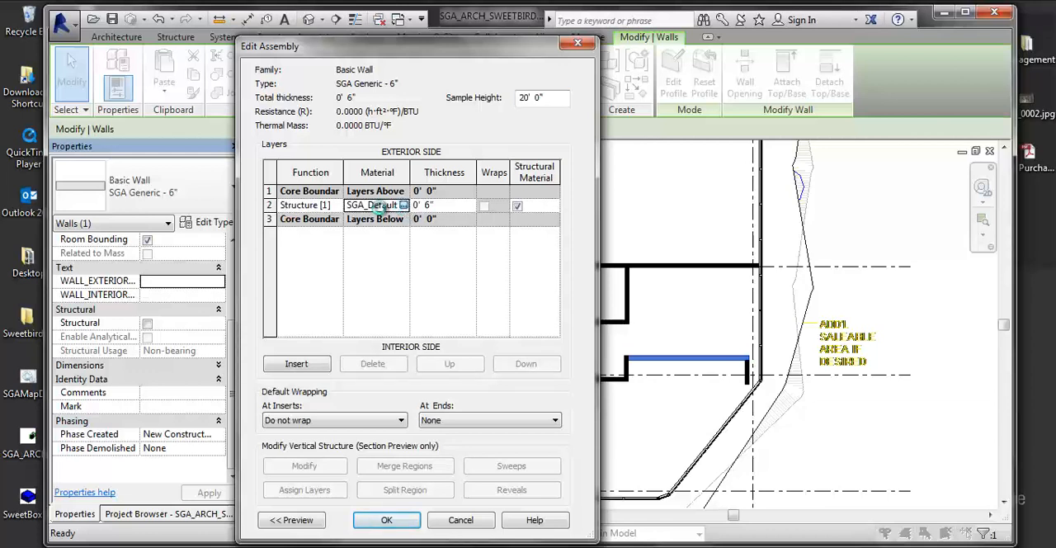
click(402, 205)
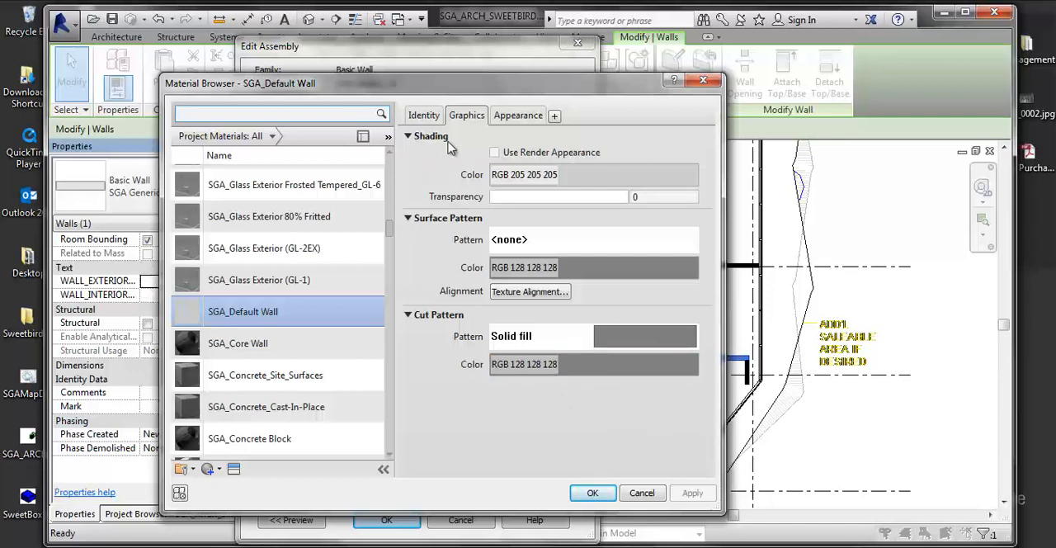
drag(481, 93, 583, 86)
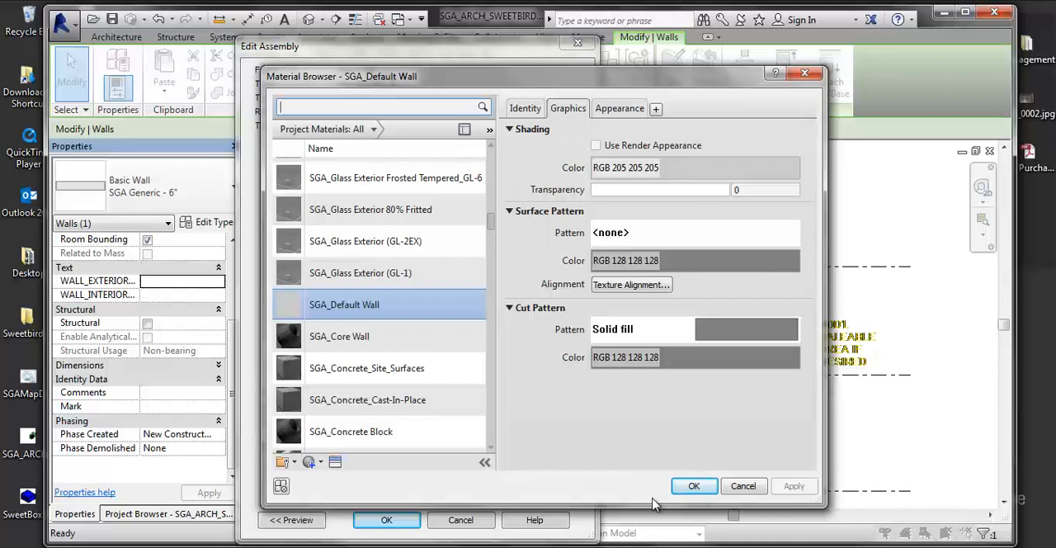
click(694, 485)
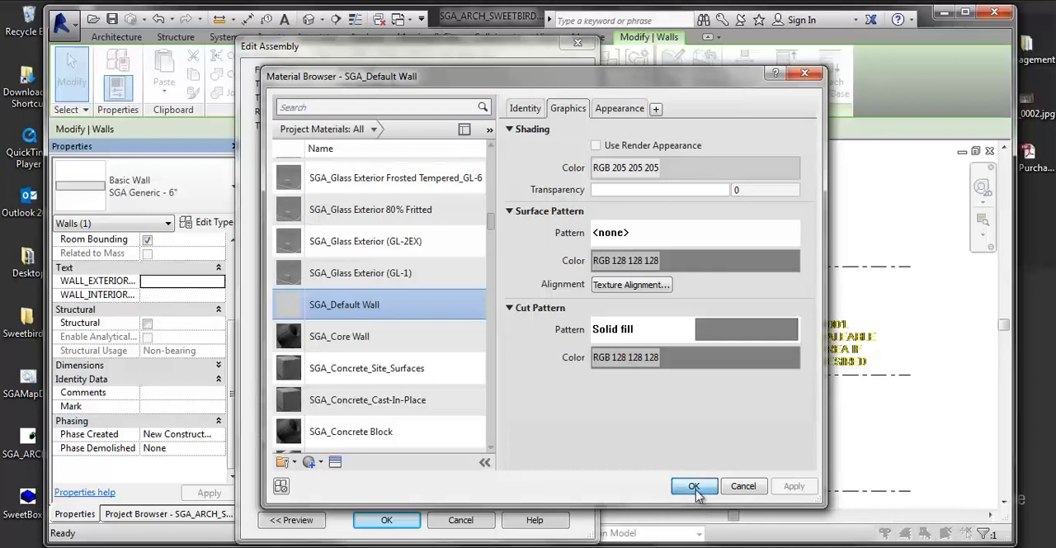
click(396, 519)
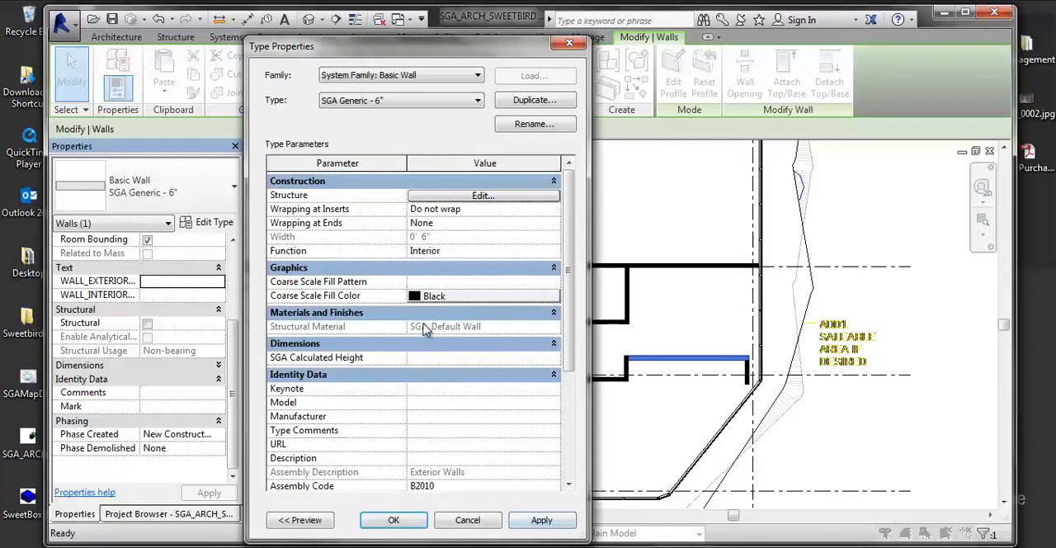
click(537, 520)
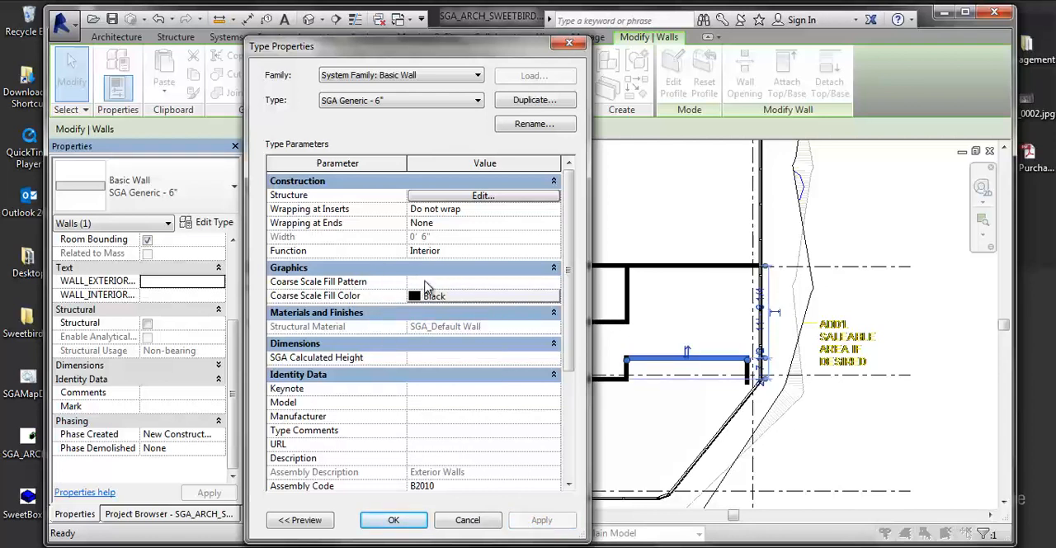
- Set the Coarse Scale Fill Pattern of the SGA Generic - 6" wall type to Bird Screen, apply it, and deselect the wall
click(426, 282)
click(555, 282)
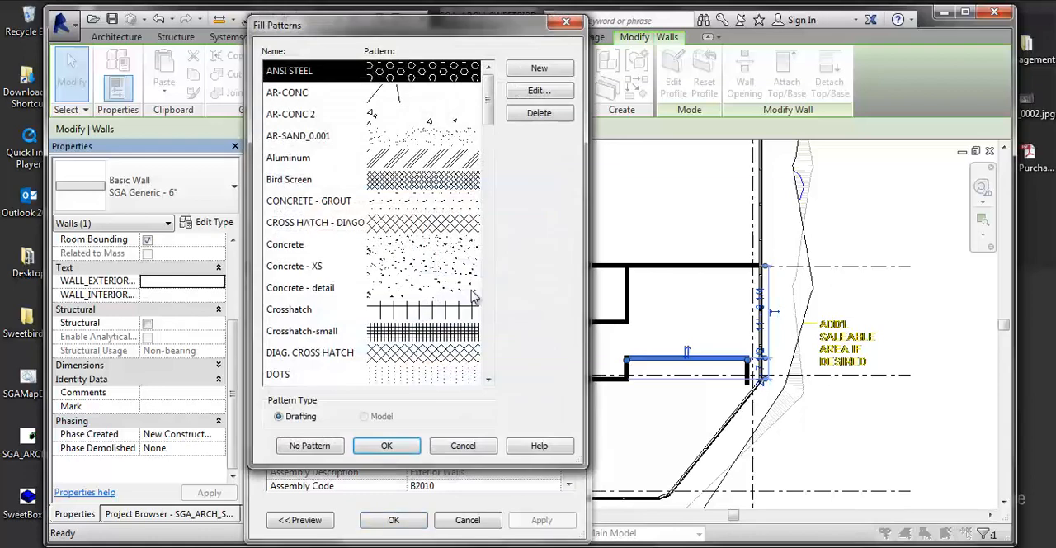
click(433, 142)
click(405, 180)
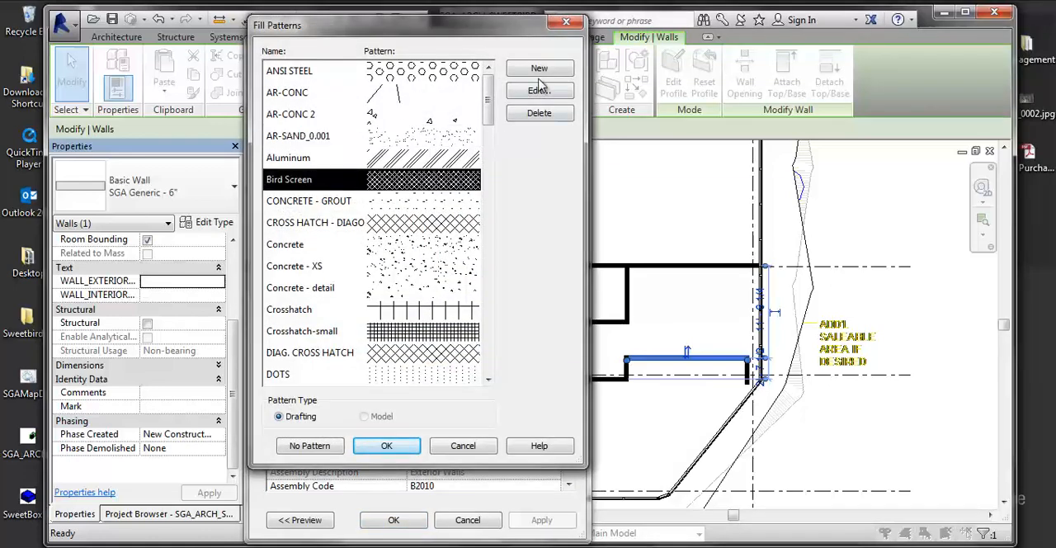
click(385, 446)
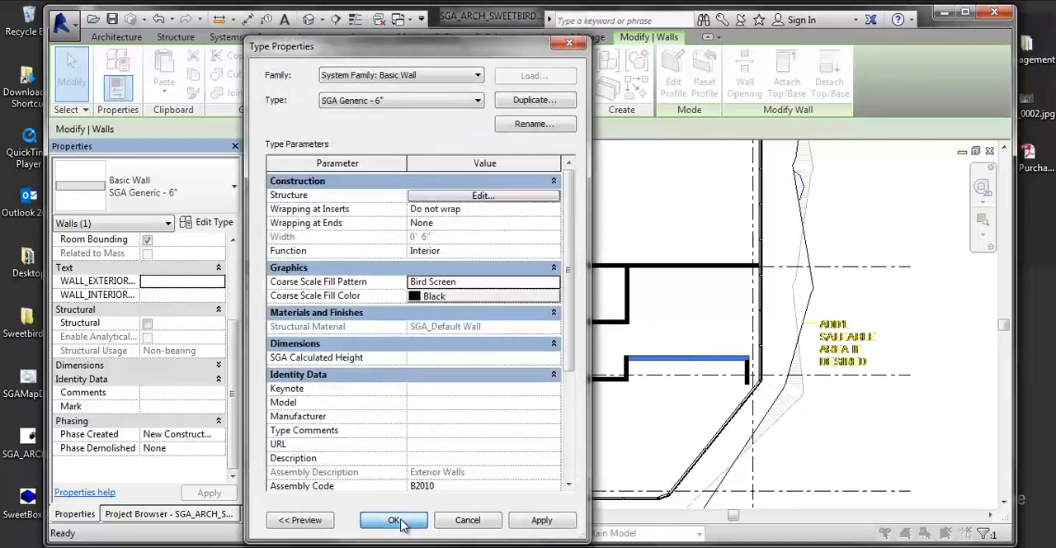
click(542, 520)
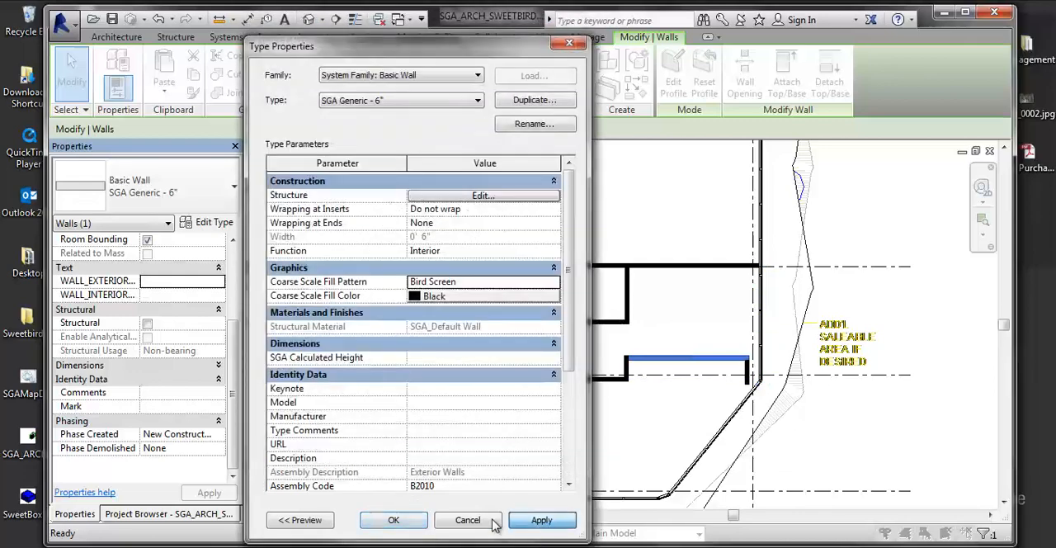
click(393, 519)
click(613, 450)
- Examine the coarse fill pattern of the SGA Generic - 6" walls beside the solid core walls across the Level 4 plan
scroll(666, 367, up, 3)
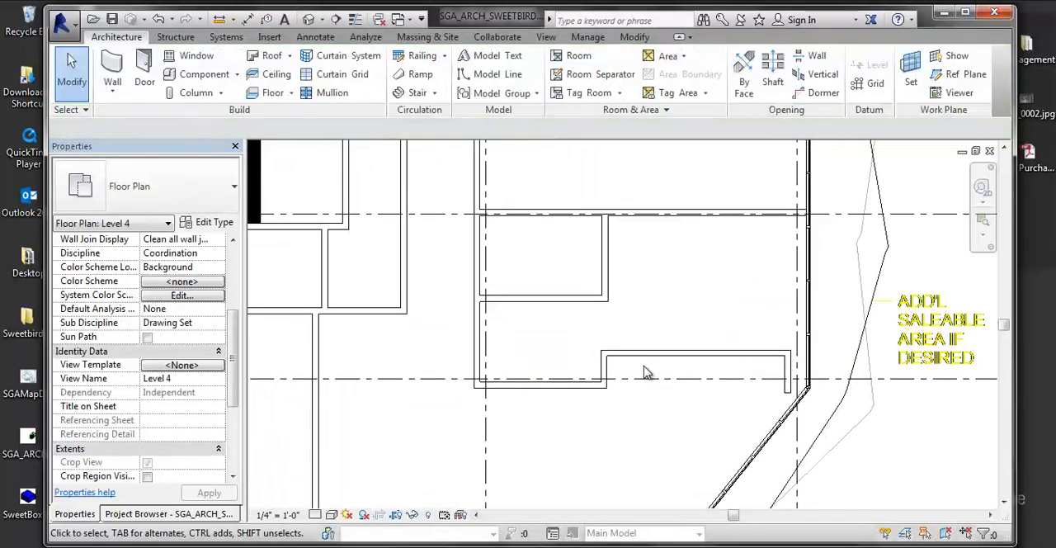
scroll(641, 348, up, 2)
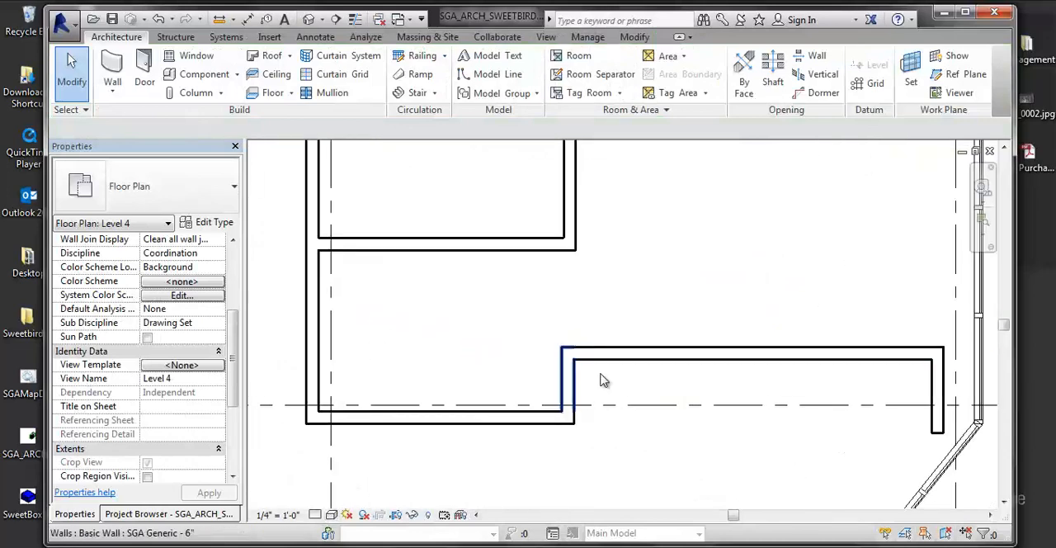
click(473, 243)
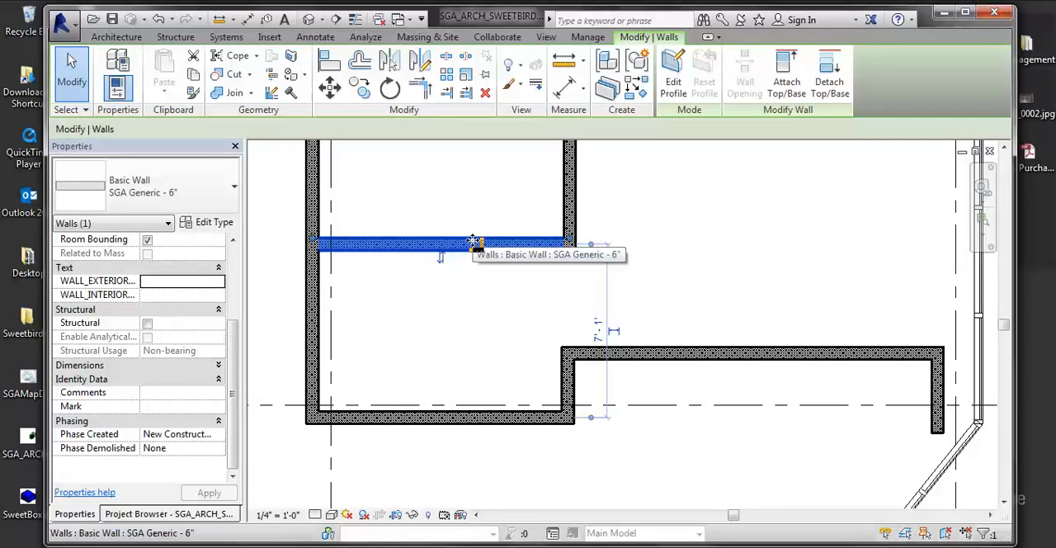
scroll(472, 245, down, 1)
middle_drag(471, 245, 927, 377)
scroll(687, 312, down, 4)
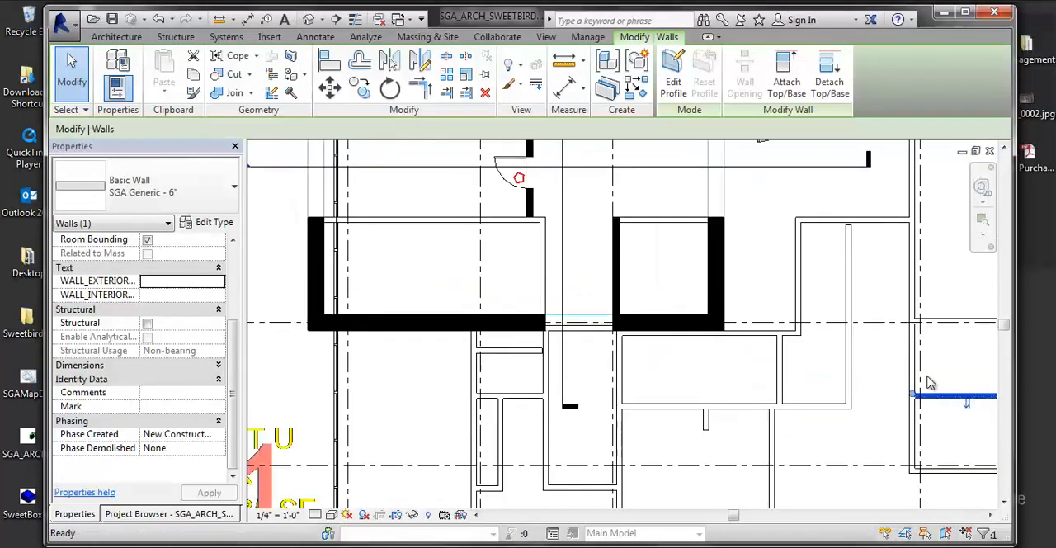
scroll(927, 378, up, 1)
scroll(627, 319, up, 3)
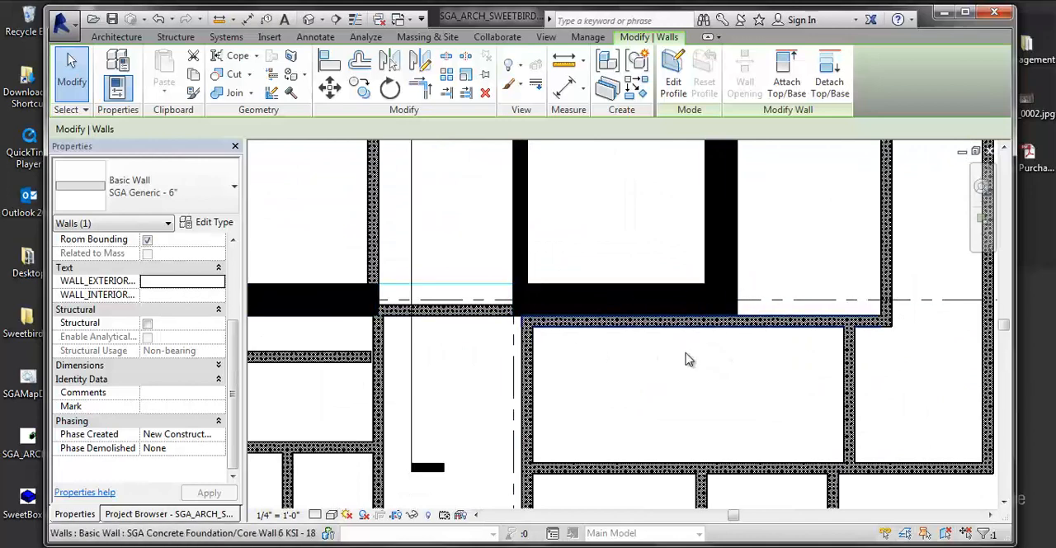
middle_drag(910, 374, 719, 339)
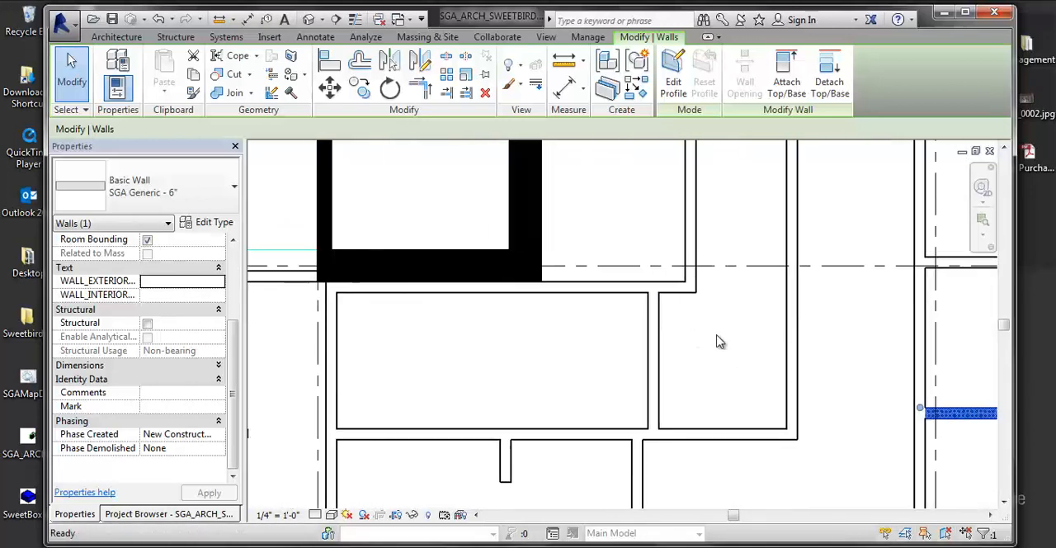
scroll(829, 373, down, 1)
middle_drag(794, 372, 619, 336)
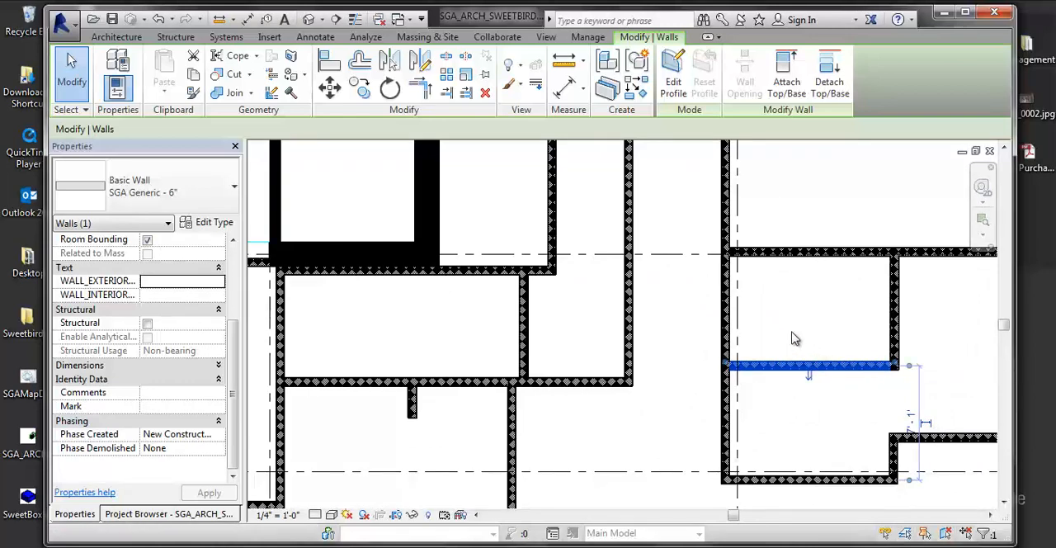
middle_drag(713, 349, 642, 357)
scroll(642, 357, down, 2)
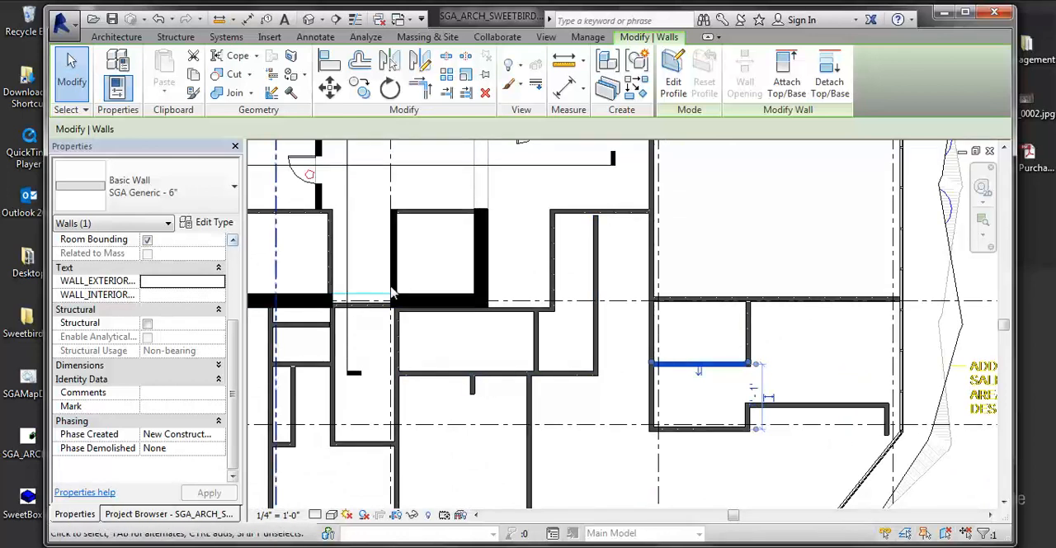
middle_drag(677, 399, 581, 399)
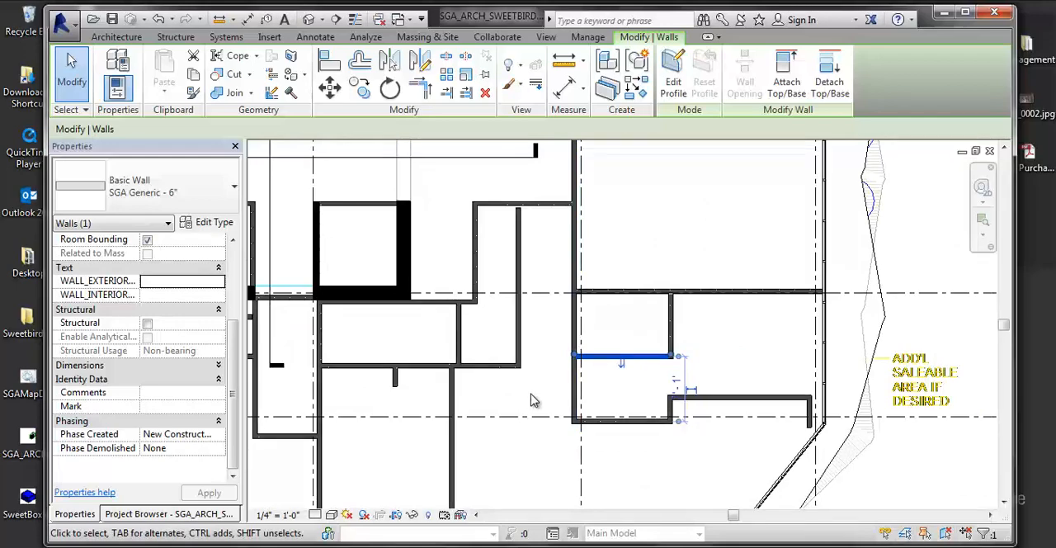
- Review the model categories down to Walls in the Level 4 plan's Visibility/Graphic Overrides
key(v)
key(g)
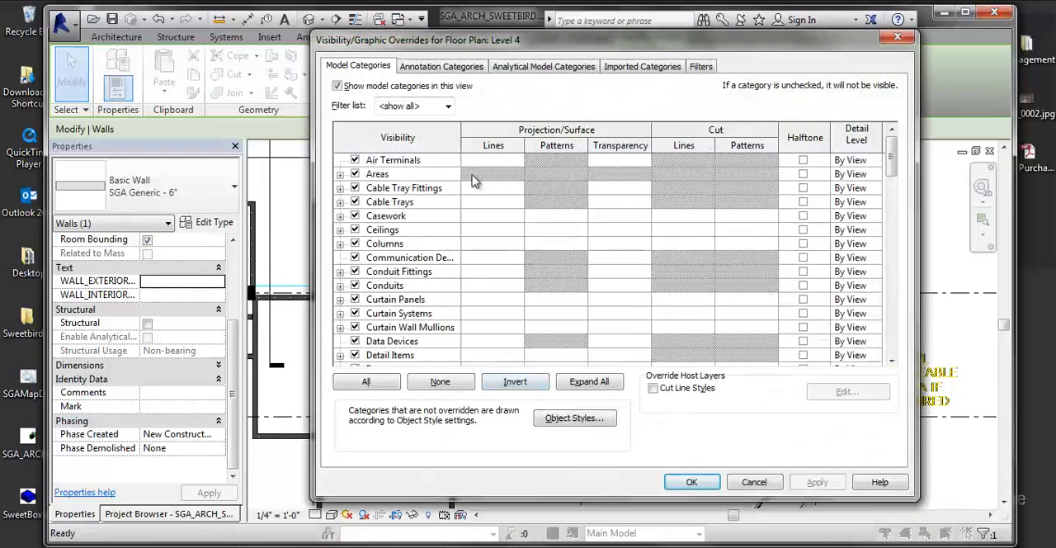
scroll(477, 183, down, 5)
scroll(462, 347, down, 14)
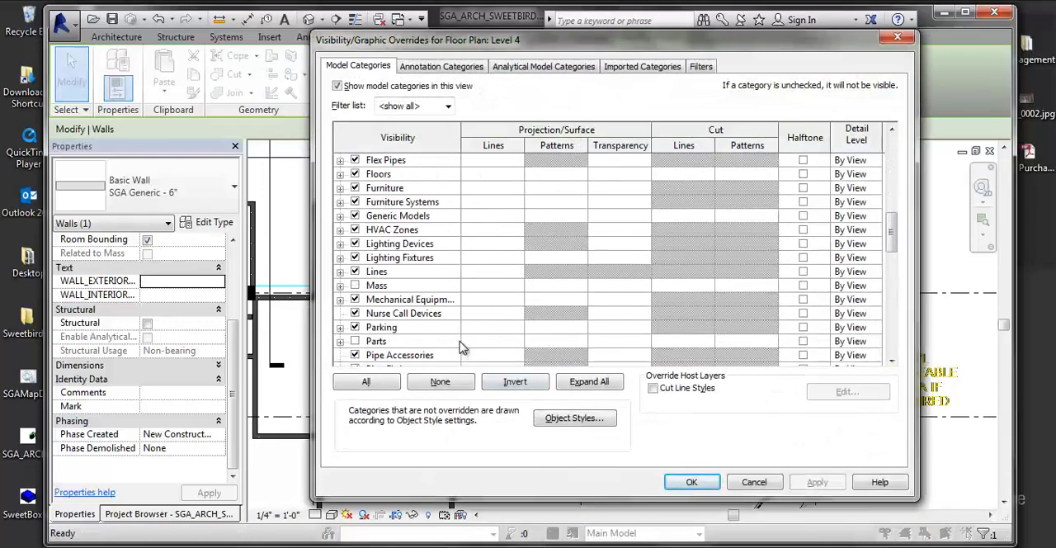
scroll(486, 354, down, 2)
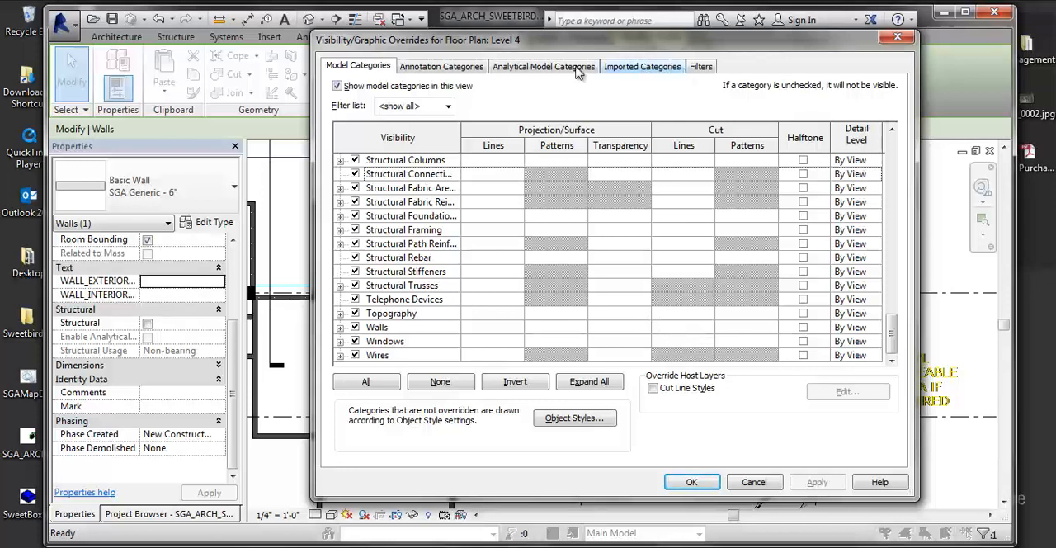
- Inspect the model Object Styles down to the Walls category, close them and the visibility overrides unchanged, and clear the wall selection
click(586, 418)
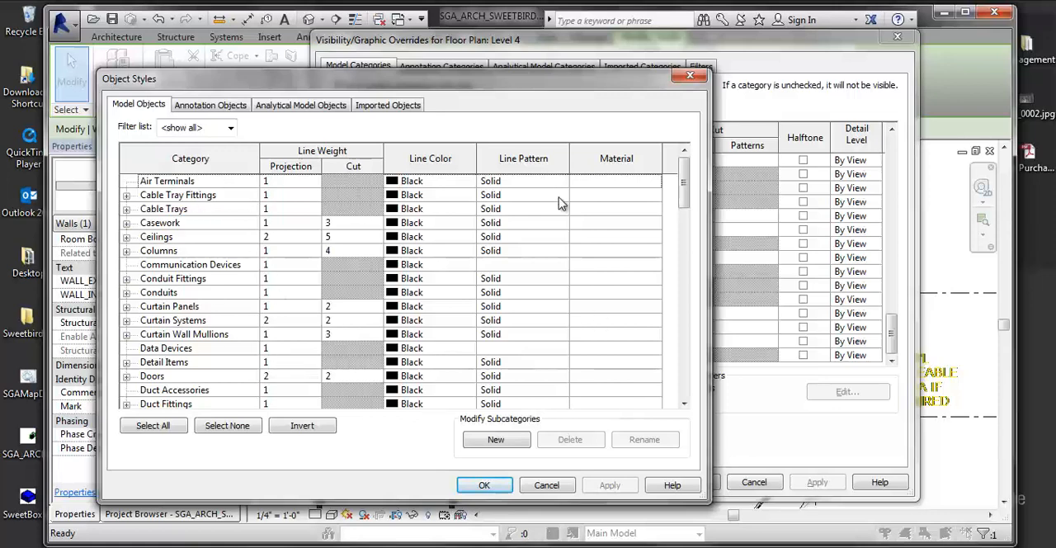
scroll(256, 297, down, 4)
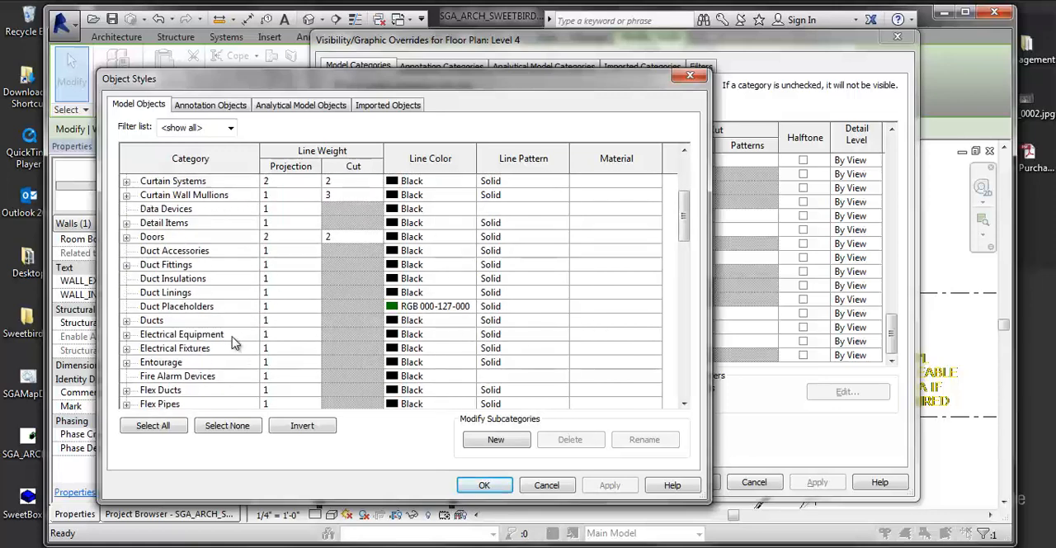
scroll(237, 363, down, 14)
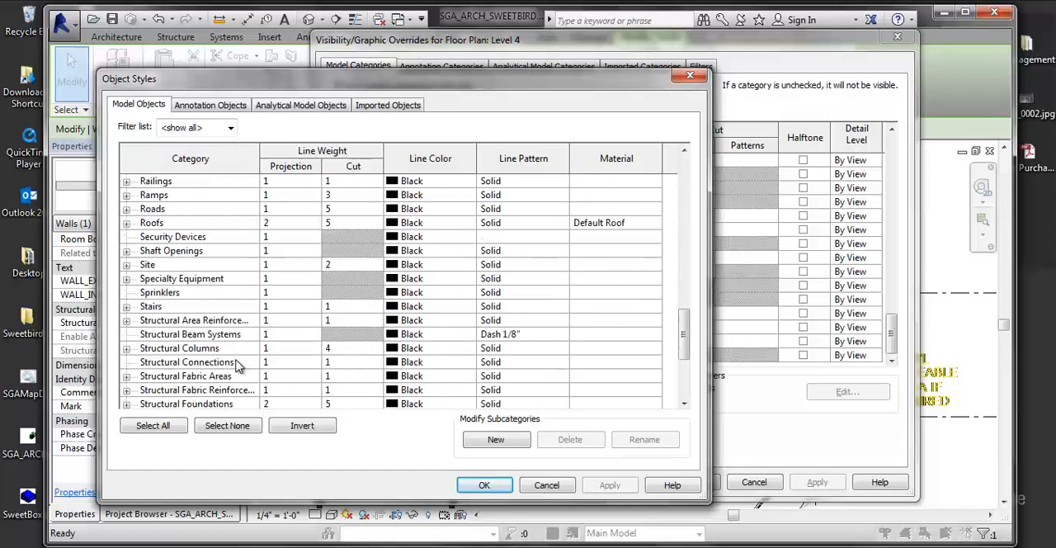
scroll(237, 363, down, 4)
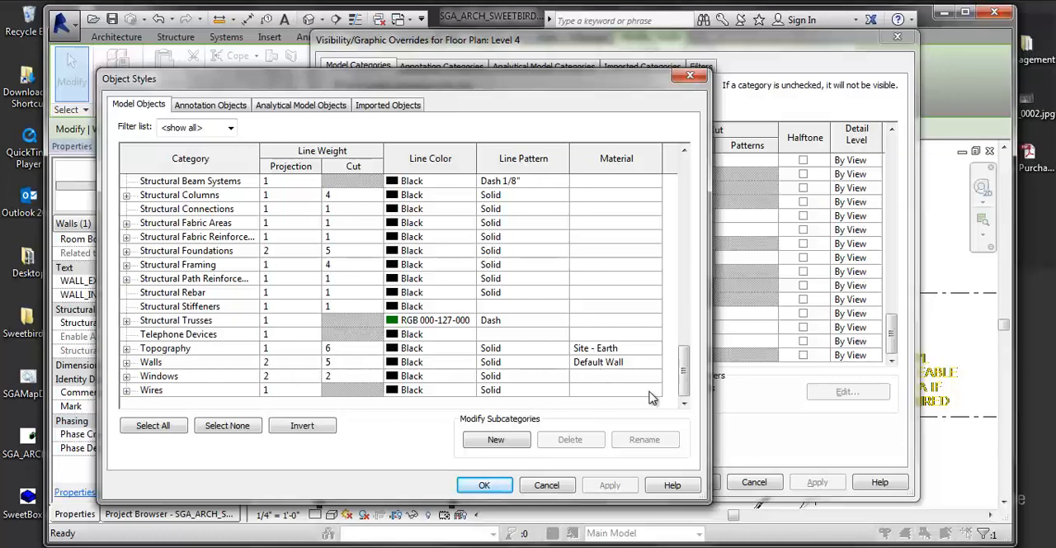
click(485, 485)
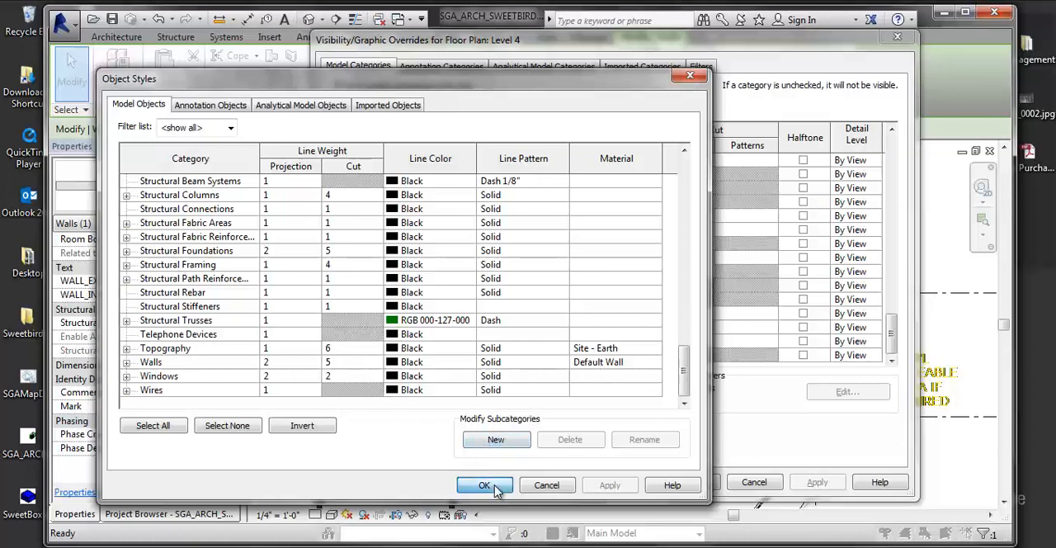
click(692, 483)
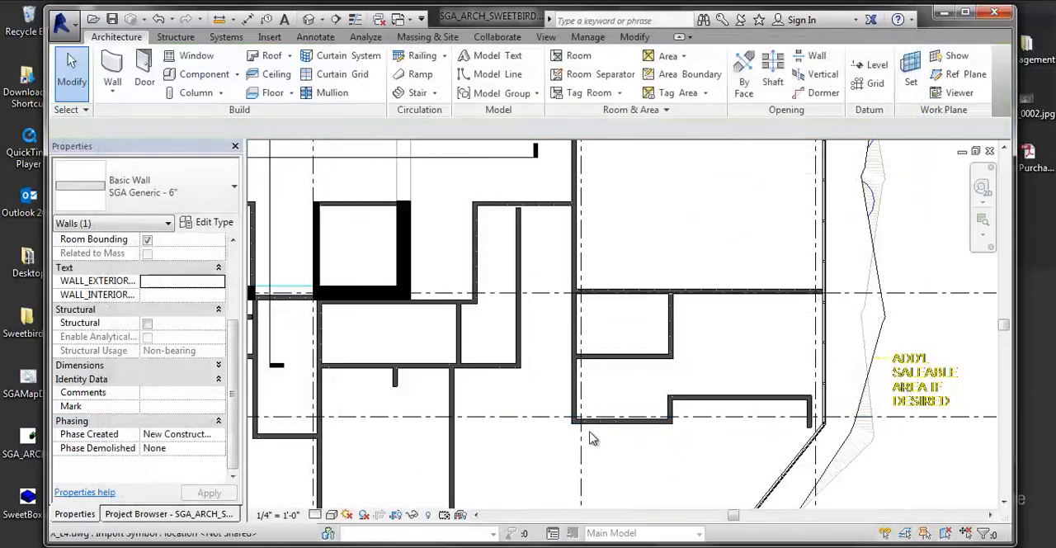
click(589, 436)
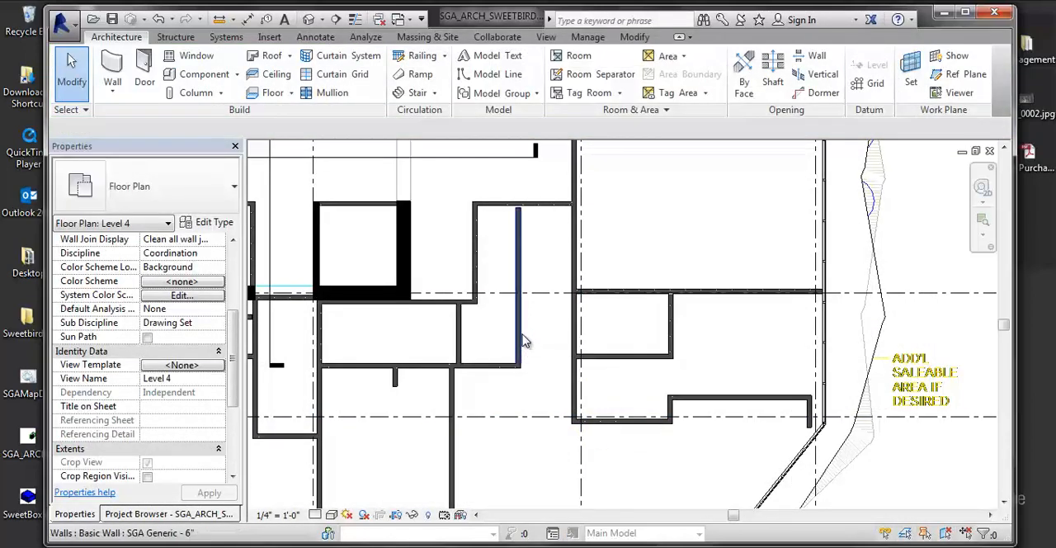
- Reopen the Level 4 plan's Visibility/Graphic Overrides and examine its Filters and Model Categories settings, ending on the filters
key(v)
key(g)
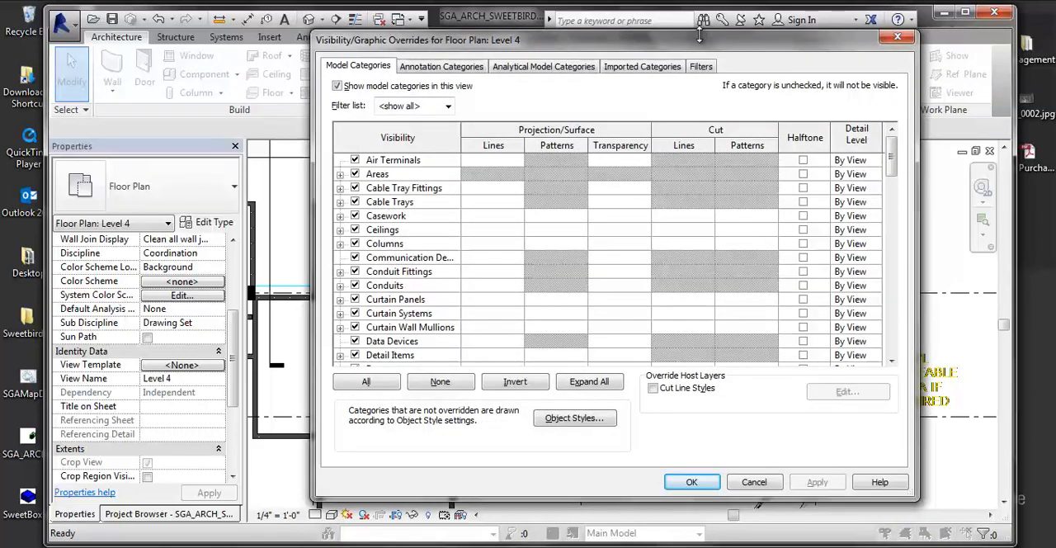
drag(663, 44, 521, 44)
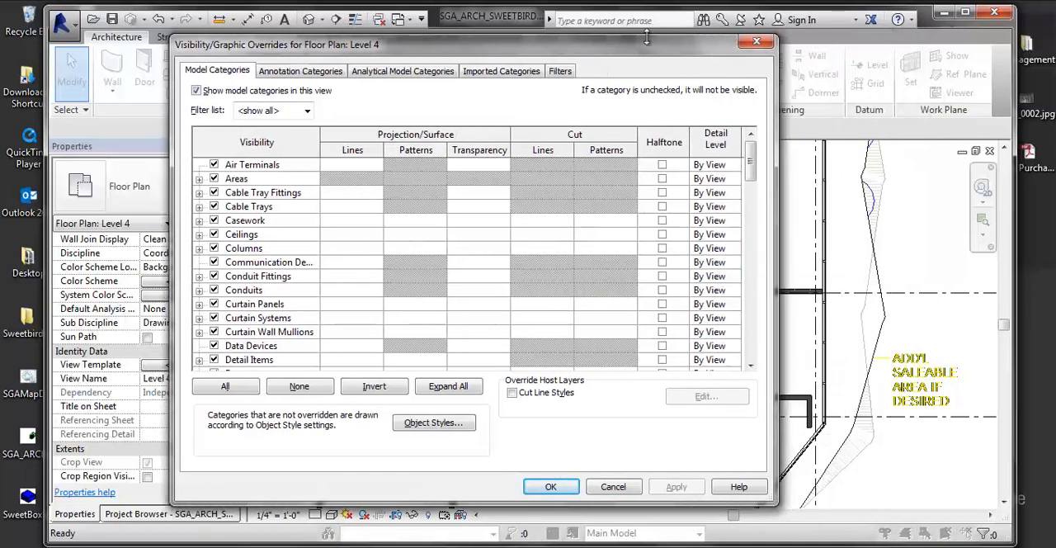
click(562, 71)
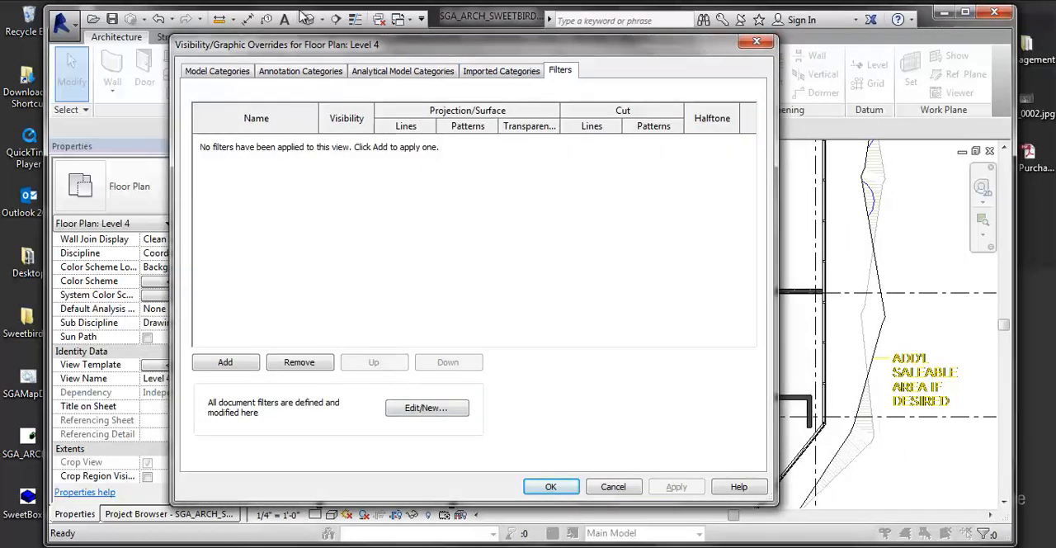
click(234, 72)
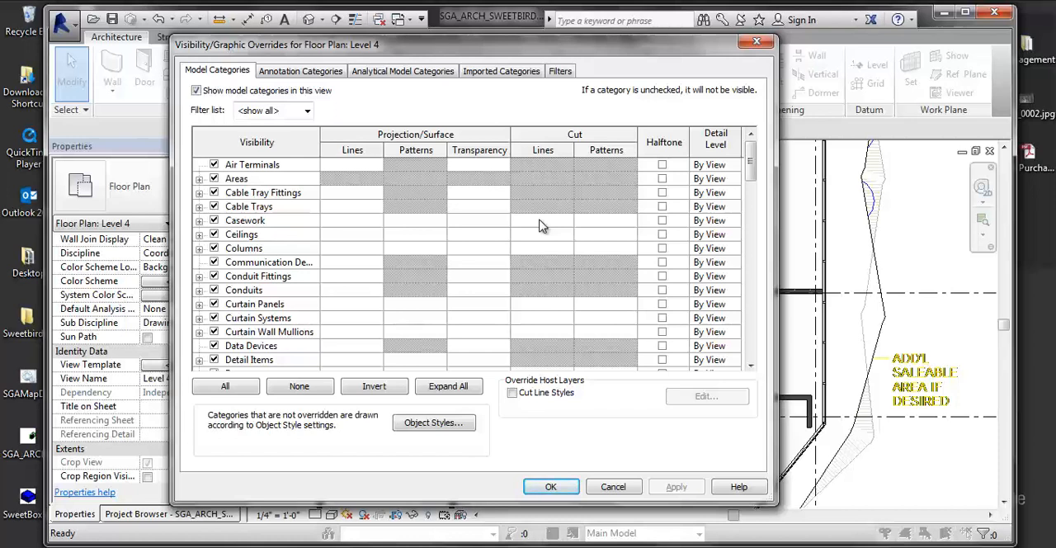
click(560, 74)
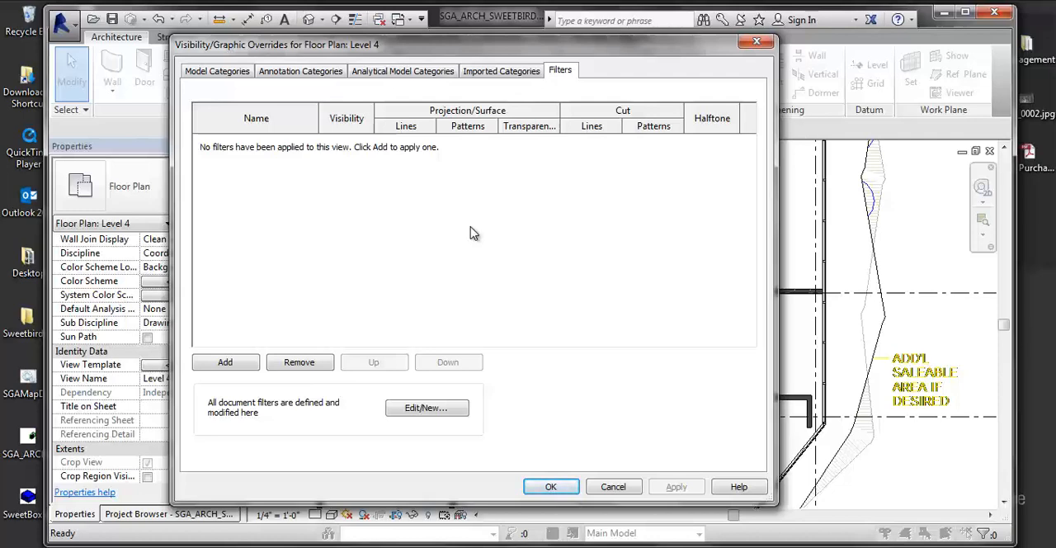
- Close the visibility overrides and open the type properties of the horizontal SGA Generic - 6" wall near the plan's east side
click(551, 485)
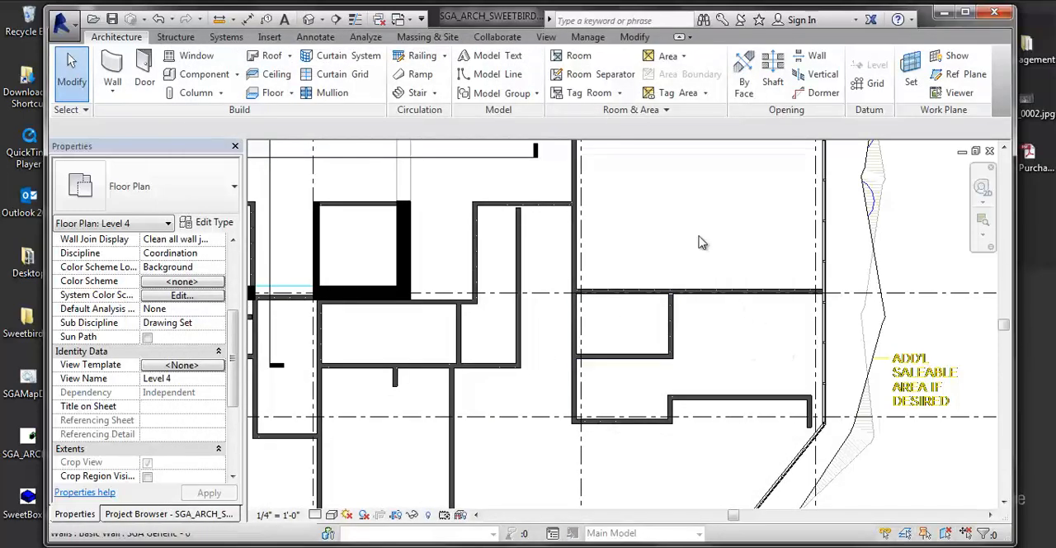
scroll(688, 293, up, 2)
click(691, 294)
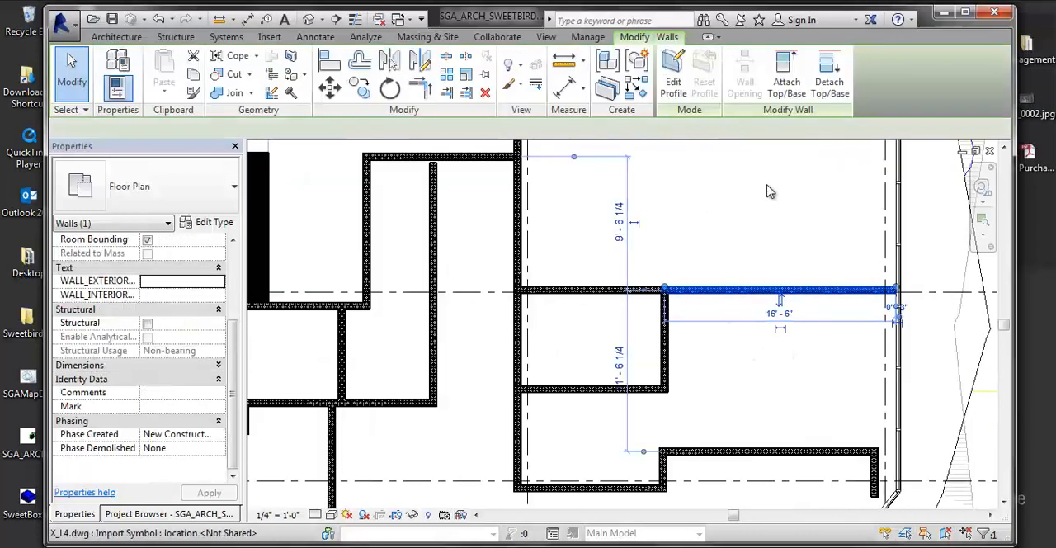
right_click(714, 303)
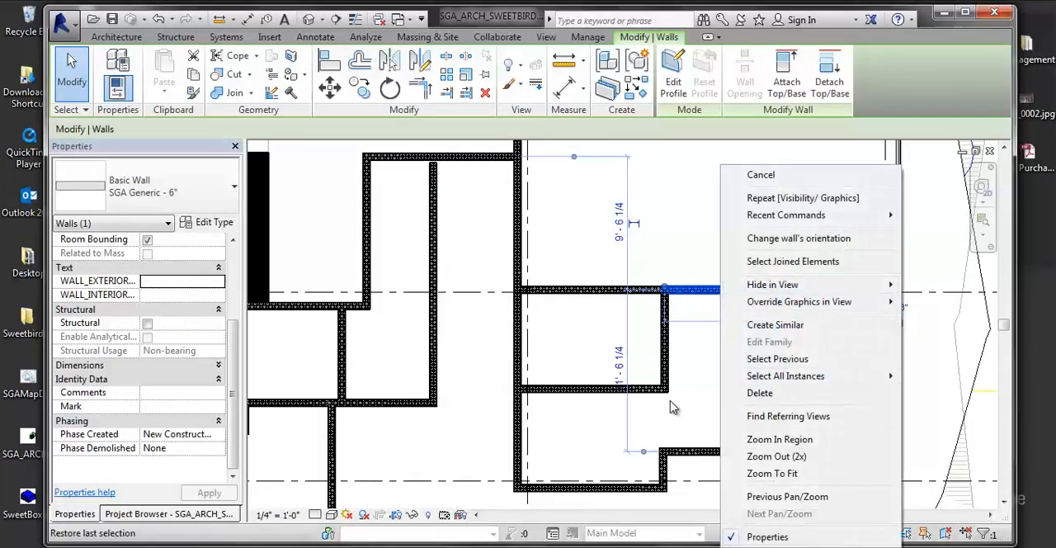
click(197, 225)
- Browse the available fill patterns and the color choices for the wall type's coarse scale fill, cancelling both
click(463, 281)
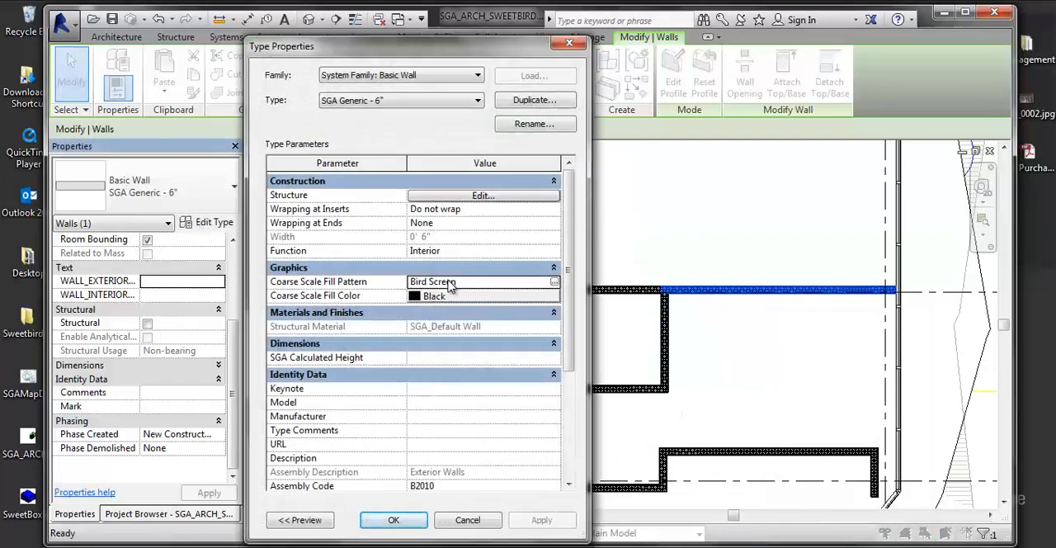
click(556, 283)
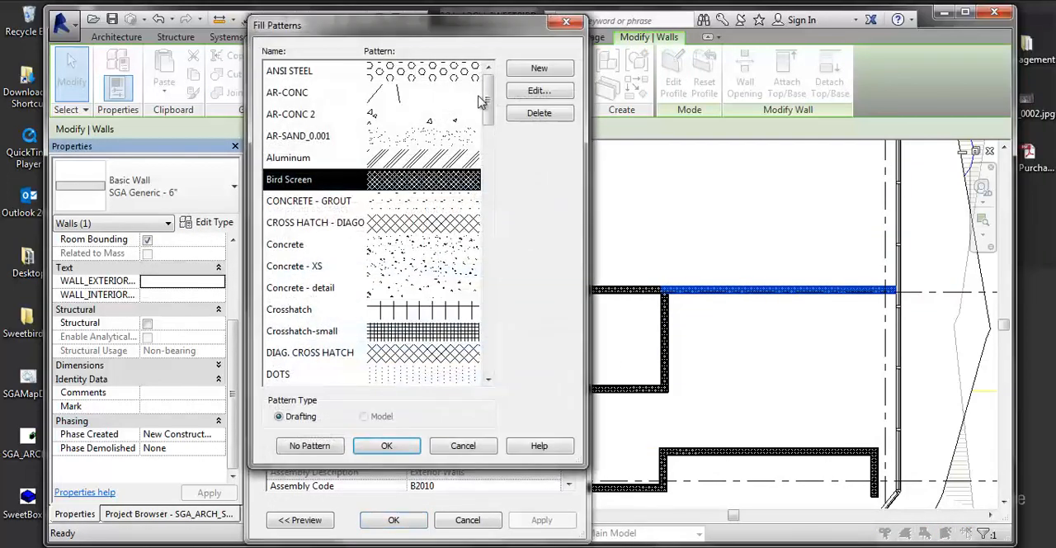
drag(490, 99, 437, 378)
drag(487, 350, 487, 98)
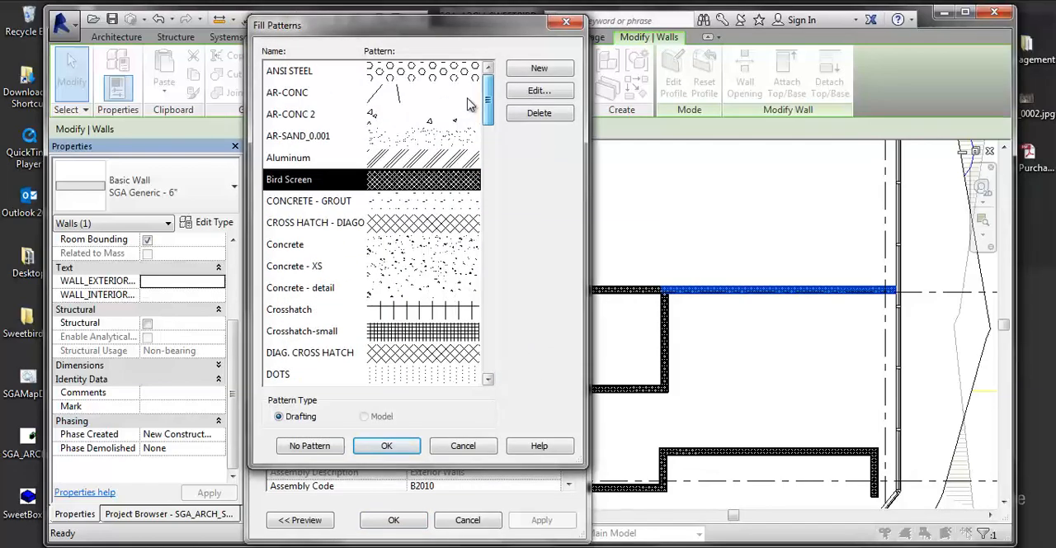
scroll(453, 335, down, 3)
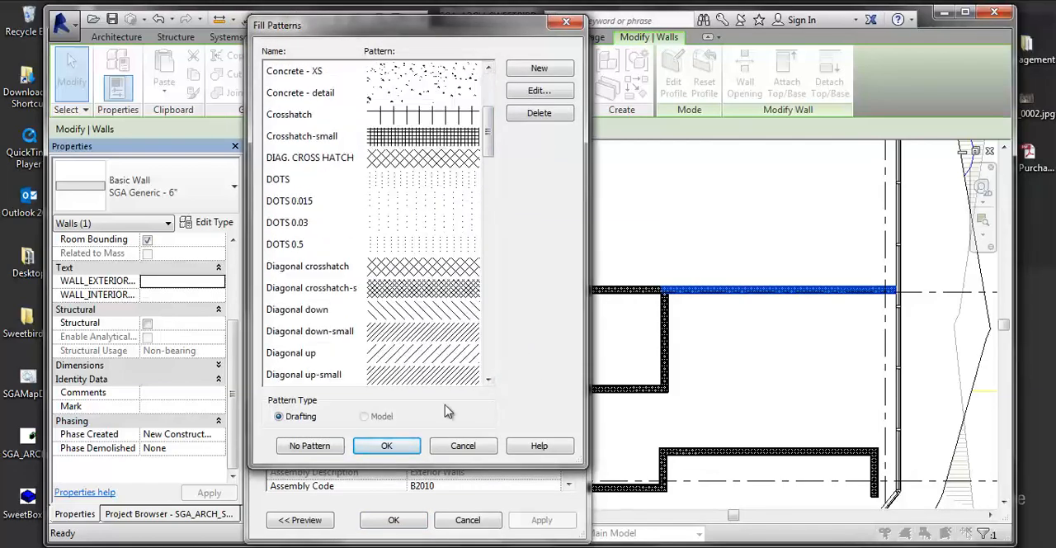
scroll(446, 247, down, 7)
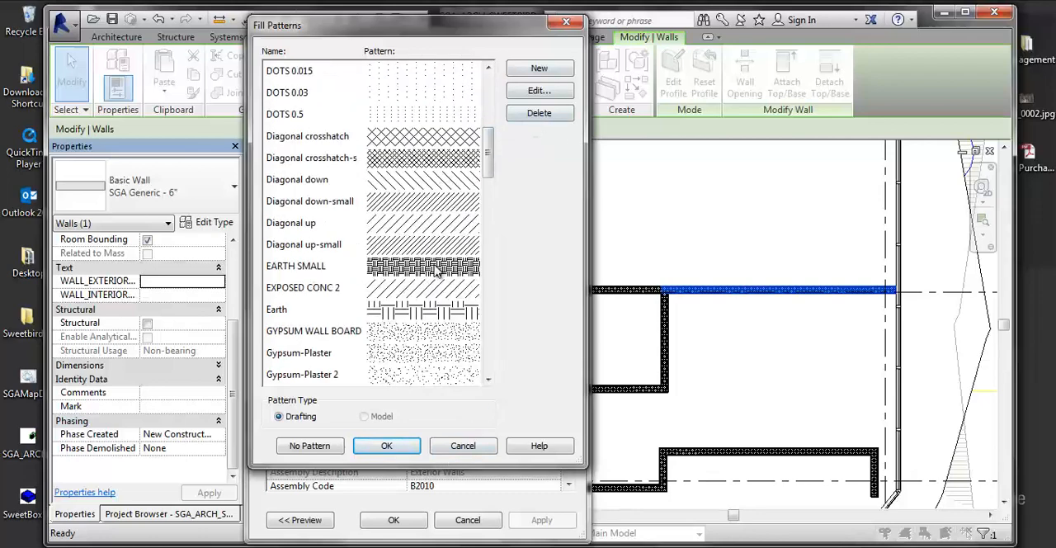
scroll(431, 285, down, 1)
scroll(433, 285, up, 10)
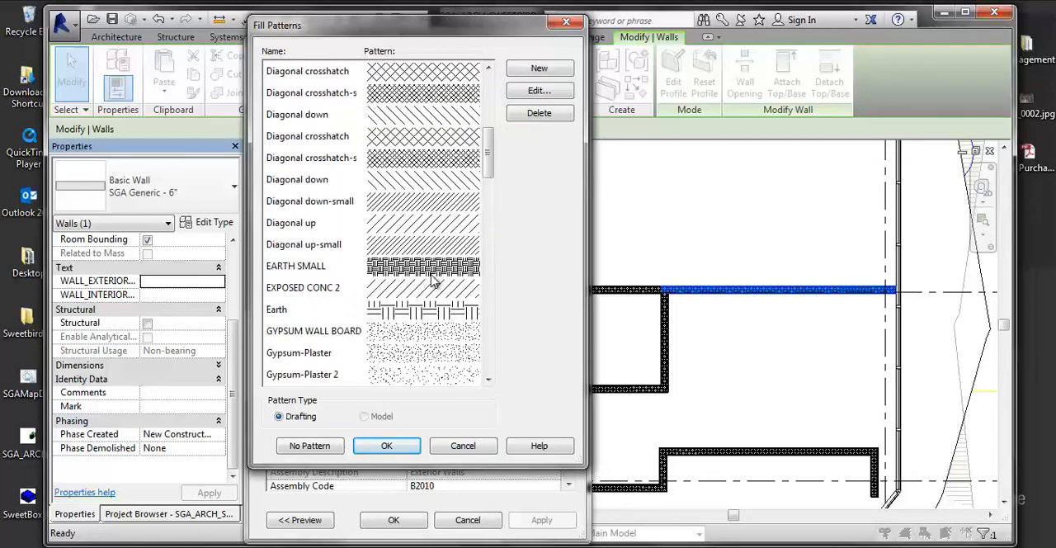
click(469, 445)
click(430, 361)
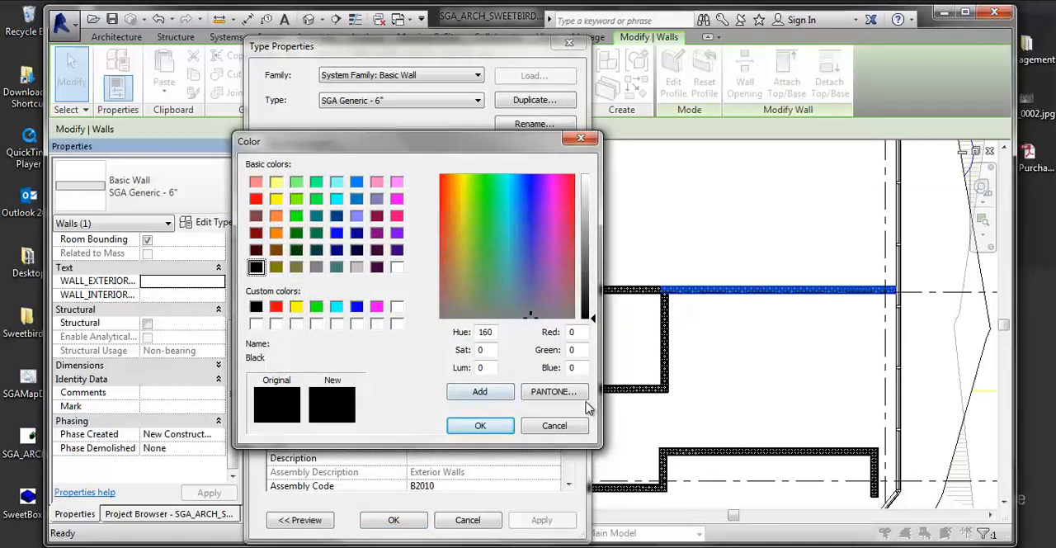
click(553, 432)
- Set the SGA Generic - 6" wall type's Coarse Scale Fill Pattern to Solid fill
click(487, 282)
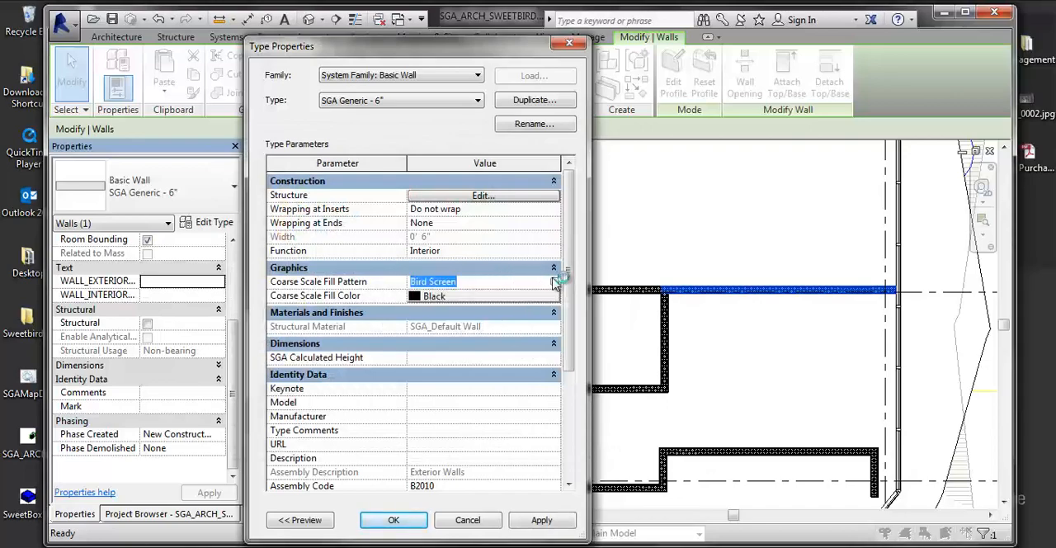
click(555, 281)
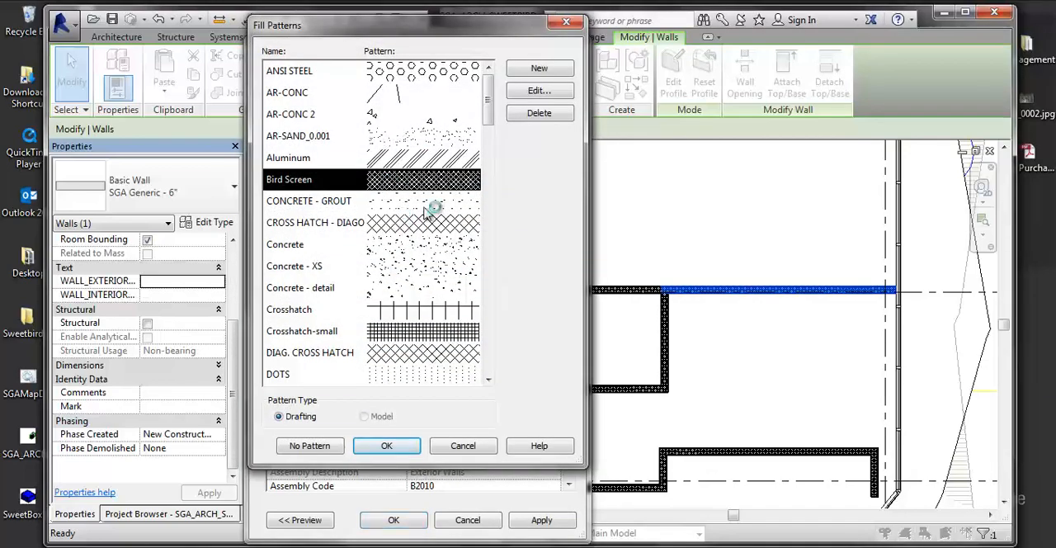
scroll(422, 273, down, 10)
scroll(419, 316, down, 9)
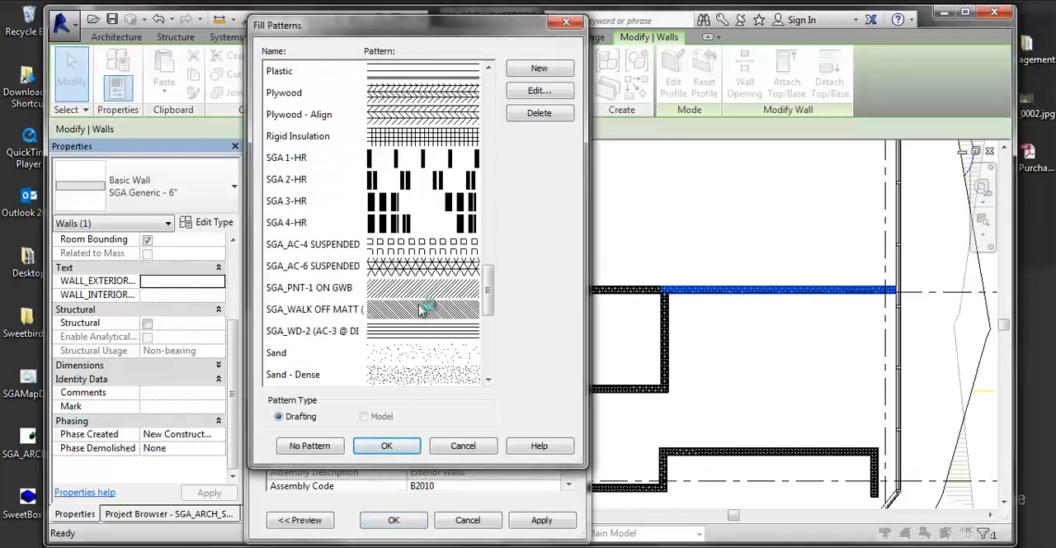
click(421, 202)
click(384, 444)
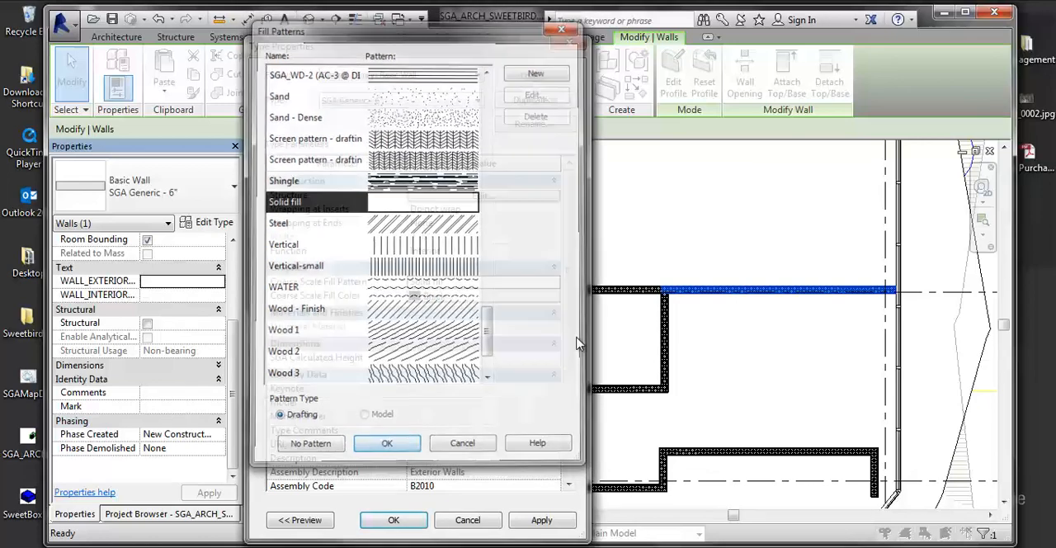
- Set the wall type's Coarse Scale Fill Color to gray RGB 128-128-128, accept the type properties, and clear the wall selection
click(486, 297)
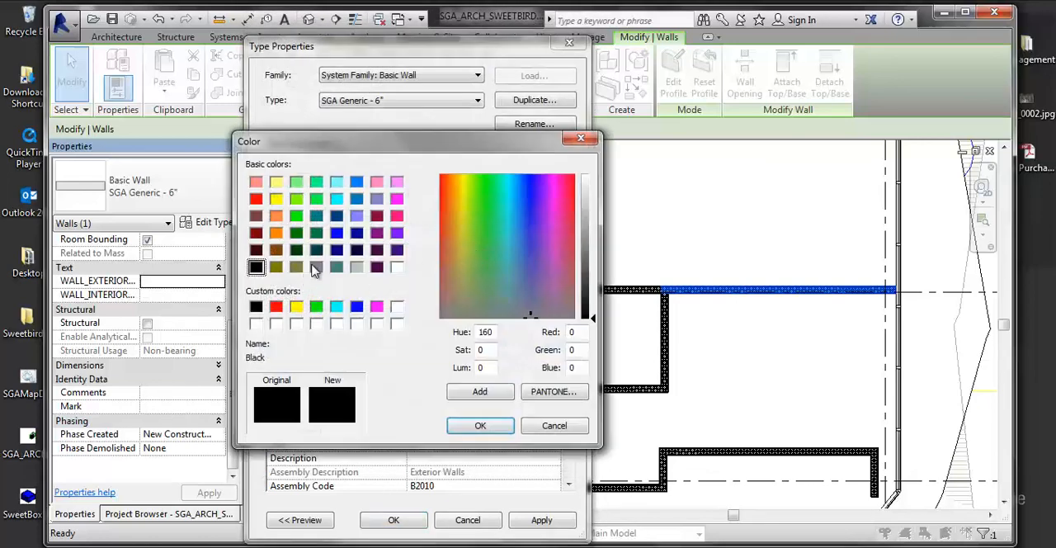
click(317, 267)
key(Return)
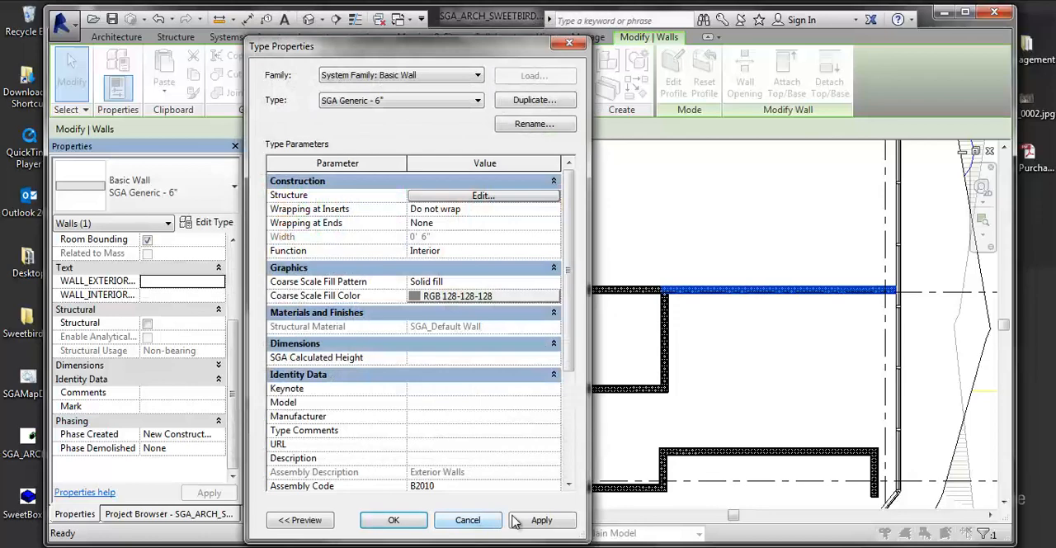
click(413, 525)
click(742, 405)
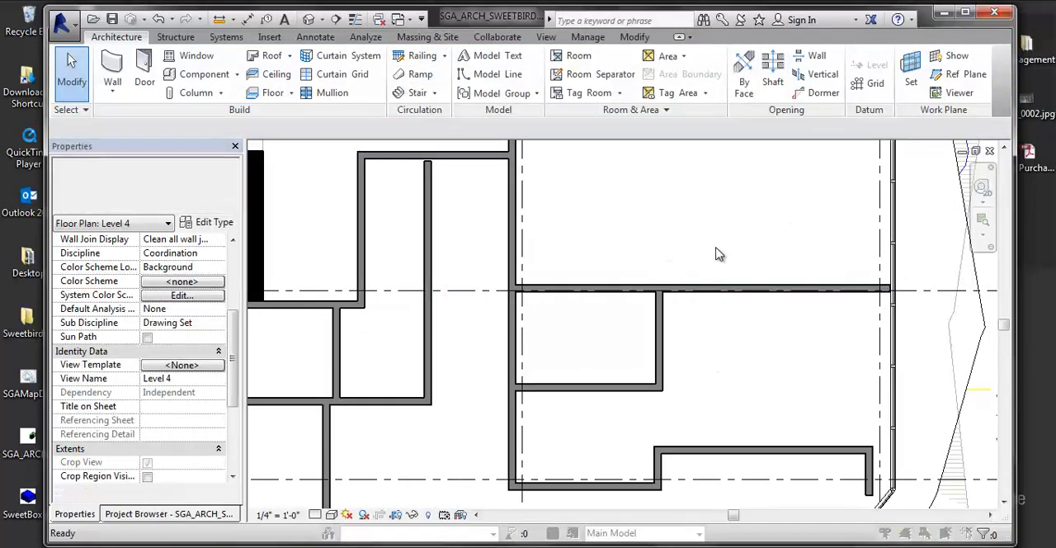
- Reopen the Level 4 plan's Visibility/Graphic Overrides and bring up the Object Styles alongside its model categories
key(v)
key(g)
drag(686, 51, 621, 52)
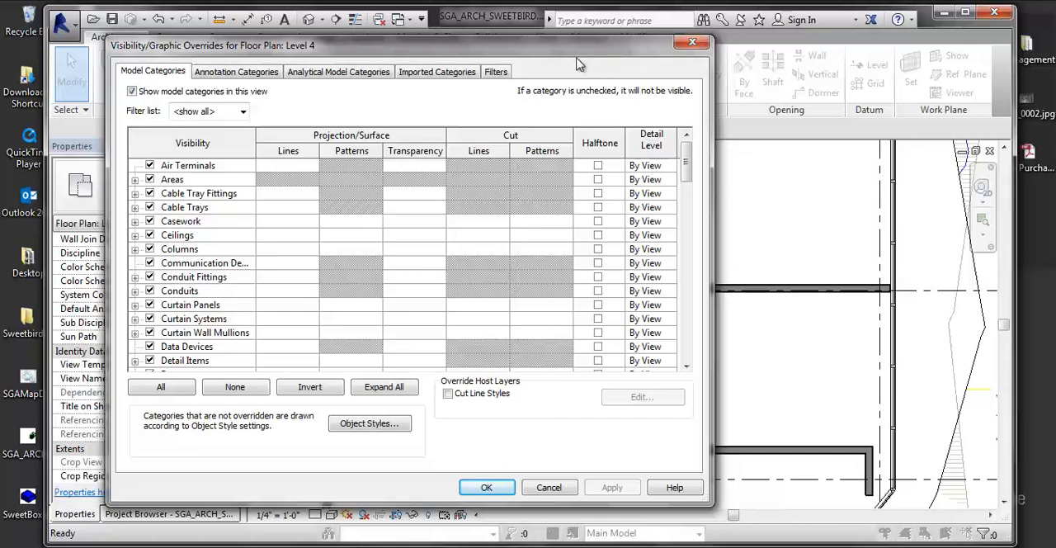
drag(578, 49, 617, 52)
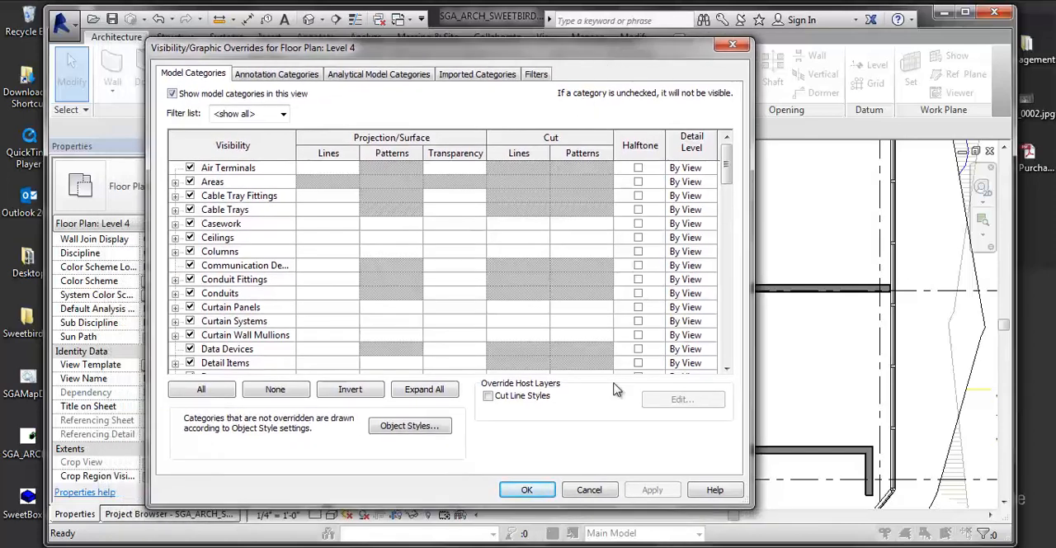
click(415, 424)
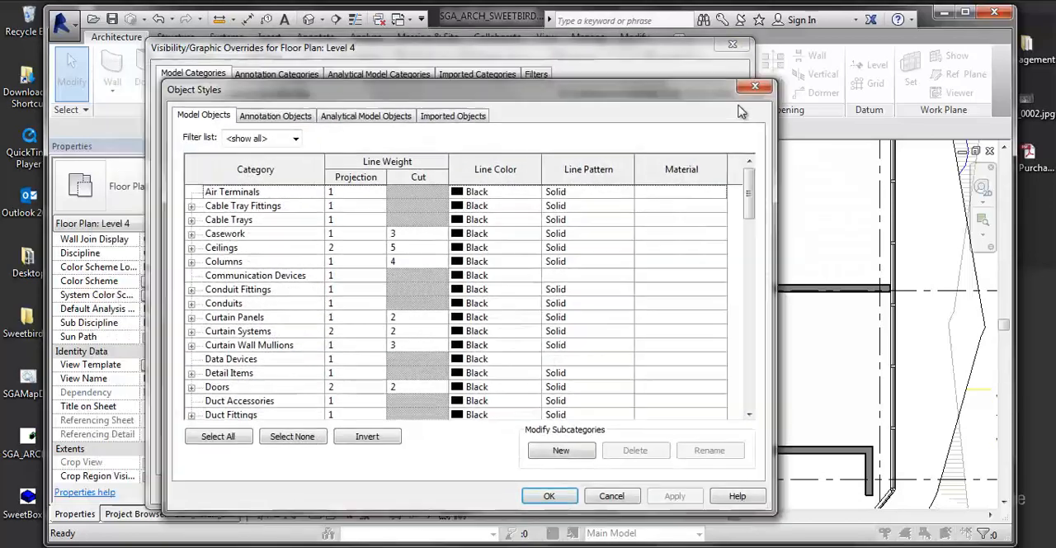
drag(618, 97, 859, 116)
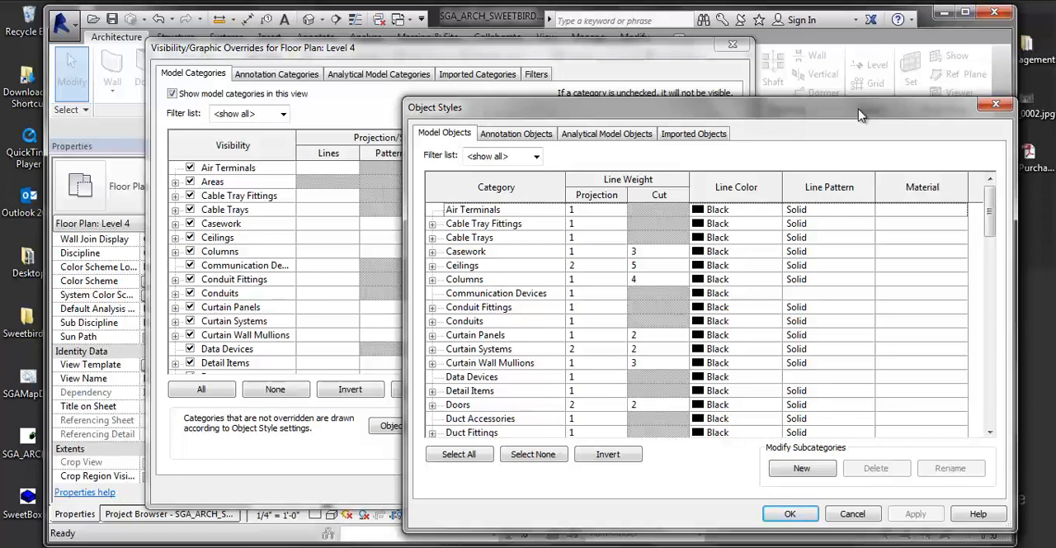
- Examine the Walls category's line weights, color, pattern and material in Object Styles, then close both dialogs
scroll(509, 368, down, 6)
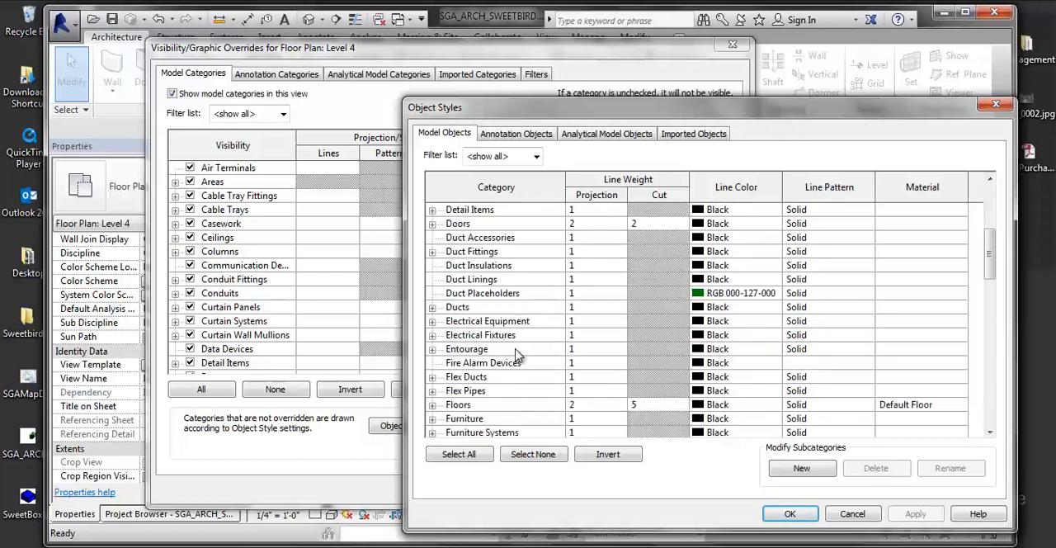
scroll(509, 368, down, 4)
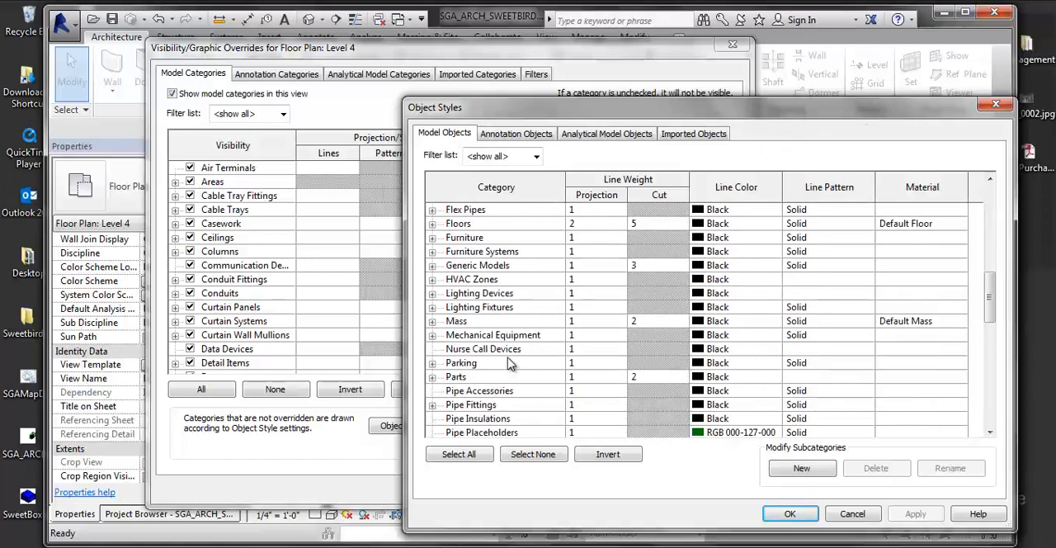
scroll(509, 363, down, 3)
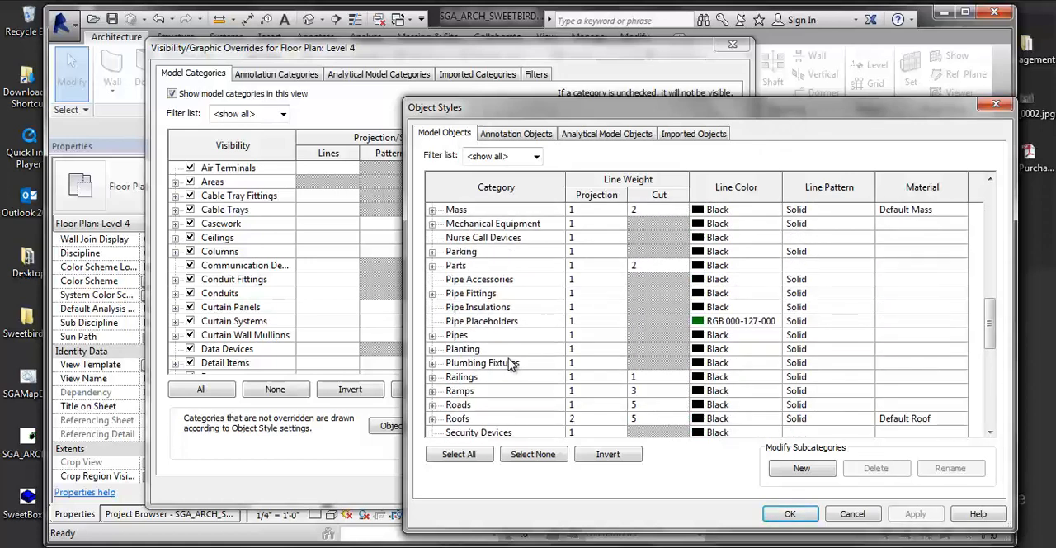
scroll(509, 362, down, 5)
scroll(509, 363, down, 4)
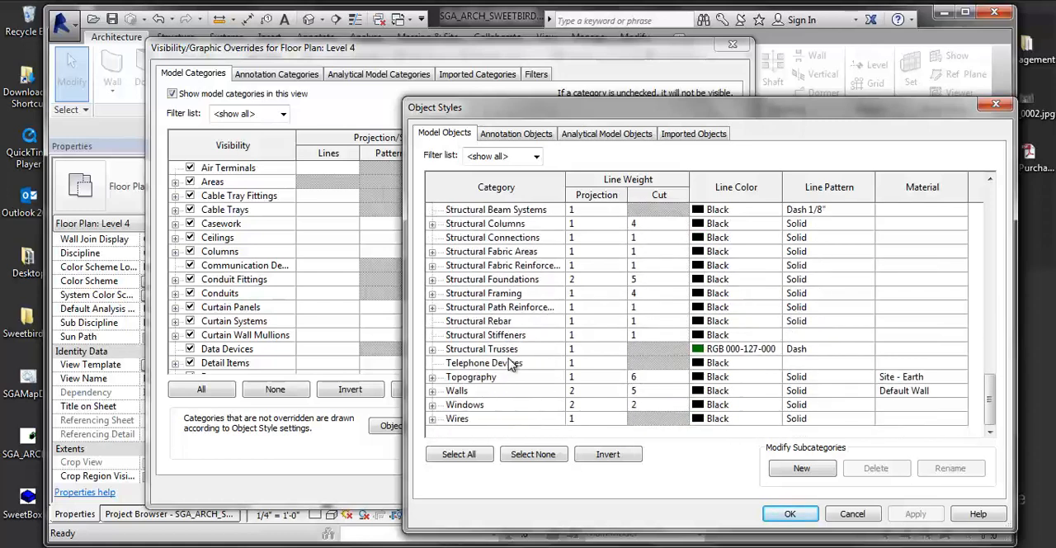
click(543, 391)
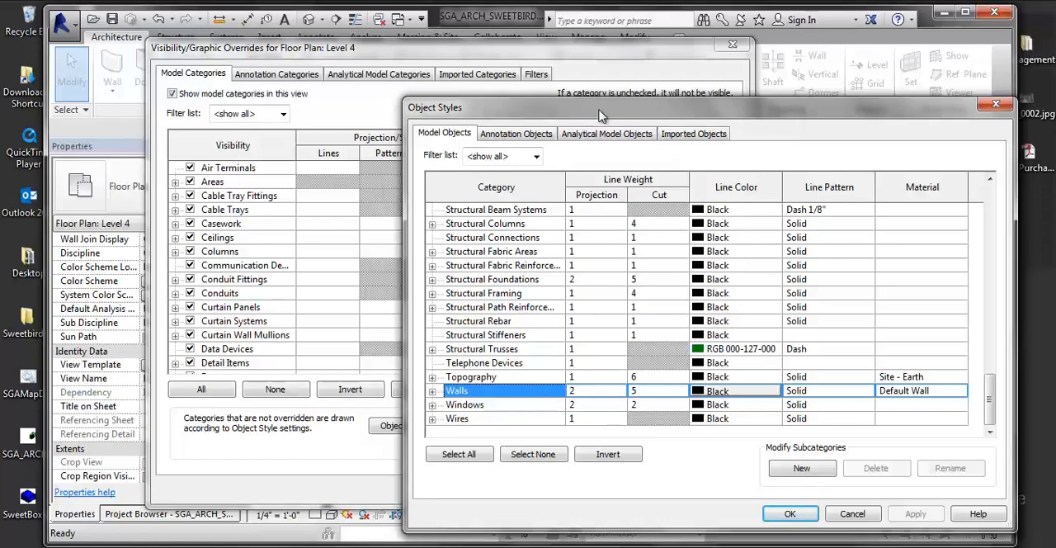
drag(600, 116, 441, 98)
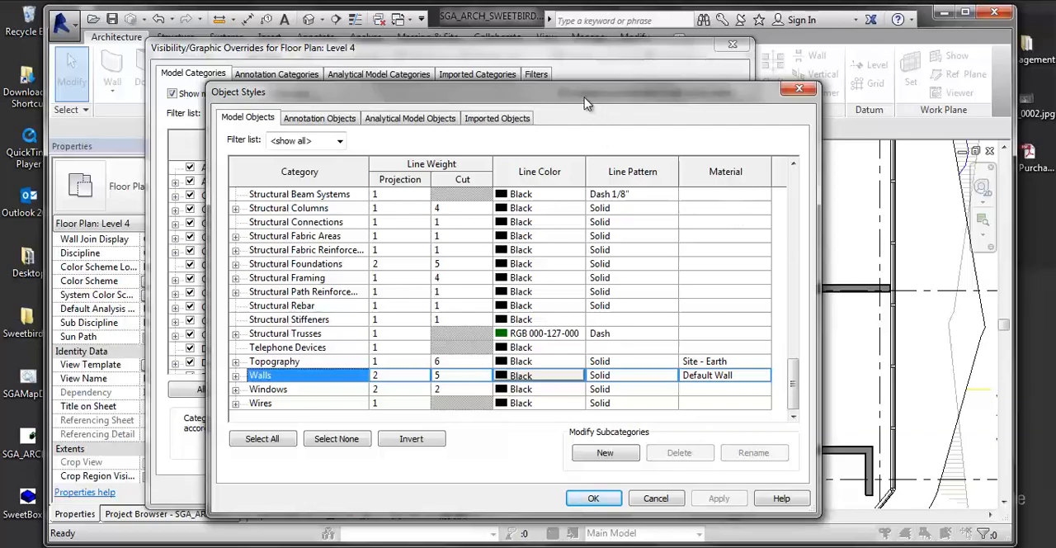
drag(576, 101, 656, 62)
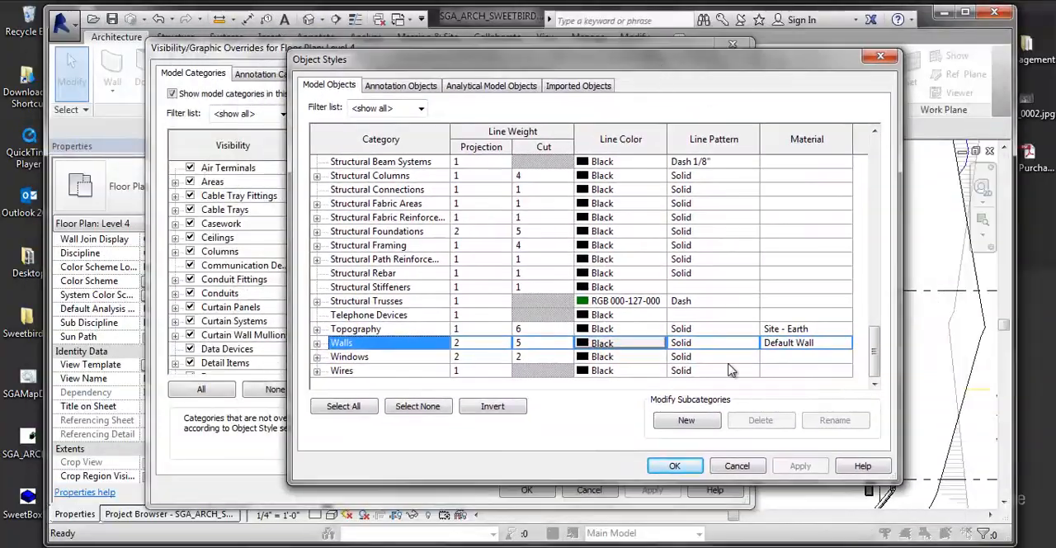
click(676, 467)
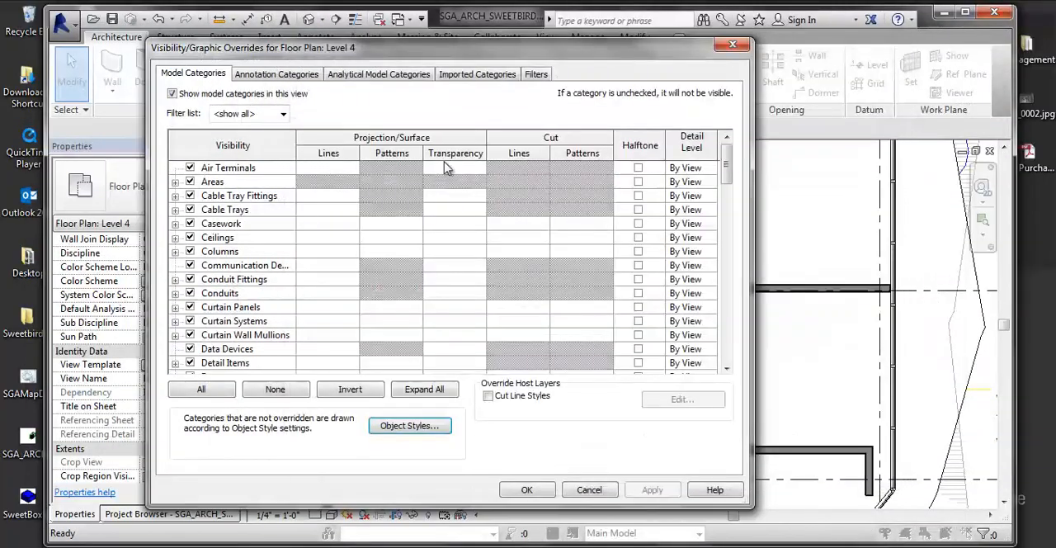
drag(382, 43, 426, 48)
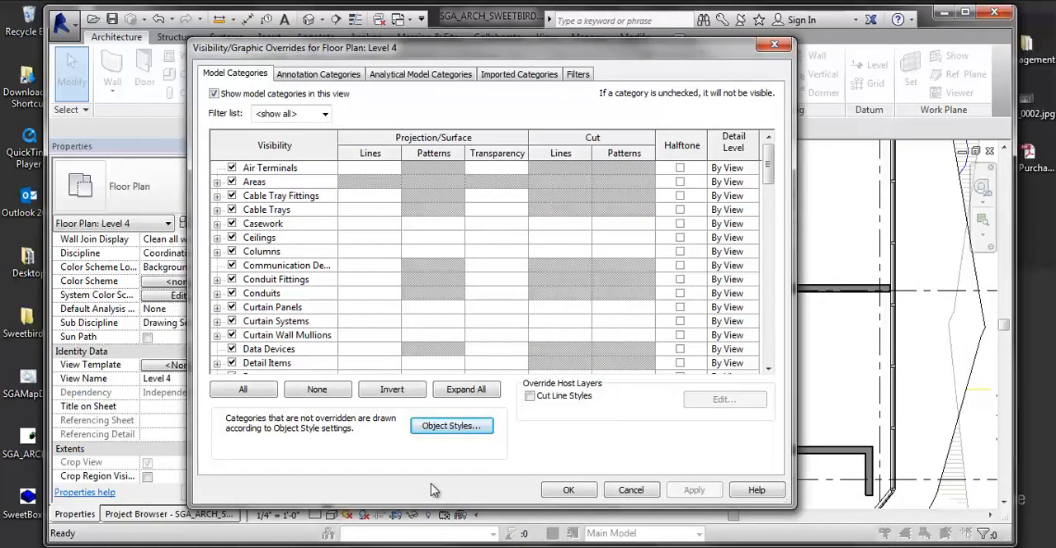
click(568, 489)
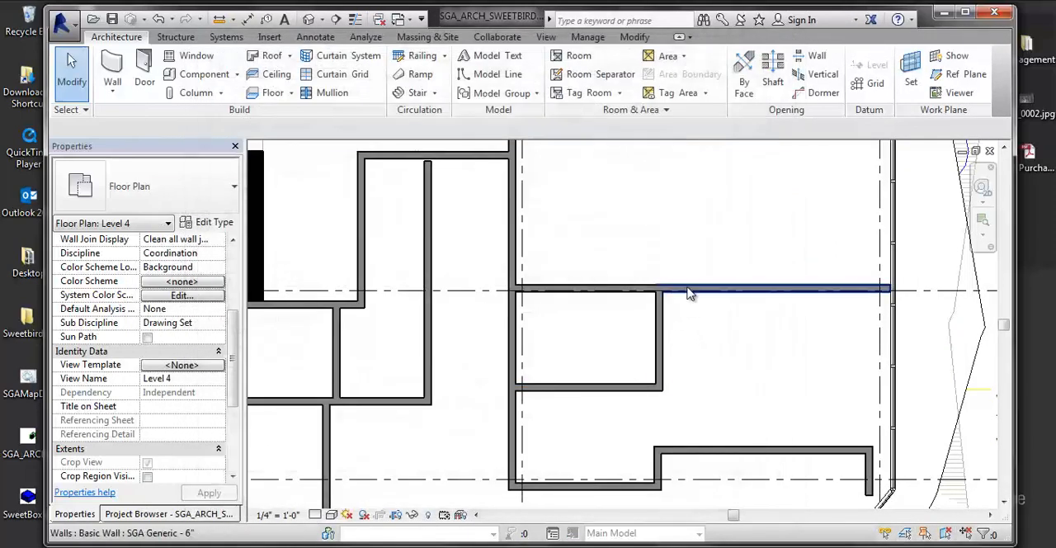
- Select the horizontal SGA Generic - 6" wall and examine the gray-filled walls beside the solid black core walls across the plan
click(693, 287)
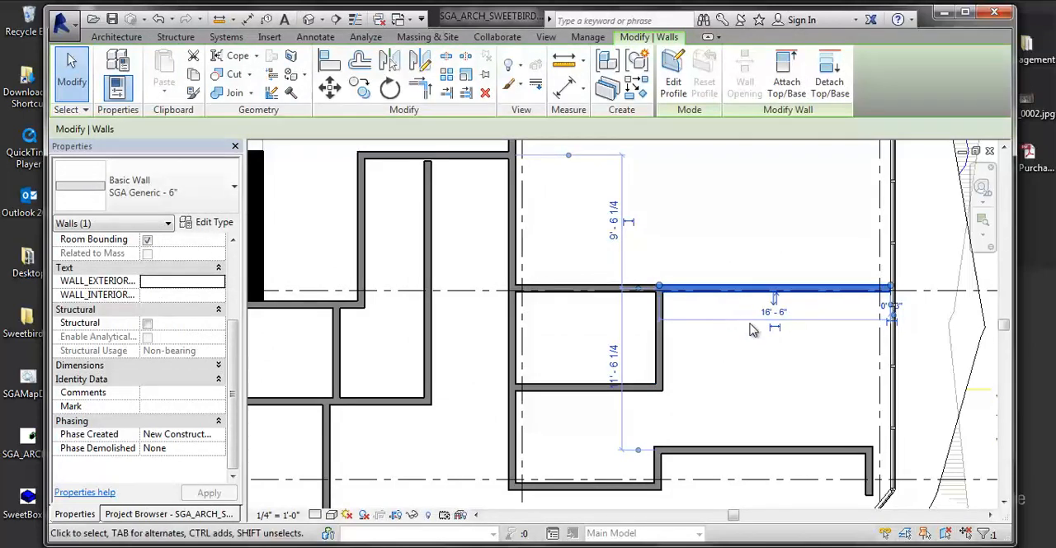
middle_drag(713, 331, 560, 317)
scroll(670, 331, down, 2)
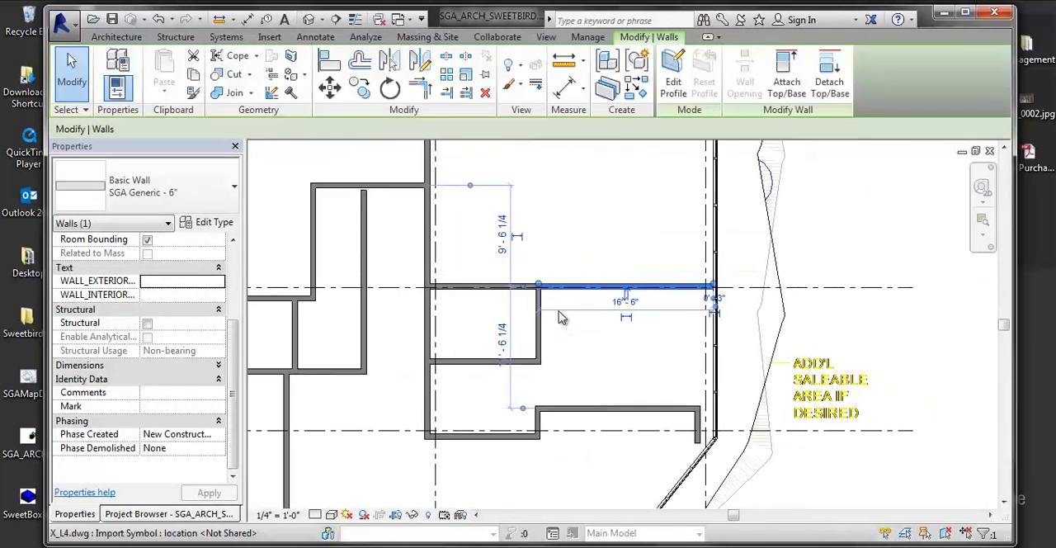
scroll(679, 339, down, 3)
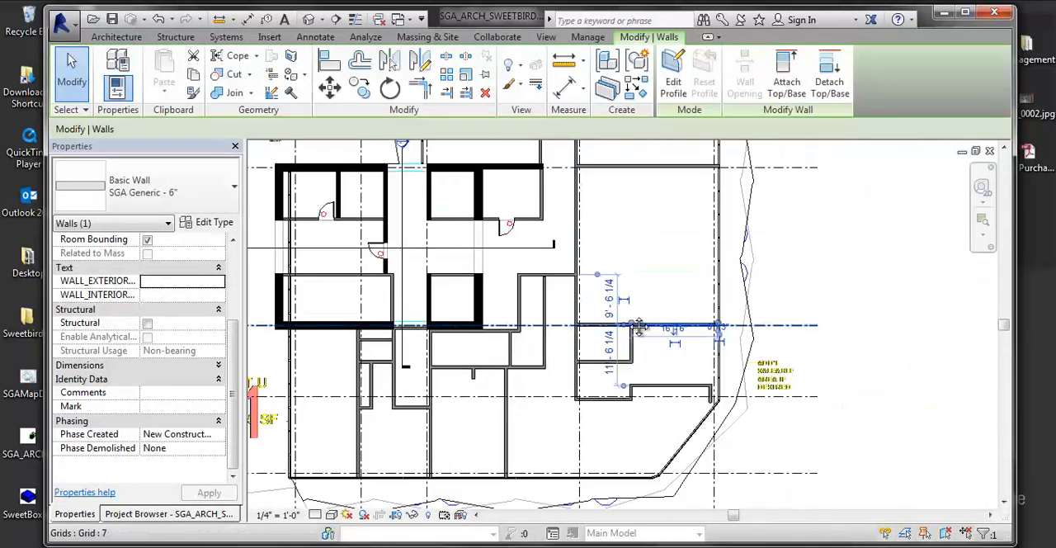
mouse_move(638, 326)
middle_down()
mouse_move(731, 319)
mouse_move(637, 334)
middle_up()
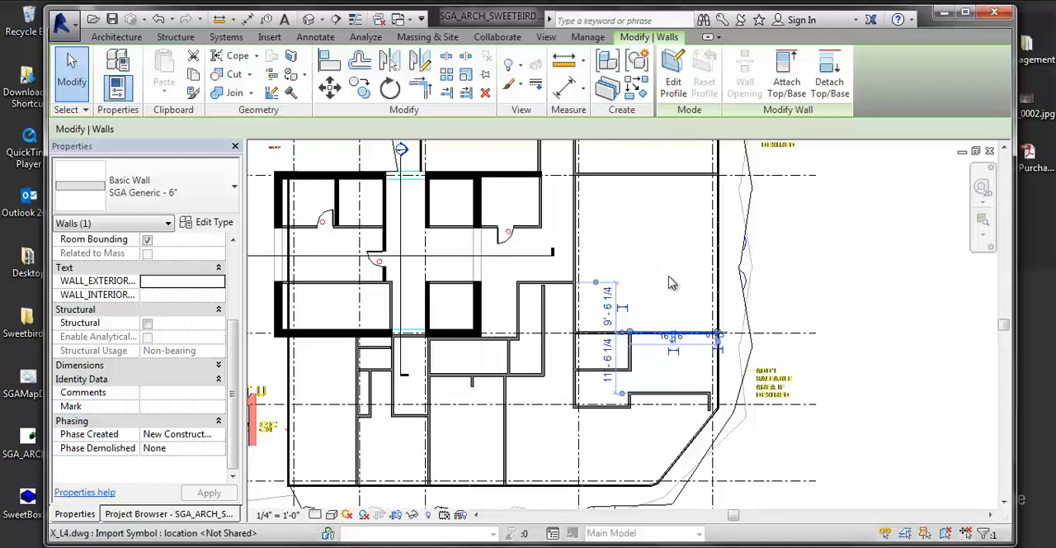
middle_drag(669, 277, 670, 277)
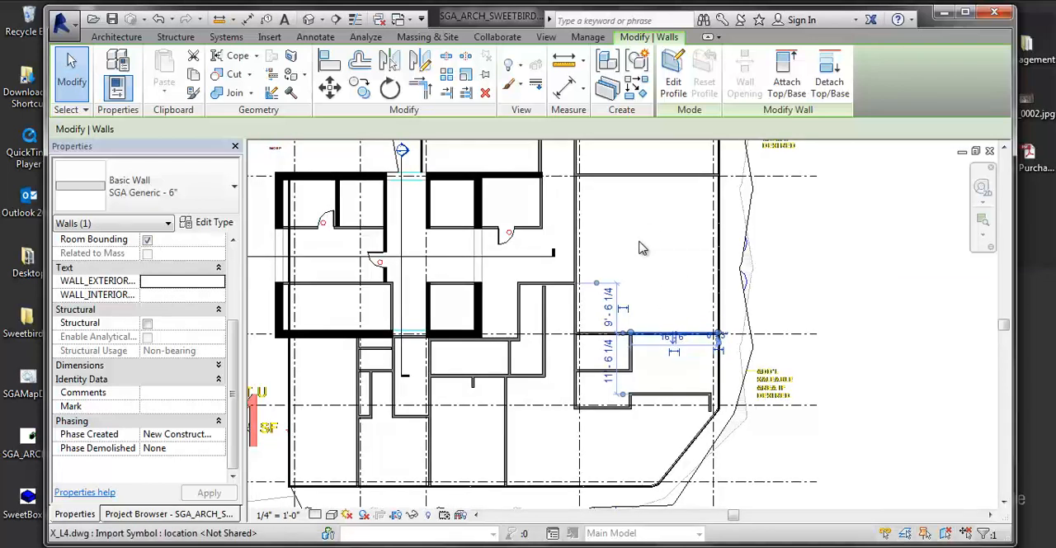
middle_drag(641, 243, 586, 240)
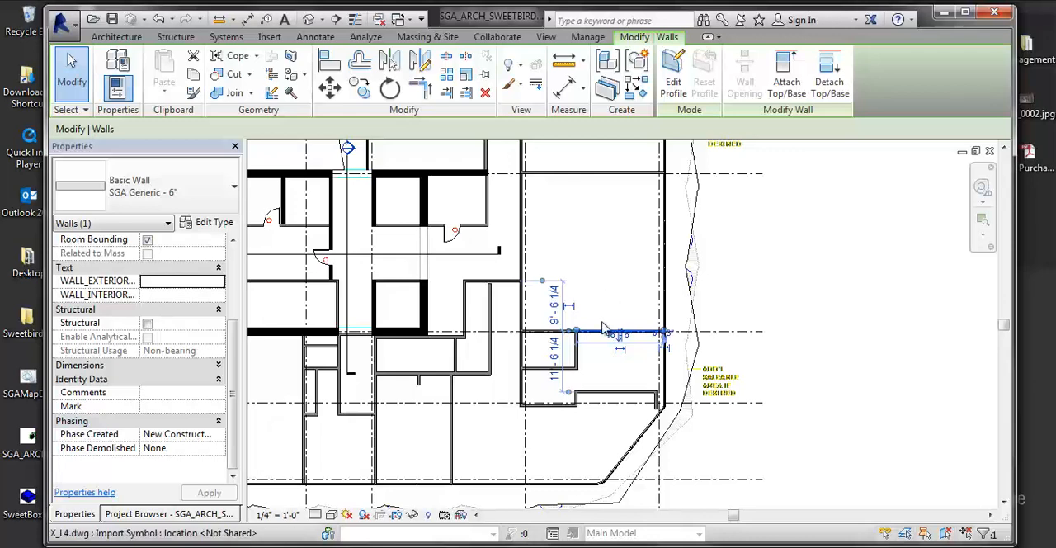
- Set the selected horizontal SGA Generic - 6" wall's Comments to TEST CONDITION and clear the selection
scroll(608, 341, up, 4)
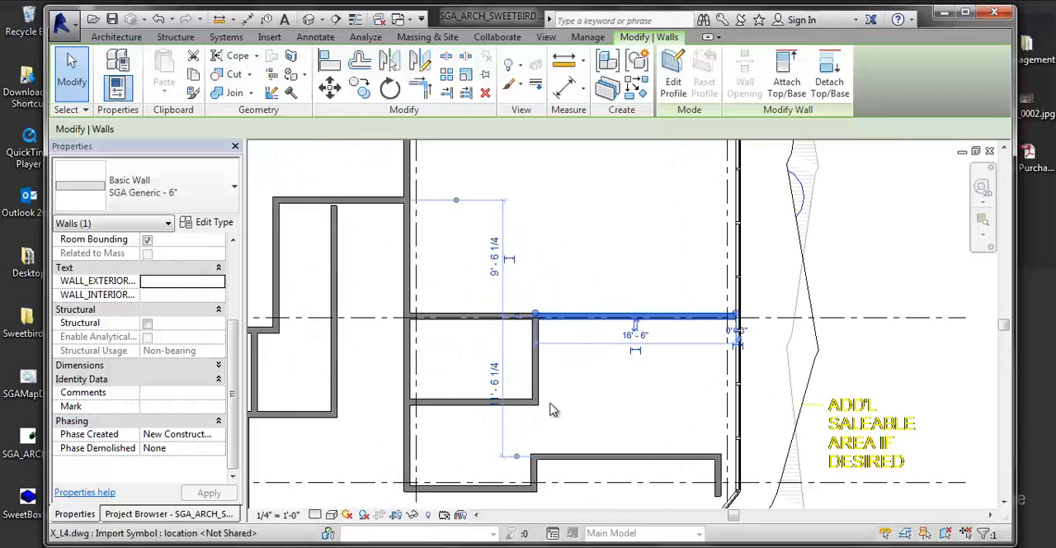
middle_drag(555, 403, 567, 367)
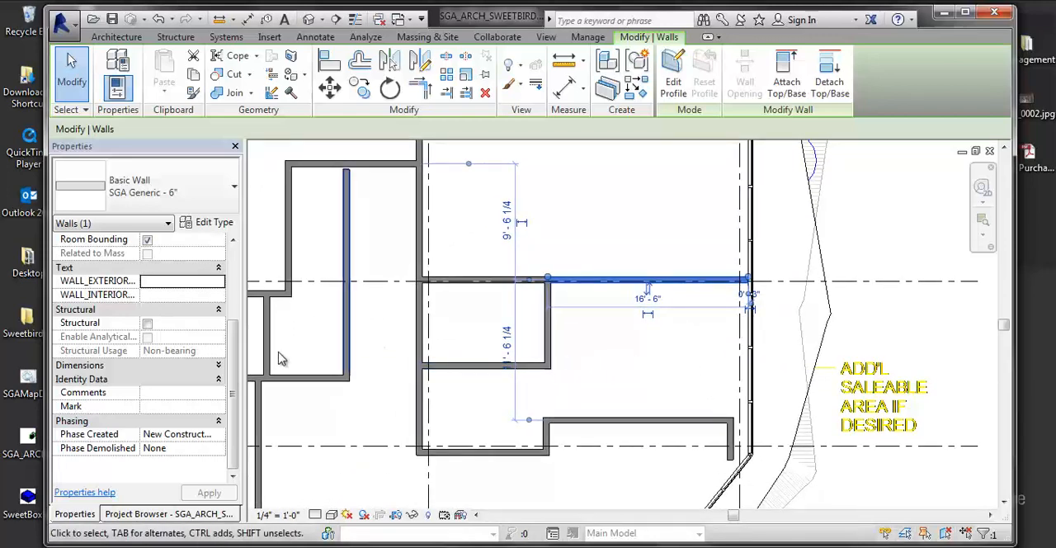
click(165, 394)
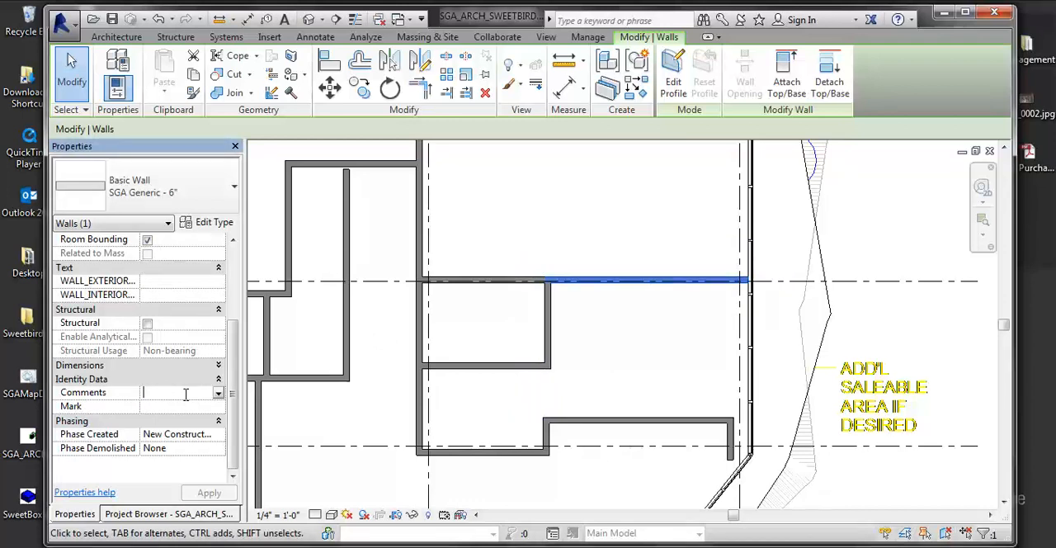
text(TEST)
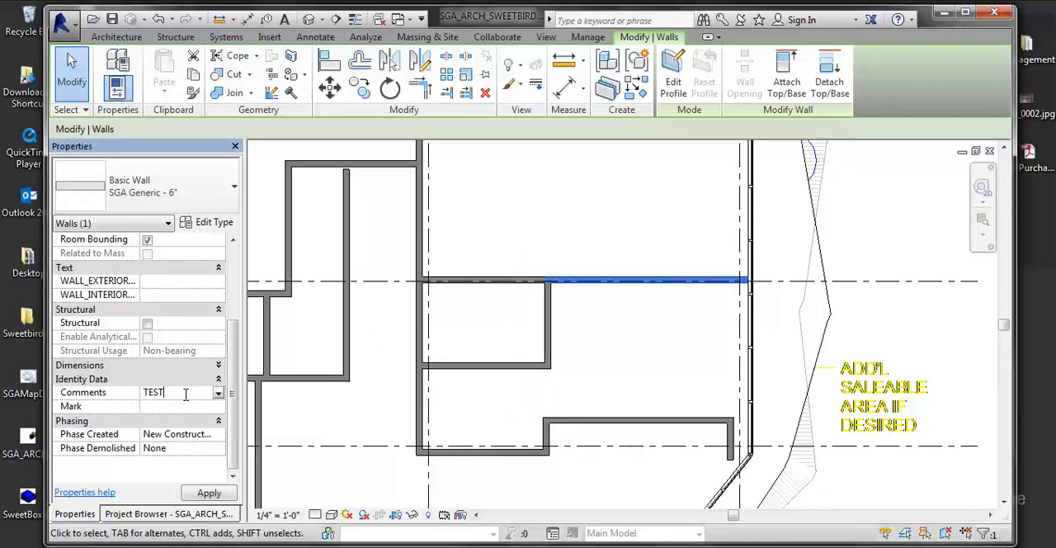
text( CONDITION)
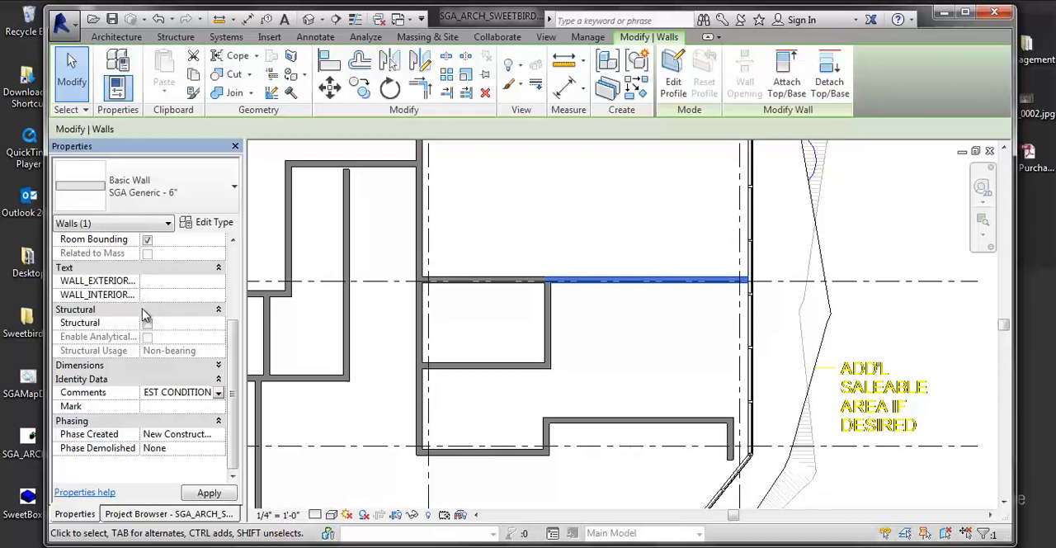
click(615, 229)
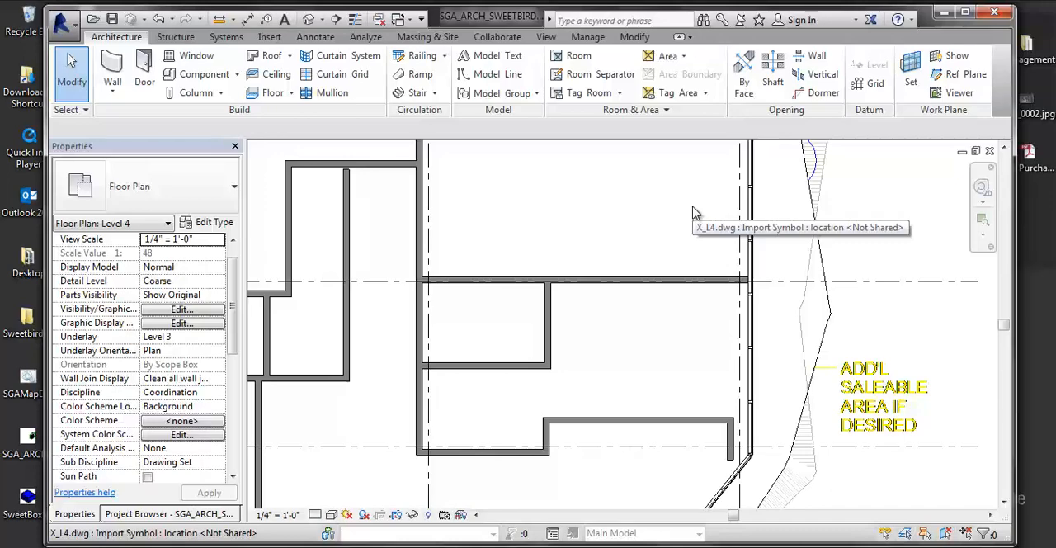
- Open the Level 4 plan's Visibility/Graphic Overrides and bring up its view filters
key(v)
key(g)
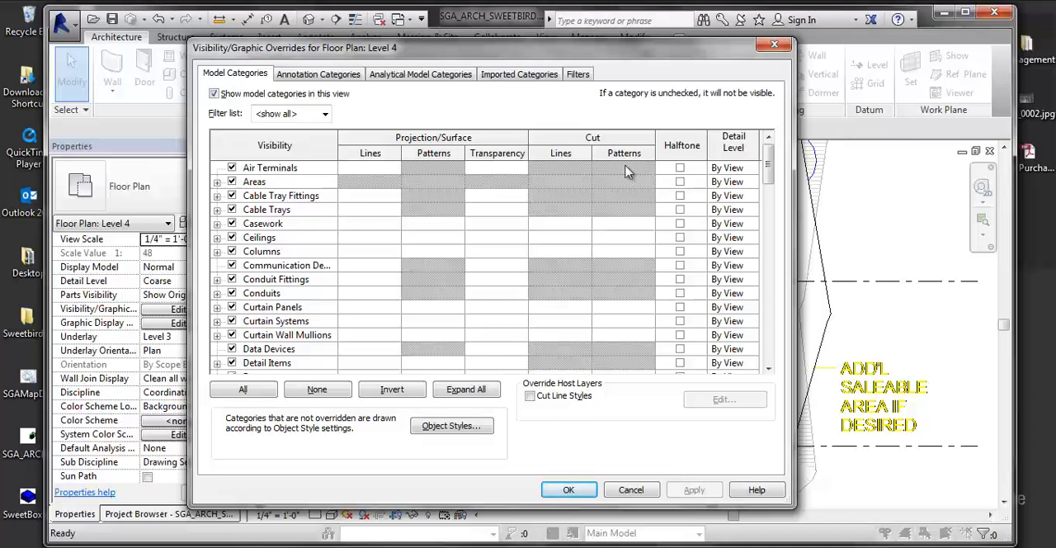
drag(576, 58, 544, 60)
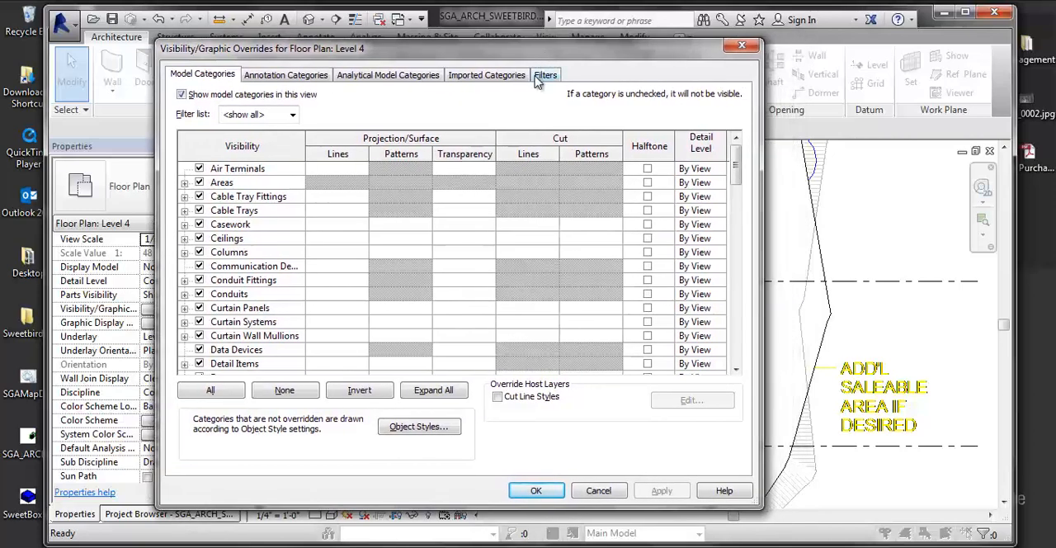
click(546, 76)
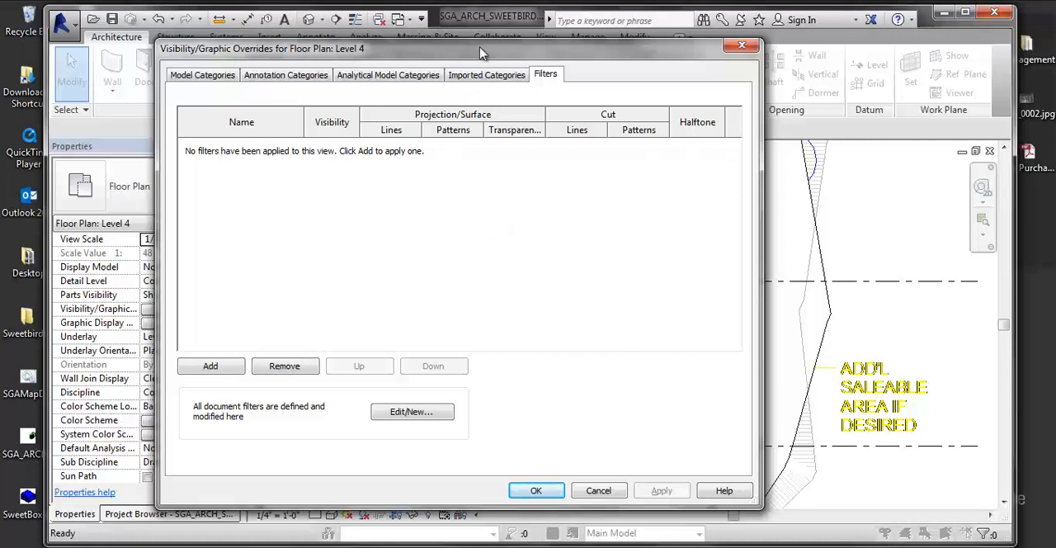
drag(481, 50, 495, 45)
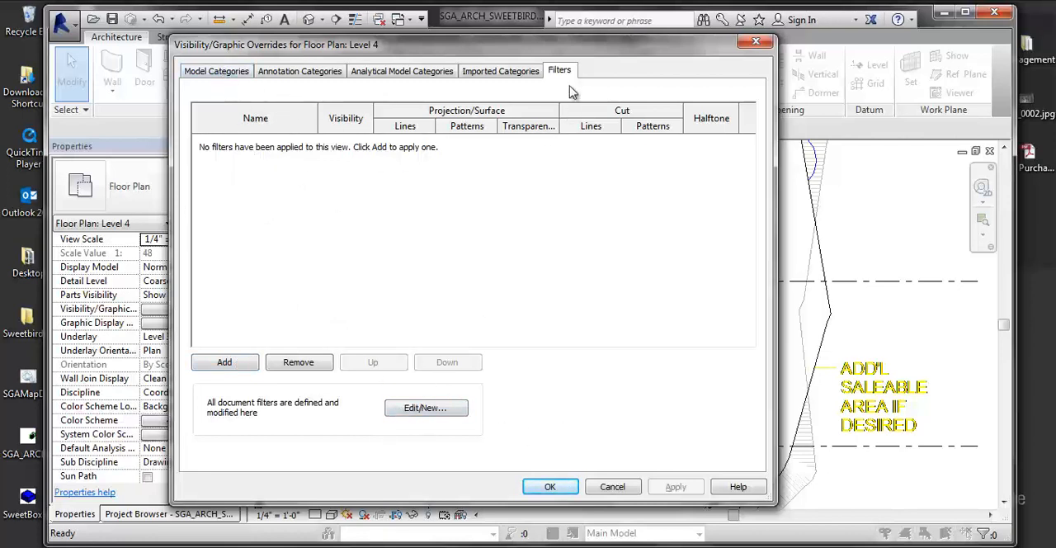
- Open the document's filter definitions for editing and look through the existing rule-based and selection filters
click(427, 408)
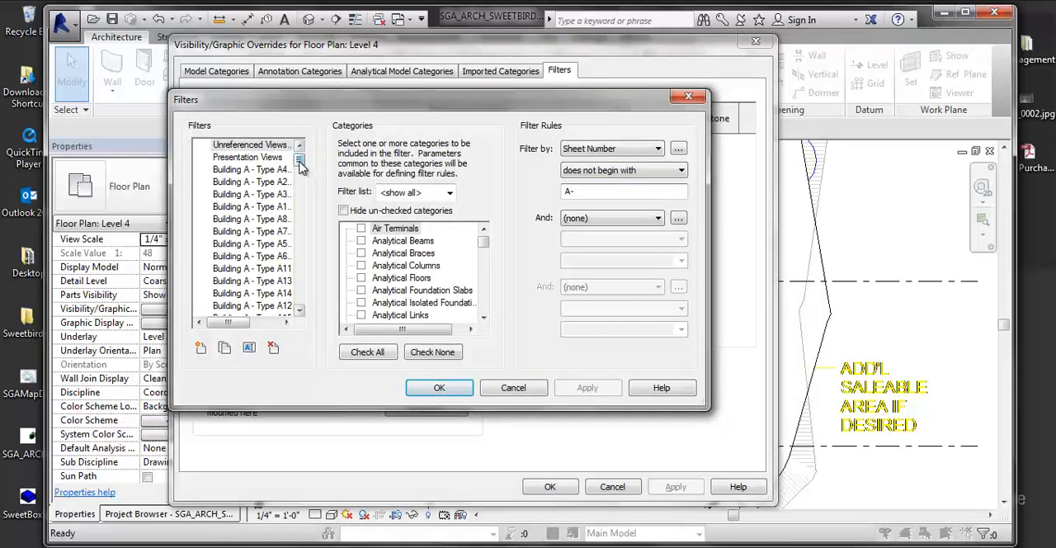
drag(299, 162, 299, 304)
drag(322, 99, 345, 103)
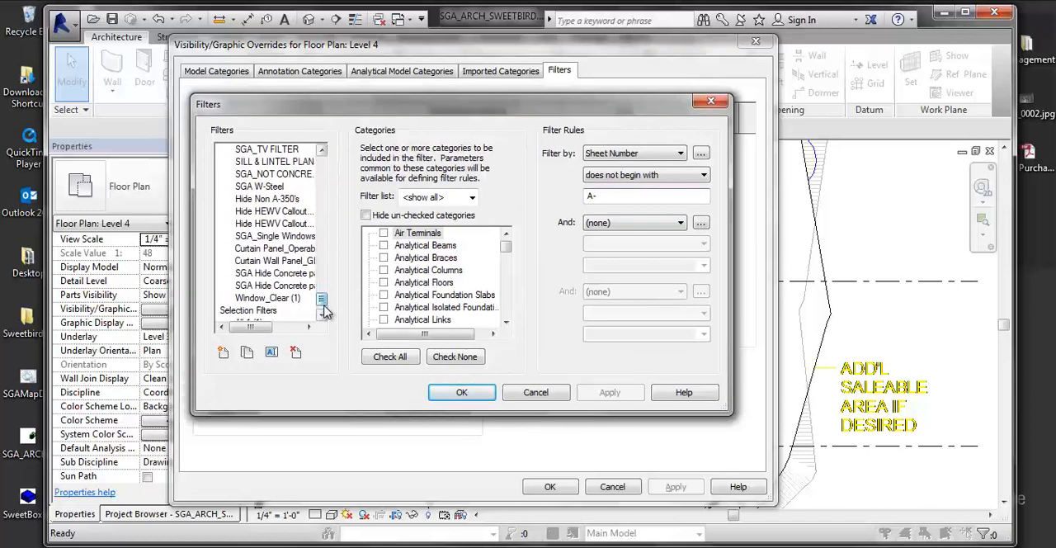
click(325, 311)
drag(322, 304, 320, 162)
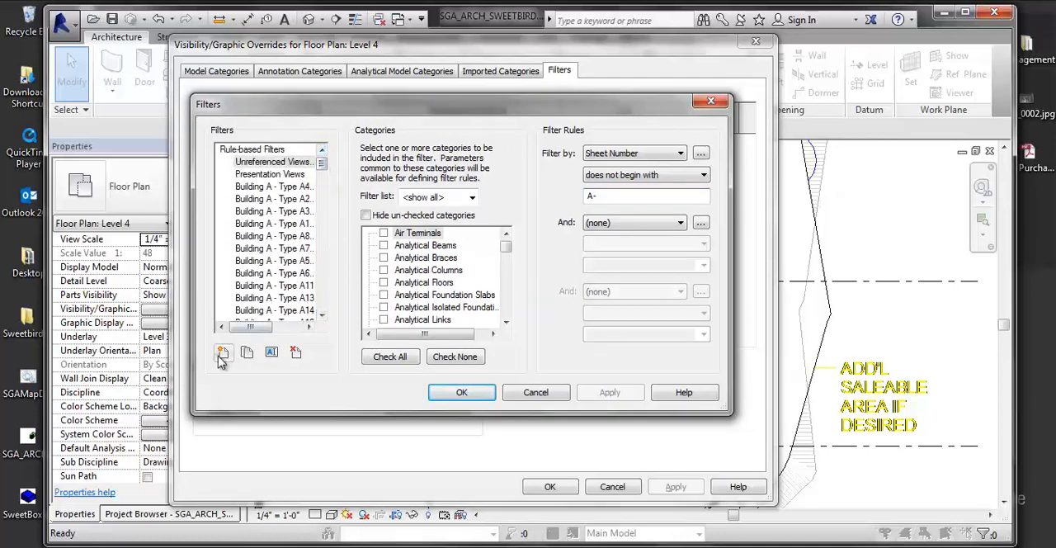
- Create a new filter with defined criteria, named !AGD_TESTCONDITION
click(223, 353)
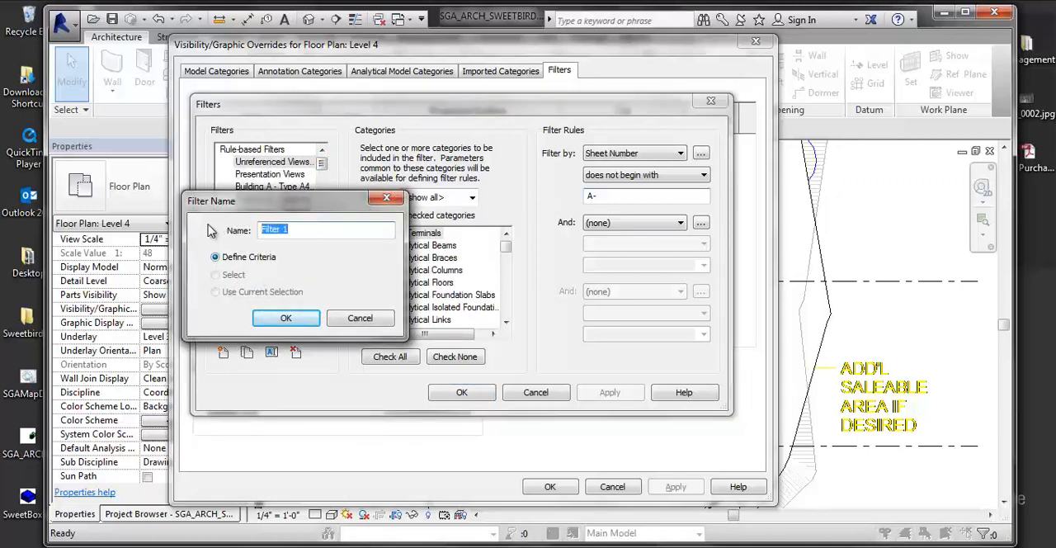
text(I)
text(AGD_TESTCONDITION)
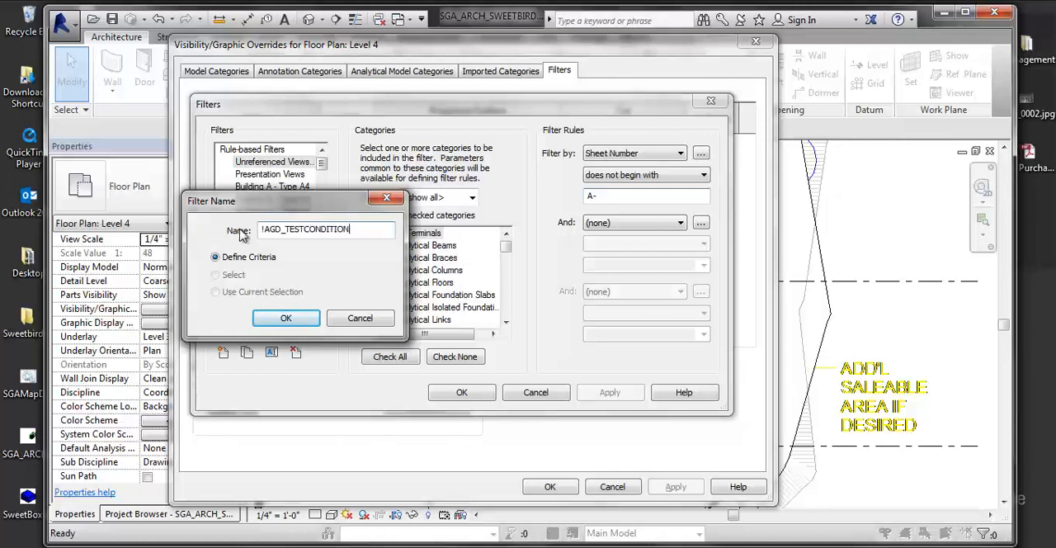
click(304, 320)
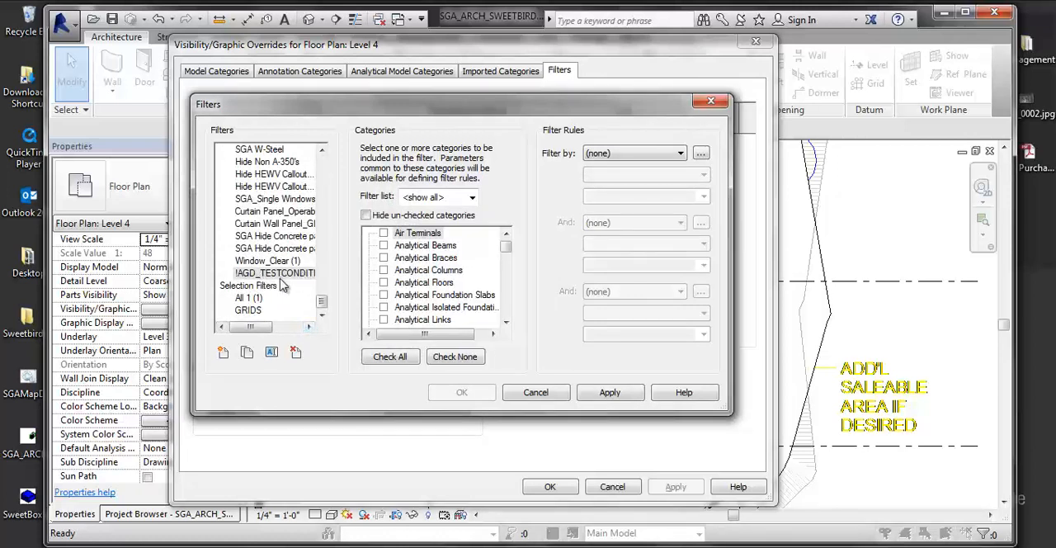
- Limit the category list to Architecture only and include the Walls category in the !AGD_TESTCONDITION filter
click(454, 200)
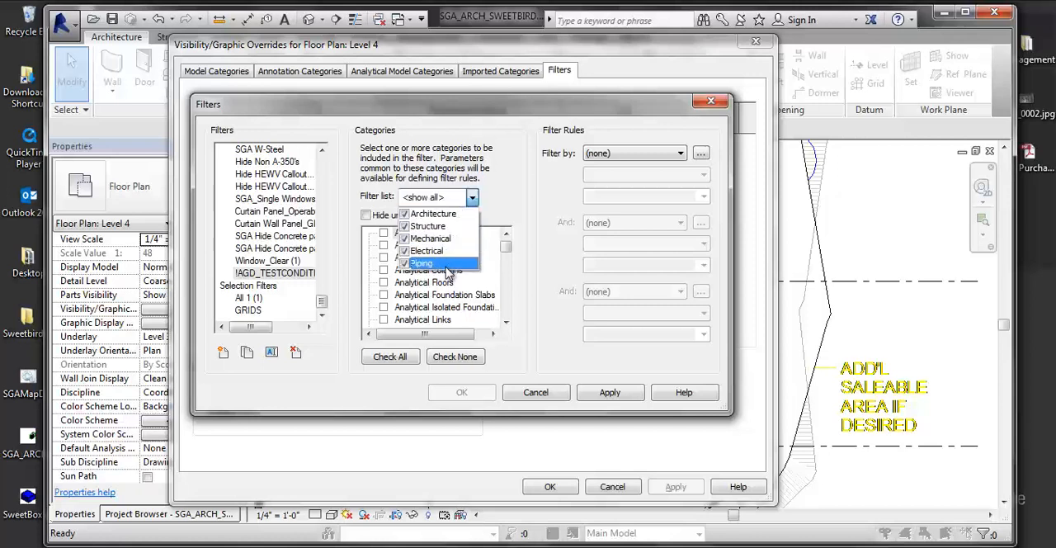
click(428, 227)
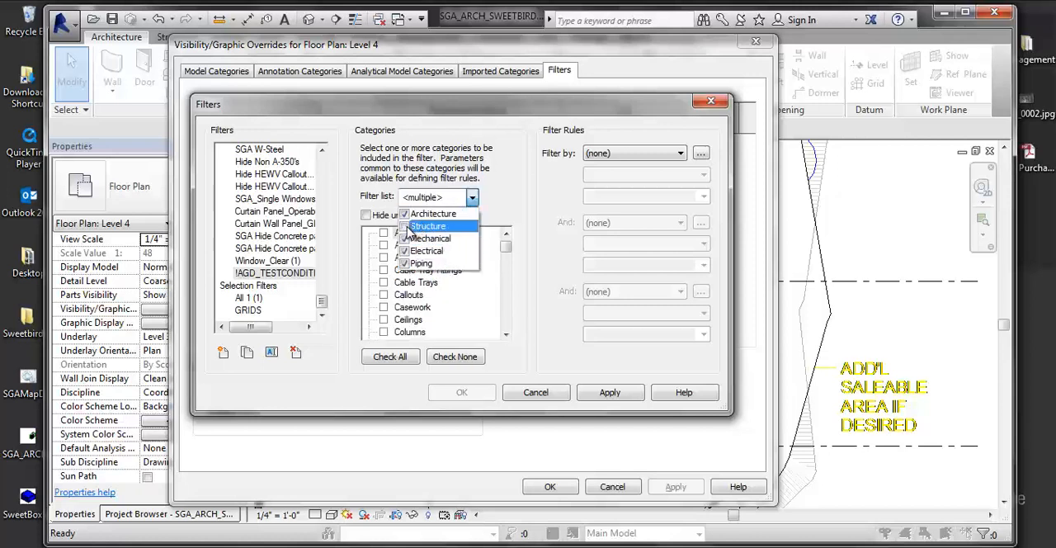
click(412, 238)
click(412, 251)
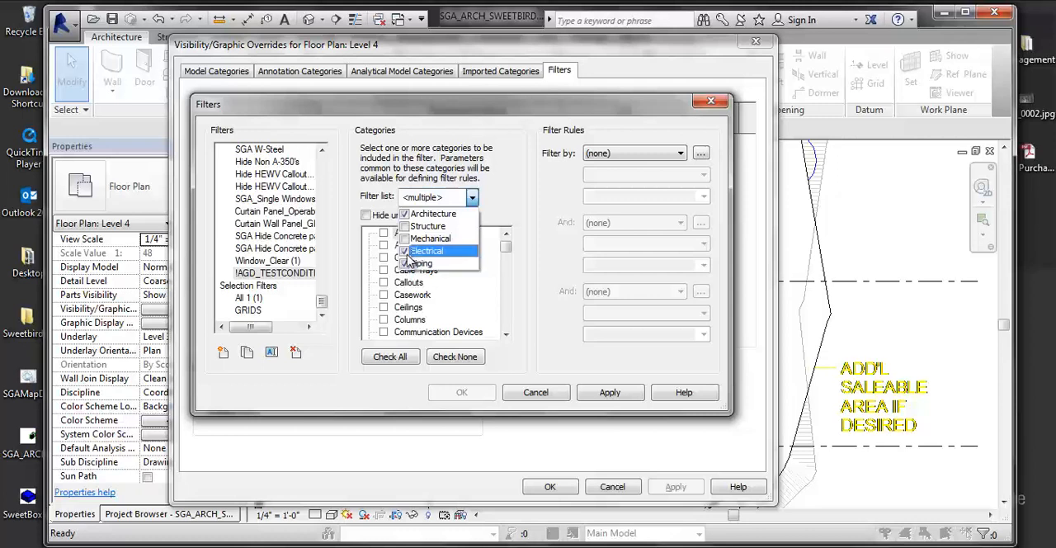
click(412, 264)
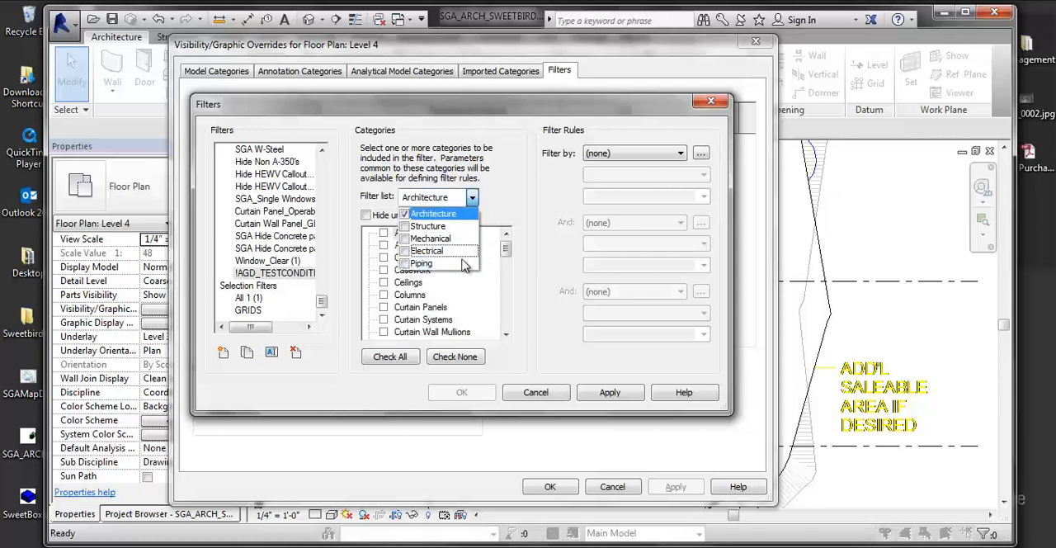
click(462, 202)
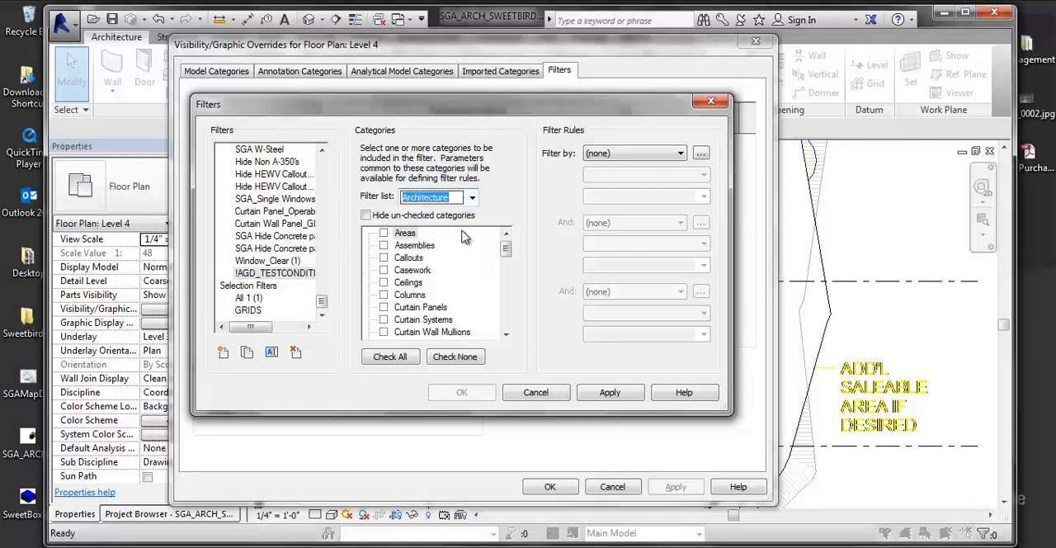
drag(506, 249, 502, 324)
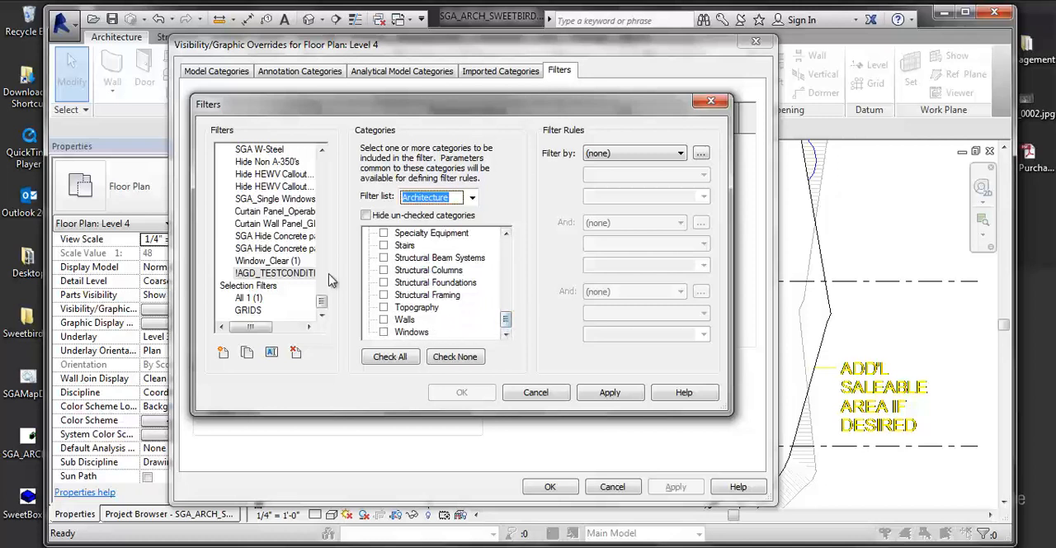
click(384, 320)
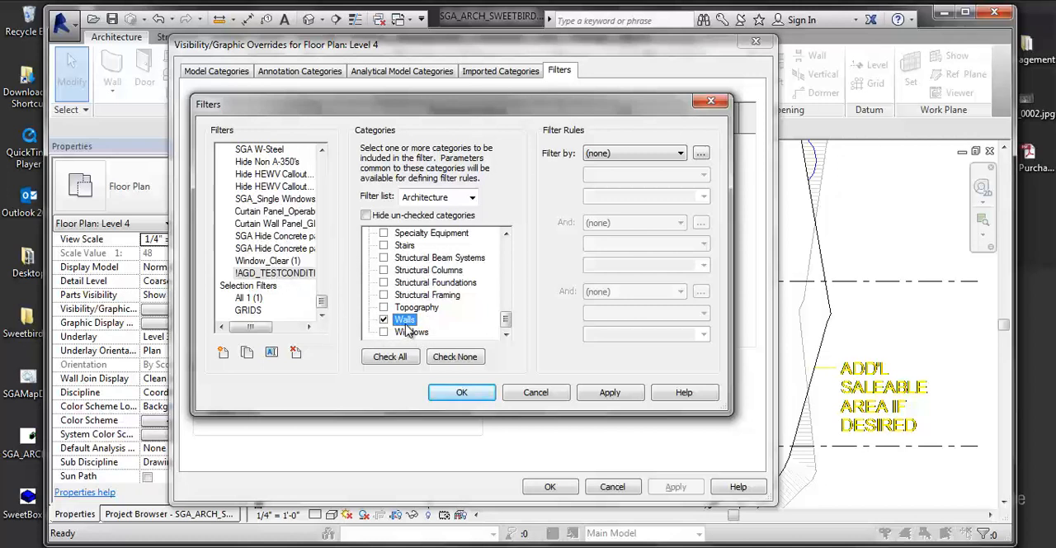
- Set the wall filter's first rule to compare the Comments parameter with the equals operator
click(623, 159)
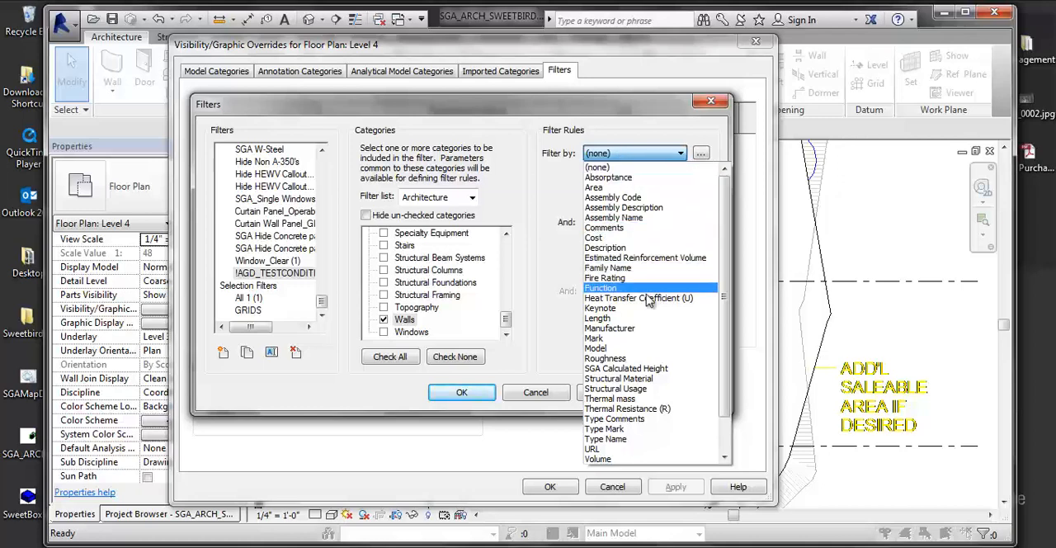
scroll(624, 422, down, 1)
scroll(624, 421, down, 1)
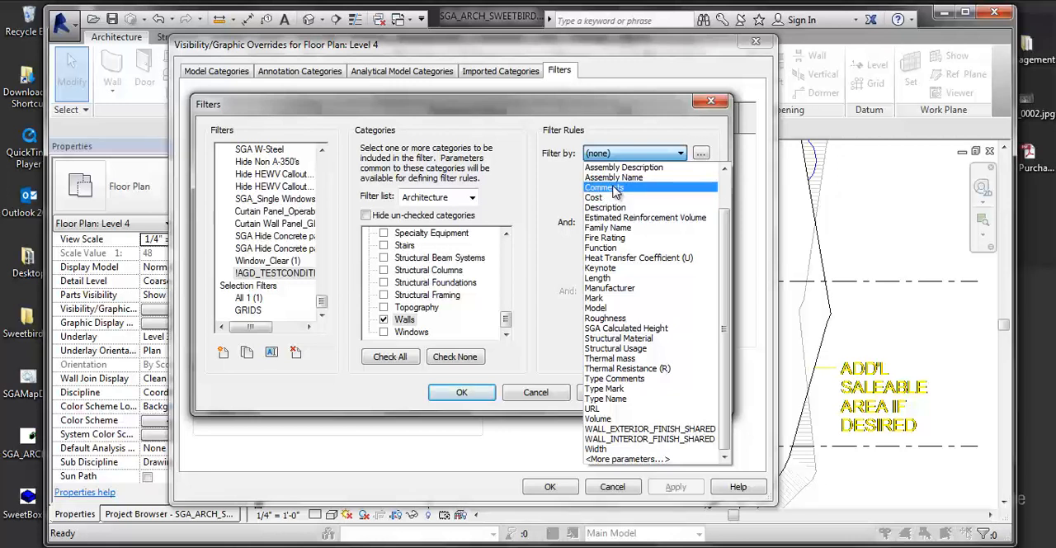
click(619, 188)
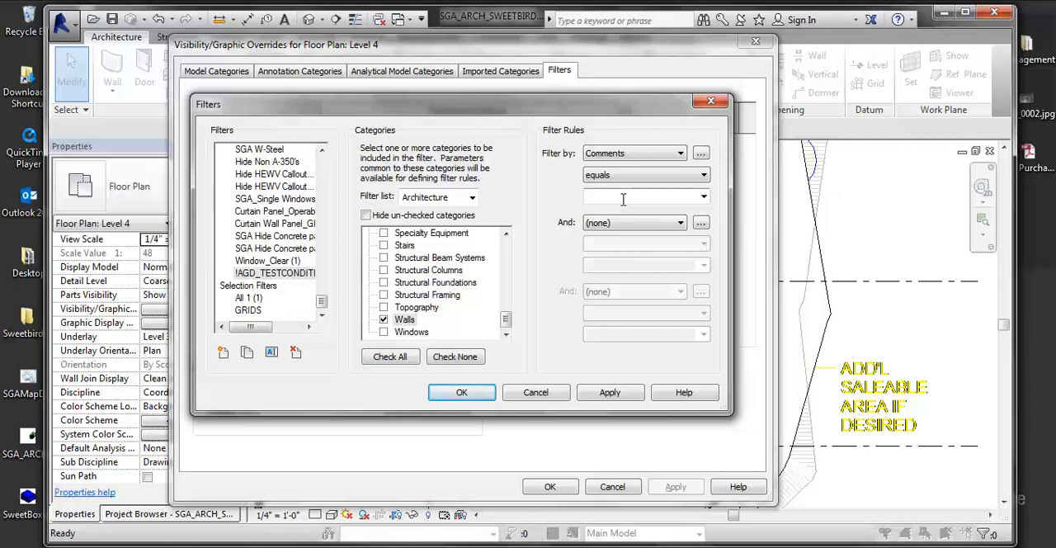
drag(503, 112, 456, 113)
click(554, 175)
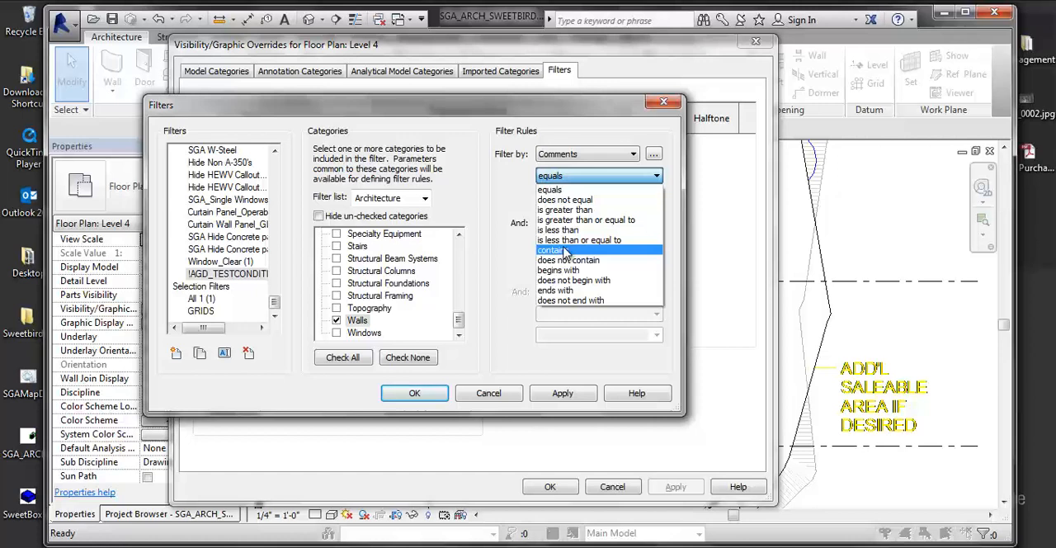
click(569, 189)
- Enter TEST CONDITION as the Comments rule's value, apply it and accept the filter definitions
click(587, 197)
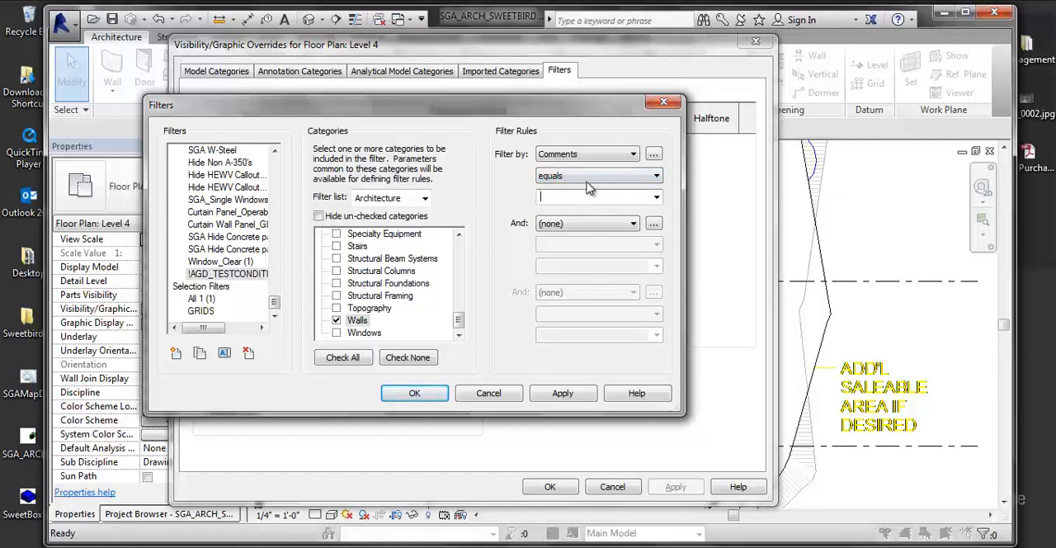
text(TST)
key(BackSpace)
key(BackSpace)
text(EST CONDITION)
click(584, 393)
click(415, 393)
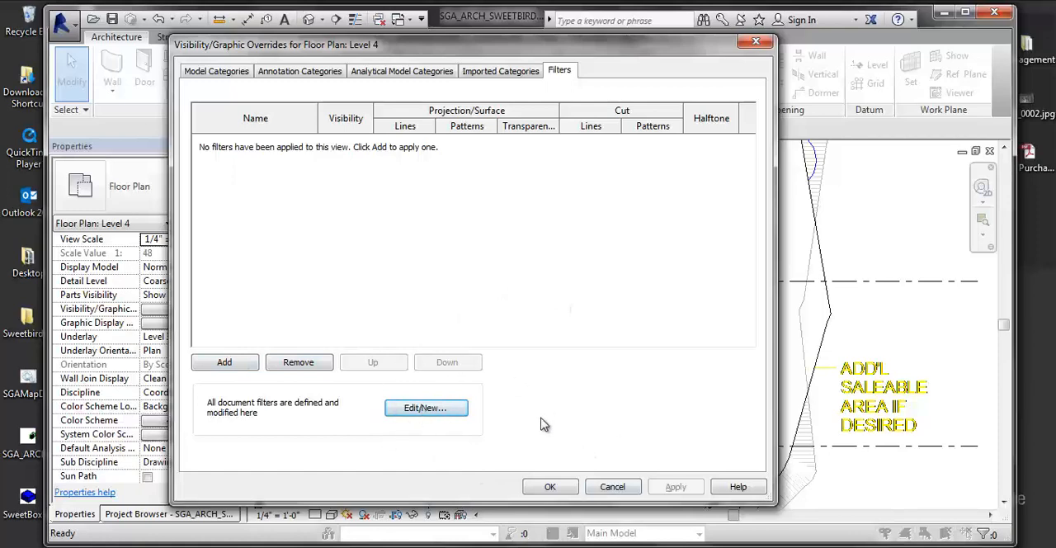
- Add the !AGD_TESTCONDITION filter to the Level 4 plan's Visibility/Graphic Overrides
click(228, 362)
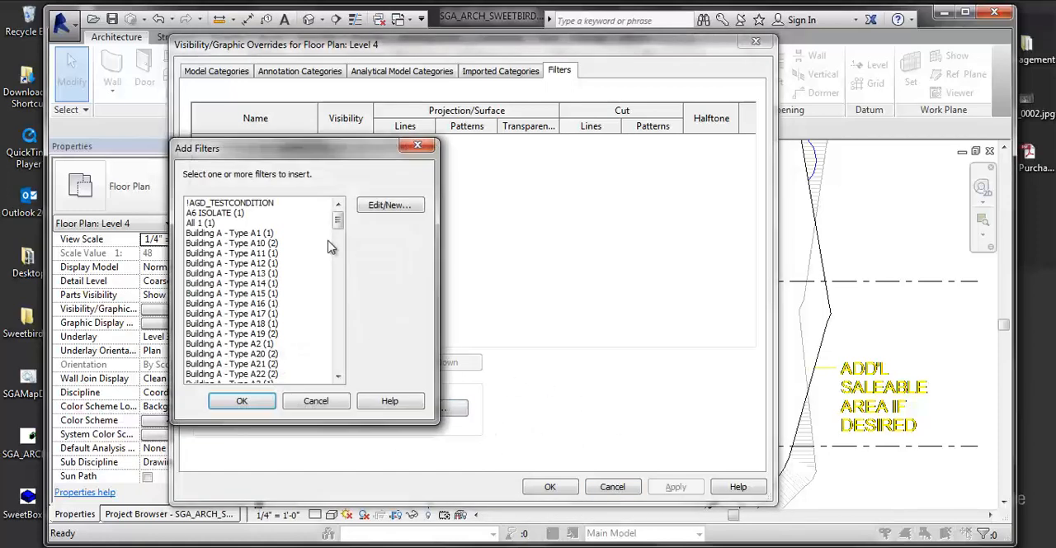
click(207, 203)
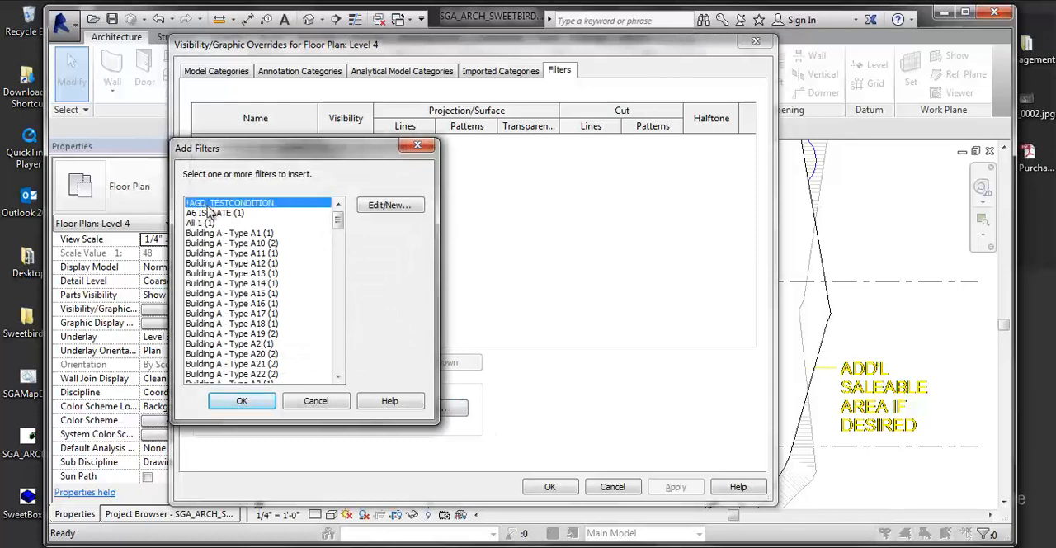
click(239, 402)
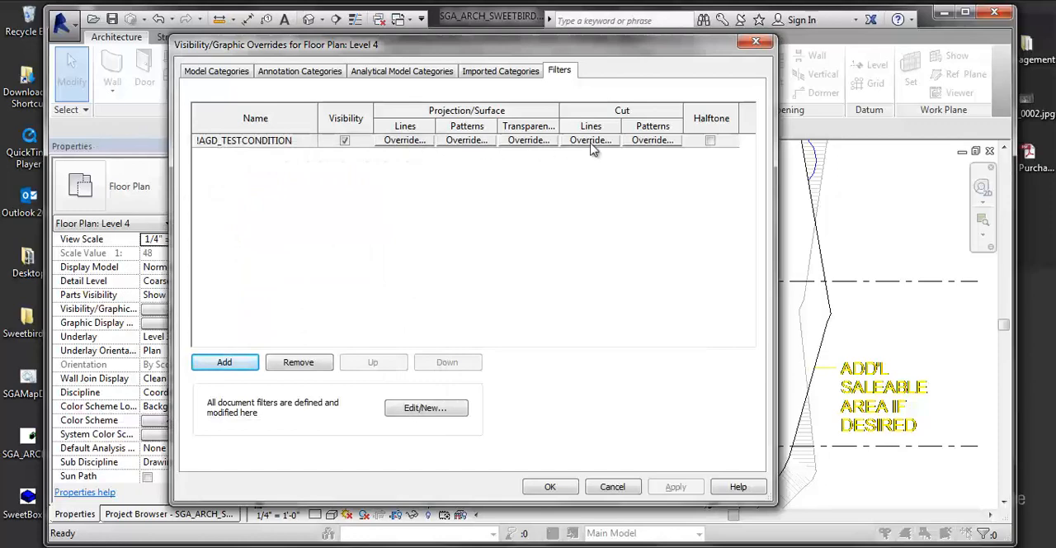
- Compare the Model Categories override columns with those of the added filter, and move the dialog aside to reveal the plan
click(231, 69)
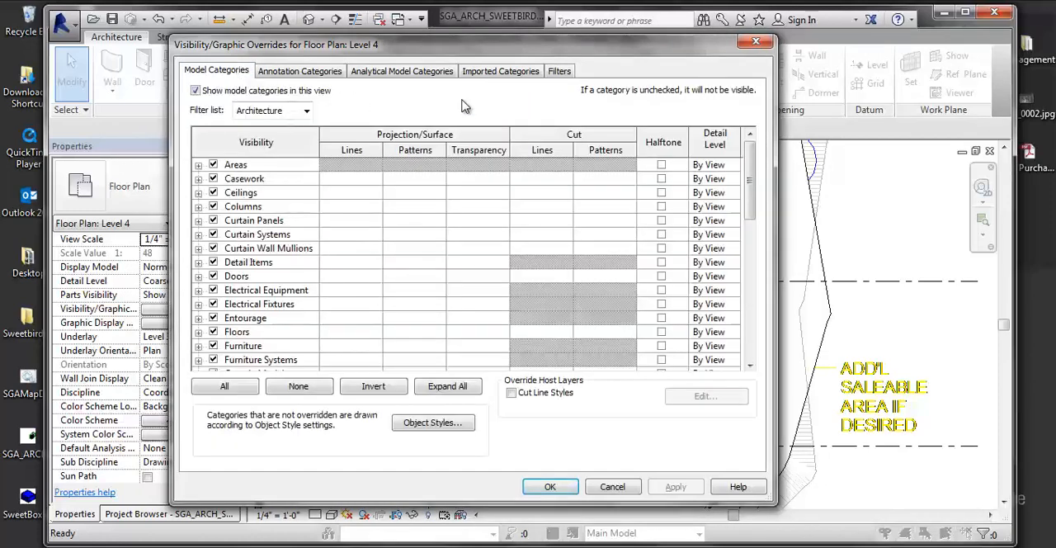
click(561, 72)
drag(554, 50, 689, 63)
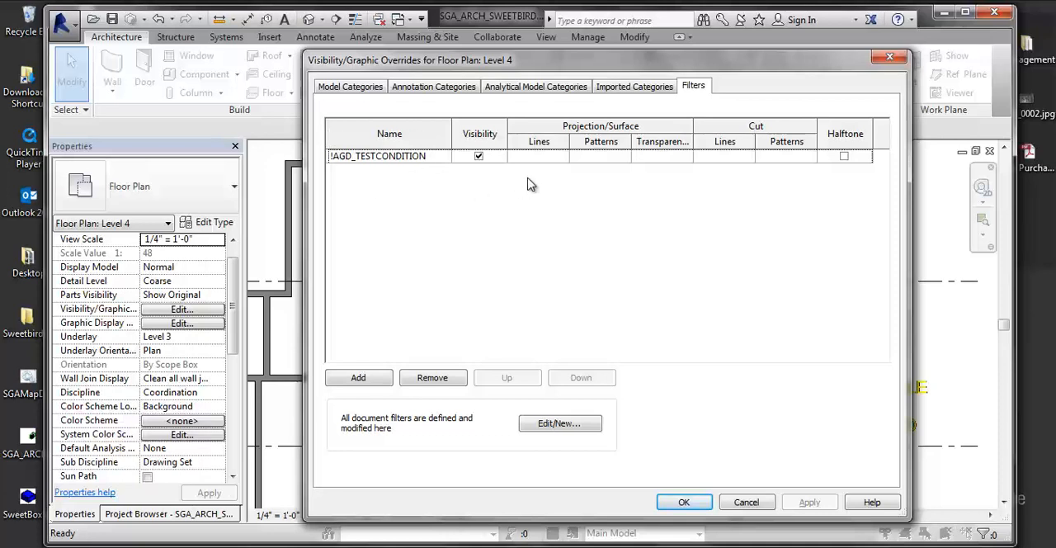
drag(587, 62, 670, 64)
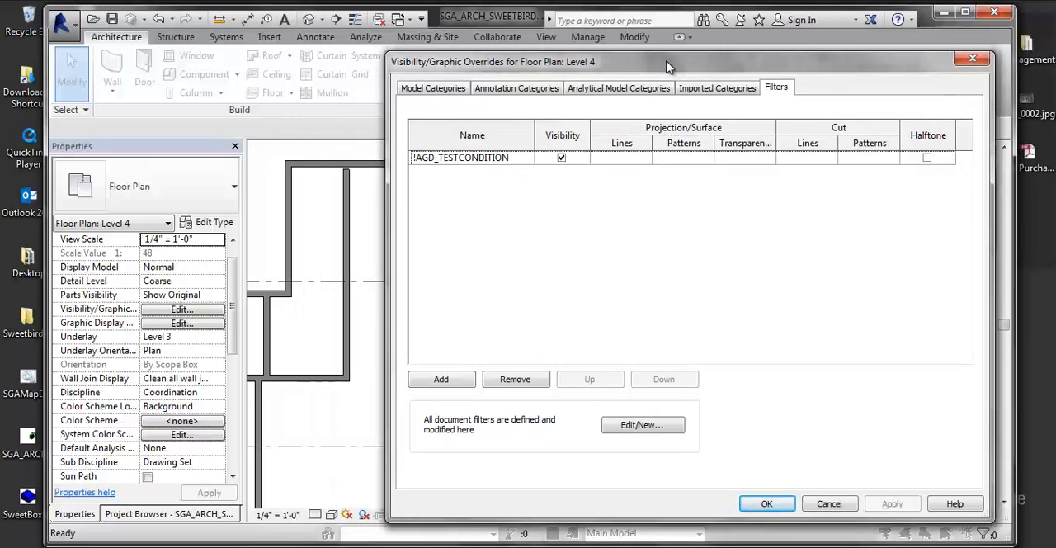
- Turn off visibility of the !AGD_TESTCONDITION filter and accept the Level 4 plan's overrides
click(562, 158)
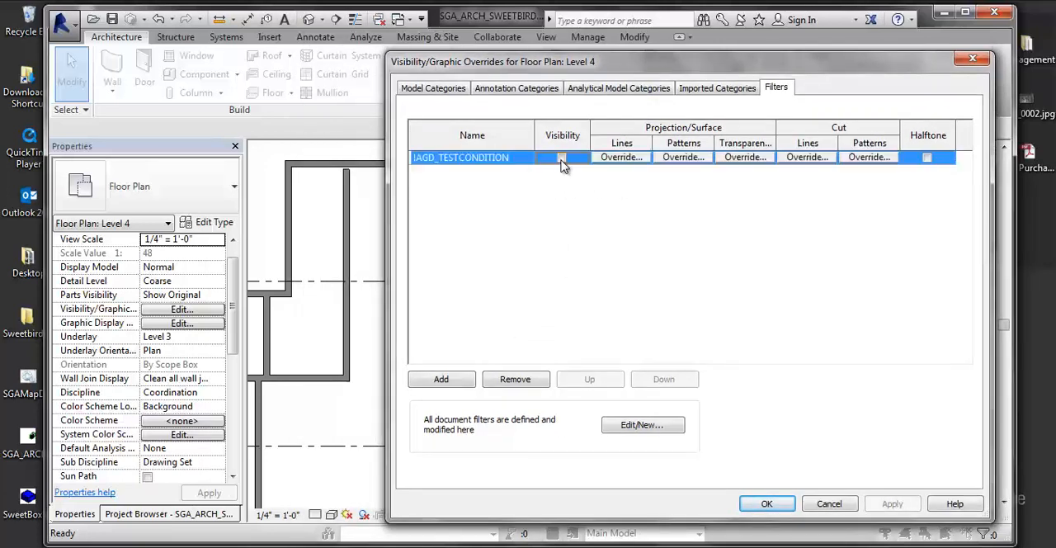
click(766, 503)
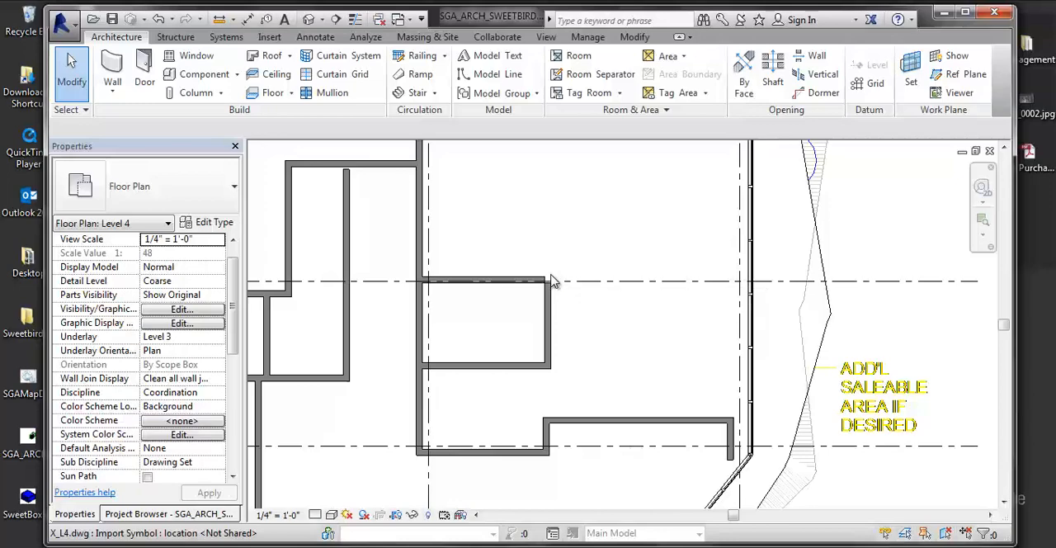
- Turn the !AGD_TESTCONDITION filter's visibility back on, enable its Halftone override and accept the changes for the Level 4 plan
key(v)
key(v)
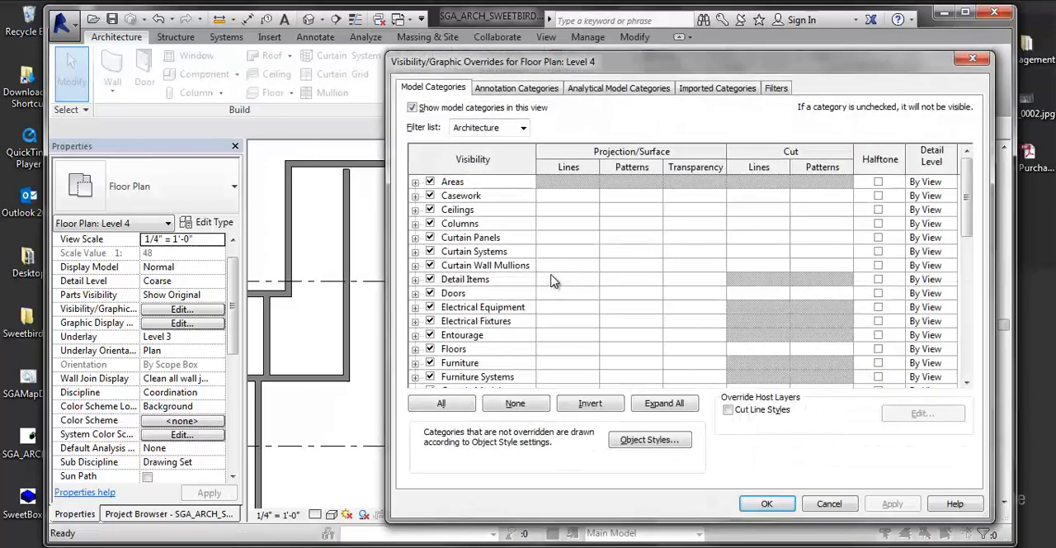
click(785, 89)
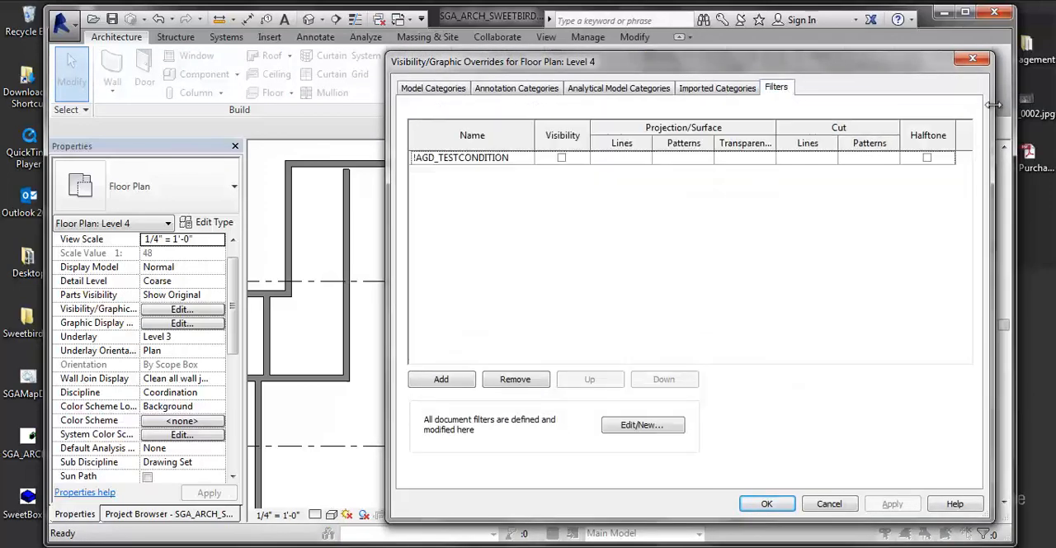
click(562, 157)
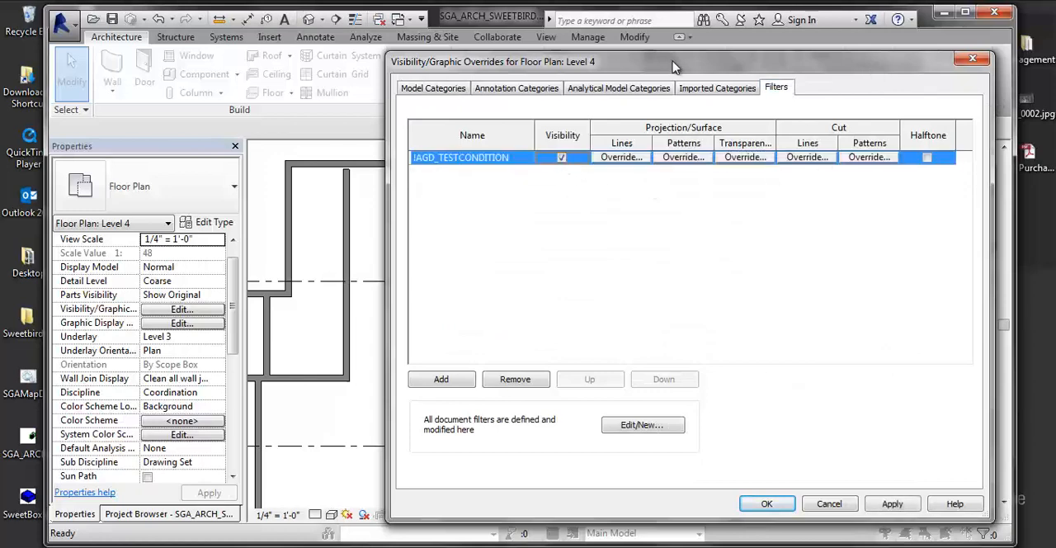
drag(673, 66, 502, 71)
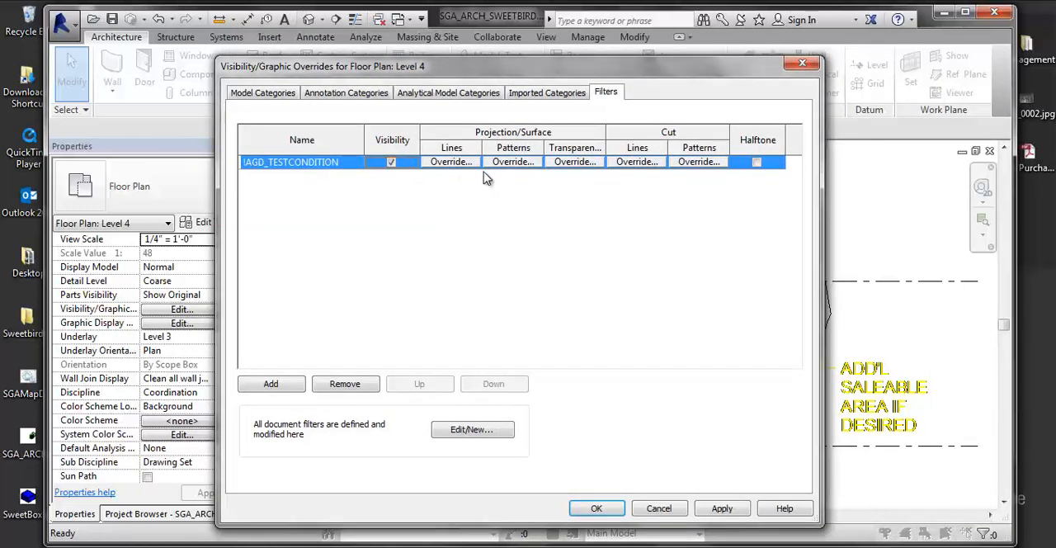
click(757, 162)
click(733, 509)
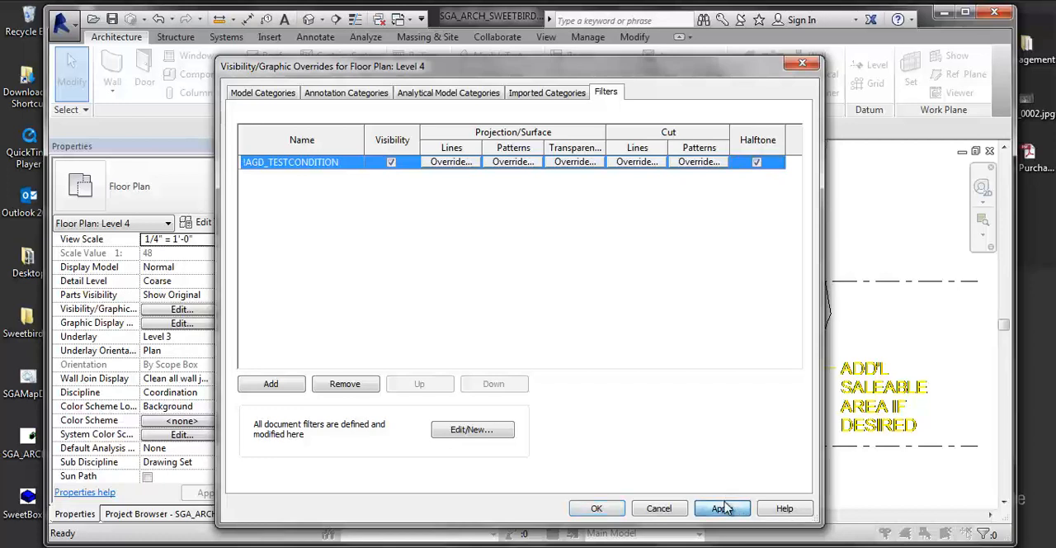
click(597, 508)
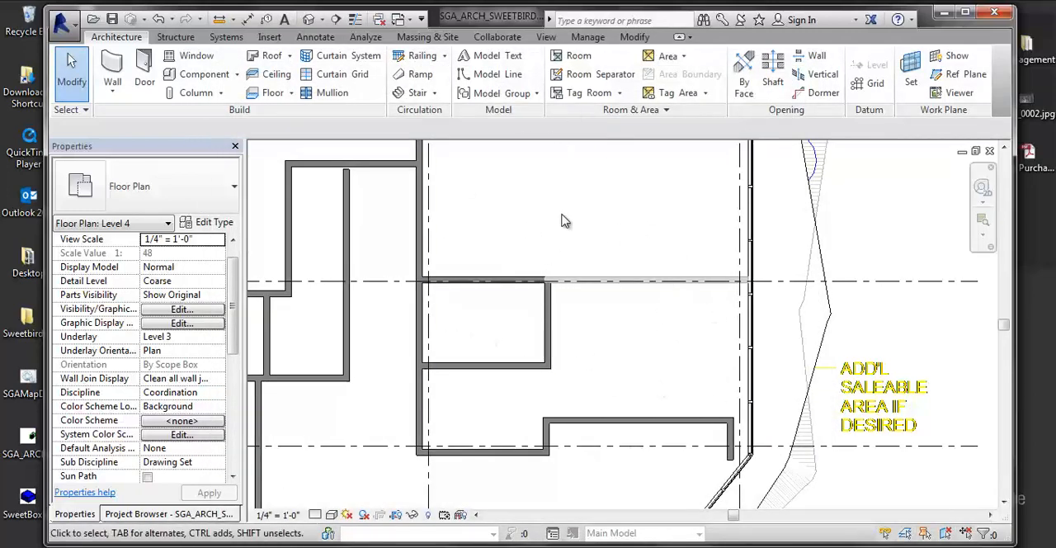
- Set the Comments parameter of the 18" concrete core's east wall to TEST CONDITION
middle_drag(637, 398, 754, 388)
middle_drag(542, 371, 645, 384)
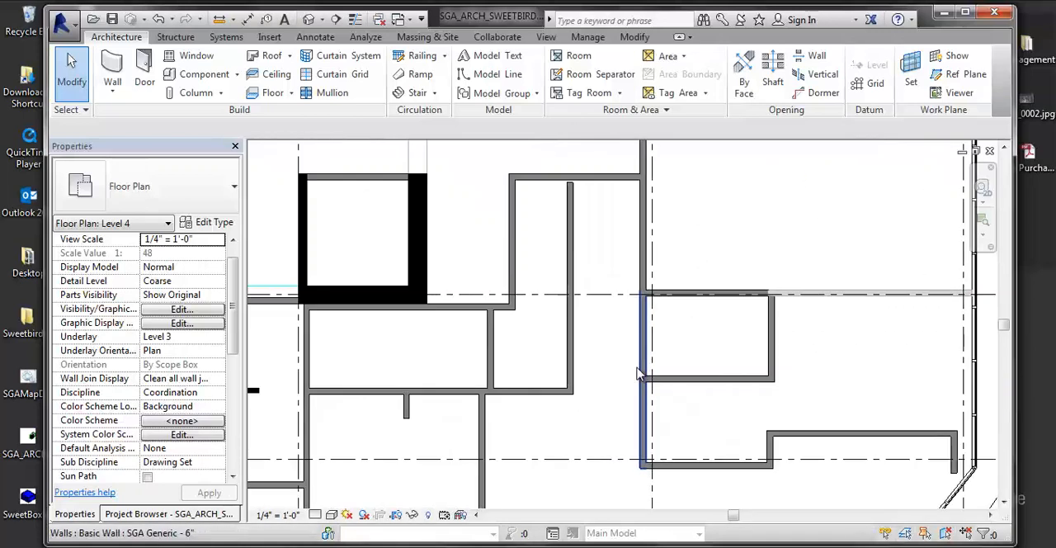
click(828, 294)
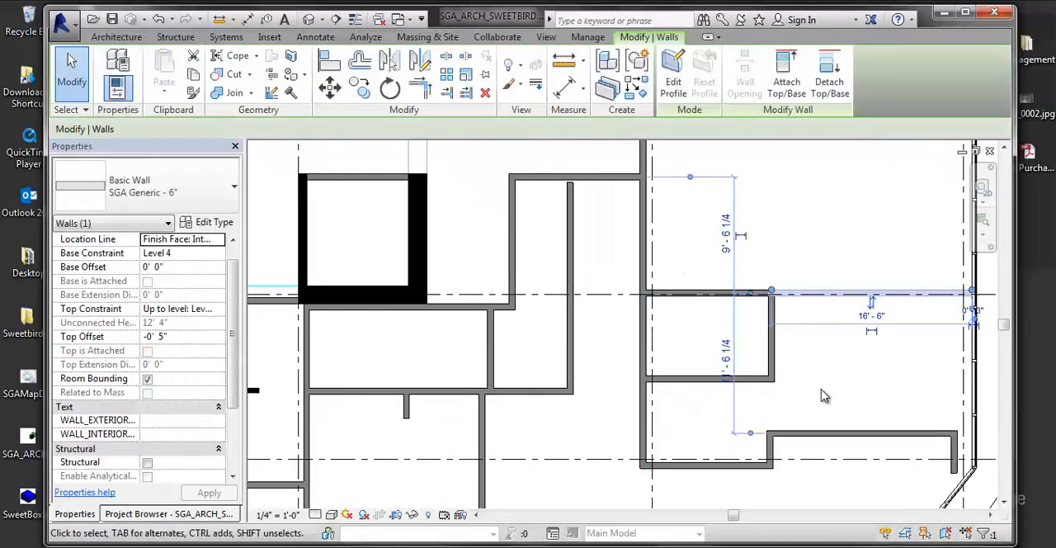
key(Escape)
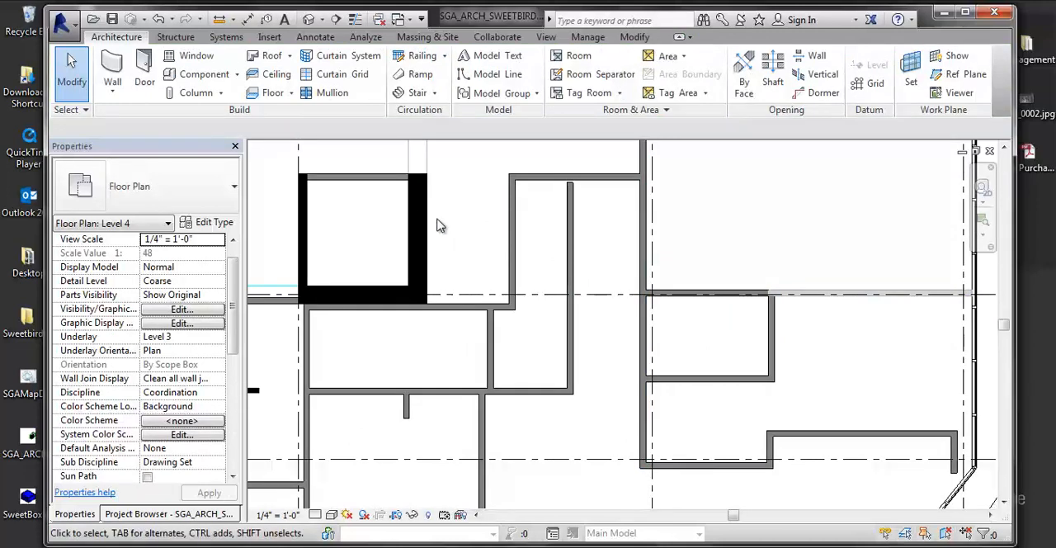
click(423, 239)
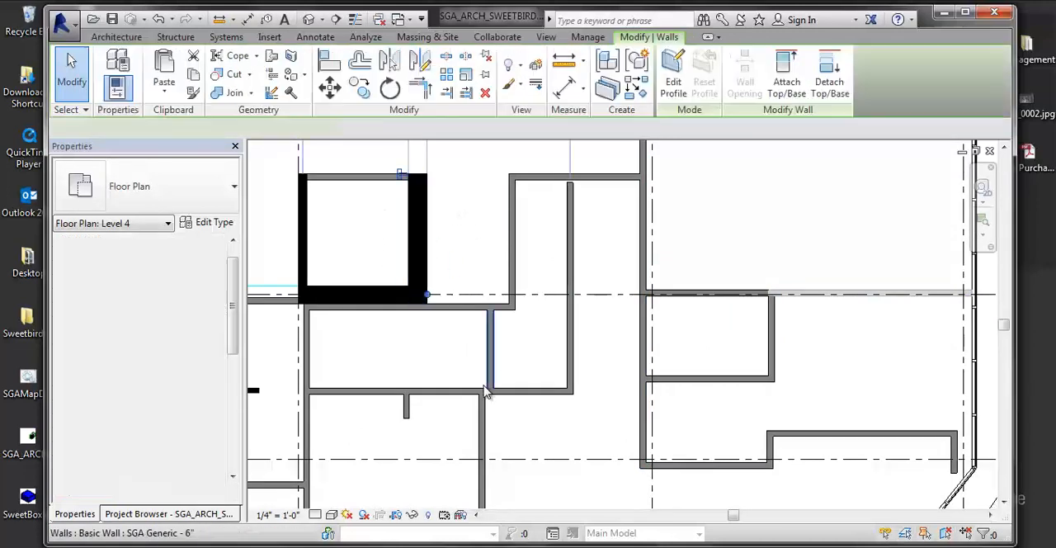
middle_drag(441, 373, 484, 363)
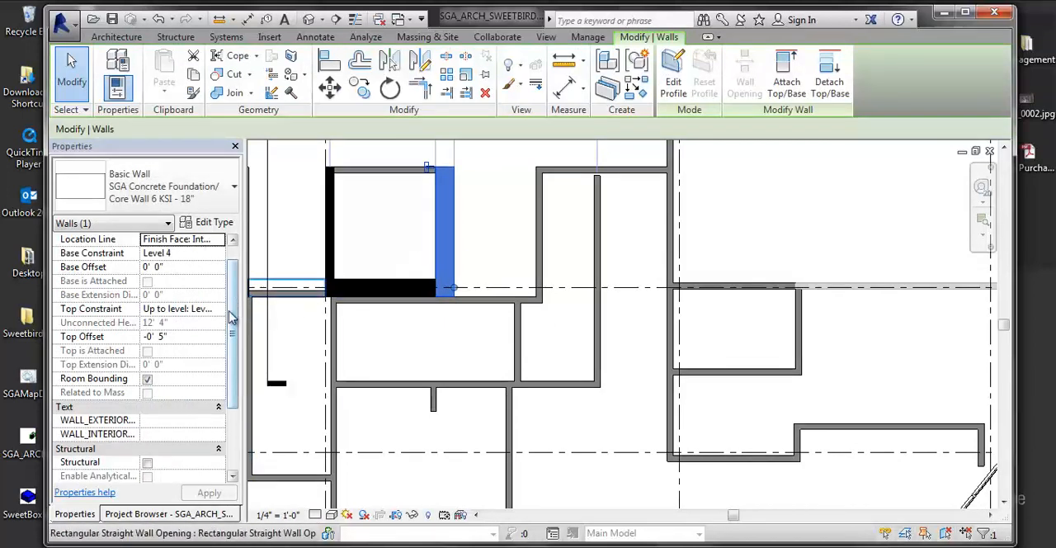
drag(231, 324, 234, 383)
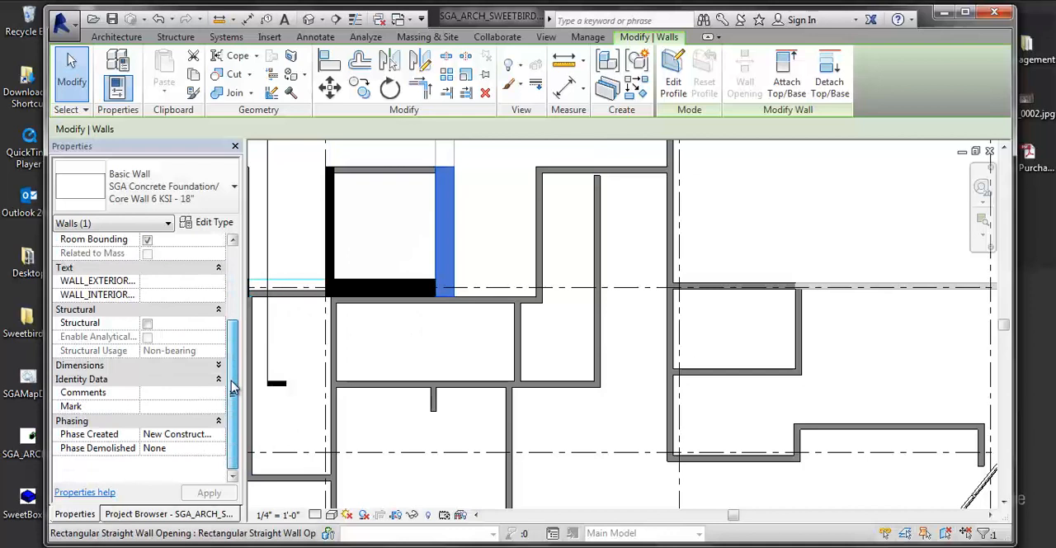
click(147, 394)
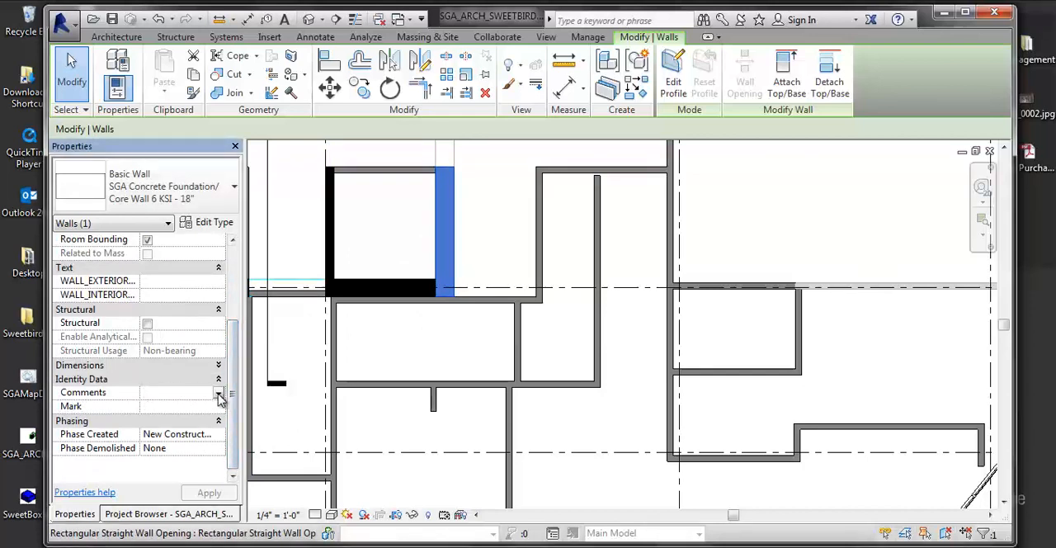
click(219, 395)
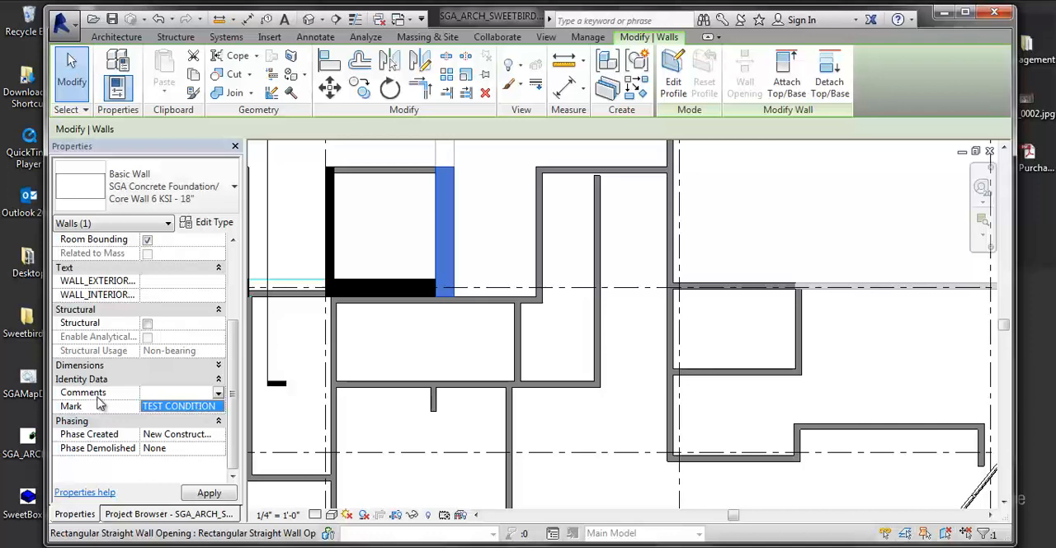
click(202, 409)
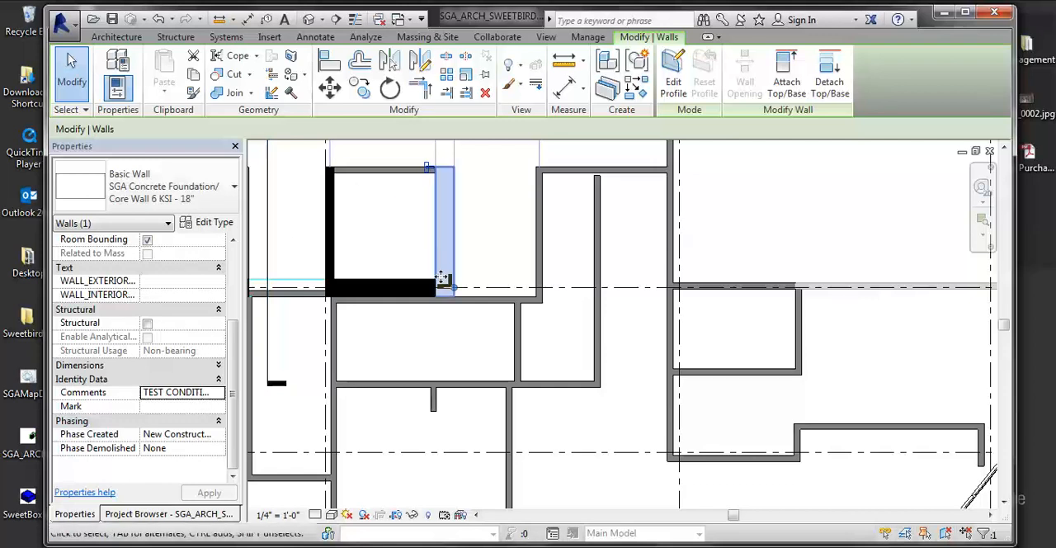
click(467, 332)
middle_drag(459, 214, 444, 237)
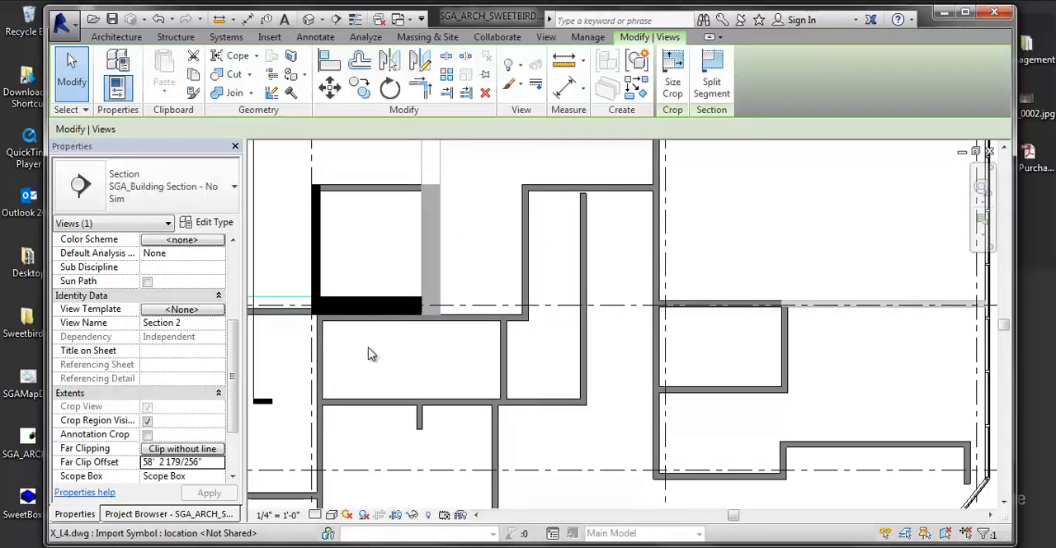
- Override the !AGD_TESTCONDITION filter's projection lines in the Level 4 plan with weight 5 and the color Red
key(v)
key(g)
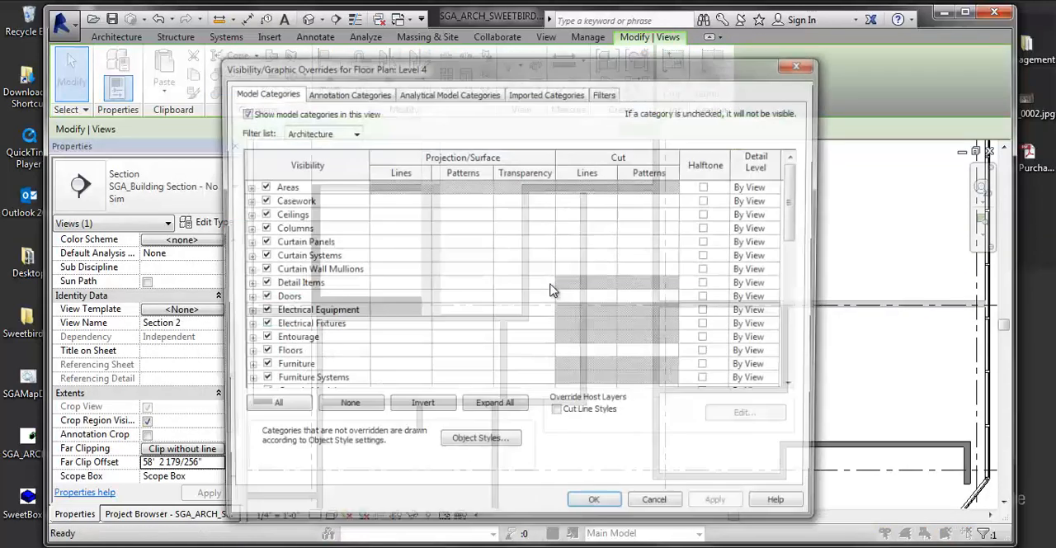
click(607, 93)
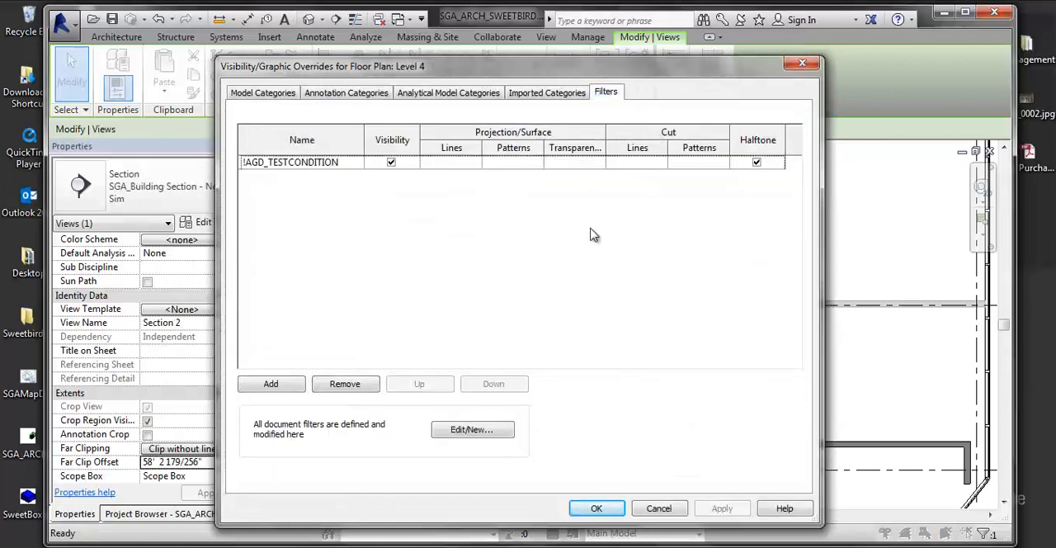
click(264, 94)
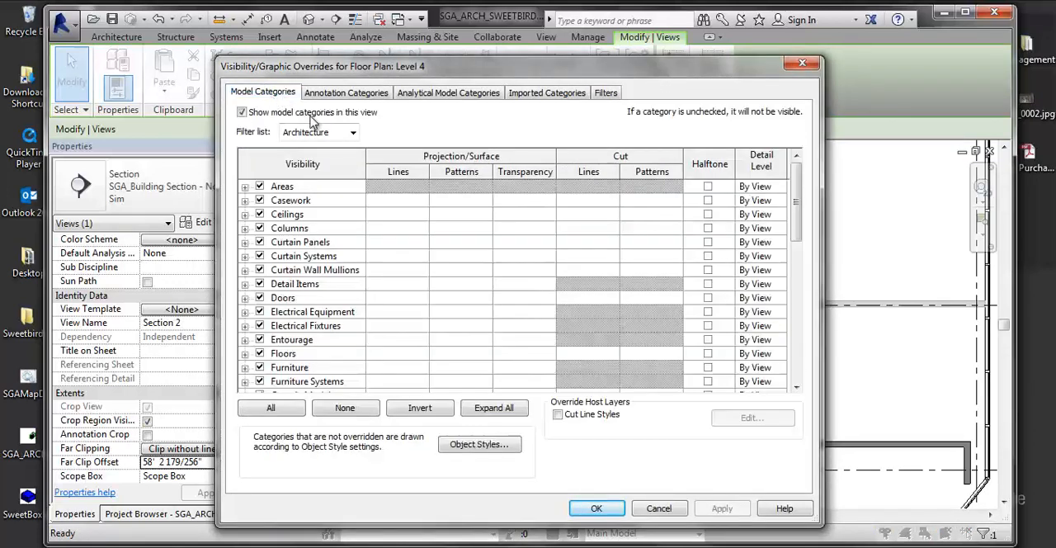
click(607, 93)
click(470, 163)
click(474, 164)
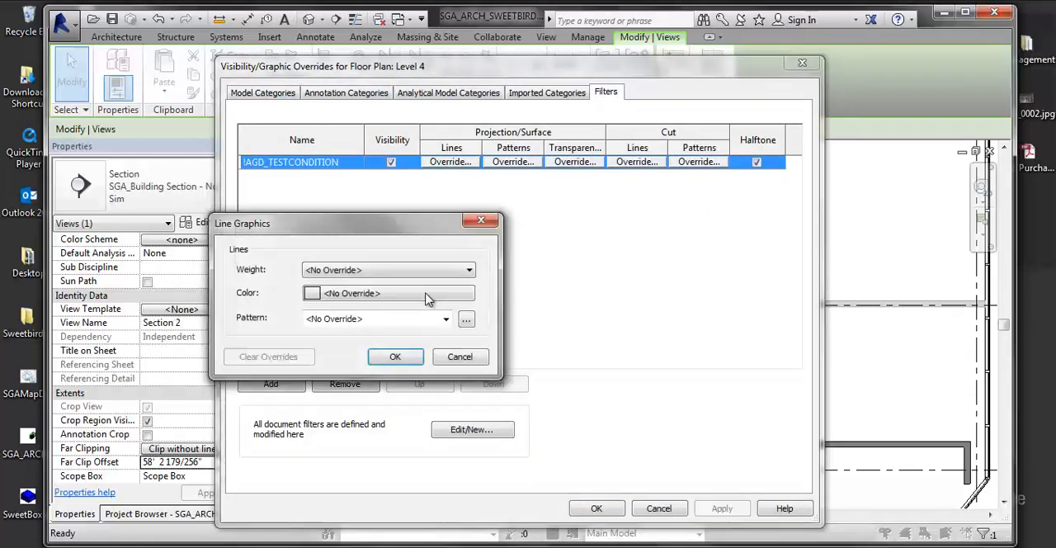
click(348, 278)
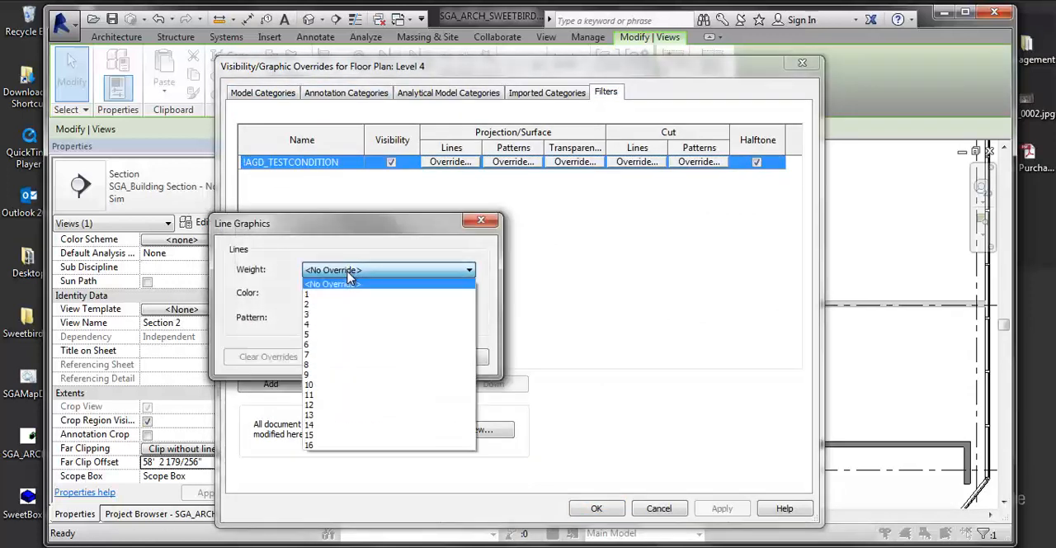
click(316, 340)
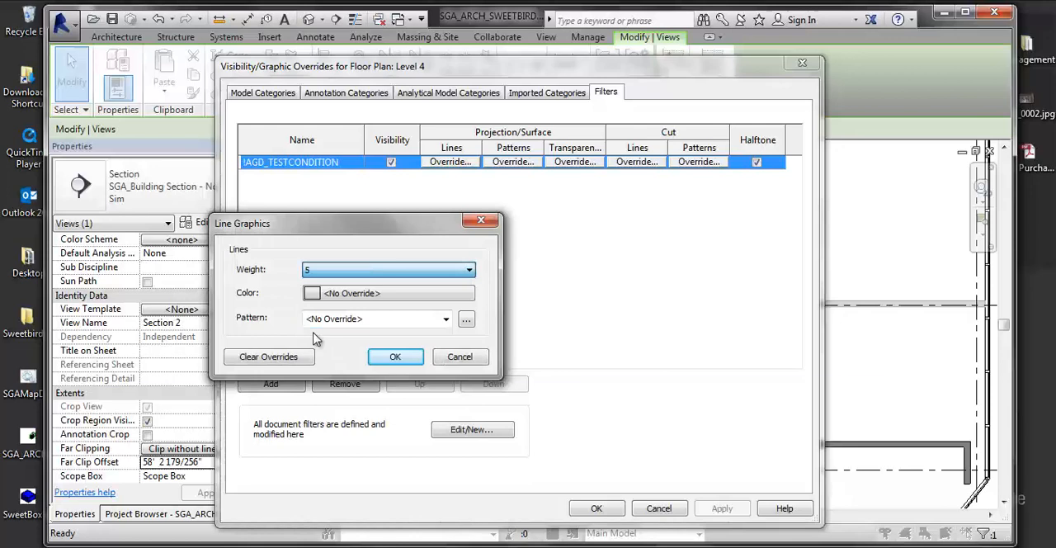
click(334, 294)
click(216, 313)
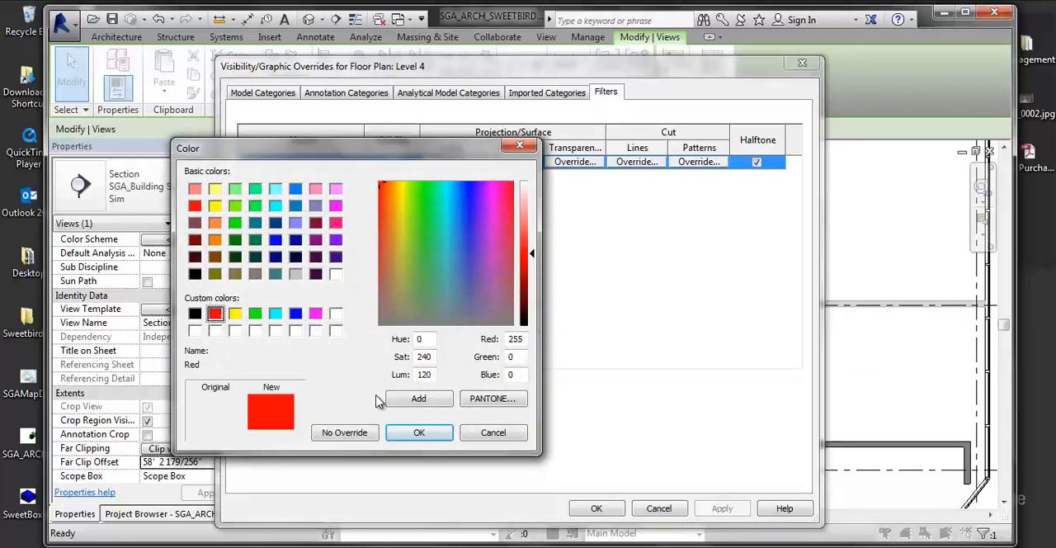
click(419, 432)
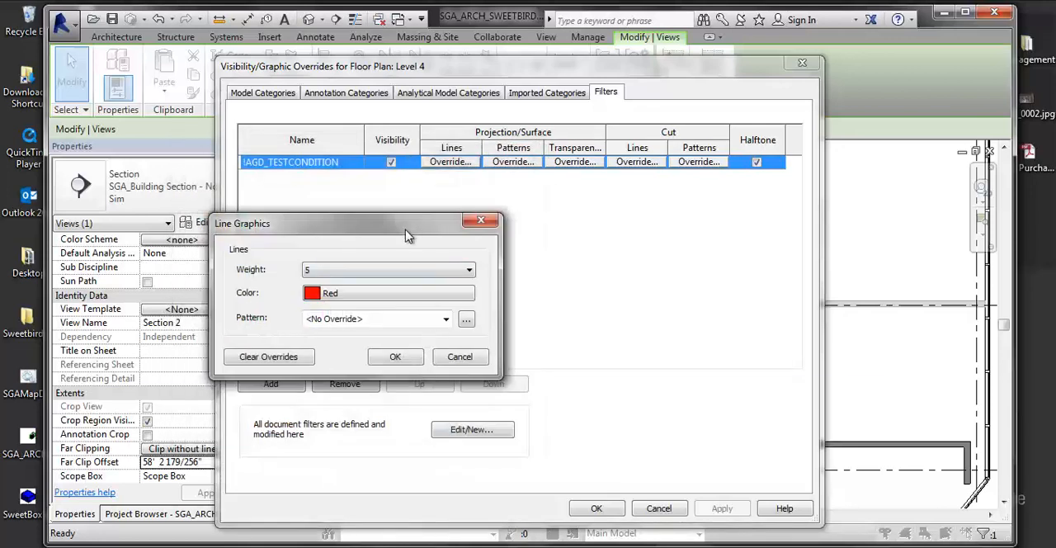
- Set the filter's projection line pattern to Demolished and accept the line graphics
drag(404, 225, 513, 198)
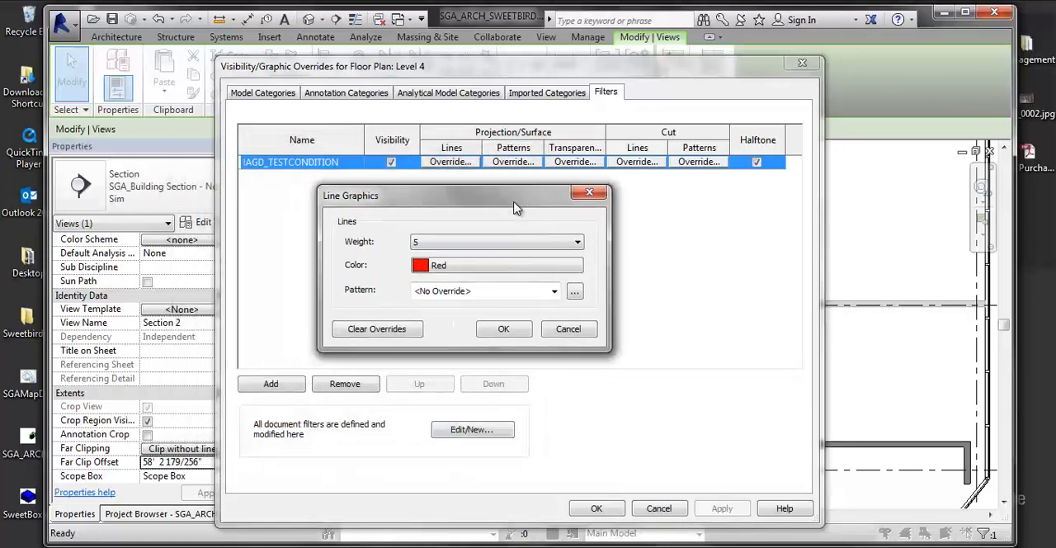
click(467, 292)
click(475, 269)
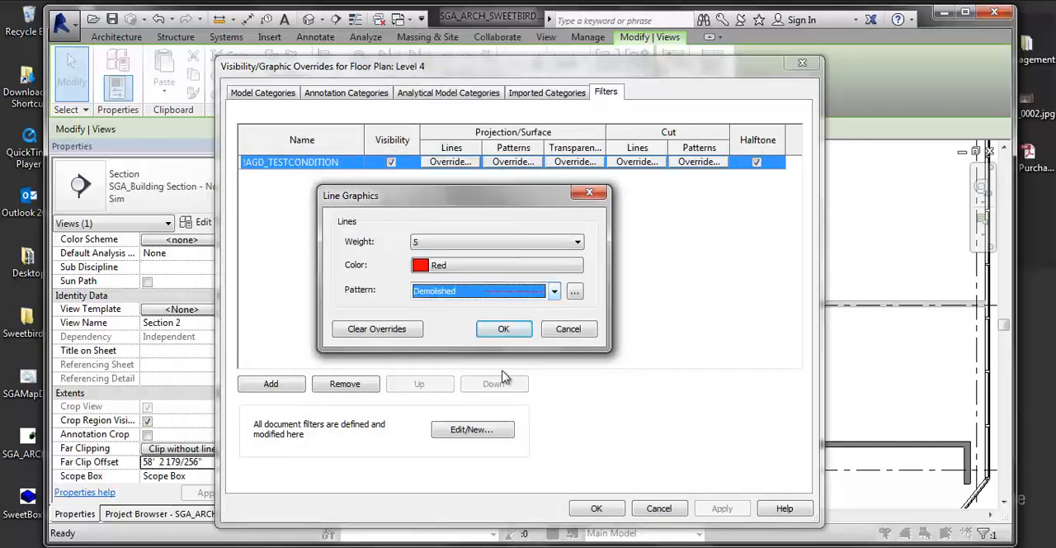
click(506, 328)
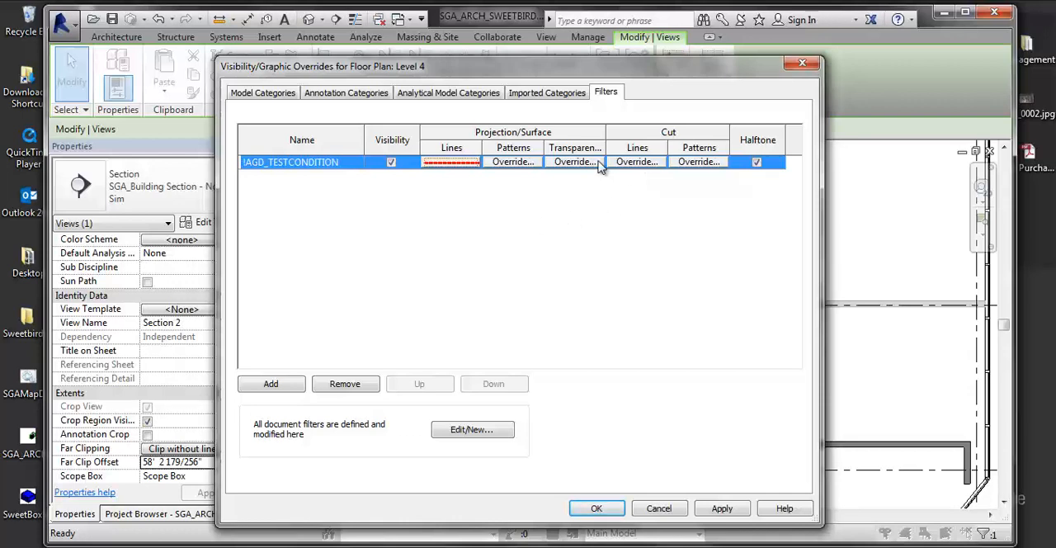
- Override the filter's cut lines with weight 5, the color Red and the Center 5/8" pattern, and apply the overrides
click(636, 162)
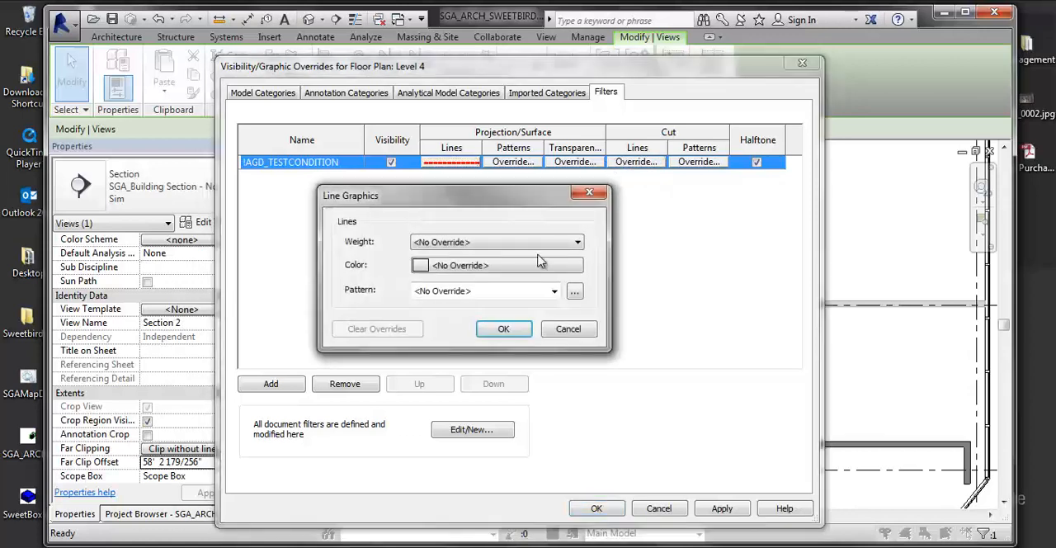
click(485, 242)
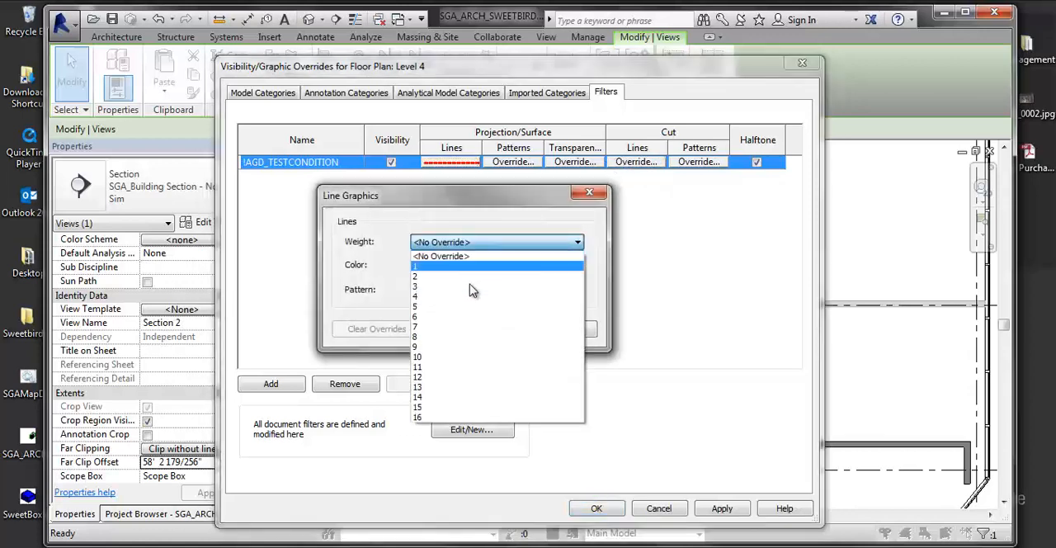
click(419, 306)
click(515, 266)
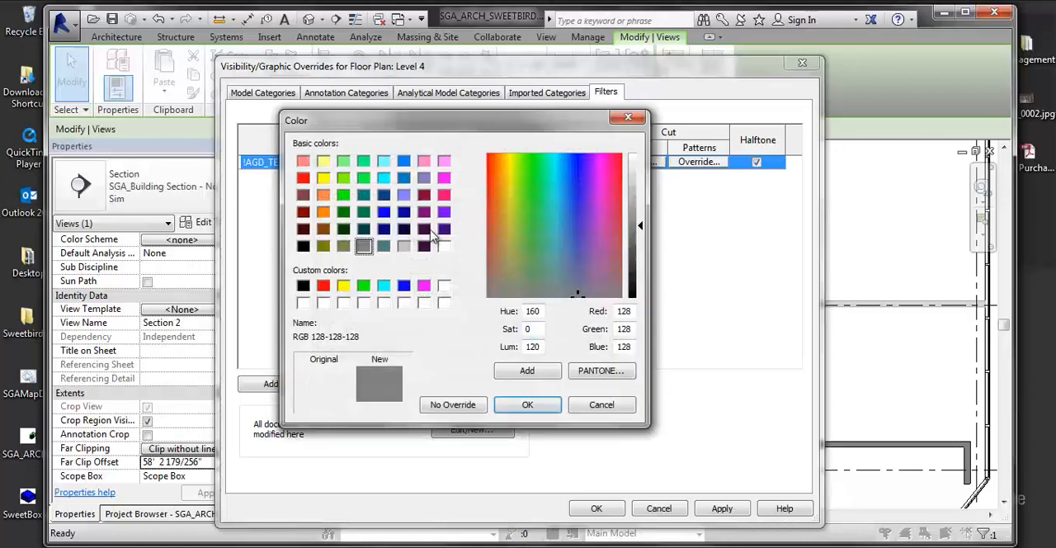
click(304, 178)
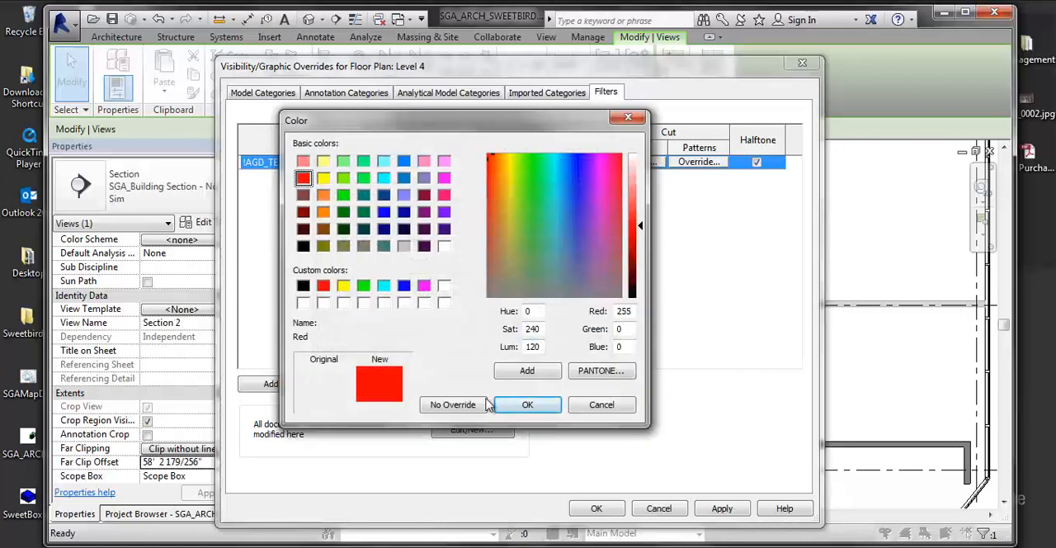
click(531, 404)
click(485, 296)
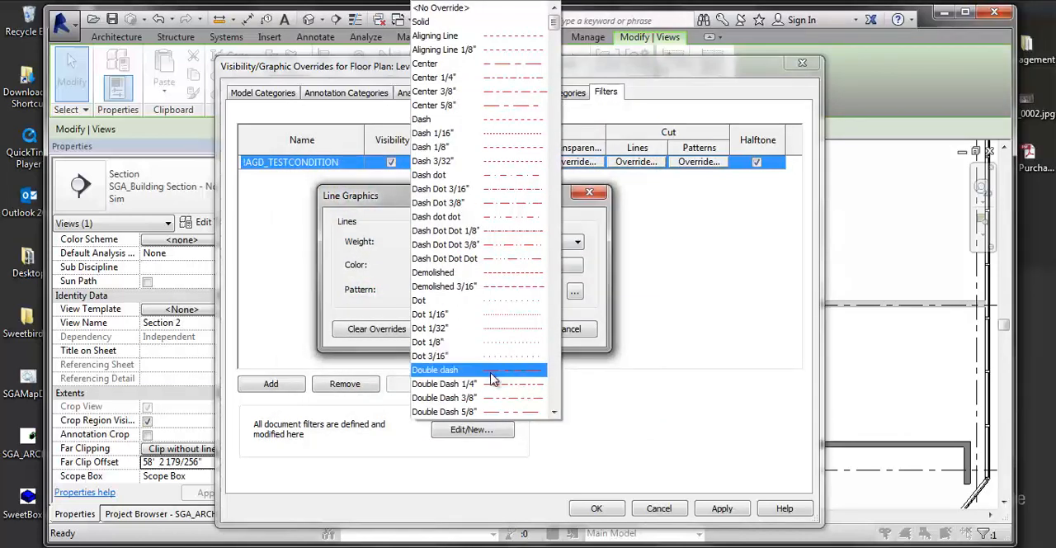
click(523, 105)
click(500, 328)
click(722, 509)
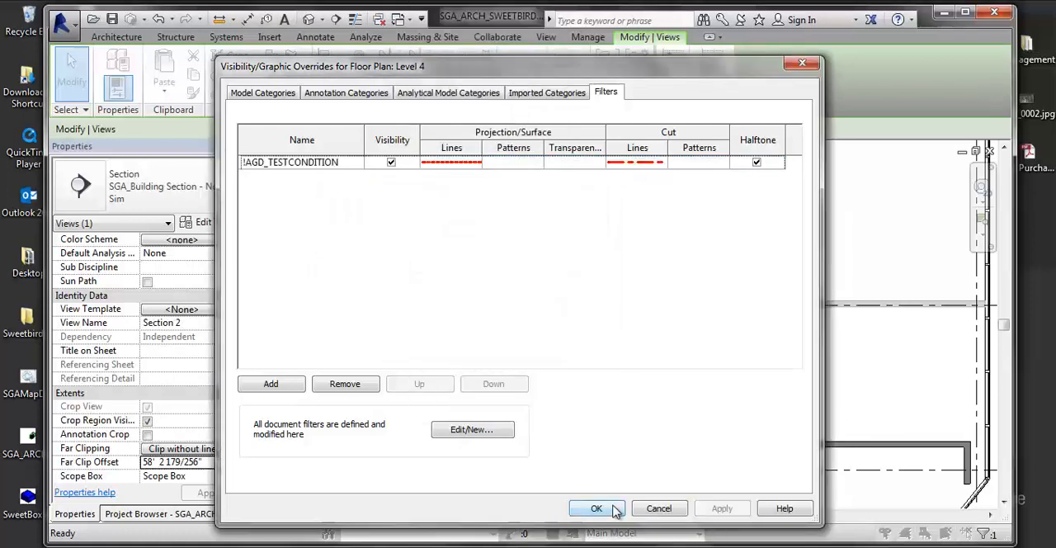
- Accept the filter overrides and inspect the TEST CONDITION wall's line graphics and halftone in the Level 4 plan
click(596, 508)
scroll(719, 245, up, 5)
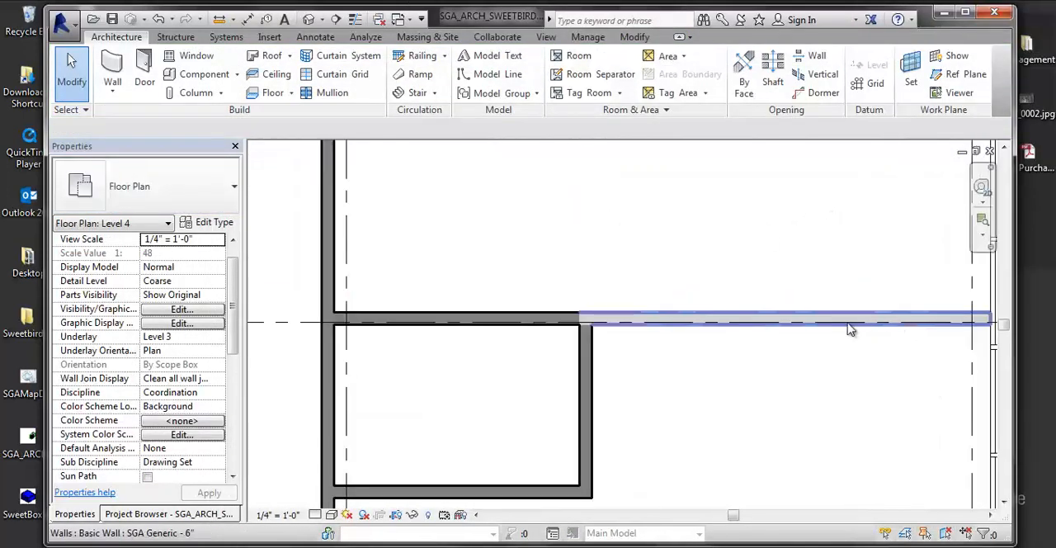
middle_drag(889, 364, 787, 356)
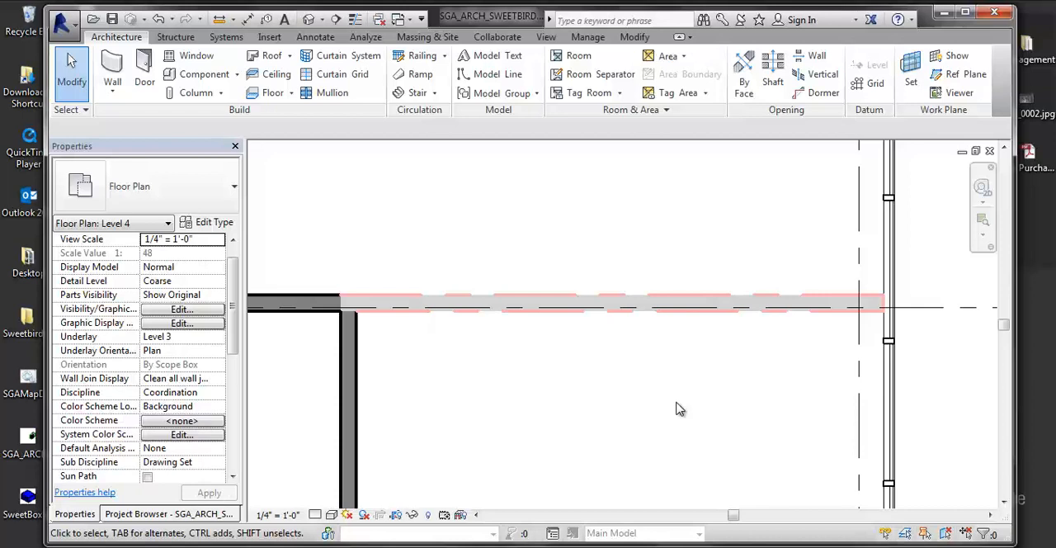
middle_drag(684, 247, 681, 250)
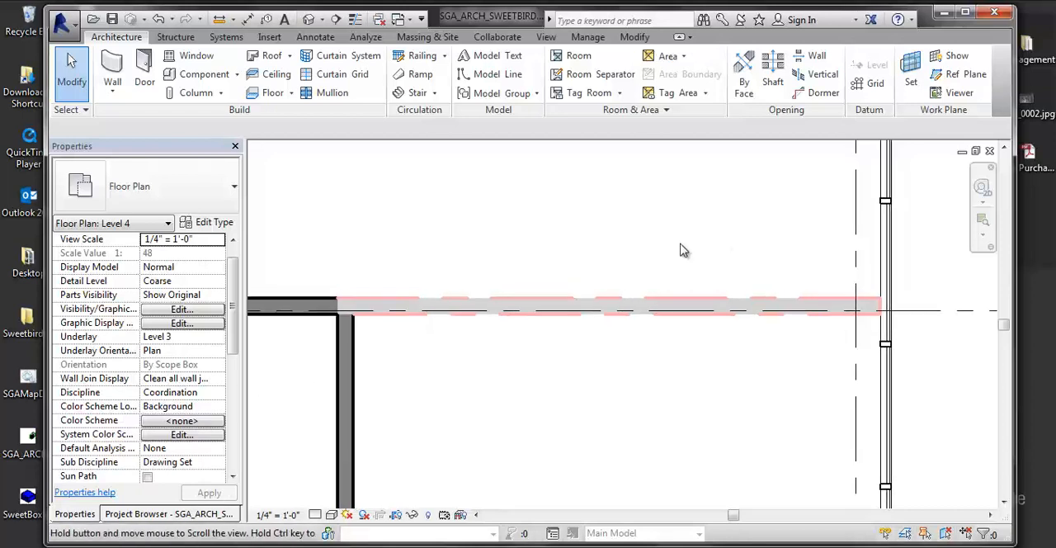
scroll(682, 250, down, 2)
scroll(838, 318, down, 3)
middle_drag(841, 332, 690, 339)
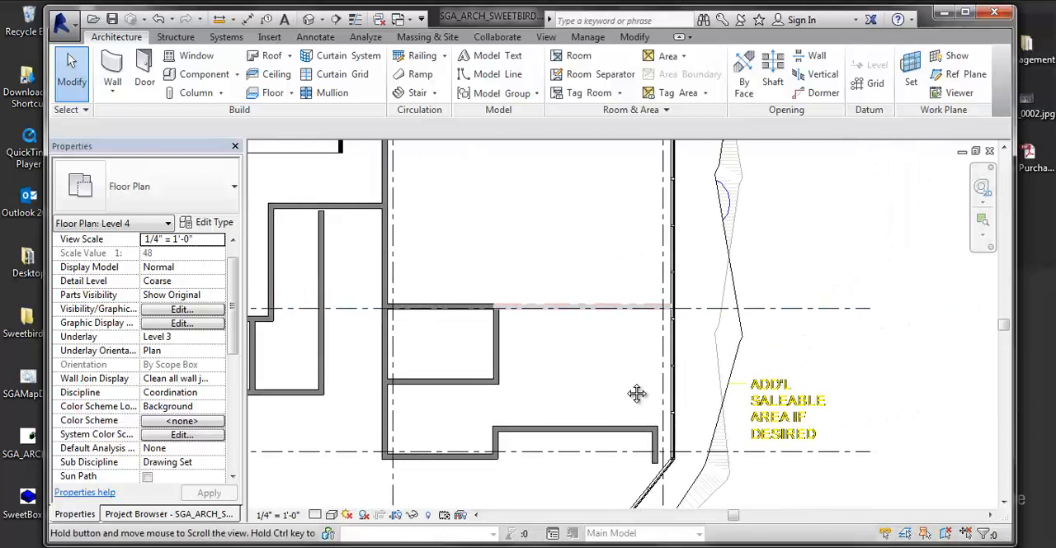
middle_drag(636, 393, 664, 392)
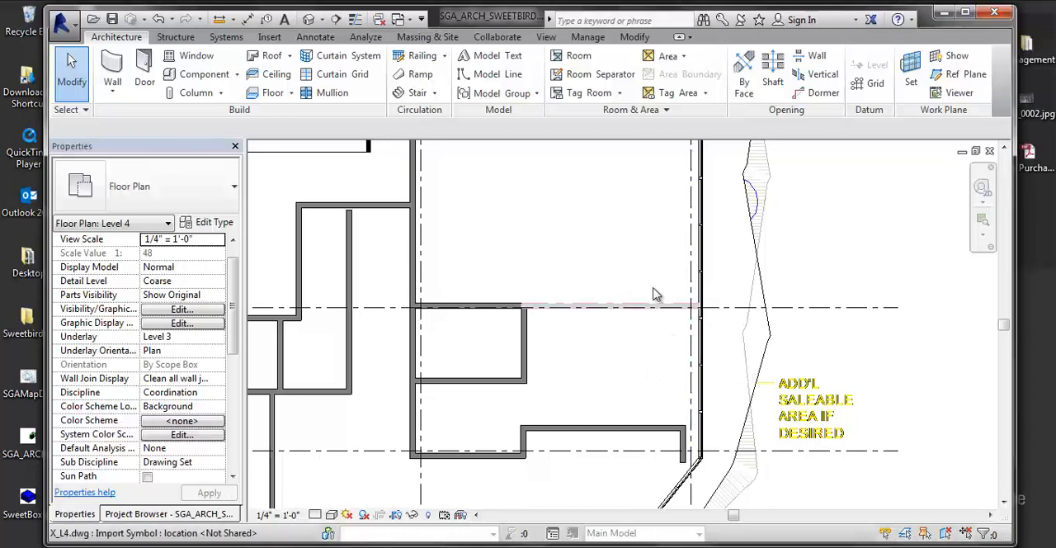
scroll(712, 323, up, 4)
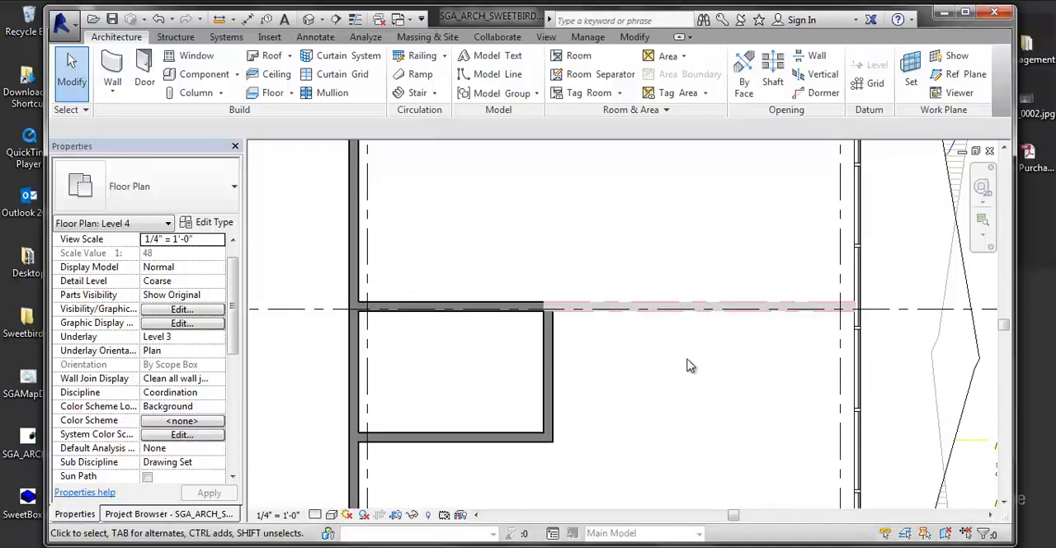
- Examine the filtered walls around the core and the eastern units across the Level 4 plan
scroll(719, 346, down, 4)
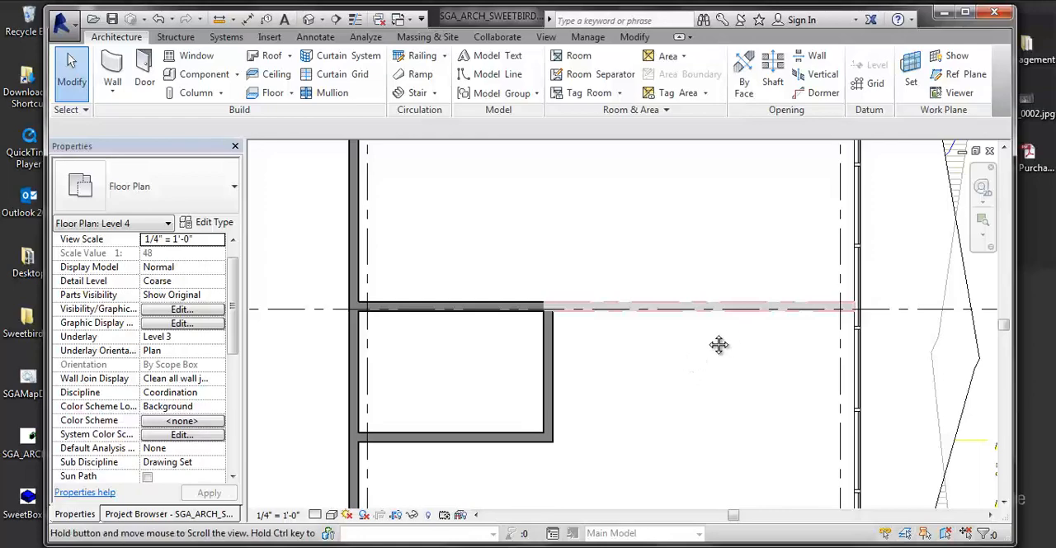
scroll(544, 360, down, 3)
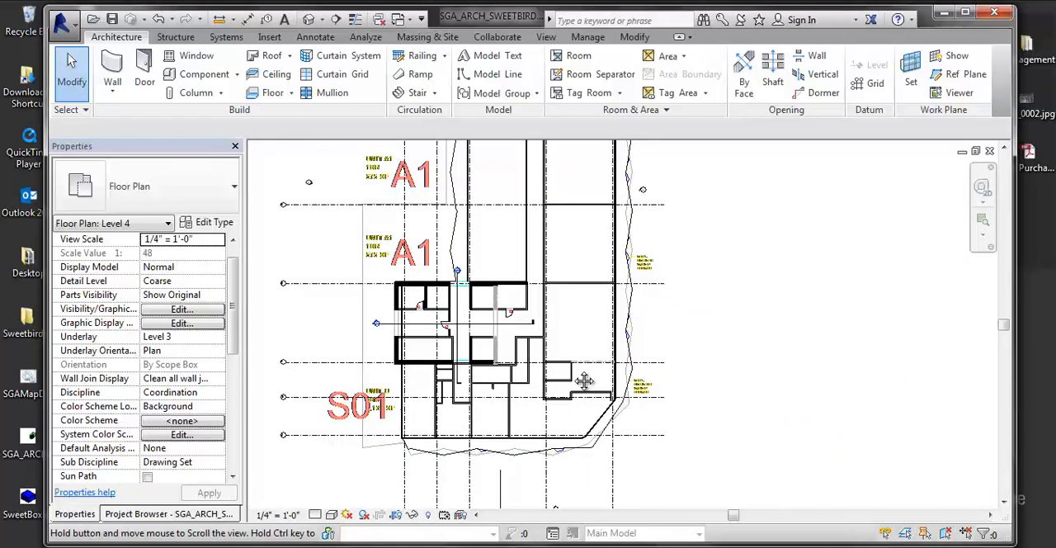
scroll(632, 377, up, 5)
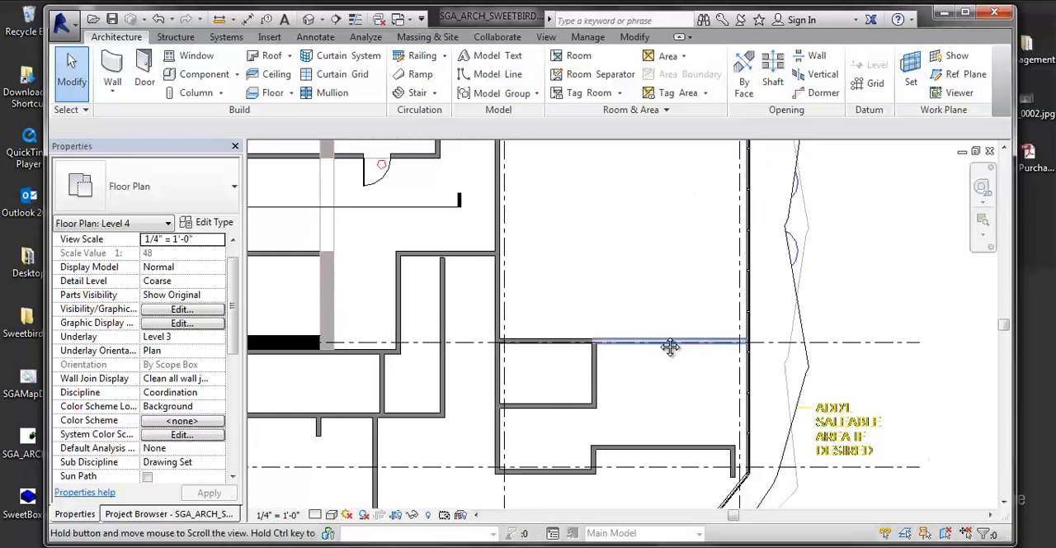
scroll(635, 317, down, 3)
scroll(620, 304, down, 2)
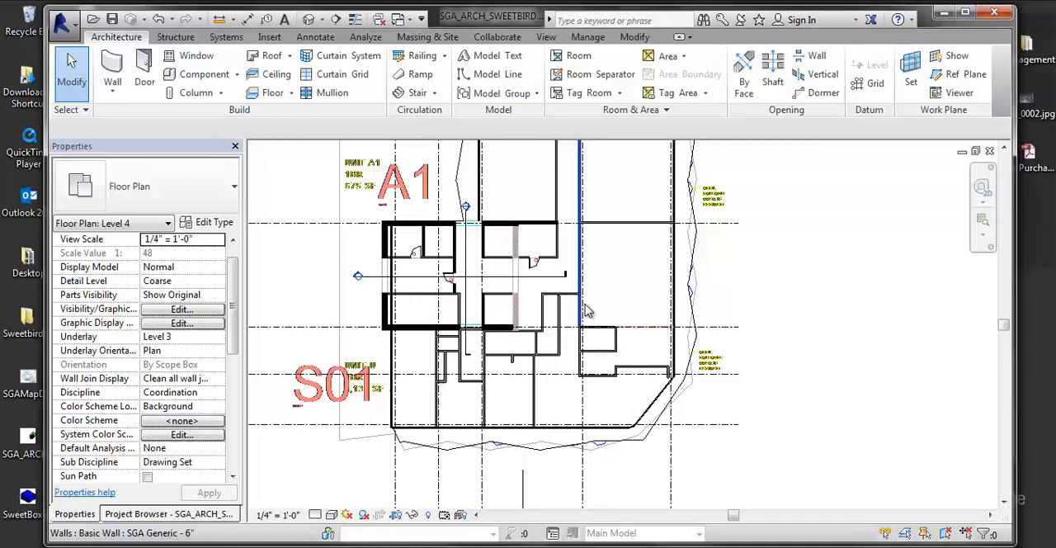
middle_drag(638, 312, 568, 378)
scroll(568, 378, down, 1)
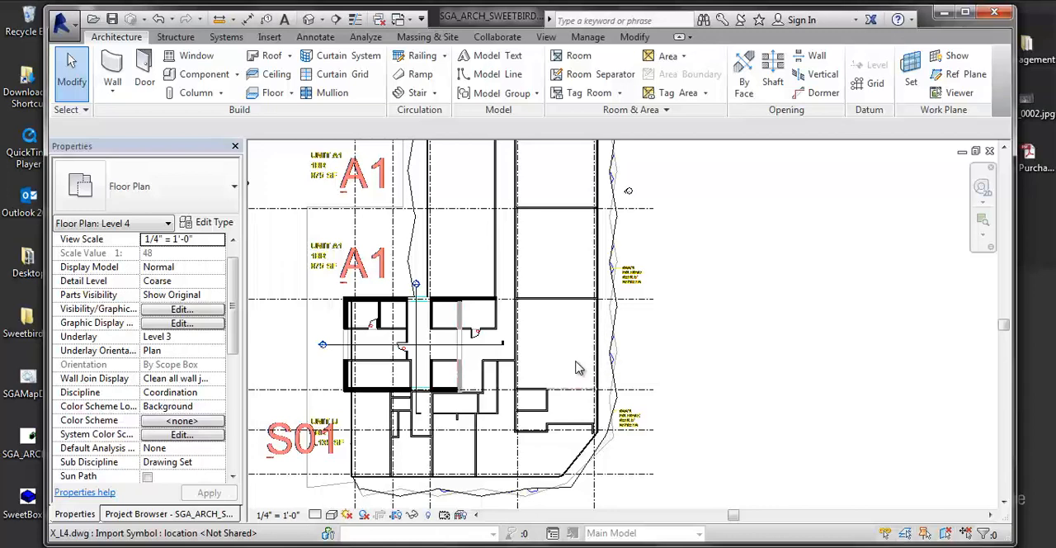
scroll(614, 349, up, 1)
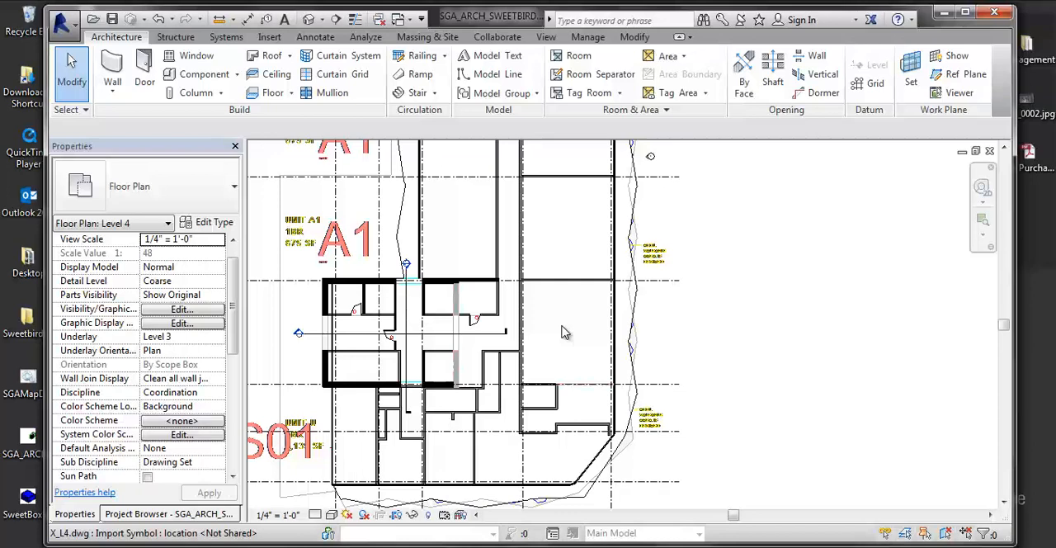
scroll(535, 366, down, 3)
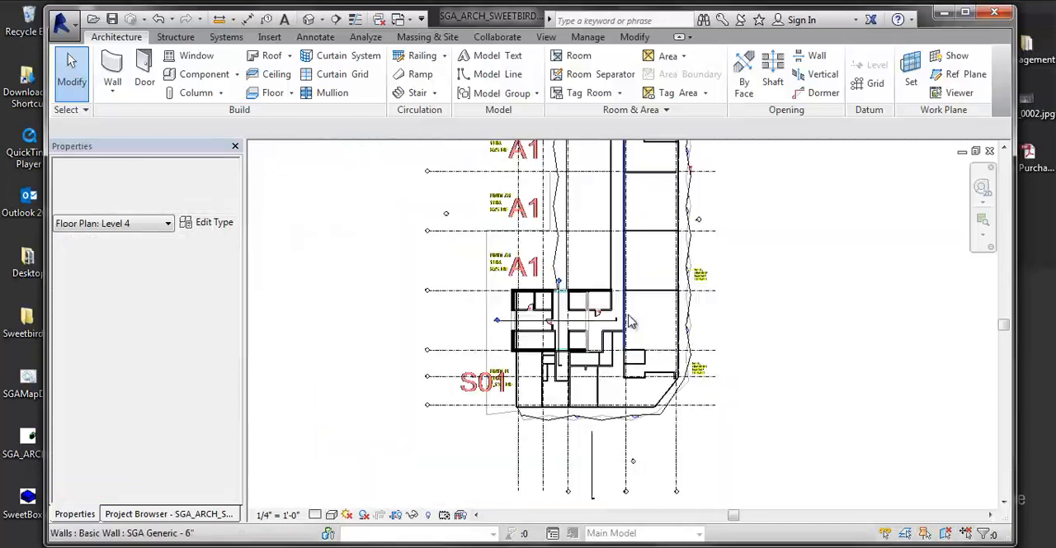
middle_drag(627, 318, 588, 386)
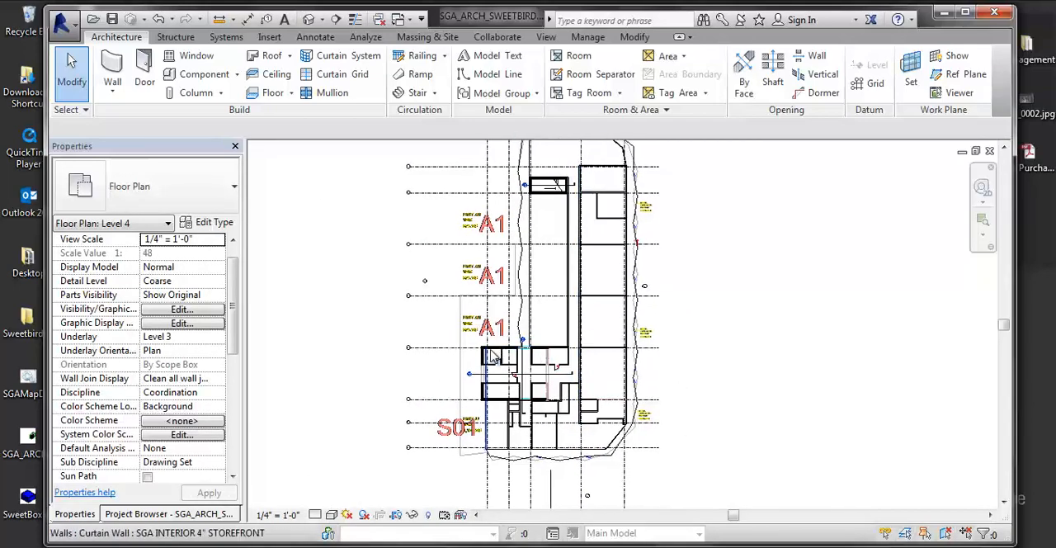
middle_drag(504, 353, 501, 322)
scroll(502, 321, up, 4)
middle_drag(620, 245, 414, 338)
scroll(389, 334, up, 1)
scroll(388, 334, down, 1)
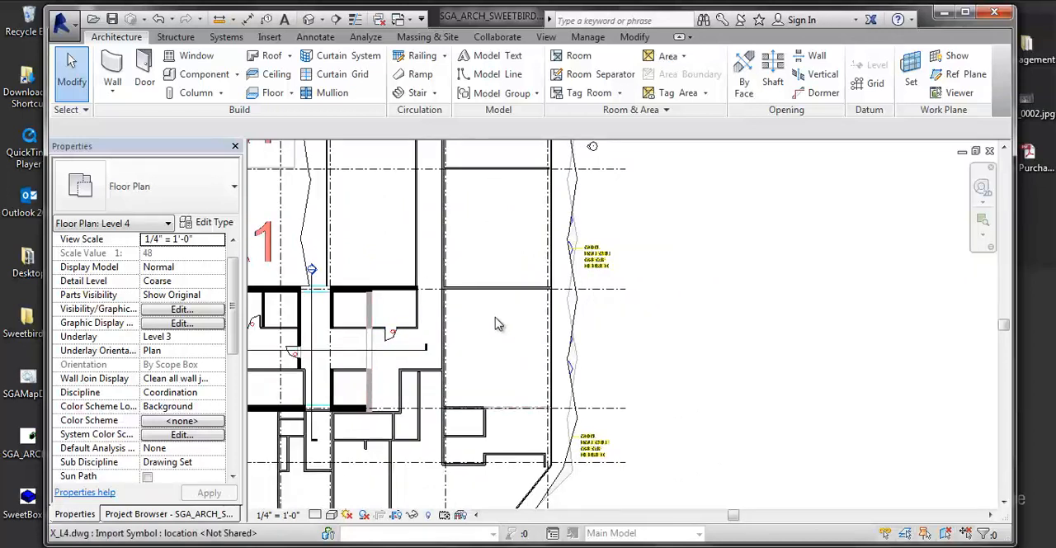
middle_drag(462, 368, 463, 420)
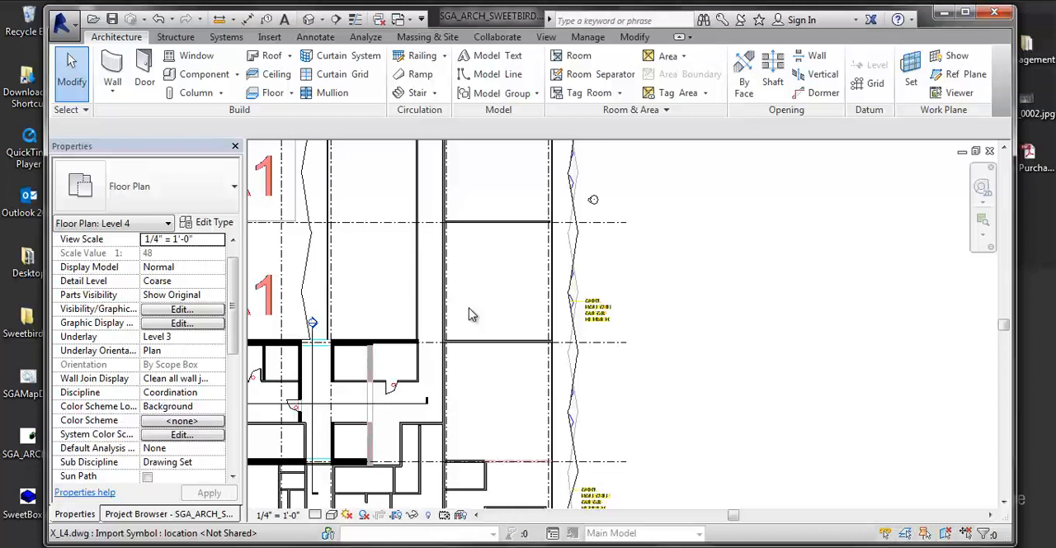
- Review the annotation commands and the available dimension types for the Level 4 plan
click(331, 41)
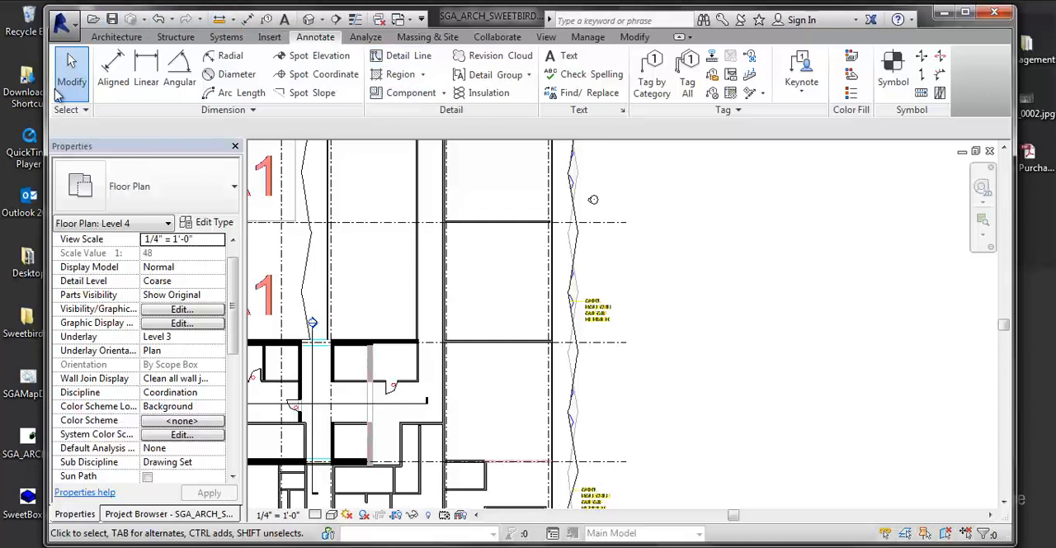
click(256, 110)
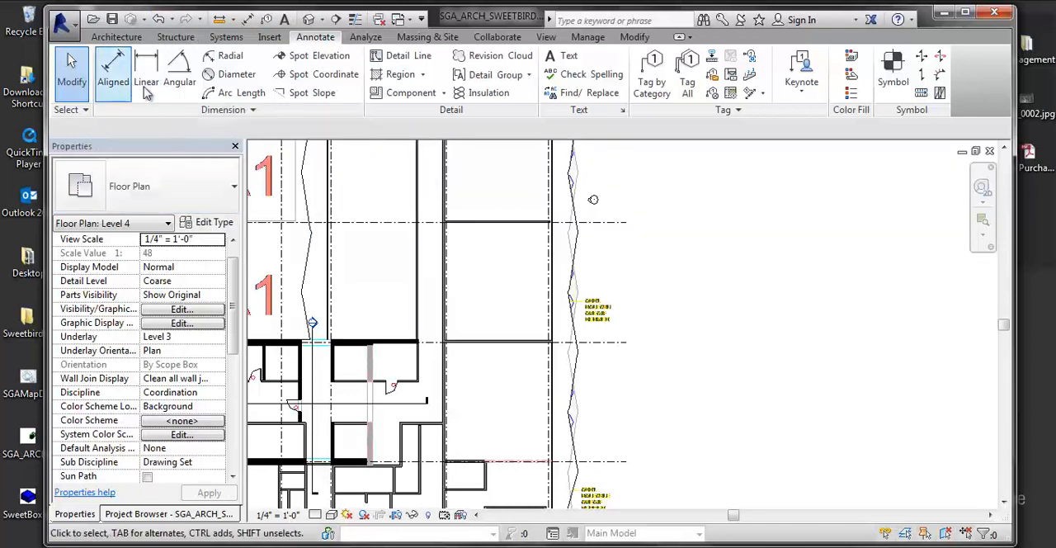
middle_drag(405, 321, 483, 341)
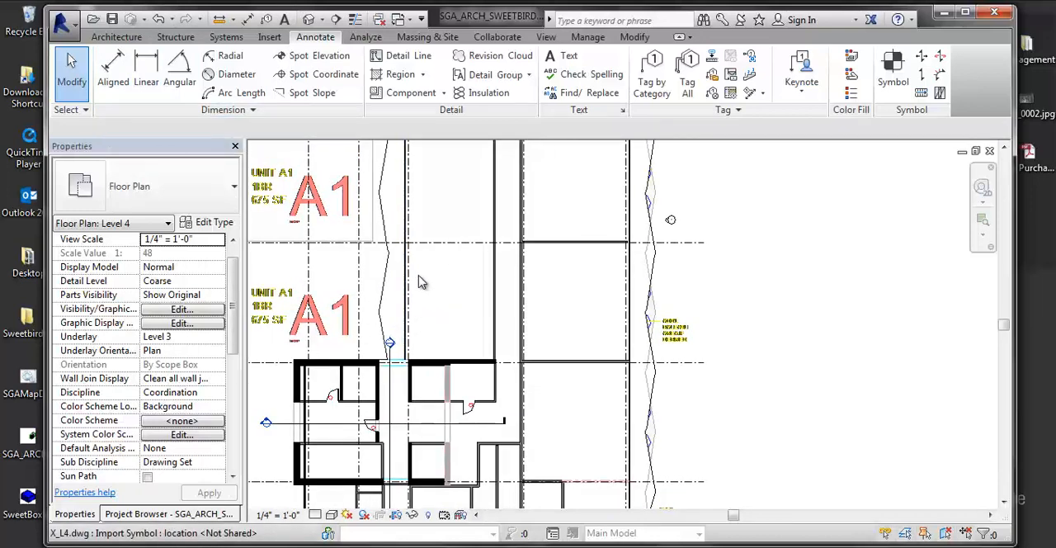
middle_drag(461, 294, 438, 321)
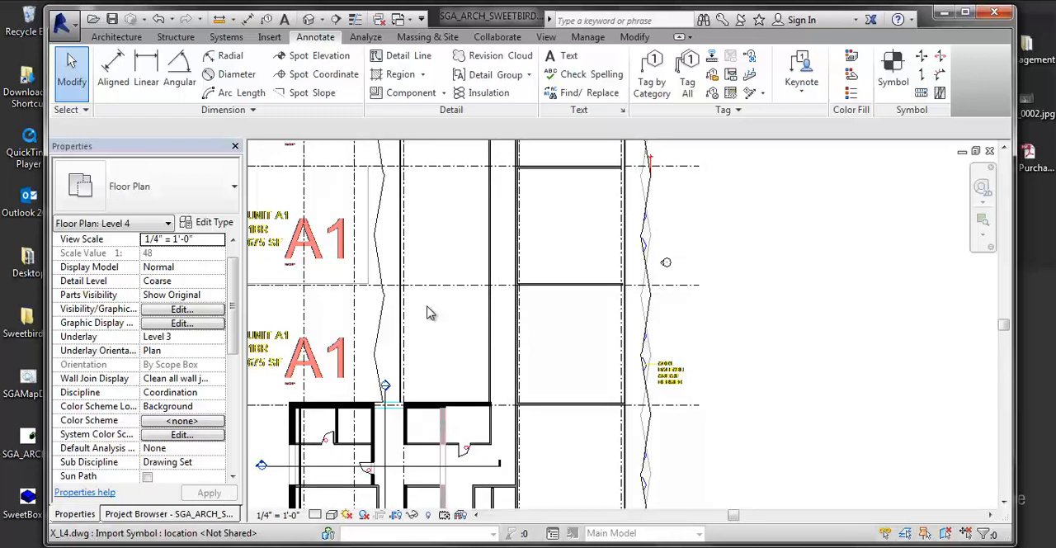
middle_drag(426, 311, 429, 302)
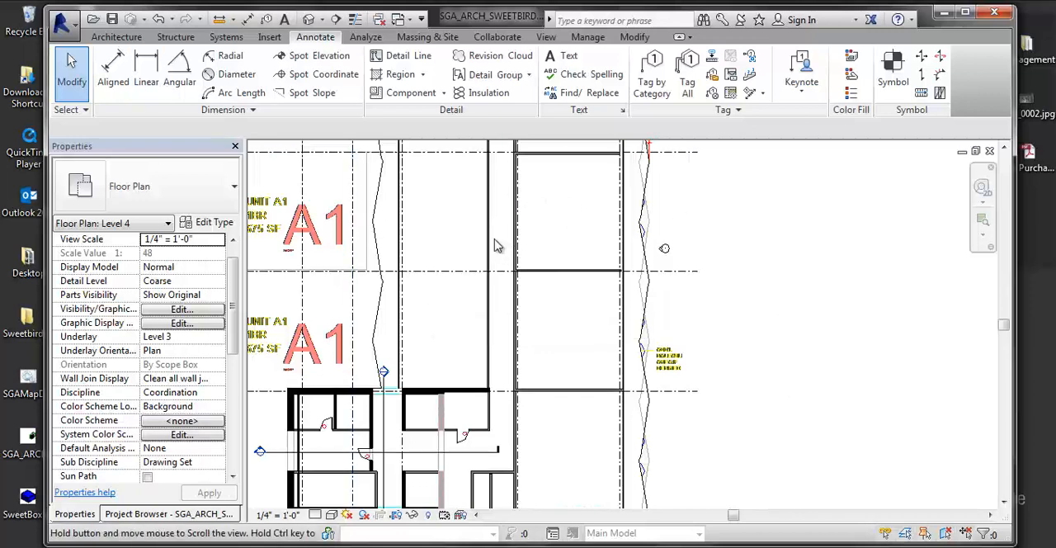
scroll(495, 245, up, 1)
middle_drag(438, 231, 401, 224)
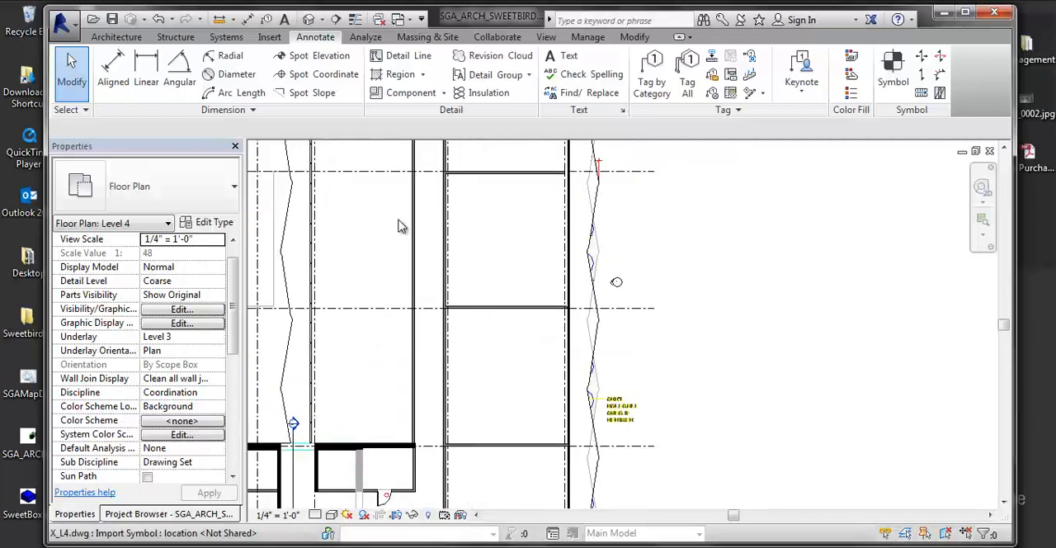
- Place an aligned dimension across an eastern unit, from the 6" generic corridor wall to the exterior wall
click(113, 73)
scroll(425, 239, up, 3)
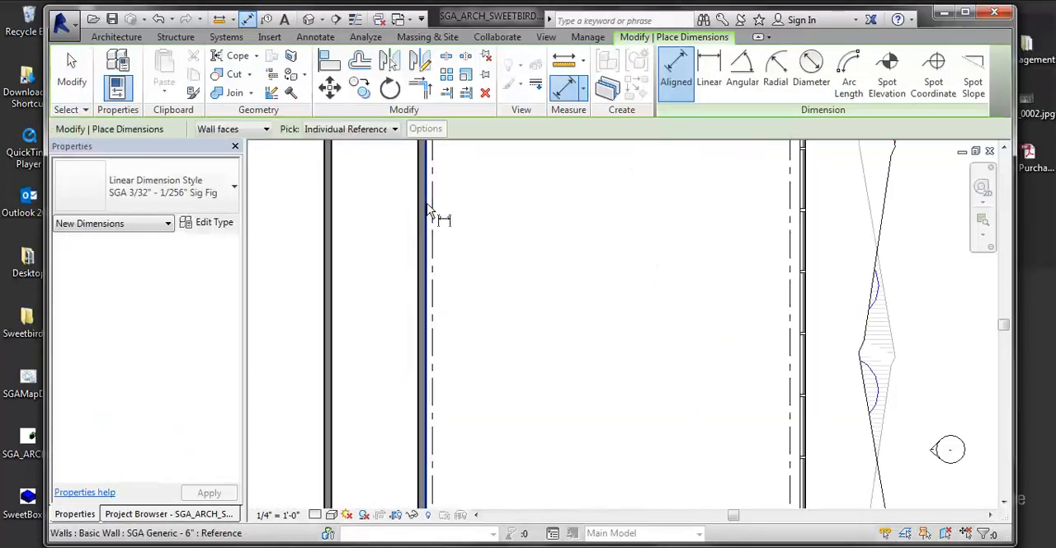
click(427, 212)
click(801, 298)
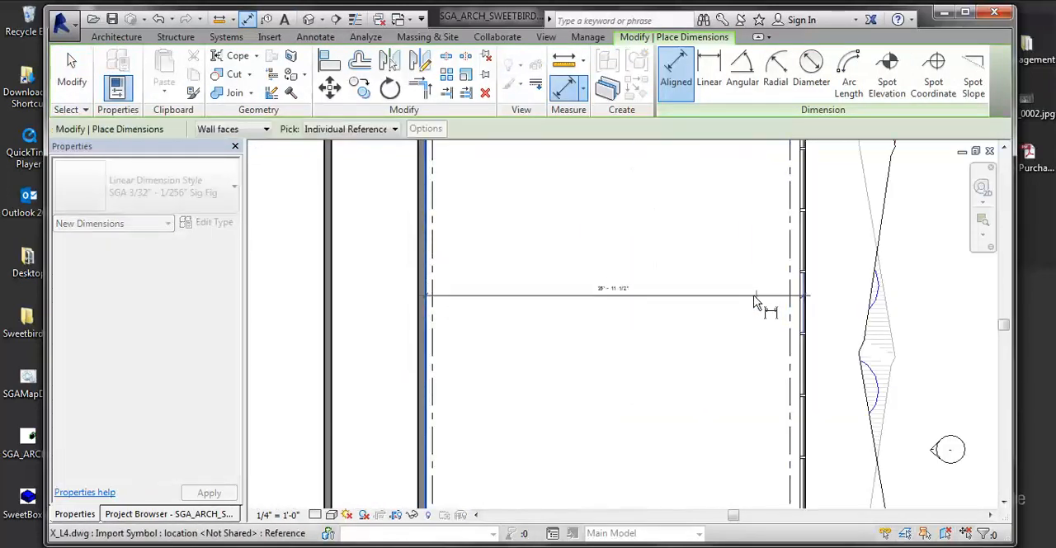
click(660, 263)
scroll(635, 284, up, 3)
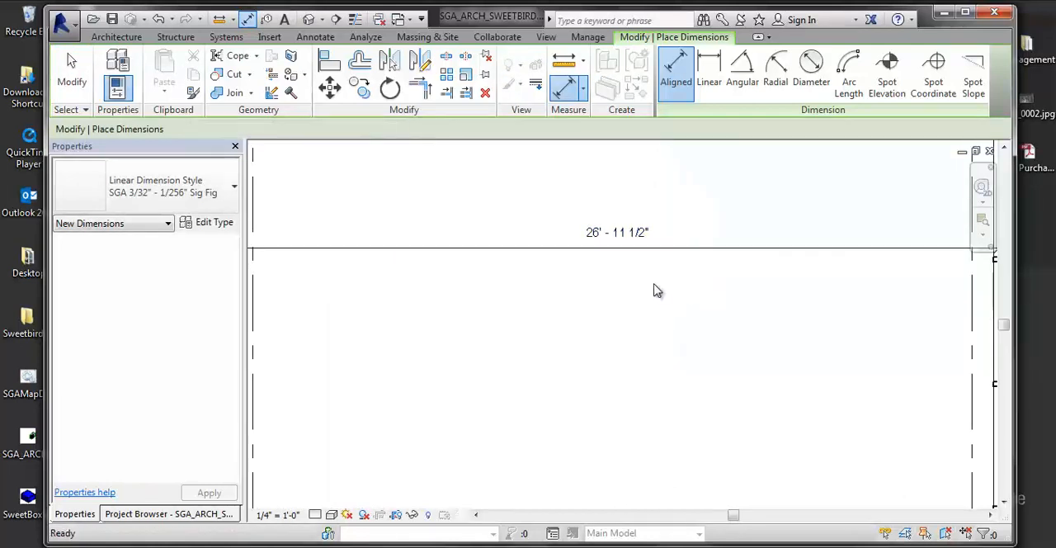
key(Escape)
key(Escape)
scroll(530, 271, down, 2)
click(606, 259)
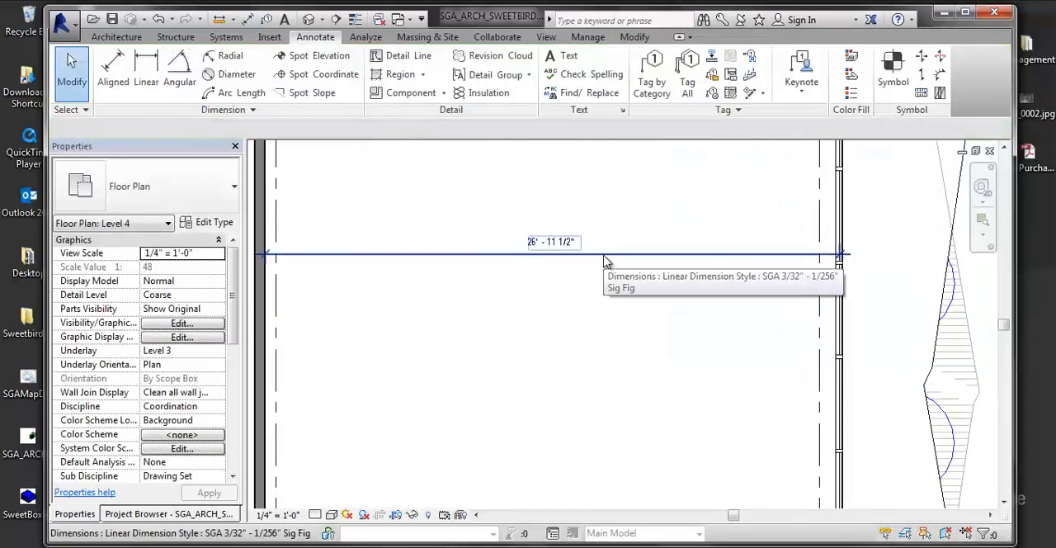
- View the Level 5 floor plan to compare its annotations, and return to the Level 4 plan
click(162, 513)
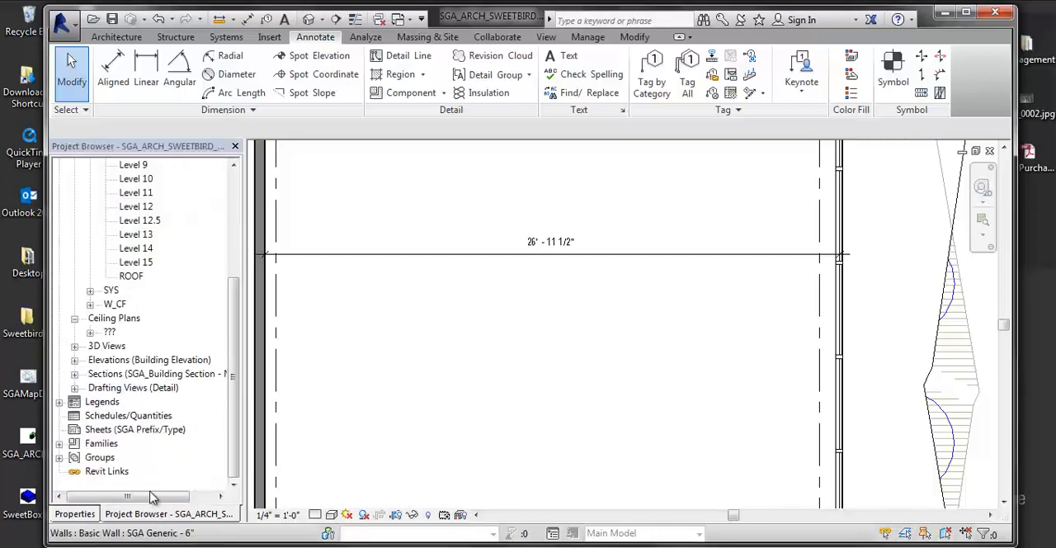
scroll(148, 223, up, 3)
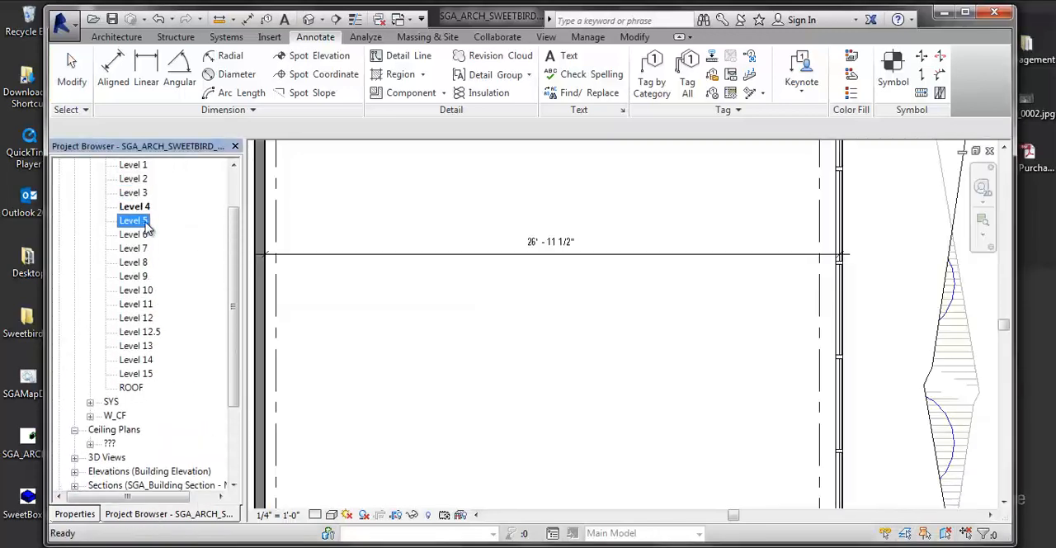
double_click(134, 220)
scroll(613, 305, up, 5)
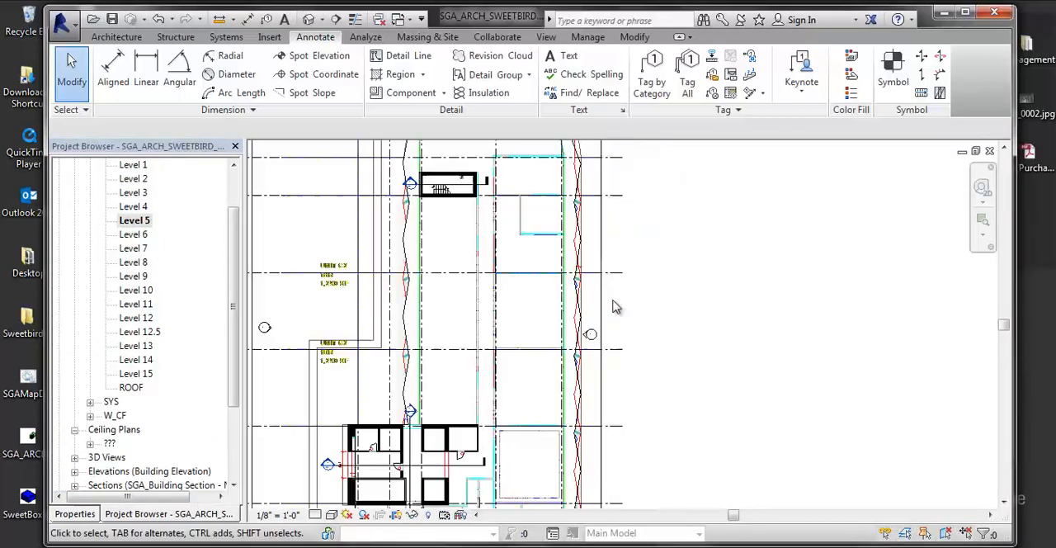
double_click(134, 206)
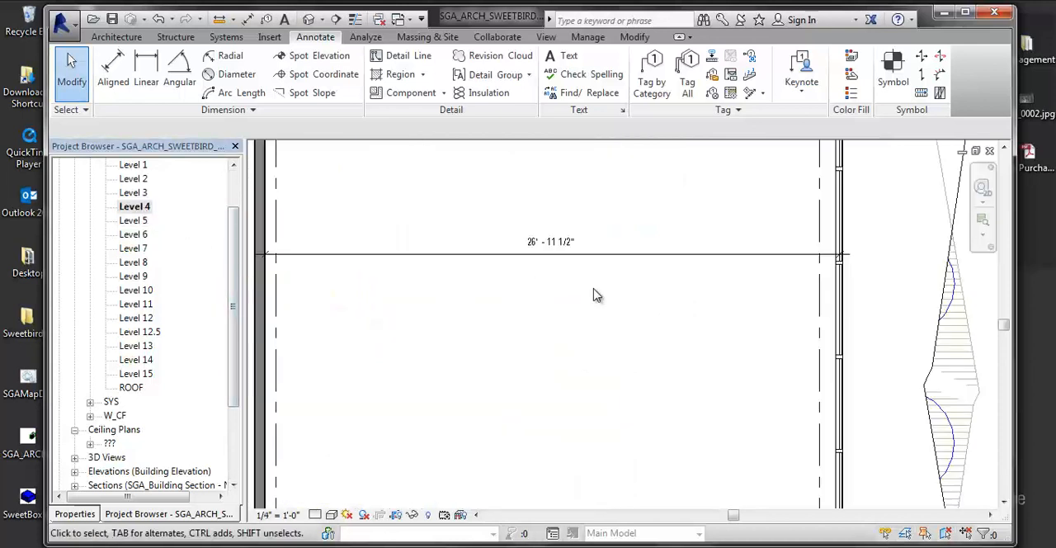
- Delete the aligned dimension across the eastern unit in the Level 4 plan
middle_drag(481, 297, 500, 319)
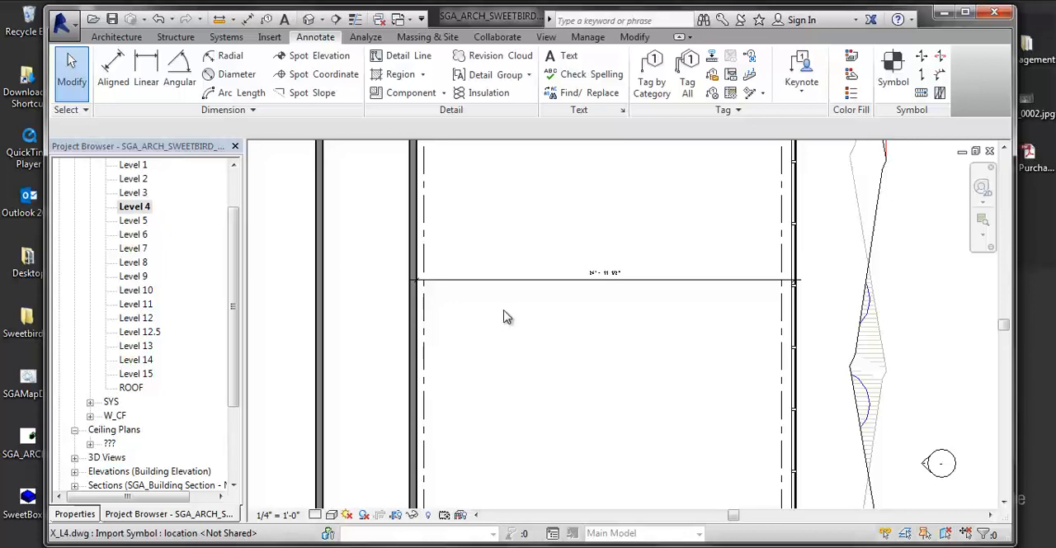
scroll(502, 316, up, 4)
scroll(564, 278, down, 2)
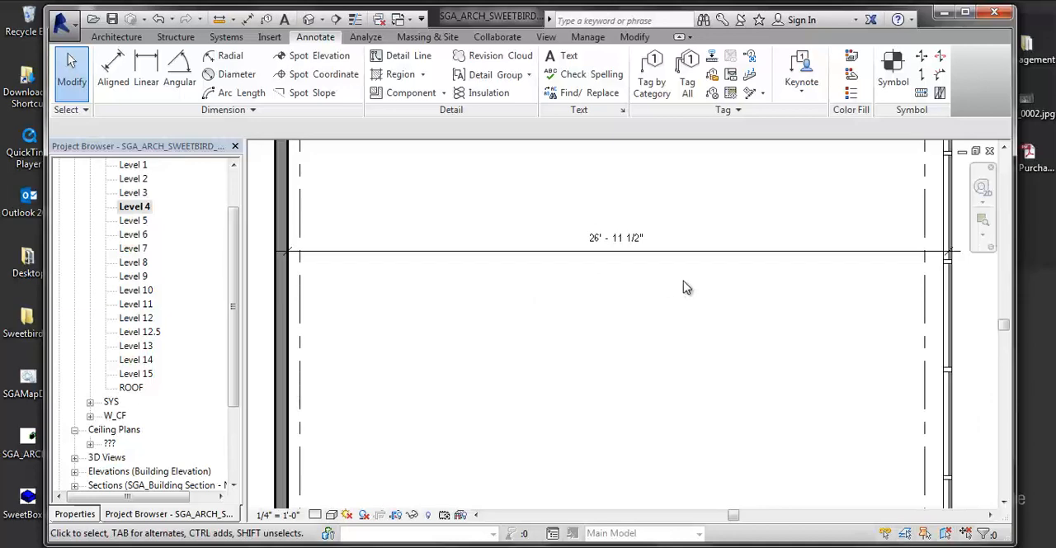
click(733, 241)
key(Delete)
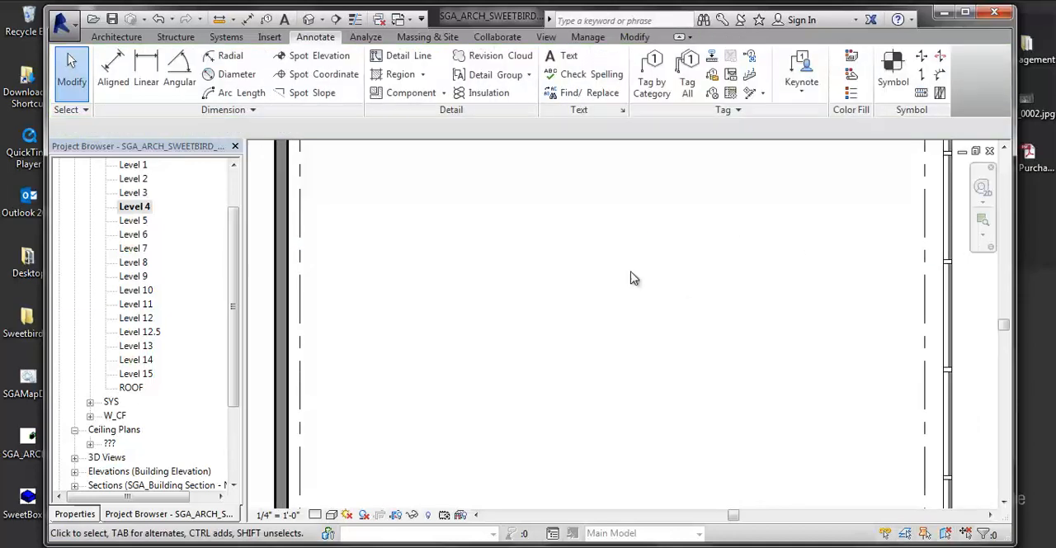
- Examine the walls around the core and the southern end of the Level 4 plan
scroll(633, 278, down, 7)
middle_drag(643, 412, 701, 177)
scroll(701, 177, down, 1)
middle_drag(677, 454, 730, 165)
scroll(730, 165, down, 1)
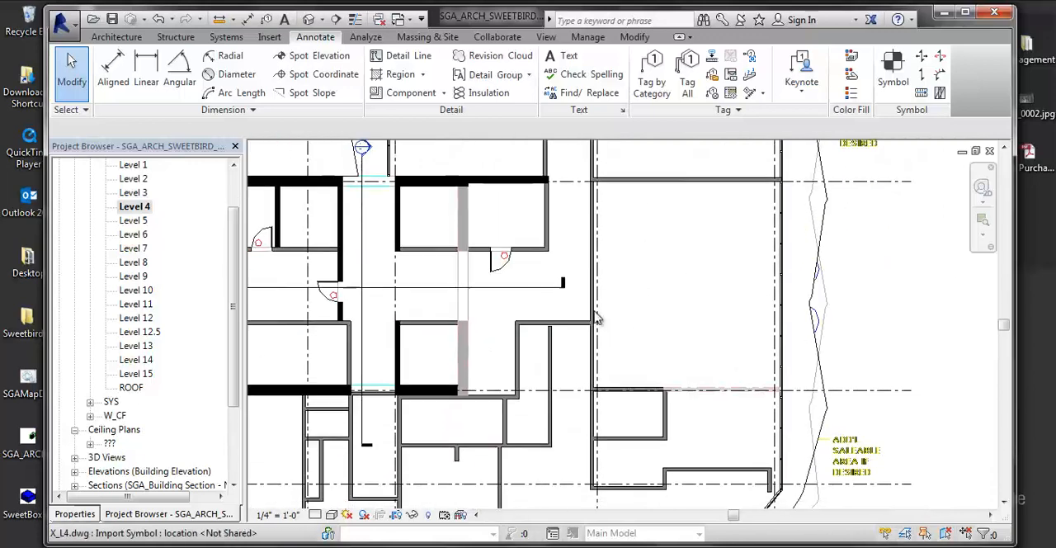
middle_drag(594, 311, 603, 170)
scroll(565, 361, up, 1)
middle_drag(565, 361, 569, 333)
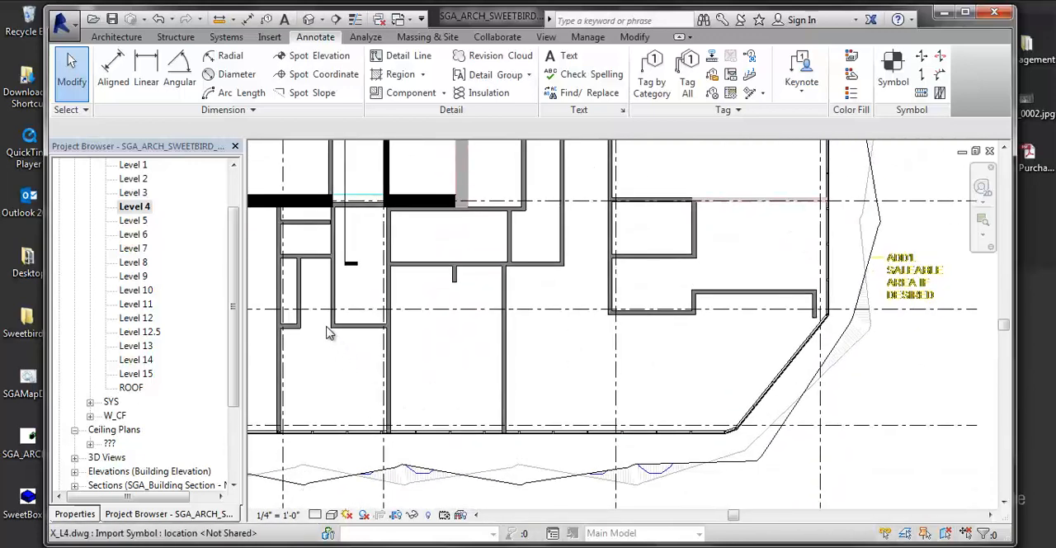
- Dismiss the save reminder without saving and place an aligned dimension string across three consecutive grid lines of the angled southeastern curtain wall
middle_drag(443, 342, 456, 363)
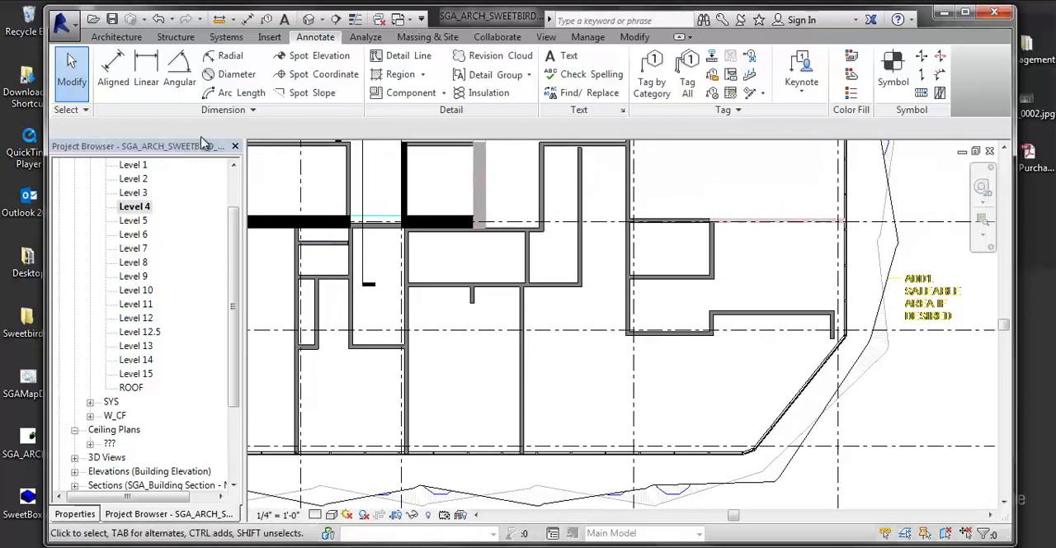
click(113, 86)
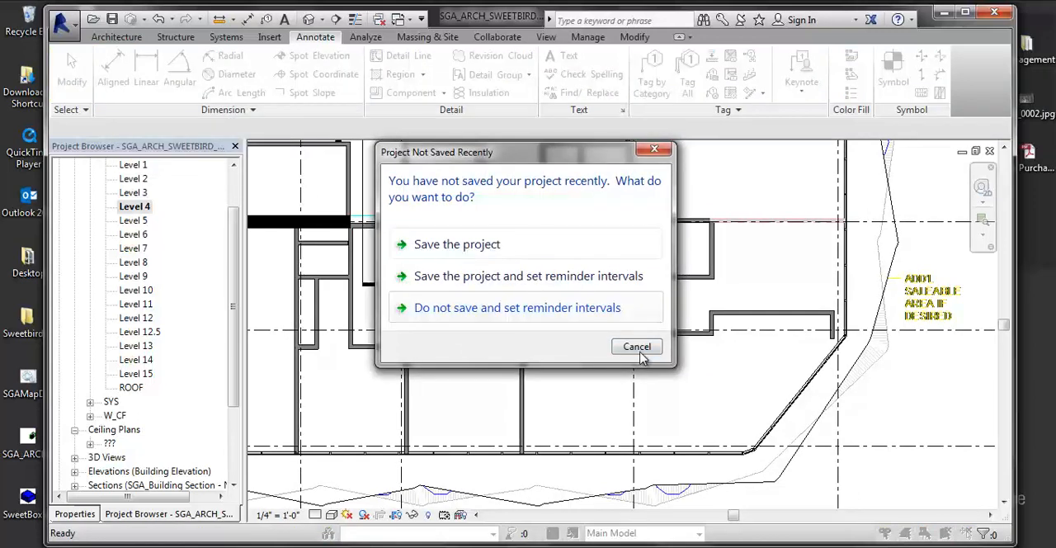
click(640, 350)
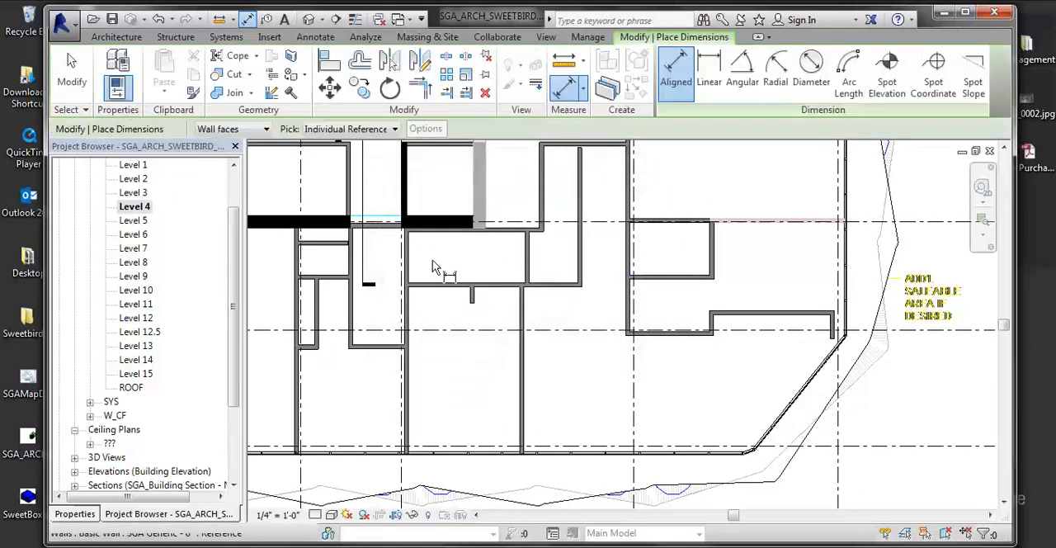
scroll(487, 273, up, 3)
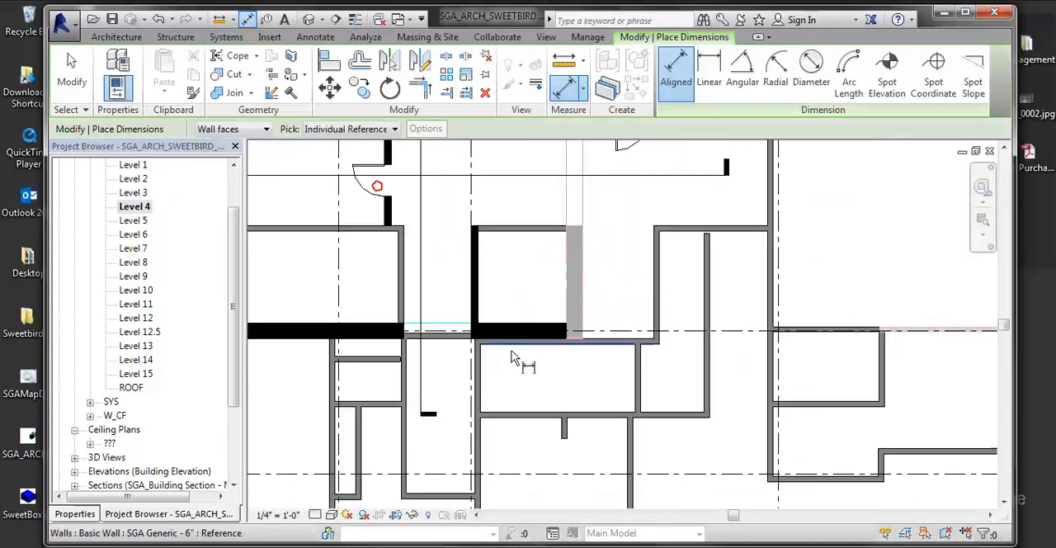
middle_drag(512, 354, 422, 213)
middle_drag(879, 500, 637, 342)
scroll(614, 332, up, 3)
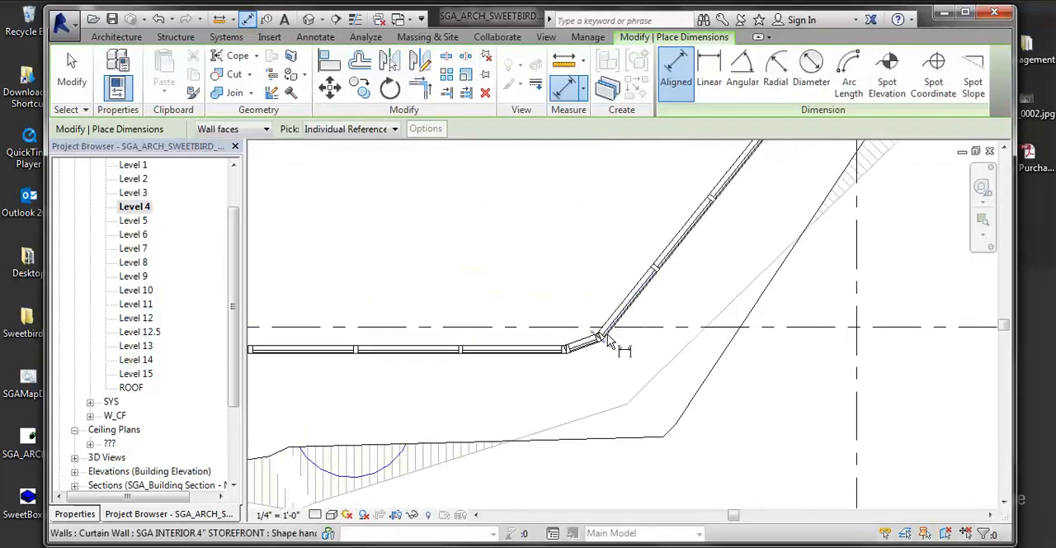
middle_drag(663, 288, 560, 346)
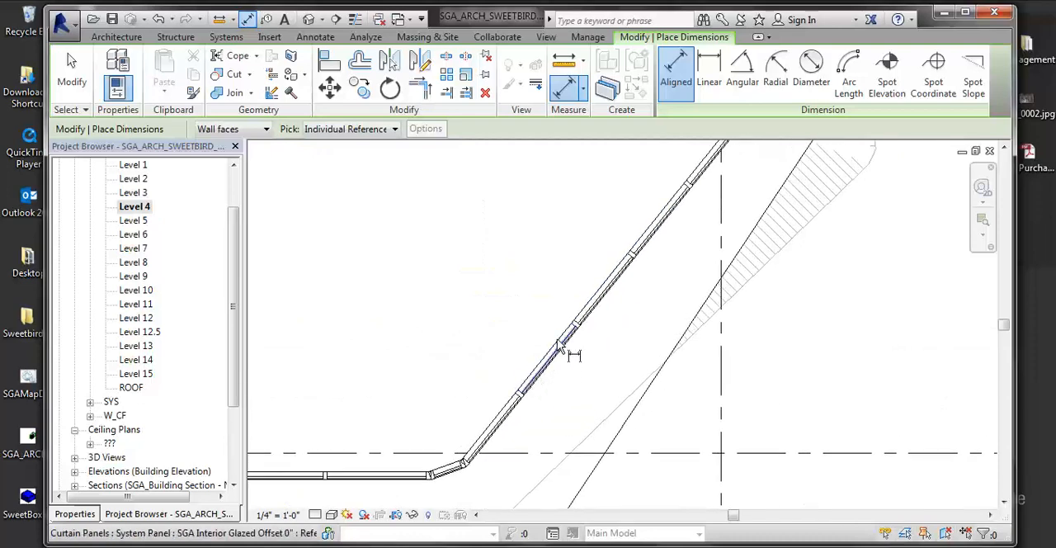
middle_drag(641, 268, 736, 346)
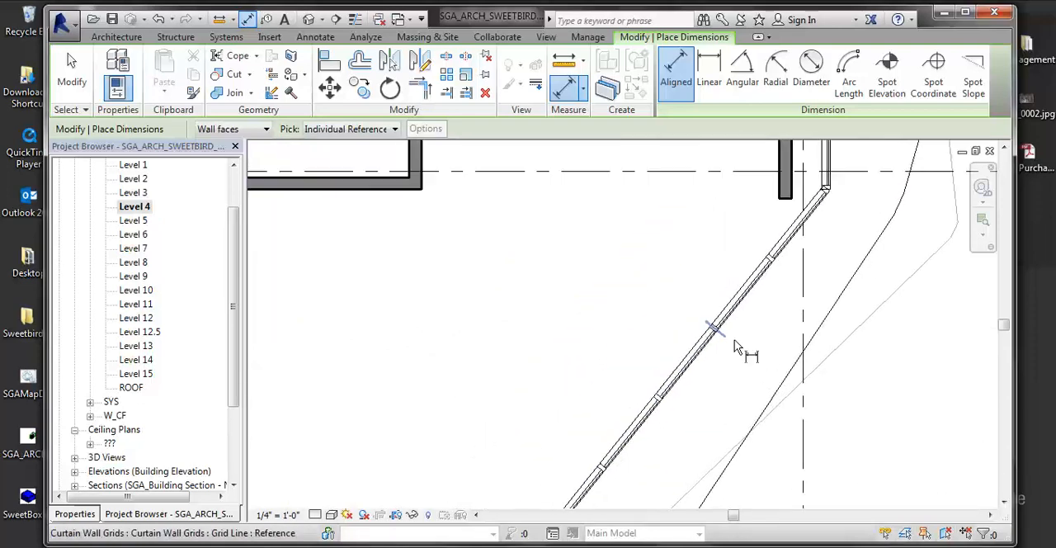
scroll(836, 378, down, 3)
scroll(691, 389, up, 4)
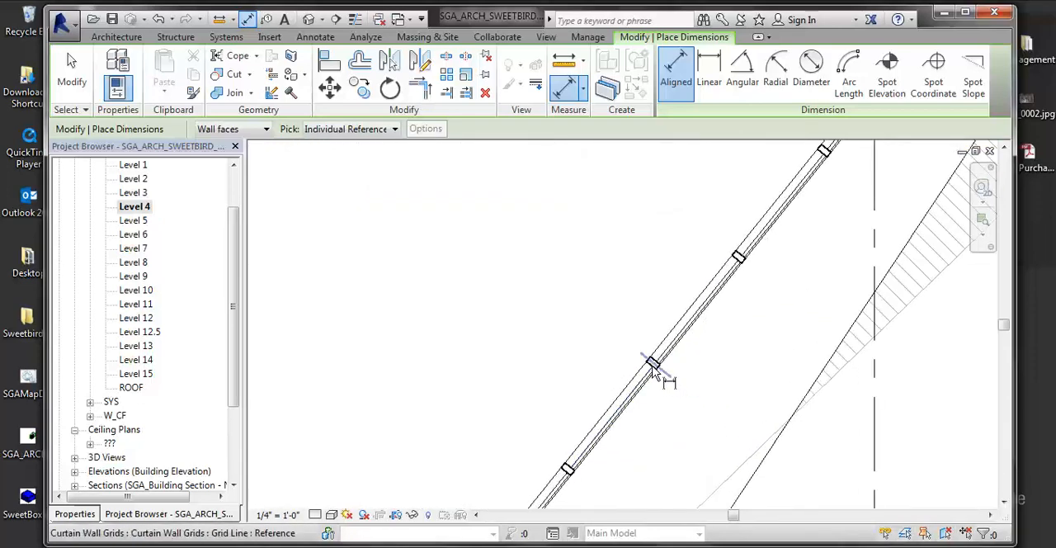
click(651, 366)
click(742, 261)
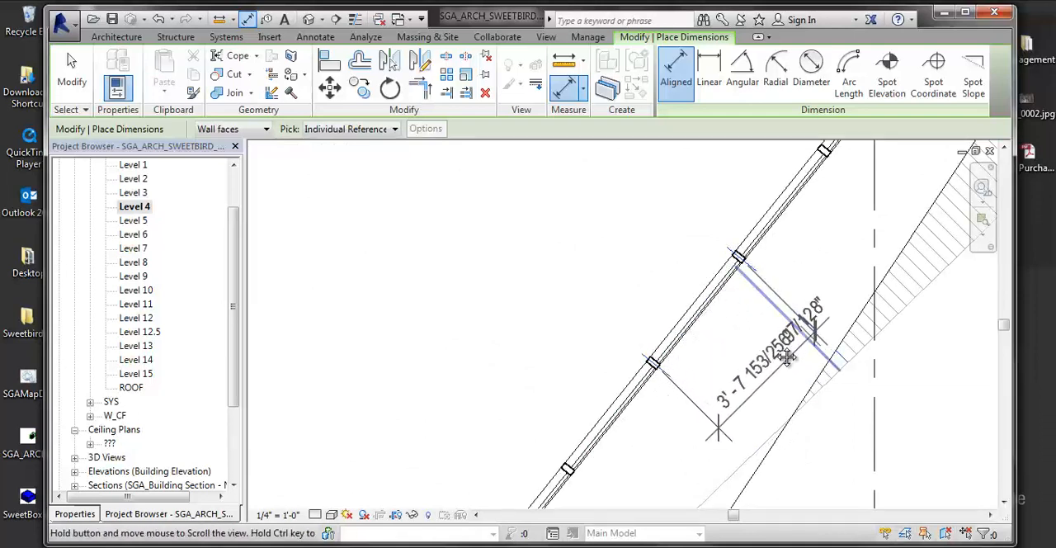
middle_drag(837, 280, 684, 313)
click(672, 184)
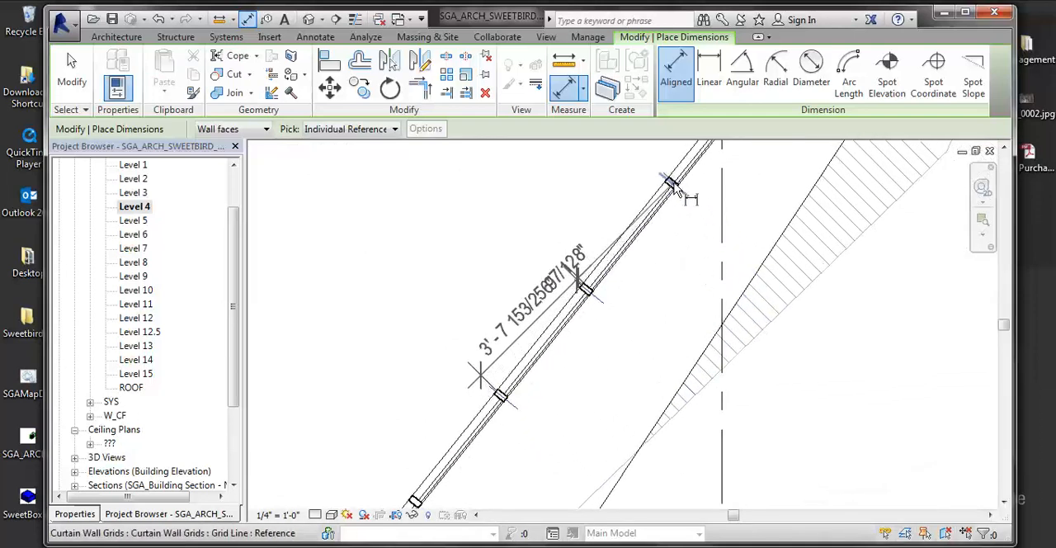
click(832, 345)
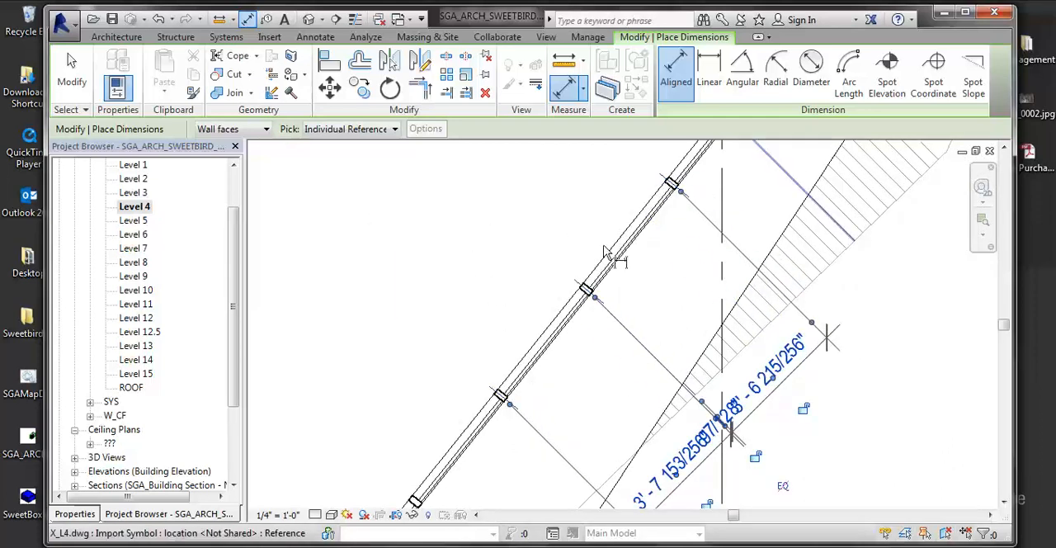
key(Escape)
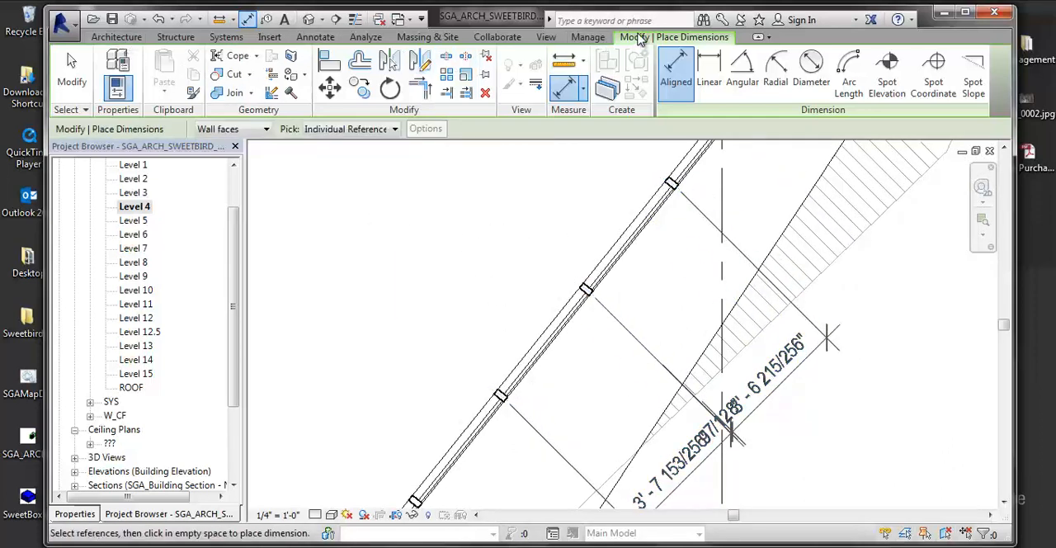
- Place a vertical linear dimension between two adjacent grid lines of the angled curtain wall, on its interior side
click(708, 73)
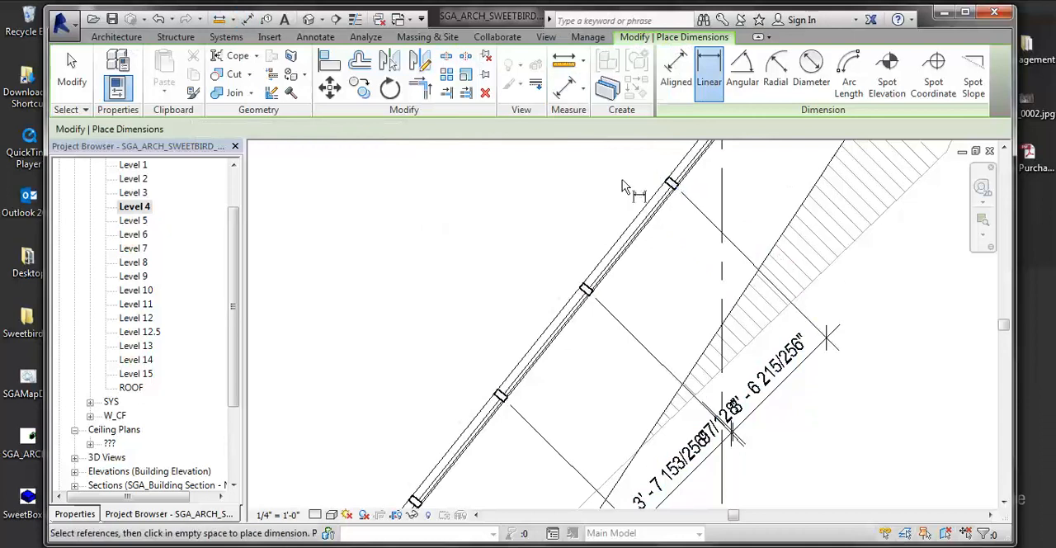
click(670, 182)
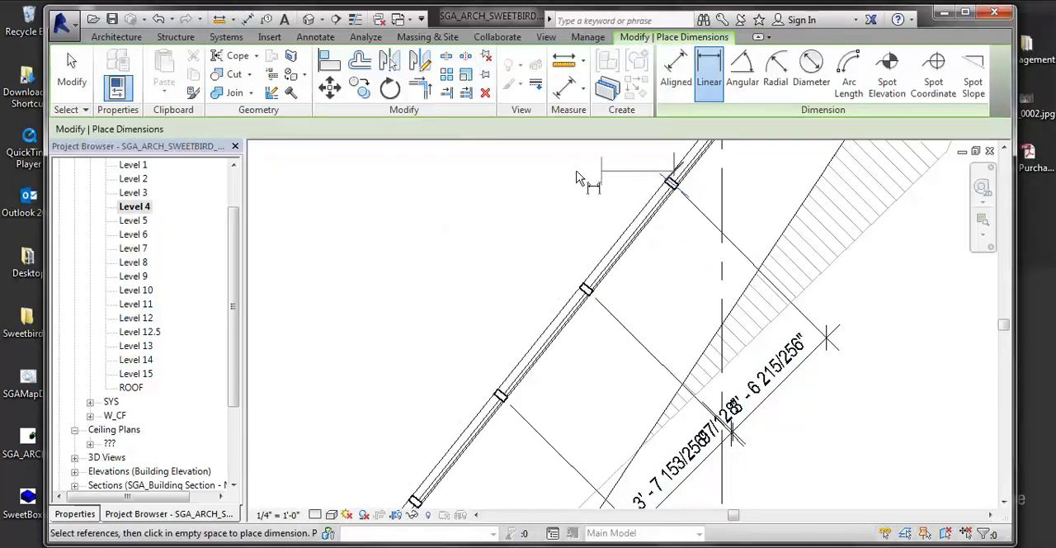
click(586, 284)
click(440, 210)
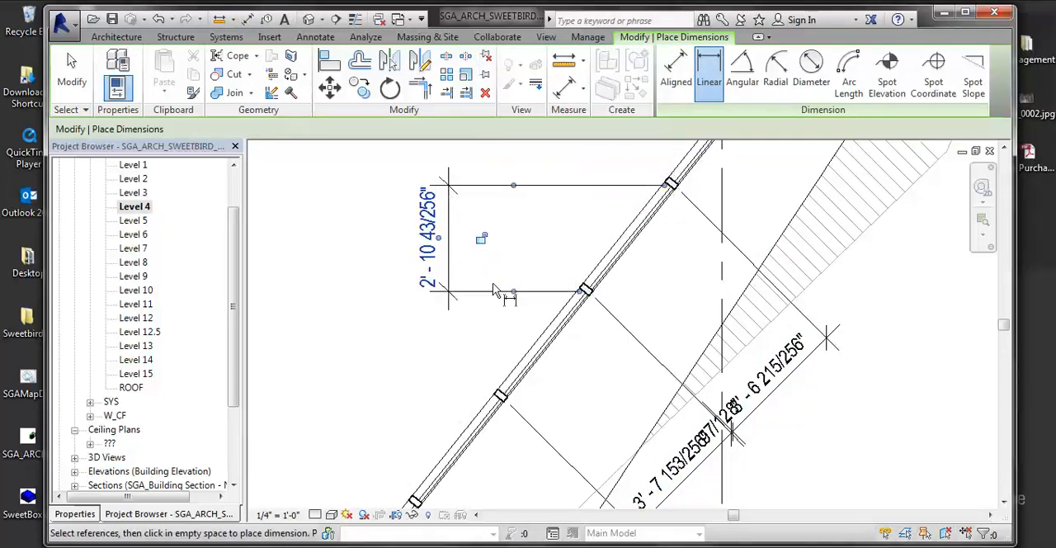
scroll(554, 317, down, 2)
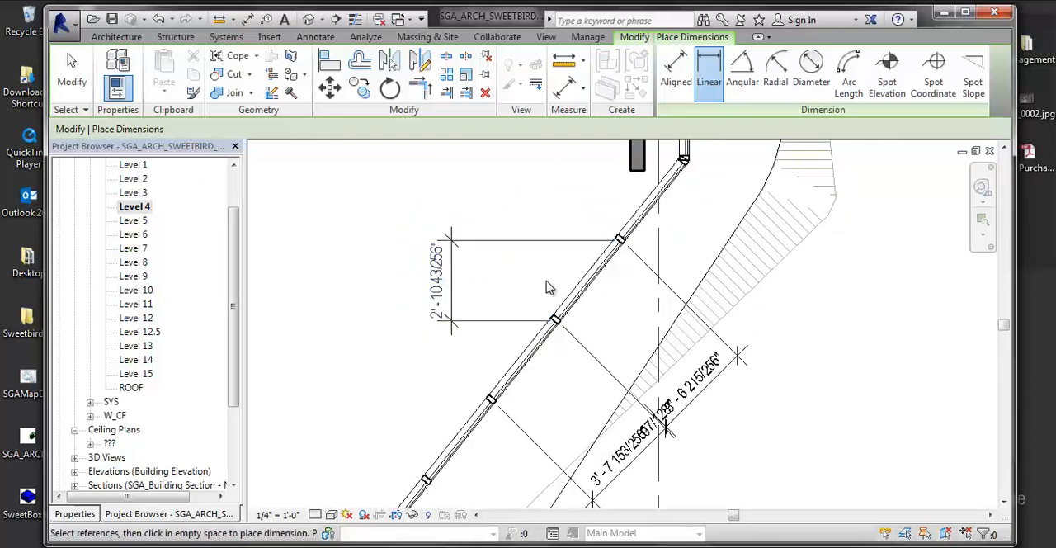
key(Escape)
key(Escape)
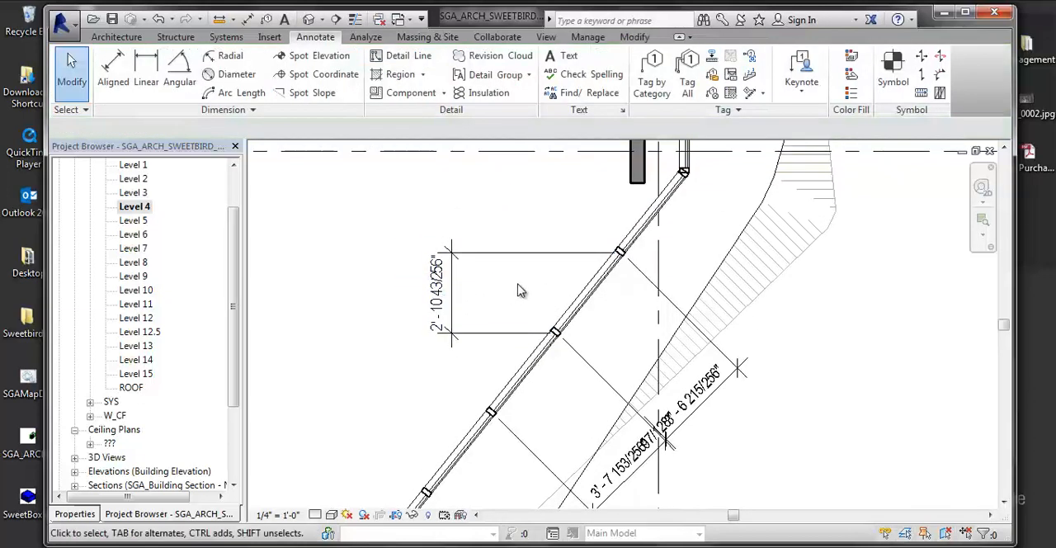
- Delete the vertical linear dimension beside the angled curtain wall
middle_drag(486, 287, 485, 290)
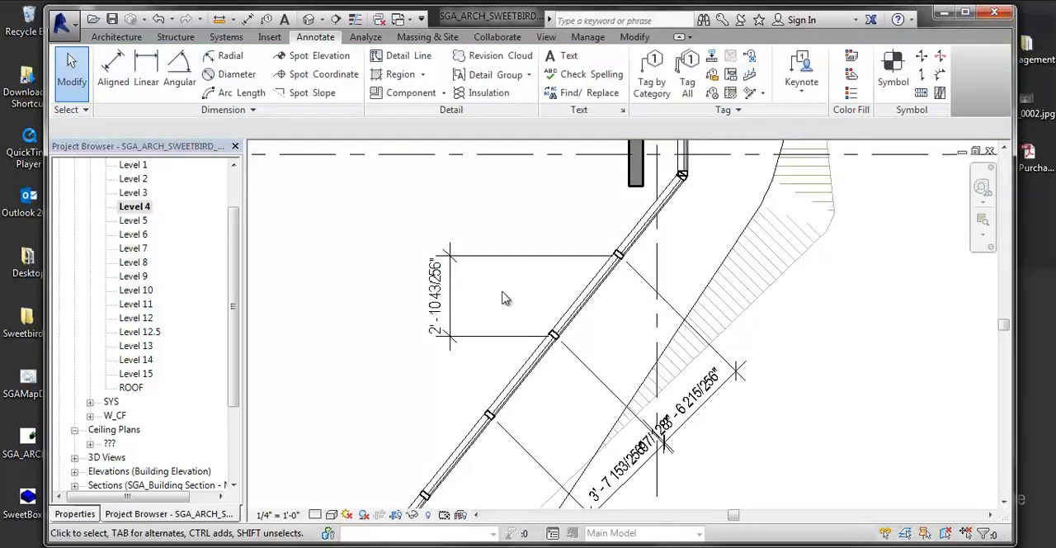
click(462, 262)
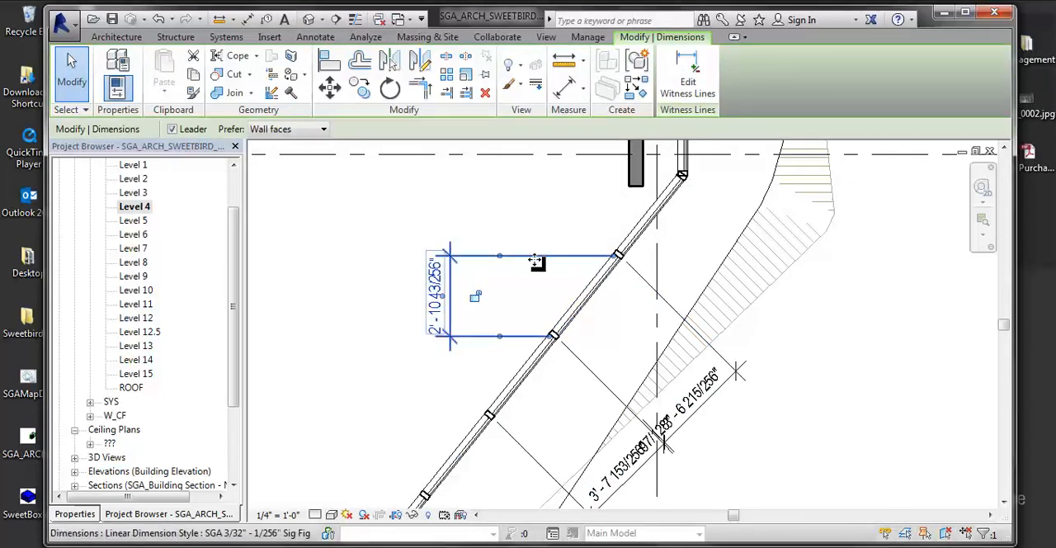
key(Escape)
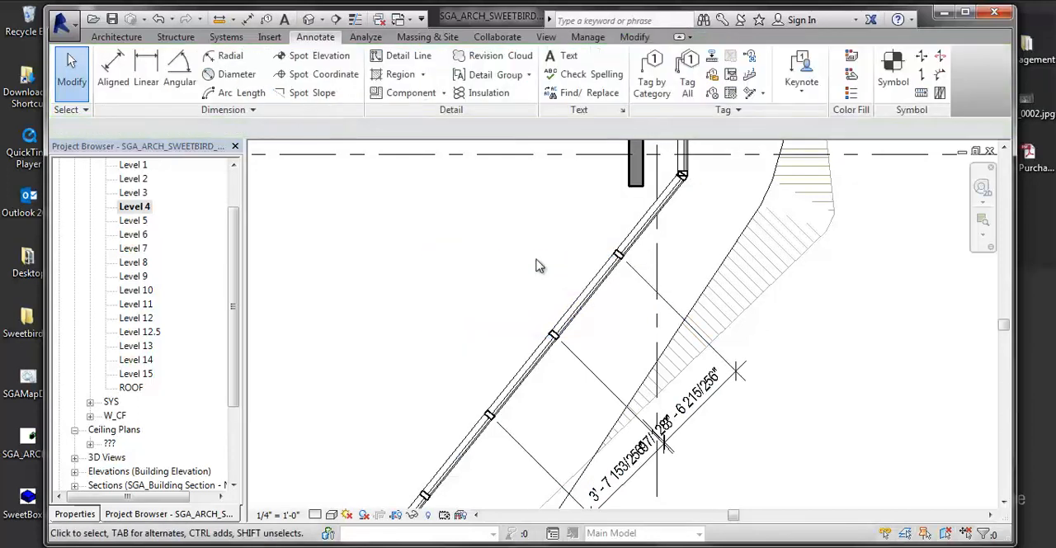
- Place an angular dimension between the southern curtain wall and the short angled segment at the southeastern corner
click(176, 75)
middle_drag(541, 281, 637, 190)
scroll(479, 416, up, 4)
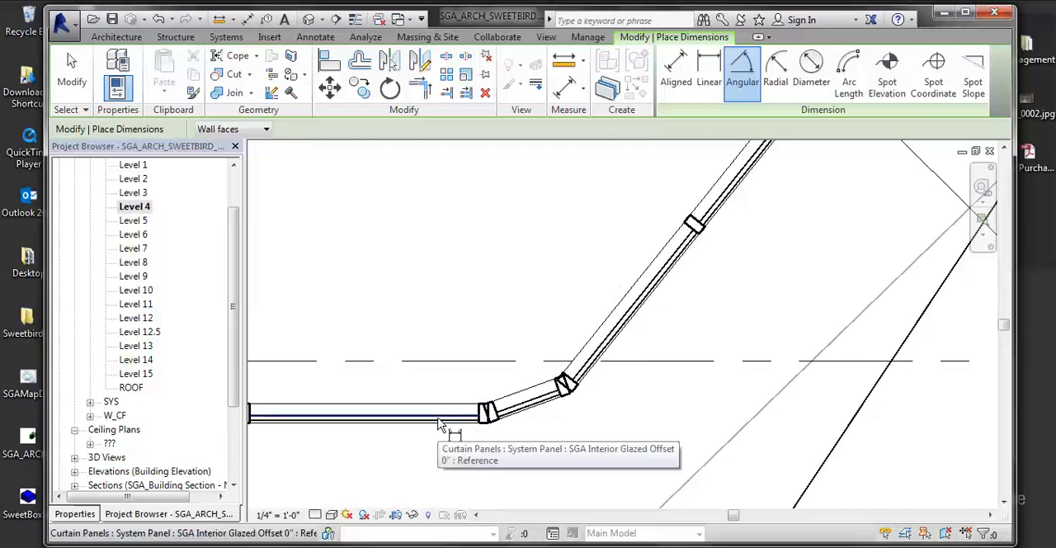
click(527, 412)
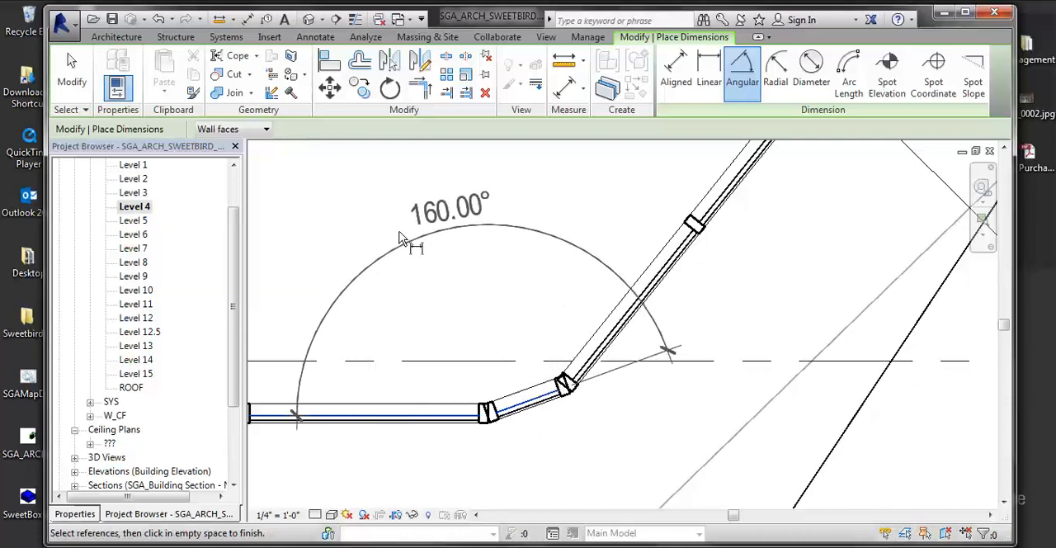
click(443, 213)
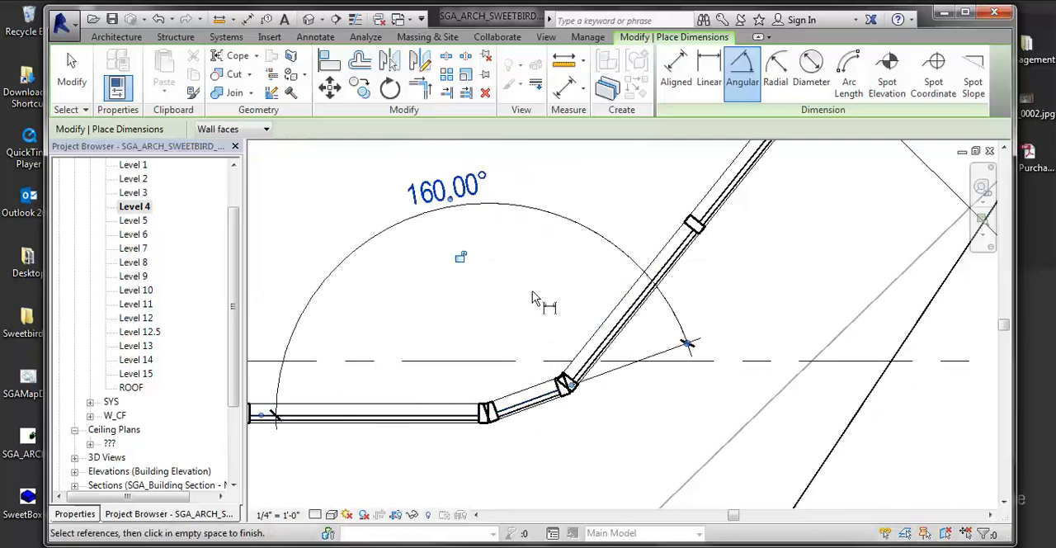
scroll(536, 298, down, 1)
middle_drag(537, 300, 561, 316)
key(Escape)
key(Escape)
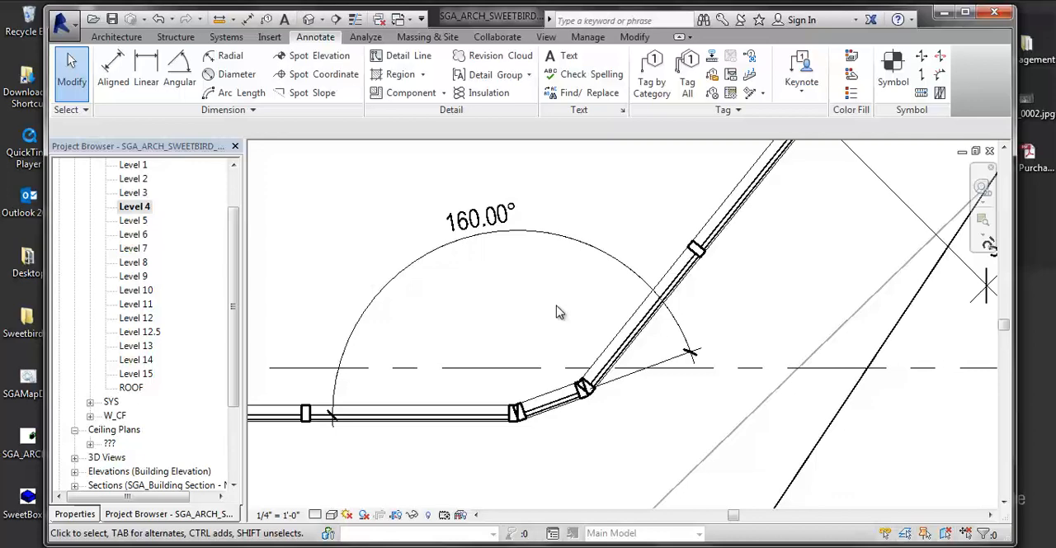
scroll(569, 302, down, 5)
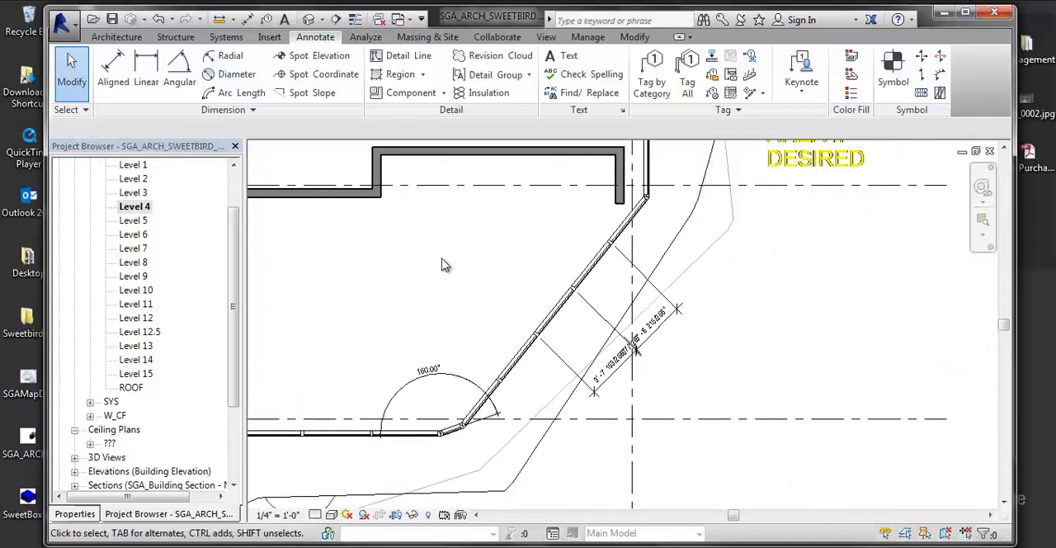
click(113, 70)
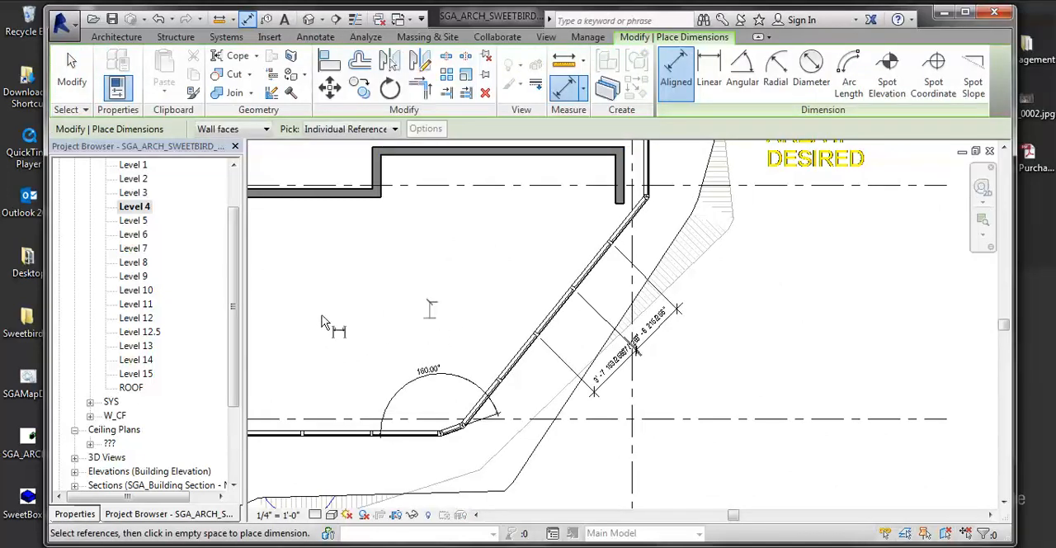
scroll(519, 349, down, 3)
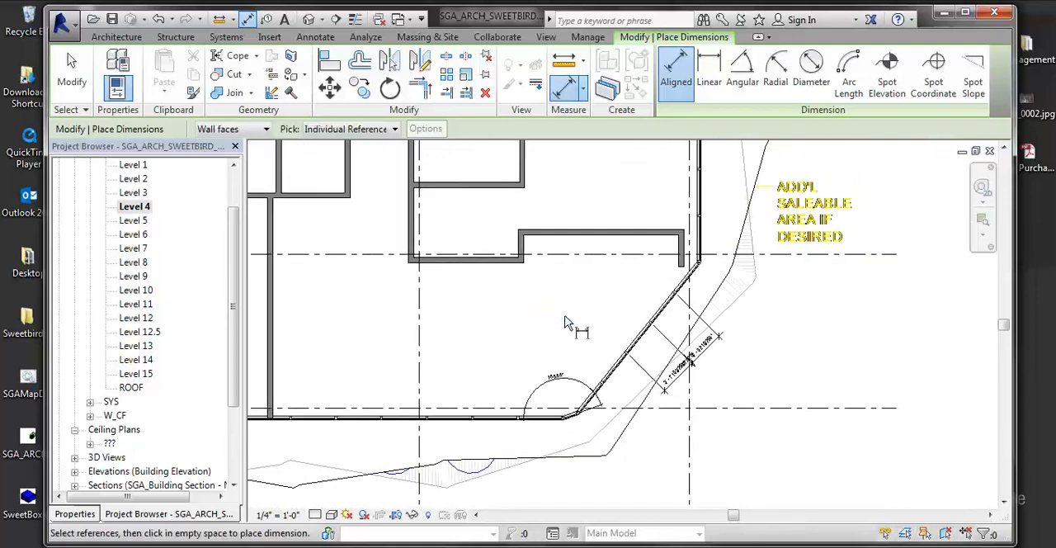
key(Escape)
scroll(596, 312, down, 2)
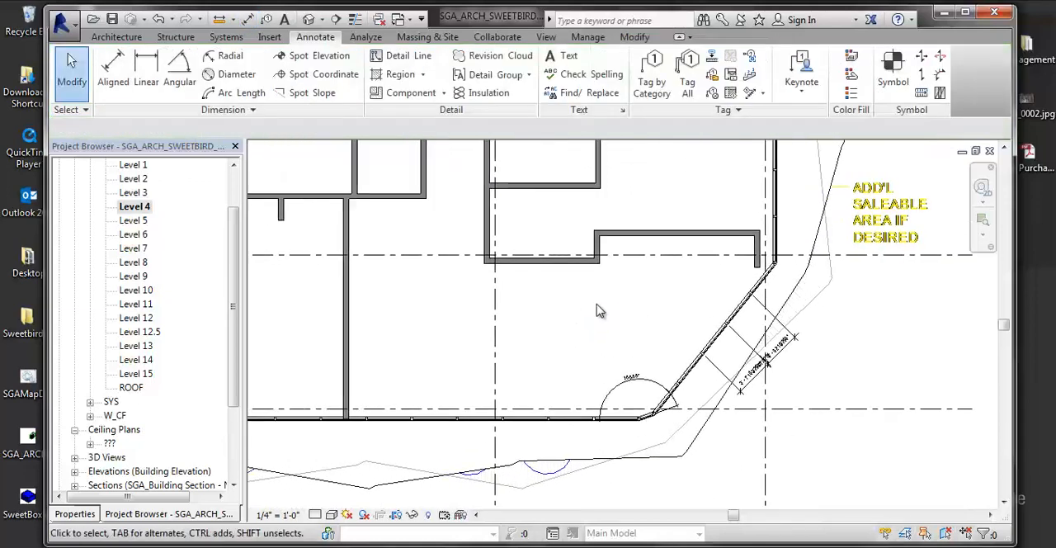
- Draw a short, slightly tilted reference plane in the open southeastern room, and delete it
scroll(599, 320, up, 3)
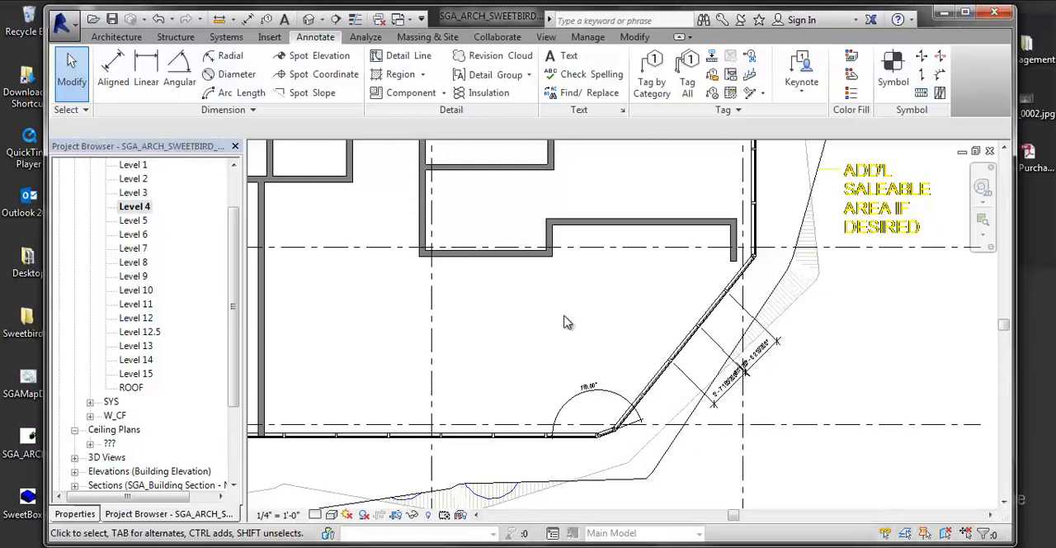
key(r)
key(p)
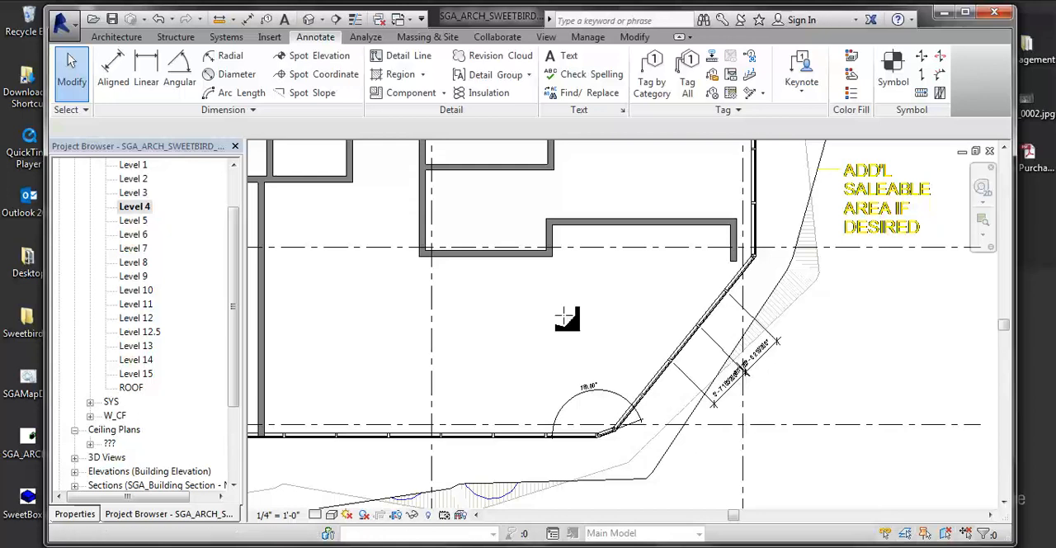
click(459, 321)
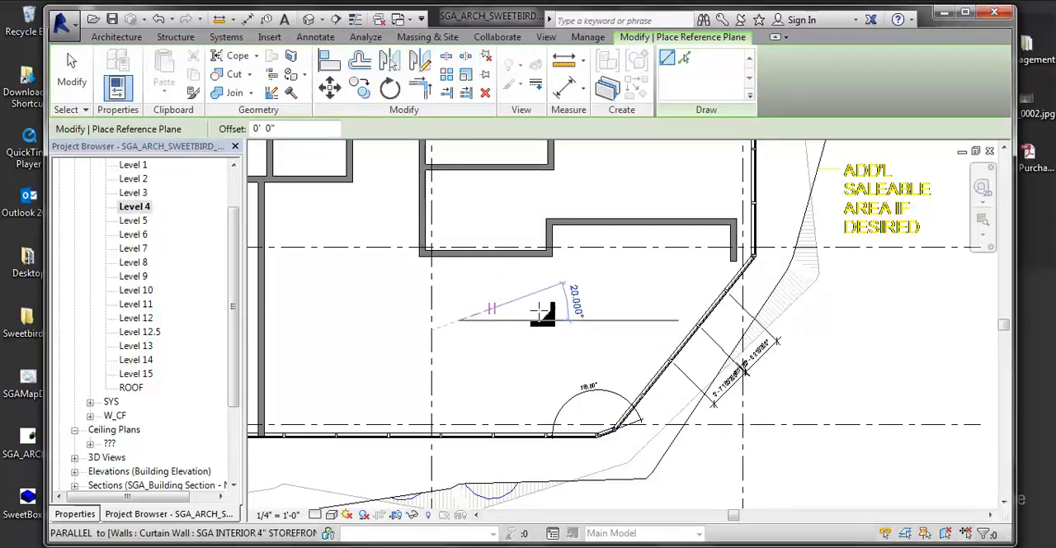
click(469, 383)
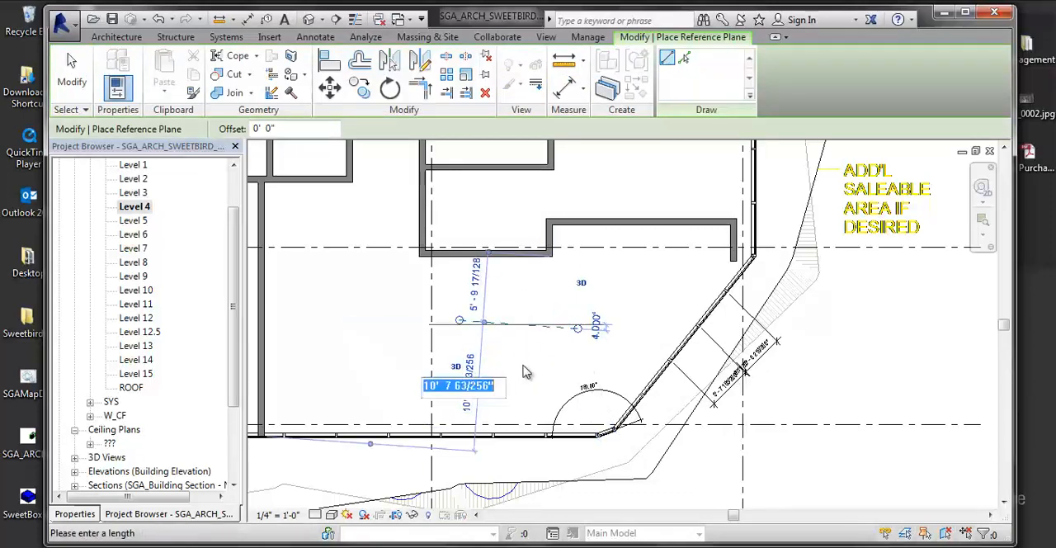
key(Escape)
key(Escape)
key(Escape)
click(531, 325)
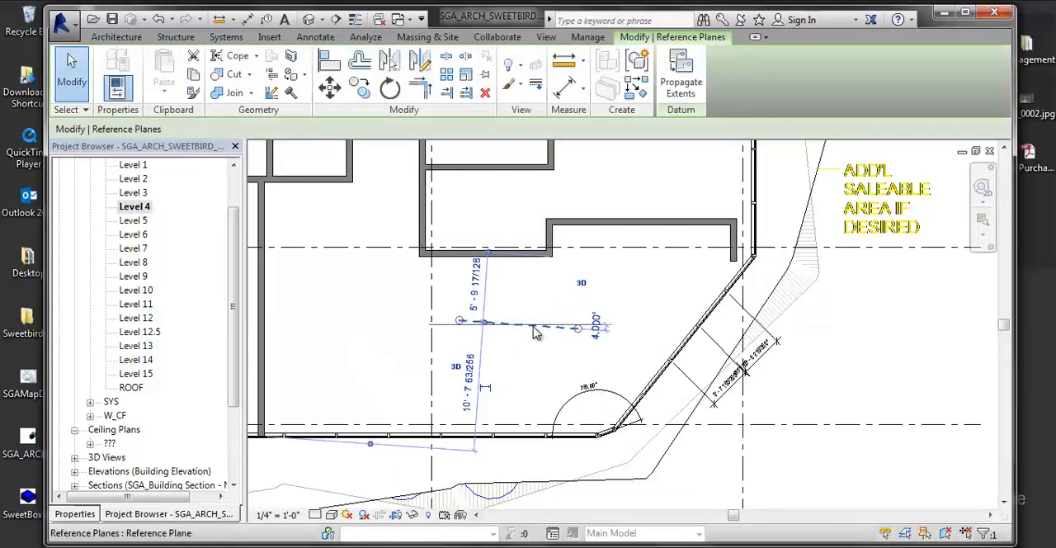
key(Delete)
- Draw two short horizontal reference planes, one above the other, in the open southeastern room
key(r)
key(p)
click(504, 304)
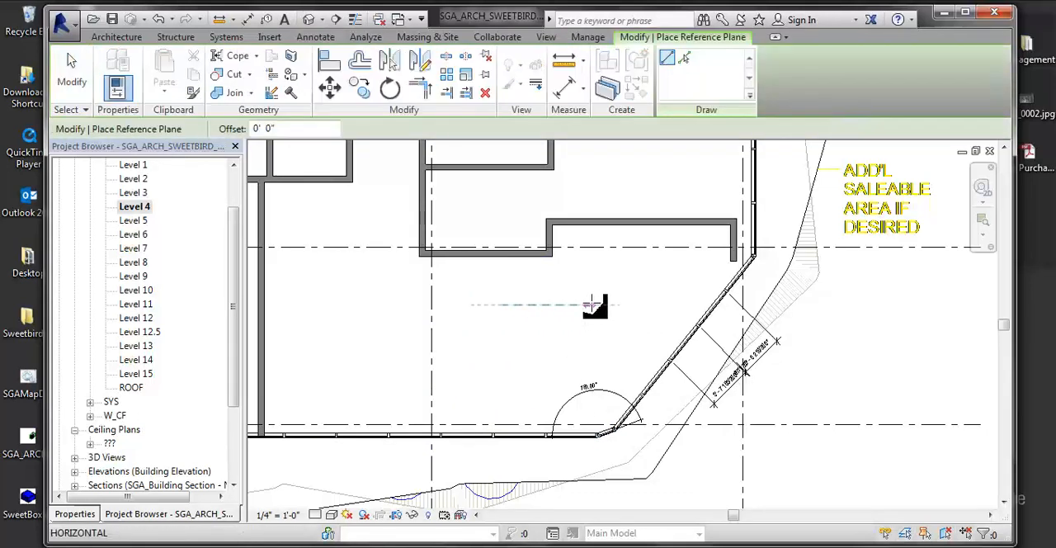
click(600, 305)
click(493, 336)
click(592, 335)
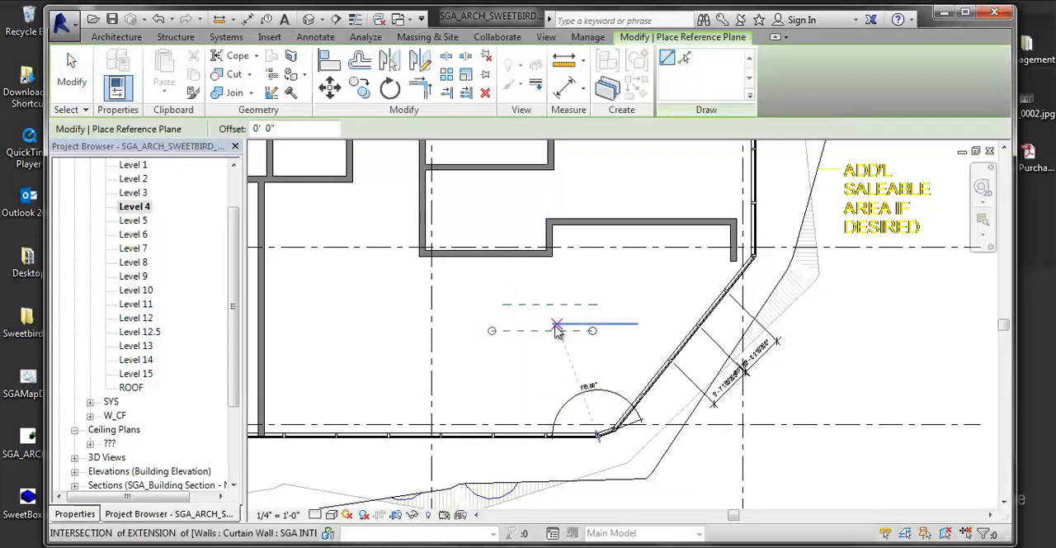
- Place an aligned dimension between the two horizontal reference planes, beside their western ends
key(Escape)
key(Escape)
scroll(552, 345, up, 1)
scroll(551, 345, up, 2)
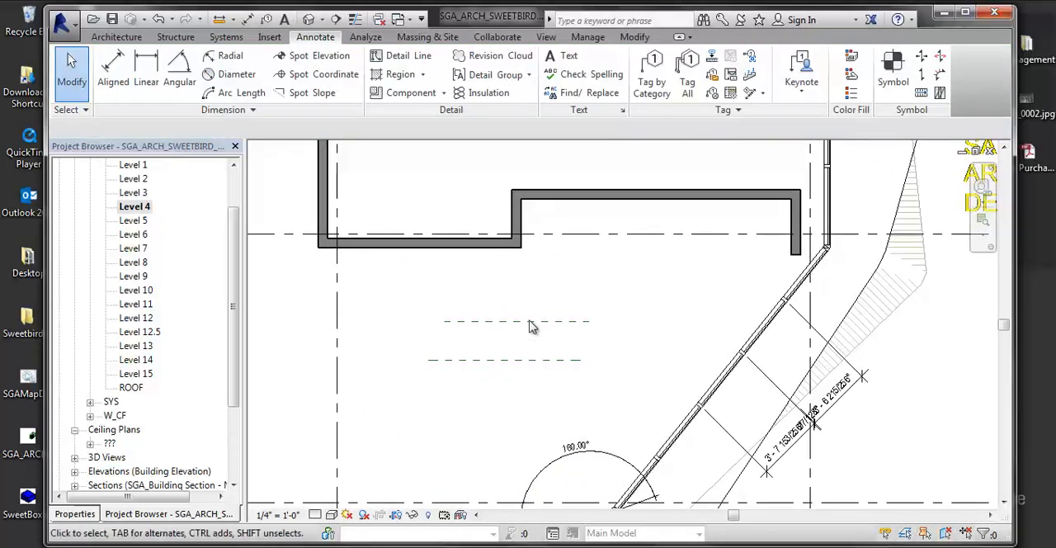
key(d)
key(i)
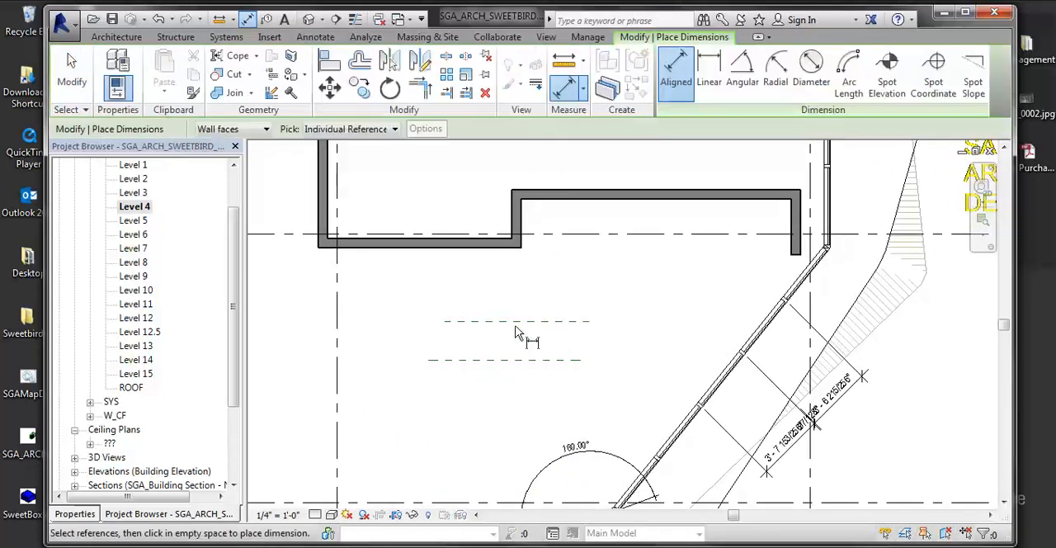
click(516, 321)
click(517, 361)
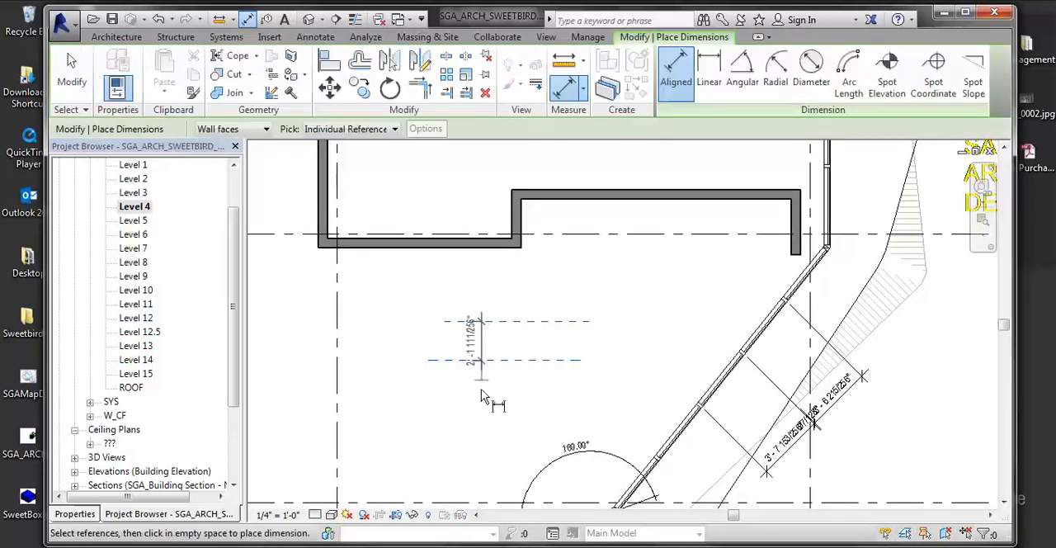
click(407, 441)
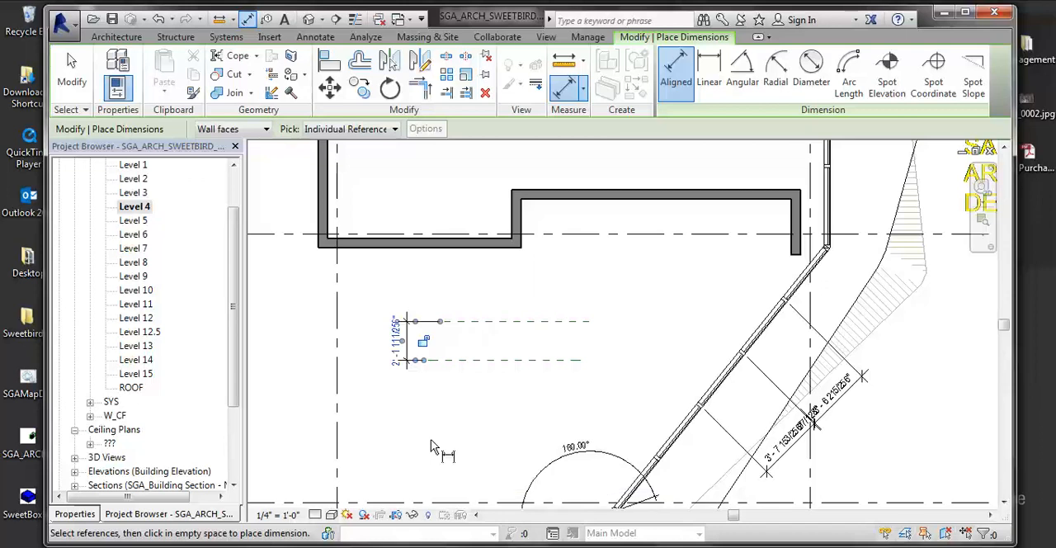
key(Escape)
key(Escape)
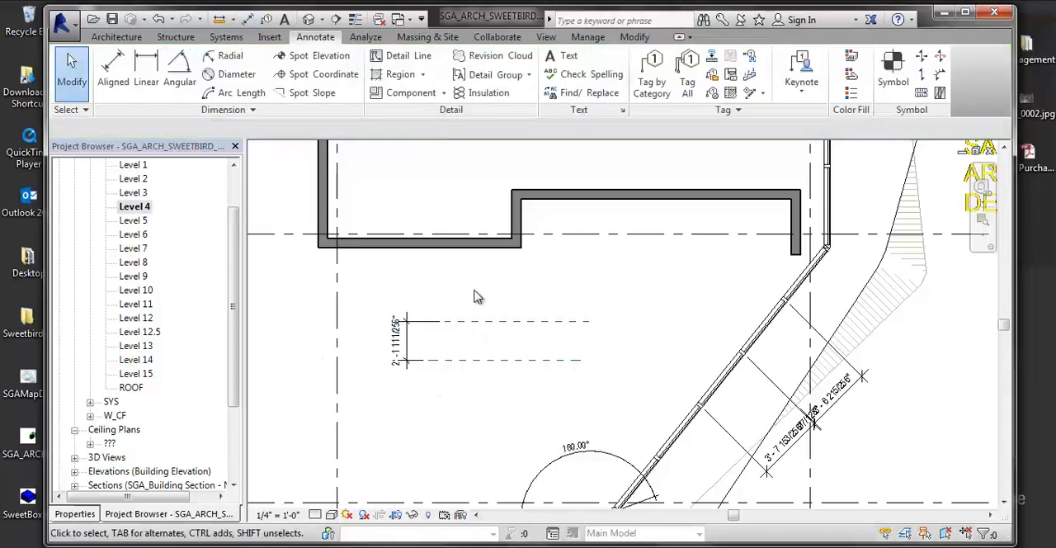
click(530, 321)
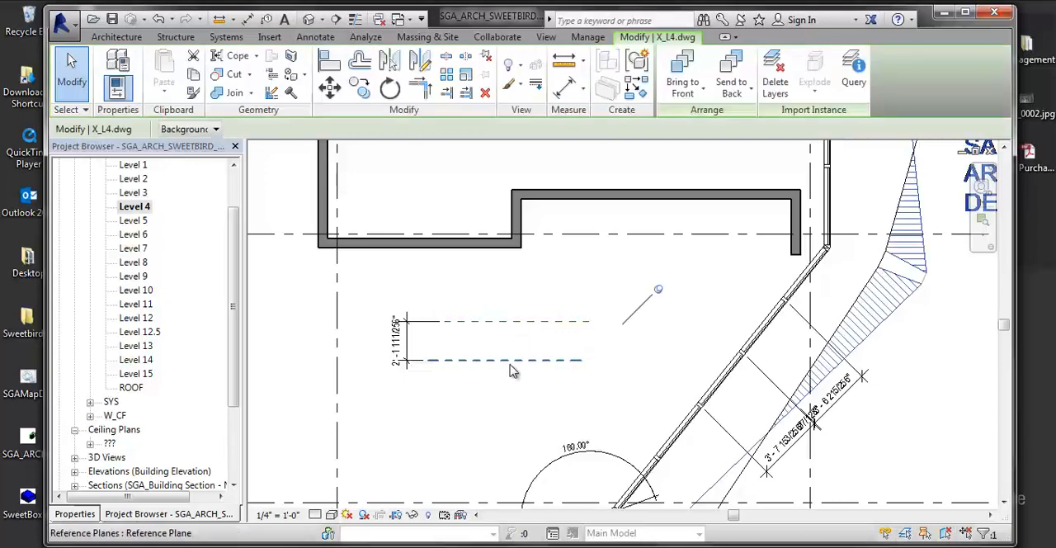
click(512, 362)
click(528, 344)
scroll(529, 344, down, 1)
middle_drag(528, 344, 471, 308)
scroll(499, 352, down, 2)
middle_drag(498, 352, 481, 338)
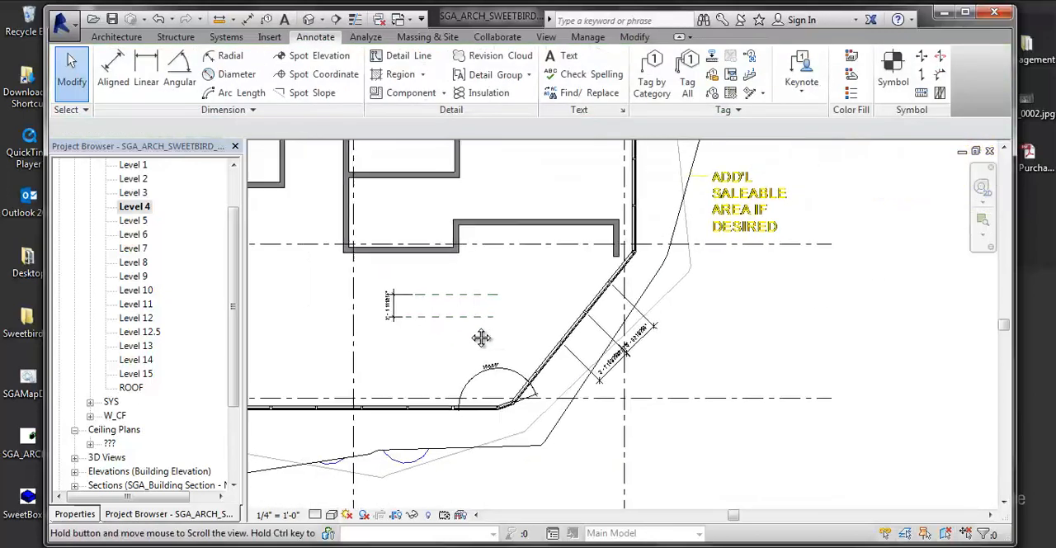
middle_drag(564, 331, 453, 349)
scroll(493, 355, up, 4)
scroll(500, 361, up, 1)
scroll(616, 396, down, 1)
middle_drag(528, 388, 803, 495)
scroll(542, 382, up, 1)
middle_drag(420, 245, 469, 299)
scroll(468, 302, down, 4)
middle_drag(464, 352, 458, 465)
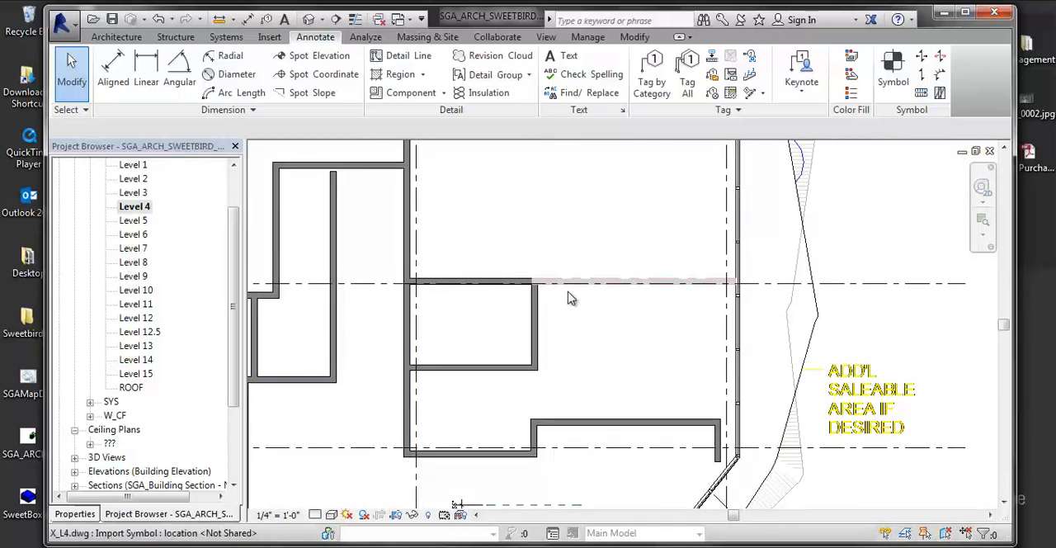
click(115, 73)
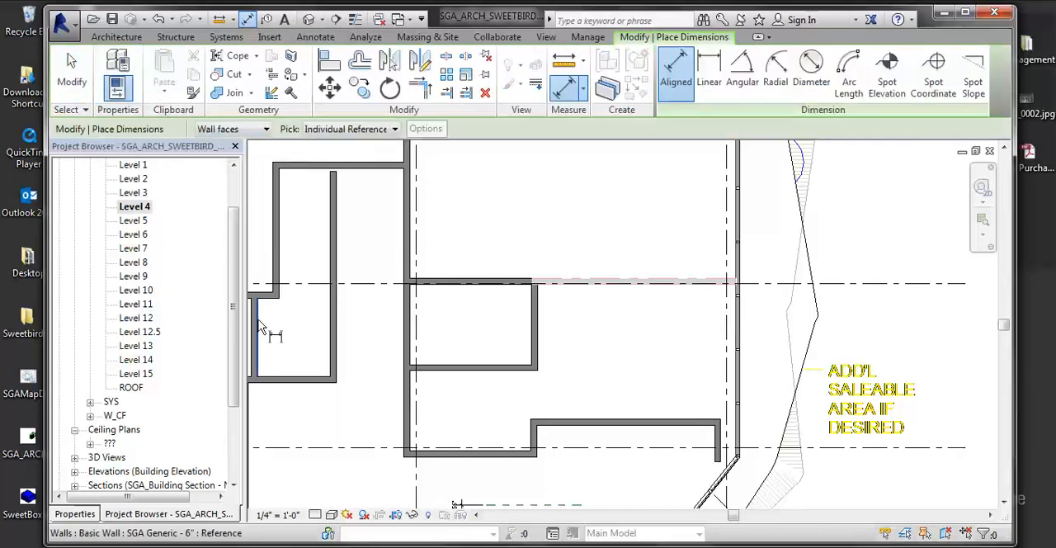
scroll(280, 334, up, 4)
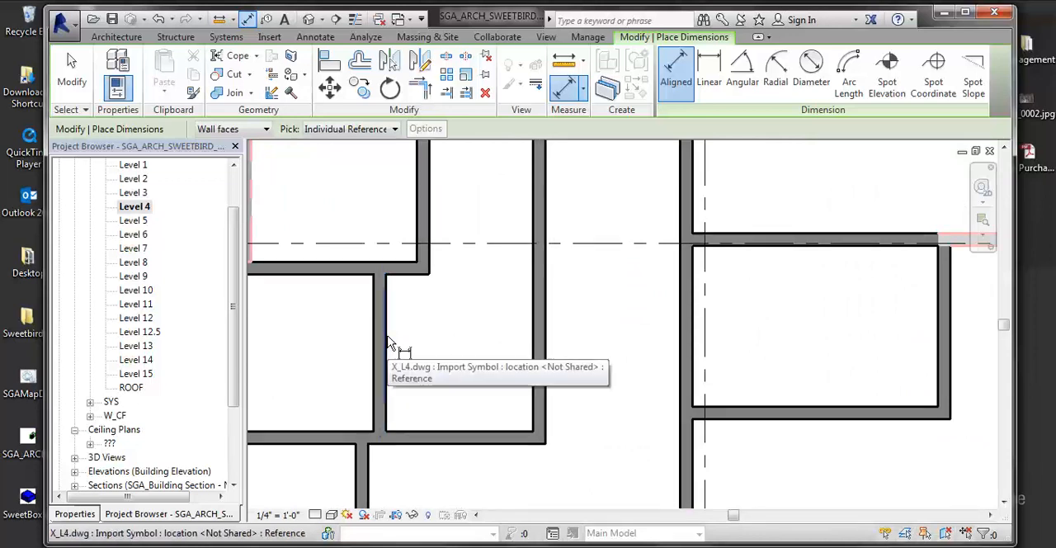
click(389, 342)
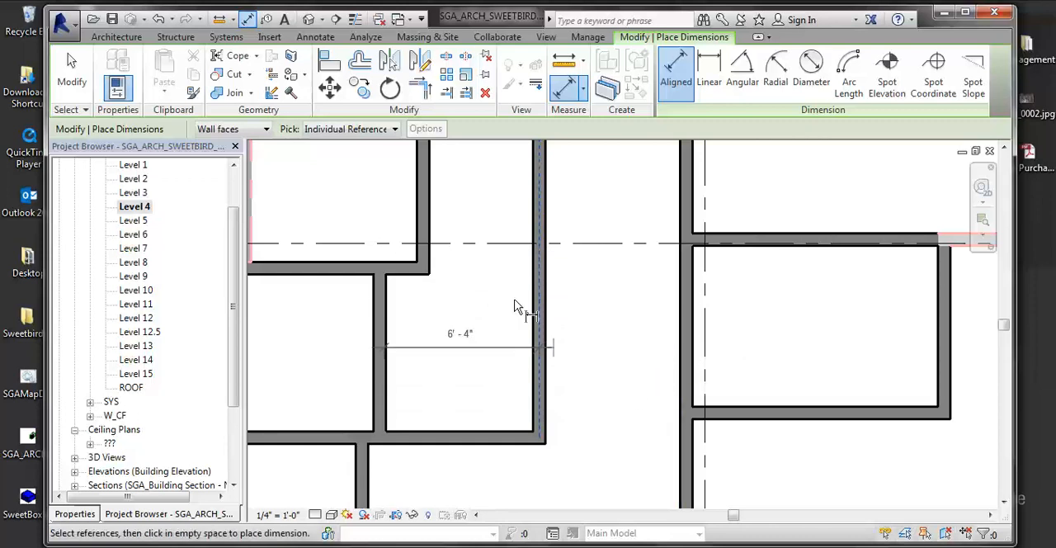
click(540, 353)
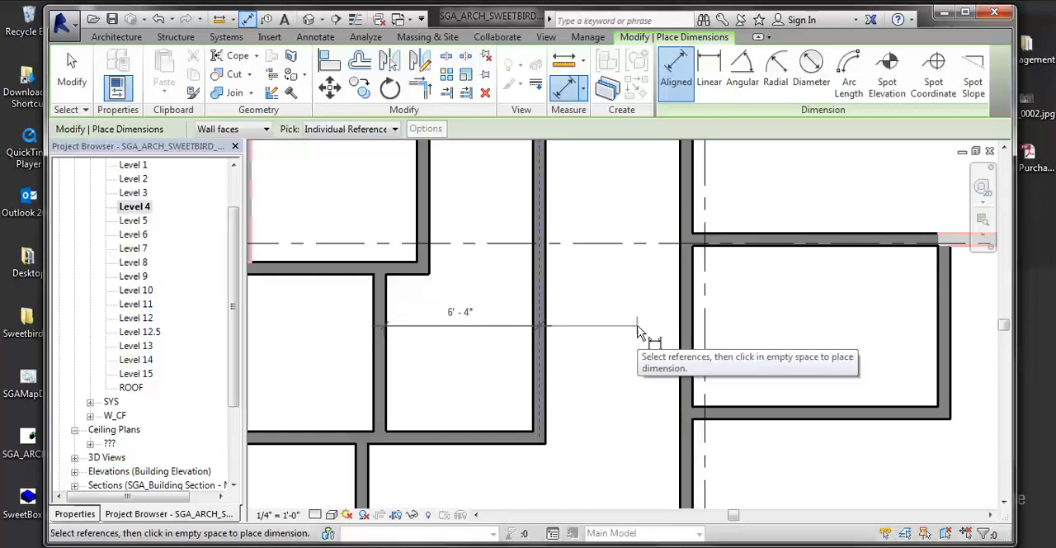
key(Escape)
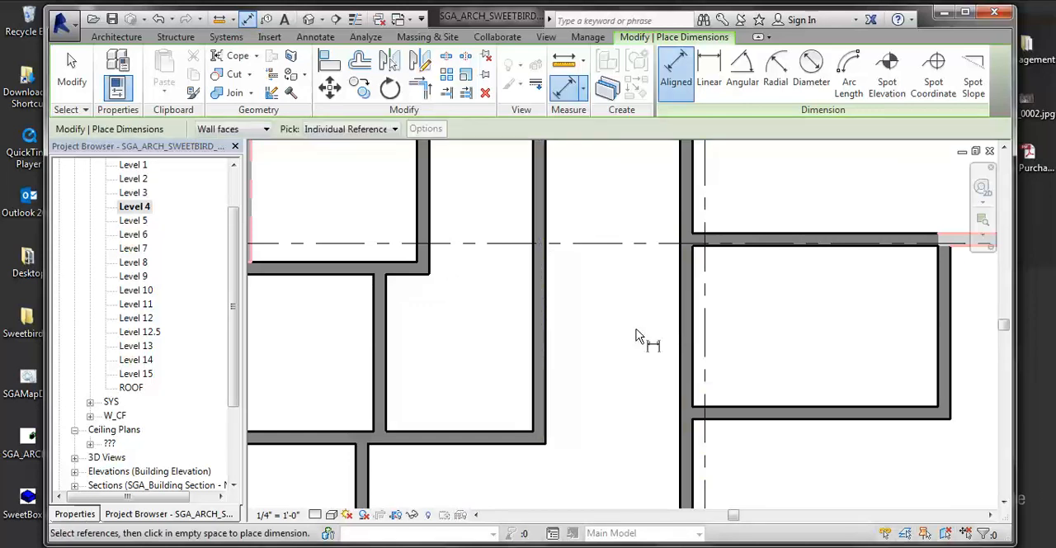
- Place a continuous aligned dimension string from the western room's wall face across both corridor walls and the small room's east wall to grid D
click(387, 355)
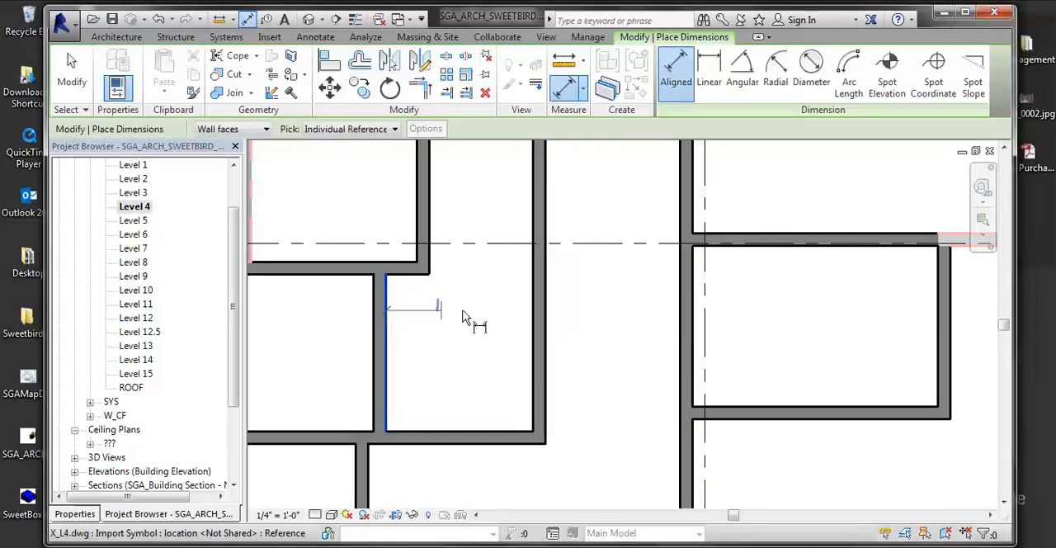
click(546, 338)
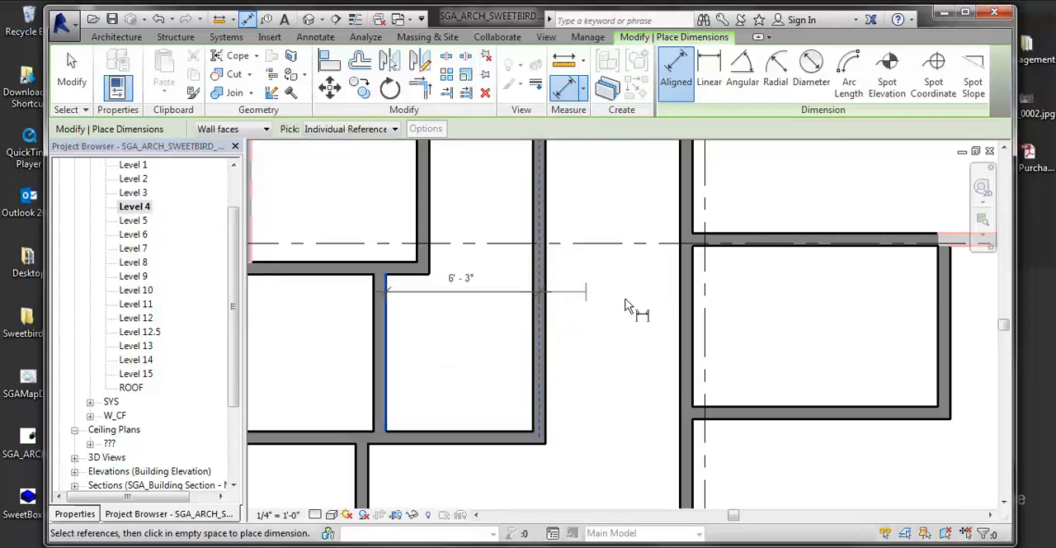
click(700, 326)
scroll(707, 311, down, 2)
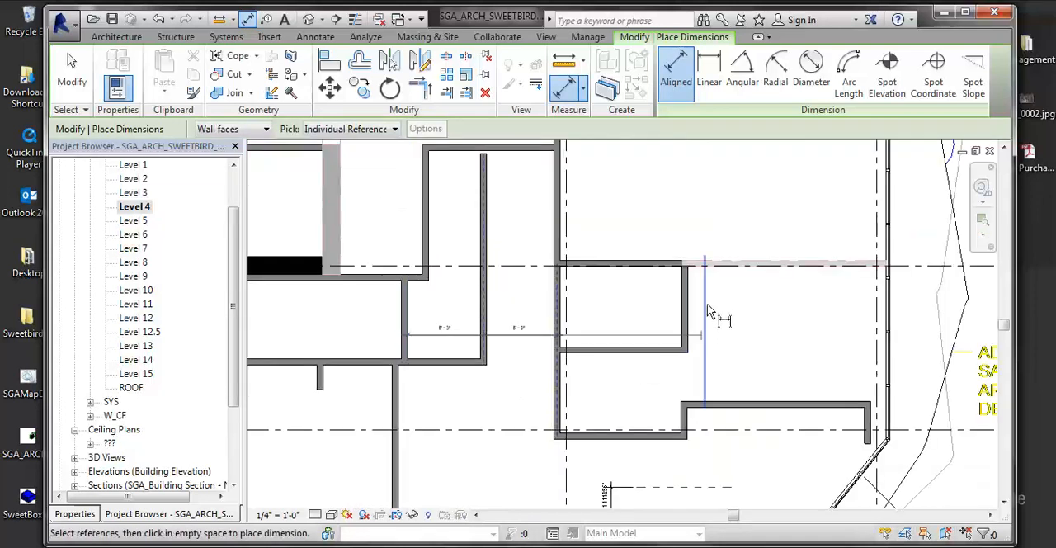
scroll(701, 310, up, 4)
scroll(509, 309, down, 1)
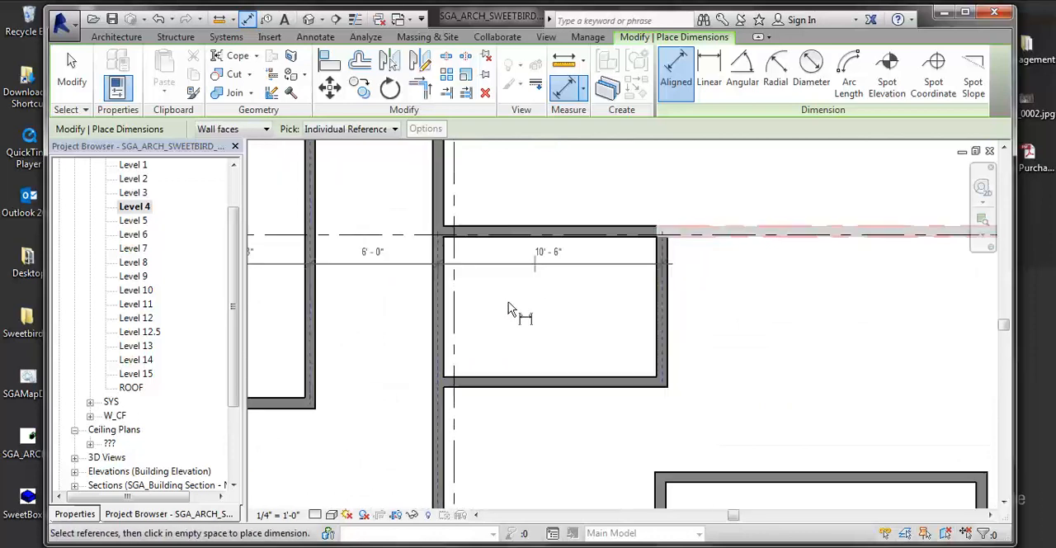
scroll(509, 310, down, 2)
click(788, 318)
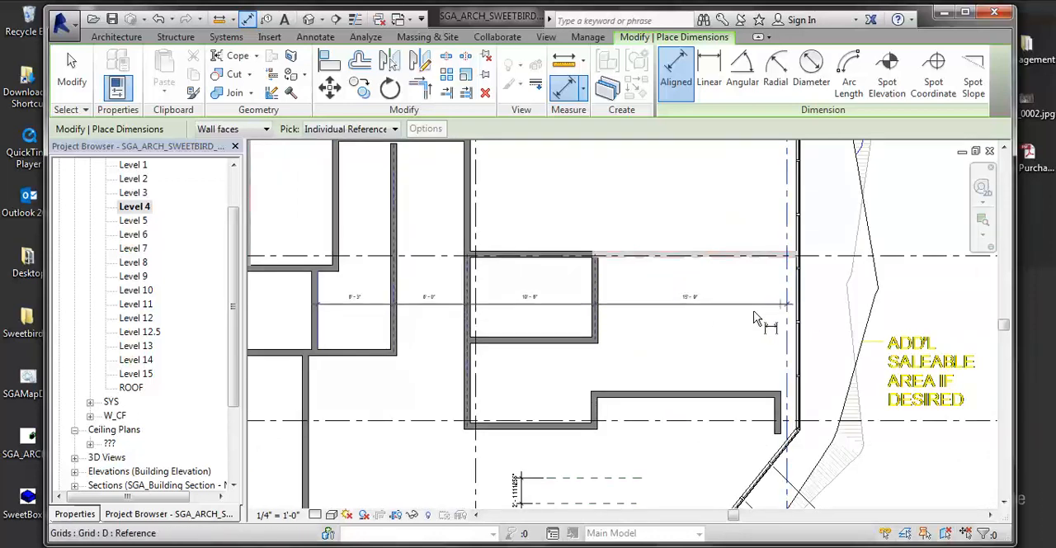
click(891, 310)
- Lock the corridor-width segment (6'-0") of the new dimension string
middle_drag(563, 291, 607, 279)
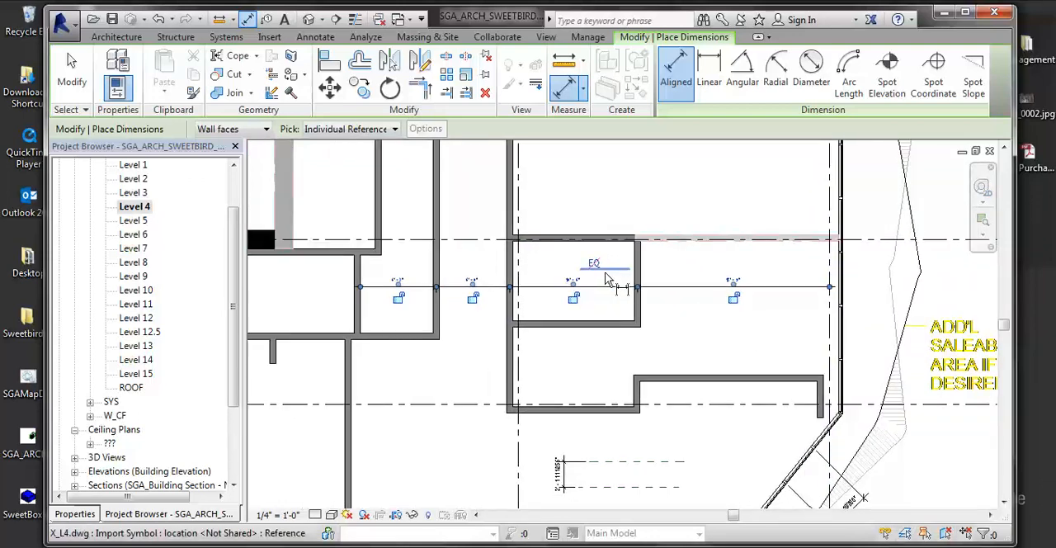
scroll(607, 278, up, 3)
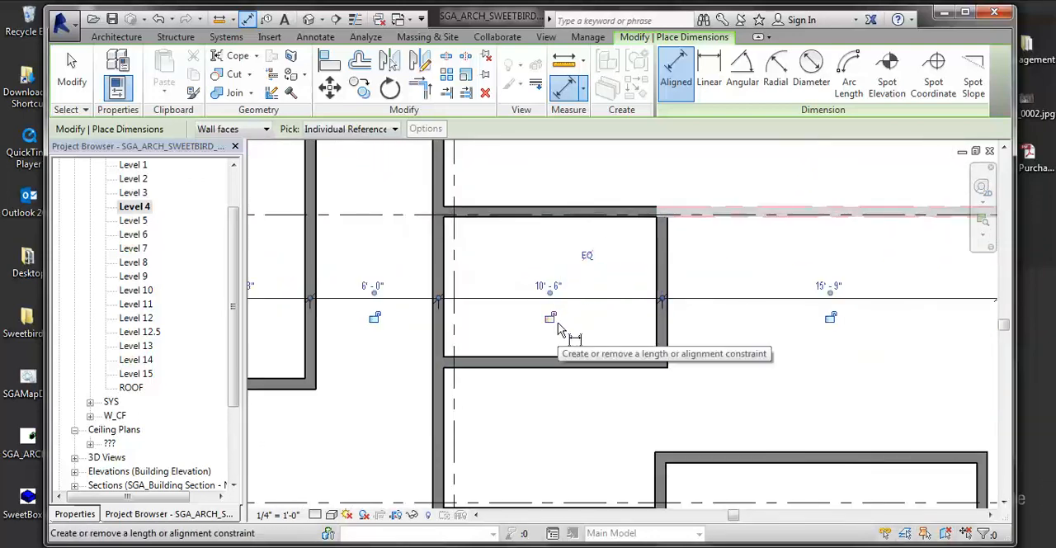
middle_drag(539, 312, 568, 318)
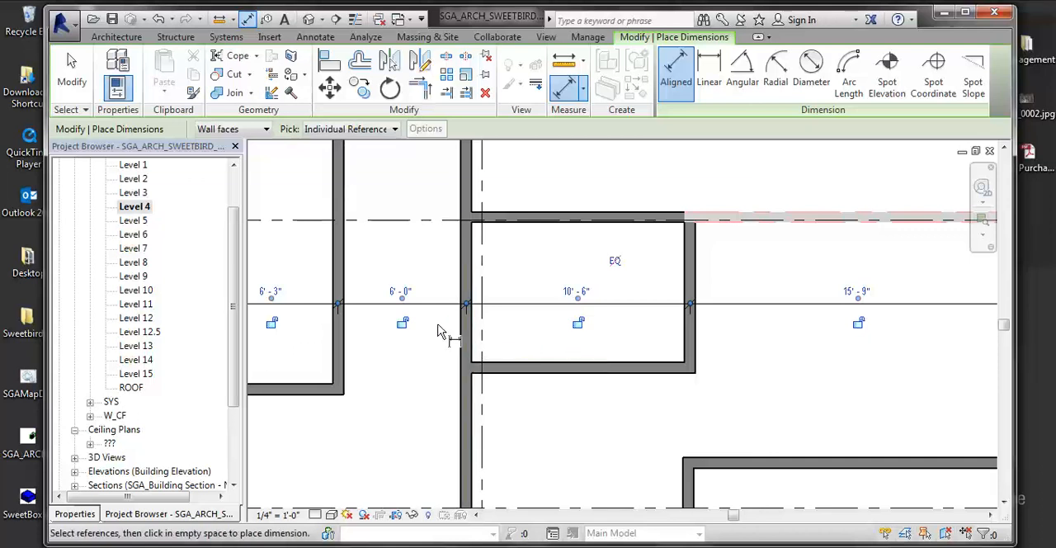
click(402, 321)
key(Escape)
key(Escape)
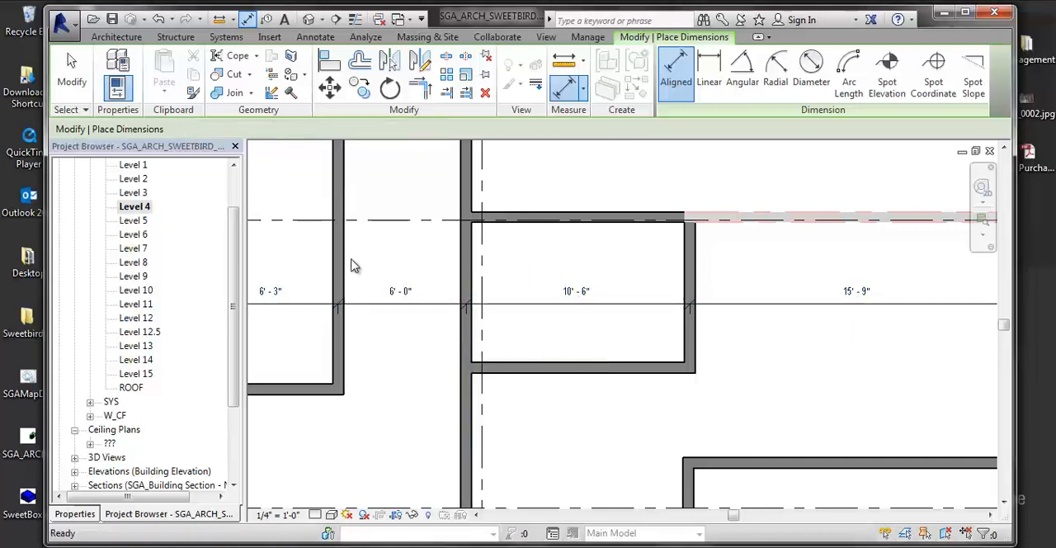
- Move the corridor's west wall east until the adjacent room segment is about 7'-7", and undo the move
click(338, 262)
drag(332, 254, 385, 262)
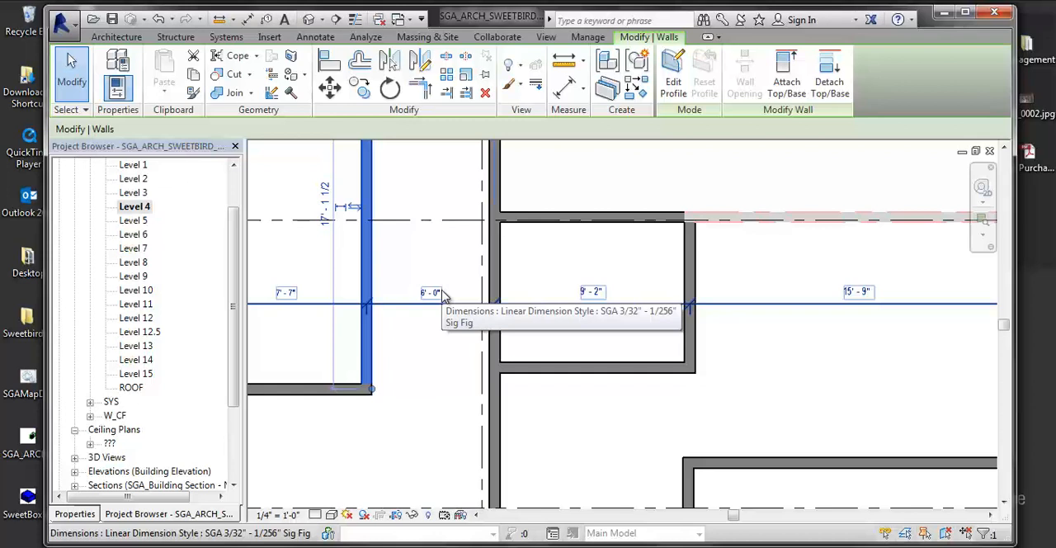
key(Escape)
scroll(544, 338, up, 1)
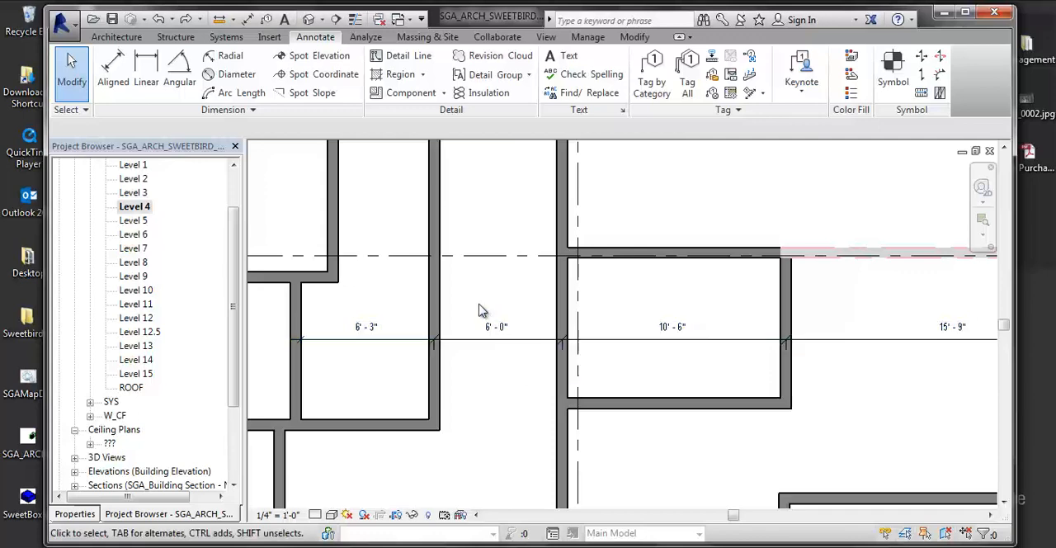
- Edit the dimension string's witness lines to remove the one at the small room's east wall
click(518, 341)
middle_drag(589, 358, 561, 333)
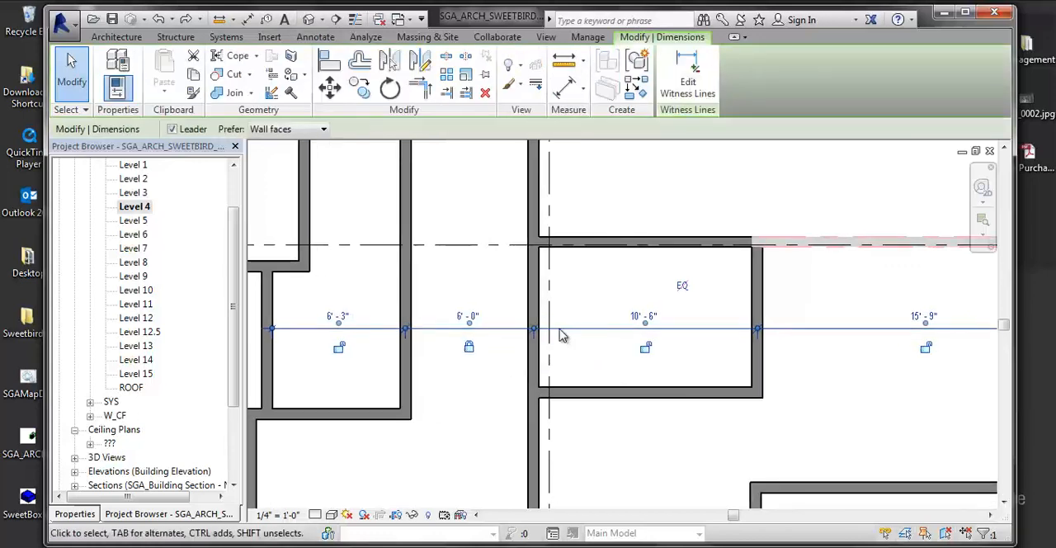
scroll(379, 331, up, 3)
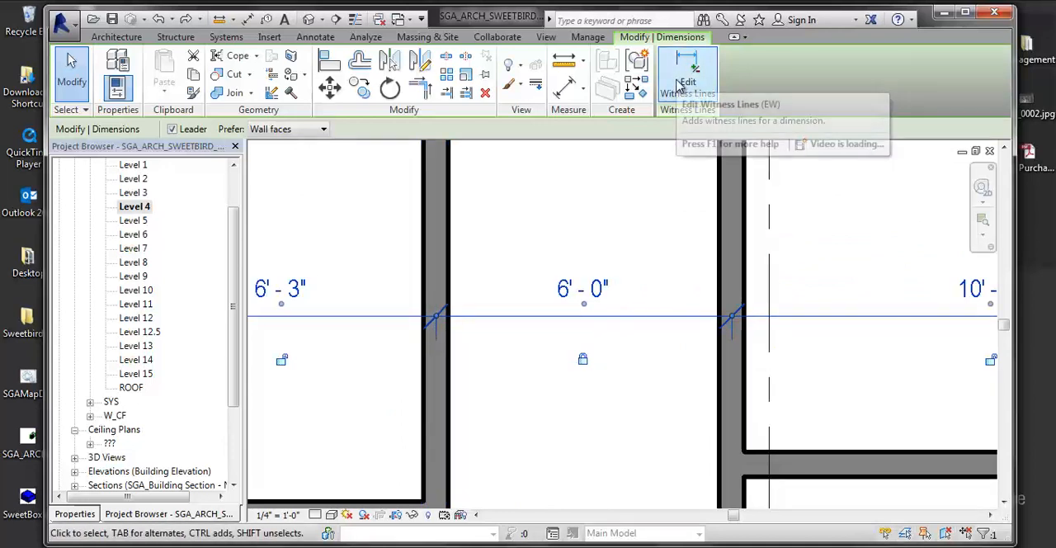
scroll(557, 303, down, 2)
middle_drag(558, 303, 437, 310)
middle_drag(785, 327, 518, 334)
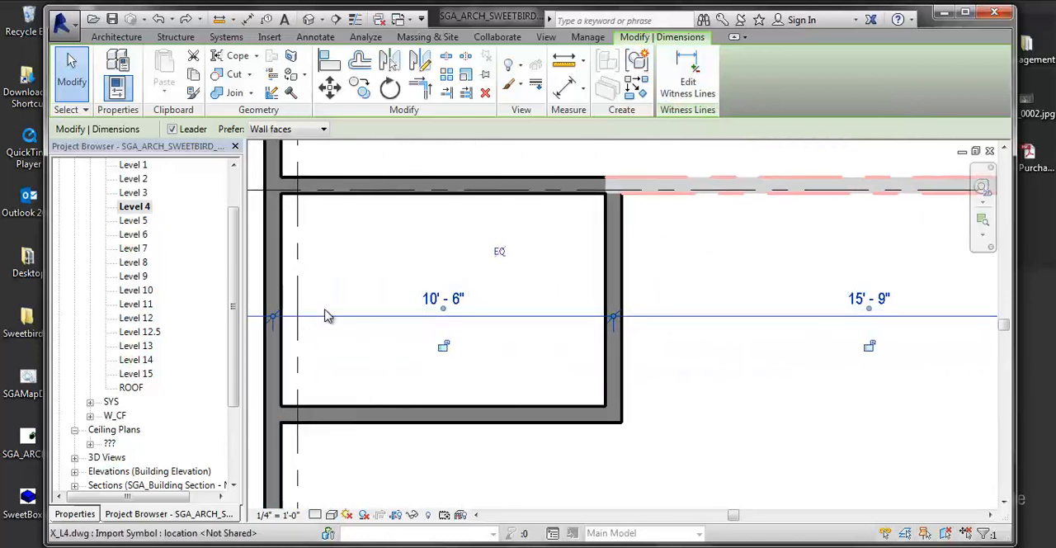
middle_drag(633, 291, 556, 247)
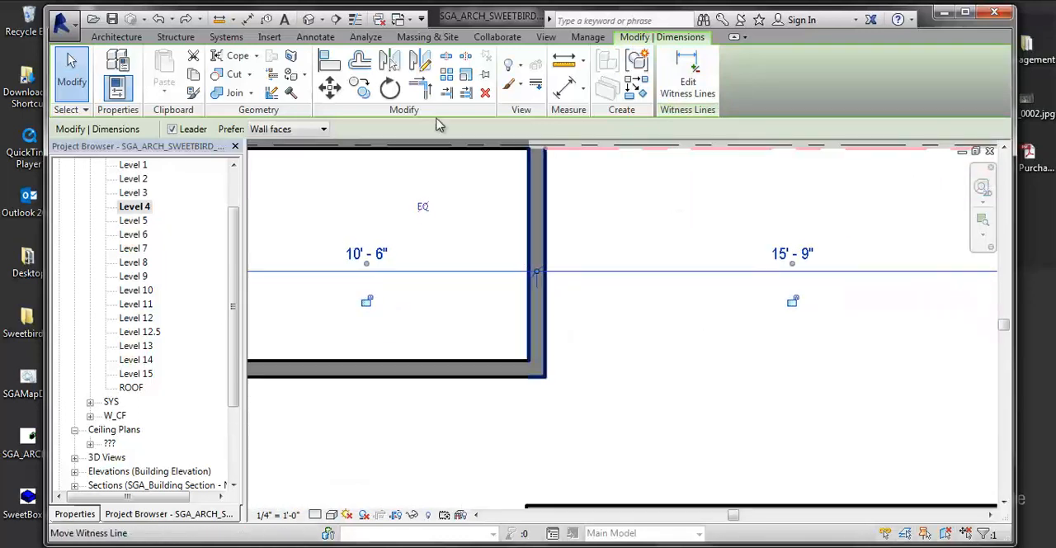
click(666, 85)
click(542, 284)
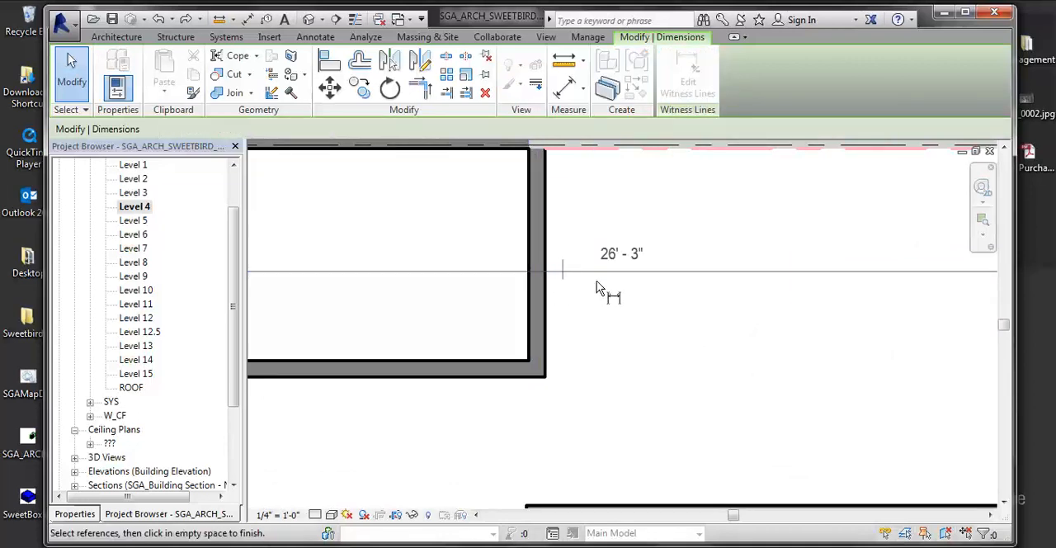
scroll(706, 342, down, 2)
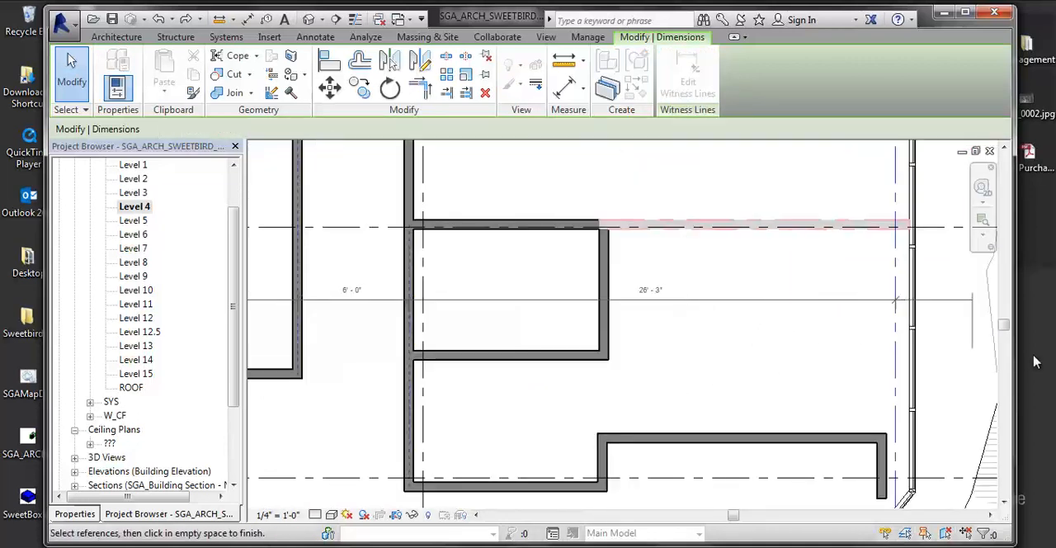
click(965, 375)
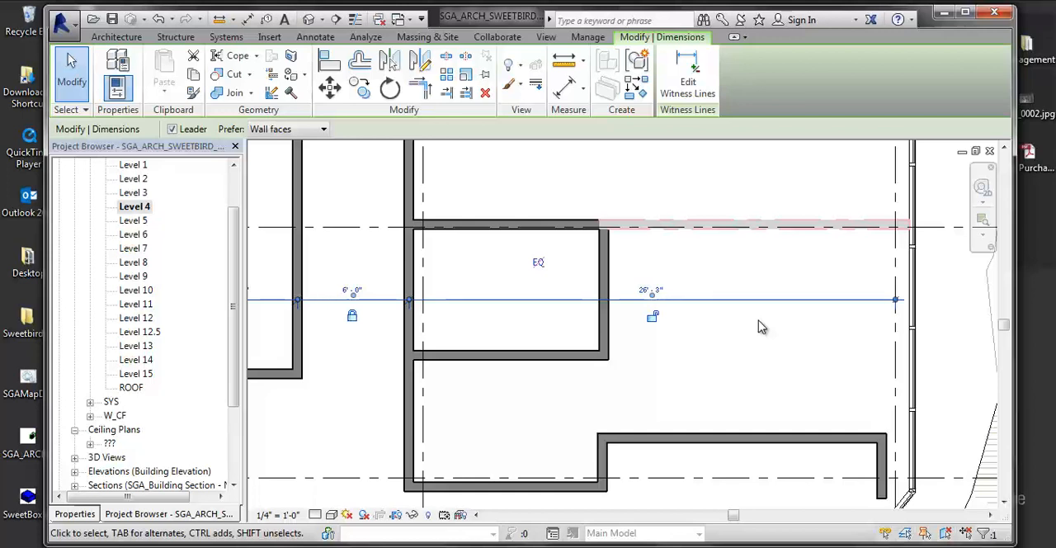
- Add a witness line to the dimension string at the inner face of the small room's east wall
click(689, 80)
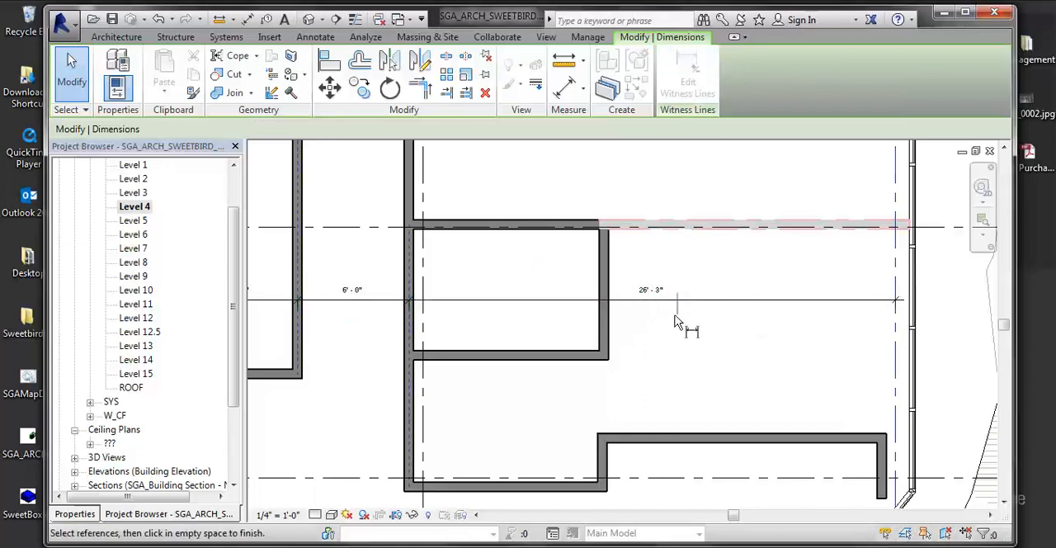
click(607, 336)
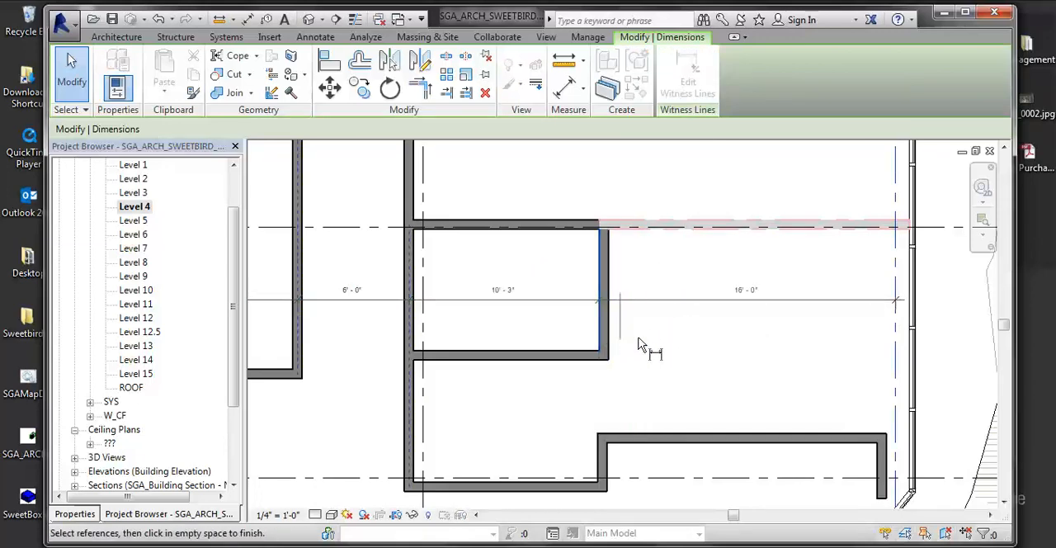
scroll(712, 332, down, 3)
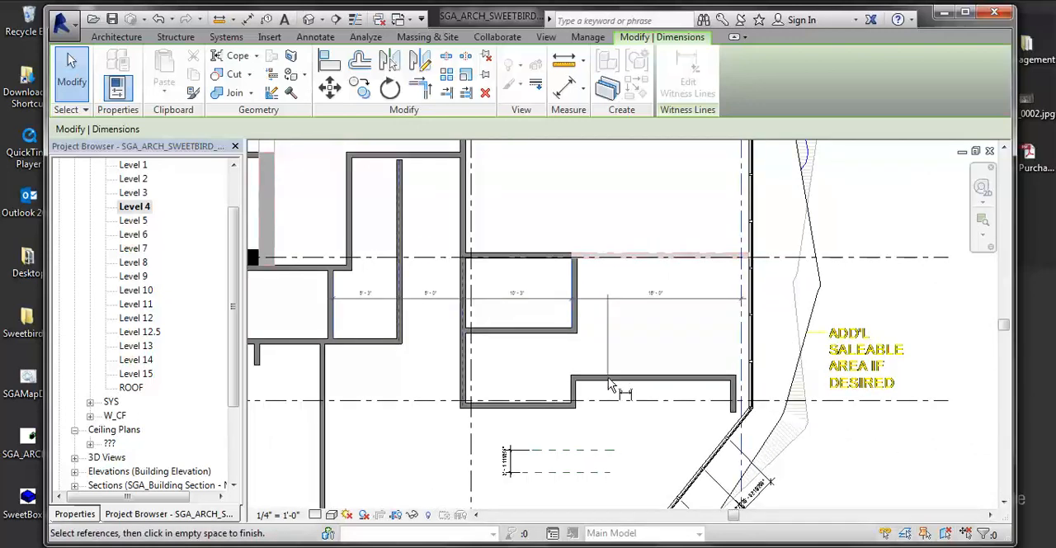
click(671, 350)
click(673, 349)
- Try placing the text note "I am a Wall" above the 16'-0" dimension segment, east of the small room
click(117, 37)
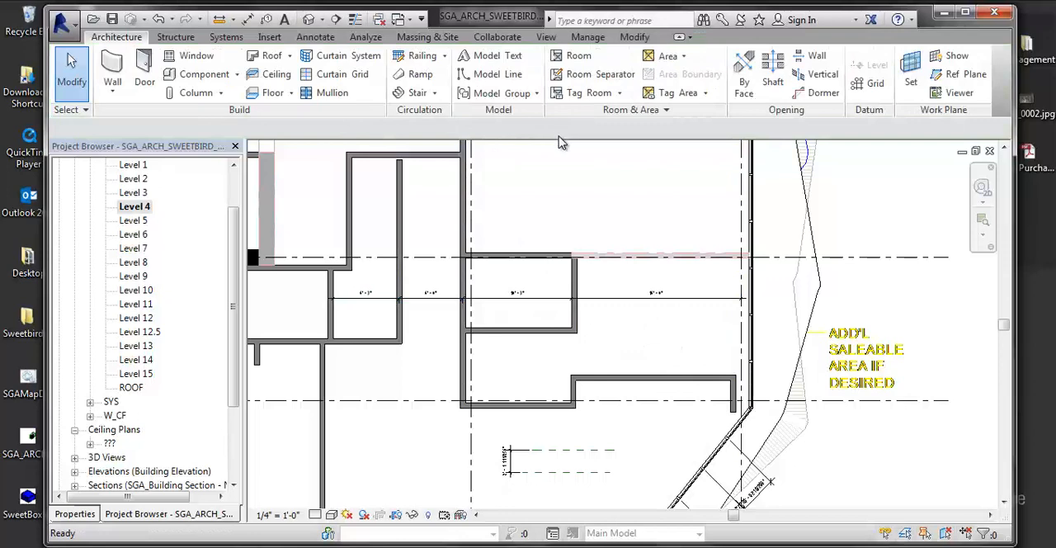
scroll(627, 325, down, 4)
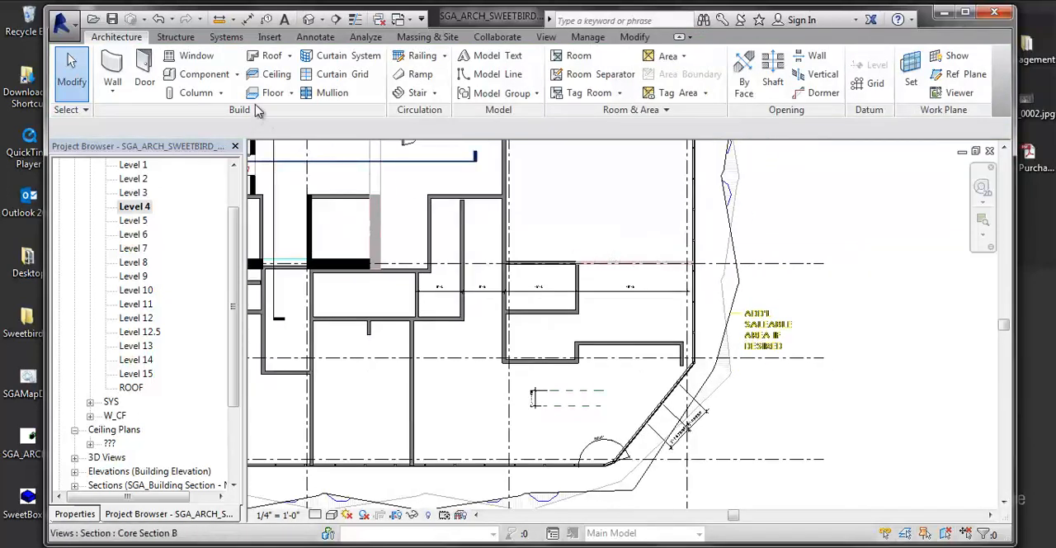
click(327, 39)
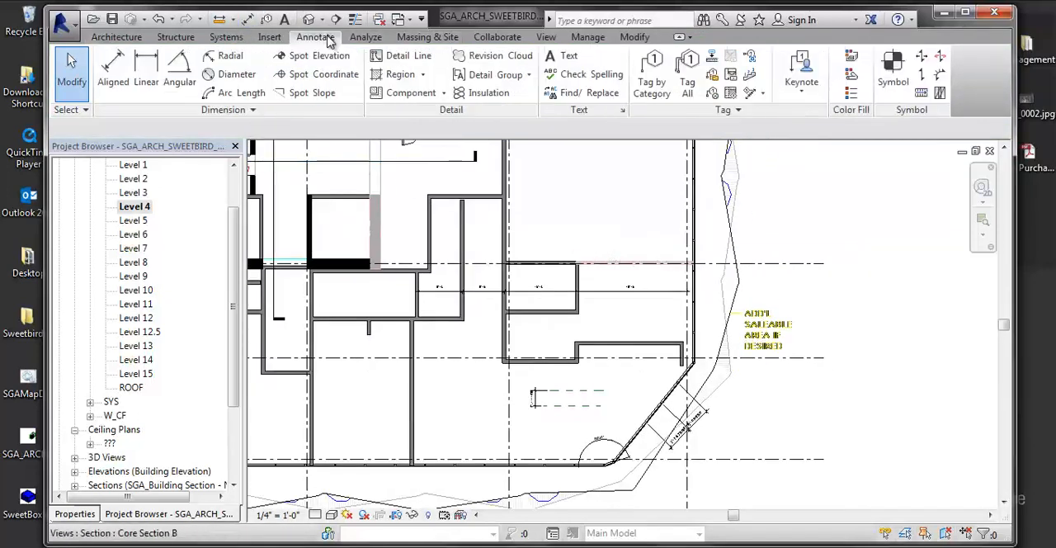
click(562, 58)
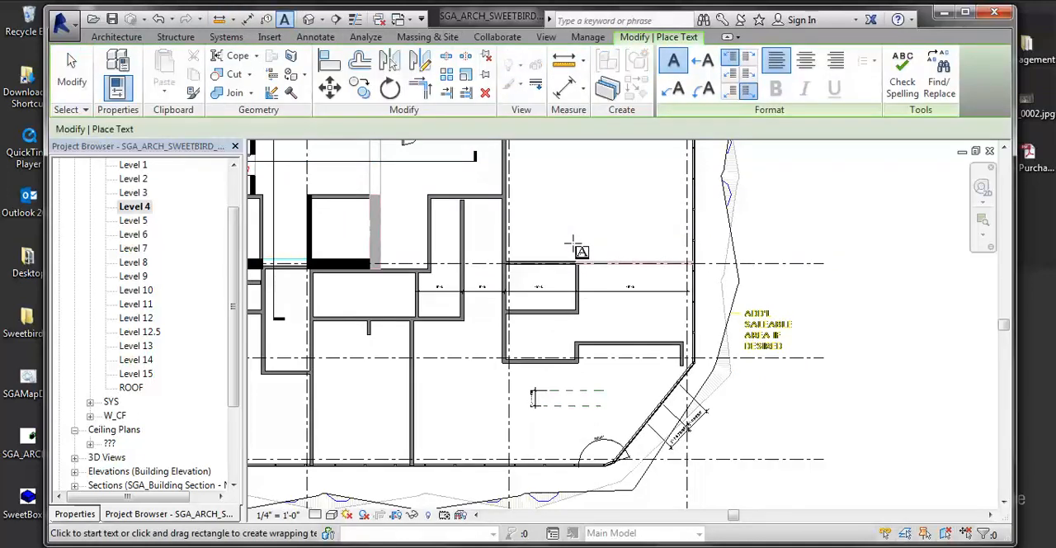
scroll(594, 293, up, 4)
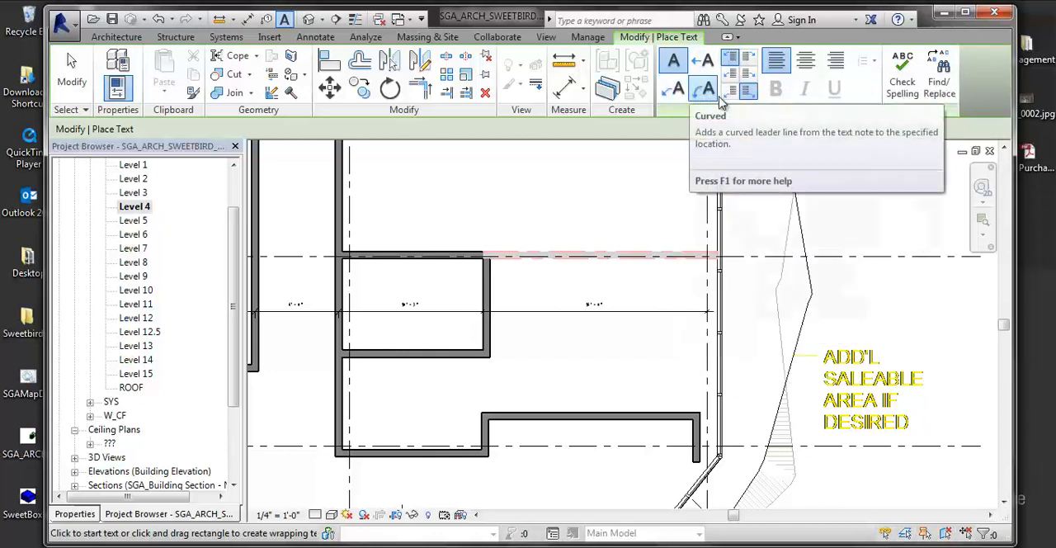
scroll(490, 312, up, 3)
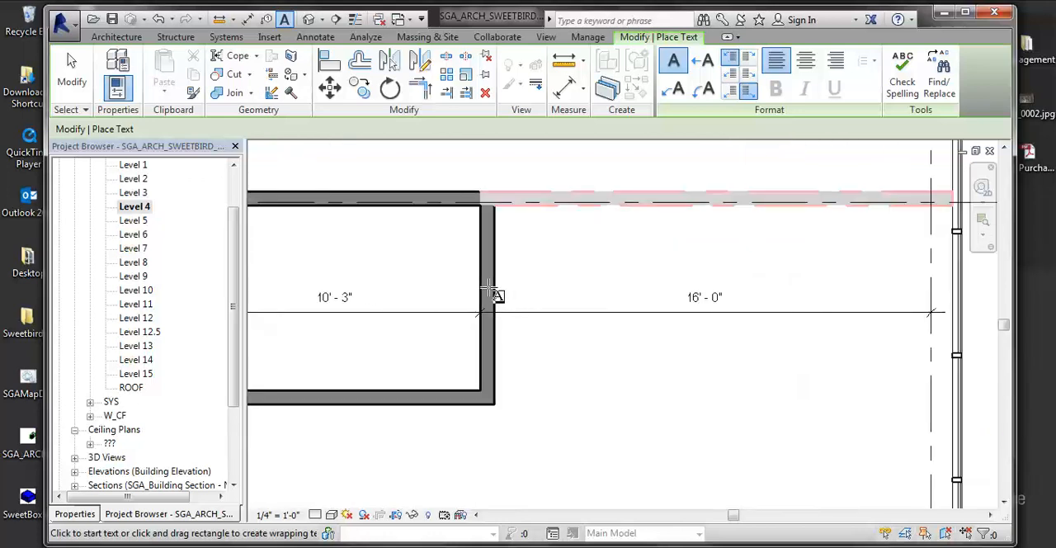
click(552, 263)
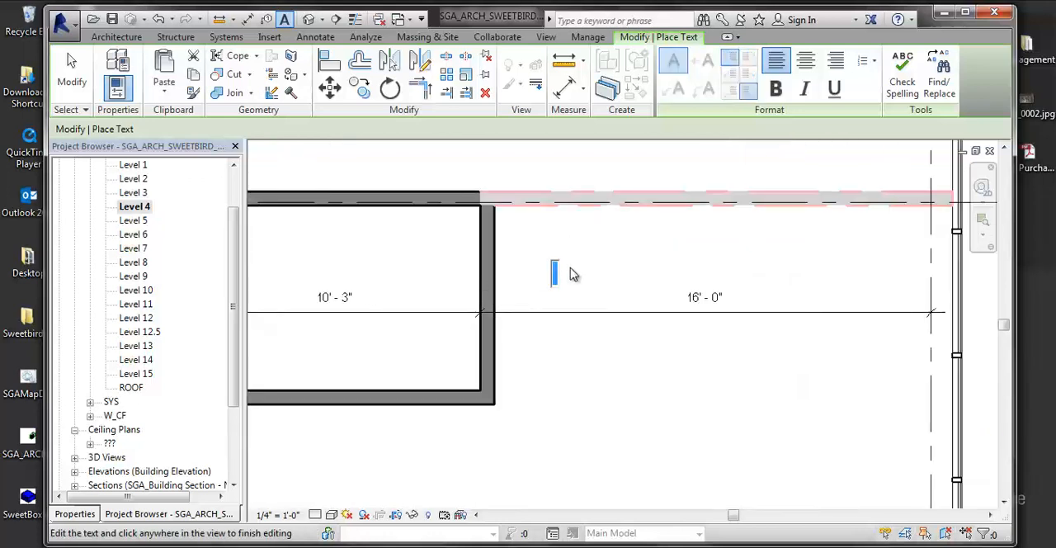
text(I am a Wall)
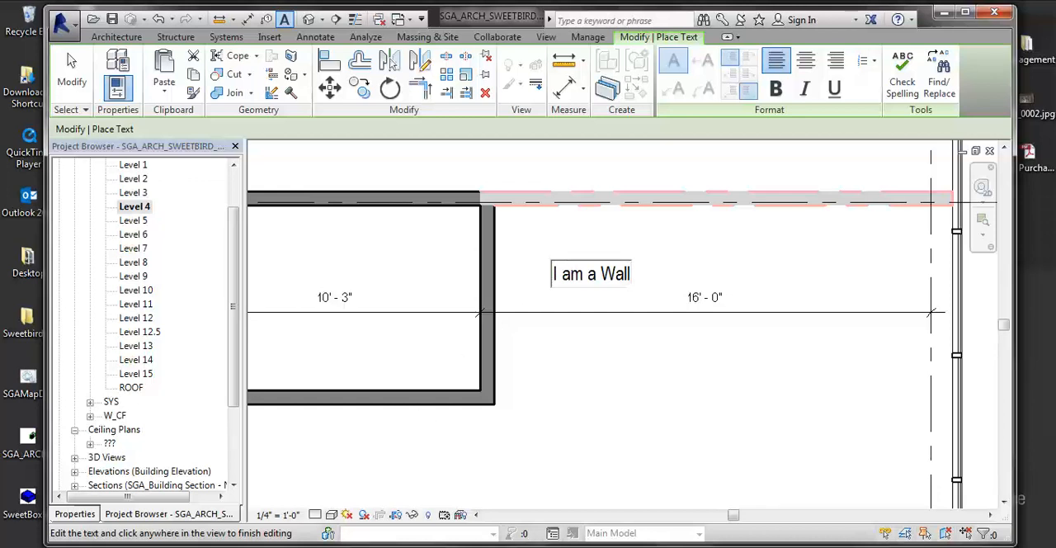
click(731, 485)
key(Escape)
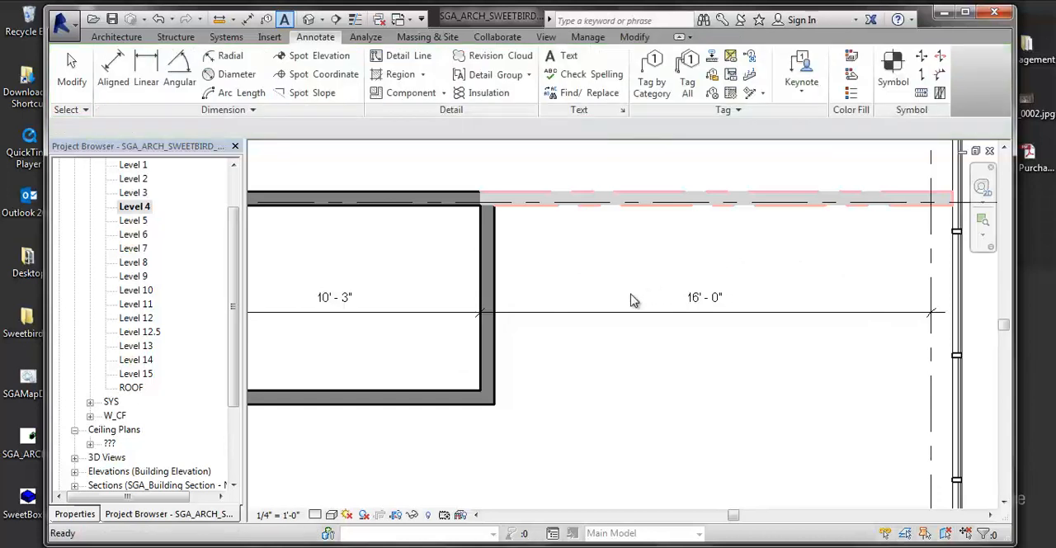
- Select the dimension string and review the linear dimension styles available for it
click(614, 311)
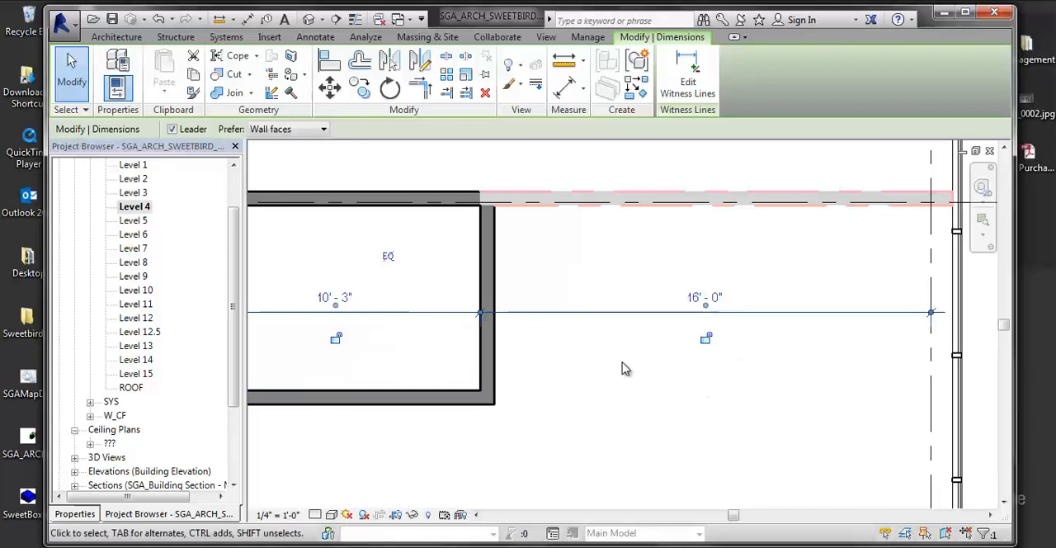
click(76, 513)
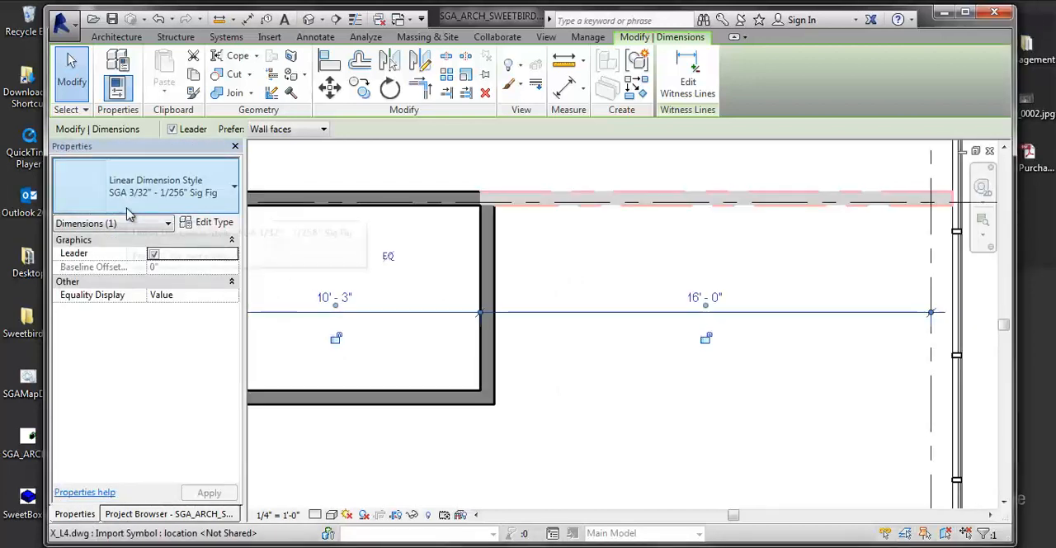
click(211, 198)
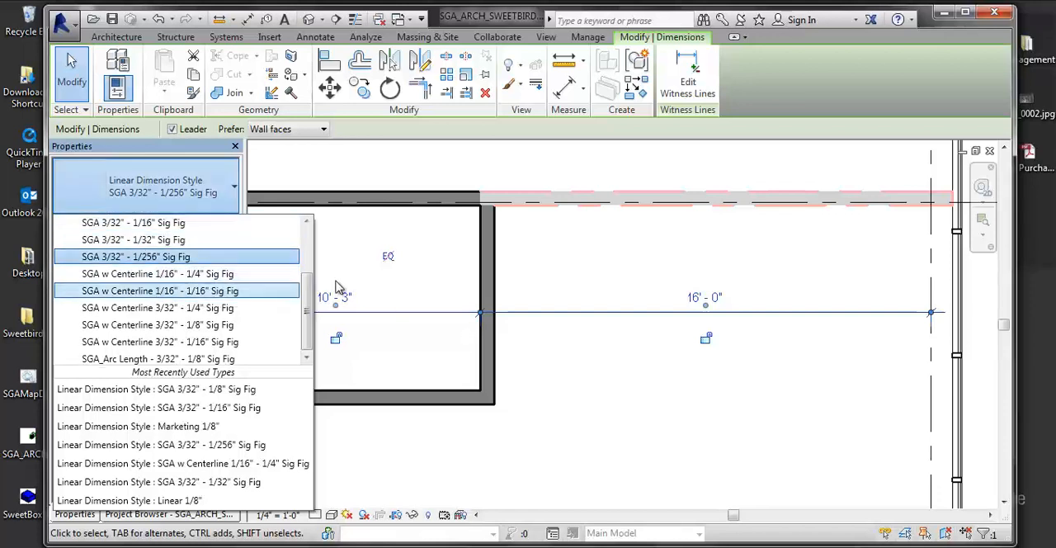
scroll(132, 318, up, 3)
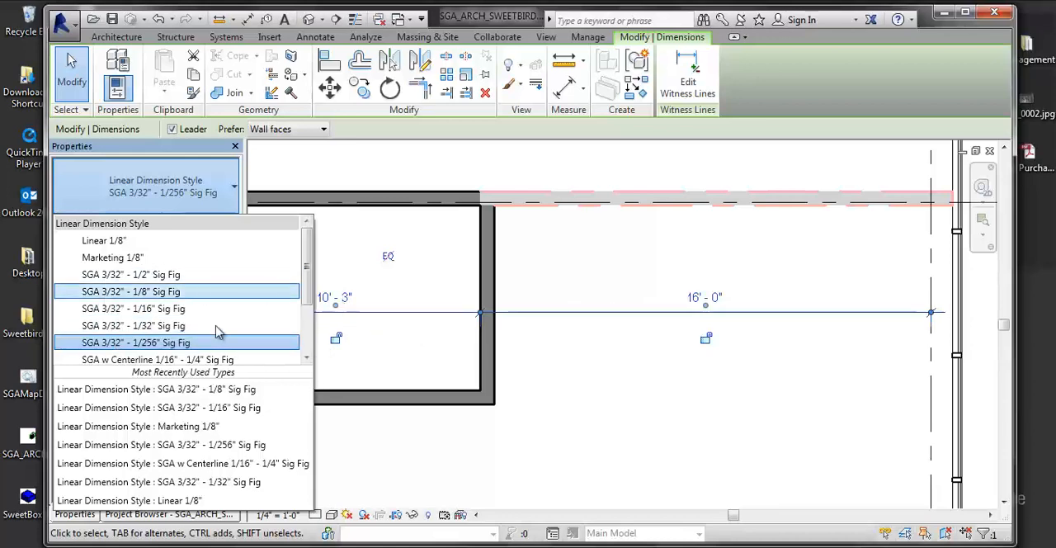
- Place an aligned dimension from the last stair riser line beside the UP label to the inner face of the stair enclosure's east wall
middle_drag(602, 376, 574, 410)
scroll(536, 343, down, 2)
scroll(511, 347, up, 5)
scroll(584, 376, down, 2)
scroll(442, 298, down, 2)
middle_drag(443, 304, 512, 413)
scroll(511, 302, down, 4)
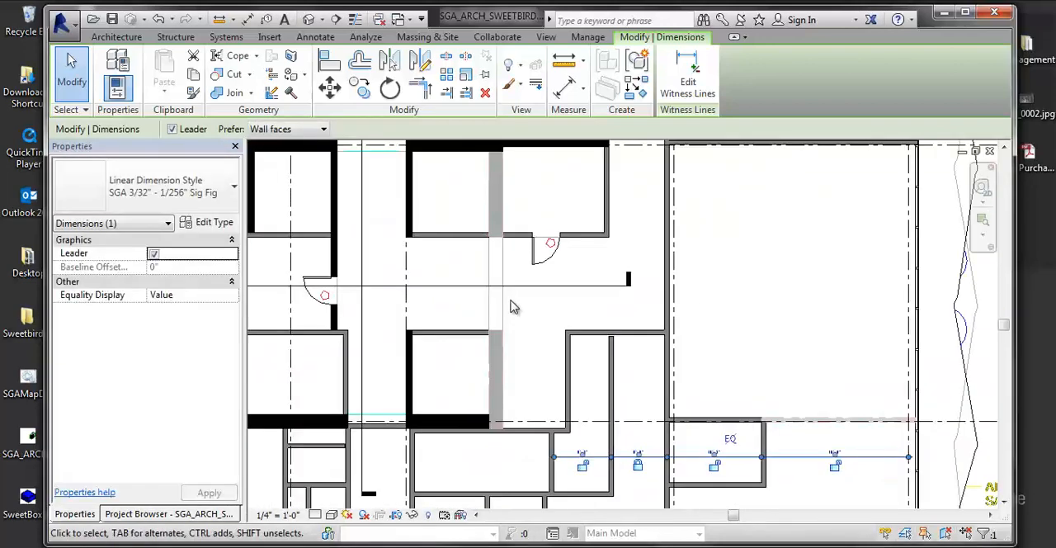
scroll(473, 354, up, 5)
middle_drag(462, 324, 457, 426)
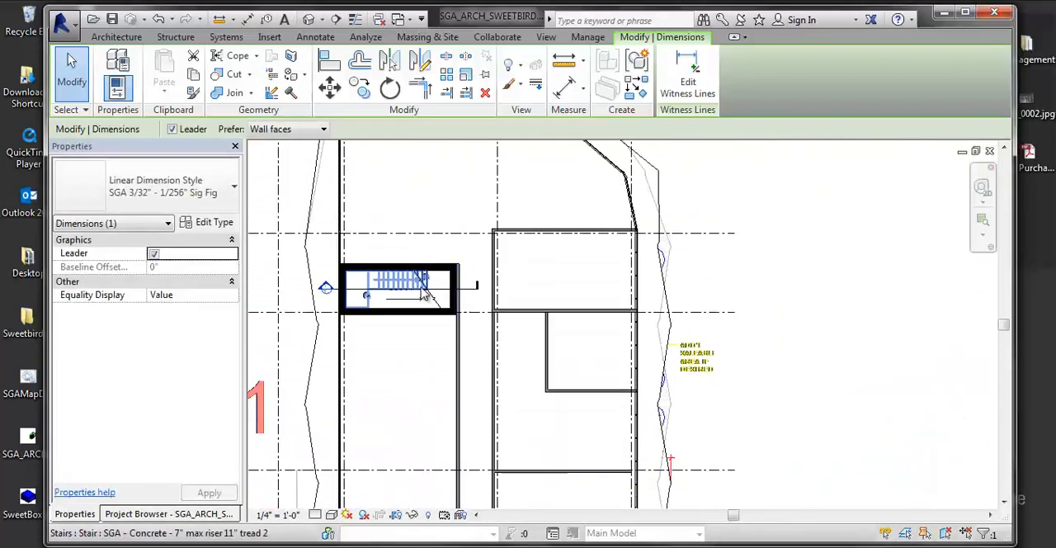
scroll(408, 297, up, 4)
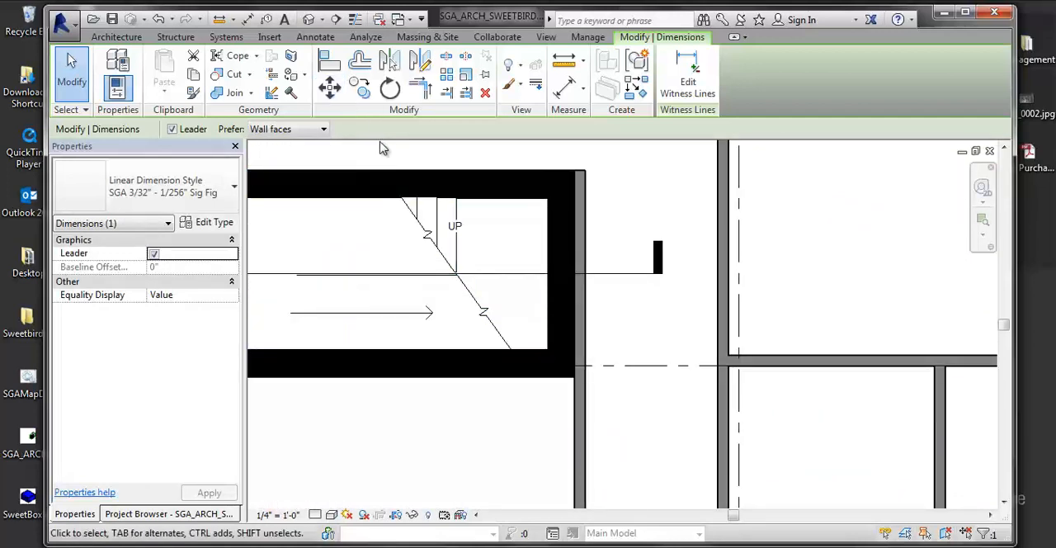
key(d)
key(i)
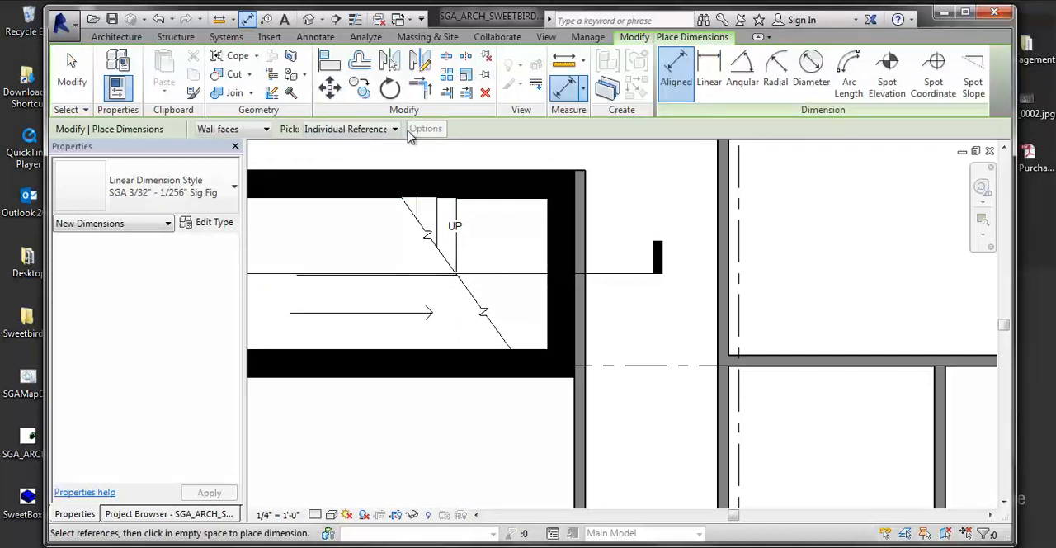
click(458, 257)
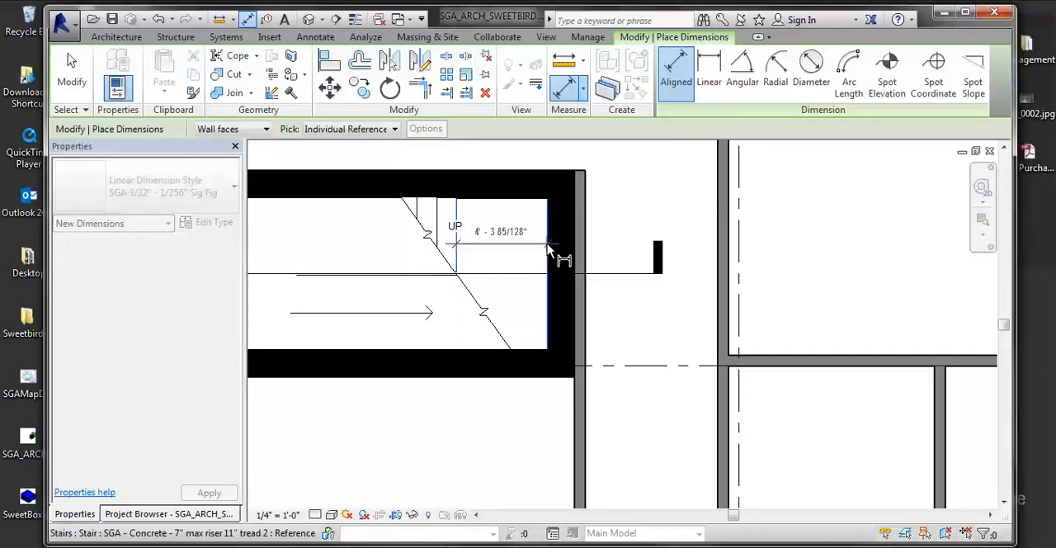
scroll(524, 271, down, 2)
scroll(524, 276, up, 3)
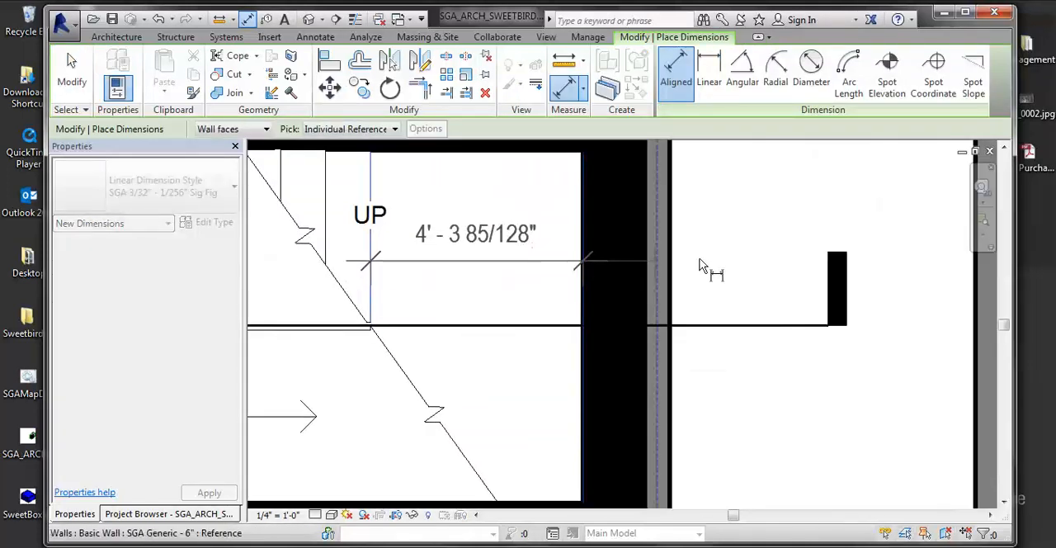
click(748, 263)
key(Escape)
key(Escape)
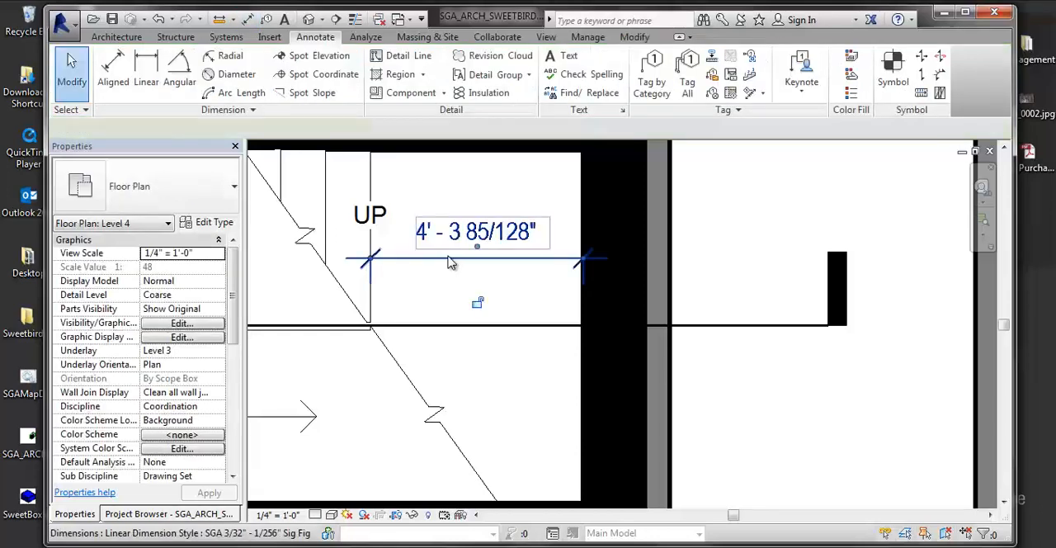
- Change the stair dimension's linear dimension style to SGA 3/32" - 1/8" Sig Fig
click(450, 261)
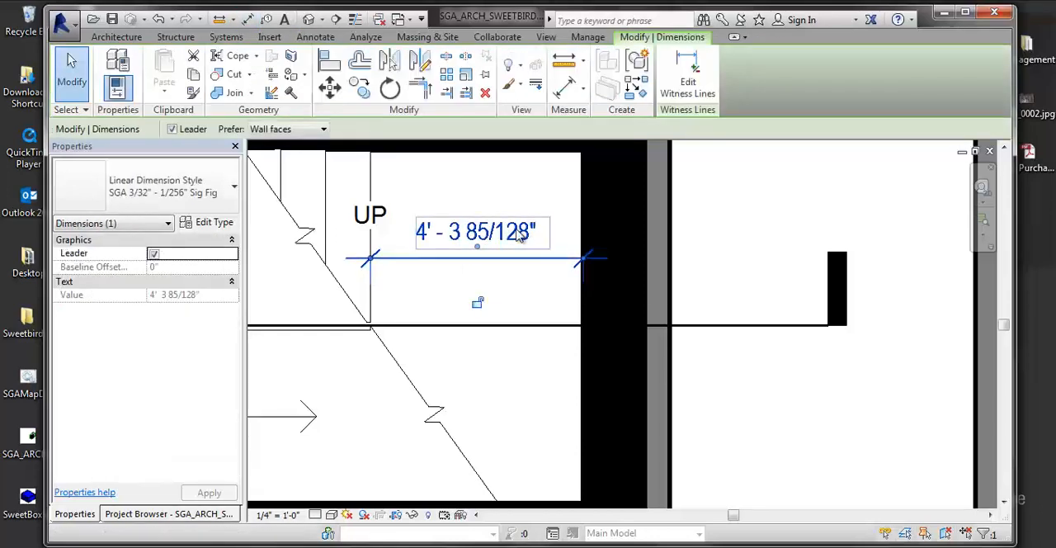
click(201, 195)
scroll(97, 268, up, 2)
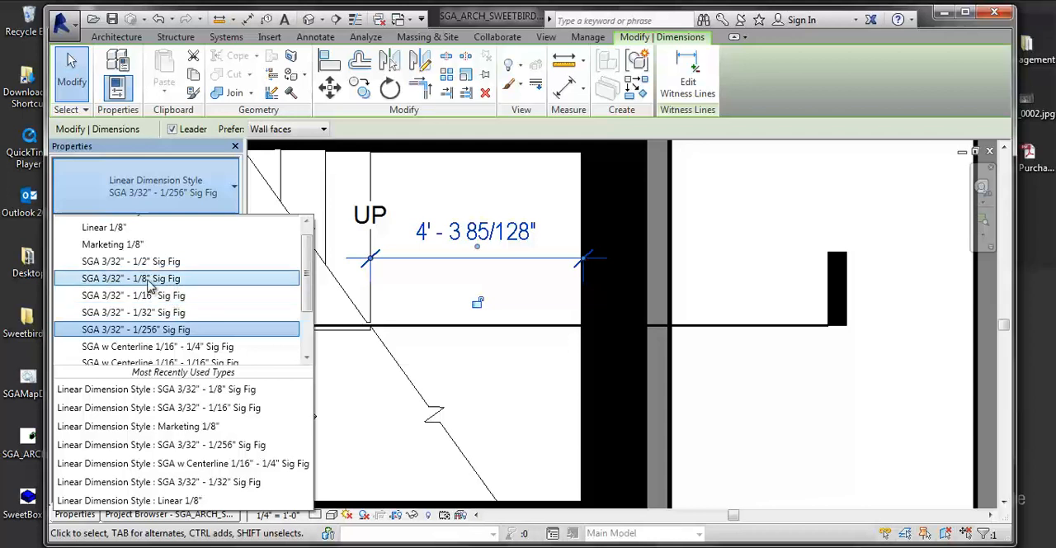
click(148, 279)
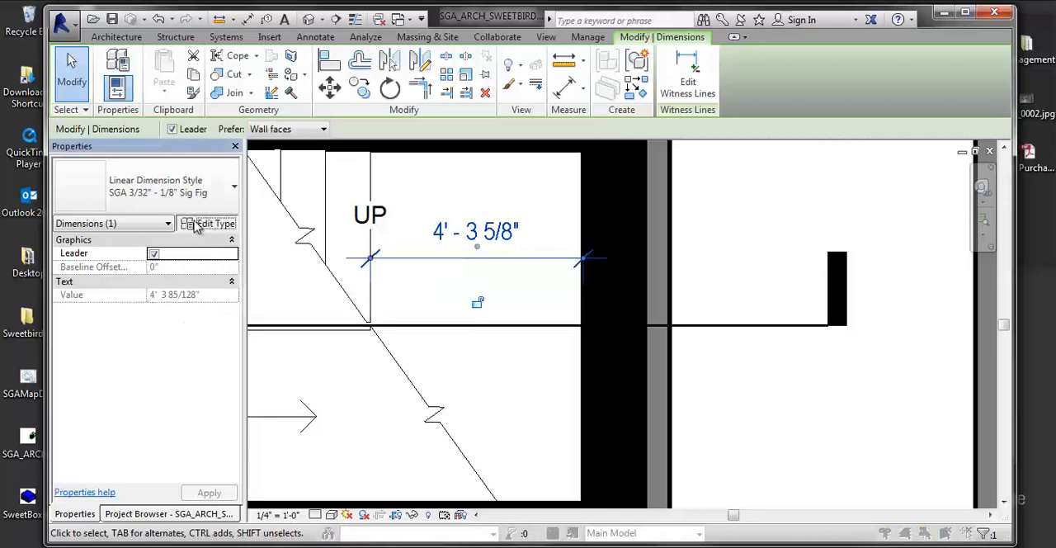
- Examine the type parameters of the SGA 3/32" - 1/8" Sig Fig dimension style
click(200, 223)
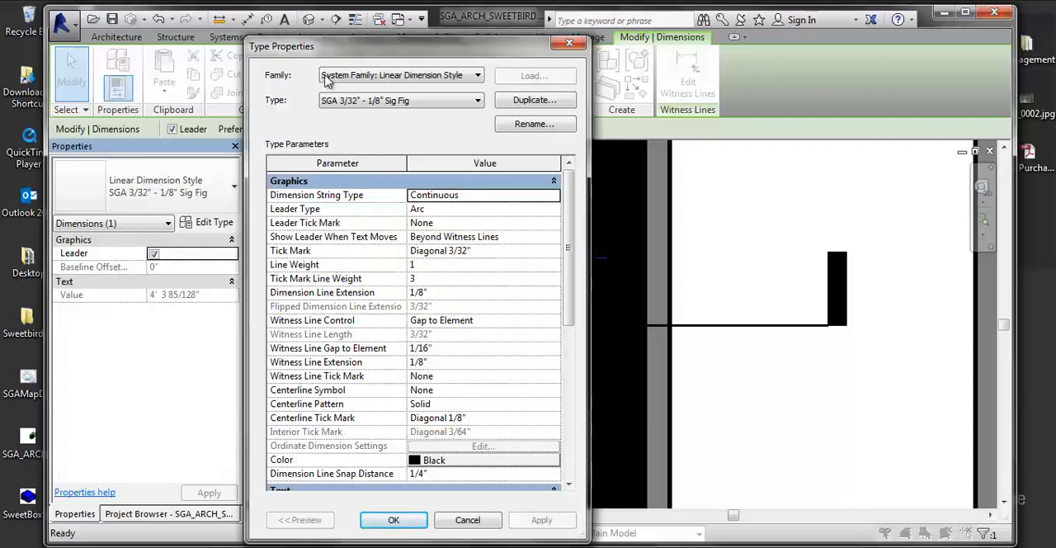
drag(355, 58, 724, 53)
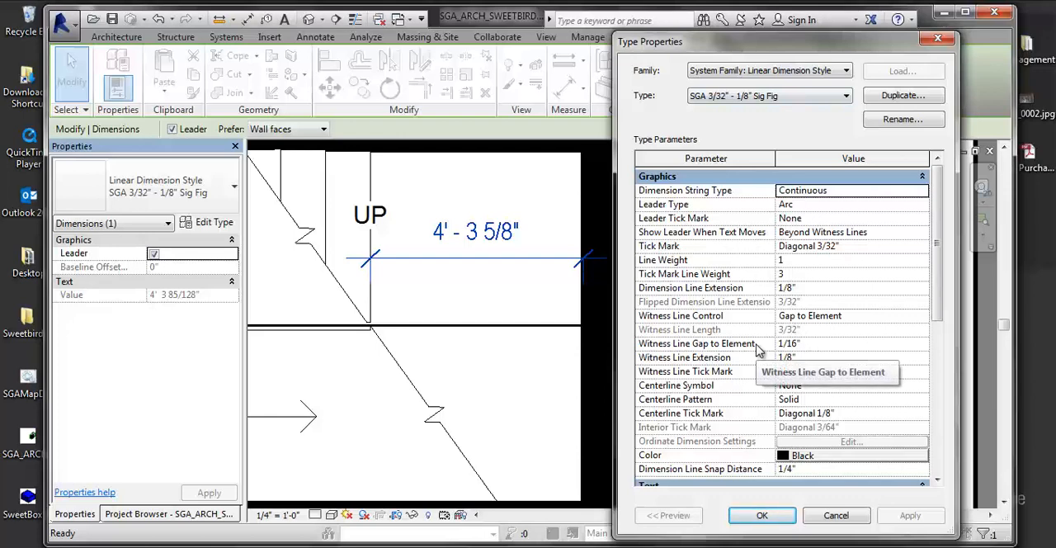
click(762, 515)
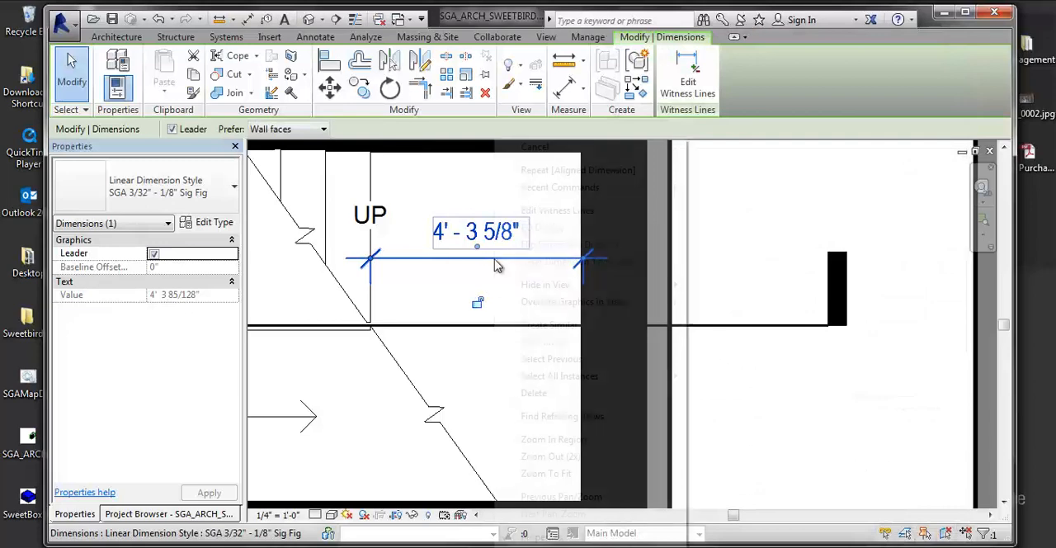
- Replace the stair dimension's displayed value with the text "V.I.F."
right_click(493, 257)
double_click(464, 250)
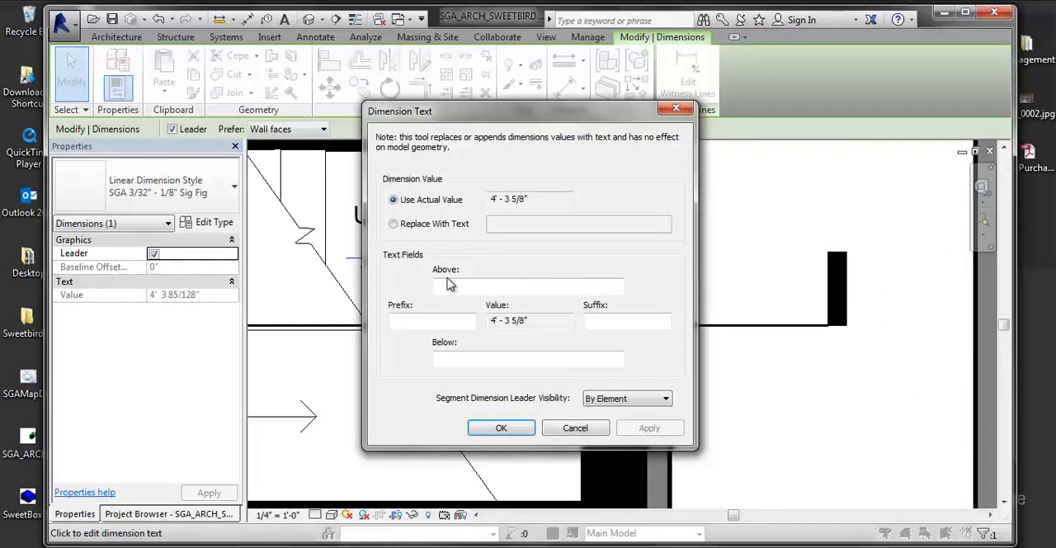
click(459, 286)
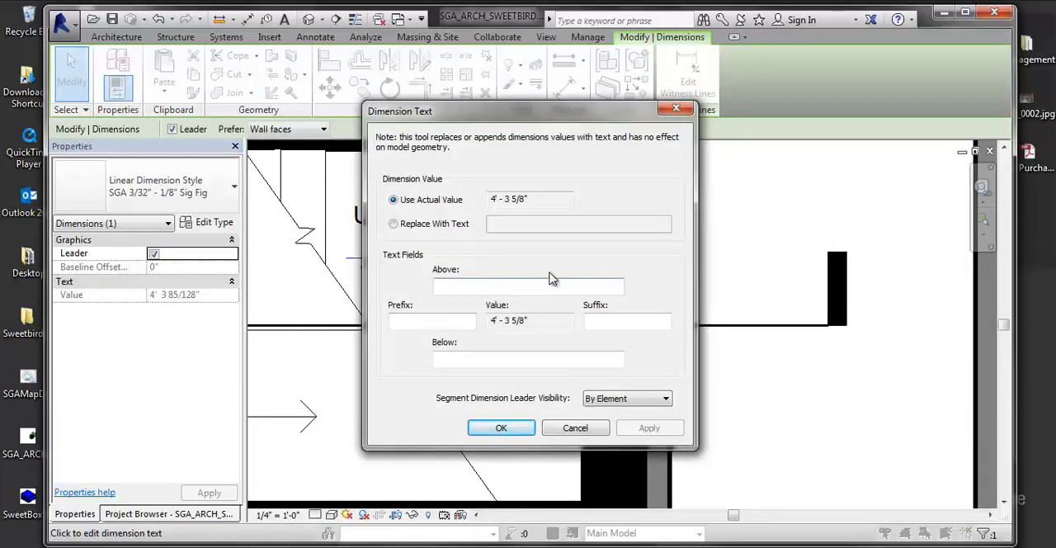
click(403, 222)
click(518, 222)
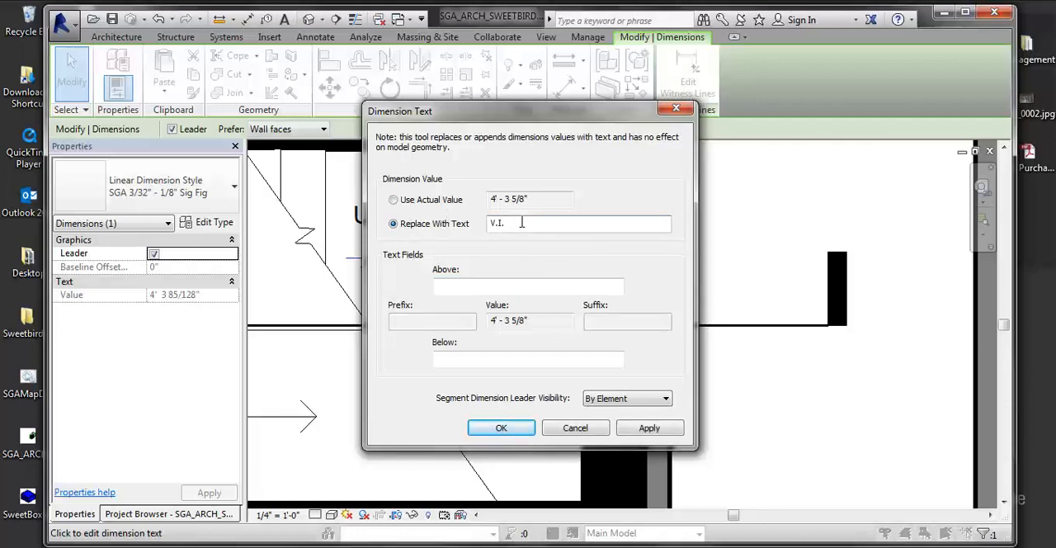
text(F.)
click(635, 430)
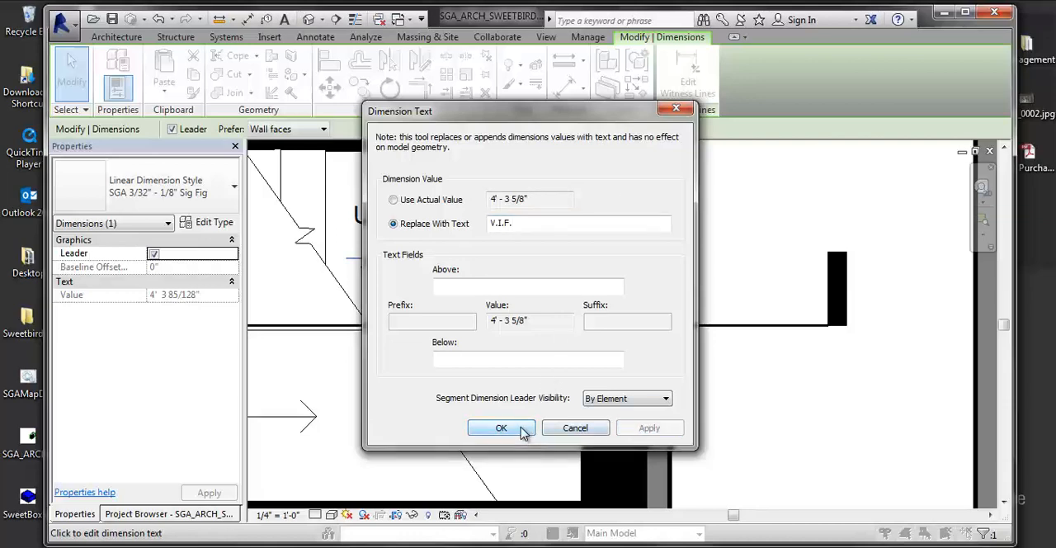
drag(571, 118, 803, 108)
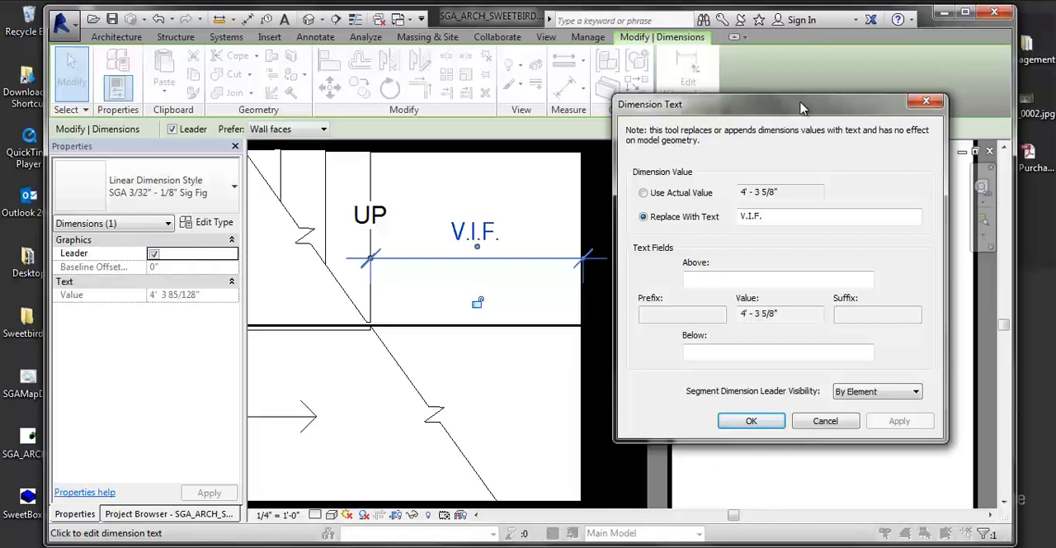
click(825, 421)
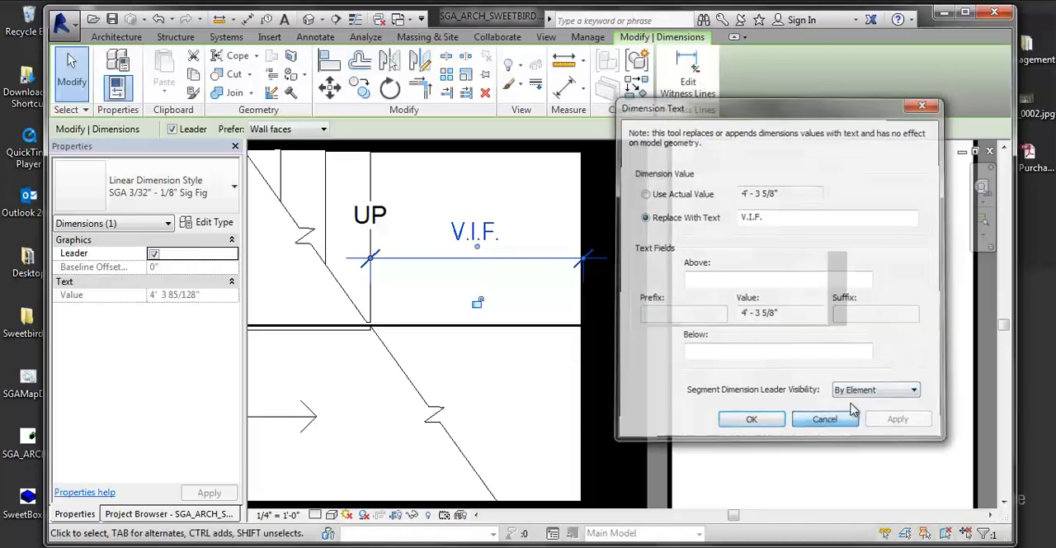
- Recheck the type properties of the V.I.F. dimension without changing them
mouse_move(658, 245)
middle_down()
mouse_move(672, 245)
mouse_move(643, 249)
middle_up()
scroll(672, 245, down, 2)
middle_drag(575, 280, 497, 325)
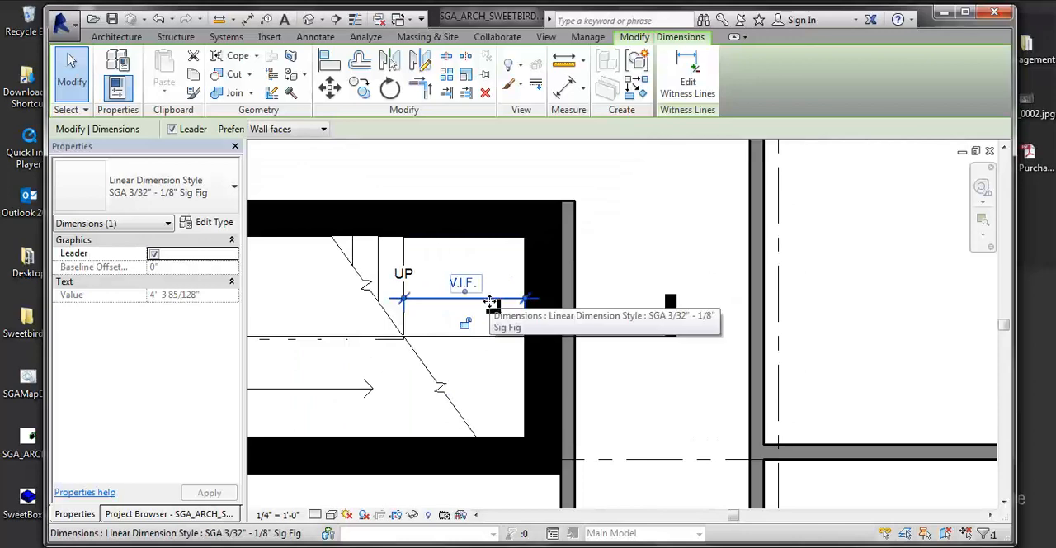
click(203, 222)
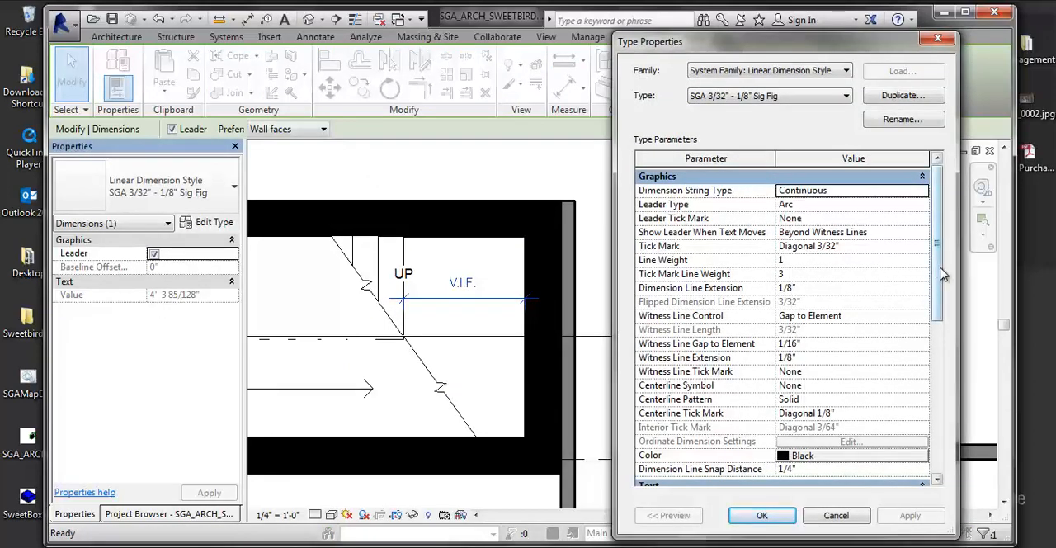
click(836, 515)
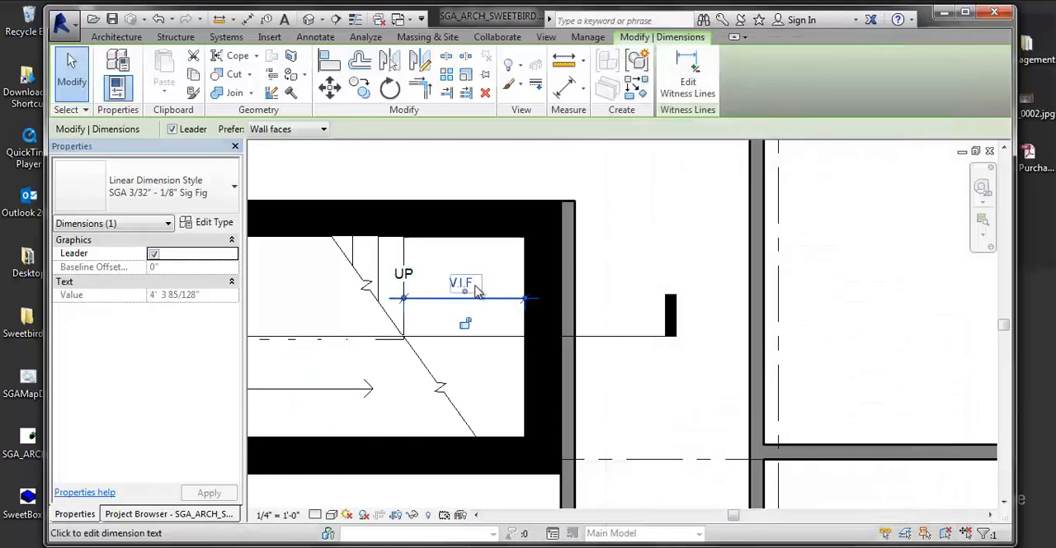
- Review the V.I.F. dimension's text override settings and segment leader visibility options without changing them
click(463, 283)
click(691, 278)
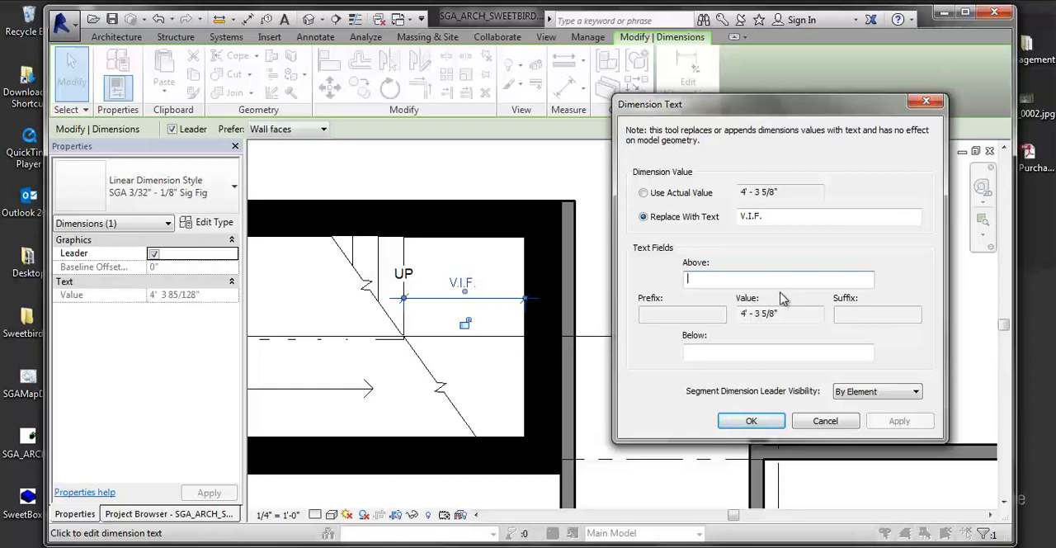
click(884, 392)
click(885, 393)
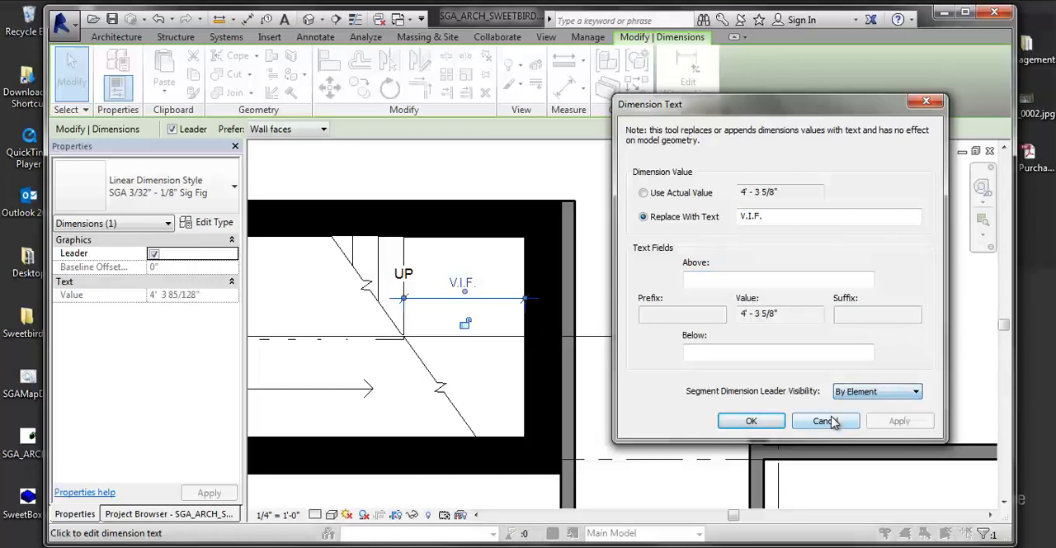
click(832, 421)
right_click(832, 420)
click(482, 375)
- Change the linear dimension style of the multi-segment string across the corridor and adjacent rooms to SGA 3/32" - 1/8" Sig Fig
scroll(488, 349, down, 2)
scroll(486, 322, up, 1)
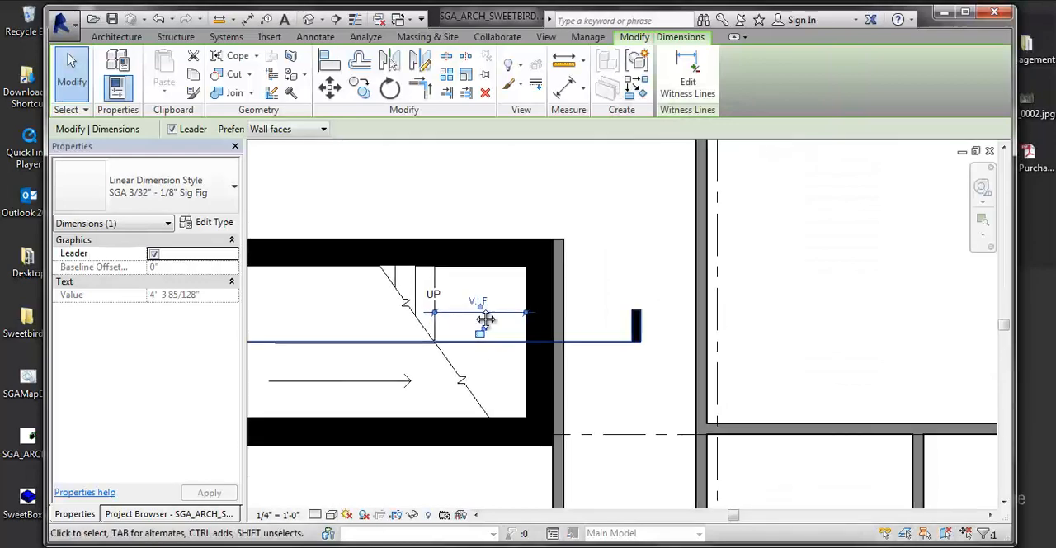
scroll(544, 313, down, 4)
middle_drag(686, 311, 669, 170)
scroll(631, 412, up, 1)
middle_drag(631, 425, 661, 198)
scroll(709, 388, down, 4)
middle_drag(722, 404, 702, 195)
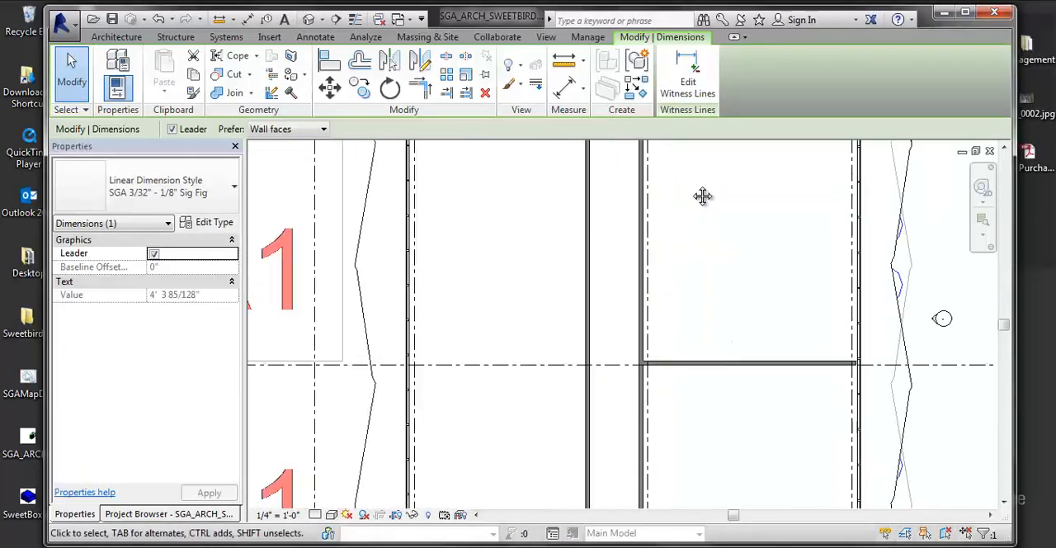
scroll(685, 446, down, 1)
middle_drag(685, 454, 656, 198)
scroll(601, 449, up, 1)
middle_drag(601, 451, 685, 306)
scroll(675, 437, down, 1)
middle_drag(674, 441, 693, 279)
scroll(695, 258, up, 6)
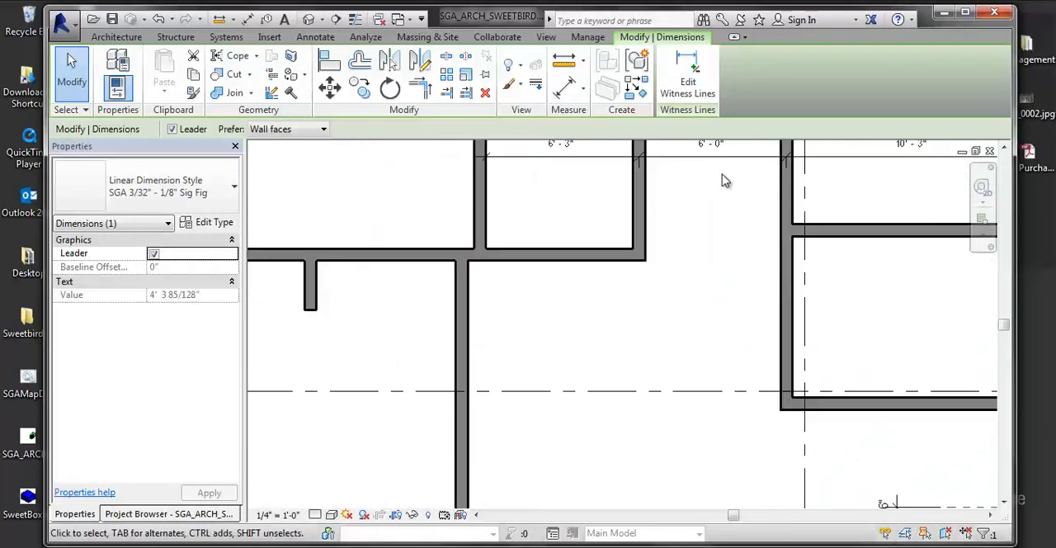
click(724, 196)
middle_drag(722, 165, 692, 277)
scroll(691, 278, up, 1)
click(688, 271)
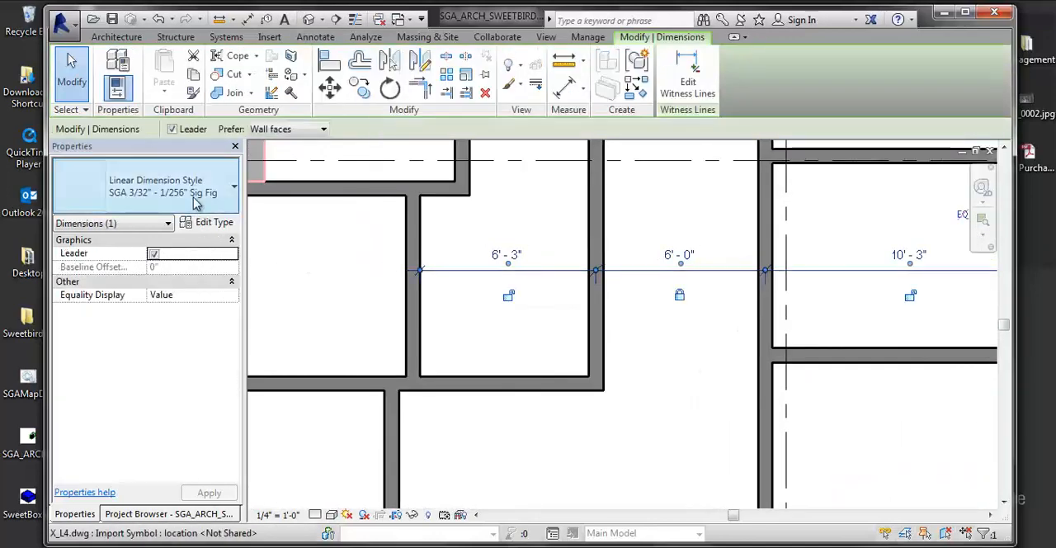
click(155, 188)
scroll(156, 291, up, 3)
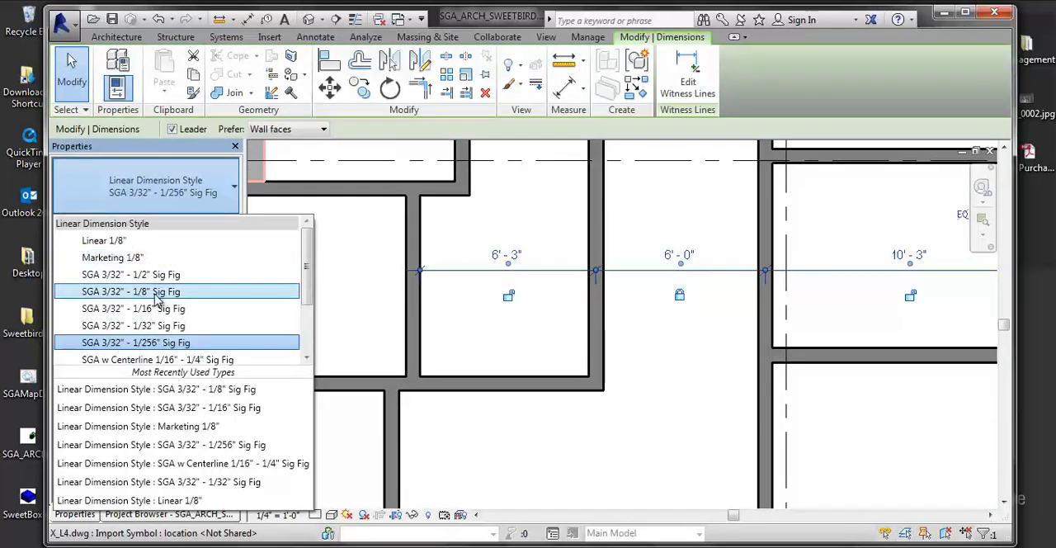
click(158, 295)
- Select all dimensions of the SGA 3/32" - 1/8" Sig Fig style visible in the view and inspect which ones are included
middle_drag(519, 293, 359, 308)
scroll(577, 302, down, 3)
middle_drag(606, 302, 340, 301)
scroll(497, 310, up, 1)
scroll(497, 310, down, 5)
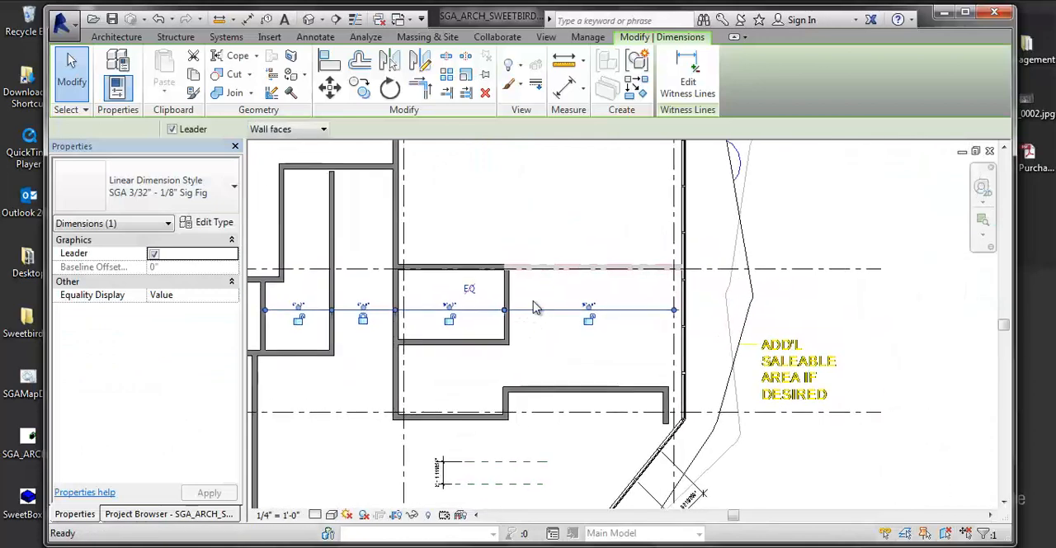
scroll(519, 299, up, 1)
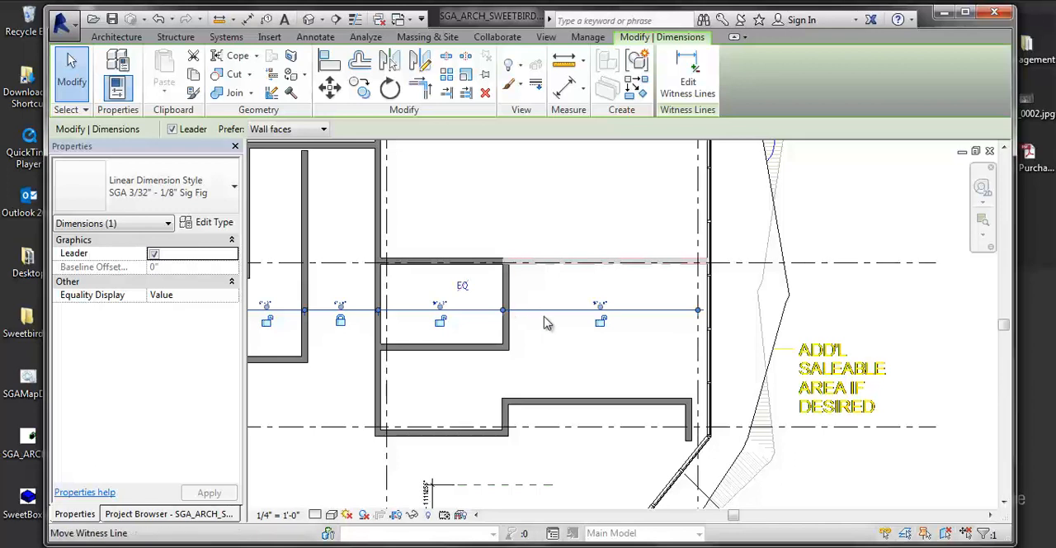
right_click(548, 313)
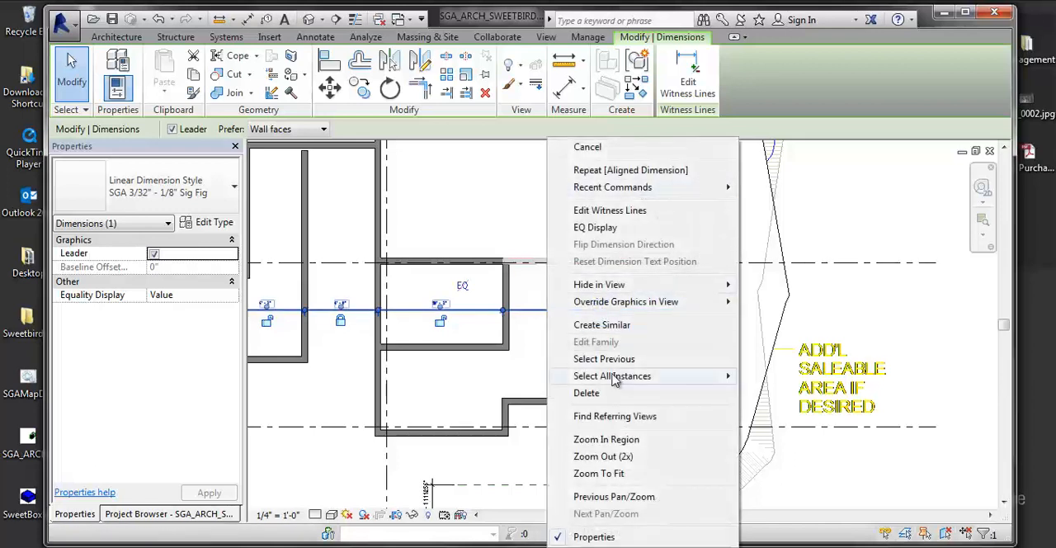
mouse_move(614, 375)
click(792, 376)
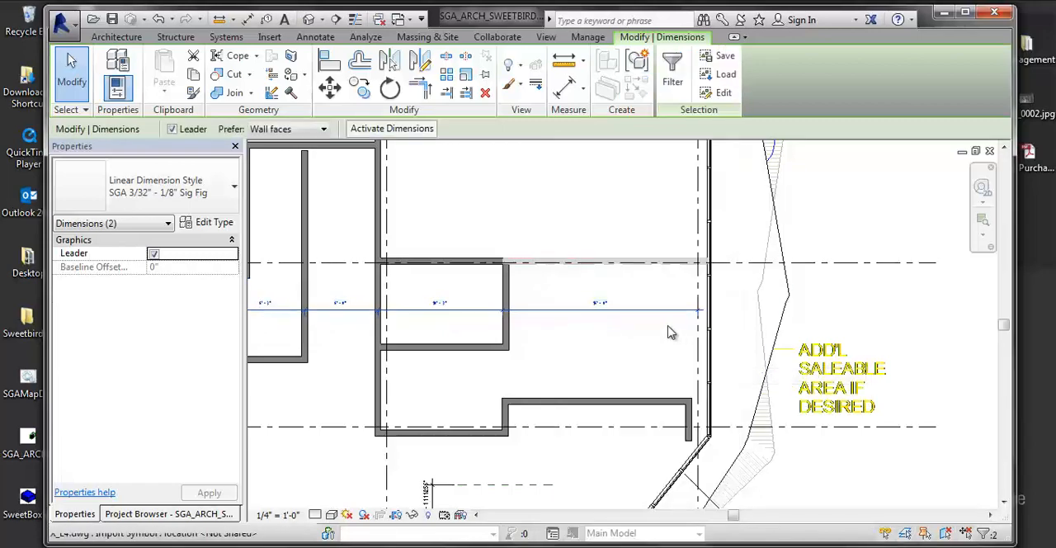
scroll(646, 351, down, 4)
scroll(550, 399, up, 8)
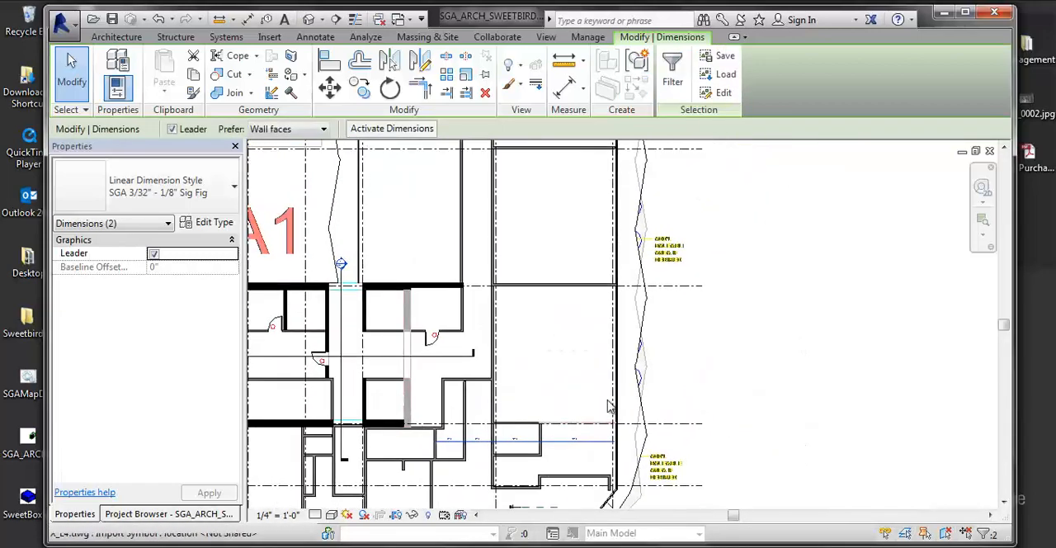
middle_drag(676, 379, 747, 375)
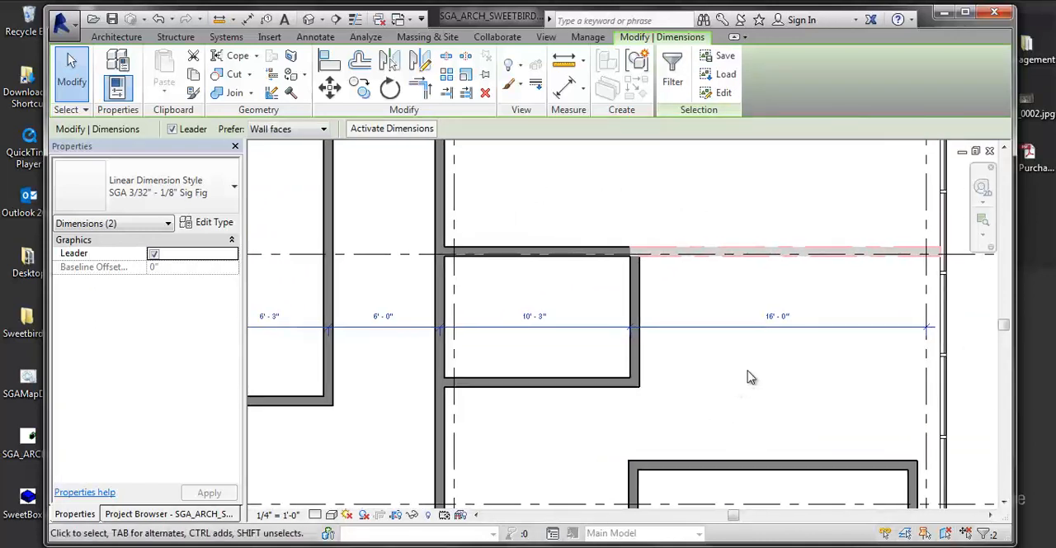
- Check the Select All Instances scope options for the selected dimensions, and clear the dimension selection
right_click(736, 328)
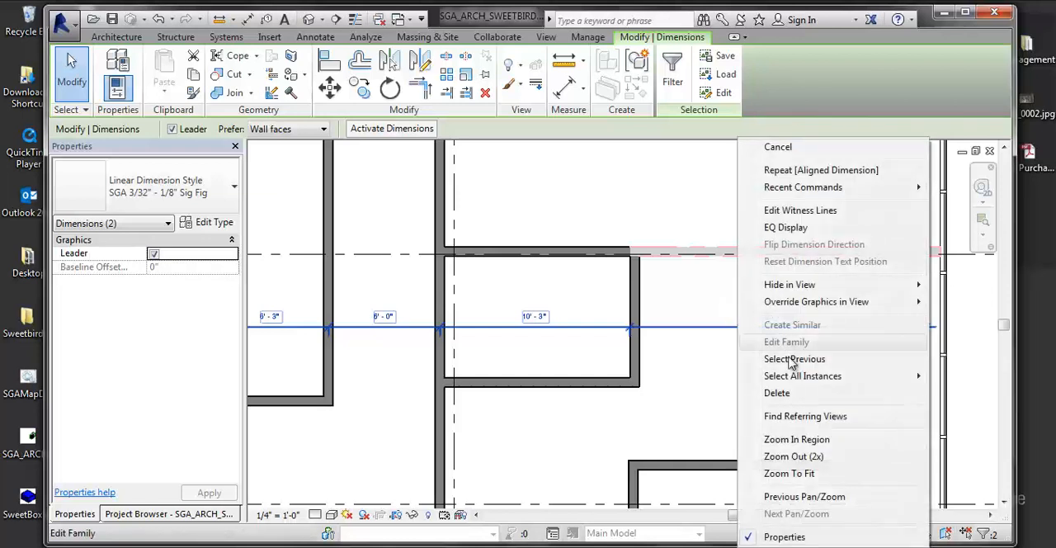
mouse_move(767, 376)
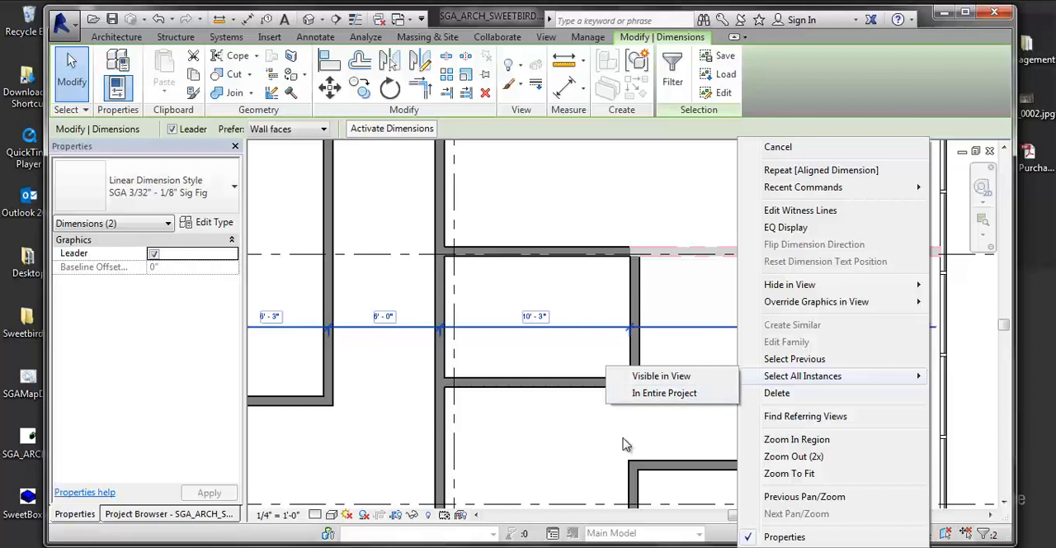
click(469, 458)
scroll(431, 173, down, 1)
scroll(447, 264, down, 2)
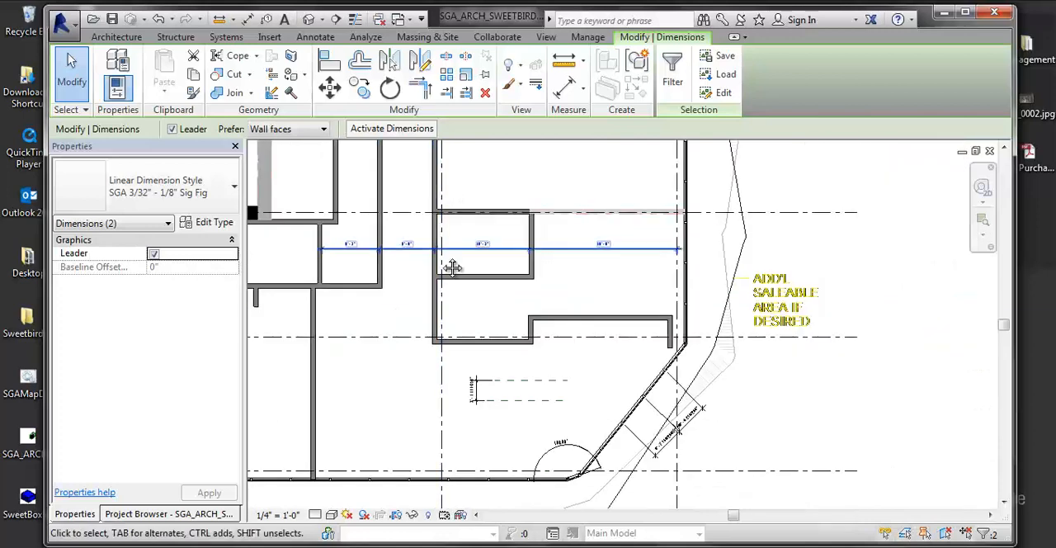
scroll(542, 285, up, 1)
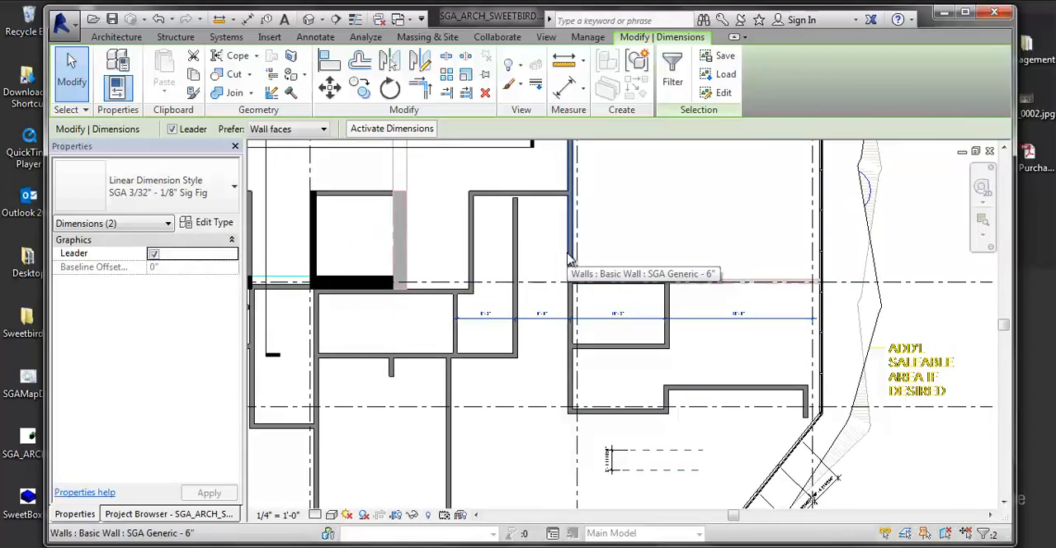
click(684, 338)
click(601, 330)
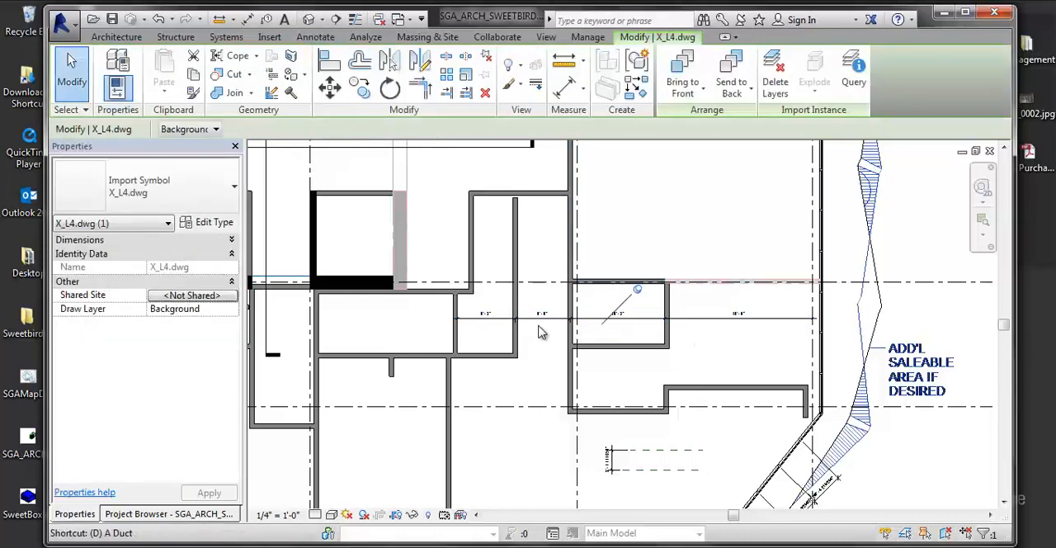
key(d)
key(i)
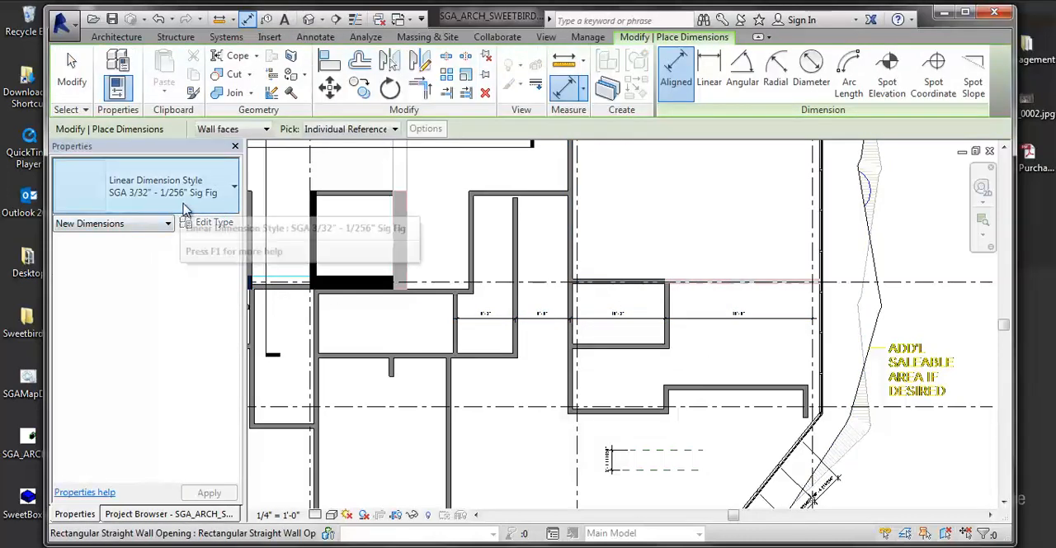
key(Escape)
key(Escape)
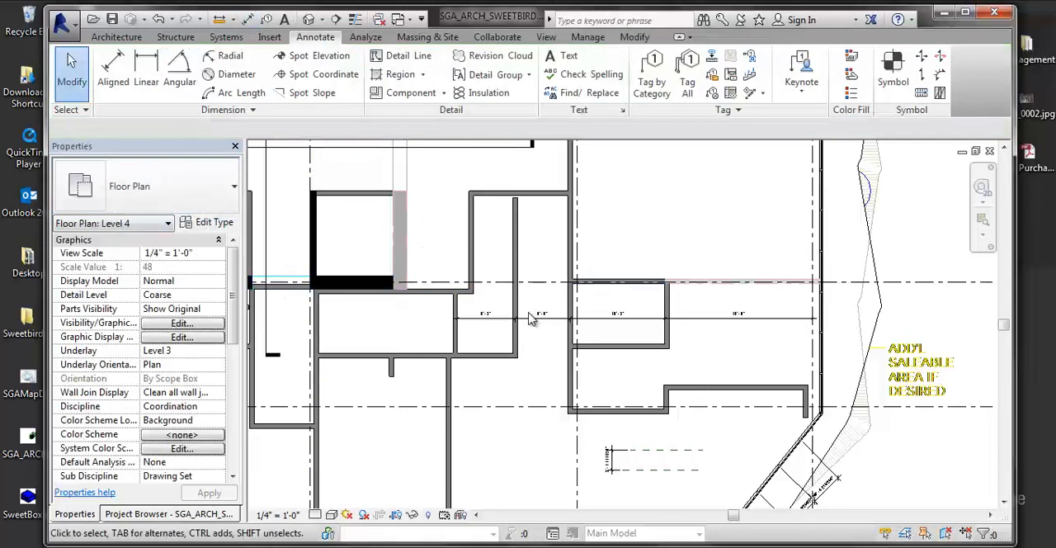
- Place an aligned dimension across the recess below the existing string, from wall to wall, using the SGA 3/32" - 1/8" Sig Fig style
key(d)
key(i)
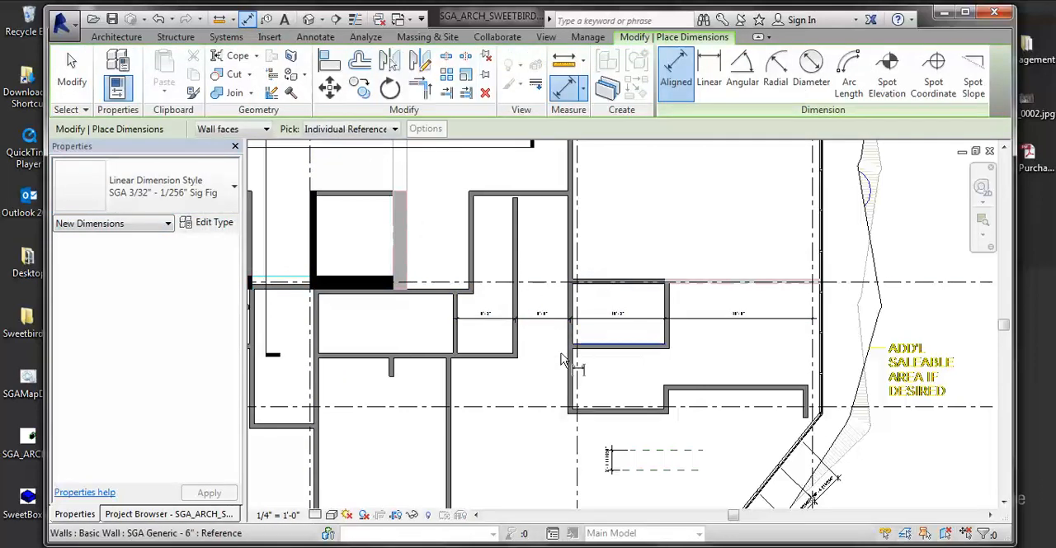
click(189, 194)
click(125, 291)
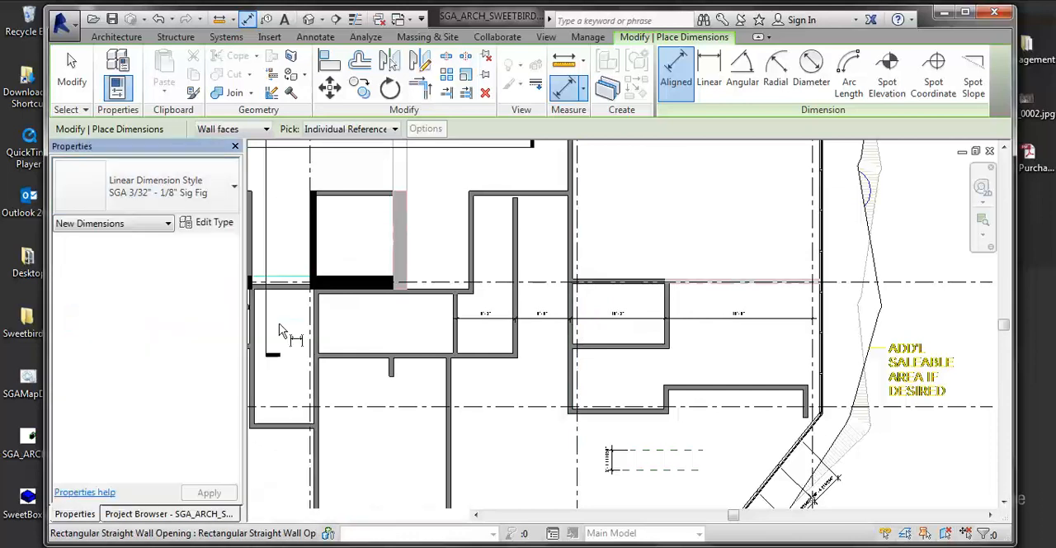
click(575, 381)
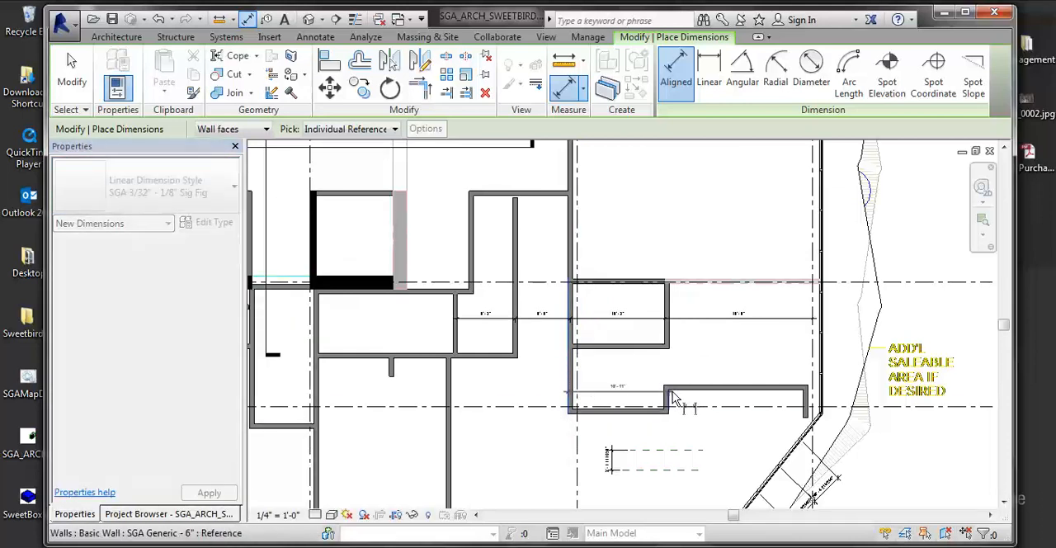
scroll(653, 378, up, 2)
key(Escape)
key(Escape)
- Check which dimension style the Aligned dimension command uses by default, and leave the command
key(d)
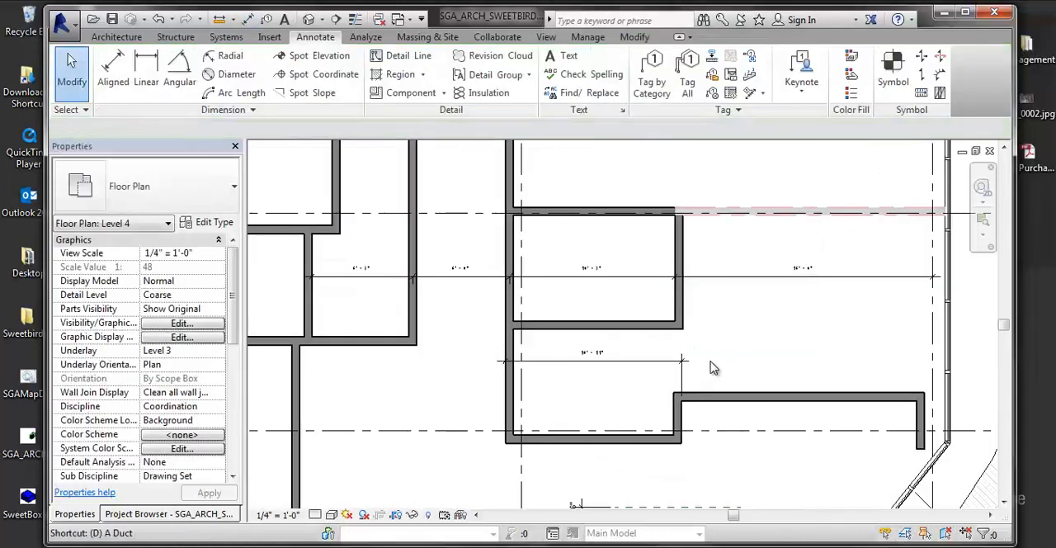
key(i)
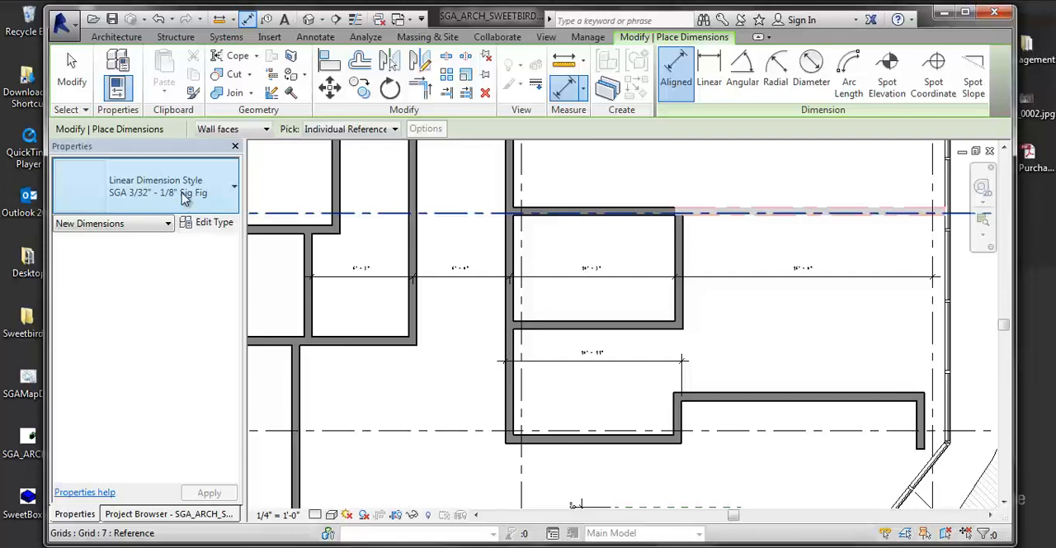
key(Escape)
key(Escape)
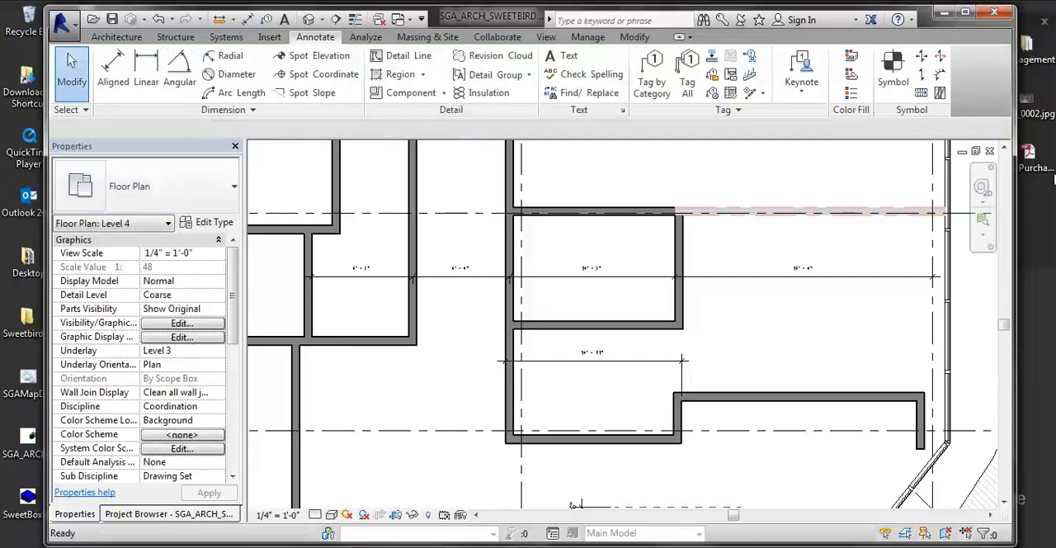
- Select all SGA Generic - 6" walls in the entire project, examine the selection in the plan, and clear it
right_click(663, 331)
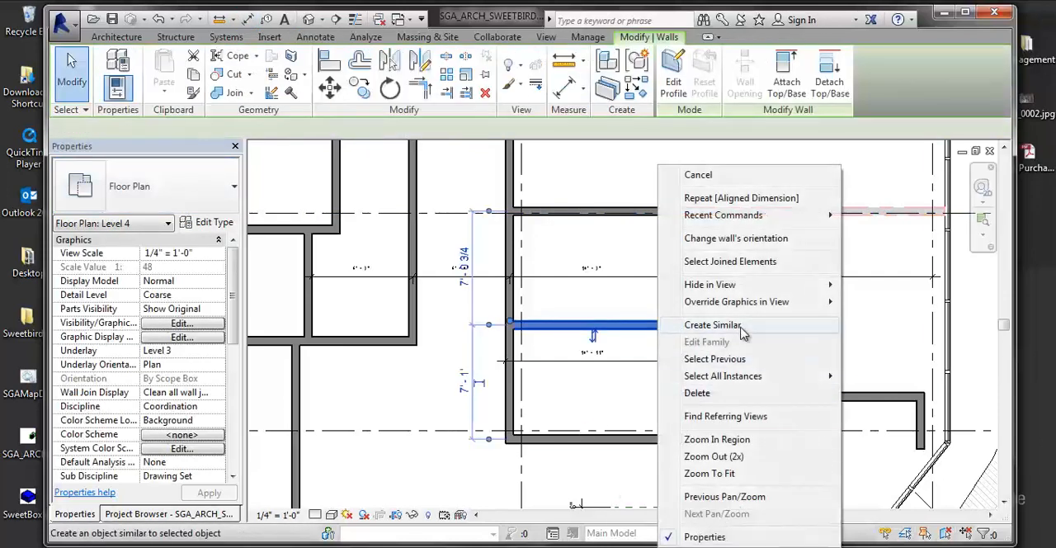
mouse_move(776, 375)
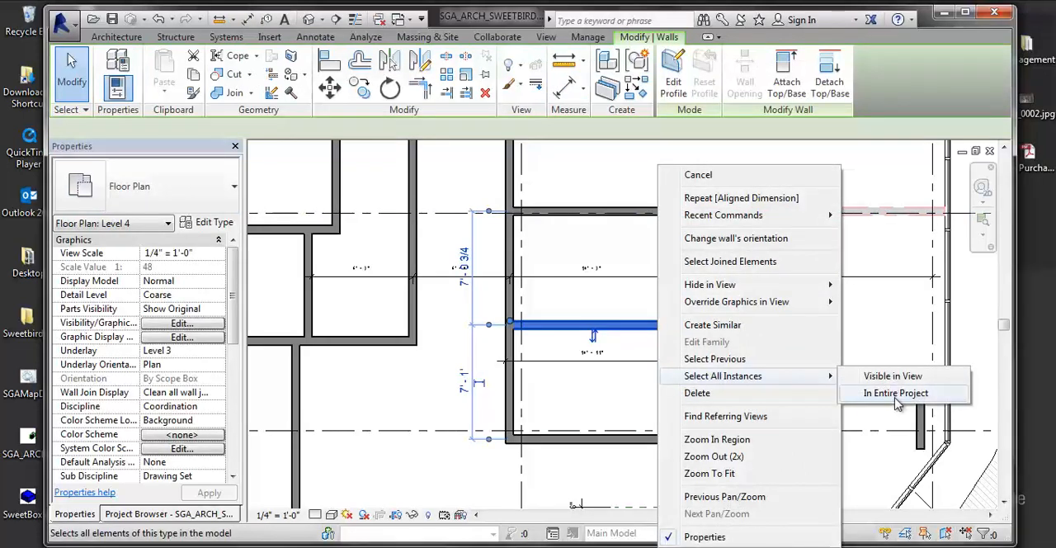
click(875, 393)
scroll(722, 380, down, 3)
scroll(722, 379, down, 3)
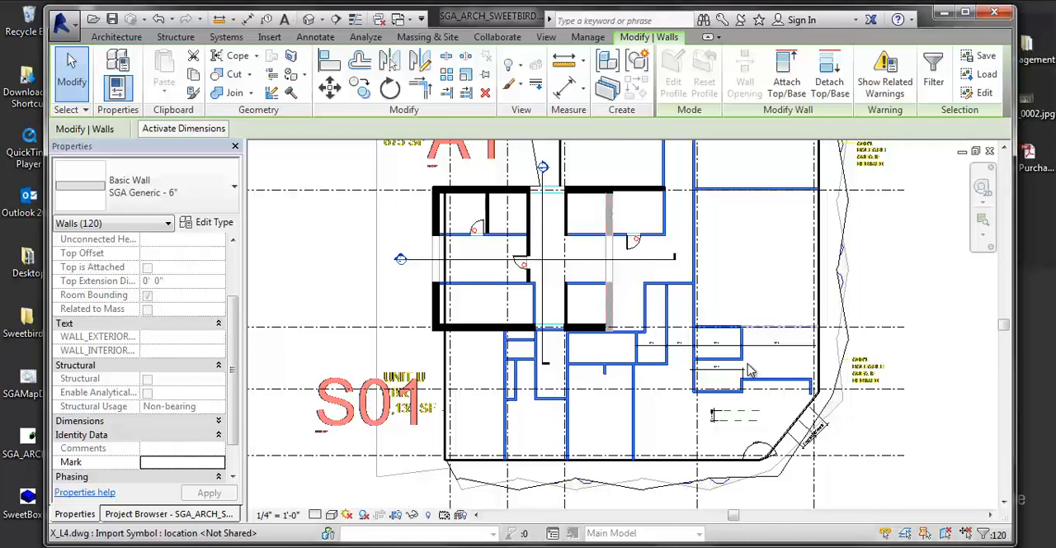
middle_drag(464, 354, 426, 379)
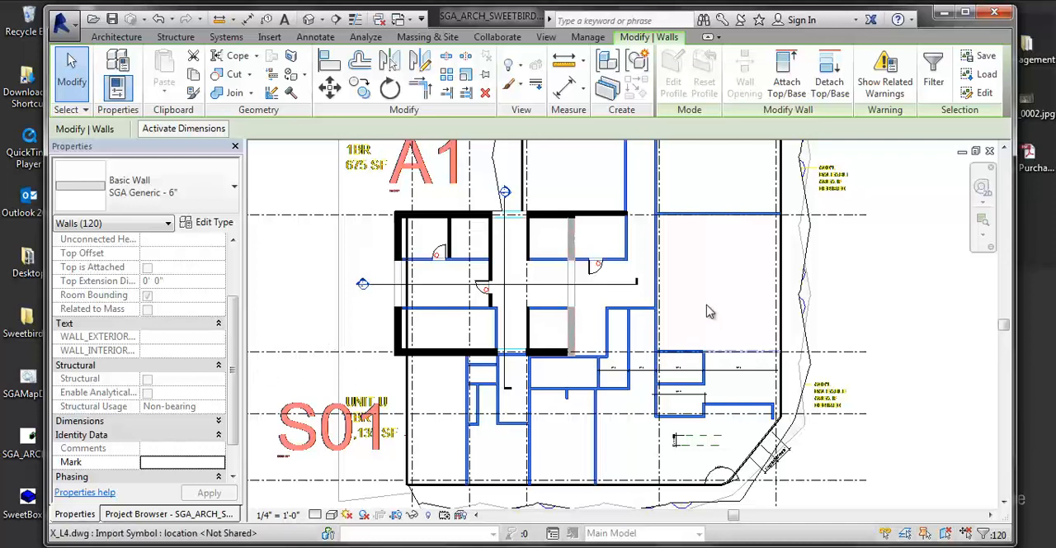
click(700, 328)
scroll(680, 257, up, 1)
key(Escape)
- Select all walls of the chosen wall's type visible in the current view, and clear the selection after viewing it
right_click(655, 203)
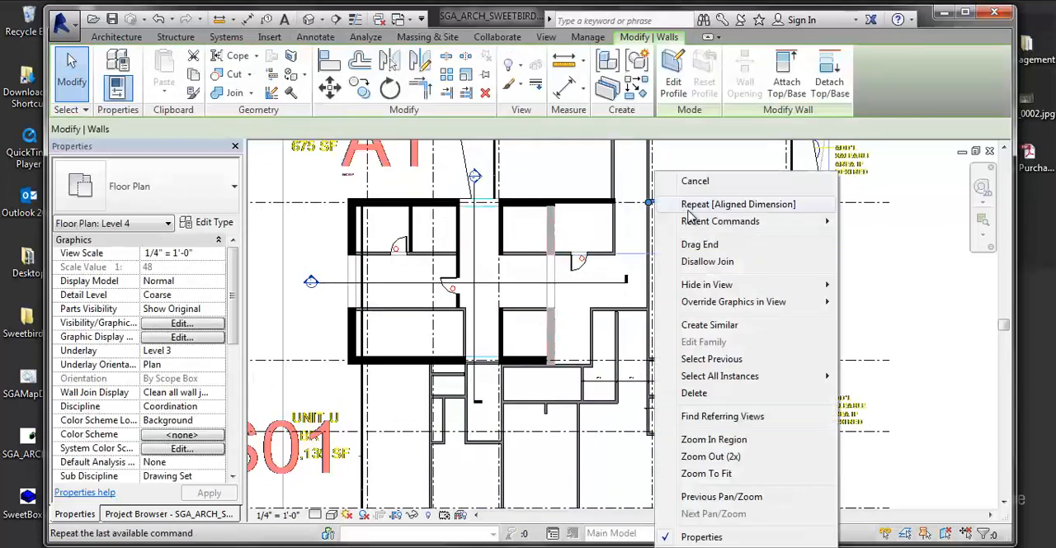
mouse_move(714, 381)
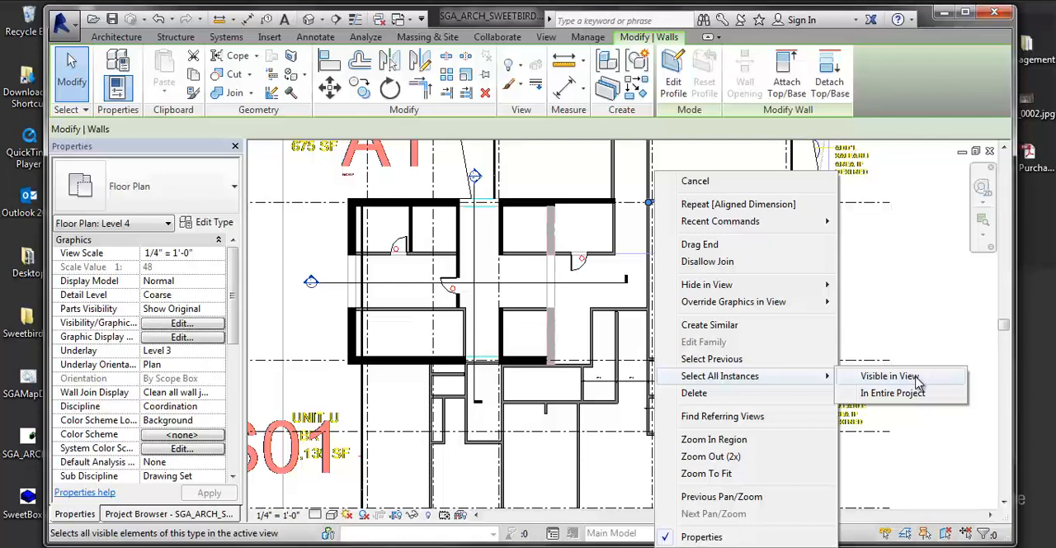
click(889, 376)
middle_drag(620, 320, 499, 468)
scroll(561, 332, down, 3)
key(Escape)
- Shorten the vertical partition between the 6'-3" and 6'-0" dimension segments by moving its upper end down to the horizontal grid line
scroll(600, 326, up, 2)
scroll(598, 330, up, 3)
middle_drag(592, 401, 595, 362)
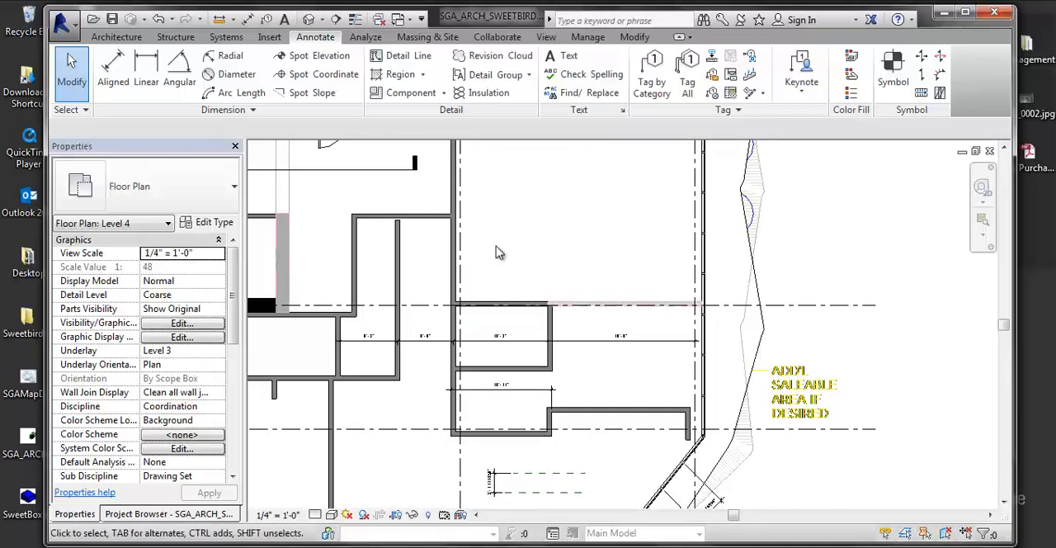
click(400, 228)
scroll(400, 224, up, 3)
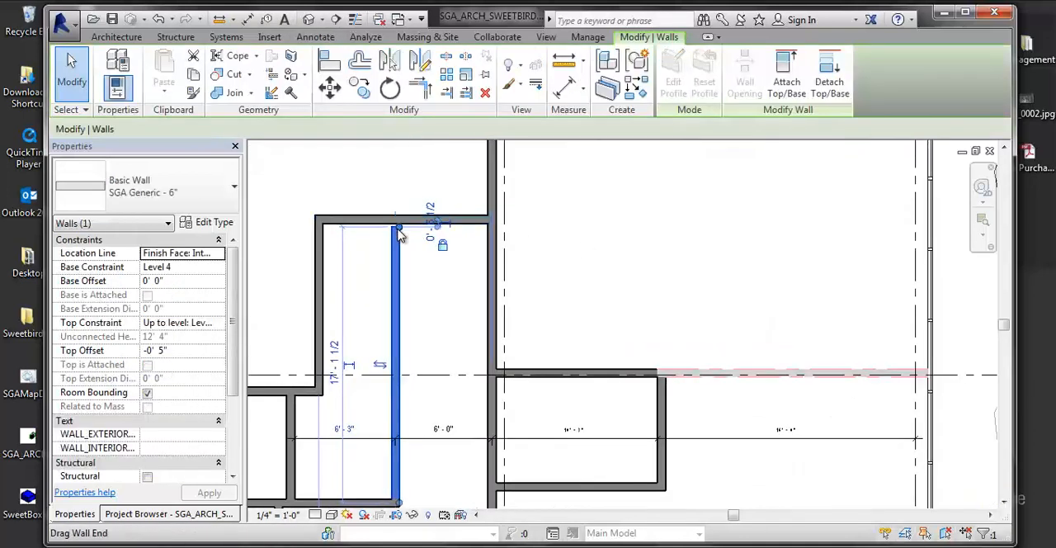
drag(401, 229, 398, 376)
middle_drag(417, 340, 419, 299)
click(611, 245)
scroll(567, 252, down, 2)
middle_drag(670, 254, 659, 250)
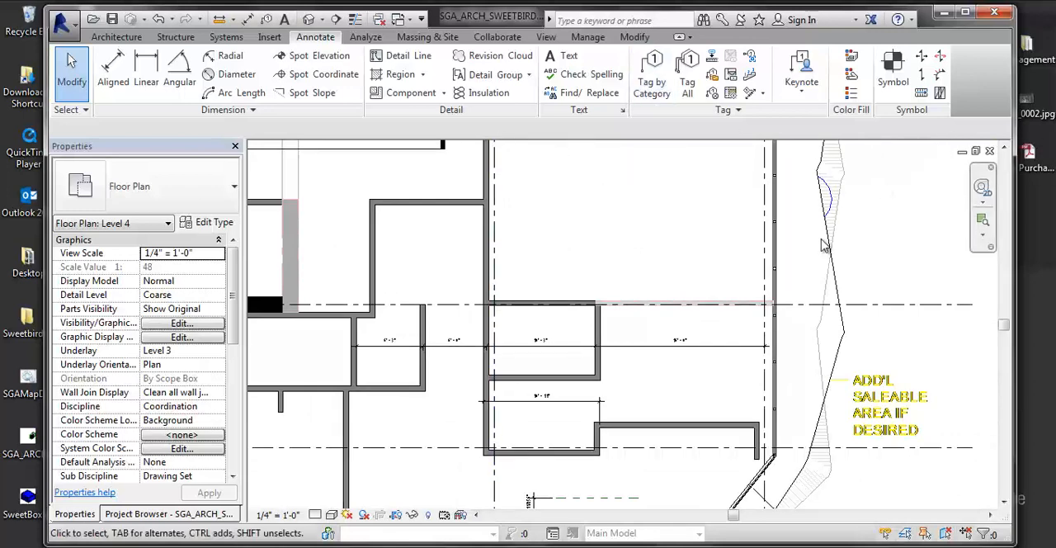
- Examine the type properties of the SGA_Note 1/8" text style and the list of available text types, and close the dialog
middle_drag(573, 320, 415, 294)
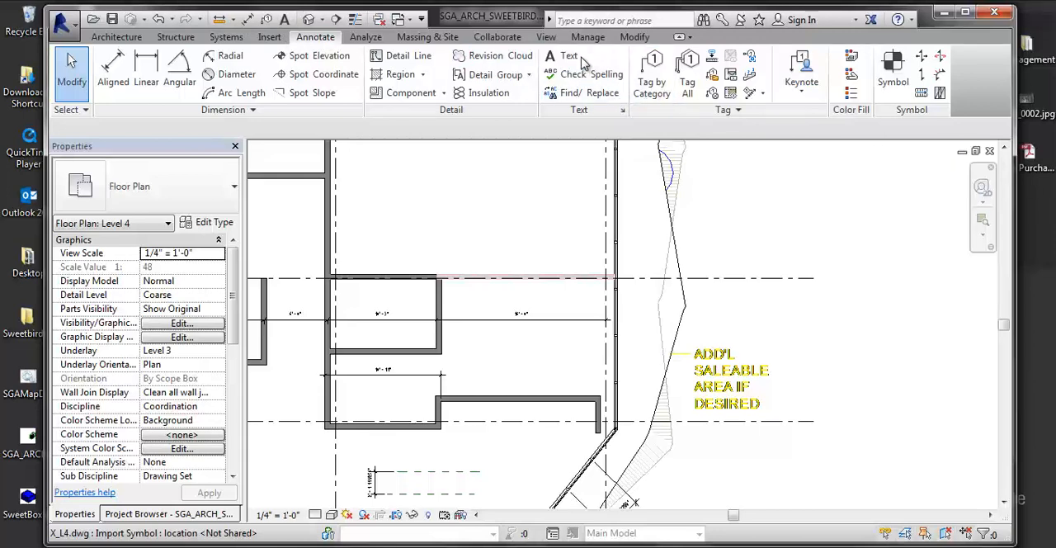
click(623, 111)
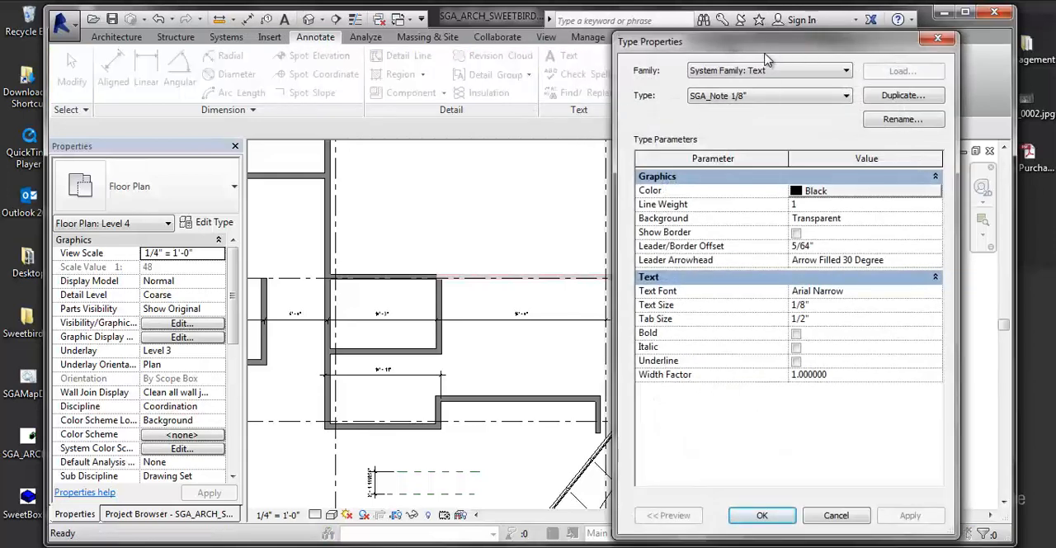
drag(783, 43, 723, 47)
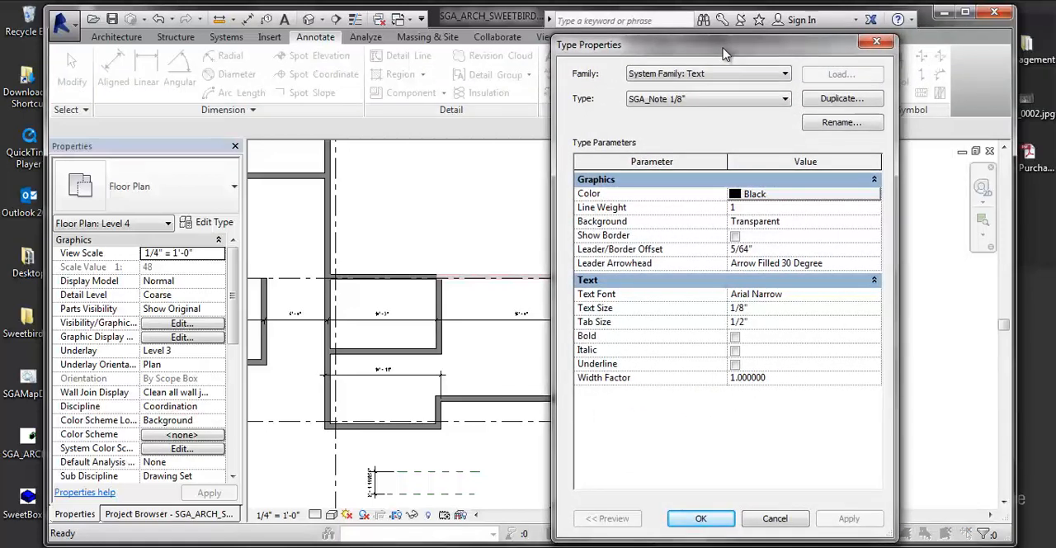
click(670, 102)
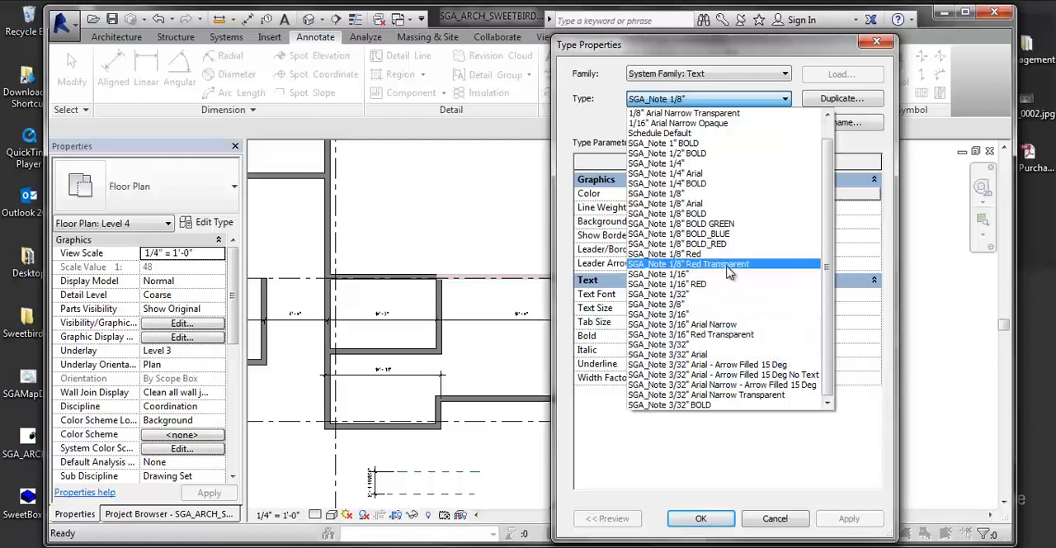
click(725, 102)
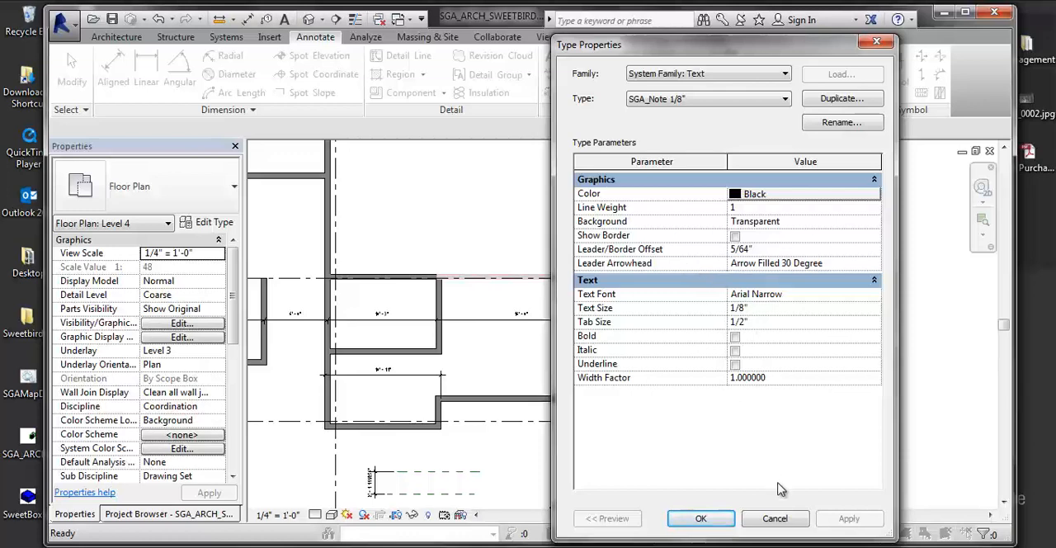
click(726, 522)
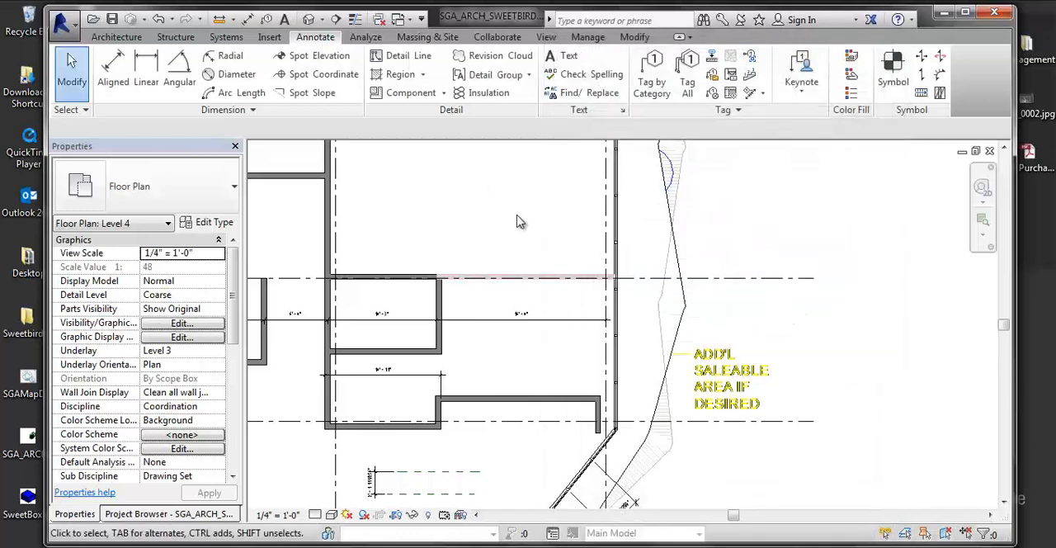
- Place an SGA_Note 1/8" text note without a leader reading "I am TExt" just above the 16'-0" dimension line
click(569, 56)
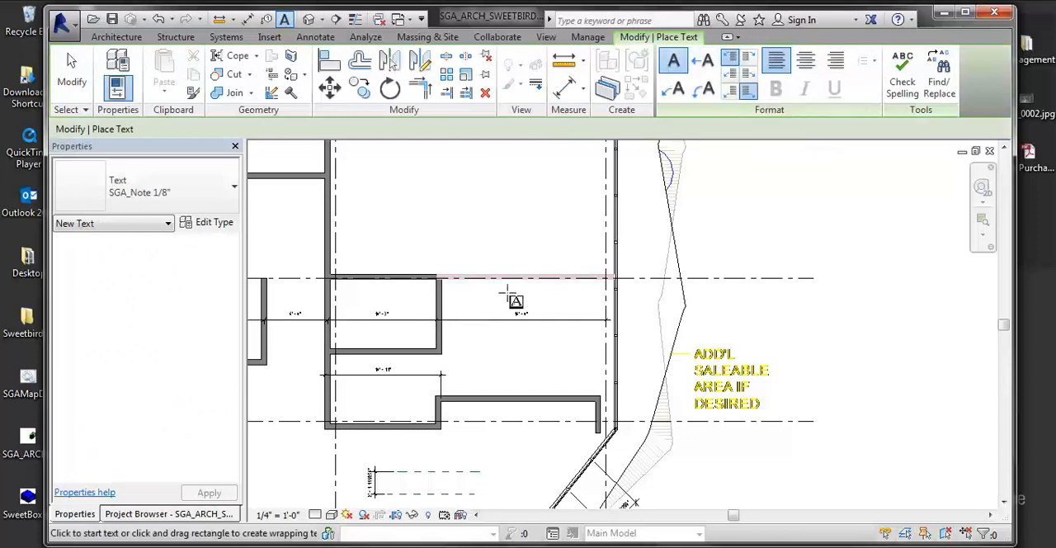
click(483, 304)
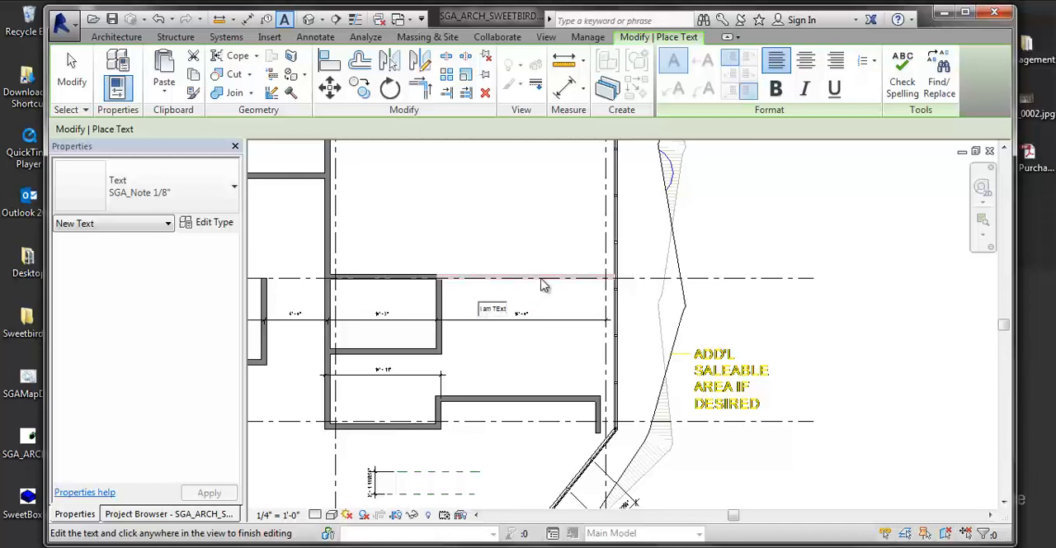
middle_drag(453, 302, 460, 301)
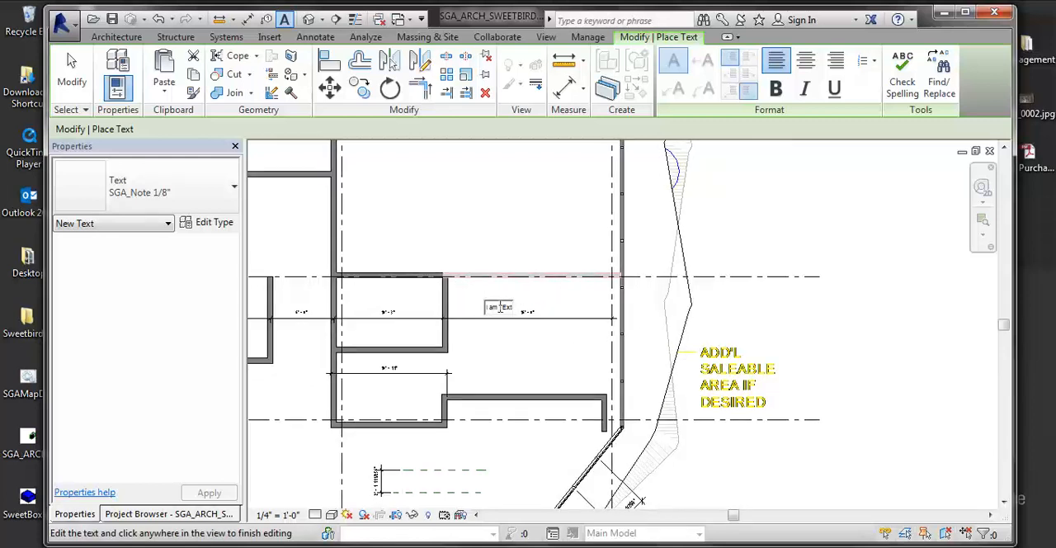
click(513, 336)
scroll(513, 334, up, 5)
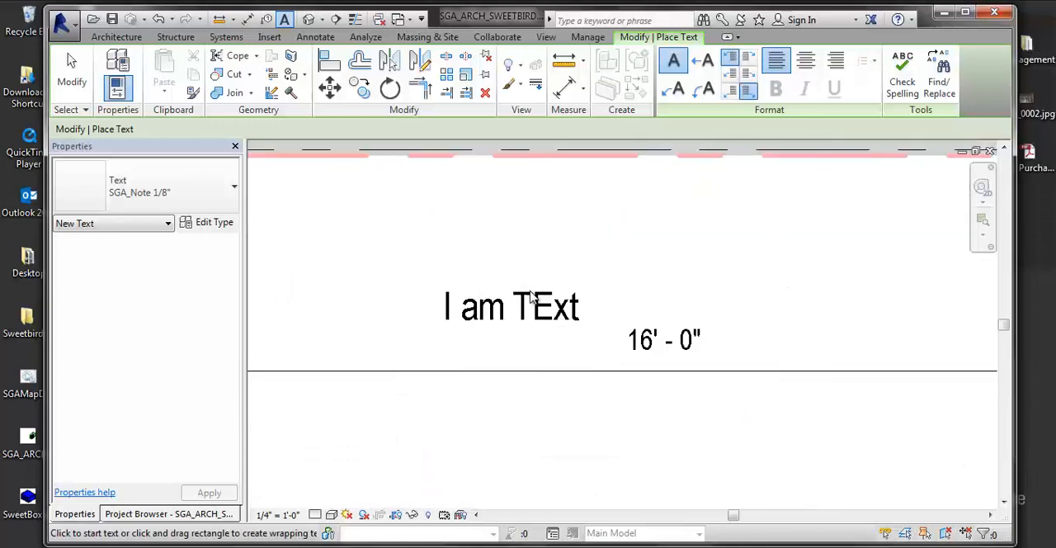
key(Escape)
- Correct the capital E in the new text note so that it reads "I am Text"
double_click(542, 308)
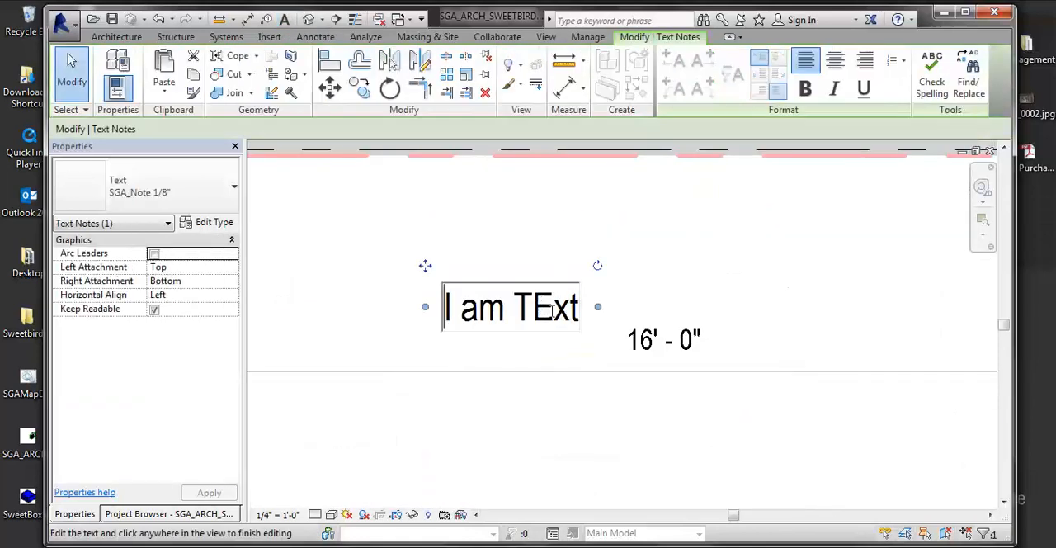
key(BackSpace)
text(e)
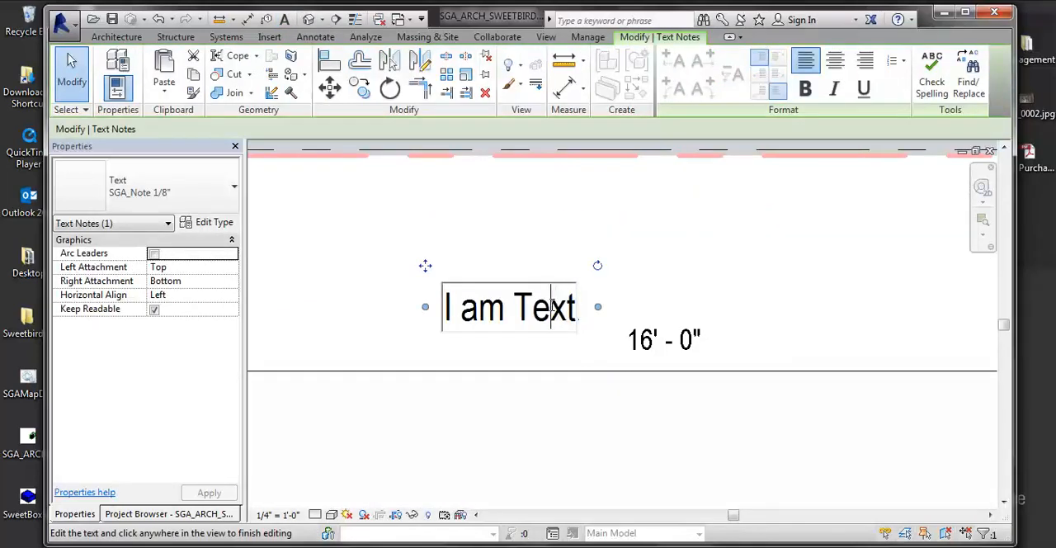
click(535, 236)
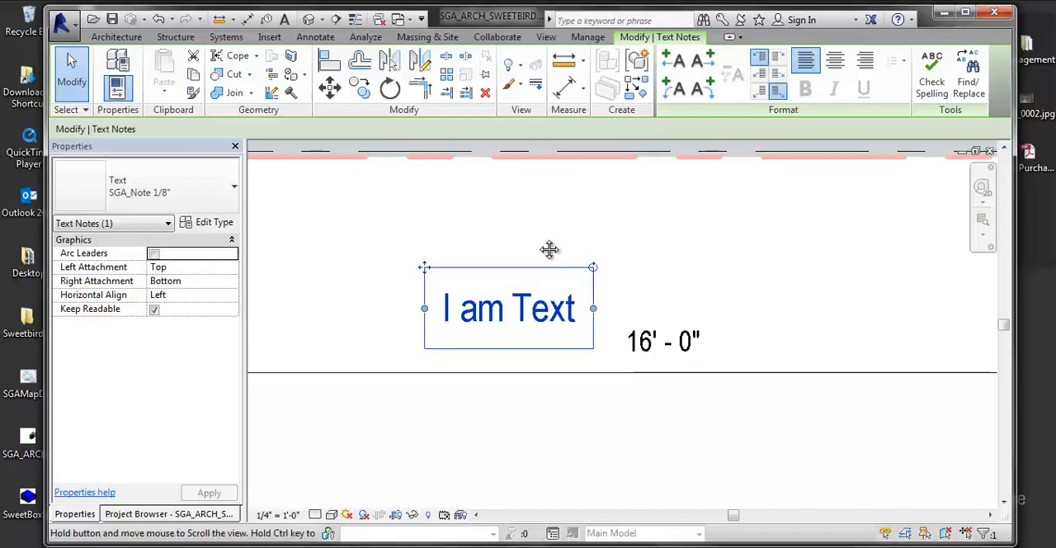
- Move the "I am Text" note slightly up and to the left, away from the 16'-0" dimension text, and deselect it
drag(413, 268, 376, 244)
drag(544, 243, 598, 229)
scroll(620, 251, up, 1)
click(531, 268)
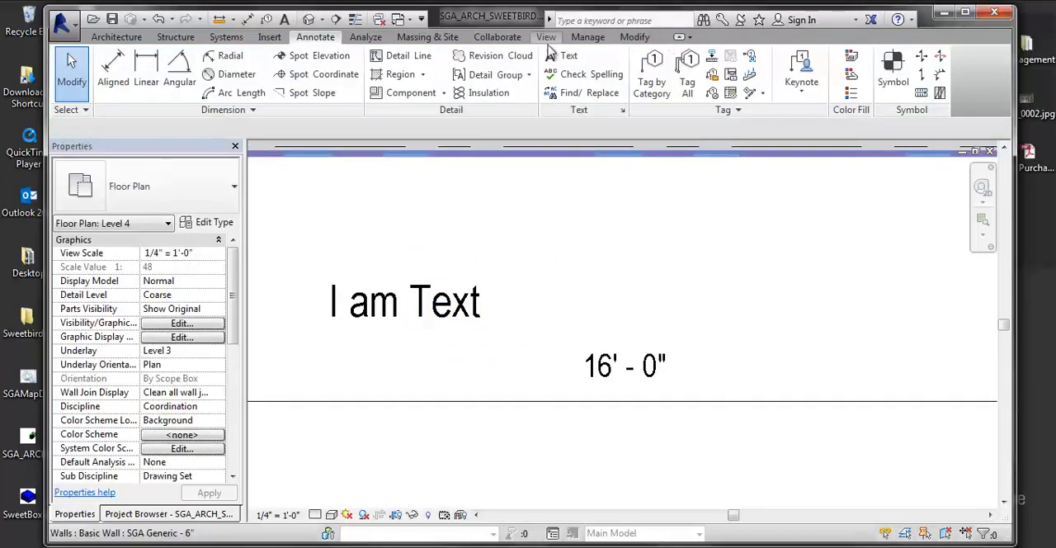
- Begin a text note with a one-segment leader whose arrowhead points into the vertical wall beside the "I am Text" note
click(568, 60)
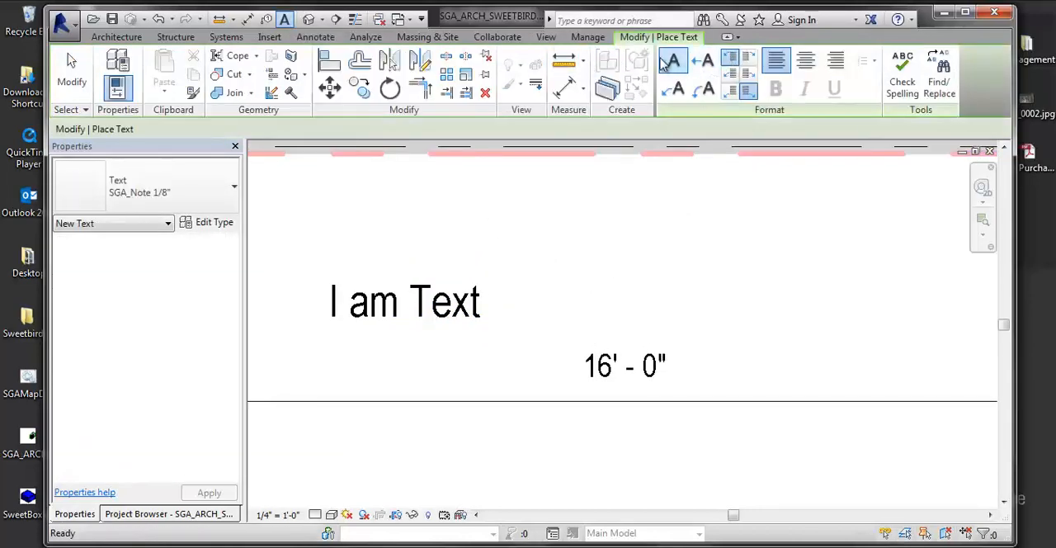
click(708, 67)
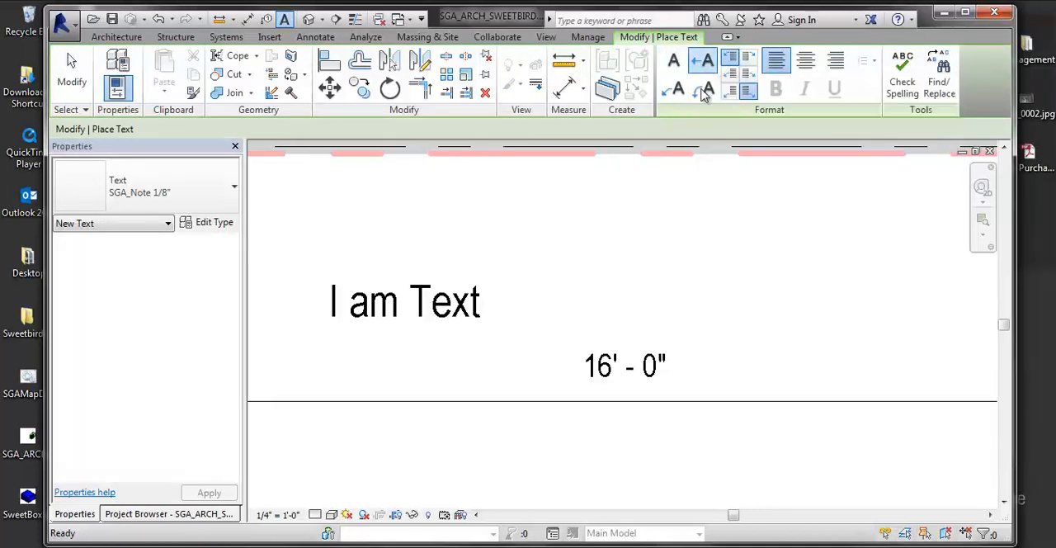
middle_drag(767, 215, 1052, 199)
click(581, 320)
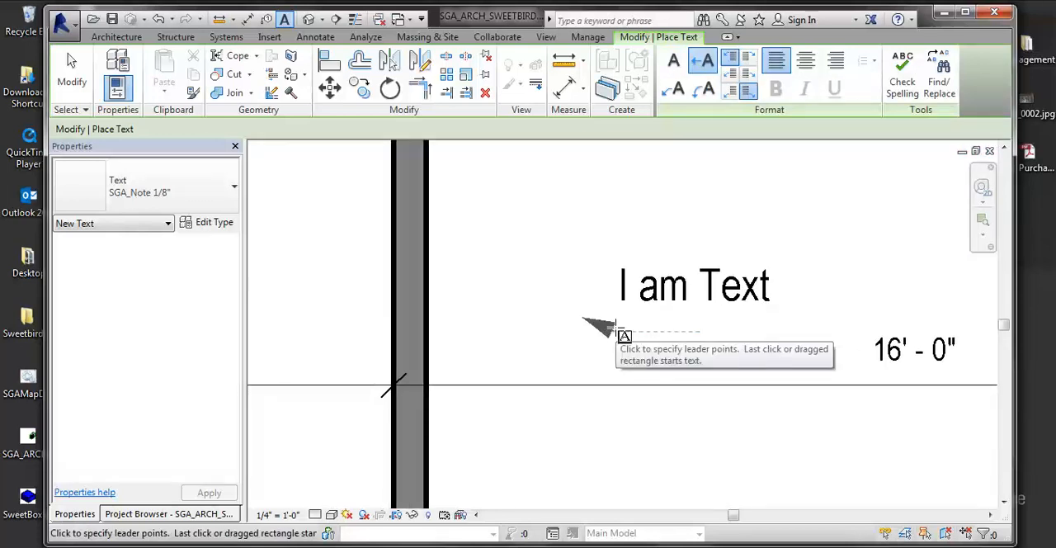
key(Escape)
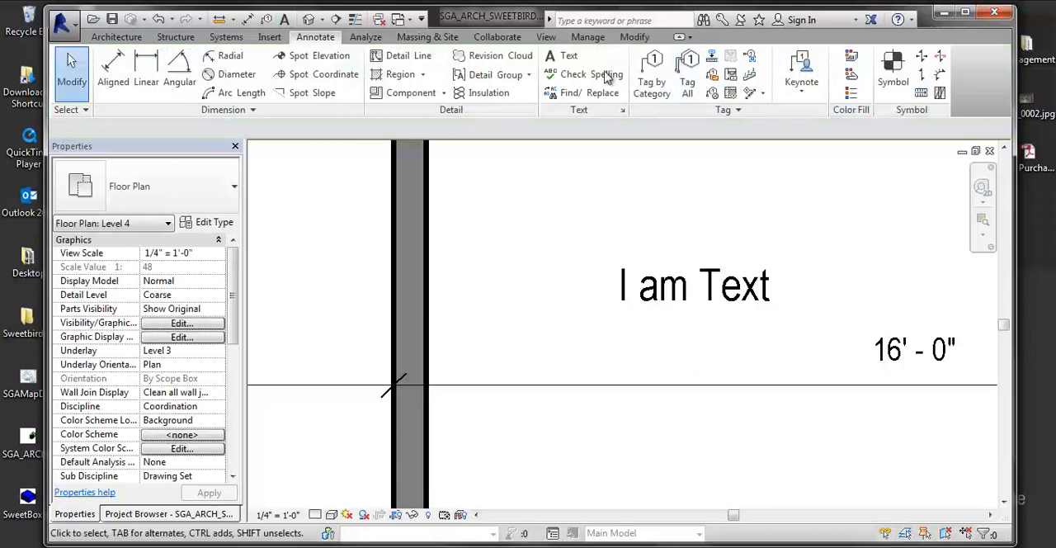
click(561, 56)
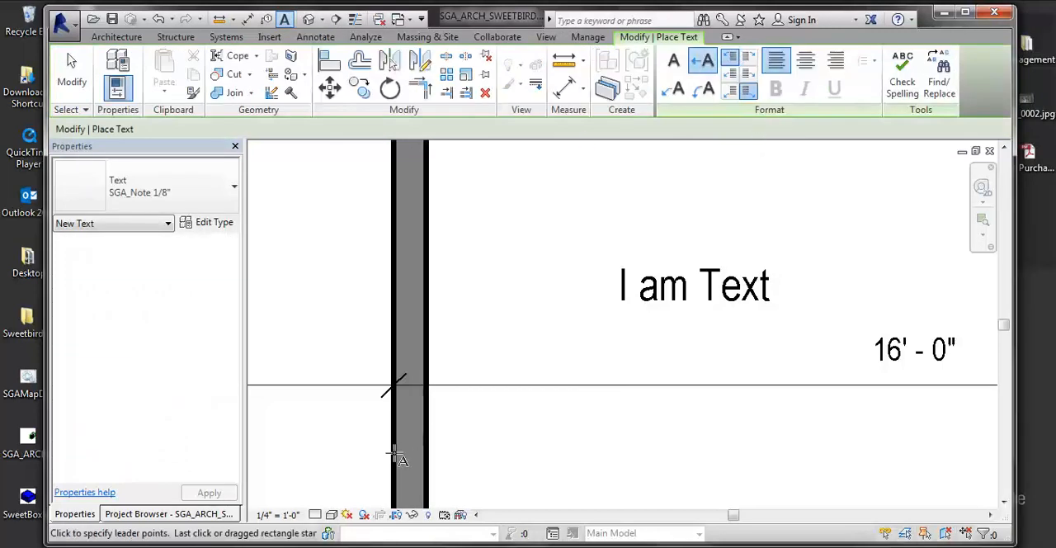
click(412, 412)
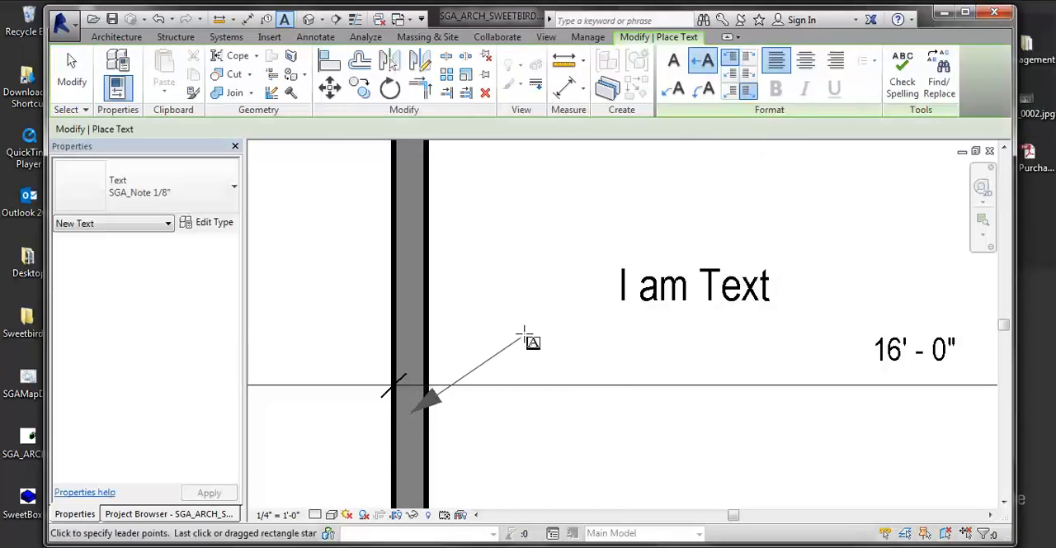
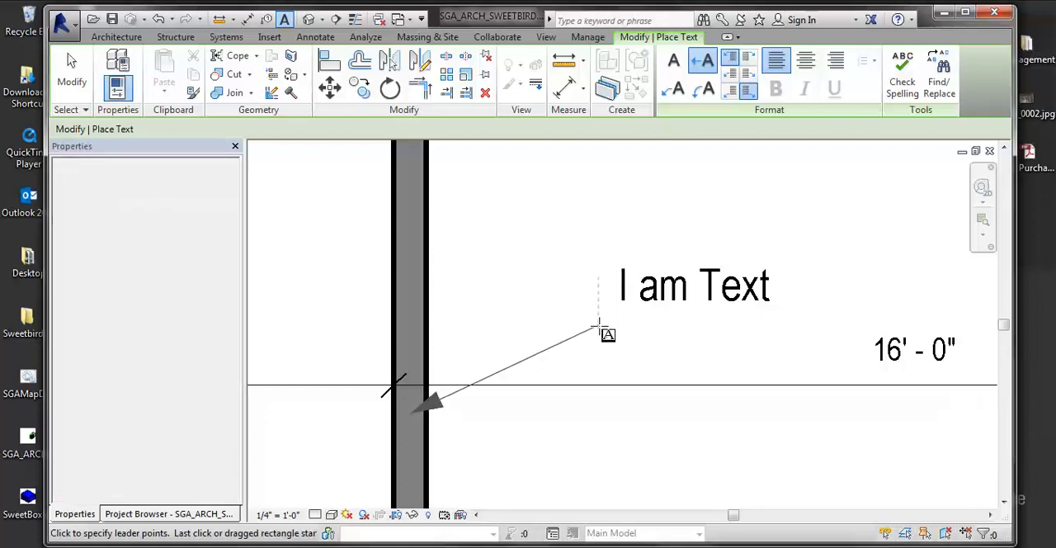
- Finish the one-segment leader note below "I am Text" with the text "I am a Wall" and leave the Text command
click(600, 330)
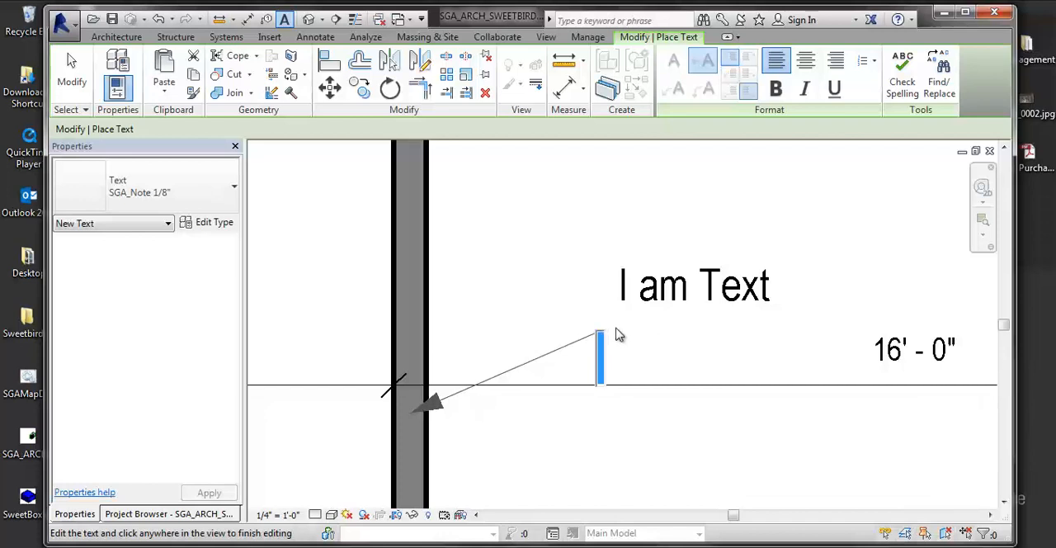
text(I am)
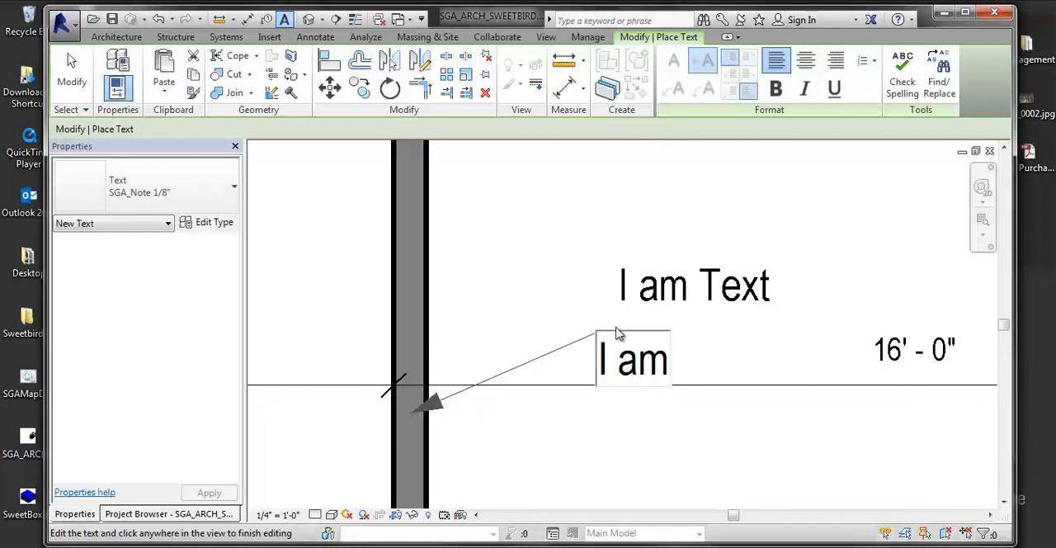
text( a Wall)
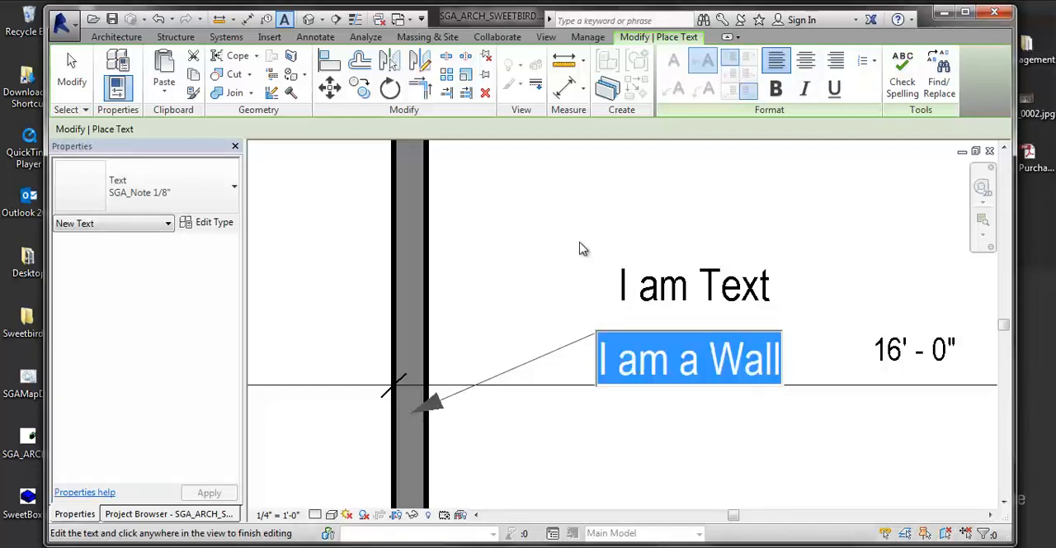
click(577, 245)
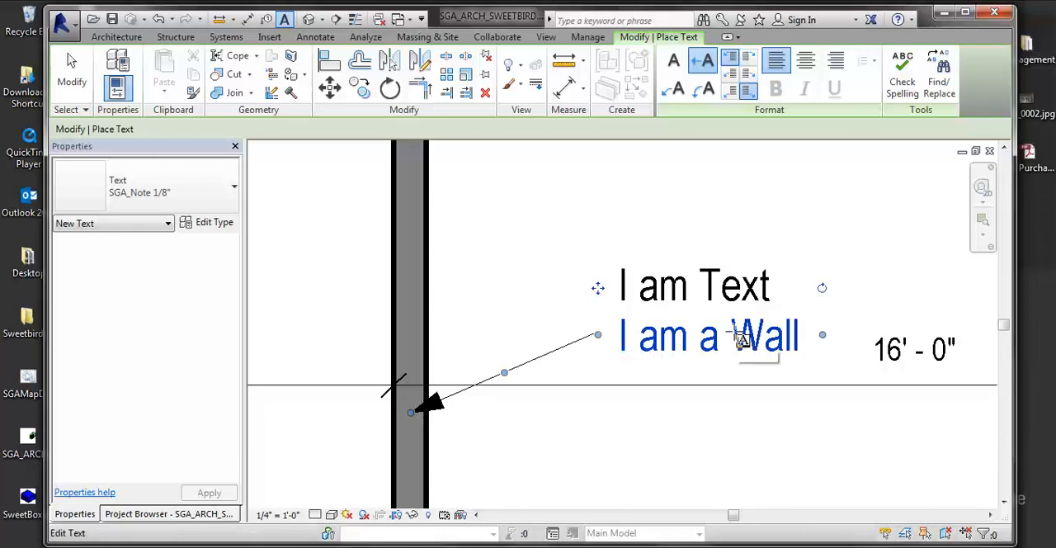
key(Escape)
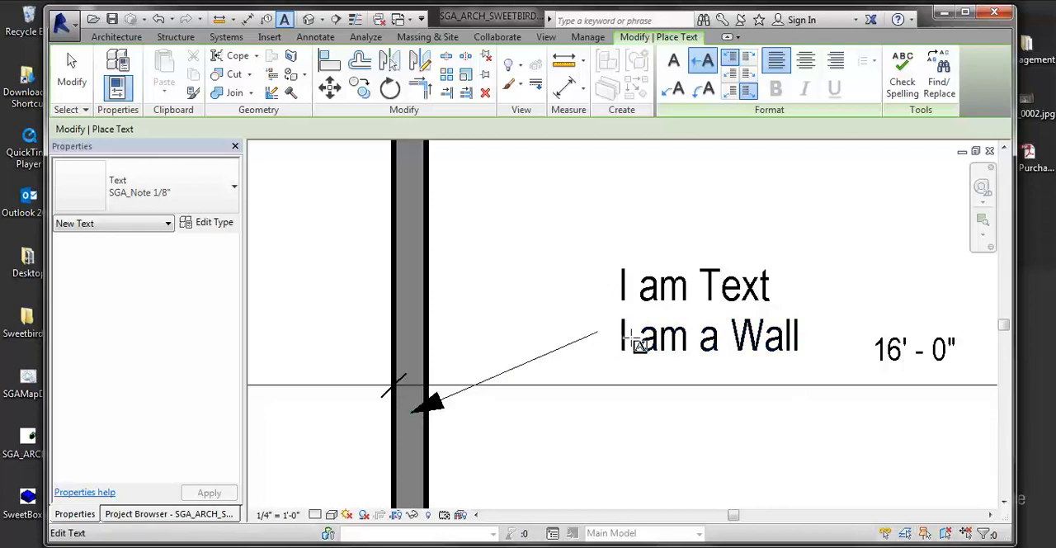
key(Escape)
- Bend the "I am a Wall" leader into a horizontal shoulder, move its arrowhead farther down inside the vertical wall, and deselect the note
scroll(680, 324, down, 2)
middle_drag(680, 323, 567, 292)
scroll(567, 292, up, 1)
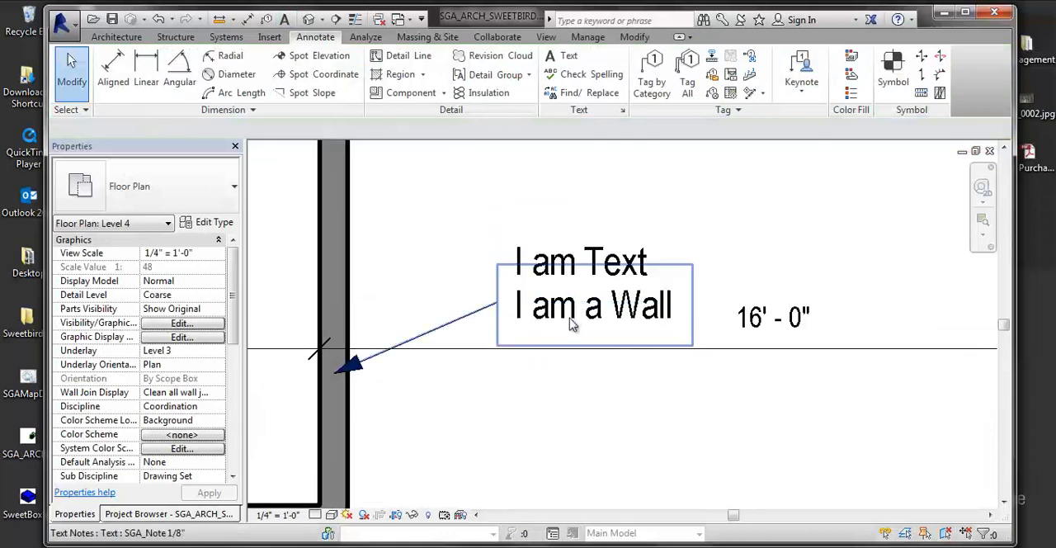
click(570, 321)
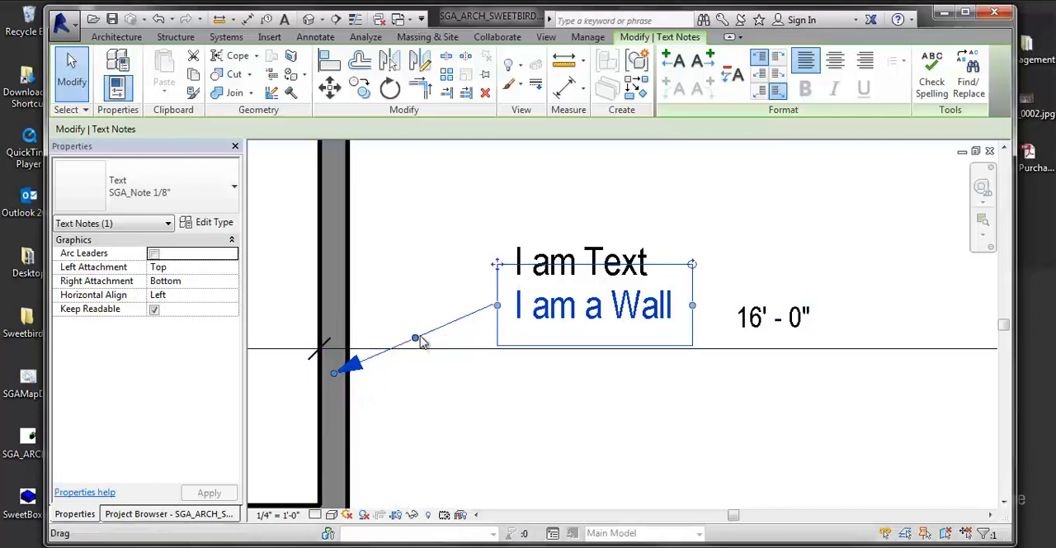
drag(416, 337, 421, 306)
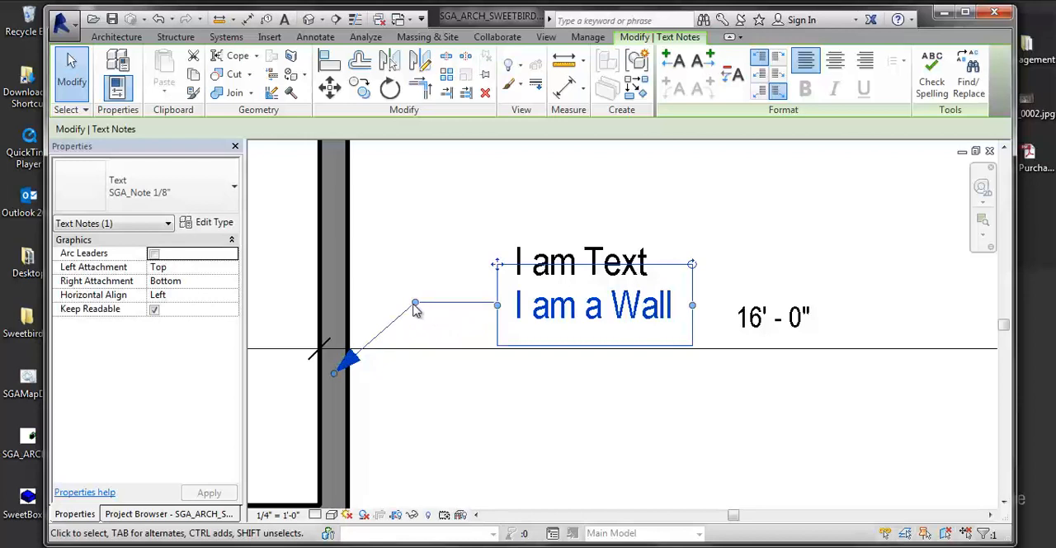
drag(335, 373, 322, 441)
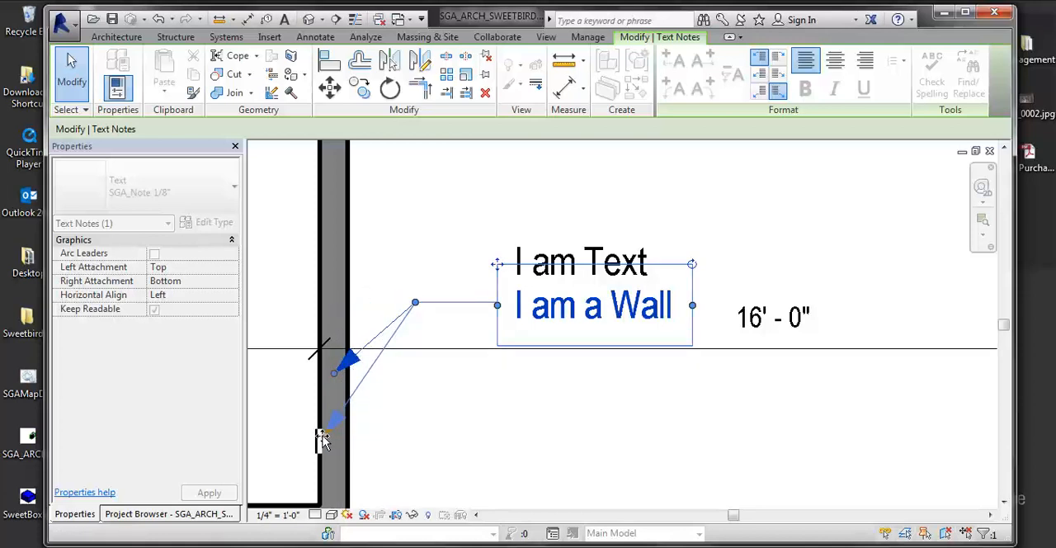
mouse_move(321, 440)
mouse_down()
mouse_move(322, 424)
mouse_move(341, 459)
mouse_move(349, 294)
mouse_move(333, 443)
mouse_move(334, 427)
mouse_up()
middle_drag(433, 418, 390, 385)
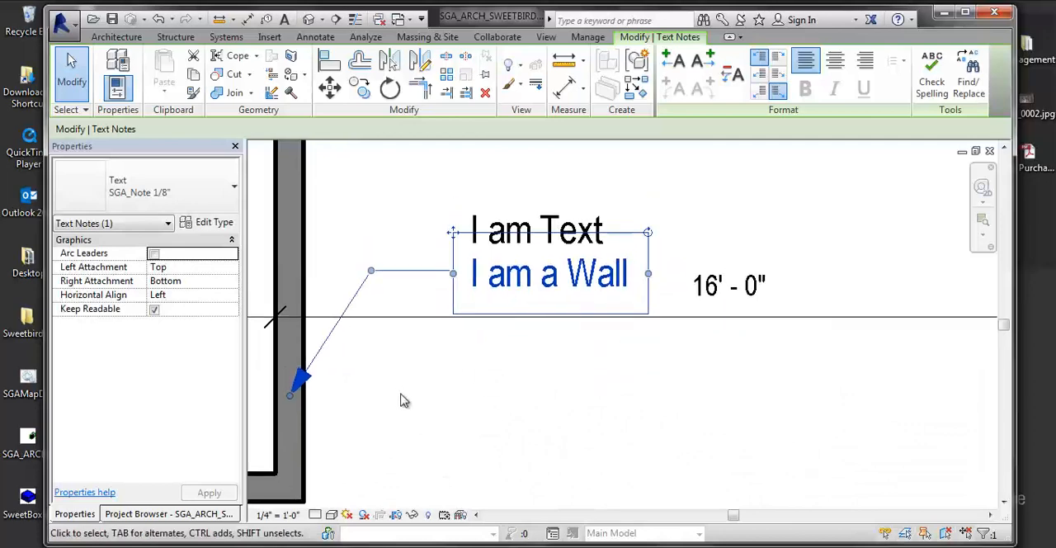
click(413, 388)
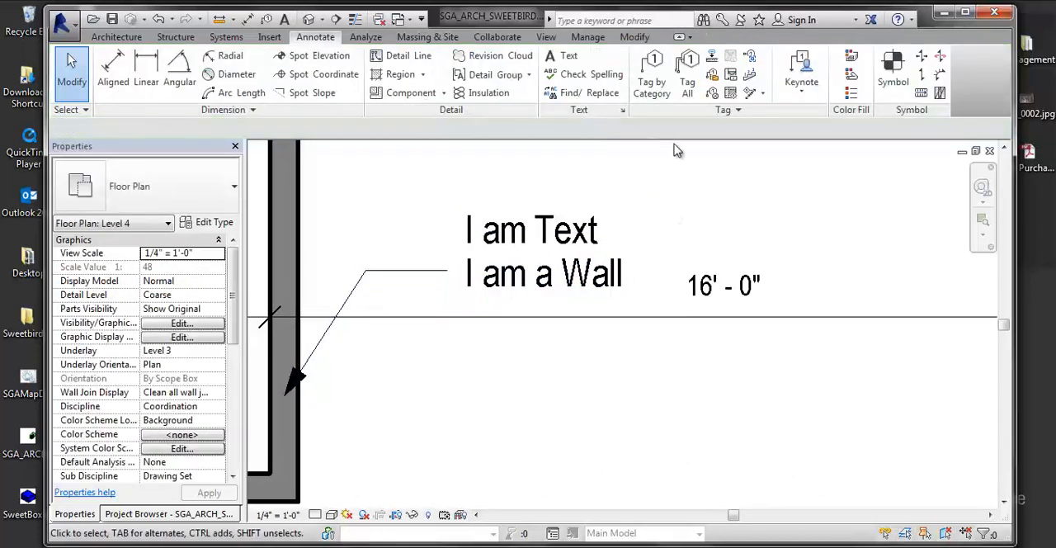
click(549, 56)
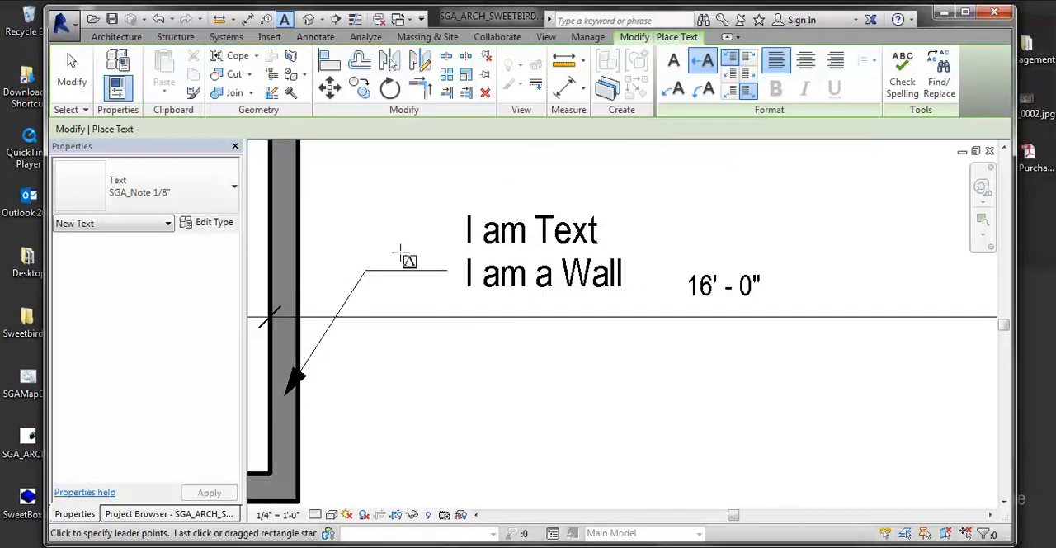
click(673, 89)
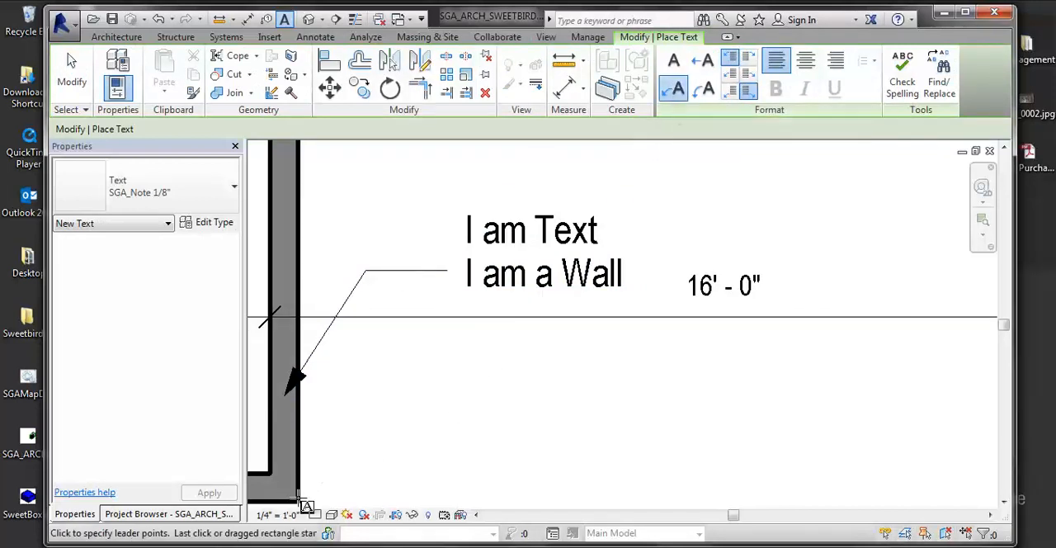
middle_drag(337, 506, 490, 278)
middle_drag(467, 480, 440, 517)
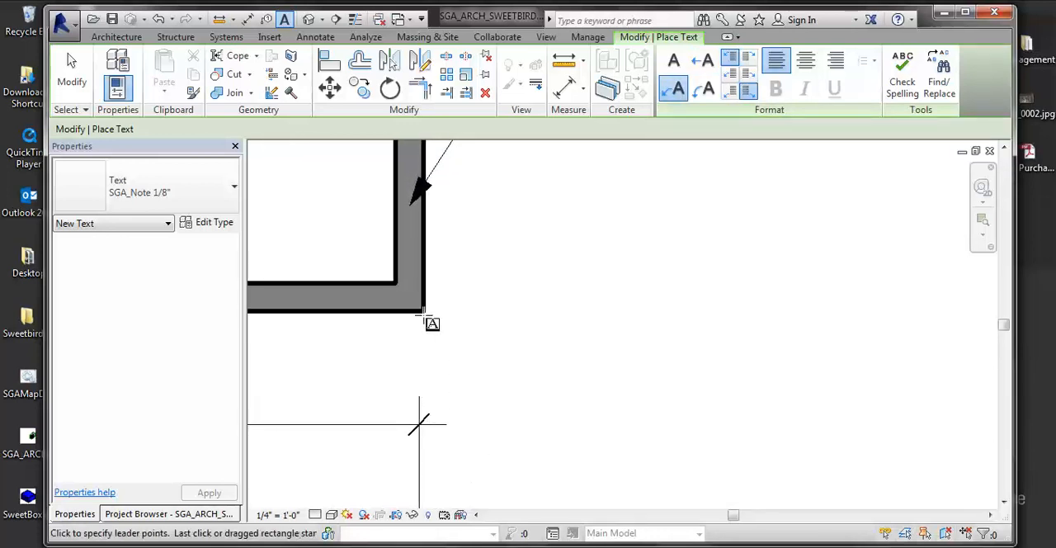
click(411, 299)
middle_drag(496, 236, 369, 463)
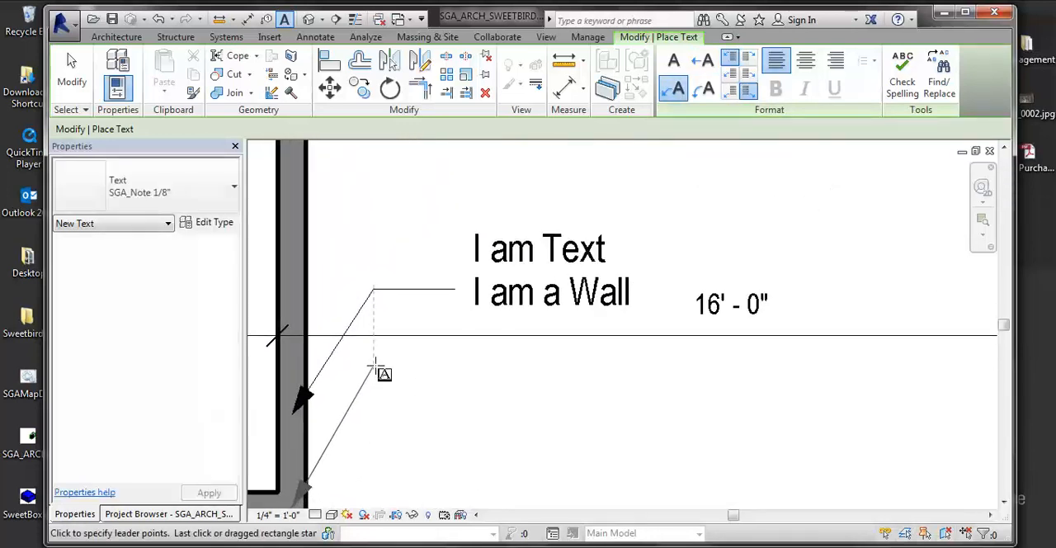
click(373, 289)
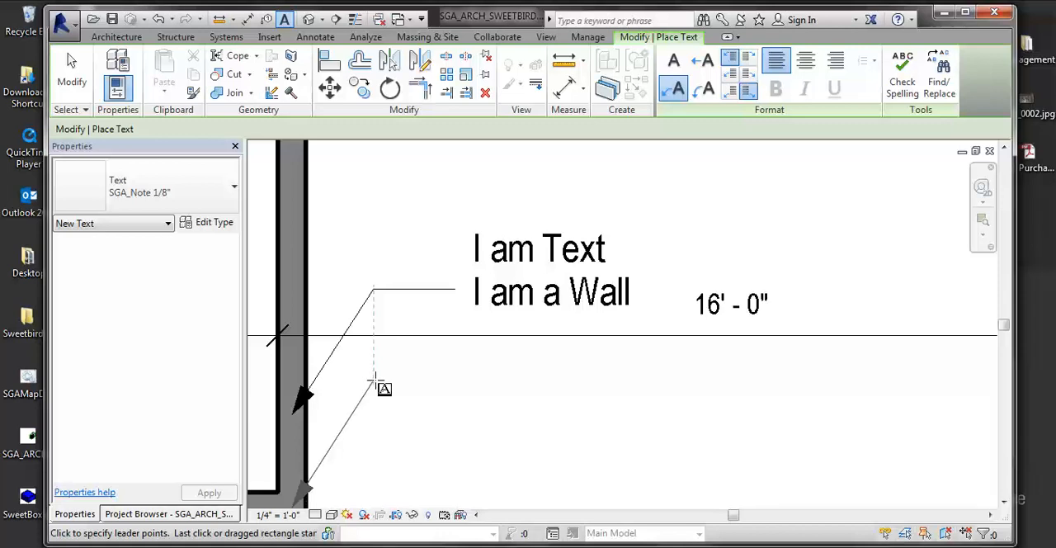
click(374, 381)
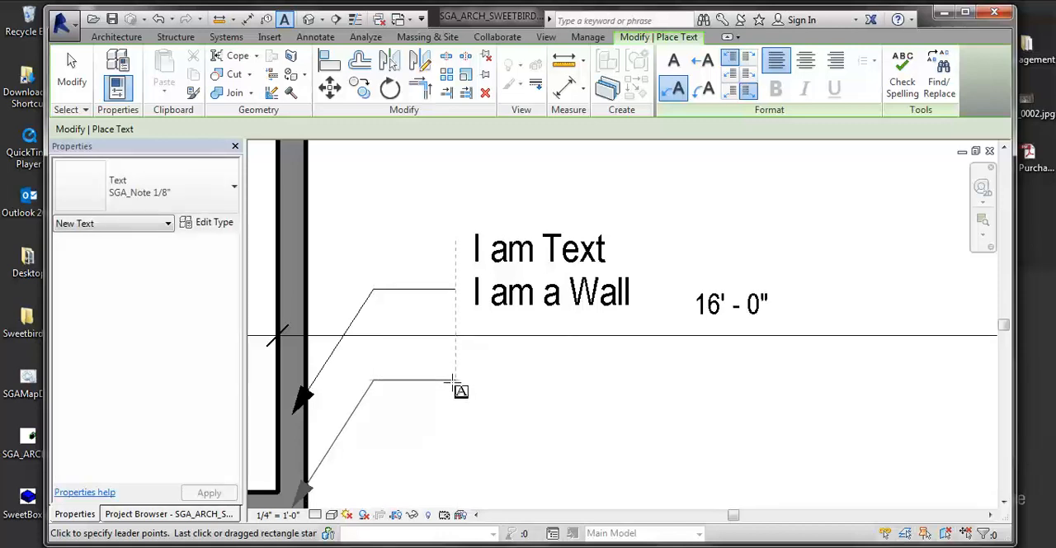
click(455, 381)
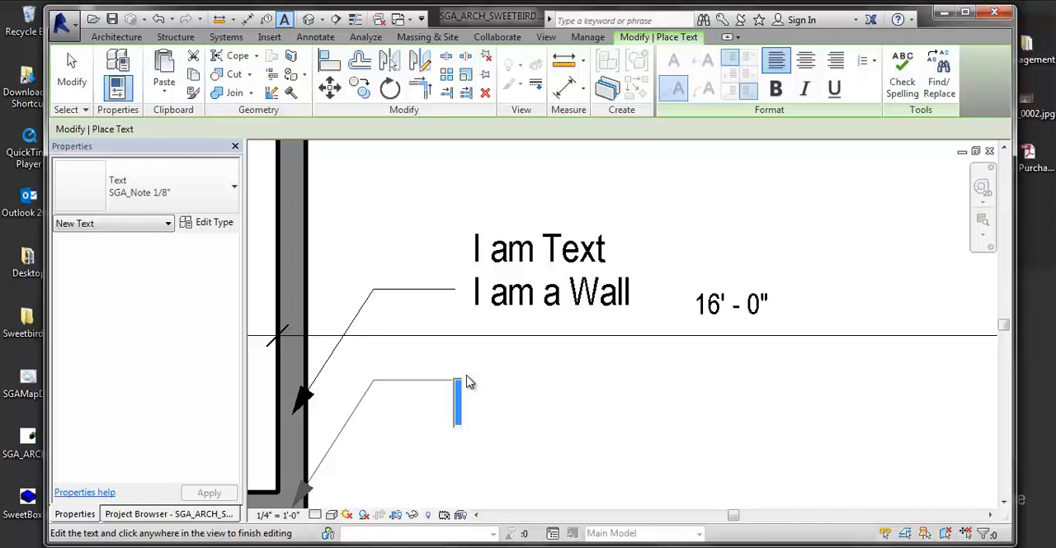
click(466, 381)
key(Escape)
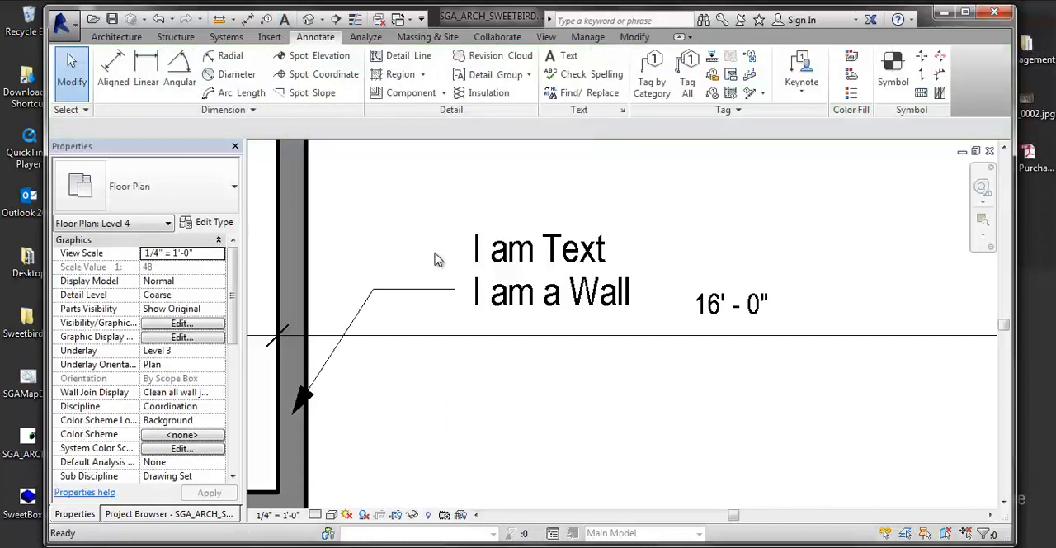
- Place a two-segment leader note "I am the Corner" pointing into the wall near its lower corner, with elbow and text aligned to the note above
click(561, 56)
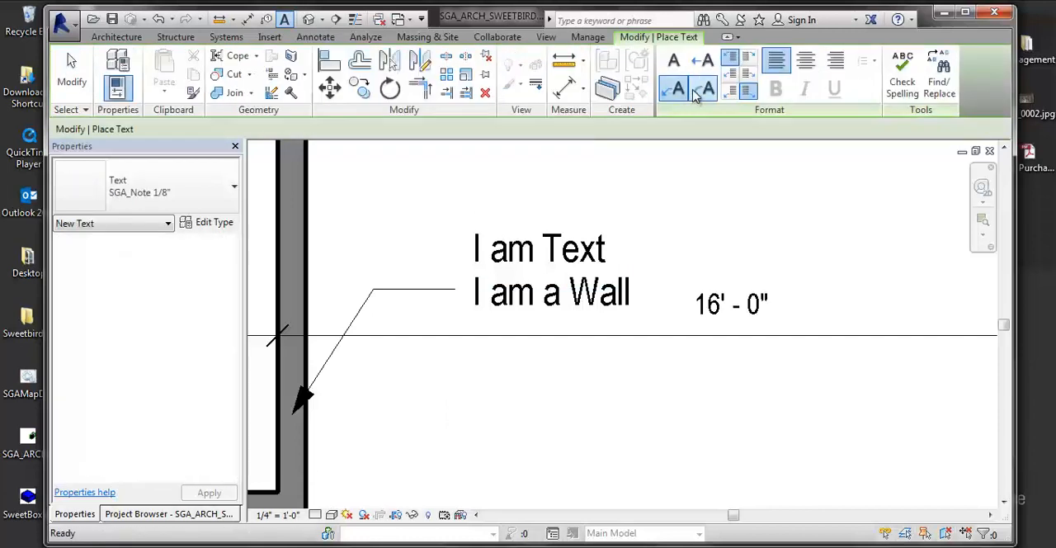
click(299, 475)
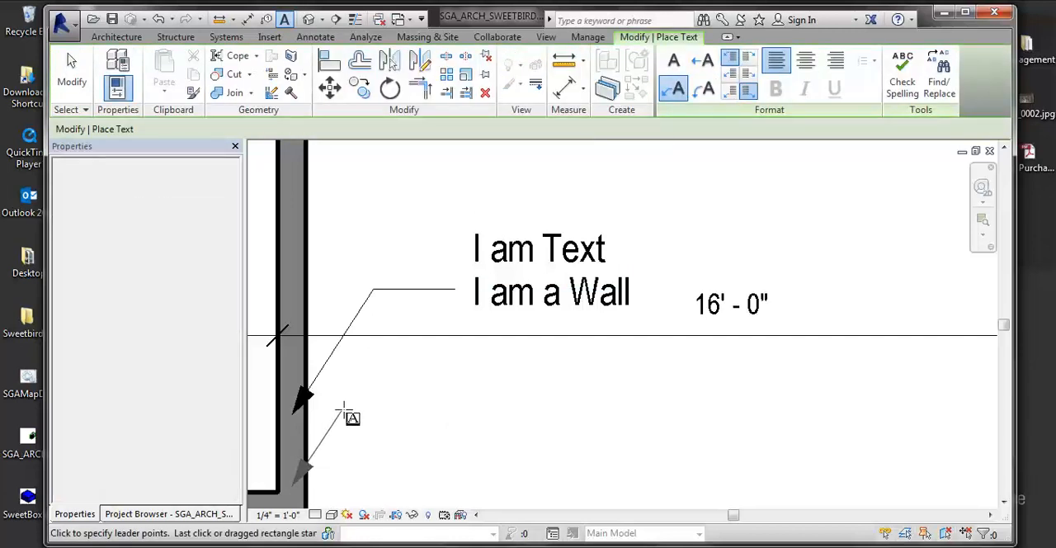
click(373, 369)
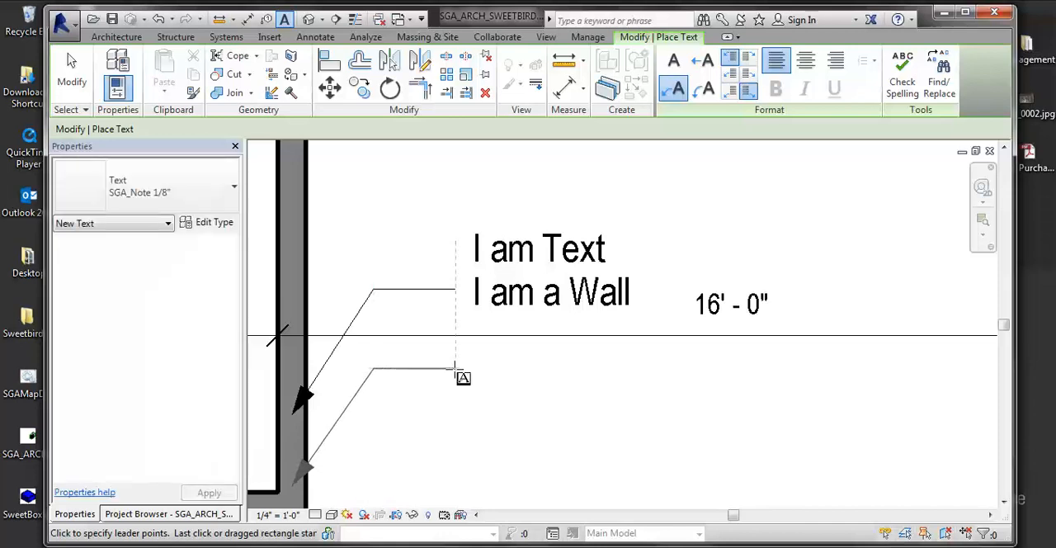
click(456, 371)
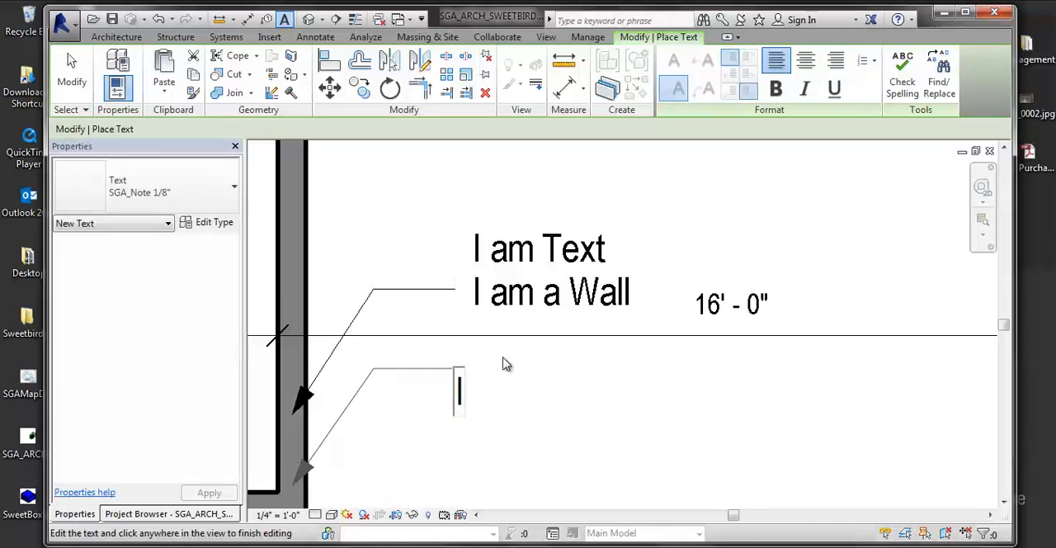
text(I am the Corner)
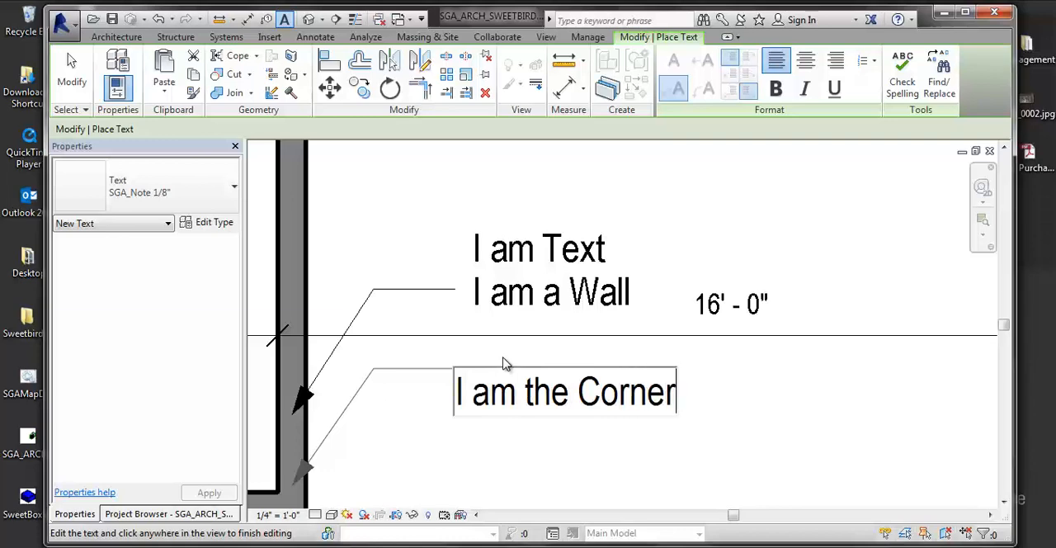
click(512, 359)
key(Escape)
- Copy the "I am a Wall" note with its leader straight up to above the "I am Text" note
click(485, 310)
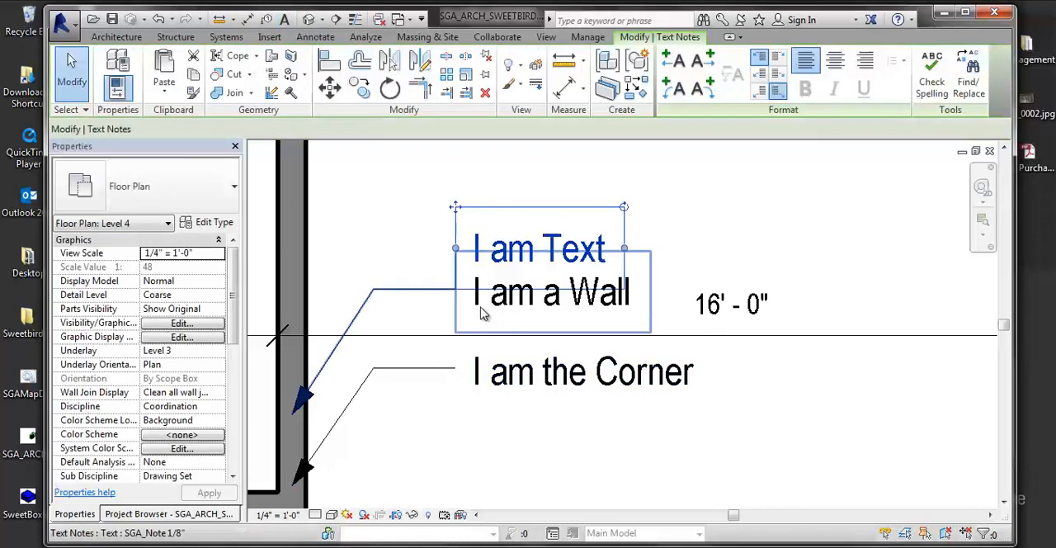
key(c)
key(o)
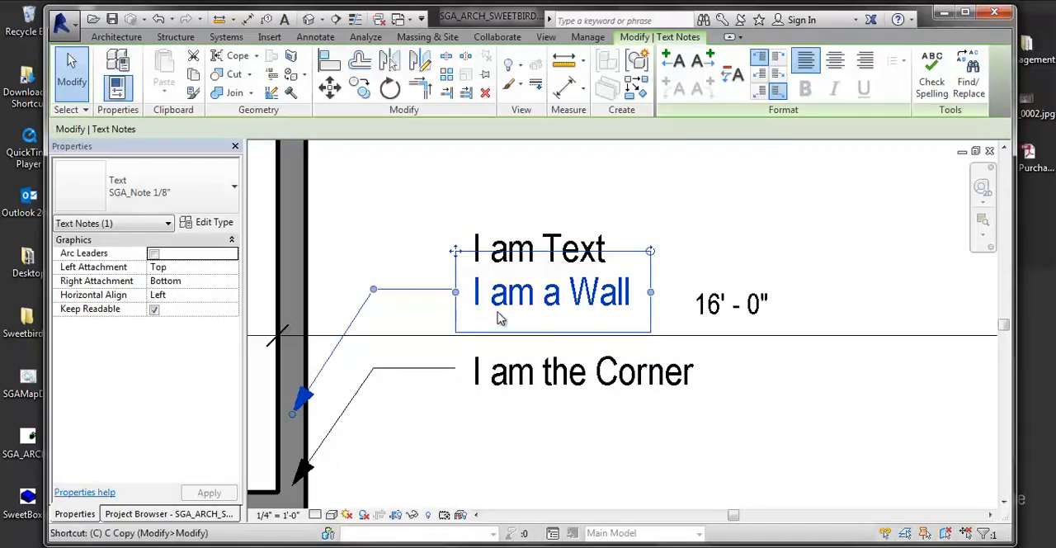
click(498, 294)
click(501, 177)
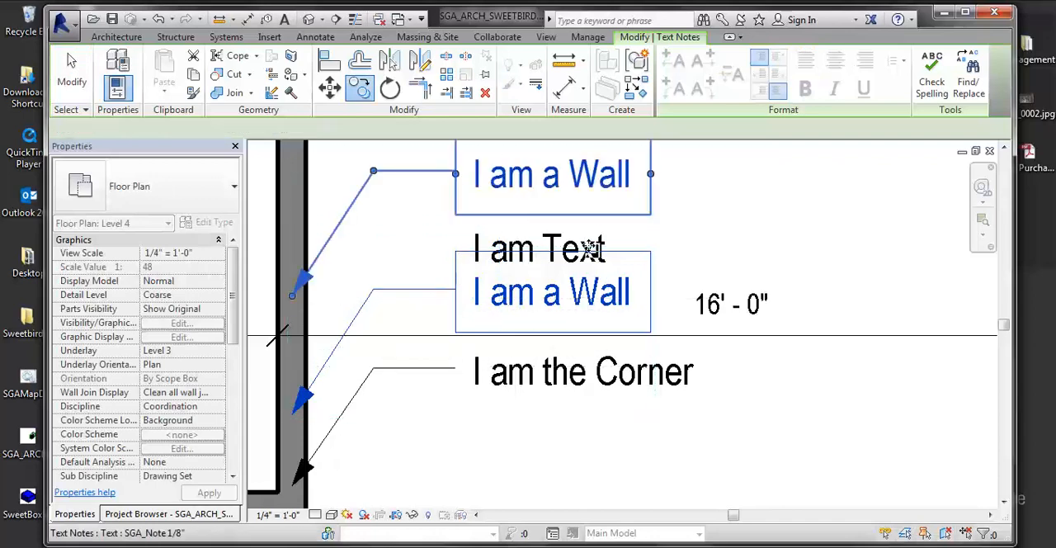
- Try to reposition the leader arrowhead of the copied "I am a Wall" note within the wall, and deselect the note
scroll(536, 243, up, 1)
middle_drag(536, 242, 640, 261)
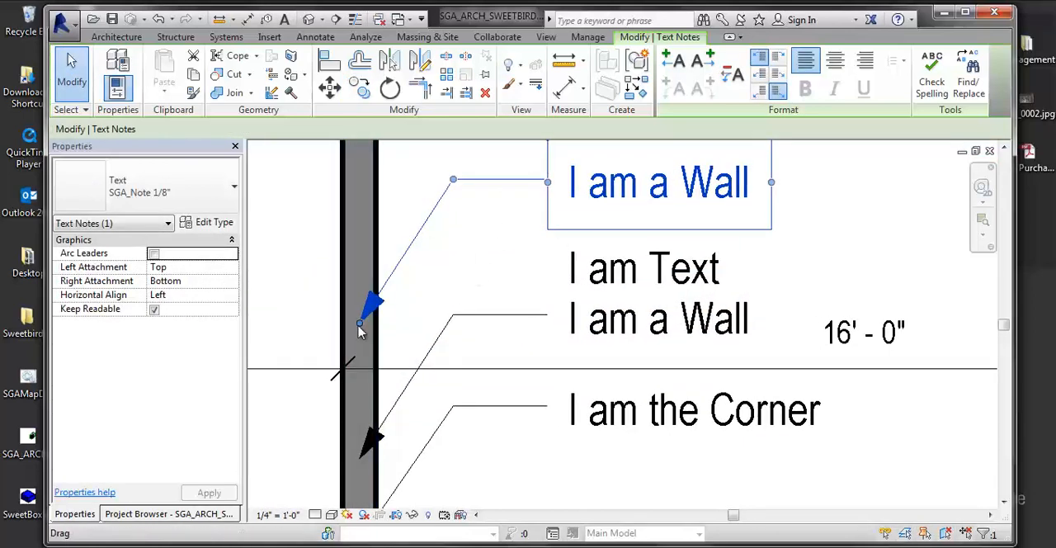
mouse_move(359, 323)
mouse_down()
mouse_move(290, 438)
mouse_move(299, 448)
mouse_move(262, 447)
mouse_move(261, 481)
mouse_move(379, 323)
mouse_move(365, 330)
mouse_up()
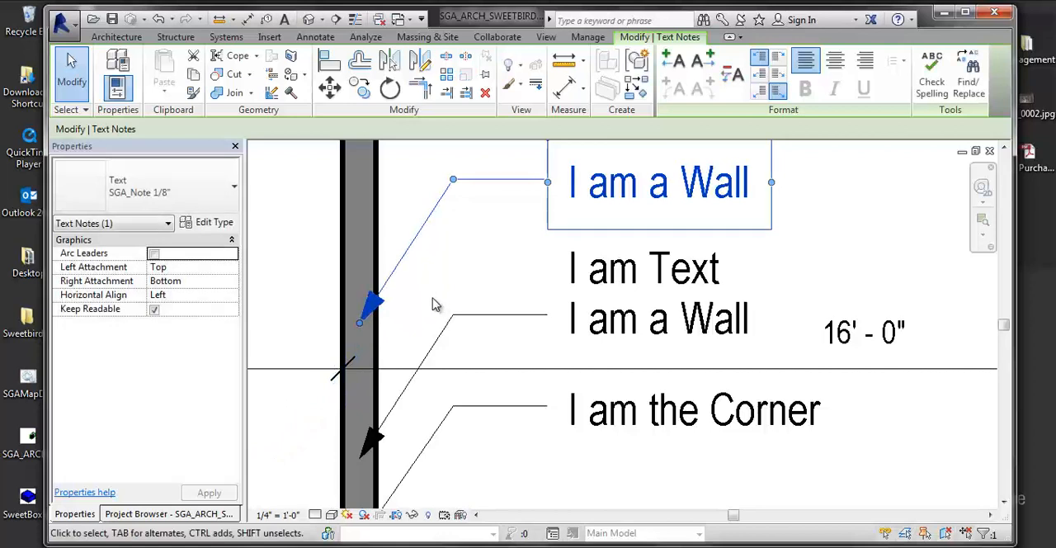
scroll(437, 305, down, 2)
middle_drag(444, 309, 403, 309)
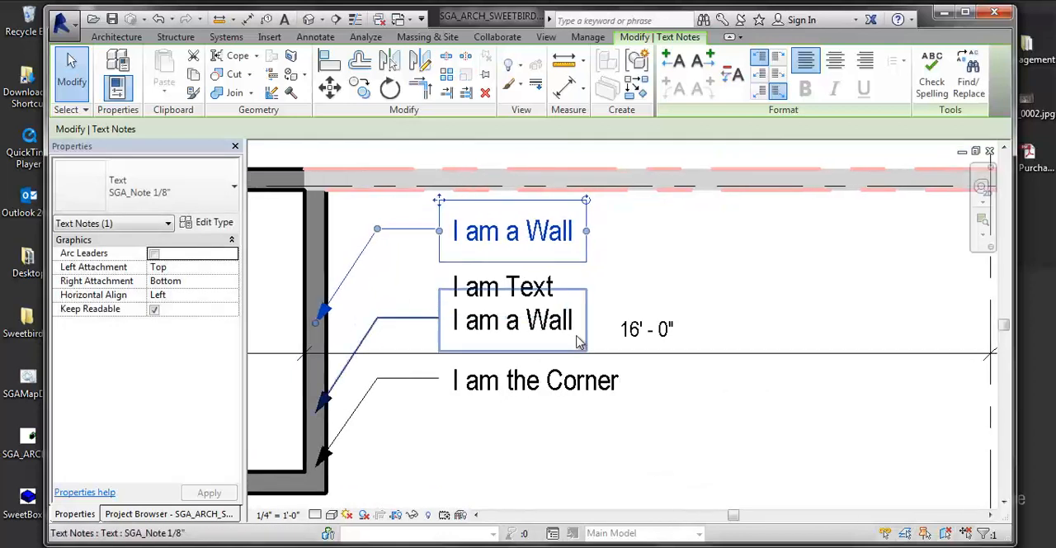
click(545, 457)
- Draw a diagonal reference plane at about 55° across the vertical wall, between the leaders of the two "I am a Wall" notes
key(r)
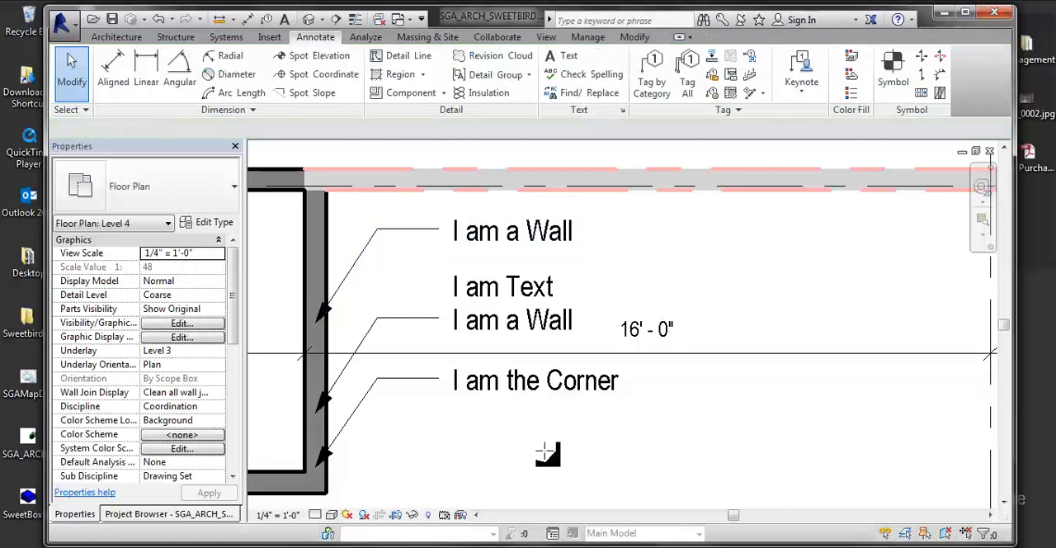
key(p)
click(295, 392)
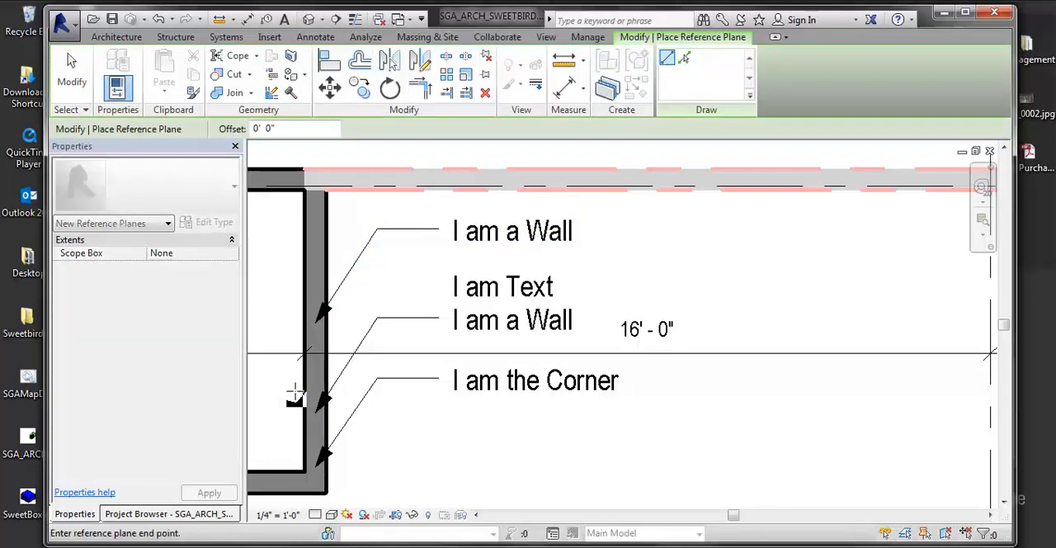
click(387, 250)
key(Escape)
key(Escape)
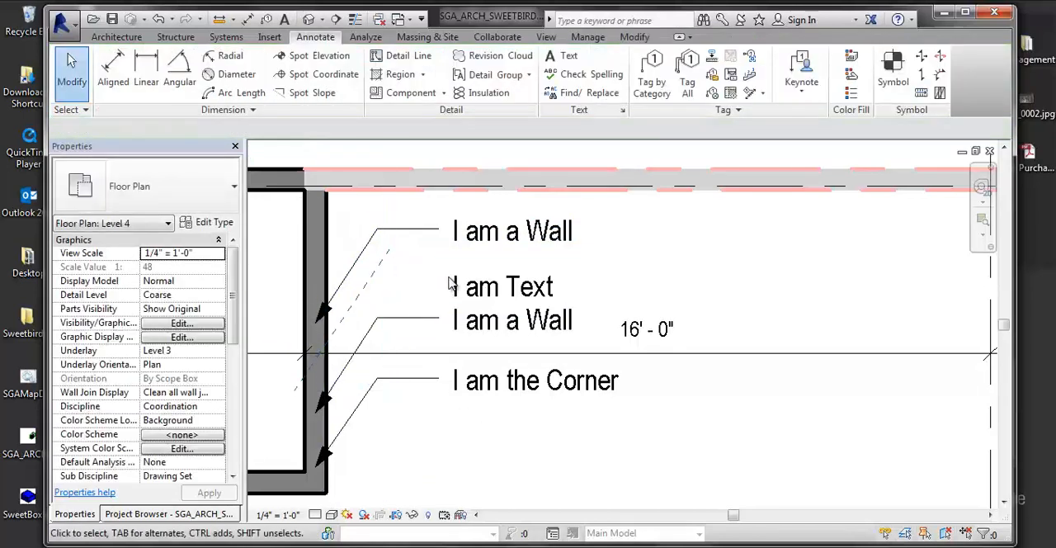
key(a)
key(l)
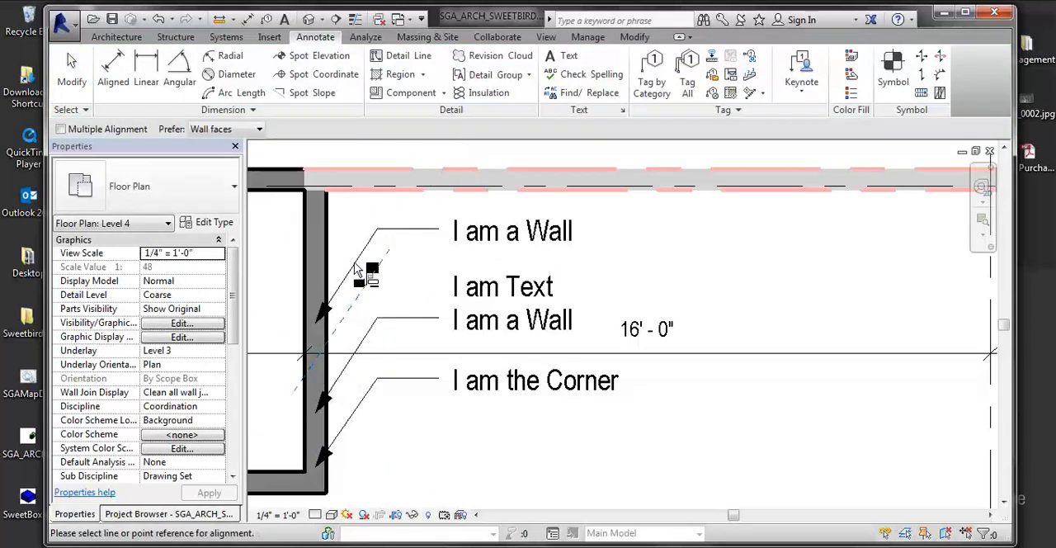
key(Escape)
- Delete the diagonal reference plane crossing the vertical wall and leave the active alignment command
click(368, 294)
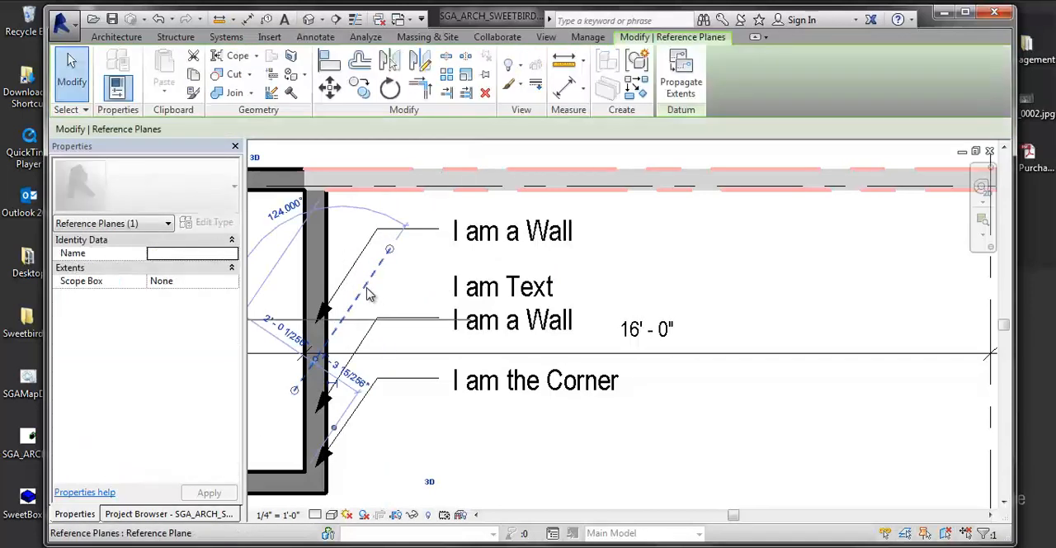
key(Delete)
scroll(462, 326, down, 4)
scroll(479, 332, up, 5)
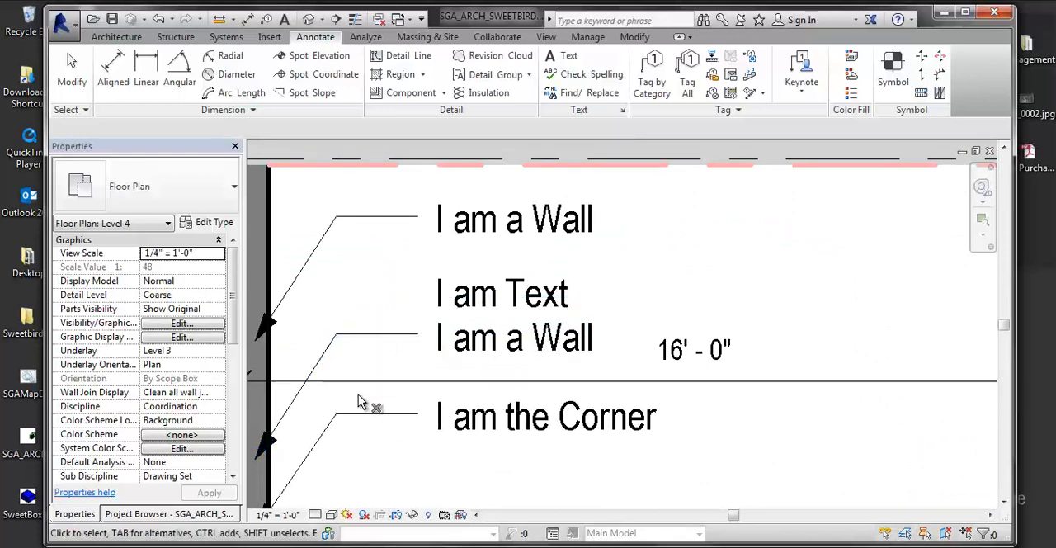
key(Escape)
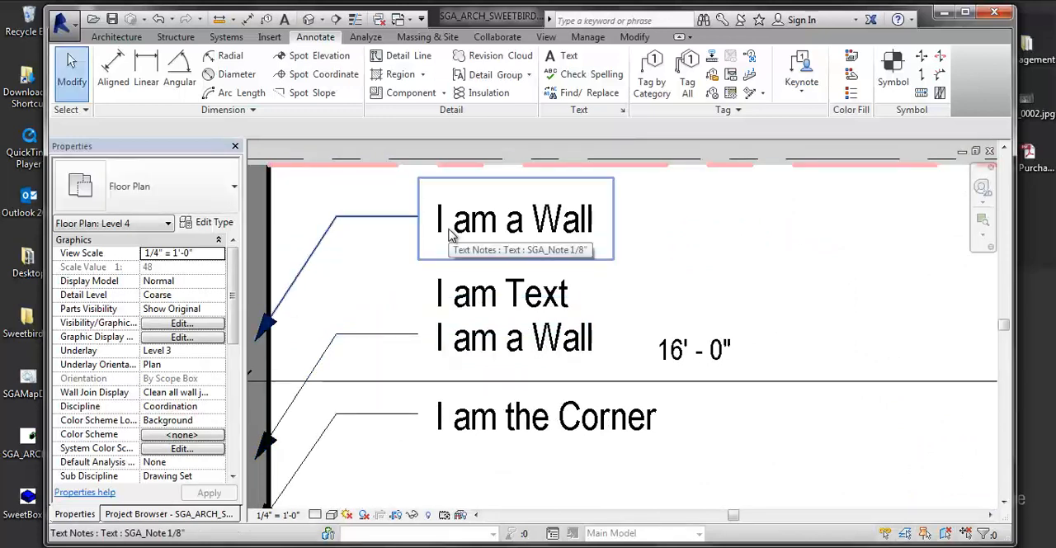
- Add a right-side leader to the upper "I am a Wall" note, pointing at the right storefront wall, with its elbow level with the text
click(452, 236)
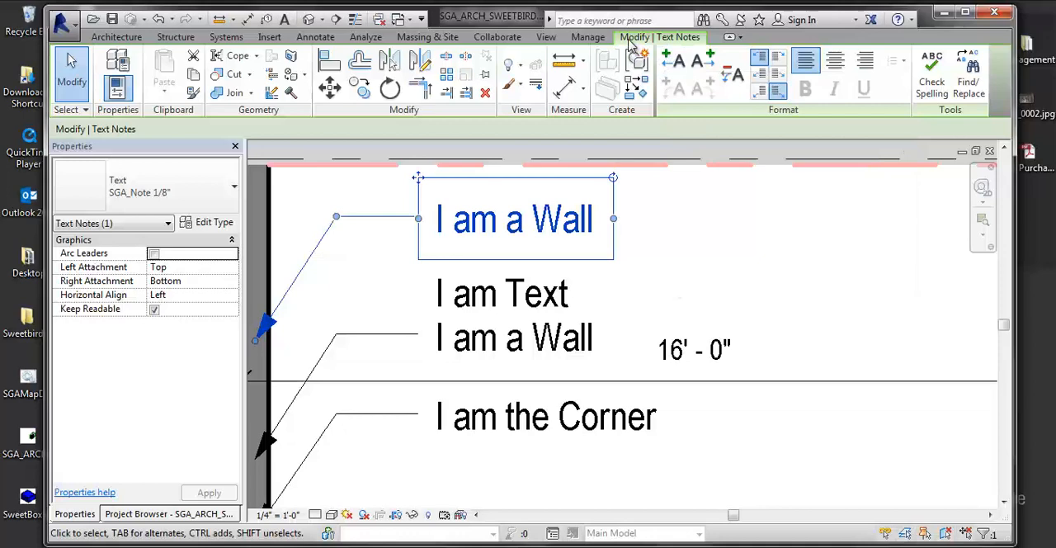
click(704, 59)
scroll(640, 226, down, 3)
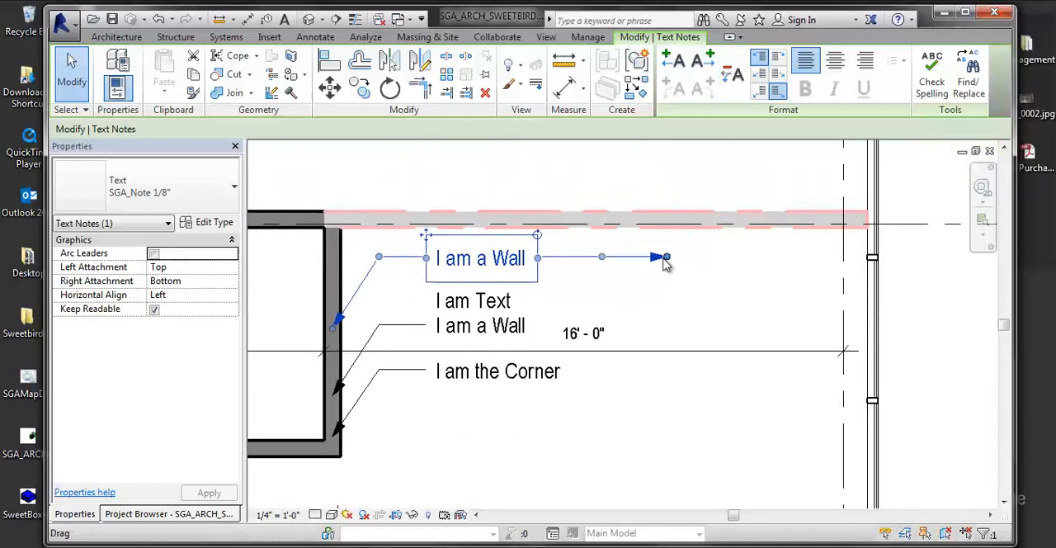
drag(666, 257, 871, 399)
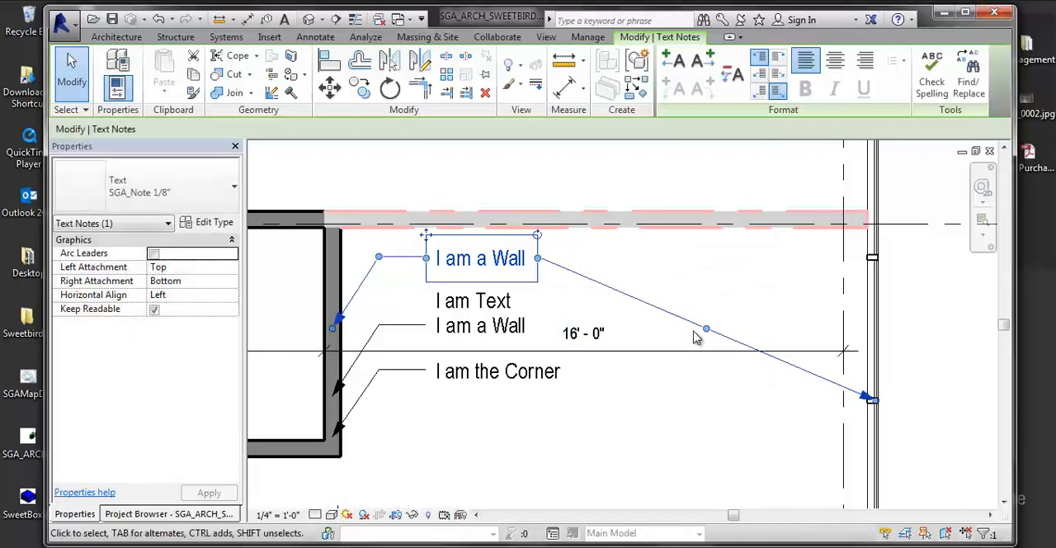
drag(705, 329, 707, 257)
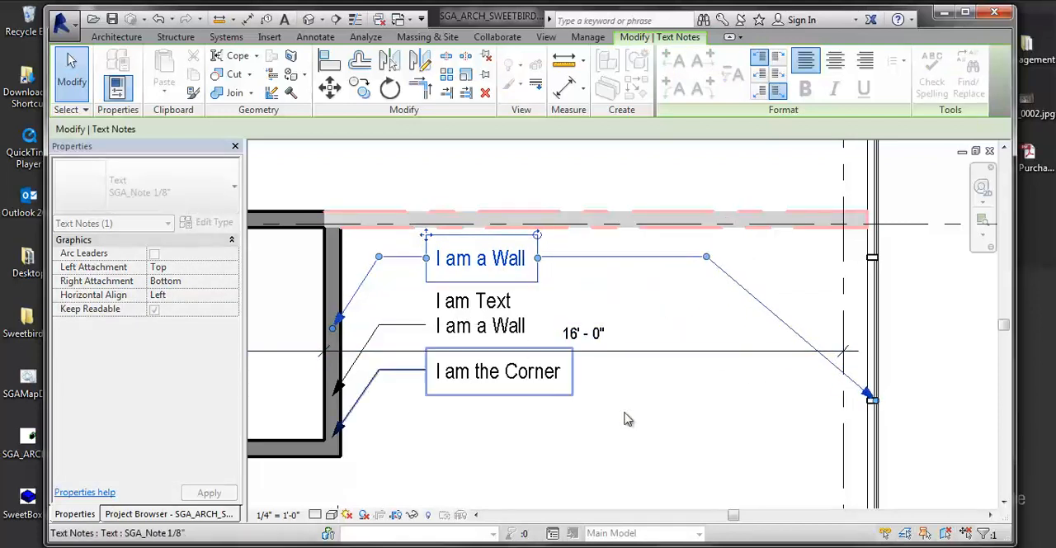
middle_drag(637, 359, 720, 386)
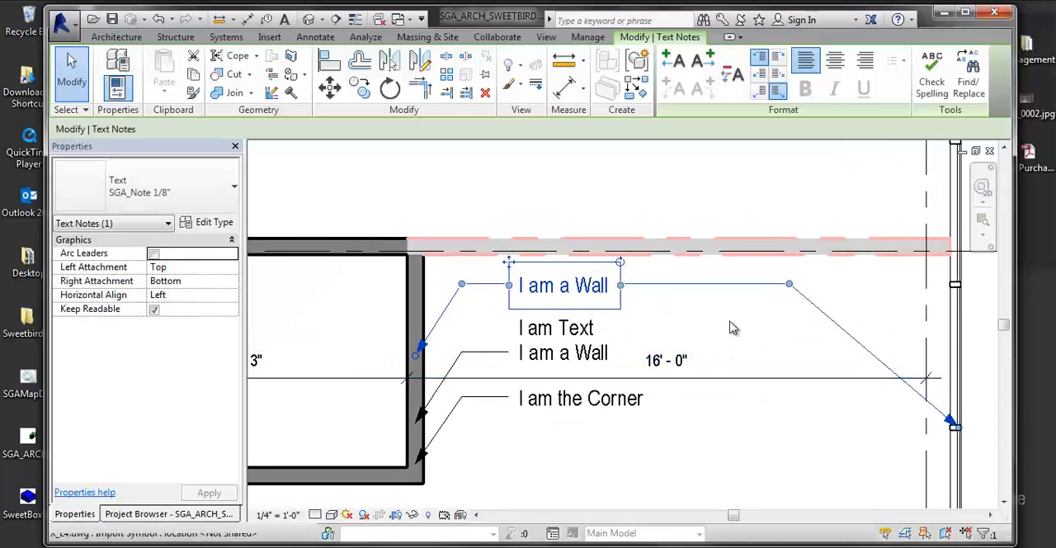
click(731, 330)
scroll(633, 78, up, 1)
middle_drag(768, 266, 829, 228)
- Add two more left-side leaders to the upper "I am a Wall" note, one pointing to the horizontal wall and one to the far-left vertical wall
click(609, 269)
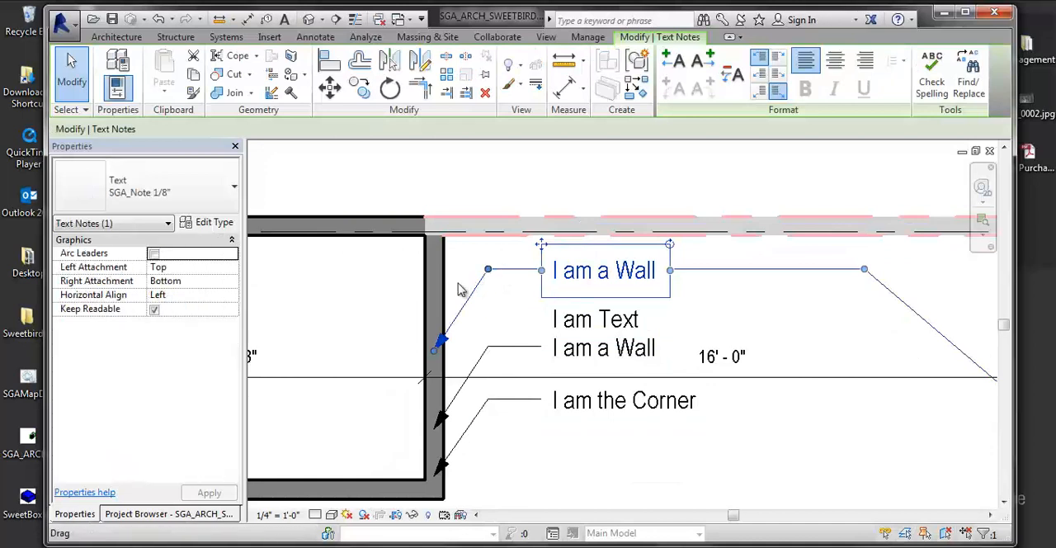
click(675, 59)
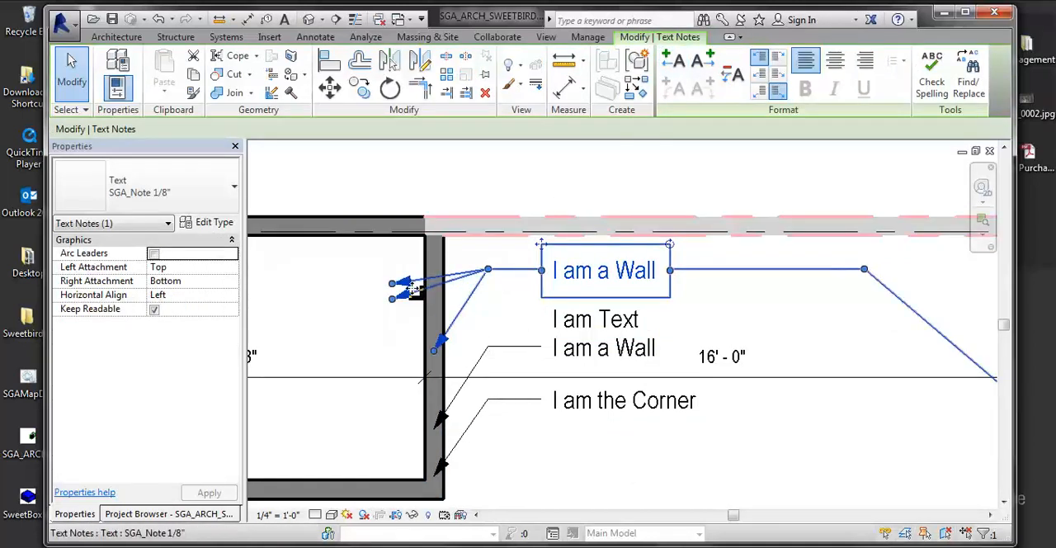
drag(393, 283, 365, 221)
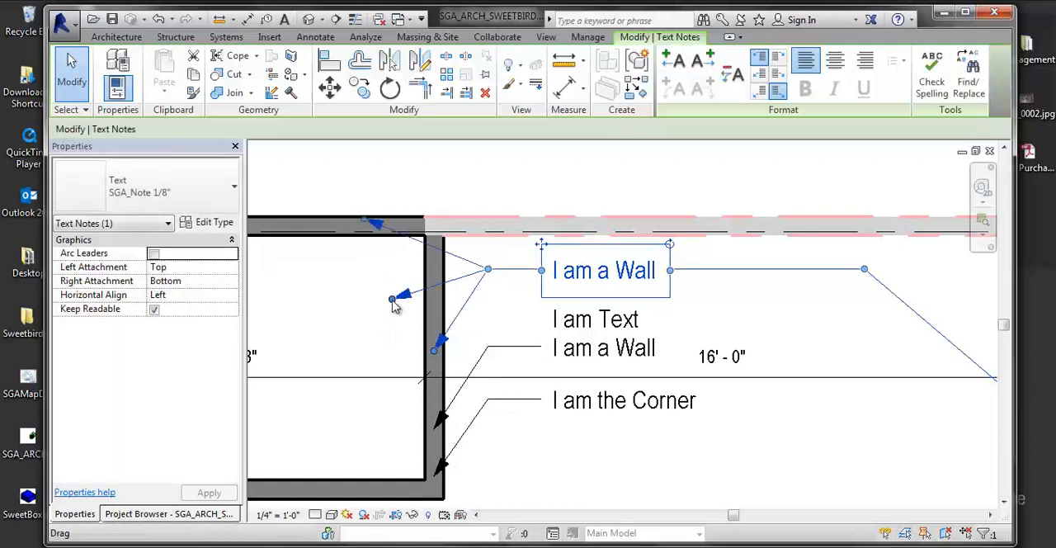
drag(394, 299, 311, 348)
scroll(570, 266, down, 4)
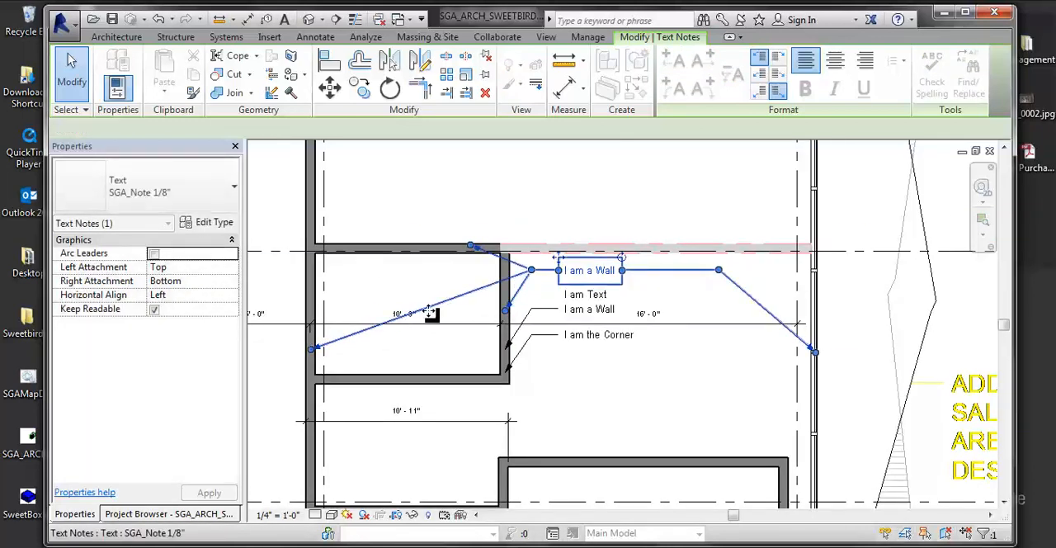
click(695, 300)
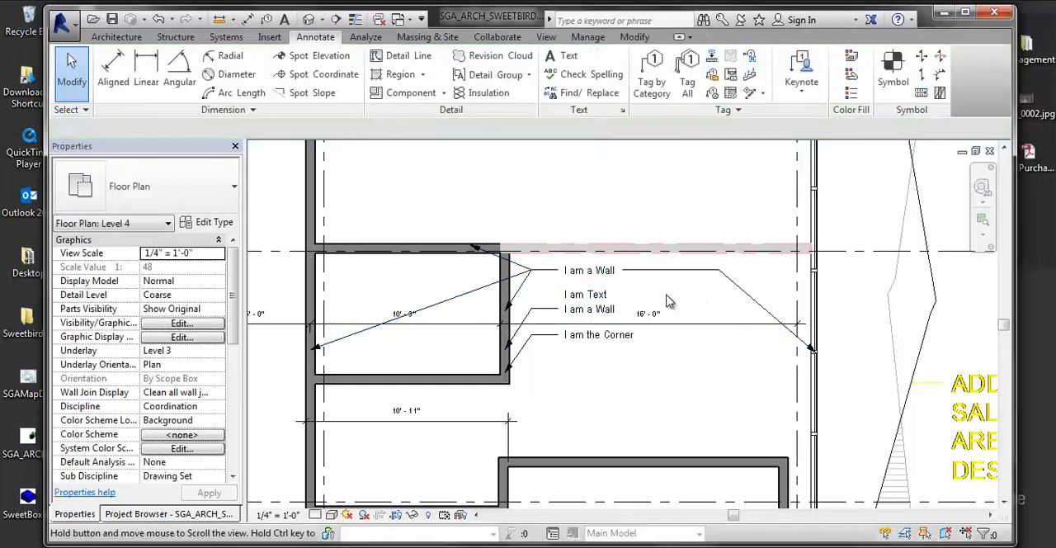
- Remove the most recently added leader from the upper "I am a Wall" note
click(610, 279)
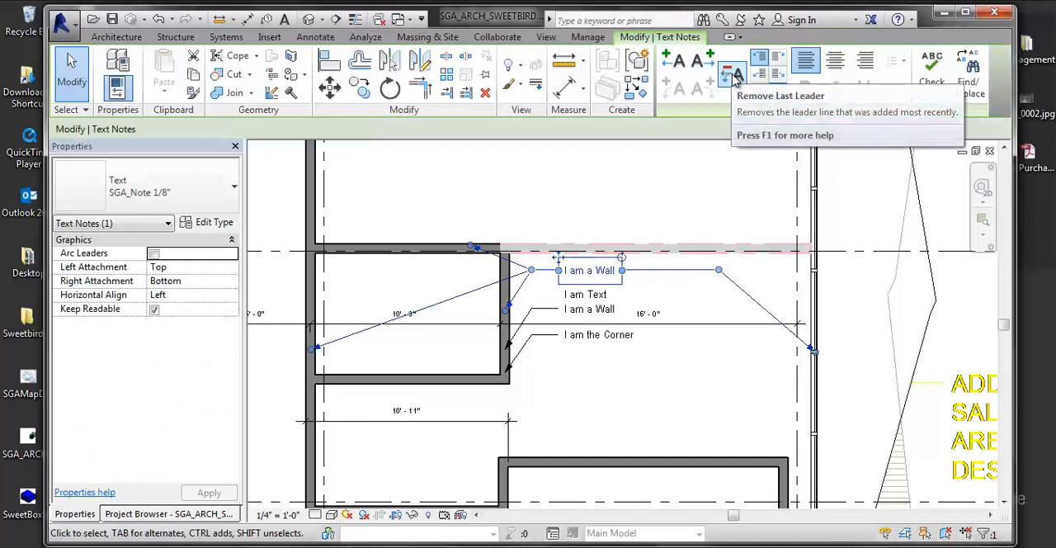
click(732, 76)
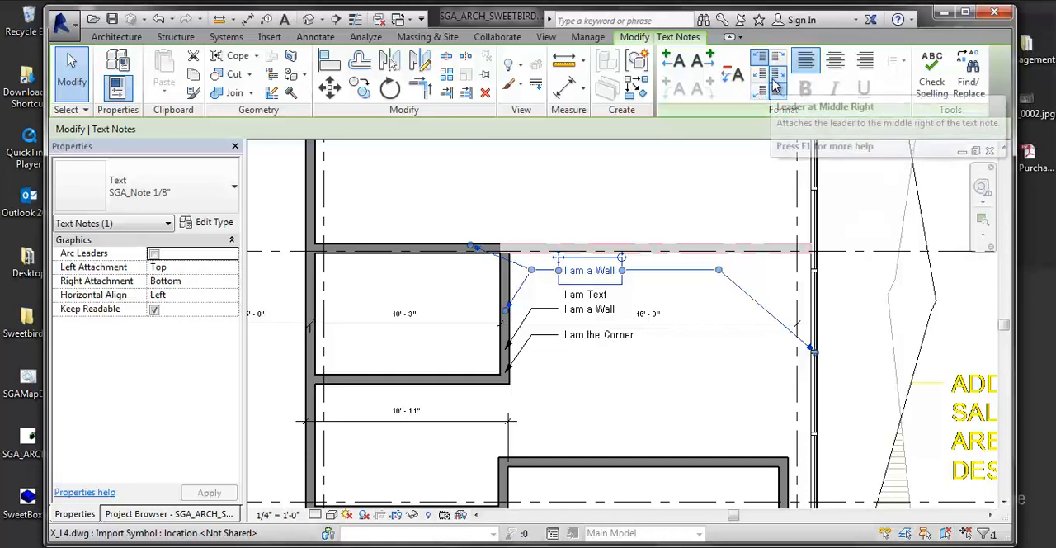
scroll(778, 58, up, 2)
scroll(773, 81, down, 4)
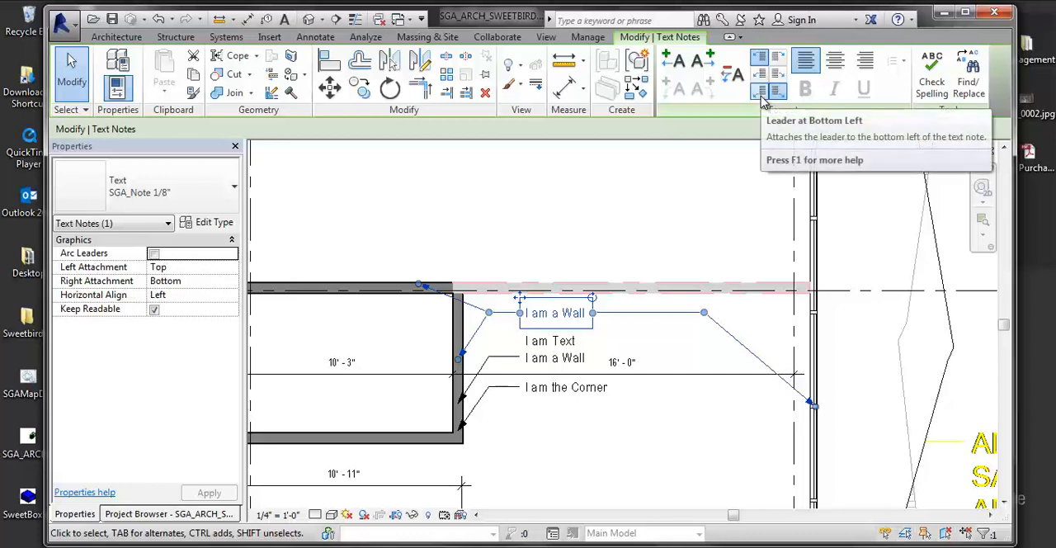
- Add a second line "and am mulitline" to the upper "I am a Wall" note and move the note straight up above the horizontal wall
click(551, 314)
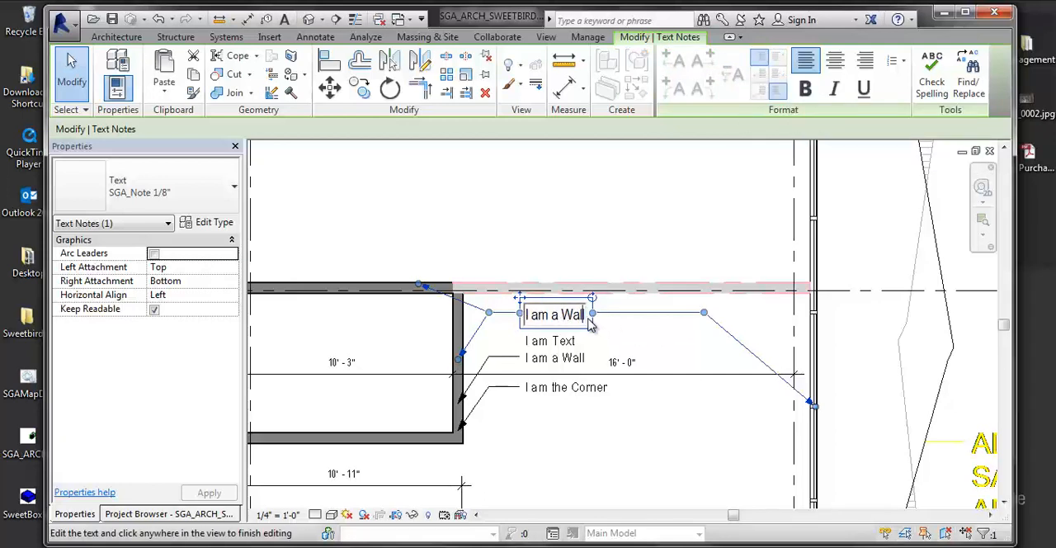
key(Return)
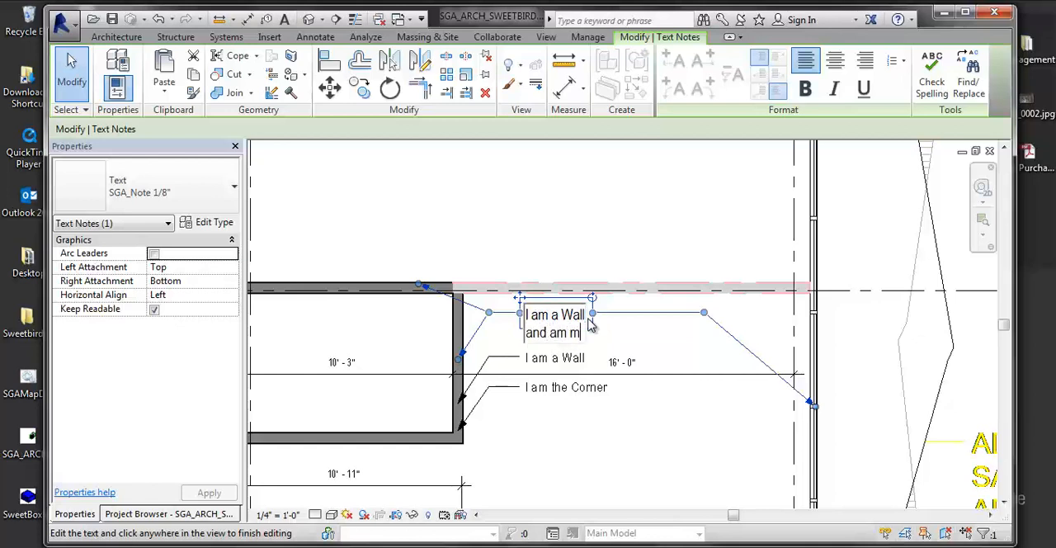
click(670, 340)
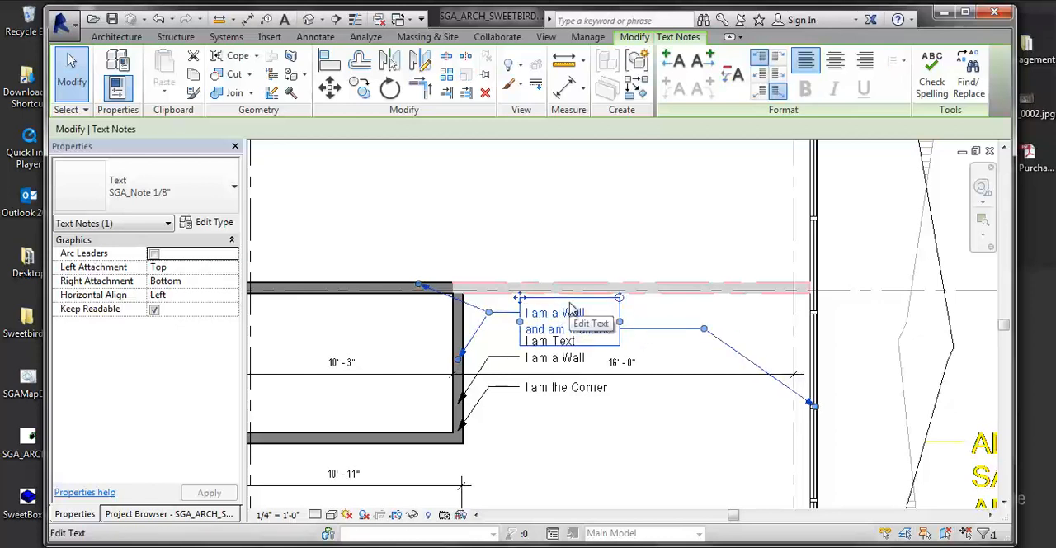
drag(519, 297, 519, 225)
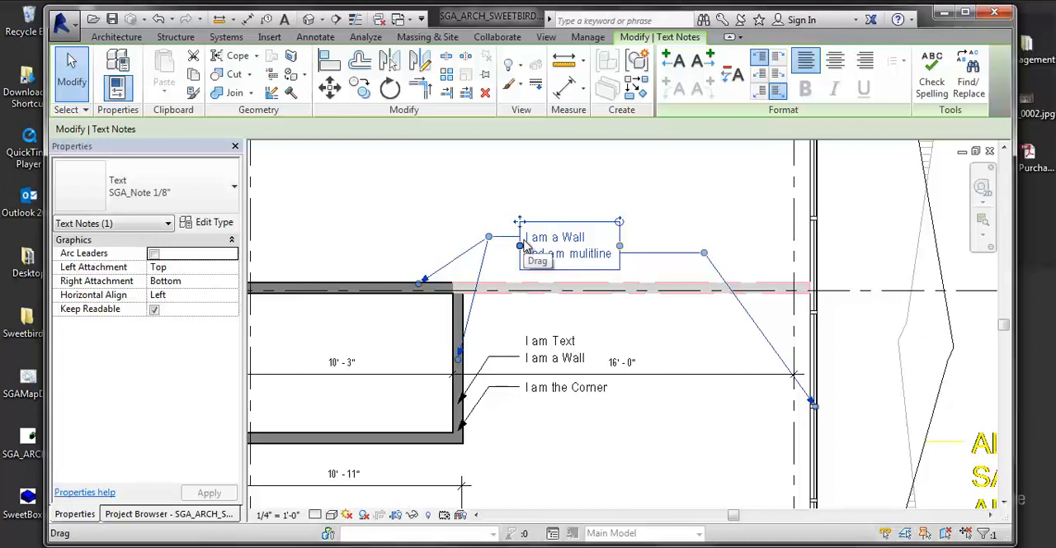
- Set the multiline note's left leader attachment to Bottom and right attachment to Top, with its text aligned Right
click(764, 74)
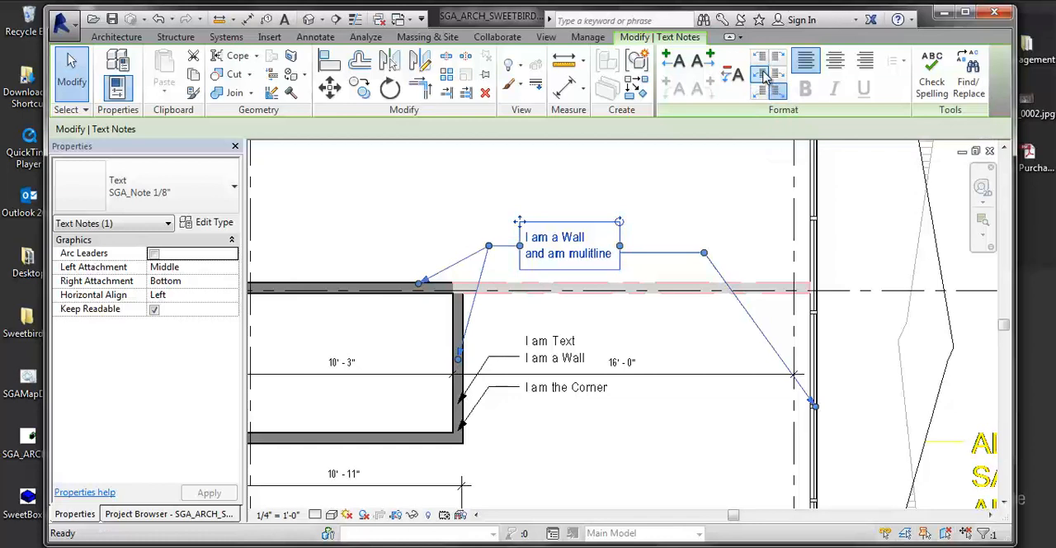
click(761, 90)
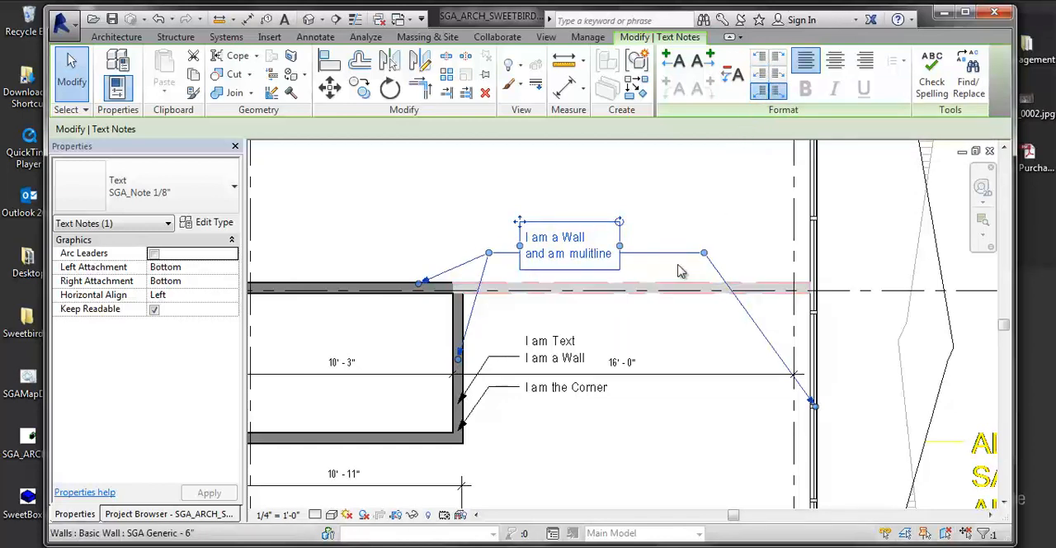
click(778, 58)
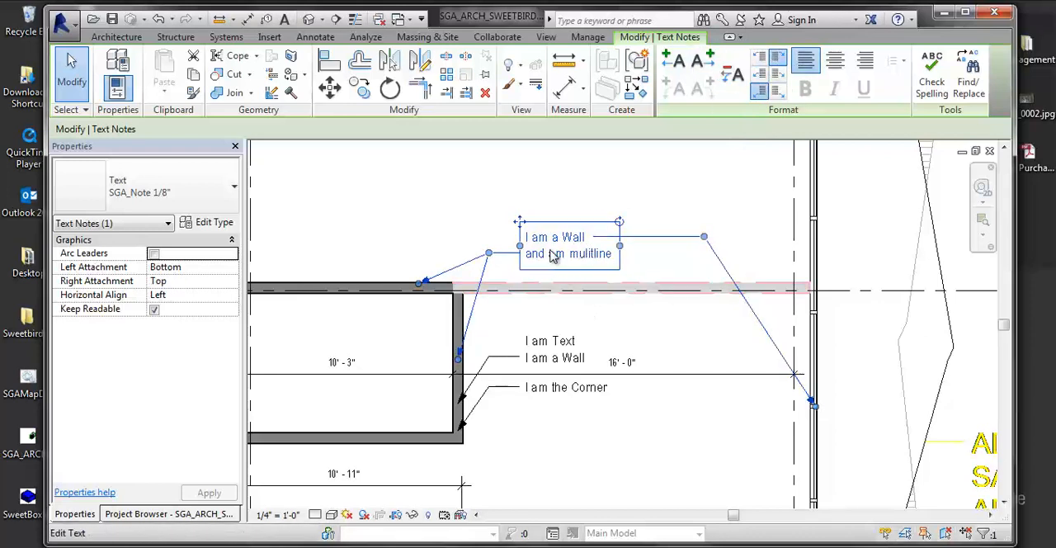
click(835, 59)
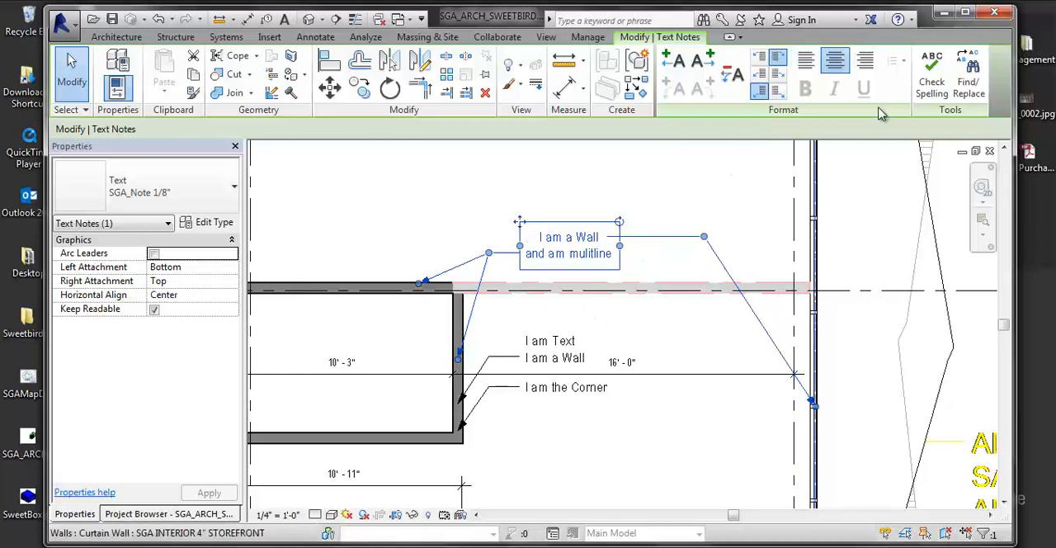
click(864, 59)
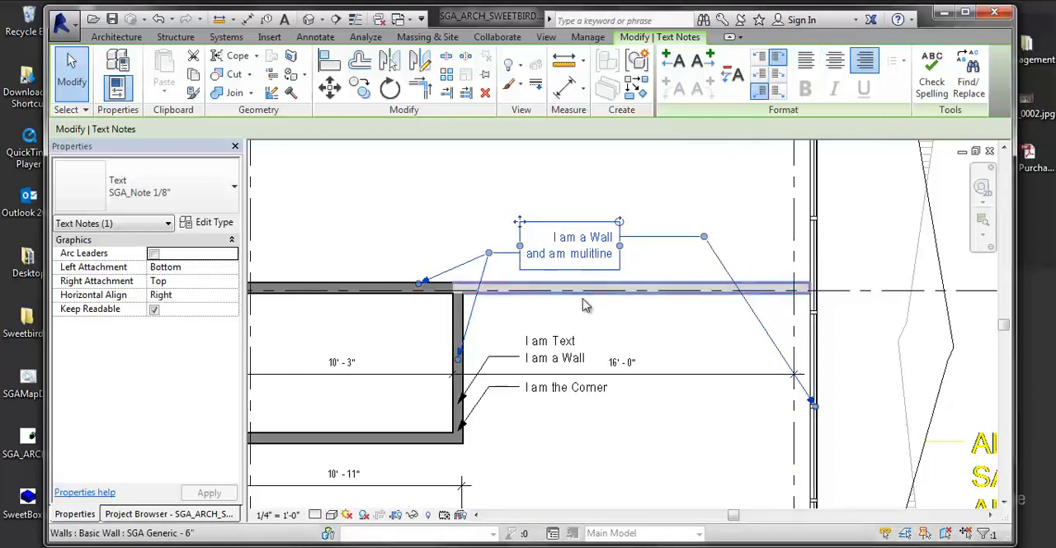
- Run a spelling check on the multiline note, close it without changing any word, and clear the selection
click(932, 74)
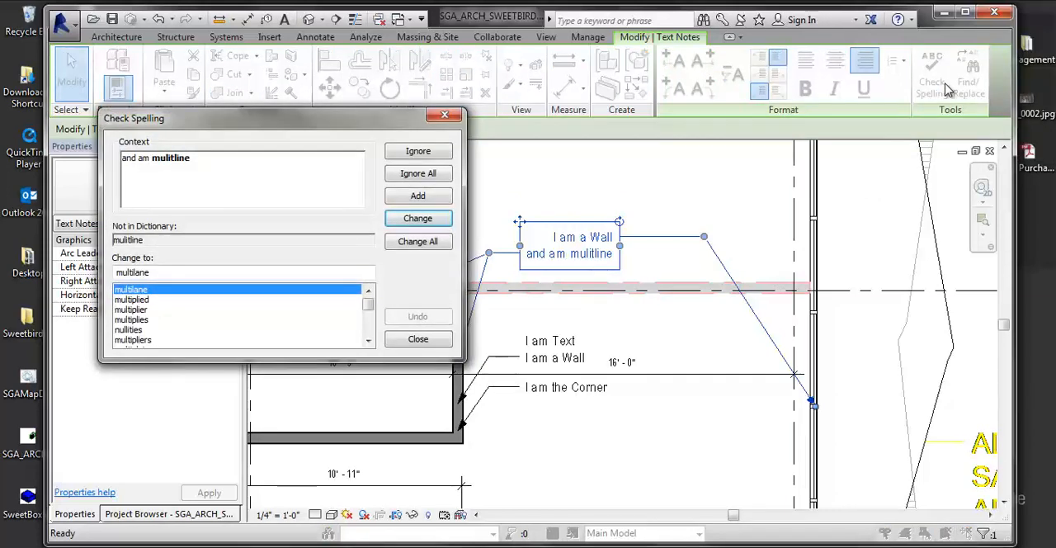
click(396, 340)
scroll(566, 302, down, 2)
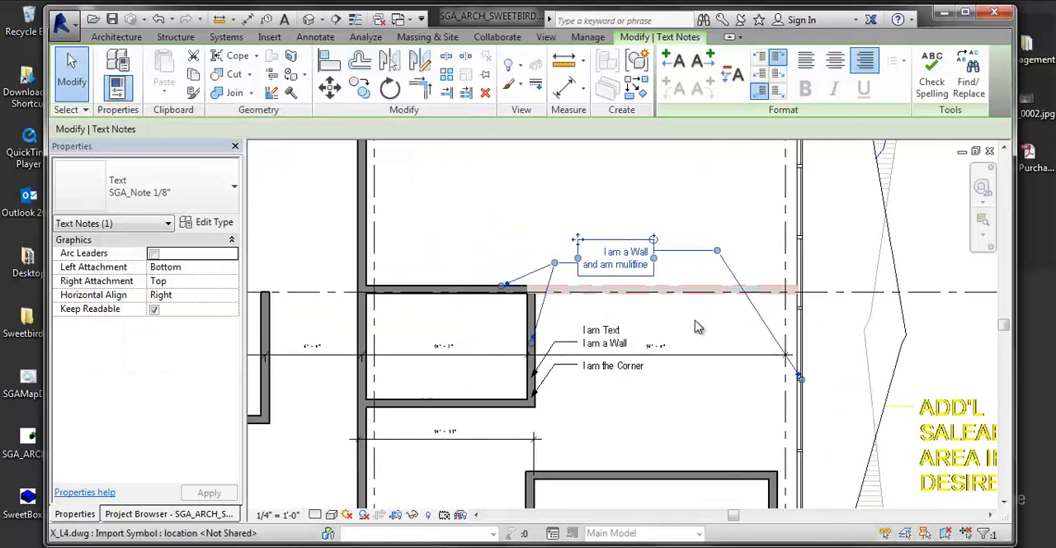
middle_drag(686, 385, 641, 372)
click(640, 371)
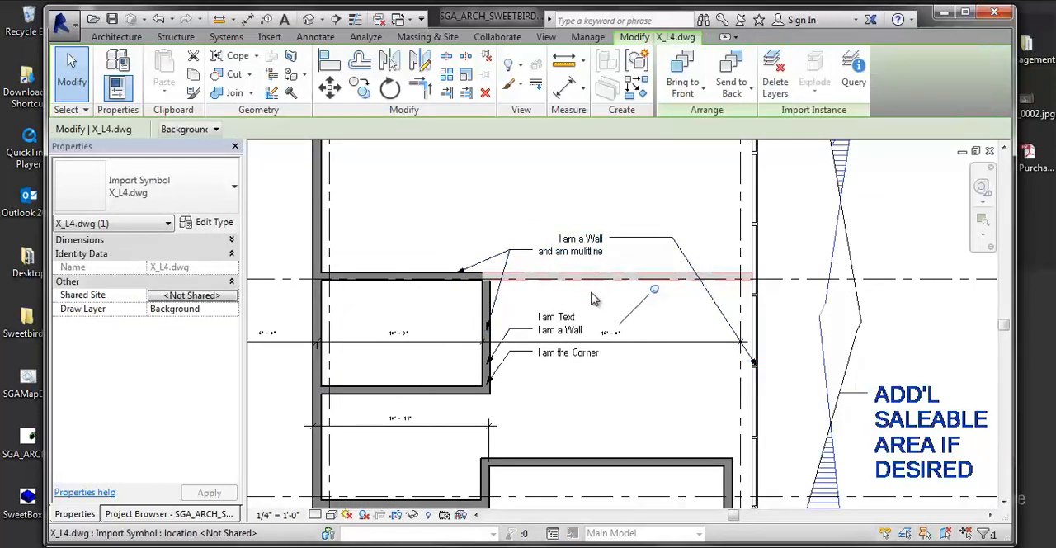
scroll(561, 317, up, 3)
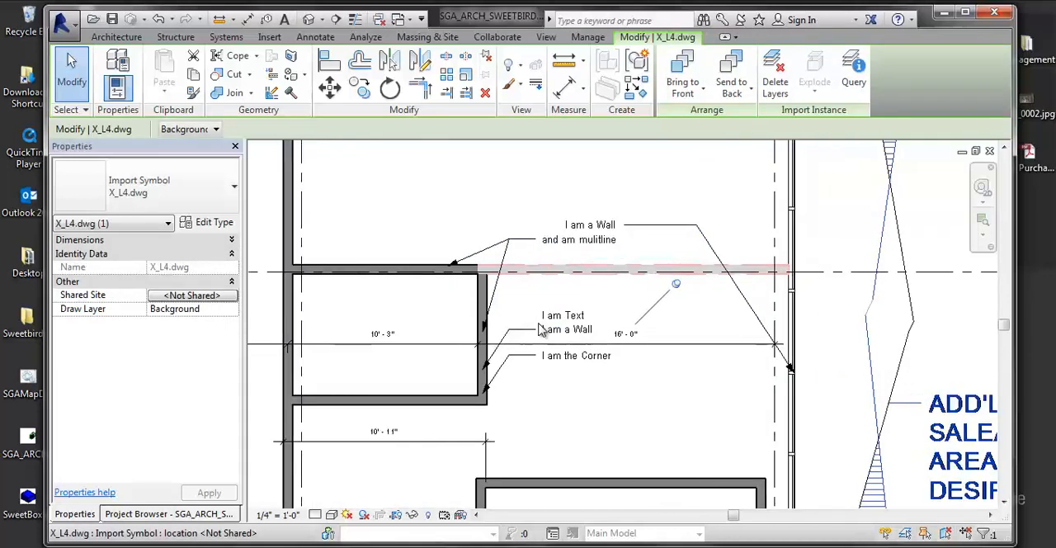
key(Escape)
- Move the "I am Text" note straight up, clear of the "I am a Wall" note below it
click(579, 314)
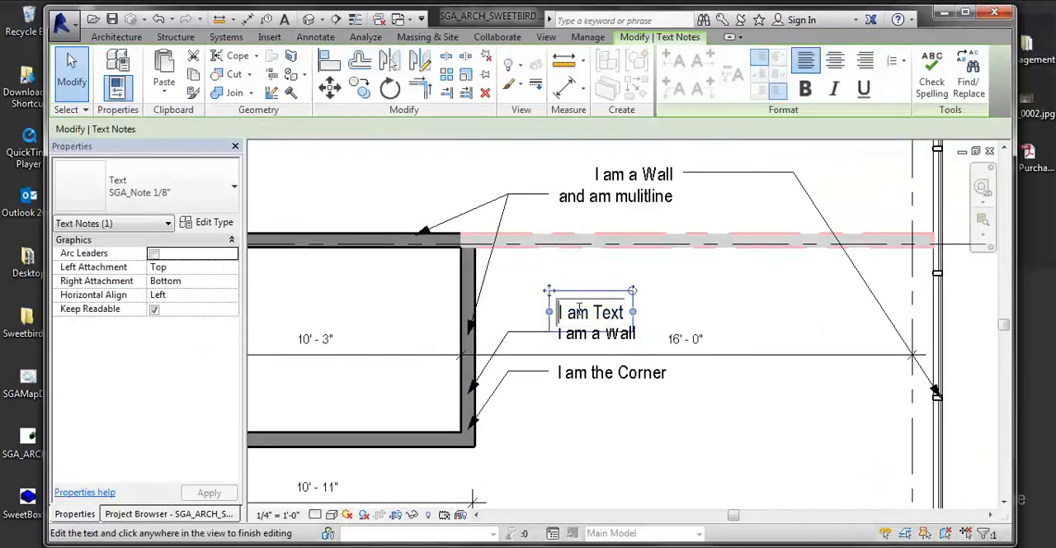
drag(551, 296, 550, 268)
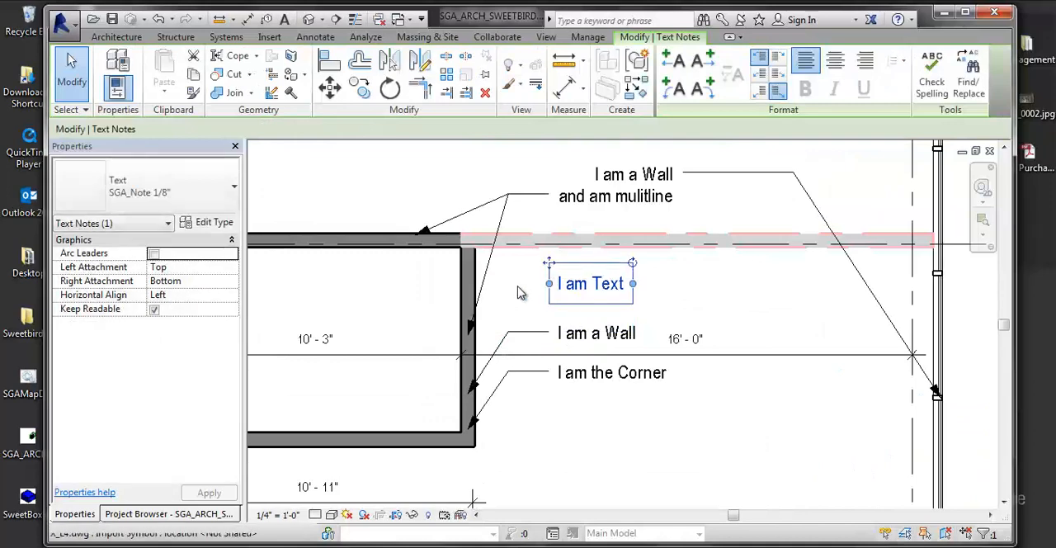
click(520, 292)
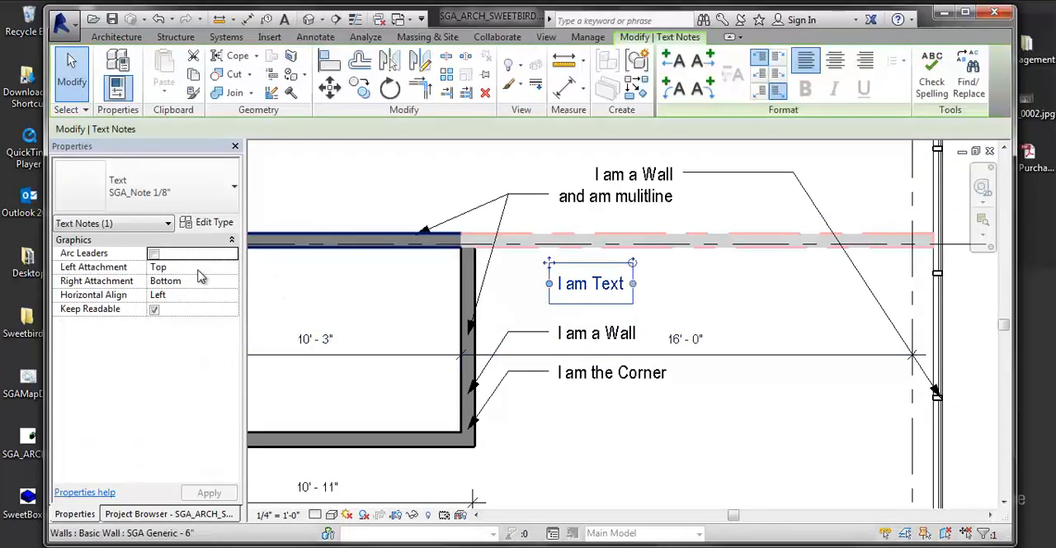
- Change the "I am Text" note's type to SGA_Note 1/8" BOLD GREEN and reselect the note
click(198, 190)
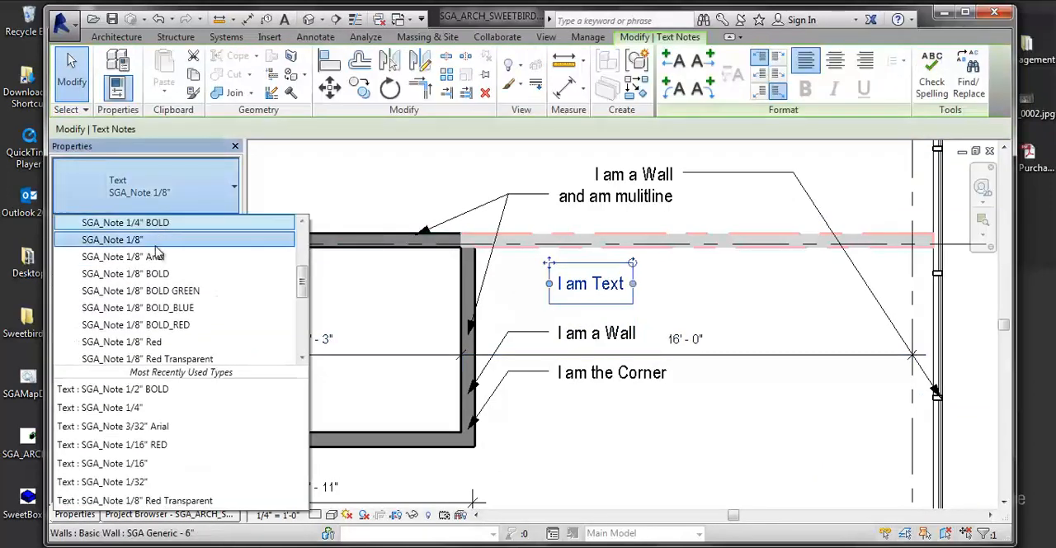
click(152, 291)
click(702, 428)
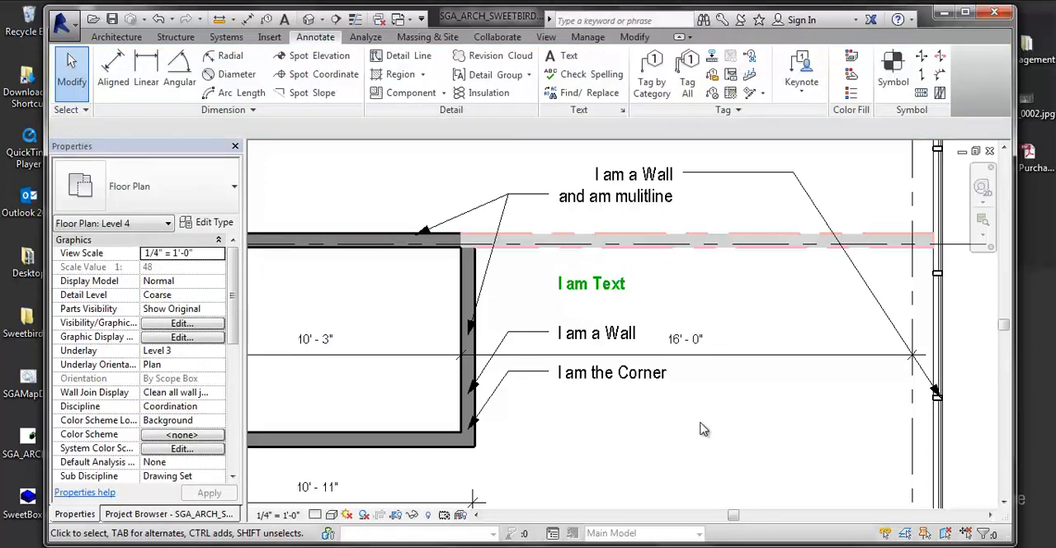
click(595, 287)
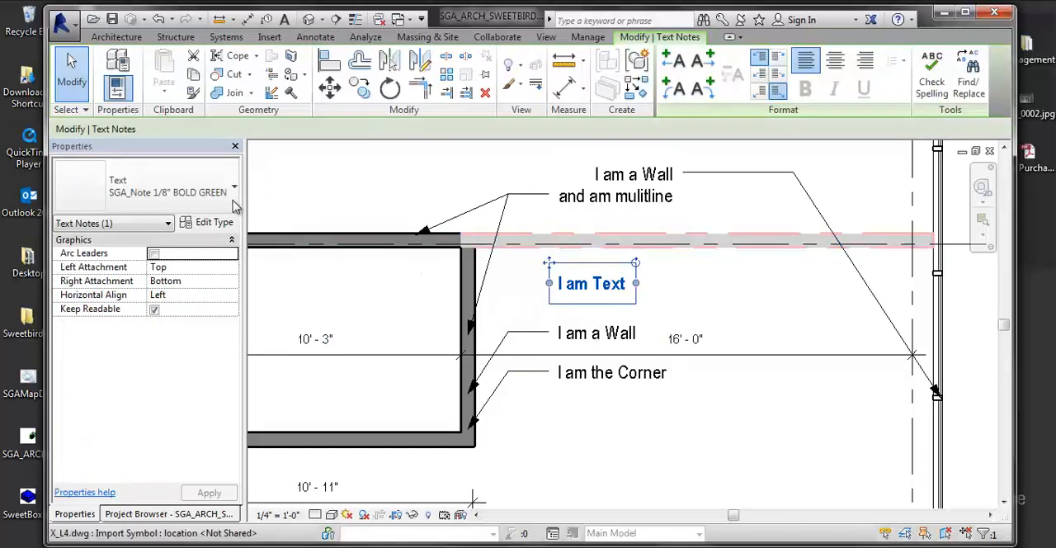
- Duplicate the "I am Text" note's type as SGA_Note 1/8" BOLD GREEN 2
click(215, 222)
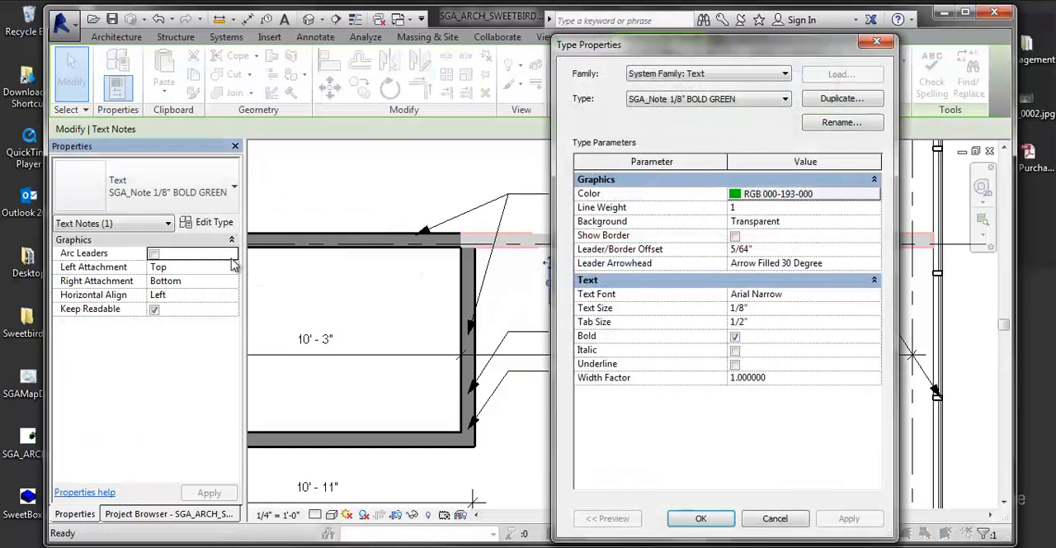
click(865, 105)
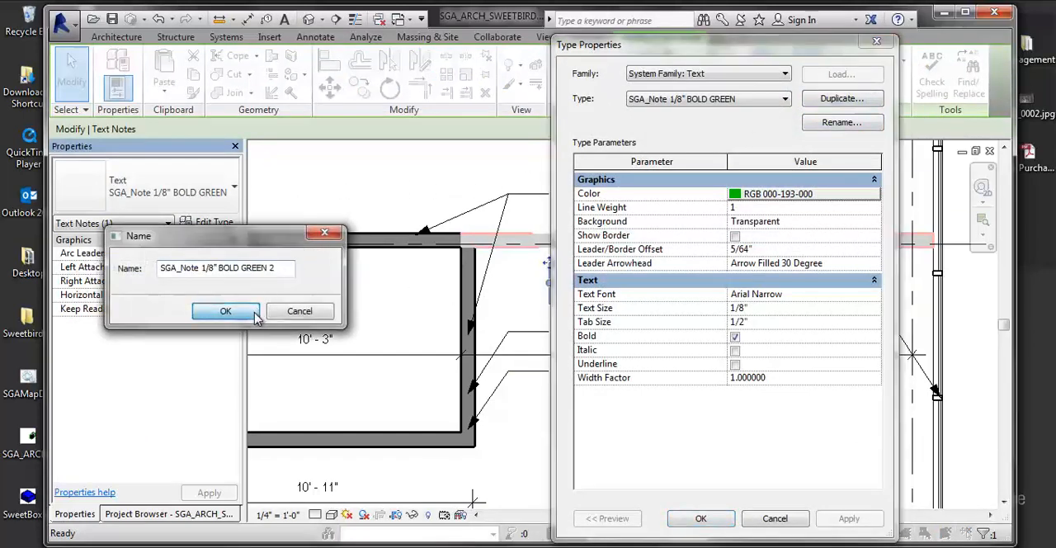
click(225, 310)
- Set the new bold green text type's color to dark green, RGB 000-064-000, apply it and clear the selection
click(756, 208)
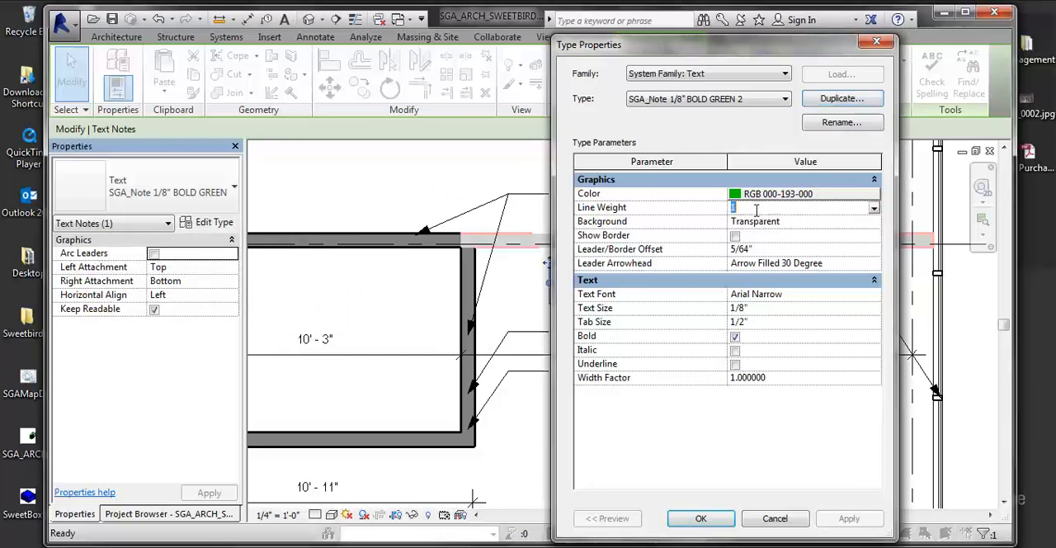
click(757, 194)
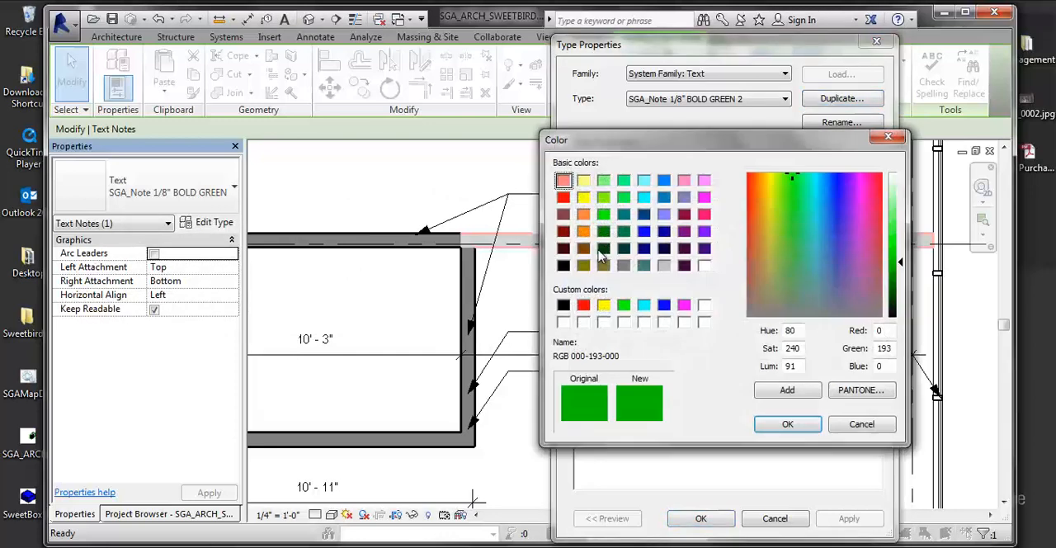
click(605, 249)
click(775, 423)
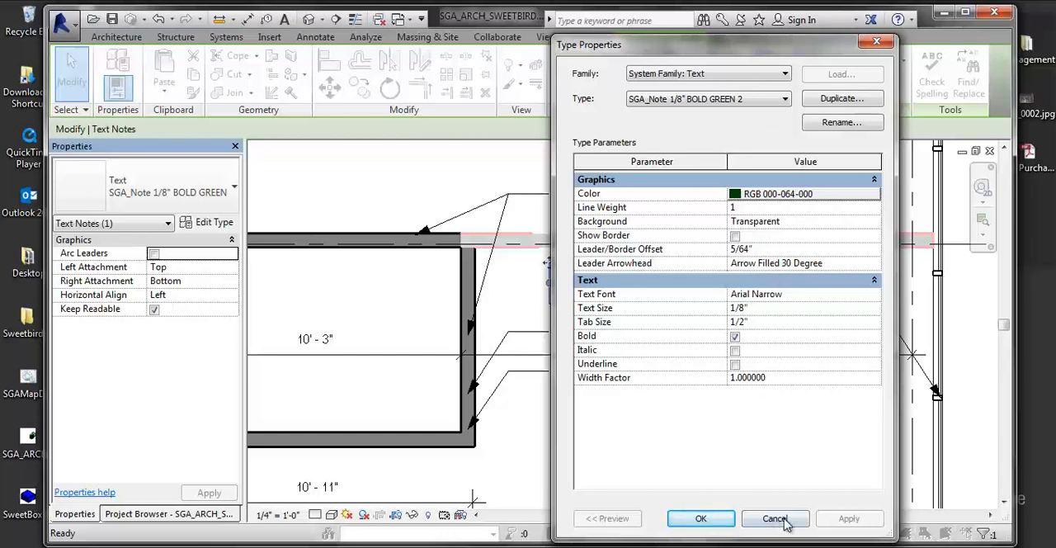
click(702, 520)
click(686, 277)
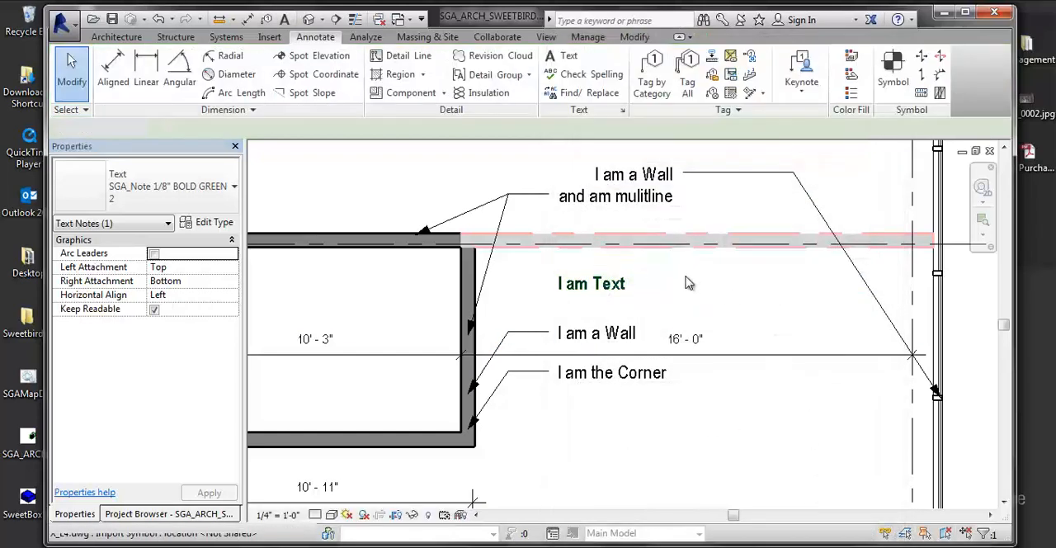
- Duplicate the type of the single-line "I am a Wall" note as SGA_Note 1/8" 2
scroll(686, 278, up, 1)
click(603, 356)
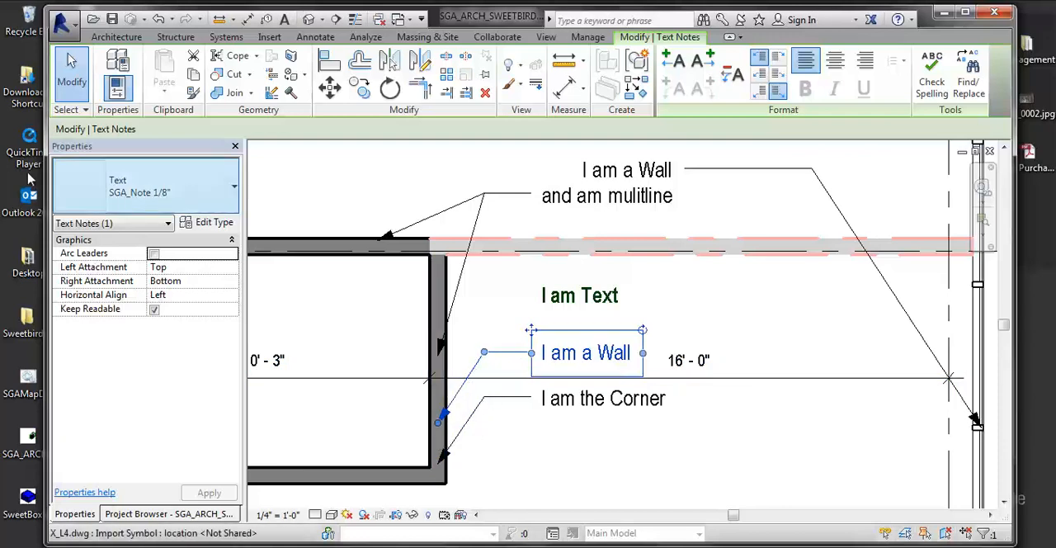
click(210, 222)
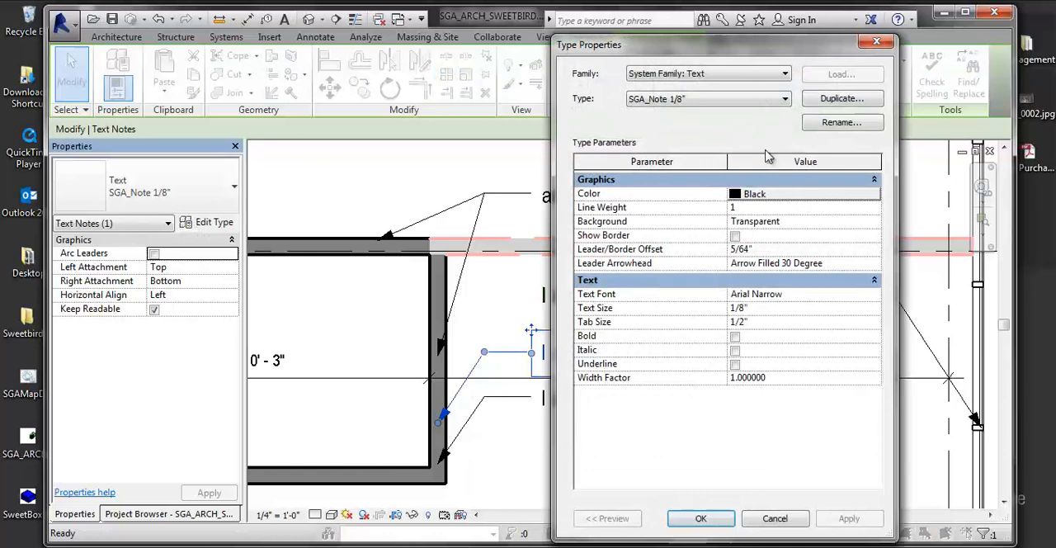
click(817, 99)
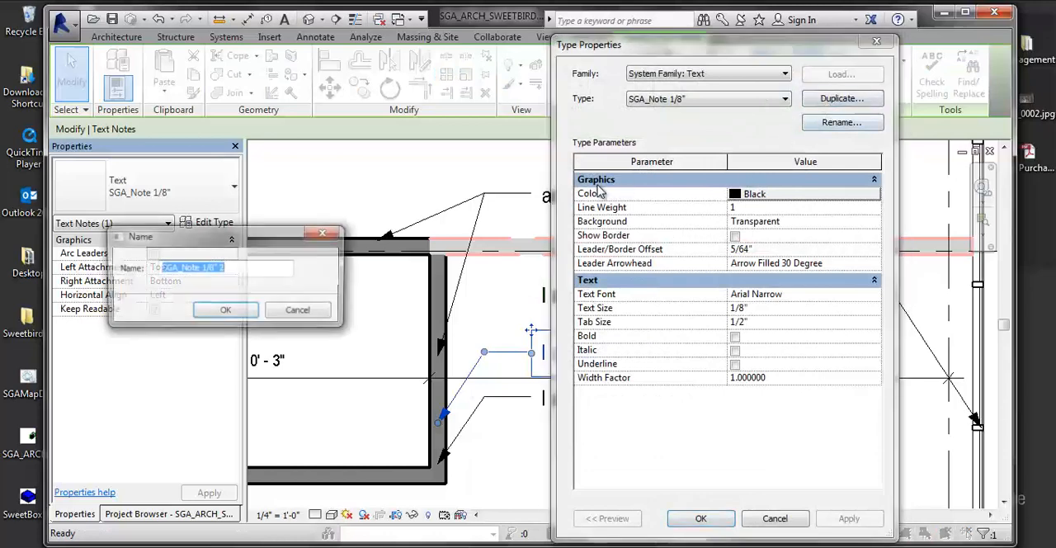
click(225, 311)
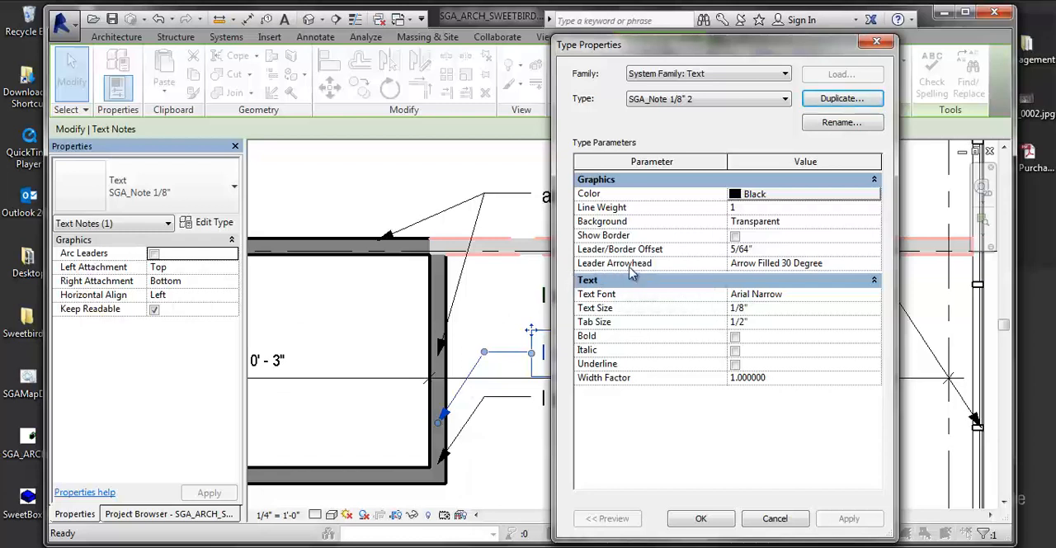
- Set the leader arrowhead of the SGA_Note 1/8" 2 type to Diagonal 1/8" and accept the type changes
click(782, 264)
click(874, 263)
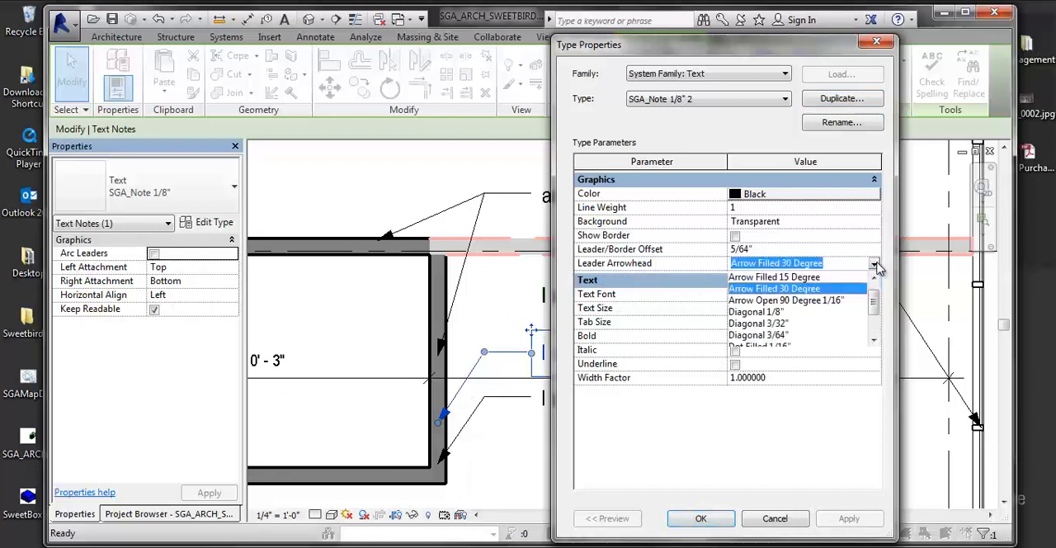
click(779, 313)
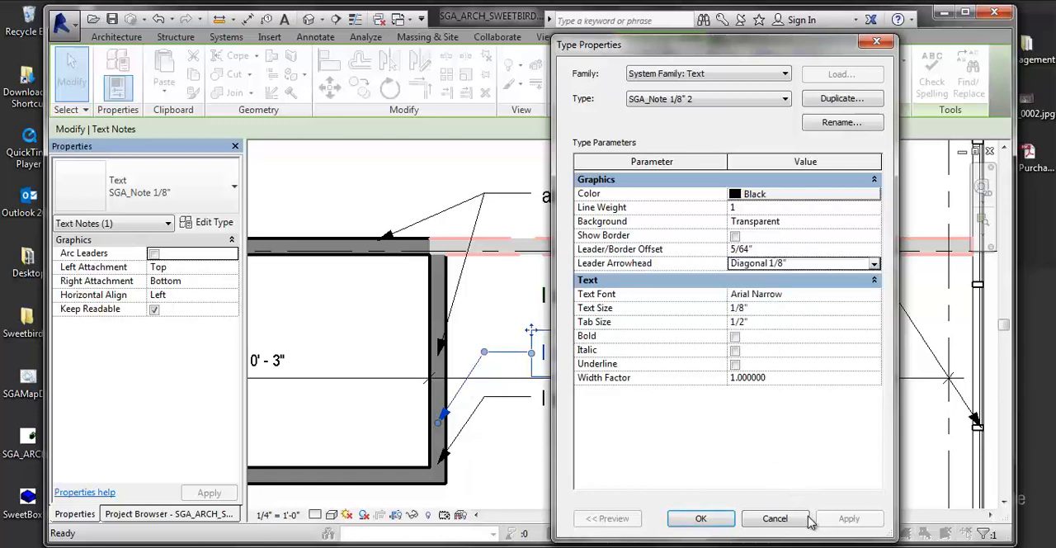
click(700, 518)
- Change the SGA_Note 1/8" 2 type's leader arrowhead to Filled Dot 1/16" and apply it
scroll(445, 429, up, 3)
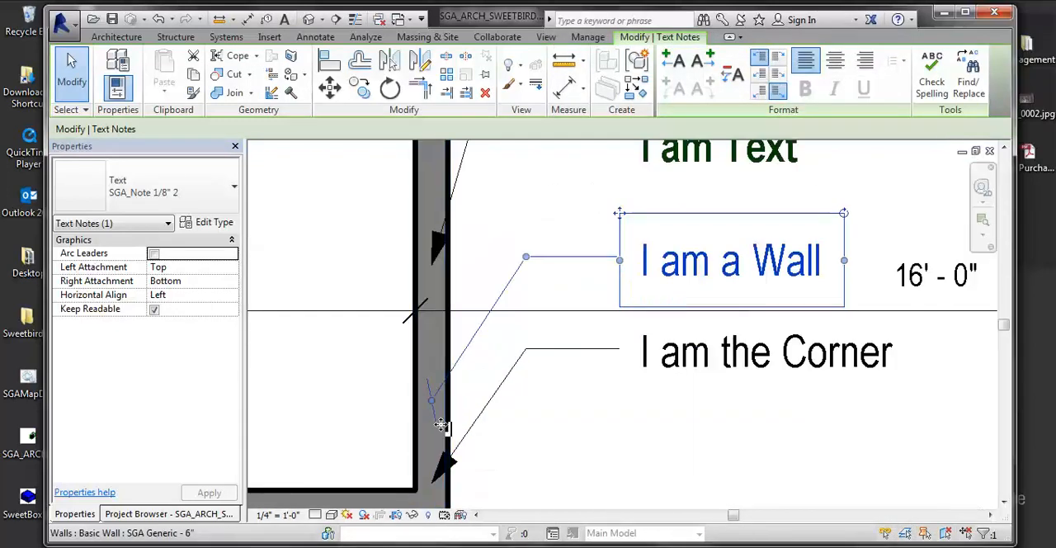
click(210, 225)
click(787, 265)
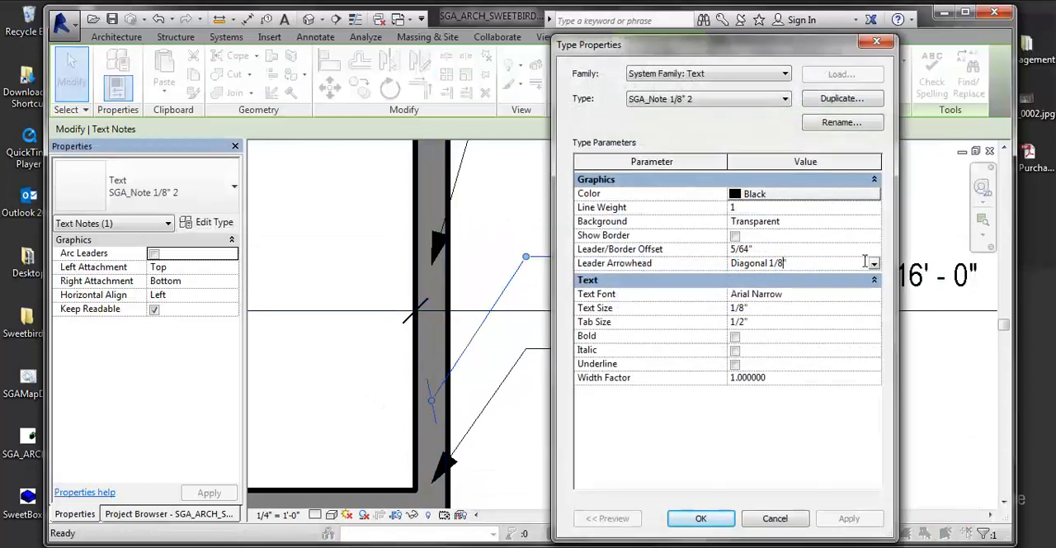
click(874, 263)
click(767, 333)
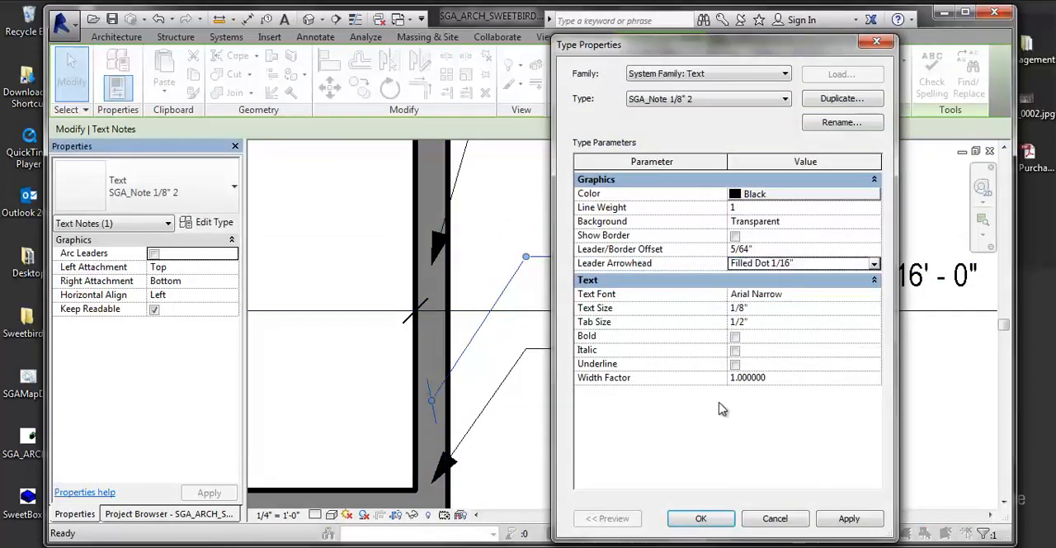
click(841, 520)
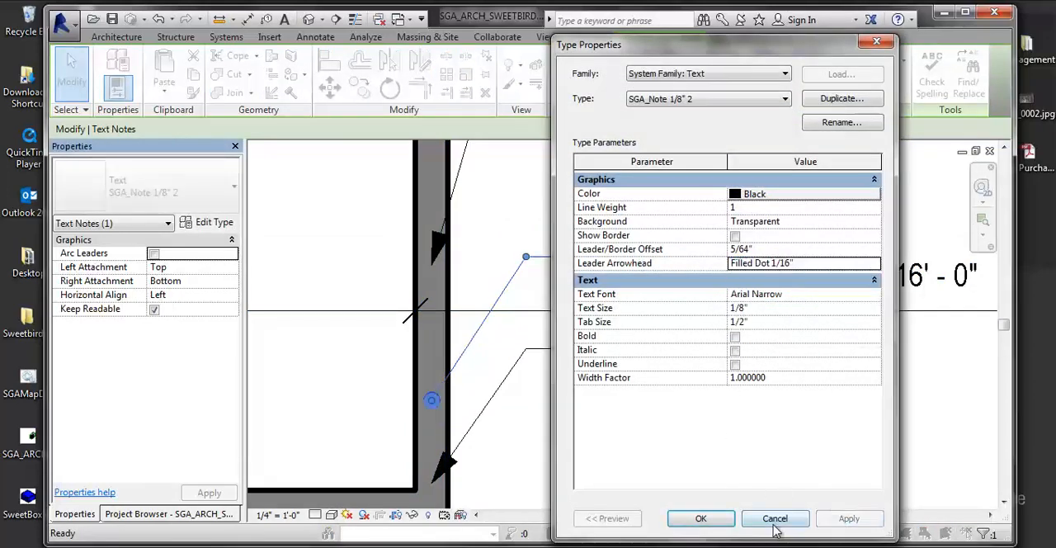
- Move the type properties dialog off the "I am a Wall" note, then set the type's text font to Arial and apply it
click(772, 294)
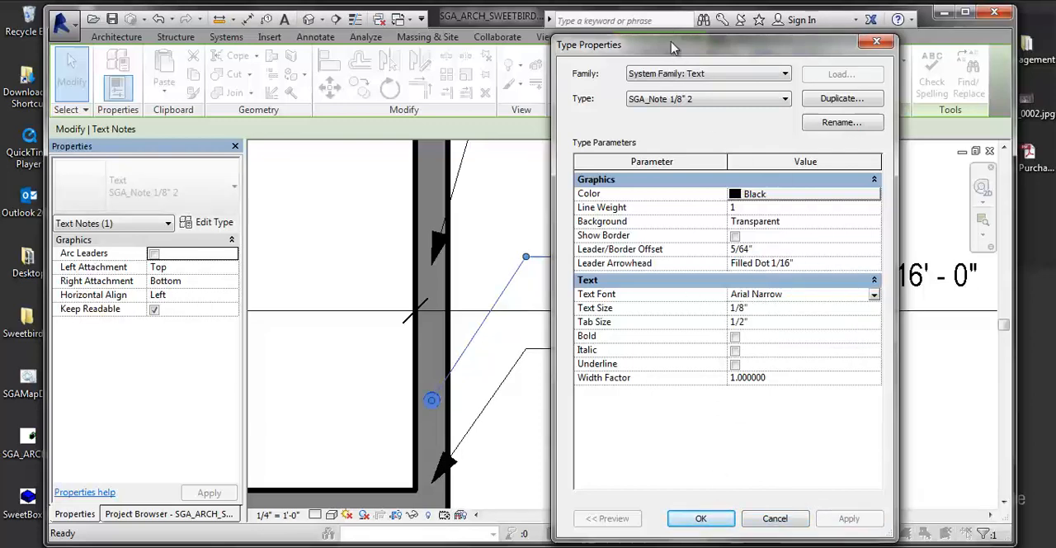
drag(675, 45, 211, 47)
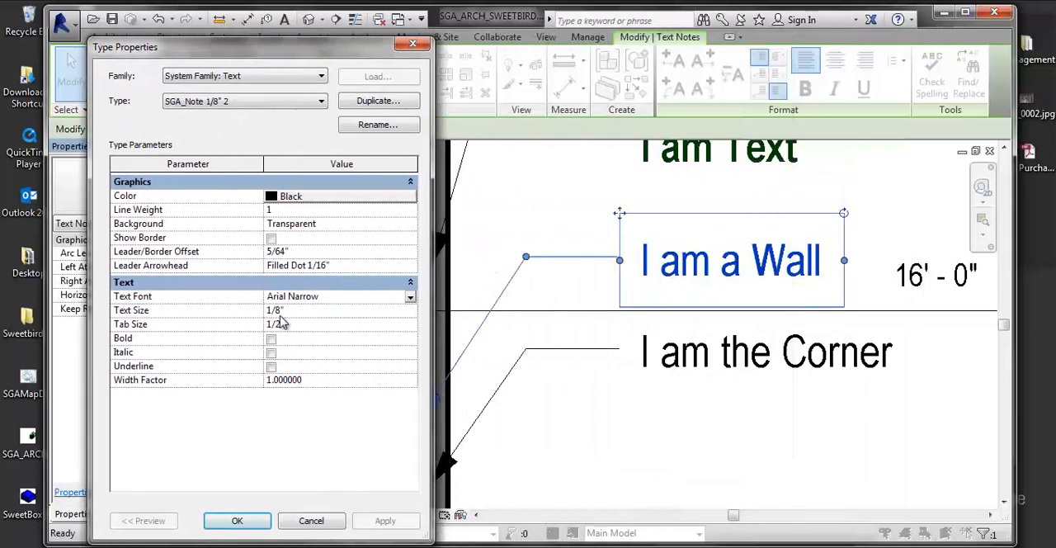
click(410, 300)
click(283, 344)
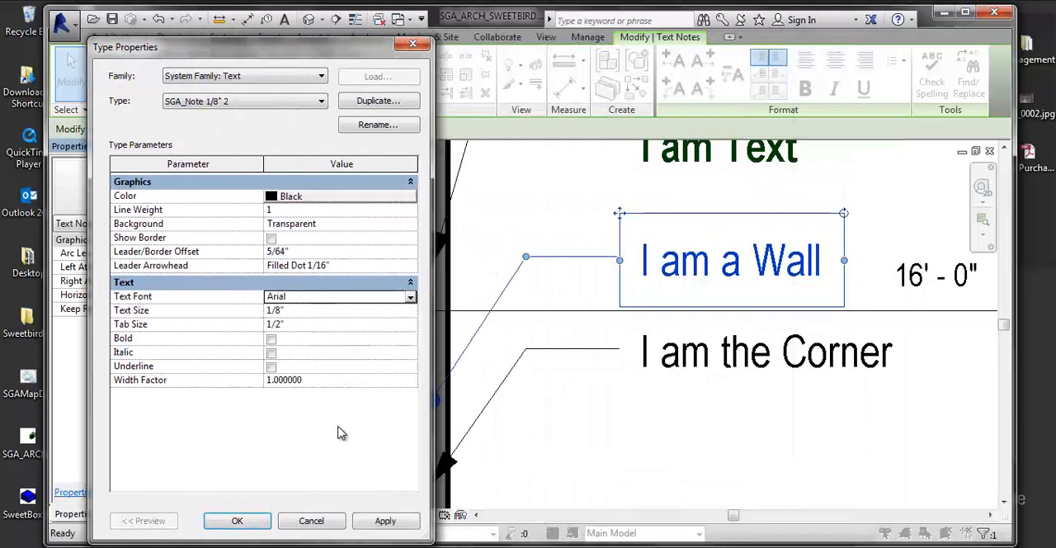
click(401, 522)
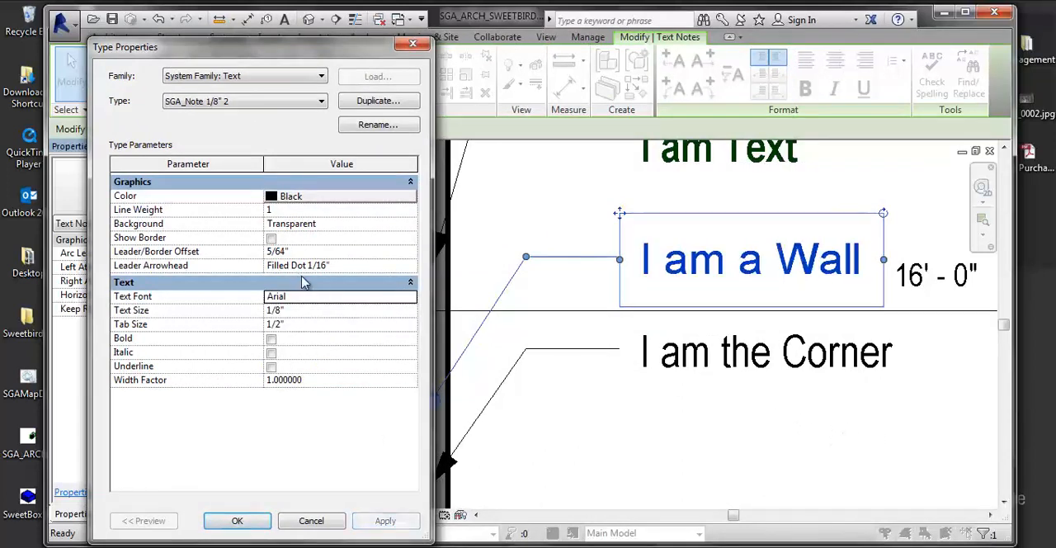
- Try to set the SGA_Note 1/8" 2 type's width factor to 21
click(285, 311)
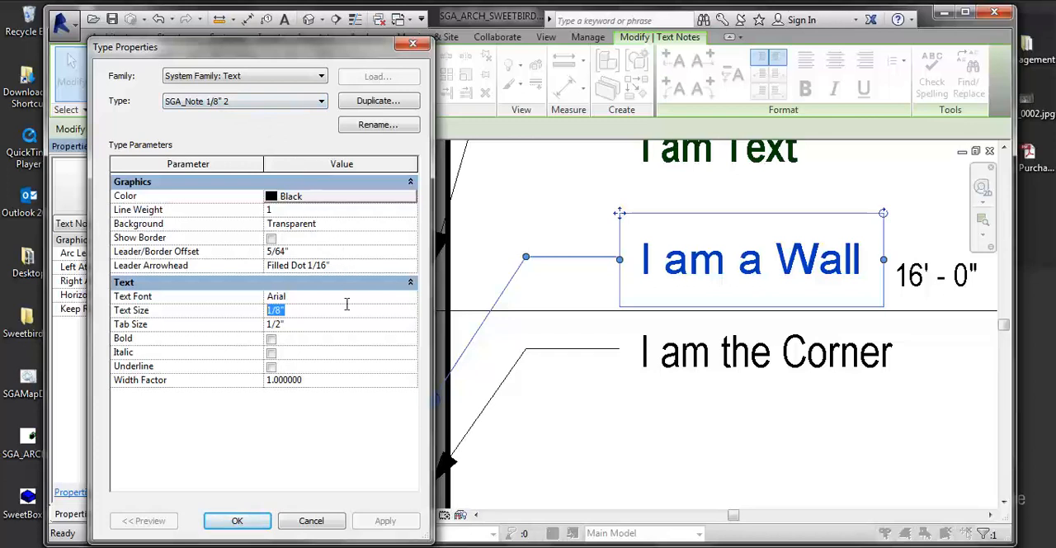
click(318, 381)
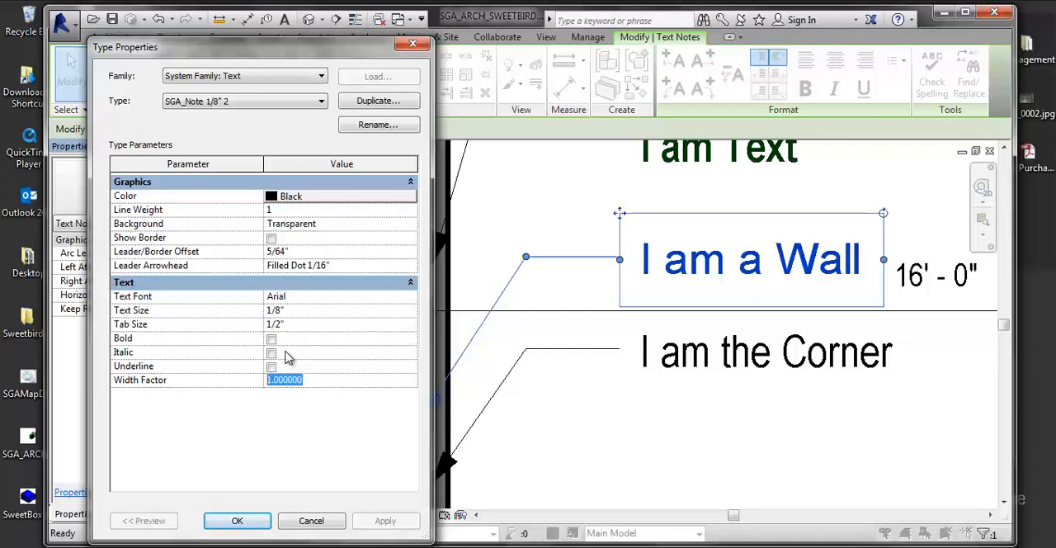
text(2)
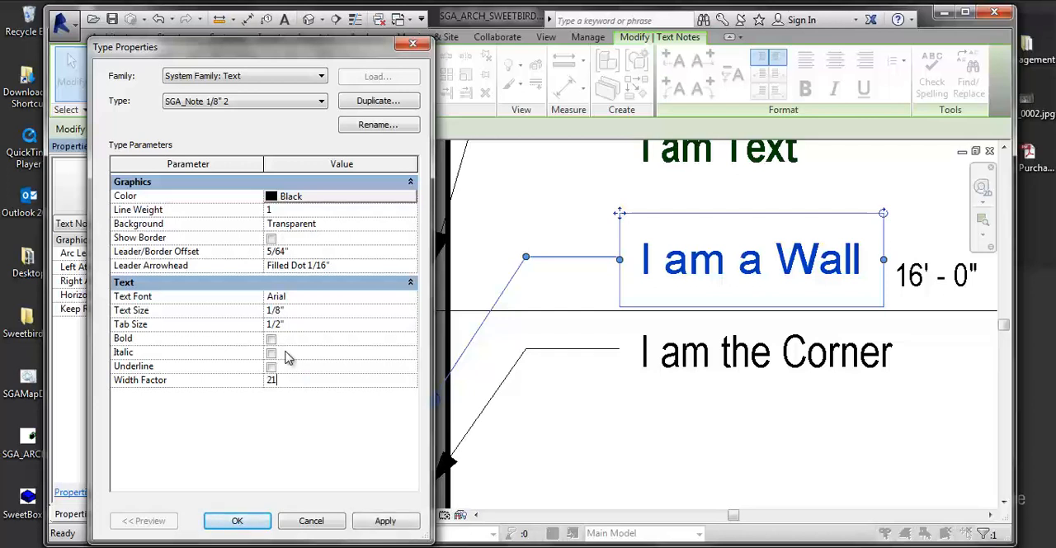
key(Return)
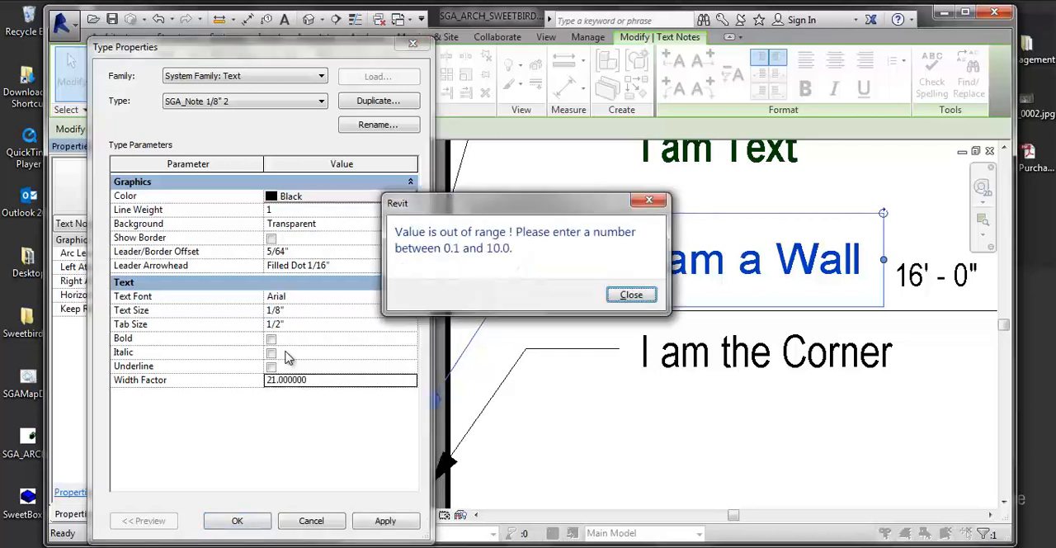
click(631, 295)
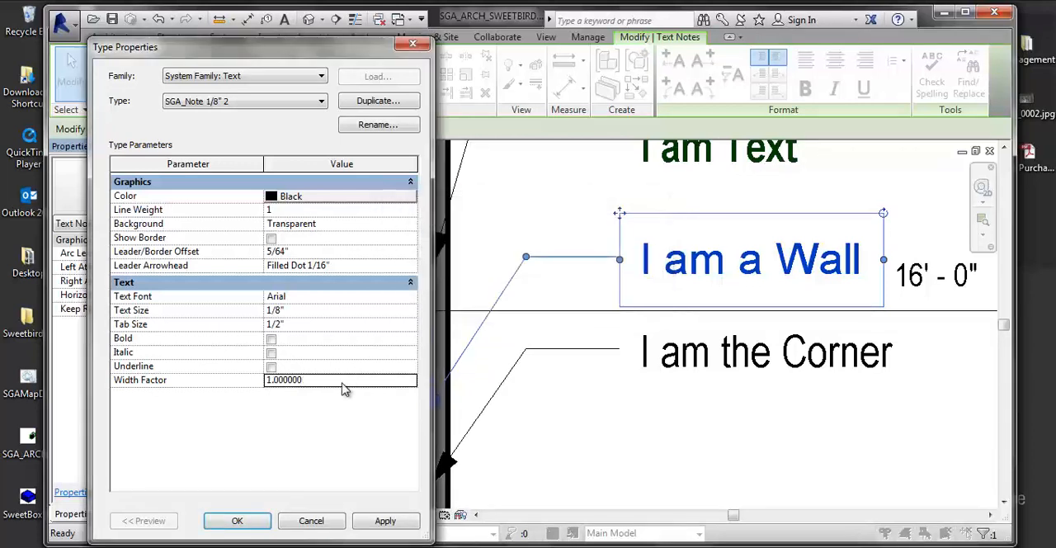
- Set the SGA_Note 1/8" 2 type's width factor to 5 and apply it to the note
click(192, 370)
click(333, 380)
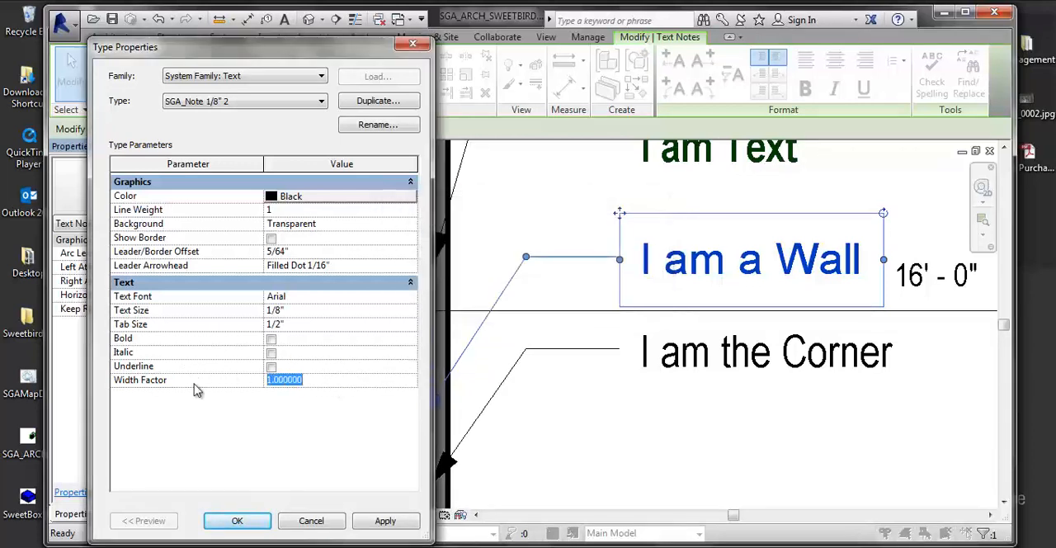
text(5)
key(Return)
click(366, 521)
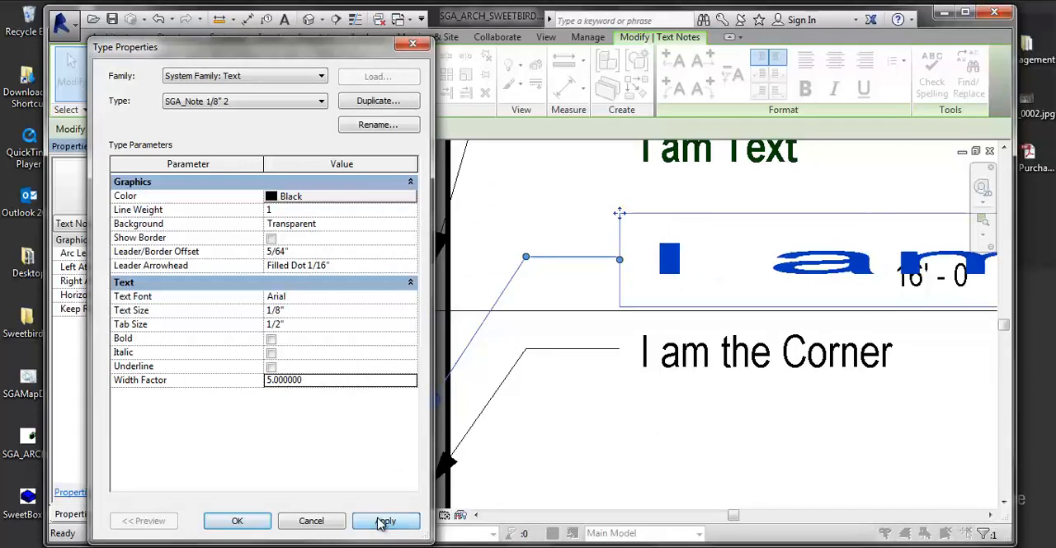
- Set the text type's width factor to 1, accept the type properties and clear the selection
click(328, 381)
text(1)
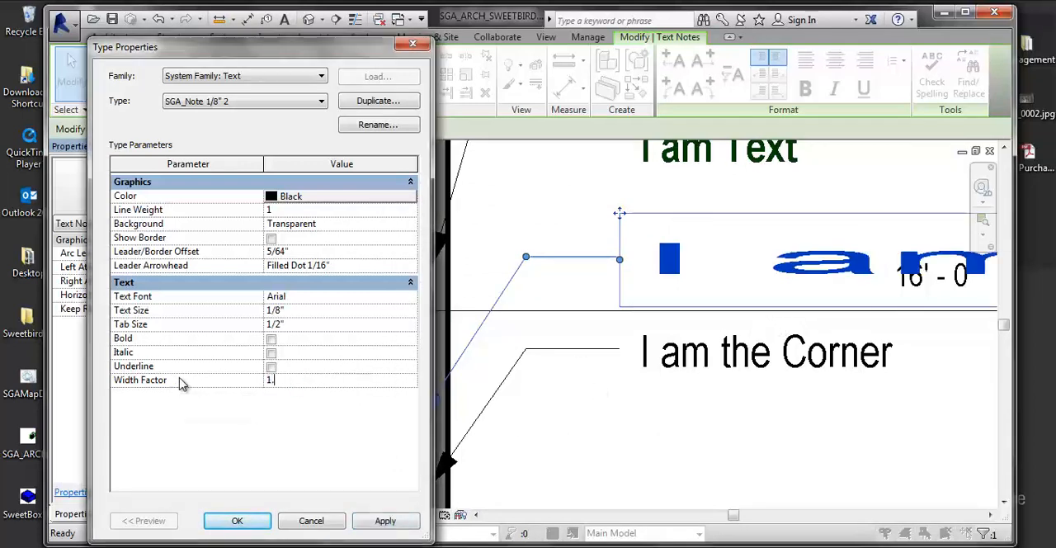
key(Return)
click(395, 527)
click(262, 518)
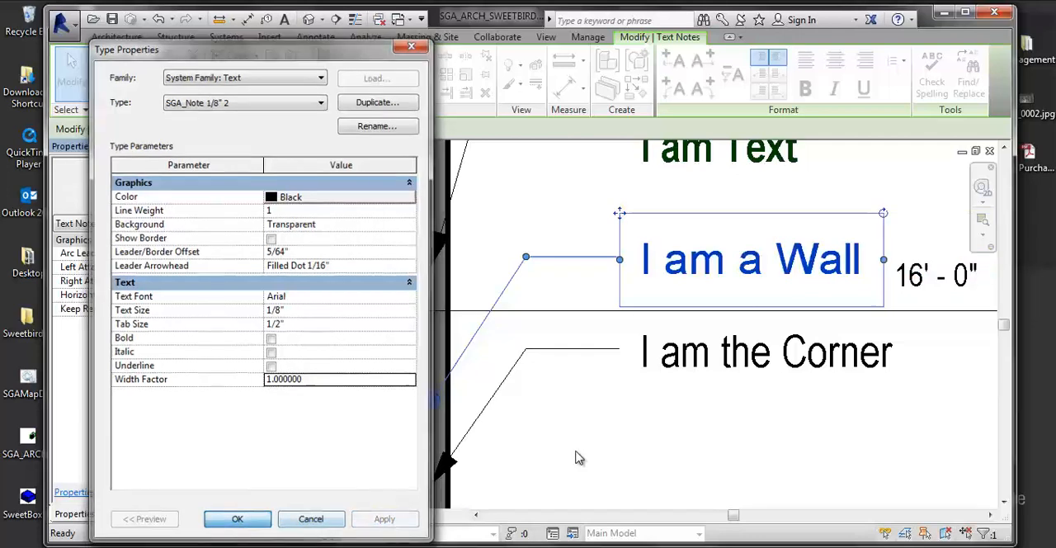
click(616, 402)
- Duplicate the Level 4 floor plan of the Drawing Set with detailing
scroll(615, 400, down, 2)
scroll(611, 440, down, 4)
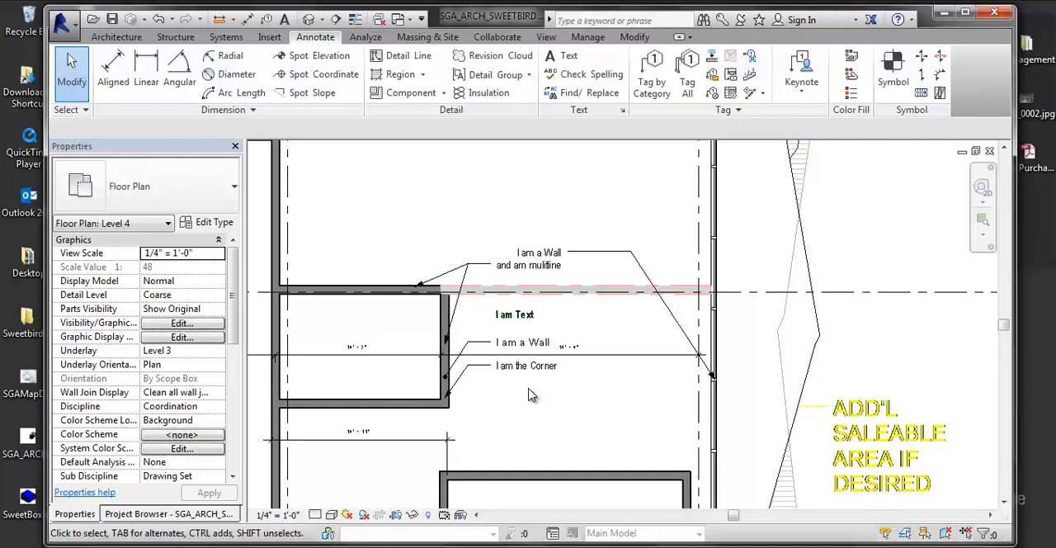
click(145, 513)
drag(231, 375, 230, 312)
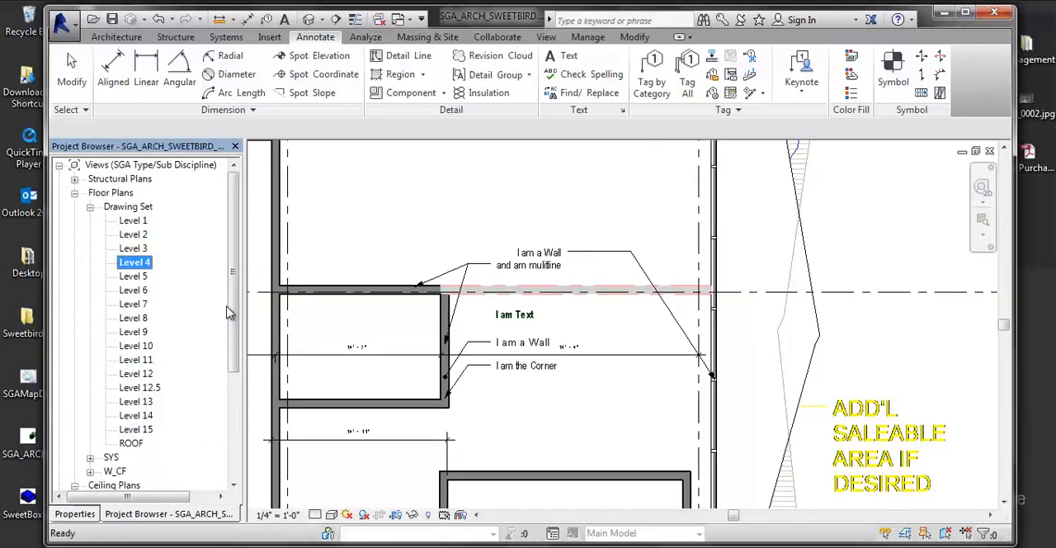
right_click(146, 264)
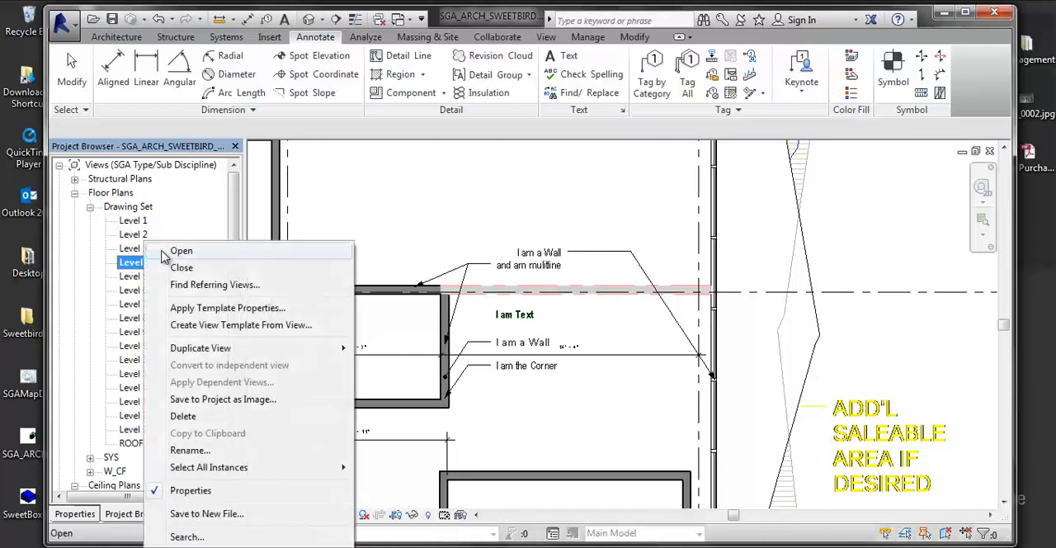
mouse_move(196, 347)
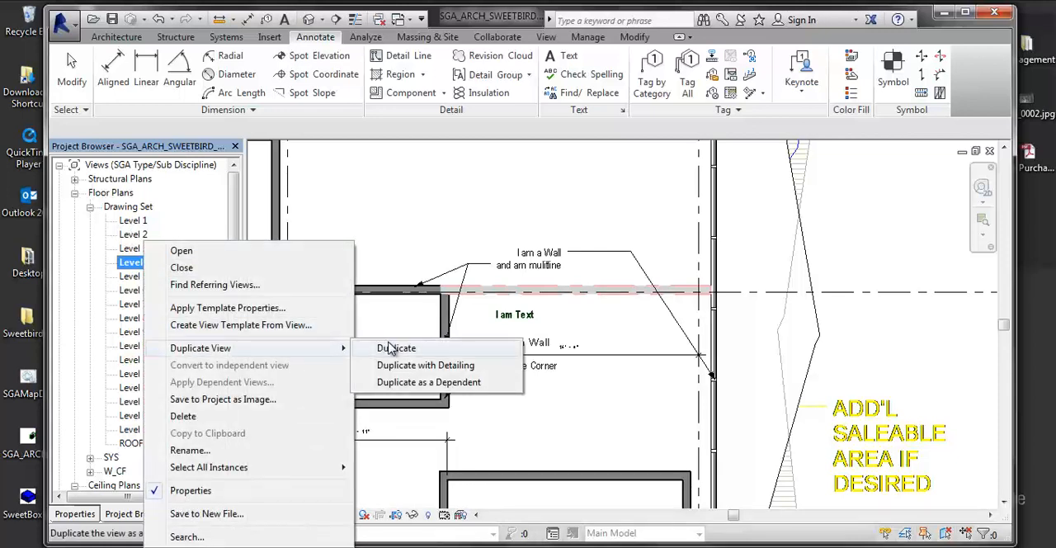
click(421, 369)
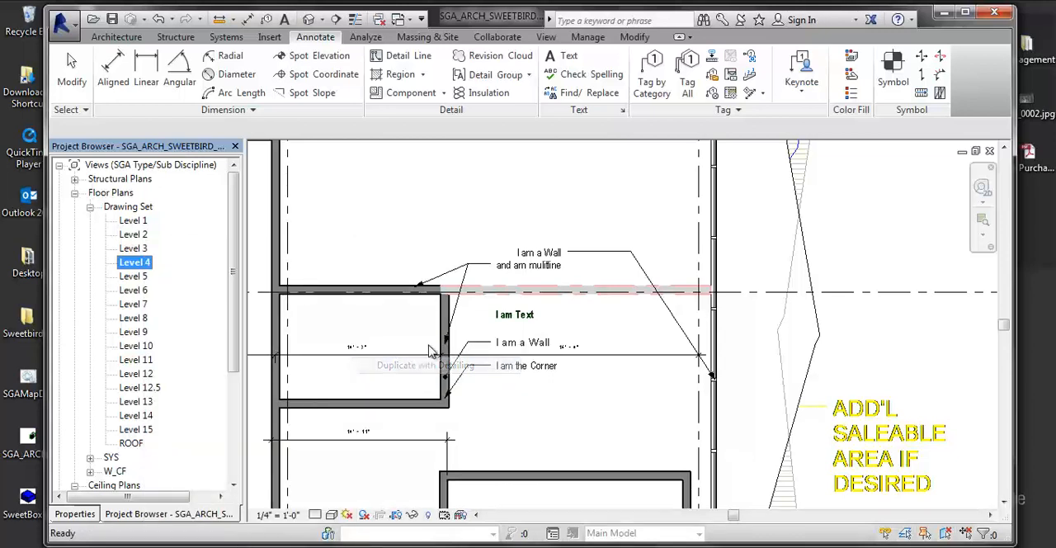
- Rename the duplicated Level 4 floor plan as "Copy of Level 4 - Detailing"
right_click(176, 230)
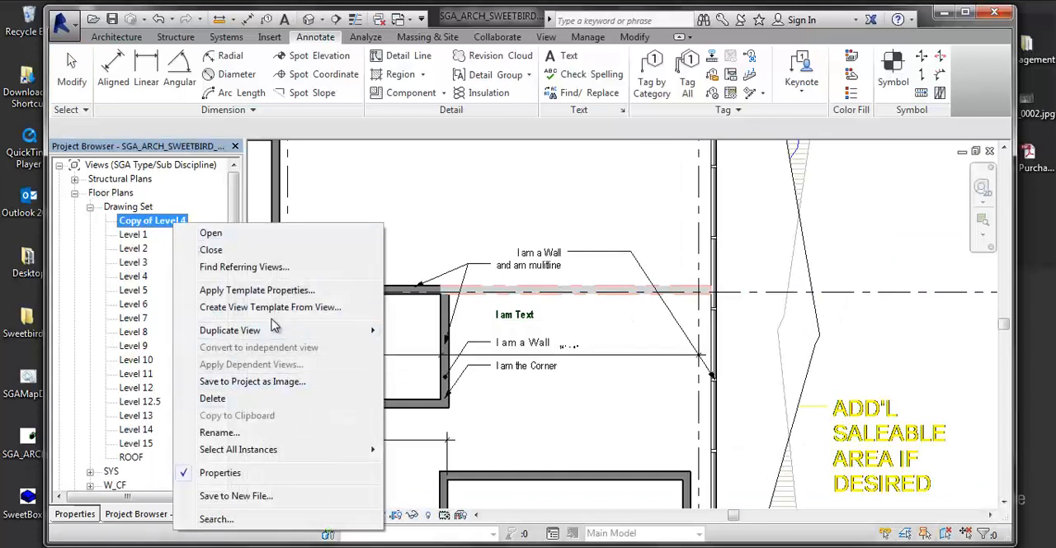
click(256, 433)
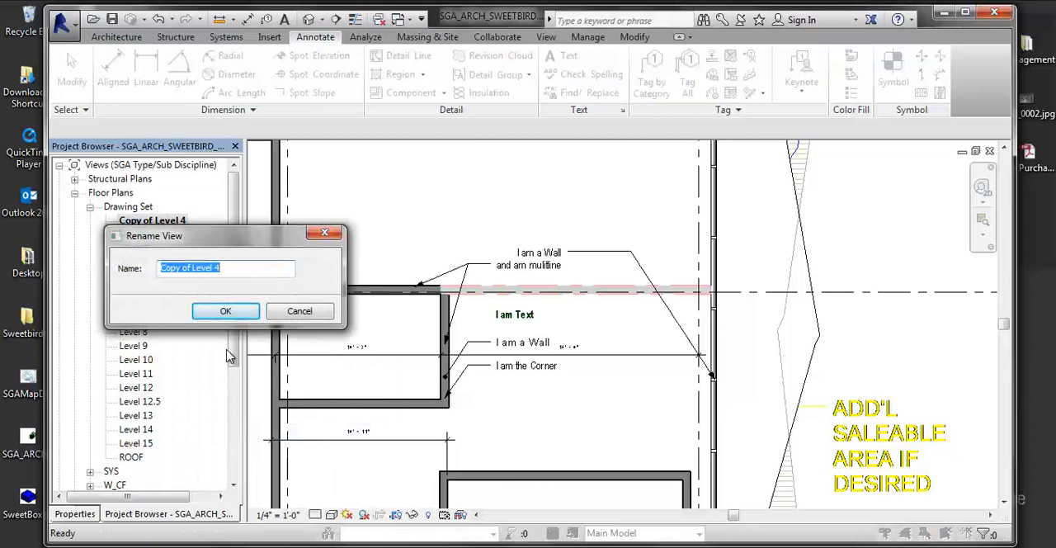
click(283, 266)
text(- Detailing)
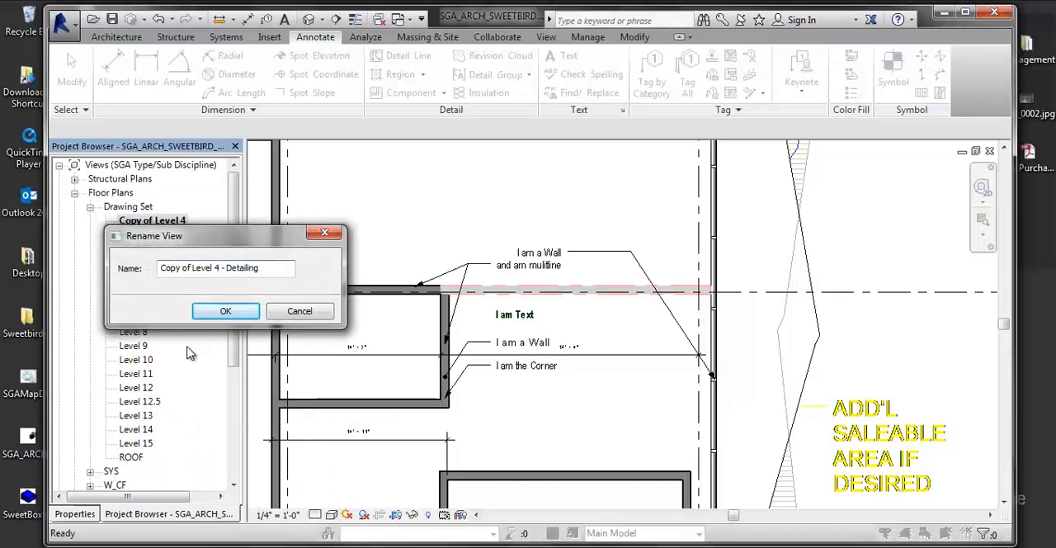
click(223, 311)
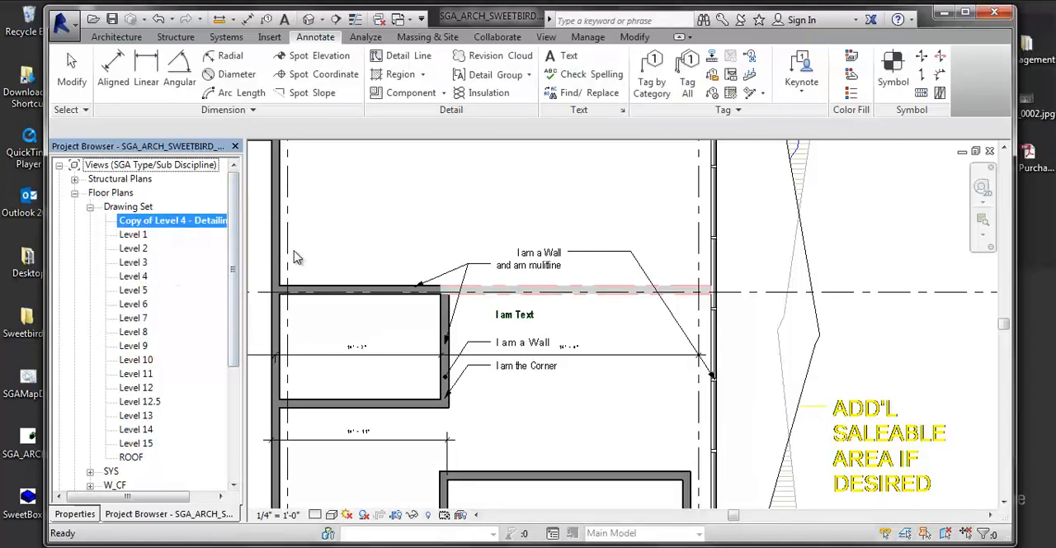
- Duplicate the "Copy of Level 4 - Detailing" floor plan as a dependent view
right_click(192, 228)
mouse_move(247, 328)
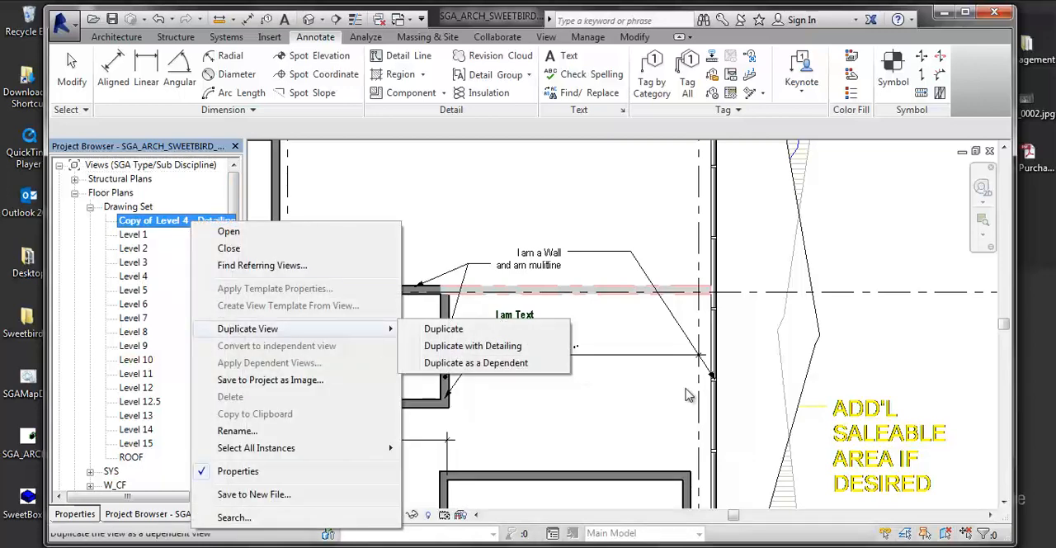
click(476, 363)
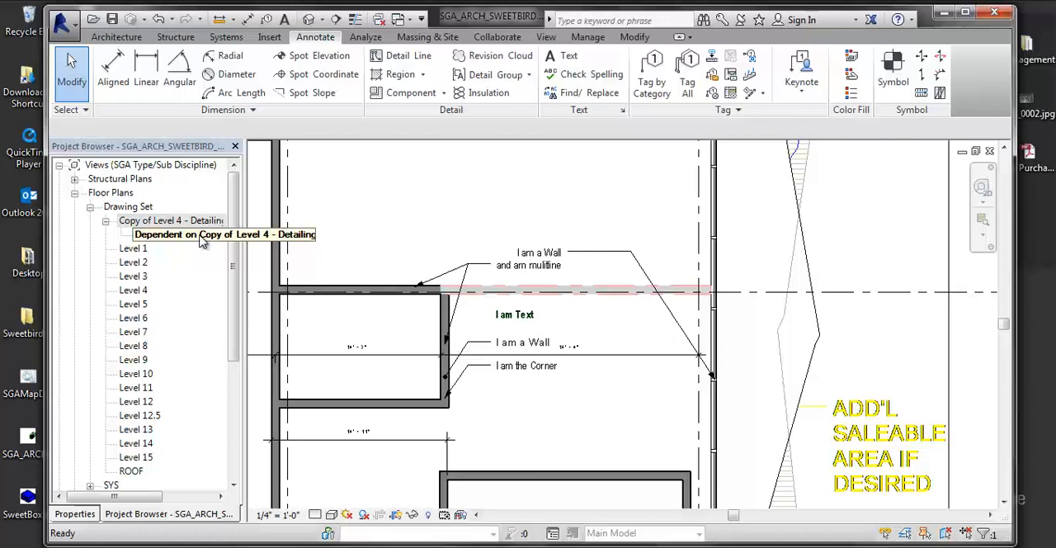
click(169, 221)
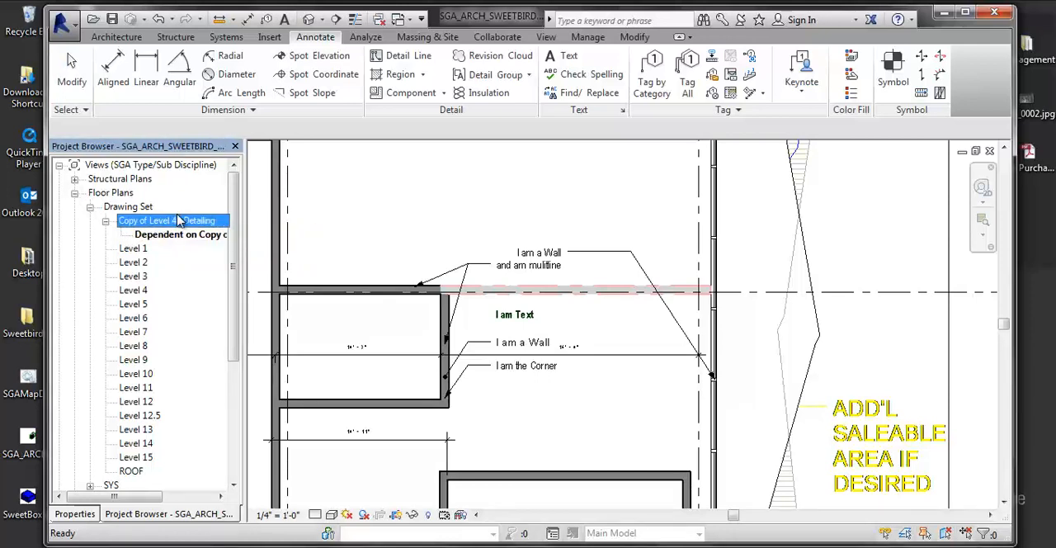
- Duplicate the original Level 4 floor plan of the Drawing Set without its detailing
right_click(142, 291)
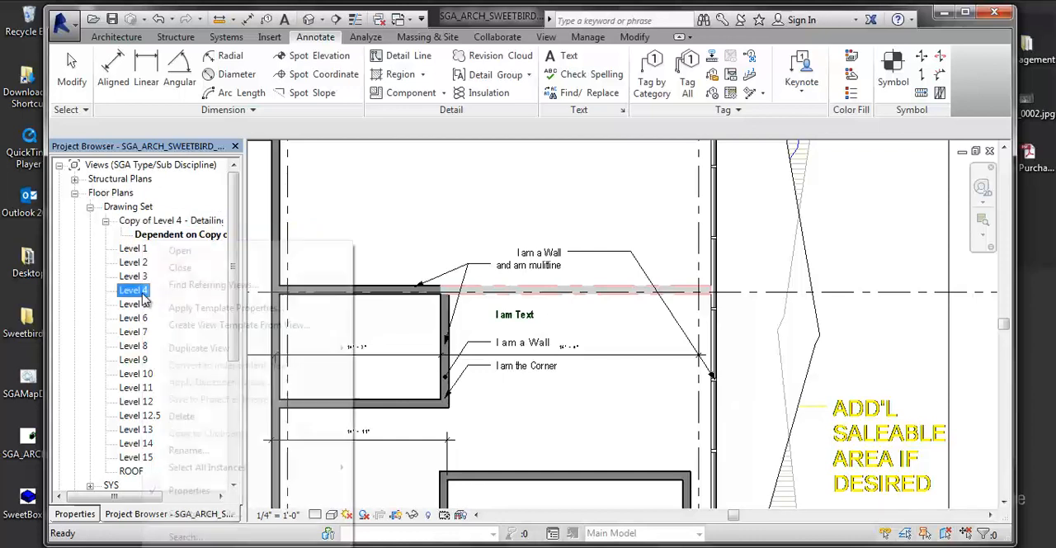
mouse_move(206, 348)
click(392, 348)
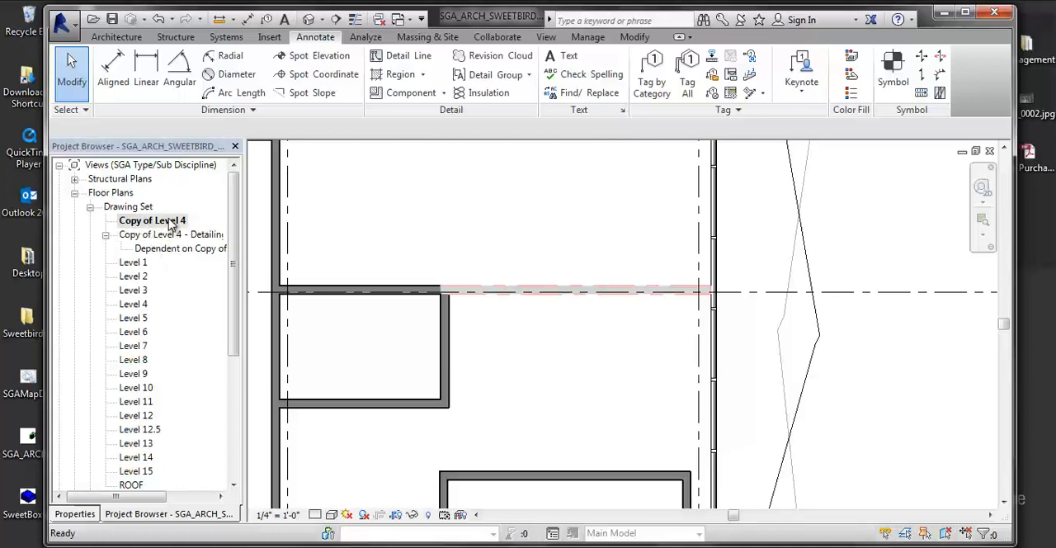
- Open the detailing copy, its dependent view and the plain Level 4 copy in turn to compare their annotations
double_click(171, 235)
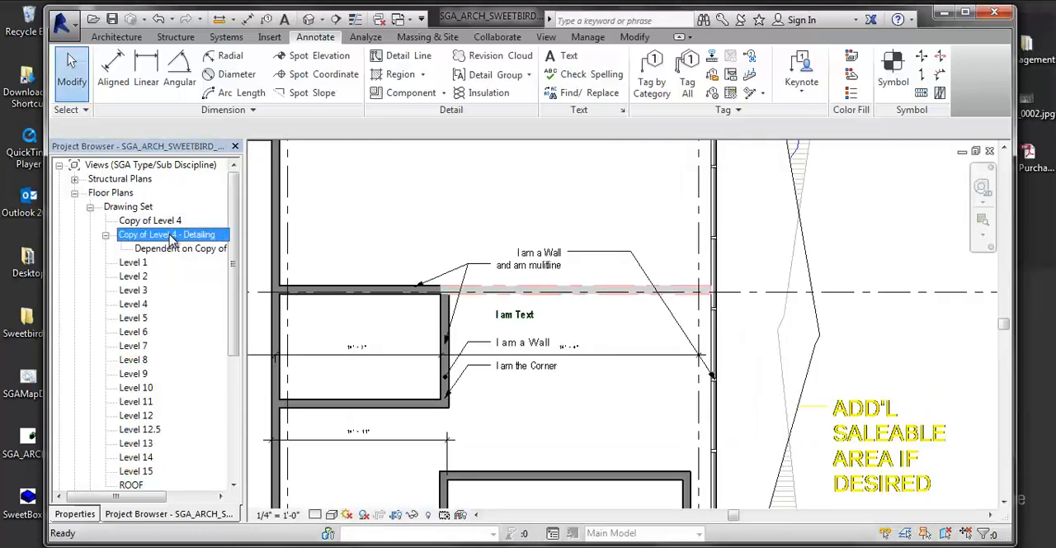
double_click(177, 249)
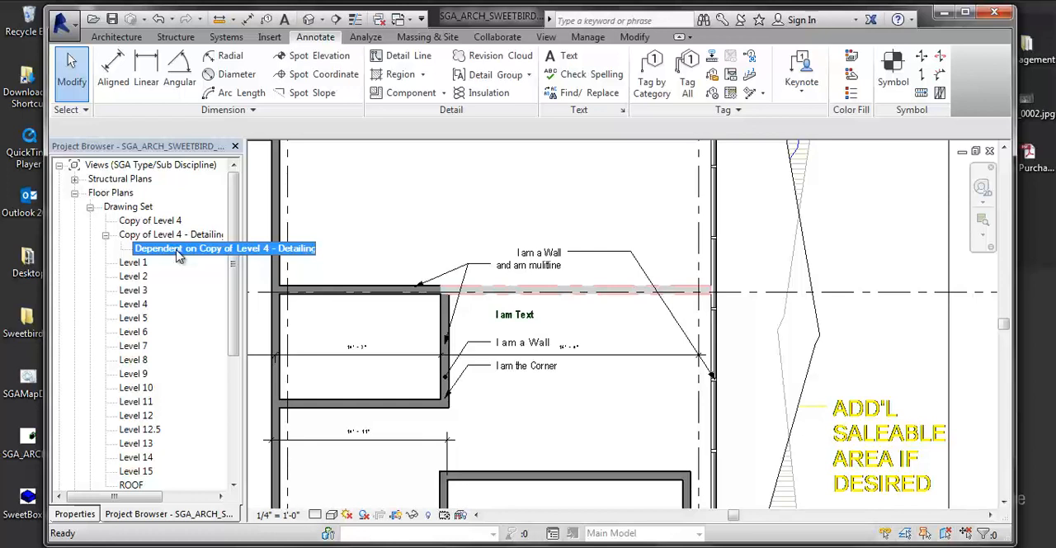
double_click(156, 221)
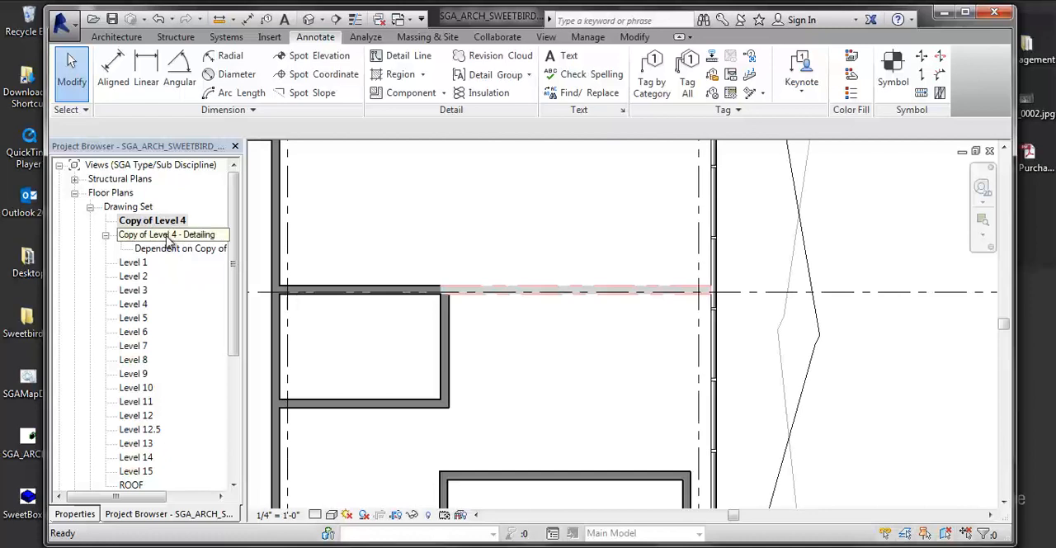
click(168, 237)
double_click(168, 237)
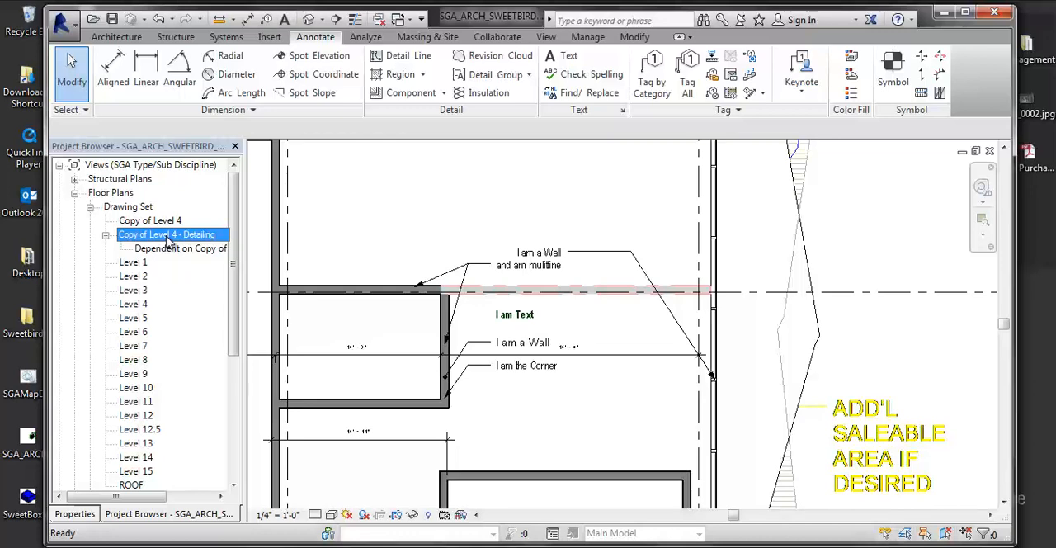
- Examine the annotations and surrounding floor layout across the wider plan in the "Copy of Level 4 - Detailing" view
scroll(424, 351, down, 3)
middle_drag(708, 453, 589, 351)
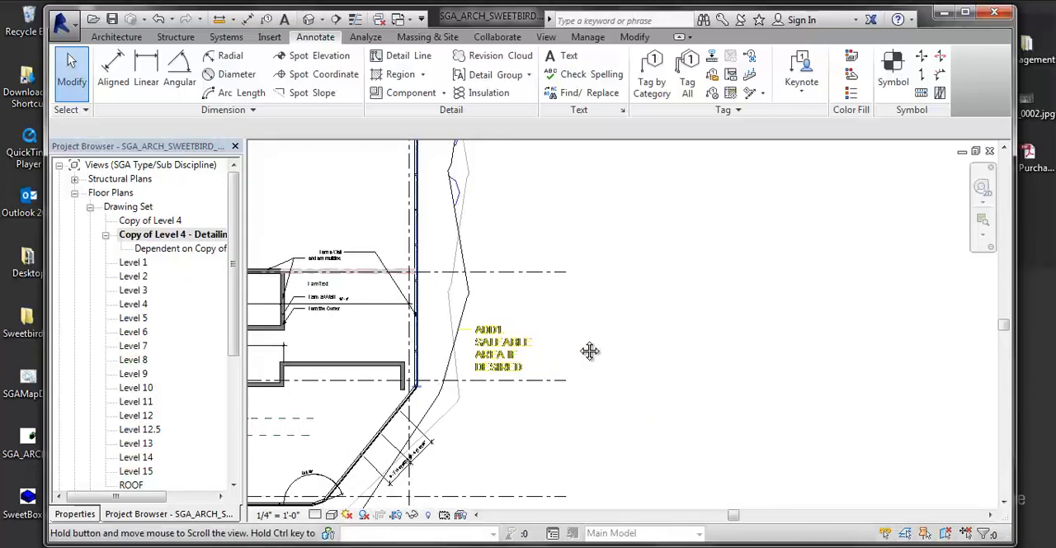
middle_drag(496, 368, 500, 410)
click(169, 234)
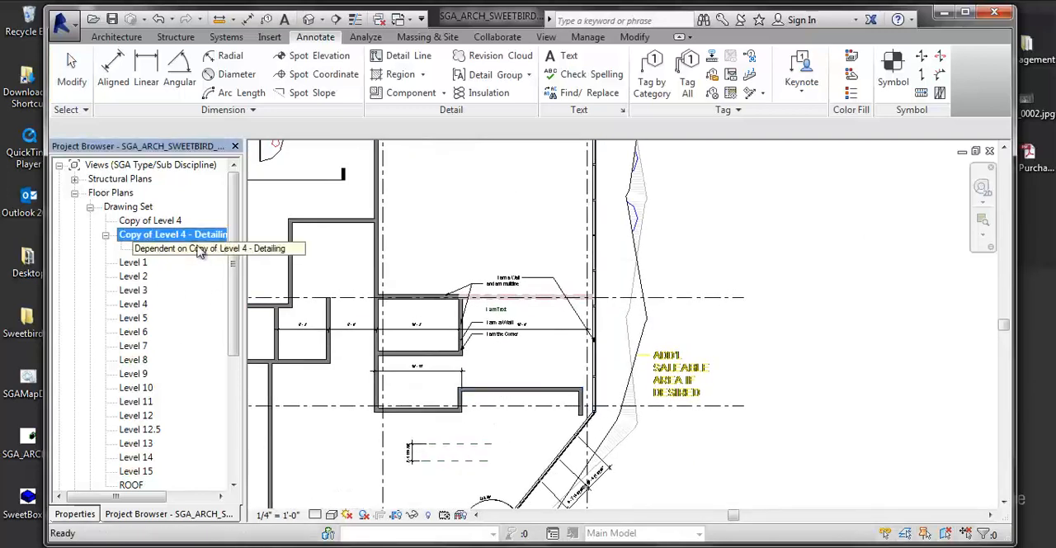
click(124, 304)
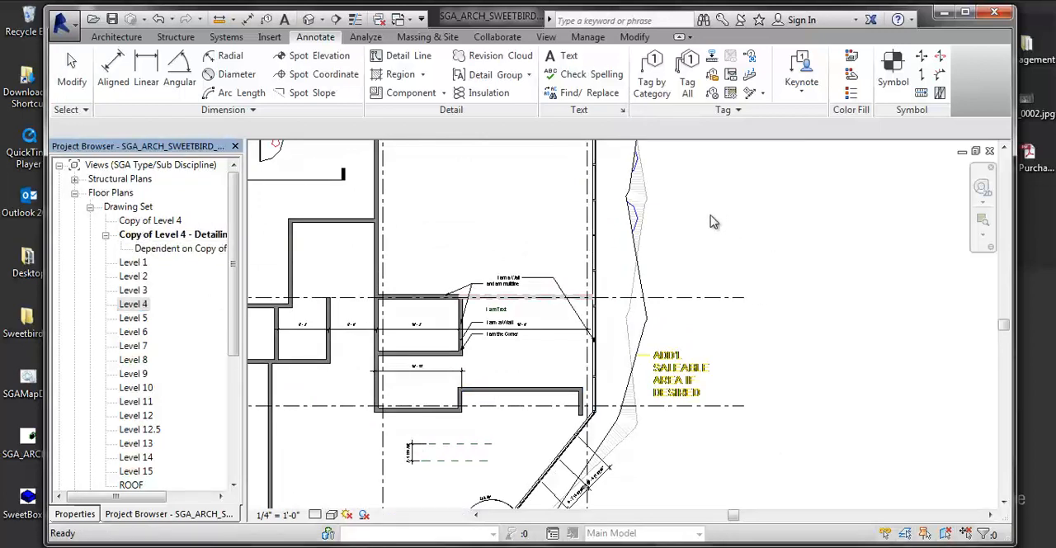
scroll(717, 259, down, 2)
middle_drag(773, 259, 860, 294)
scroll(659, 271, down, 1)
middle_drag(384, 326, 386, 364)
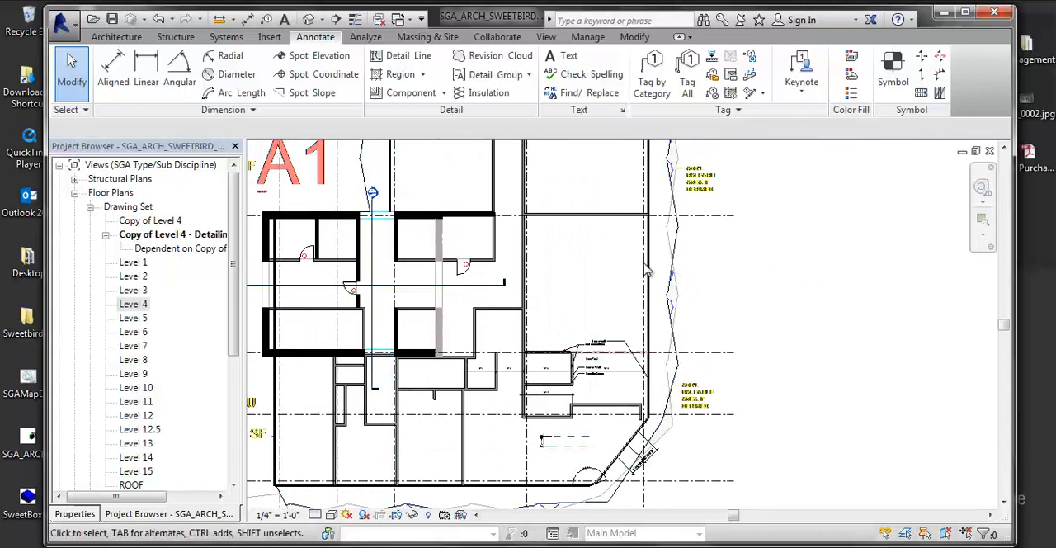
- Locate the {3D} view in the W group of the 3D views and open the default 3D view
scroll(183, 441, down, 3)
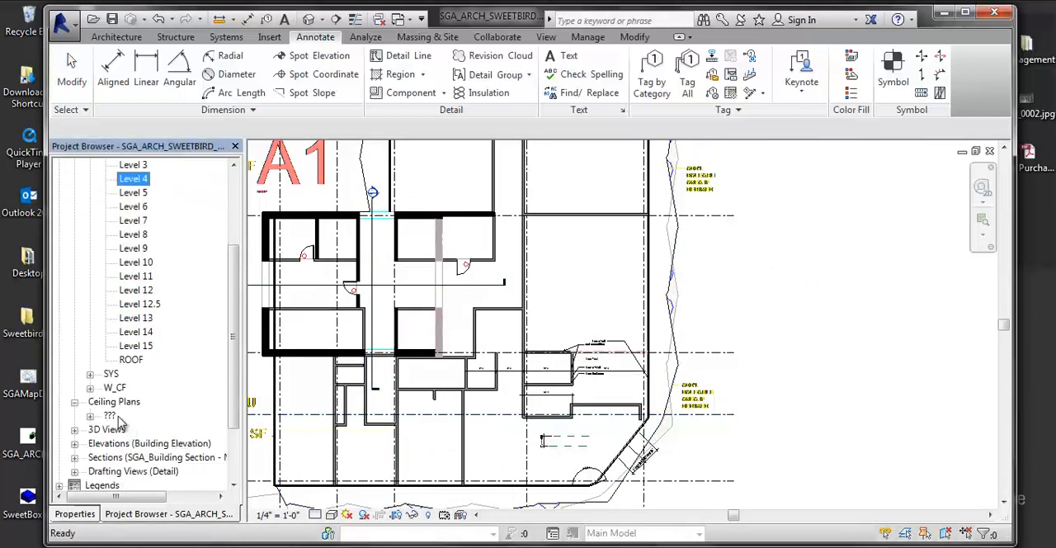
click(75, 430)
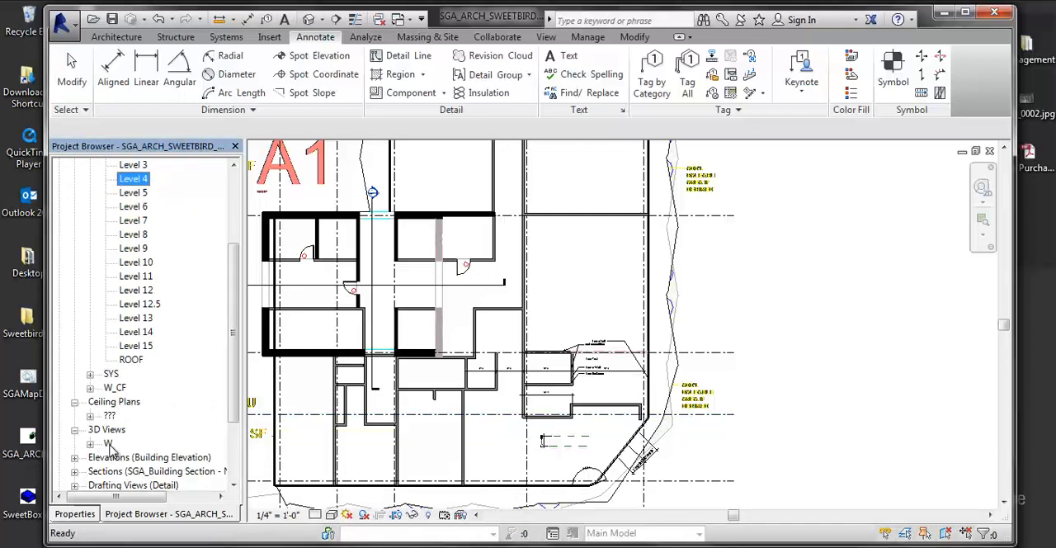
click(108, 444)
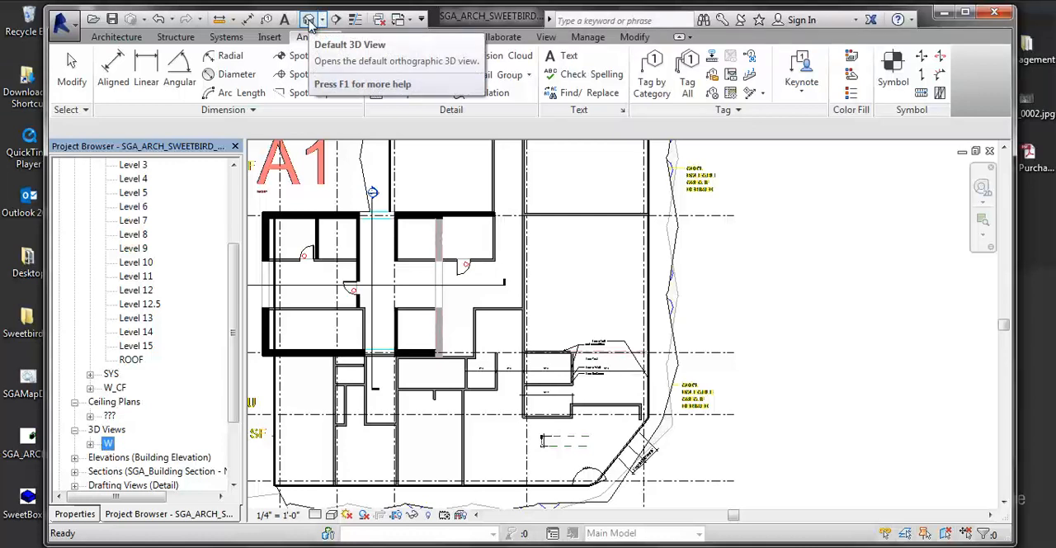
click(90, 444)
click(120, 457)
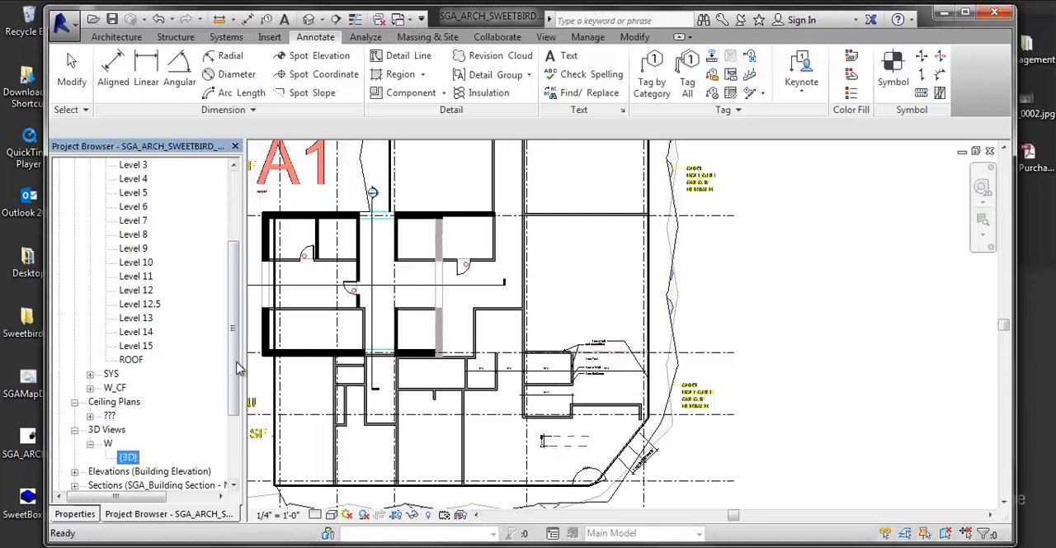
click(546, 36)
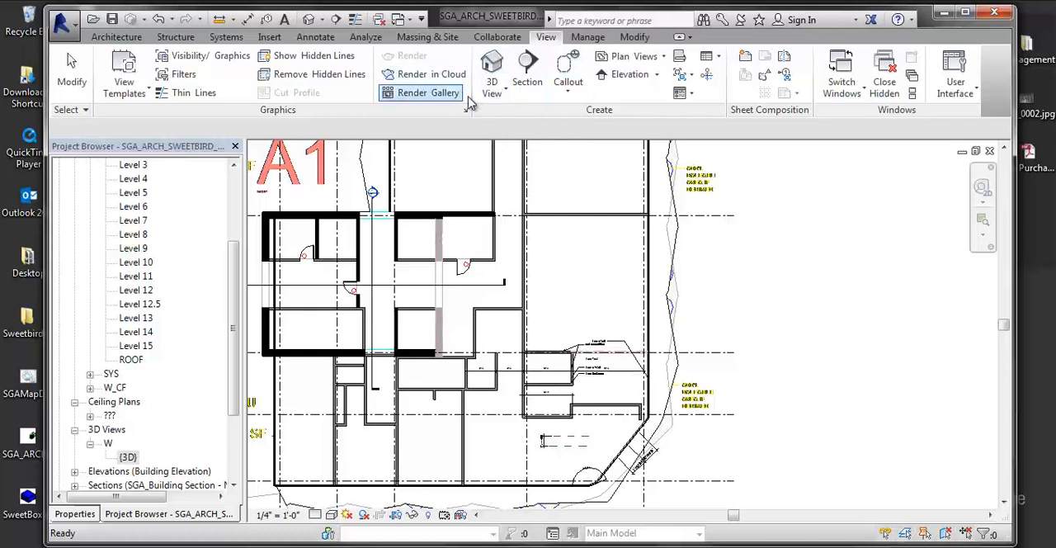
click(492, 89)
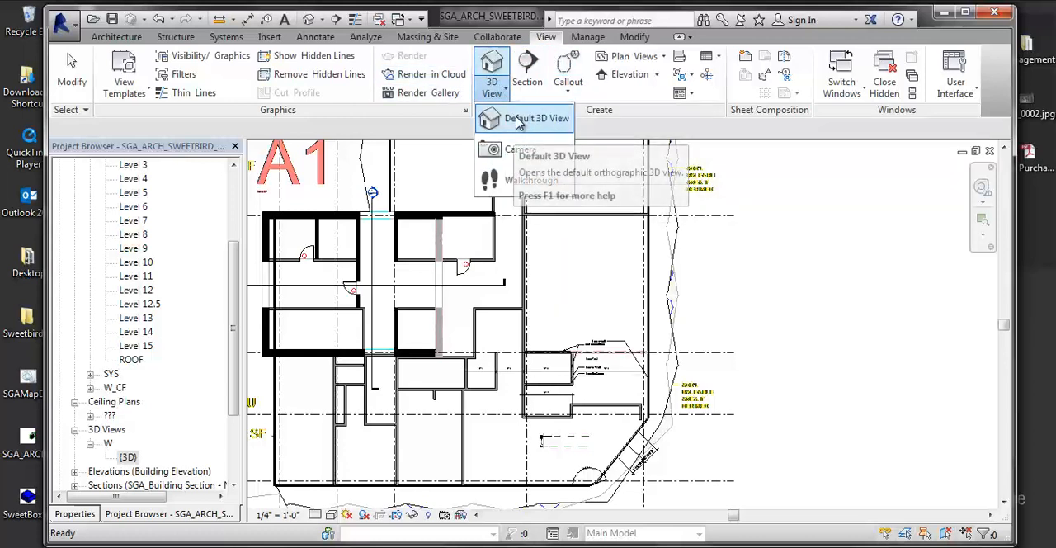
click(494, 71)
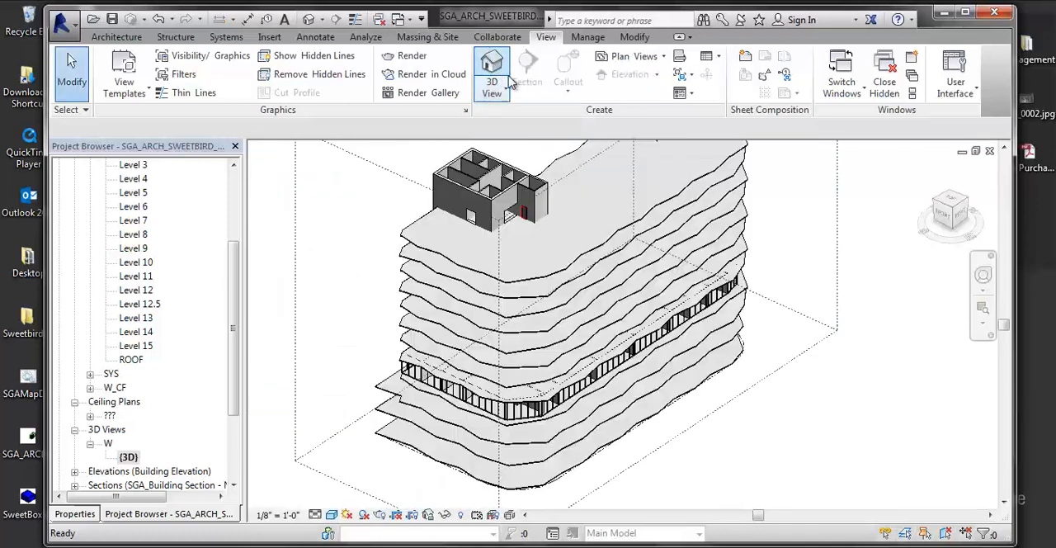
- Turn on the section box for the {3D} view and bring its whole extent into view
middle_drag(809, 411, 874, 414)
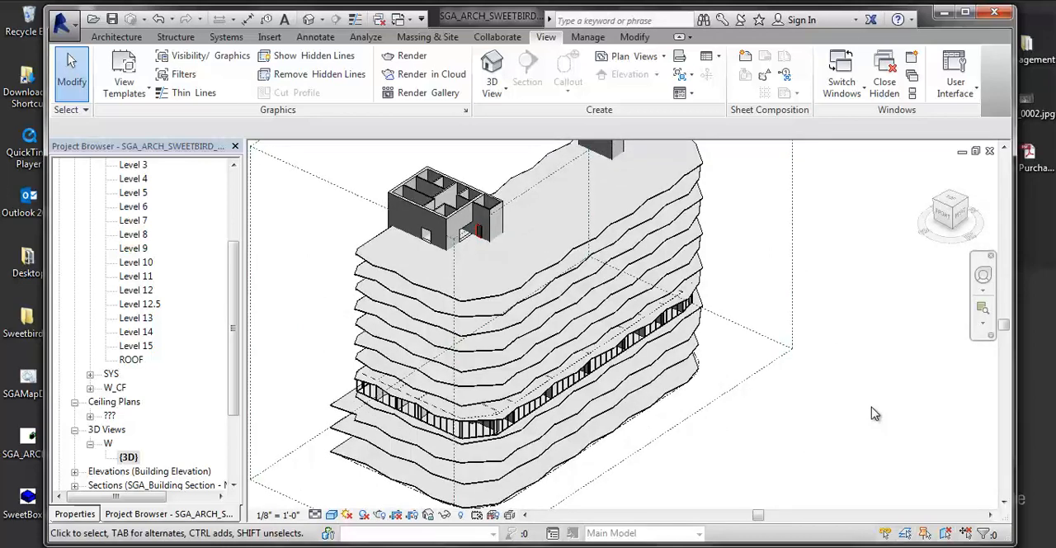
click(75, 513)
drag(232, 343, 230, 448)
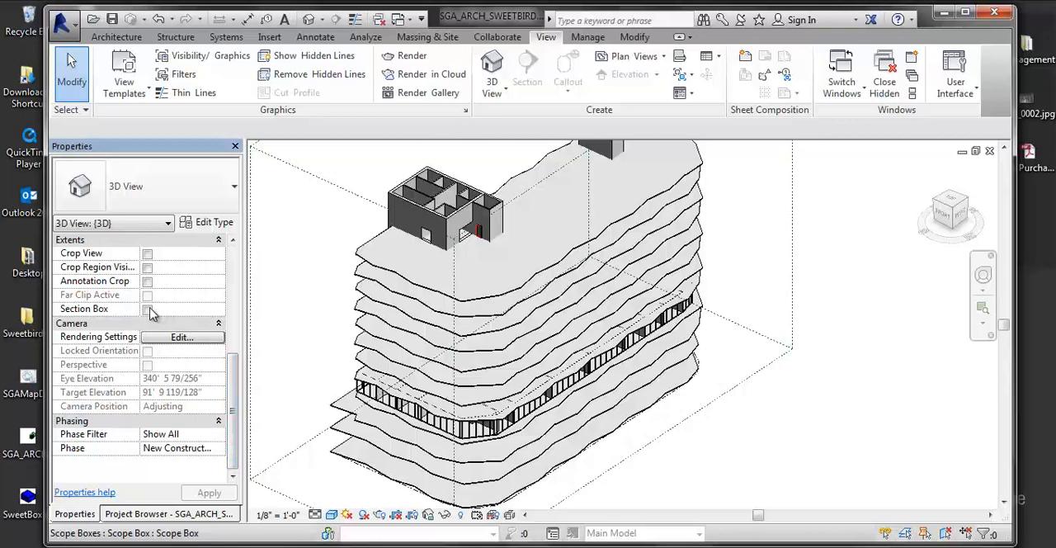
scroll(188, 342, up, 5)
drag(232, 356, 235, 459)
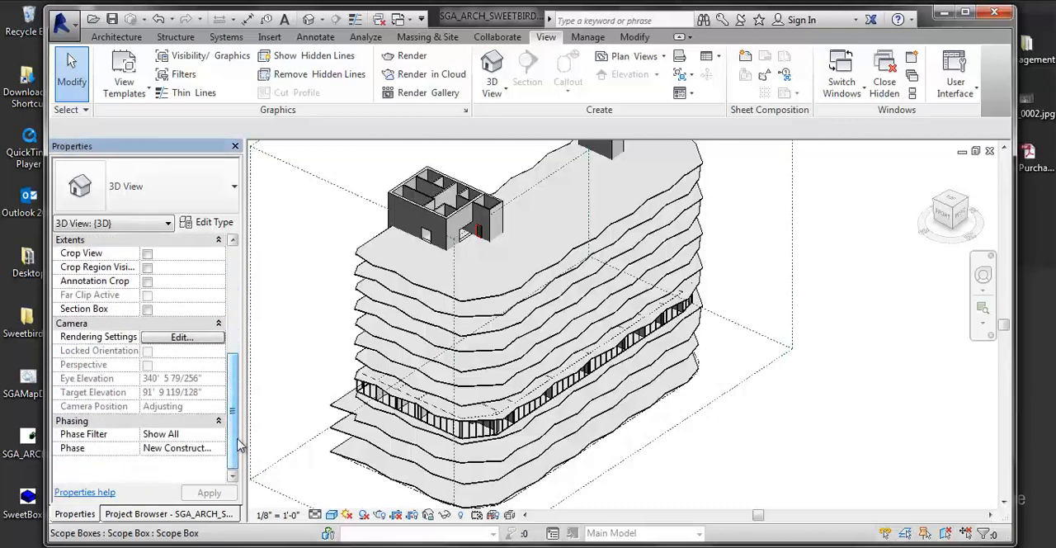
click(147, 308)
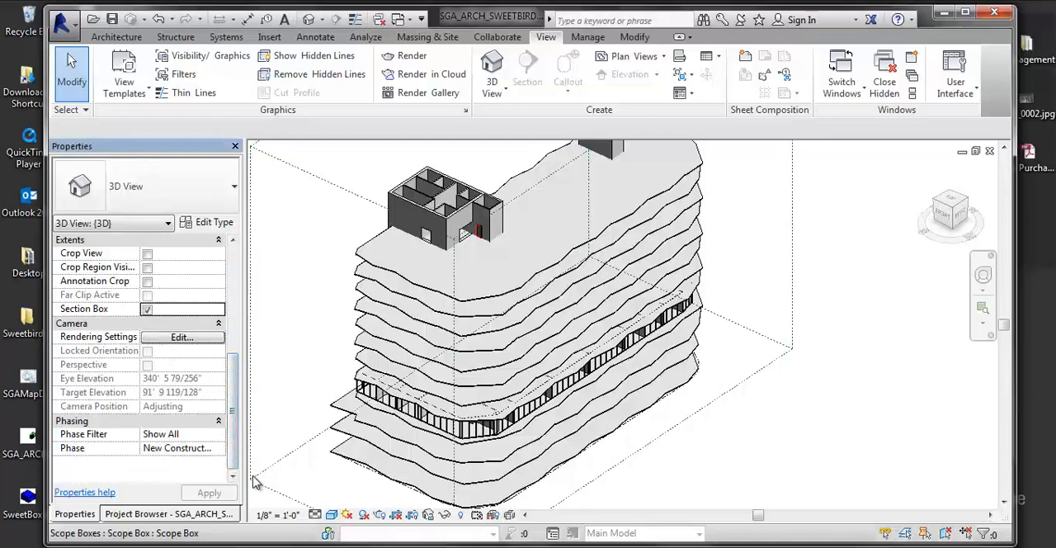
scroll(566, 396, down, 5)
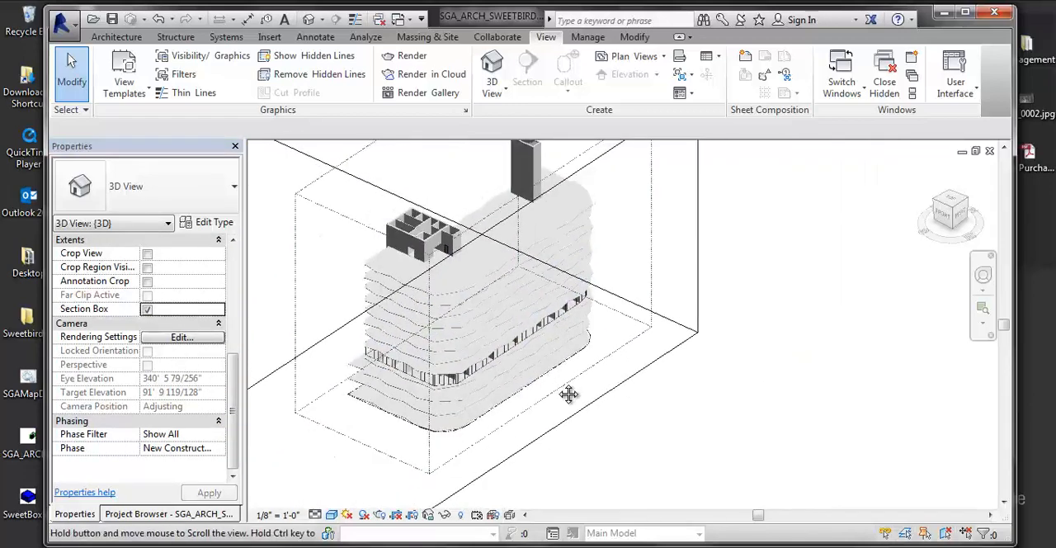
scroll(570, 418, down, 3)
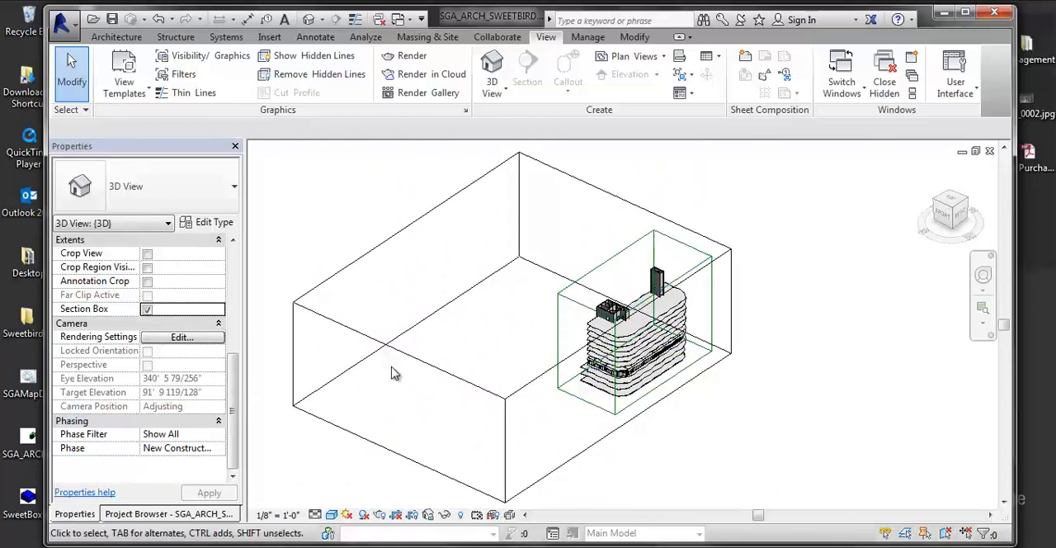
- In the Right orientation, lower the section box's upper face to cut the building just above its glazed middle storey, and deselect the box
click(477, 390)
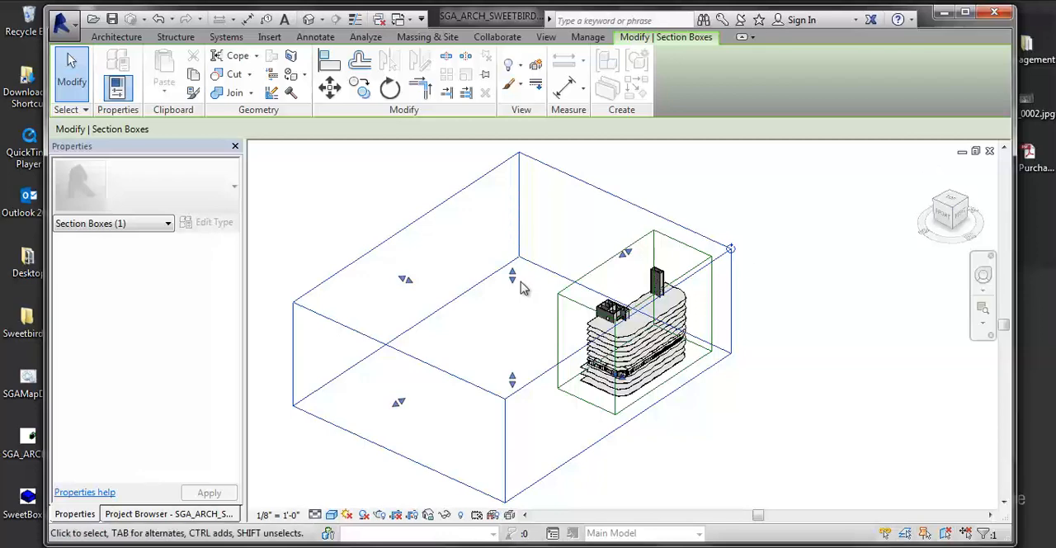
click(943, 216)
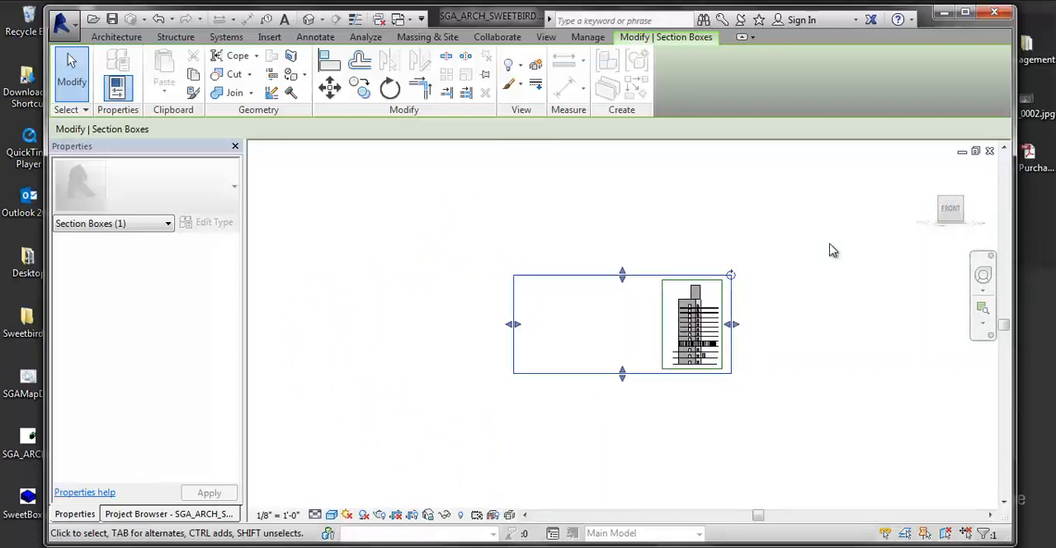
click(975, 211)
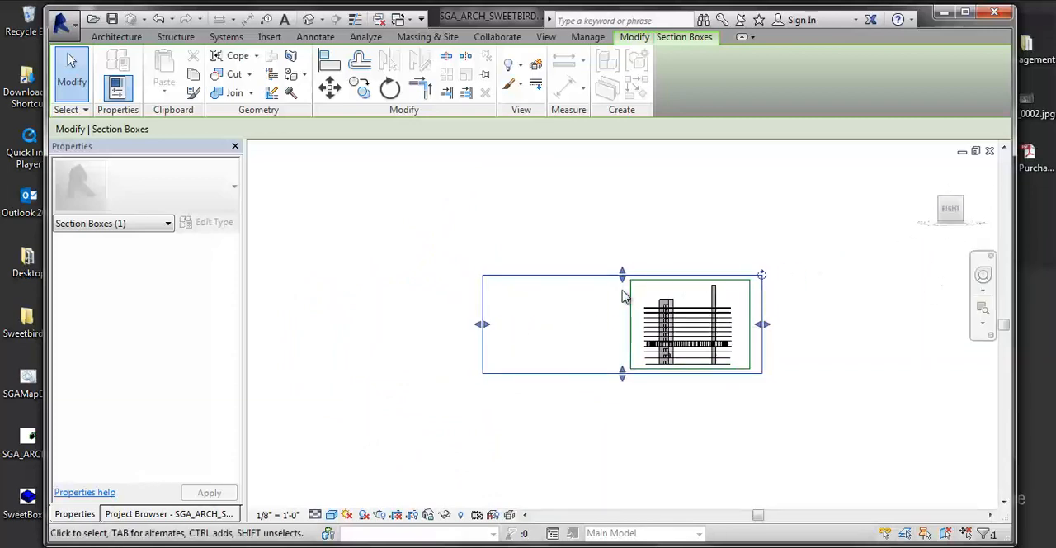
key(Escape)
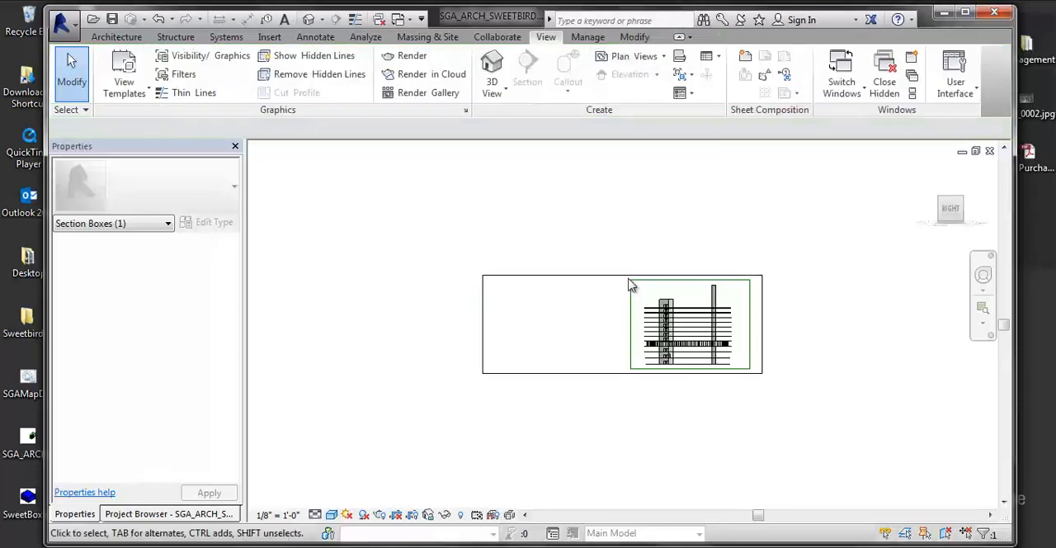
click(625, 278)
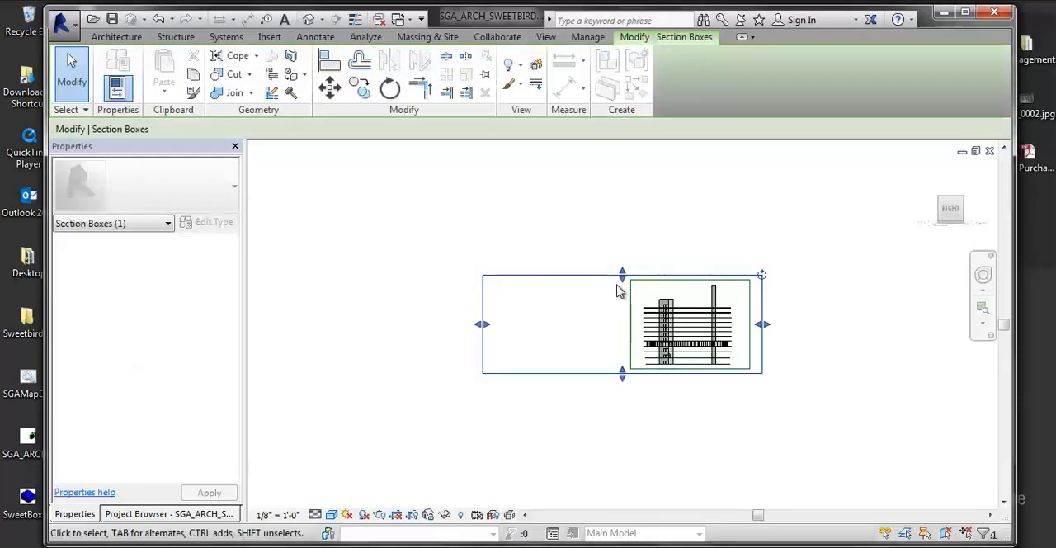
drag(622, 280, 602, 347)
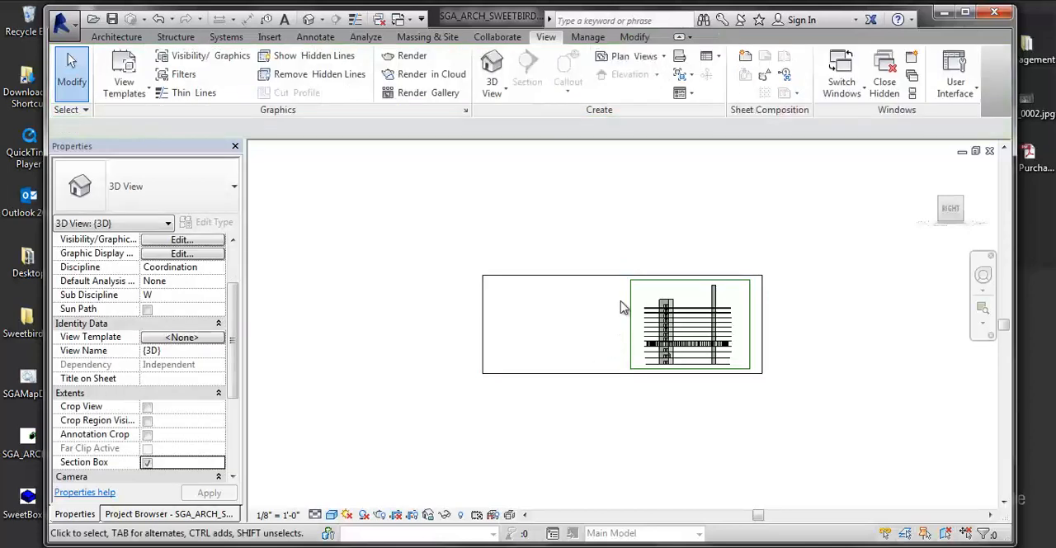
scroll(620, 301, up, 2)
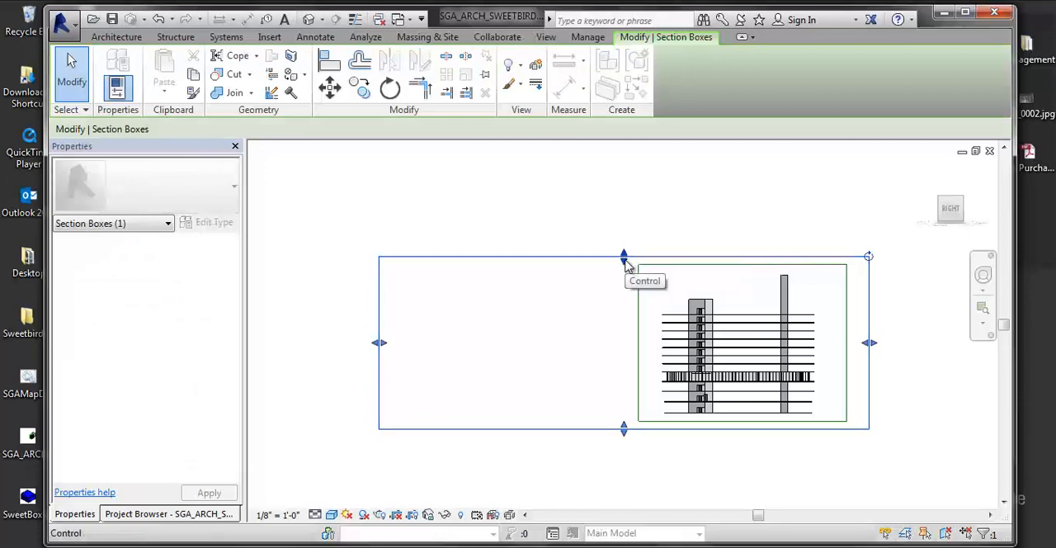
drag(623, 260, 636, 361)
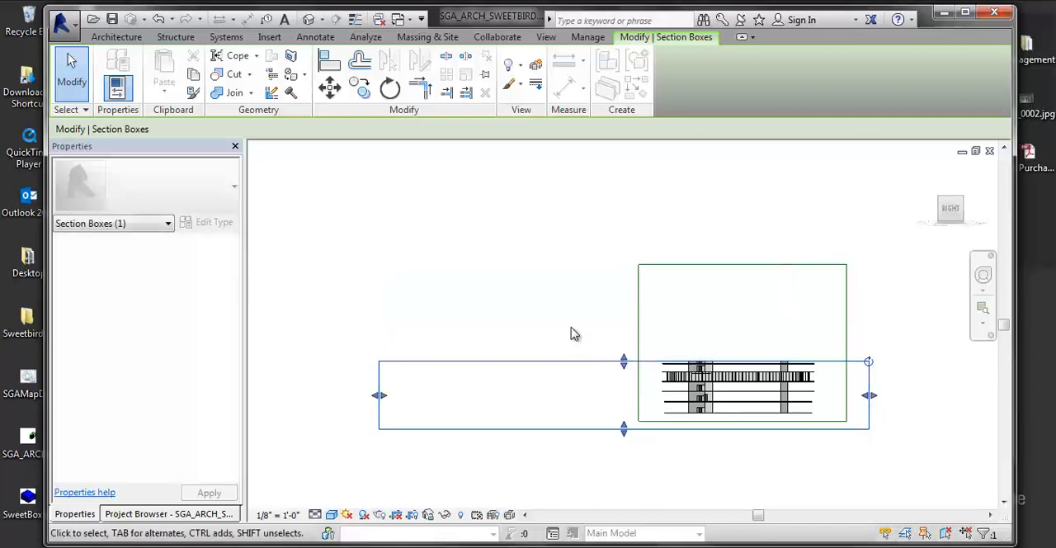
click(118, 515)
click(75, 513)
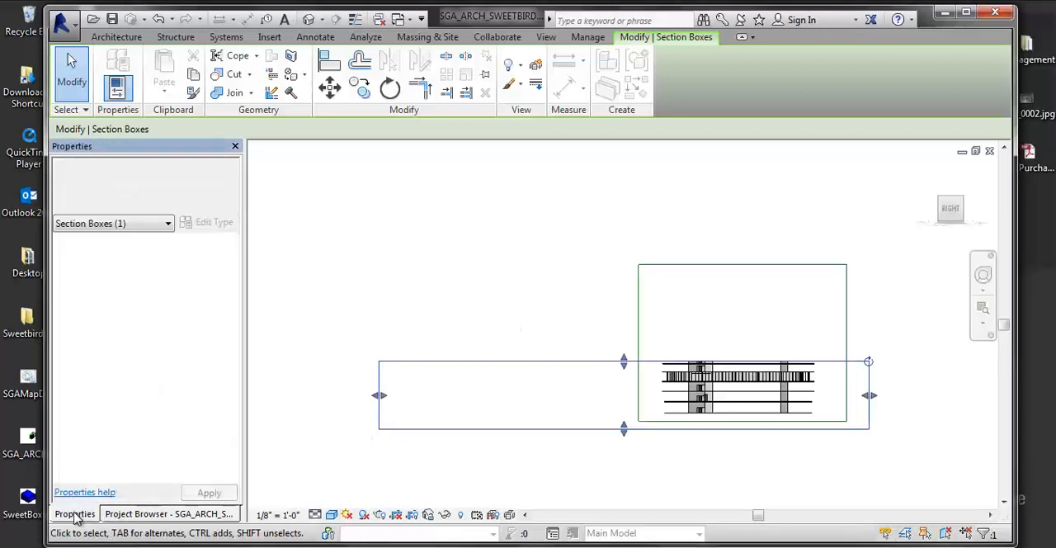
click(404, 286)
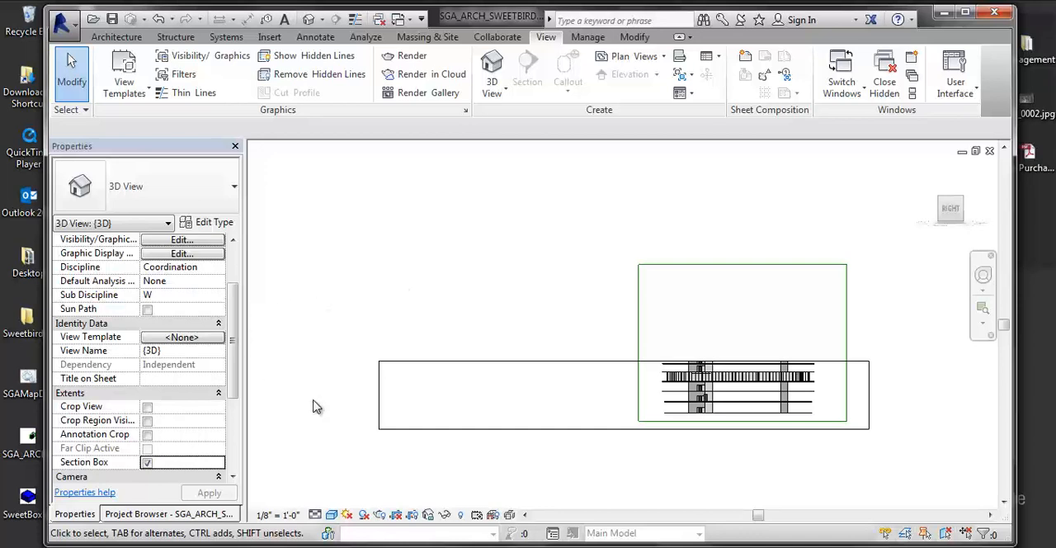
- Pull both side faces of the section box inward so they closely enclose the building's wider core
middle_drag(544, 342, 436, 363)
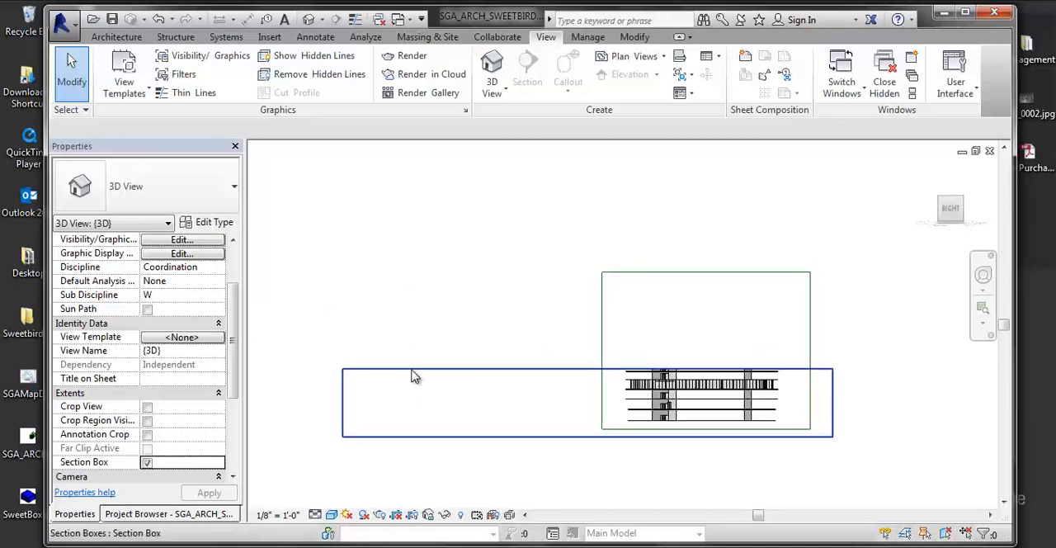
click(412, 371)
drag(344, 403, 644, 421)
drag(838, 408, 685, 422)
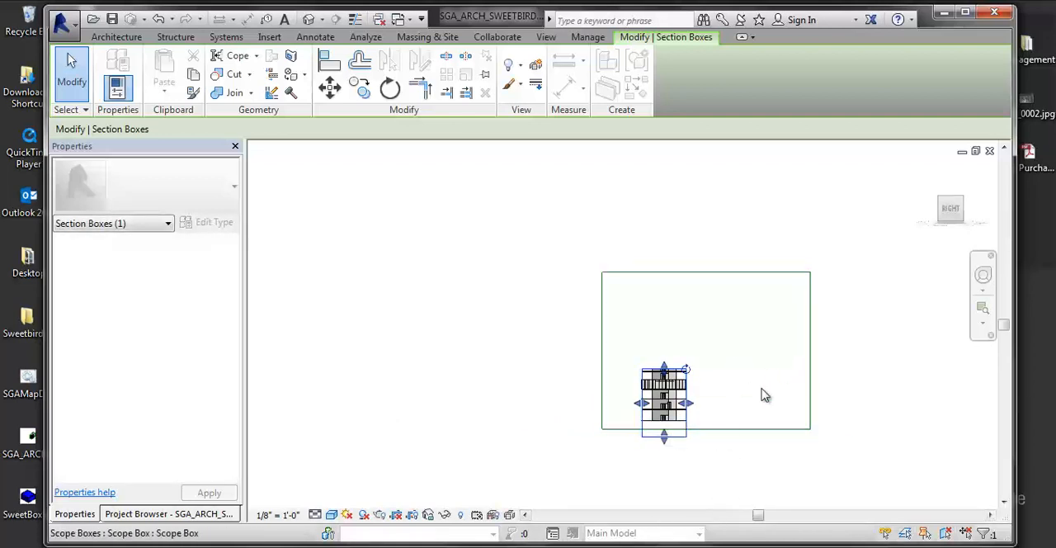
- In the {3D} view's annotation visibility overrides, switch the Section Boxes category off and back on, and apply the settings
key(v)
key(g)
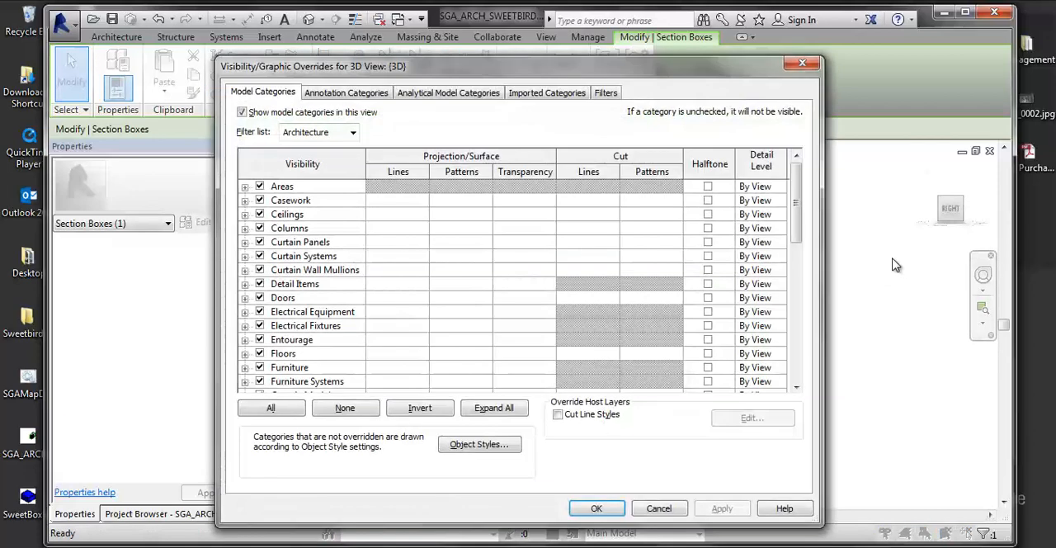
drag(497, 69, 474, 65)
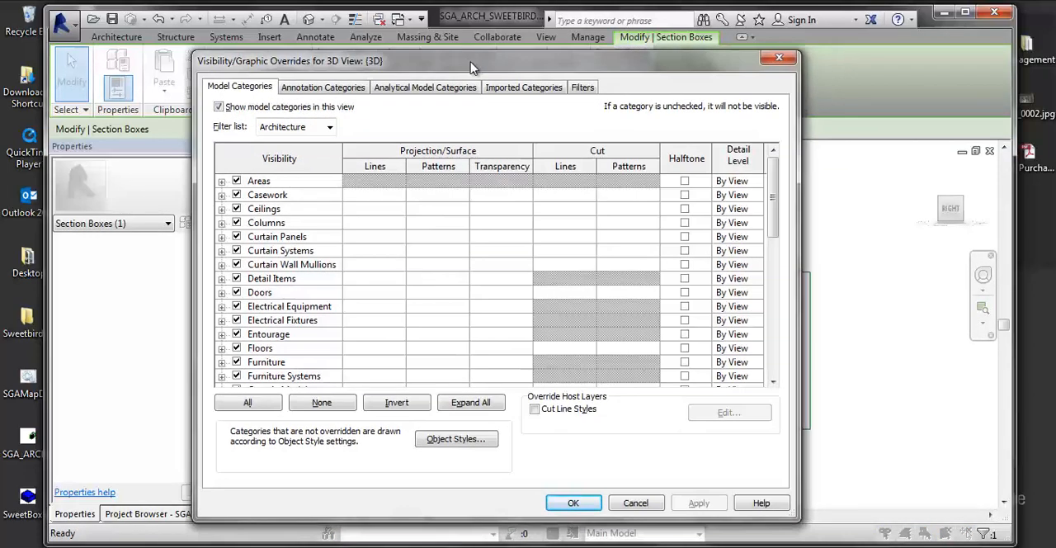
click(339, 93)
scroll(344, 319, down, 7)
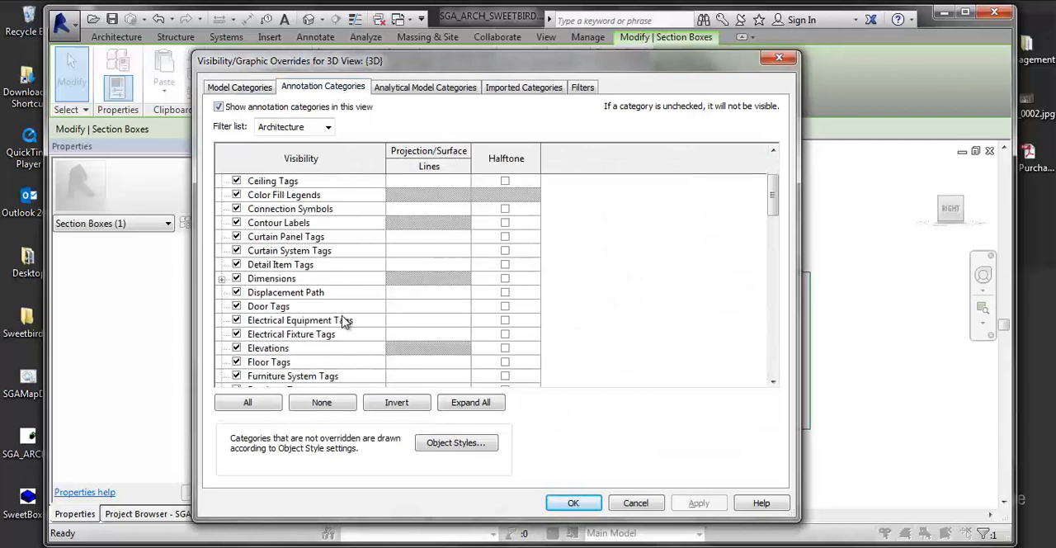
scroll(280, 350, down, 7)
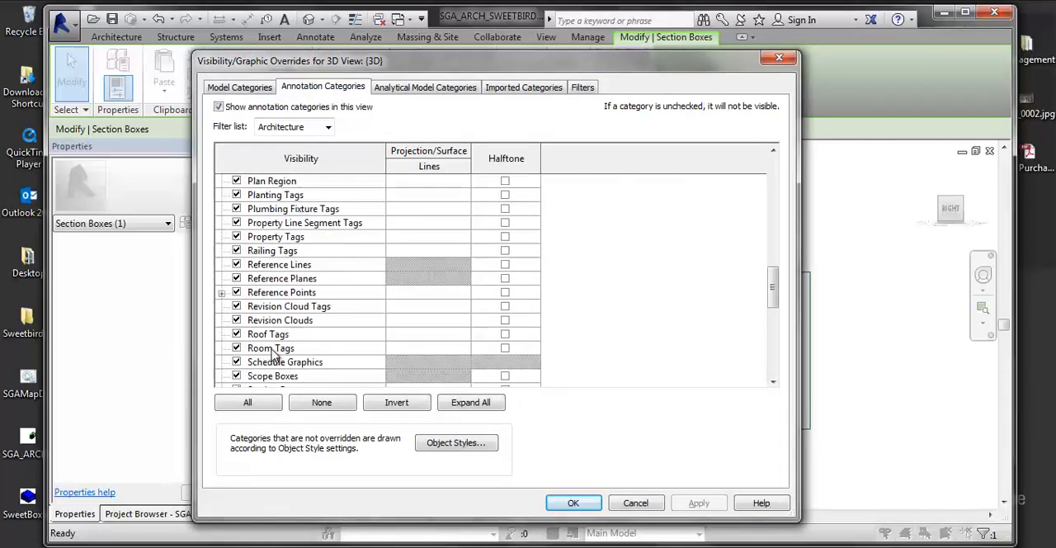
click(237, 334)
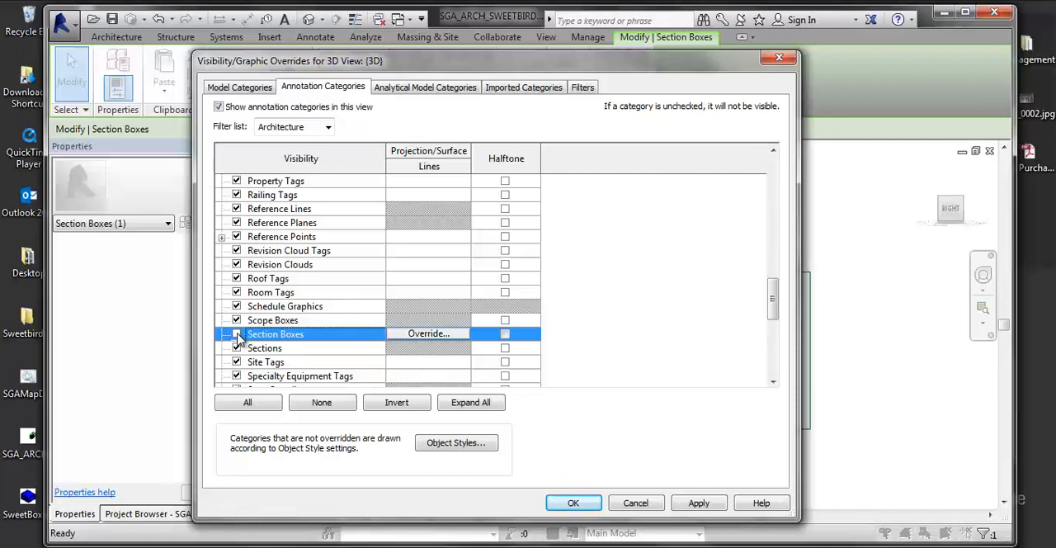
click(236, 334)
click(237, 334)
click(698, 502)
click(572, 503)
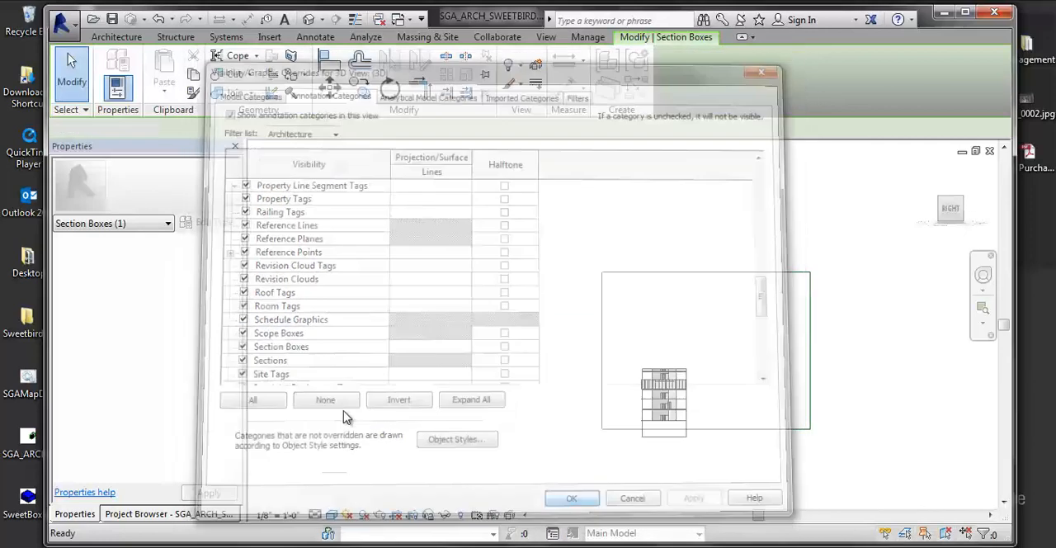
- Orient the view isometrically and shorten the section box by bringing its far end in close to the building
scroll(600, 405, up, 5)
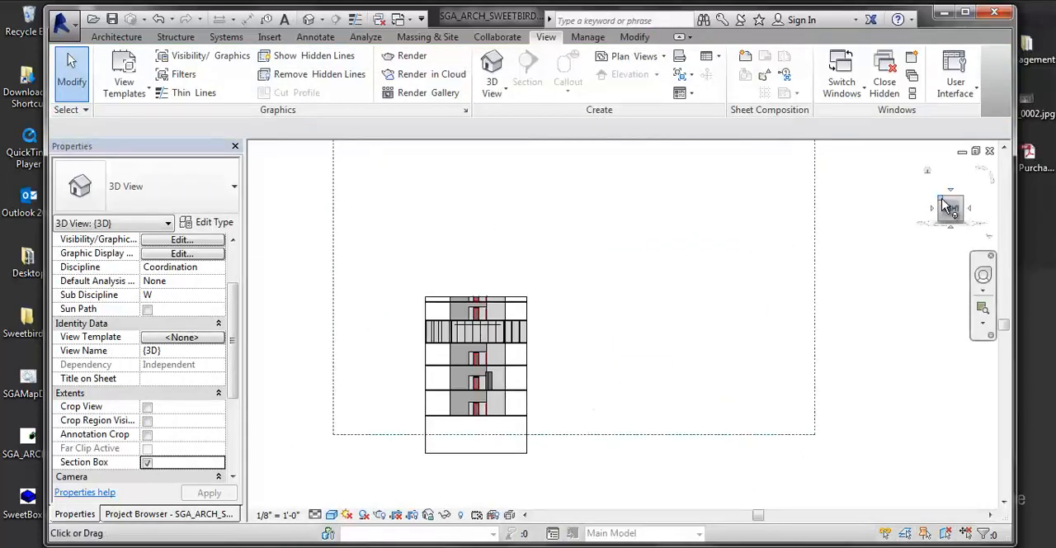
click(945, 206)
scroll(638, 448, up, 5)
middle_drag(392, 399, 641, 430)
scroll(648, 394, down, 4)
middle_drag(401, 286, 648, 318)
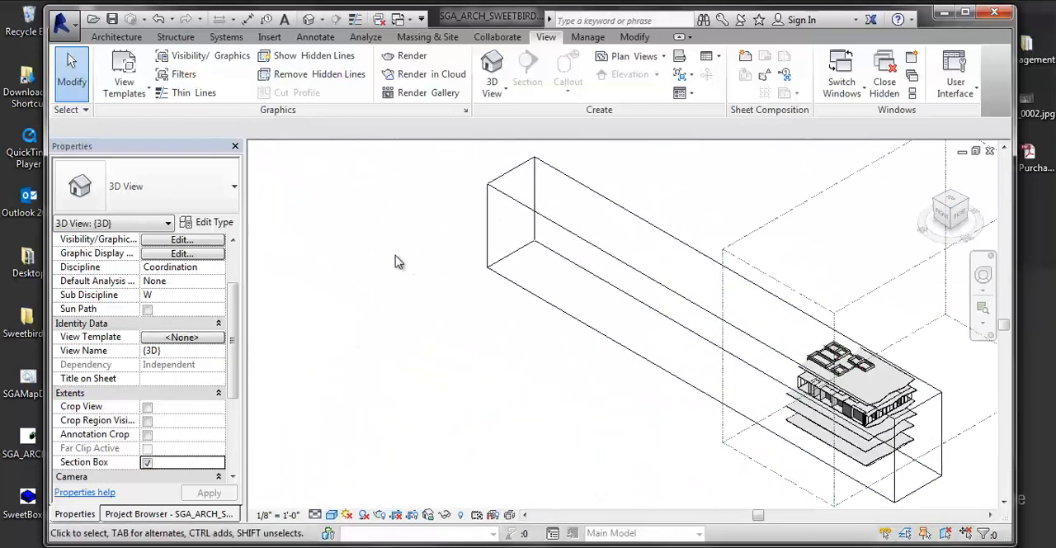
click(488, 240)
drag(511, 213, 820, 406)
scroll(789, 432, up, 1)
middle_drag(790, 431, 594, 399)
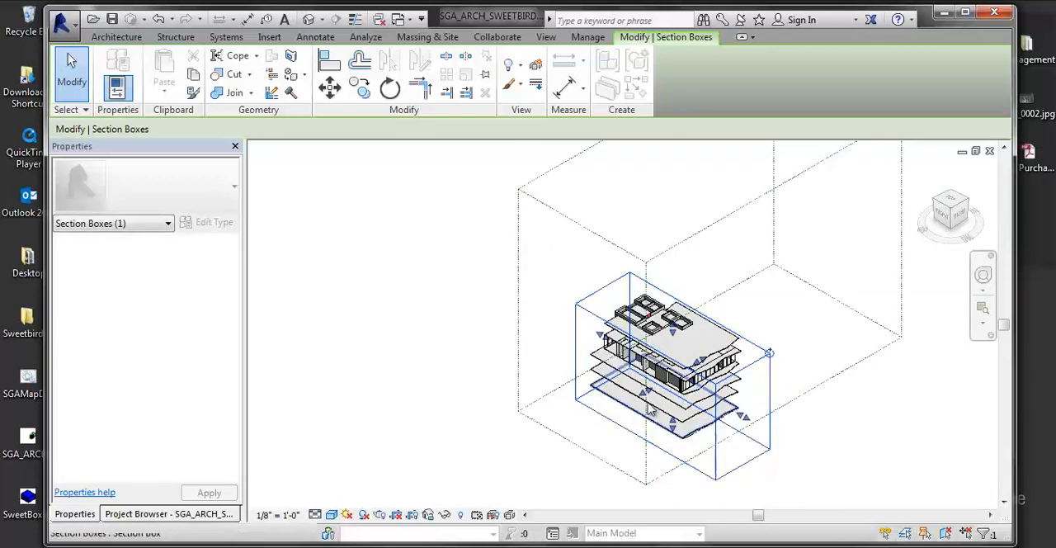
- Move the section box's opposite end face inward so it cuts straight through the floor slabs
drag(752, 423, 719, 419)
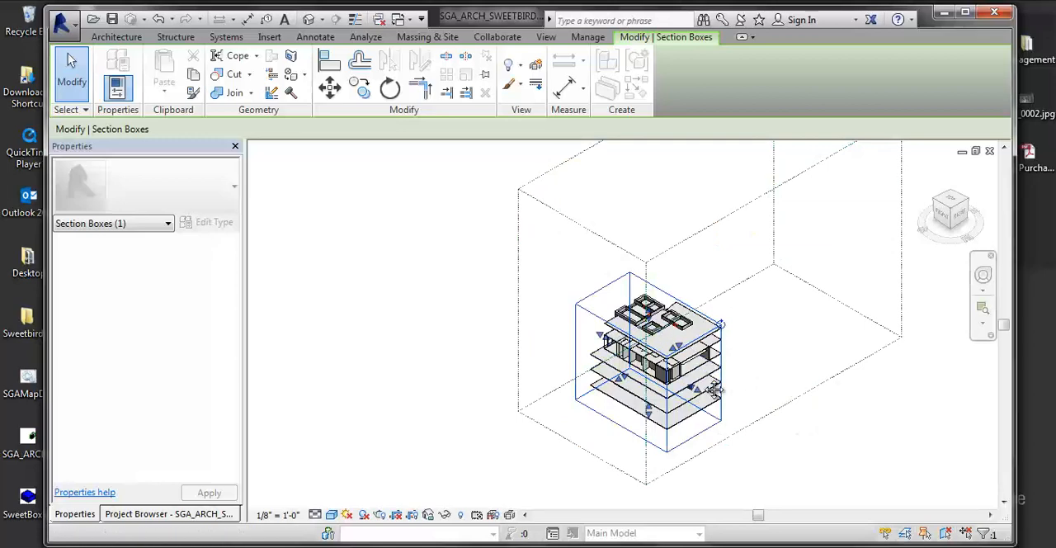
middle_drag(707, 383, 649, 367)
scroll(665, 363, up, 1)
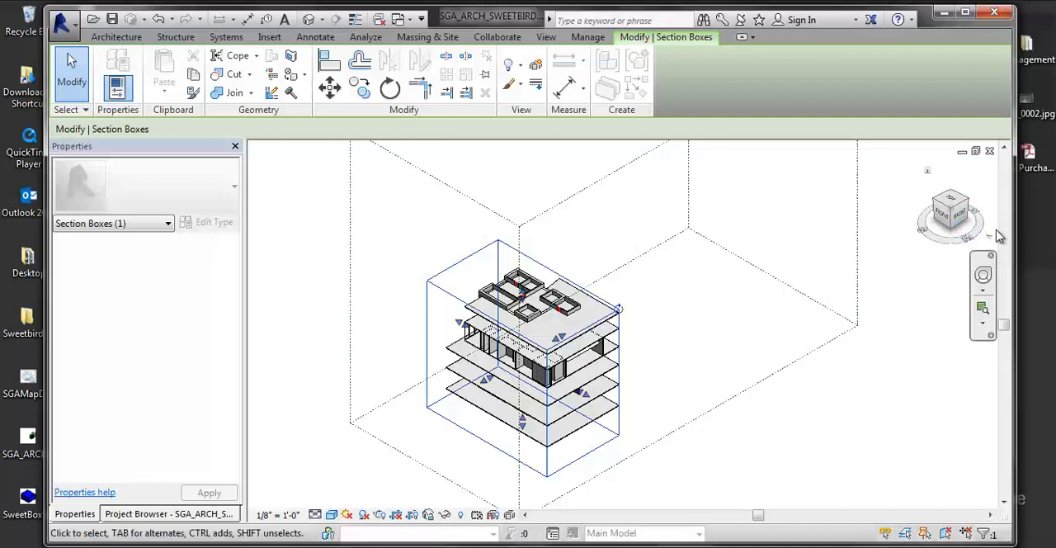
- Orient the 3D view to the Stair Core Section view
click(1002, 235)
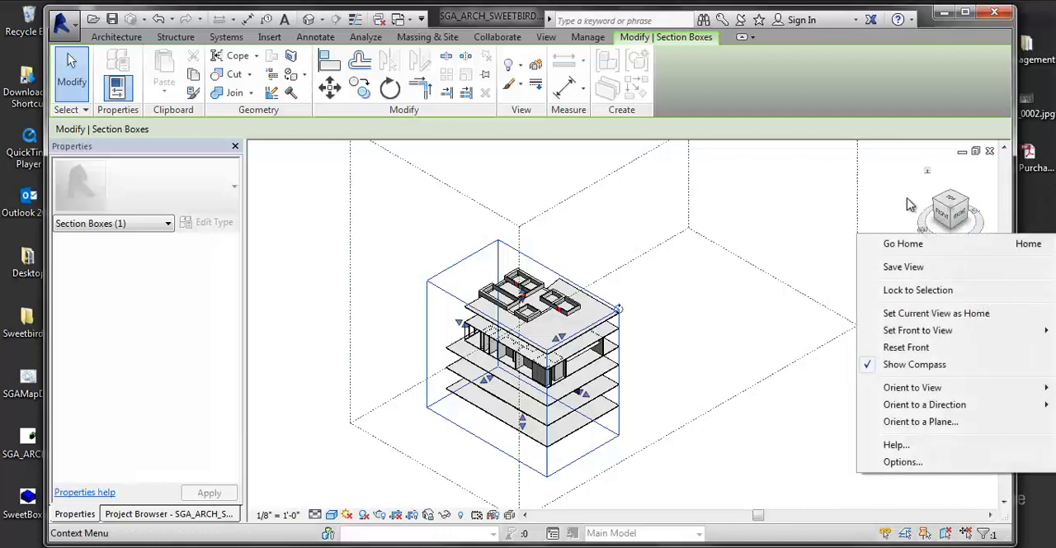
mouse_move(943, 390)
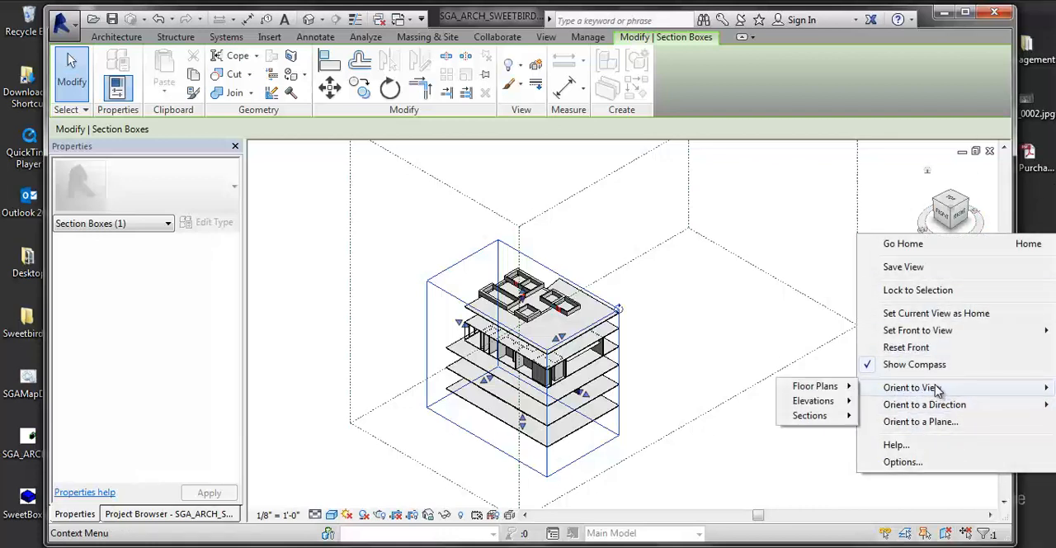
mouse_move(833, 423)
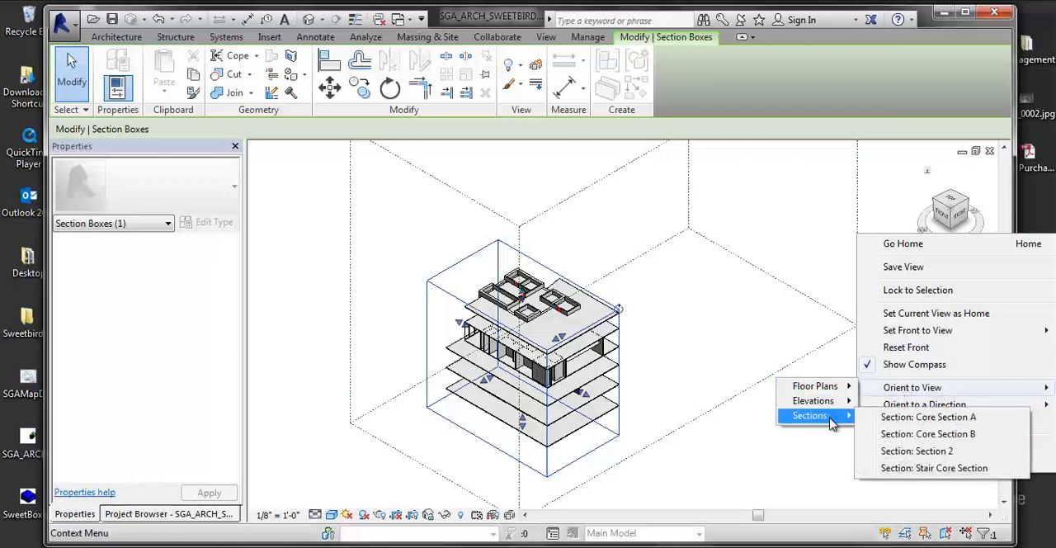
click(907, 468)
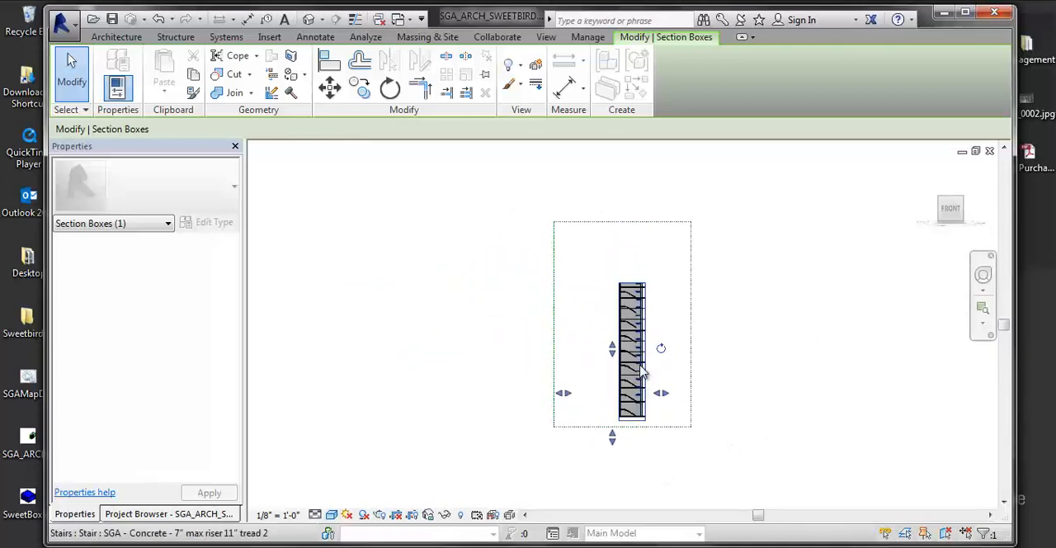
- Examine the sectioned stair core in three dimensions, following the stair flights from the upper floors to the base
scroll(641, 363, up, 2)
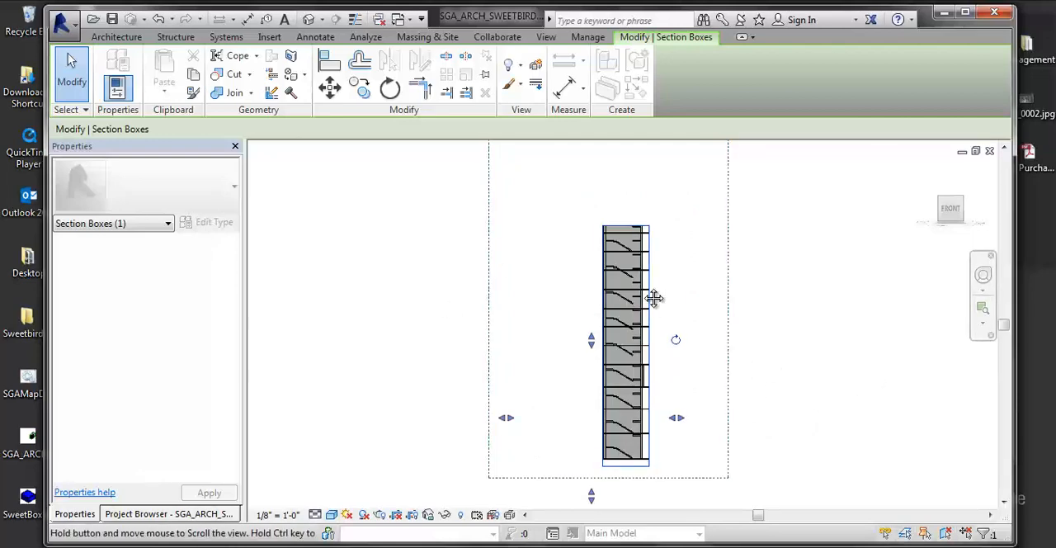
middle_drag(652, 297, 597, 266)
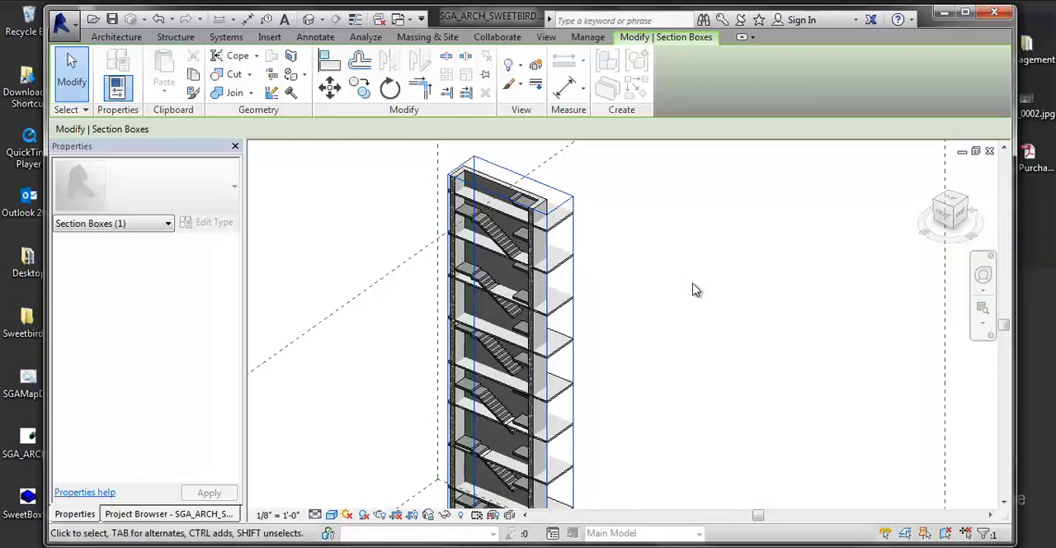
middle_drag(670, 293, 705, 216)
scroll(702, 226, down, 1)
scroll(702, 251, down, 1)
middle_drag(703, 251, 622, 294)
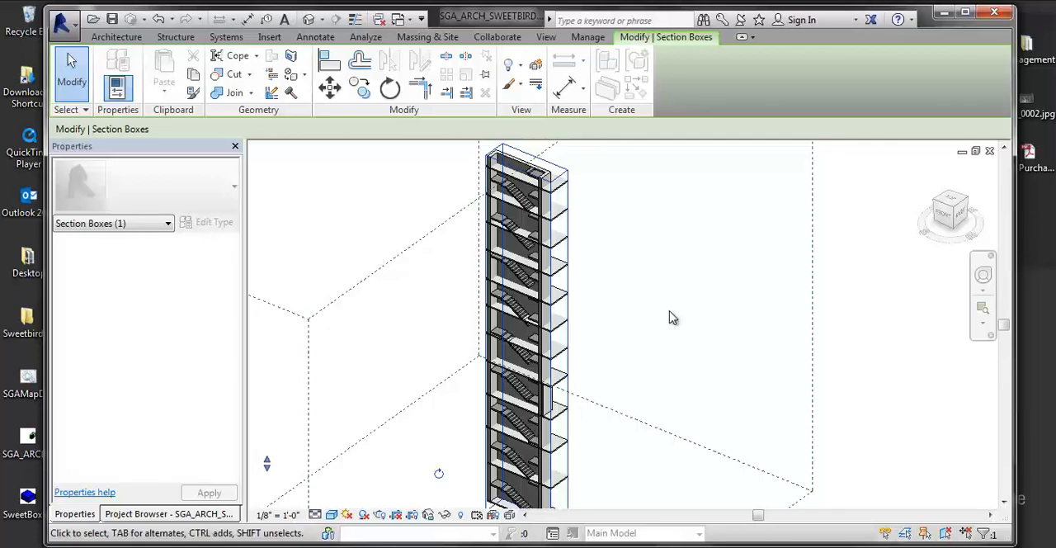
middle_drag(670, 317, 698, 358)
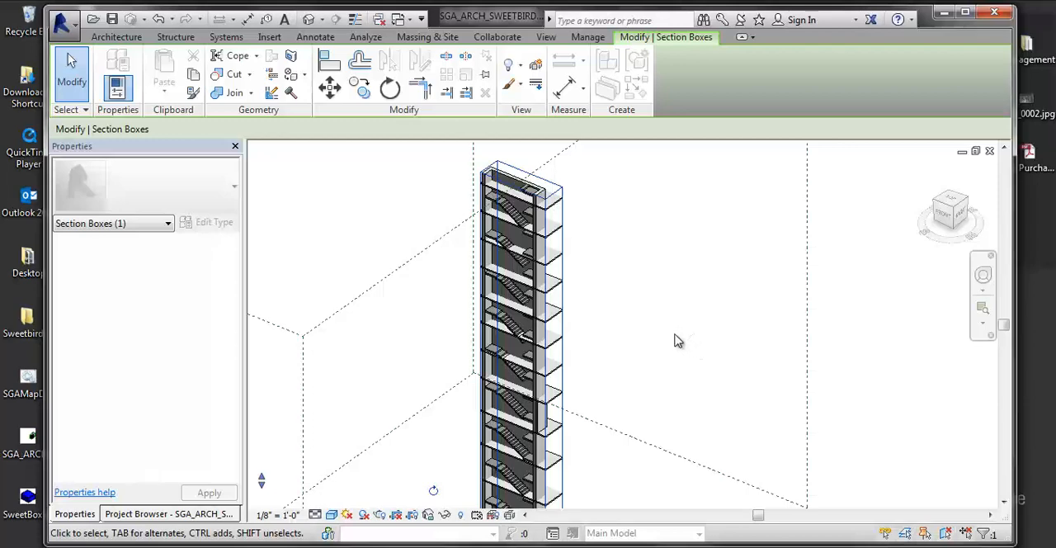
middle_drag(676, 342, 723, 385)
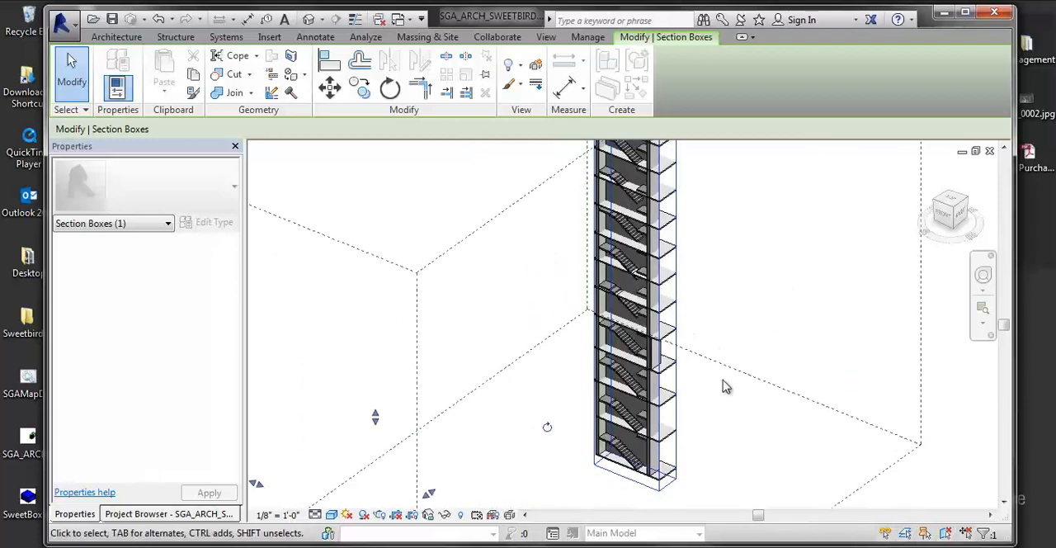
right_click(996, 245)
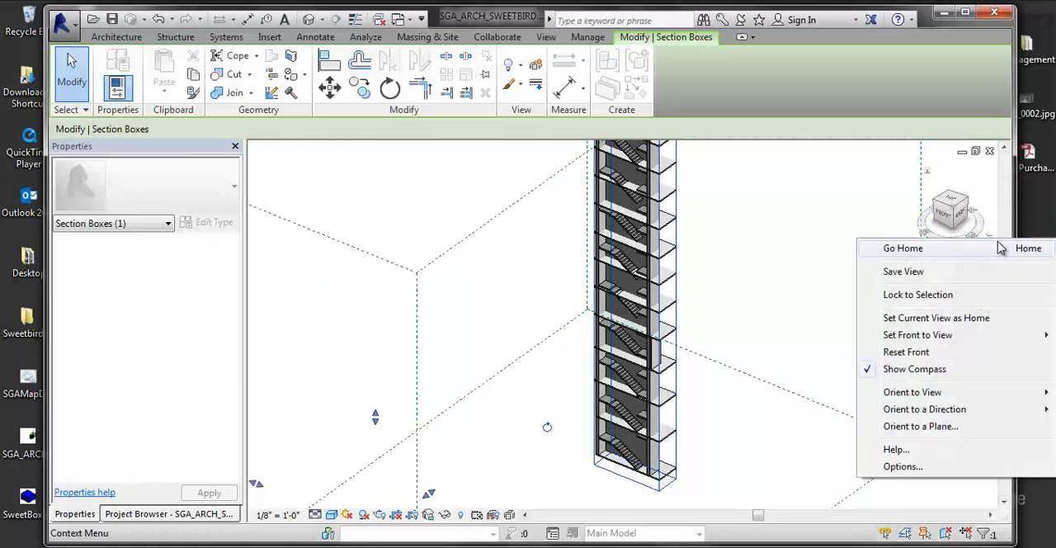
mouse_move(927, 411)
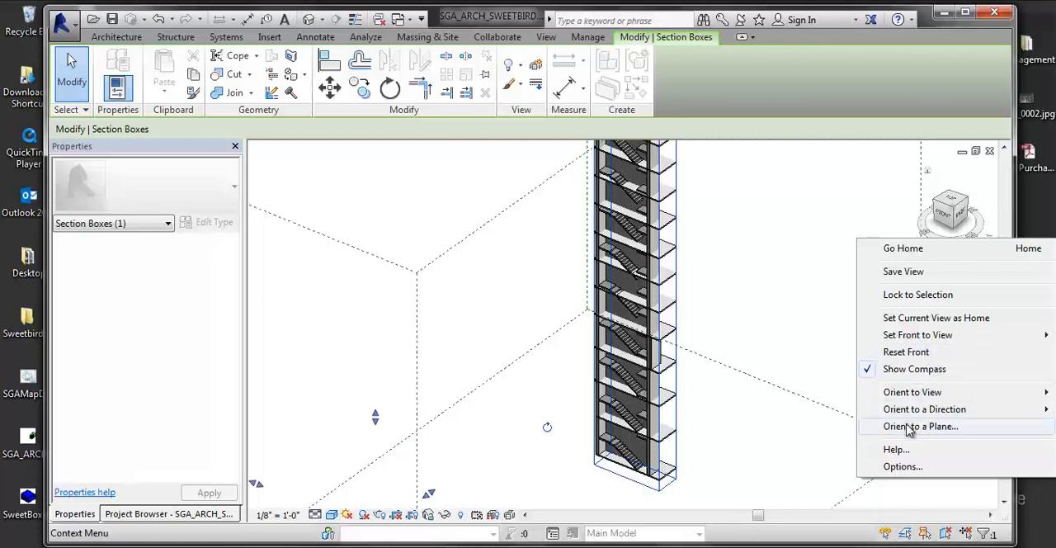
click(907, 427)
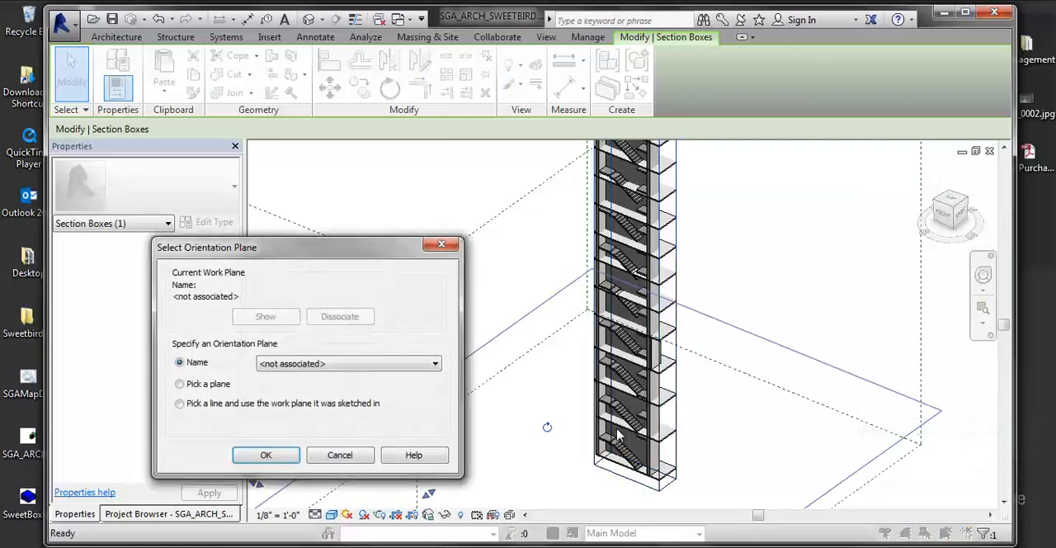
click(342, 457)
- Orient the 3D view to Floor Plan: Level 4
click(973, 229)
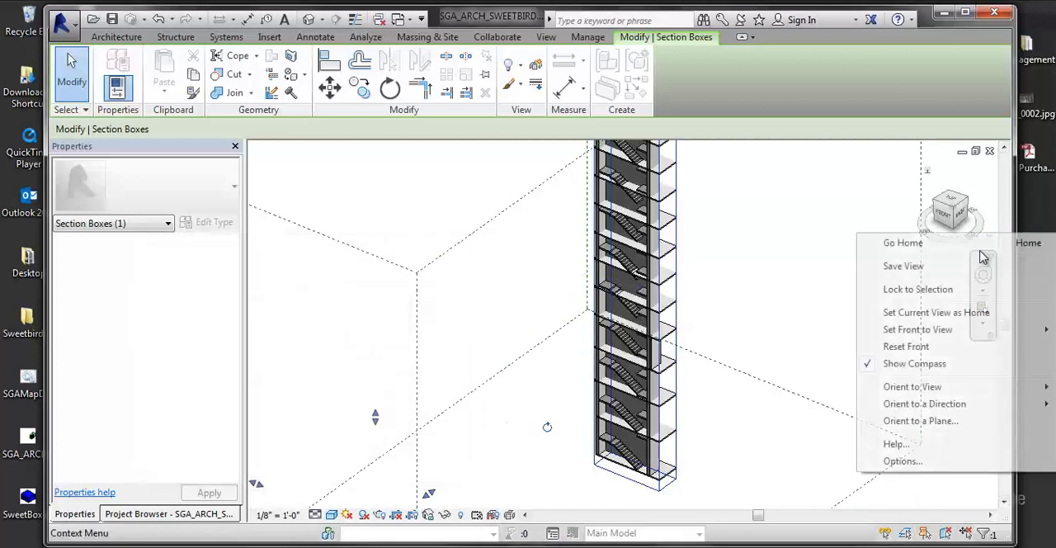
mouse_move(917, 387)
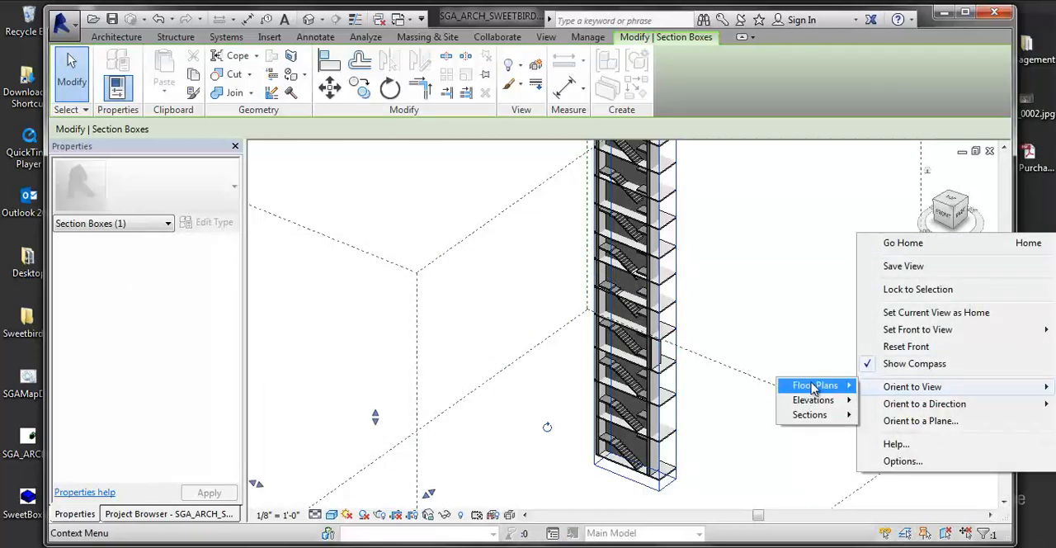
mouse_move(813, 386)
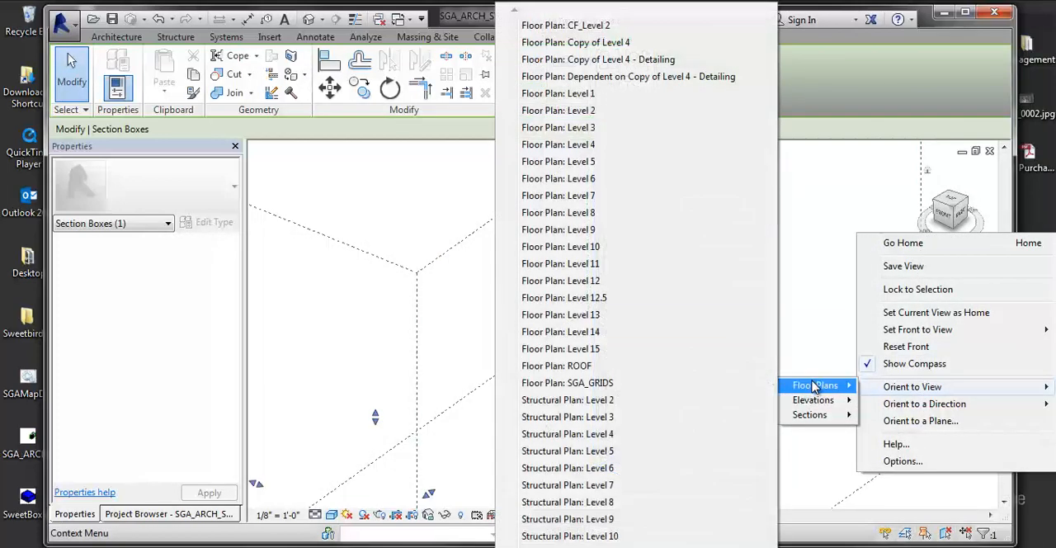
click(552, 146)
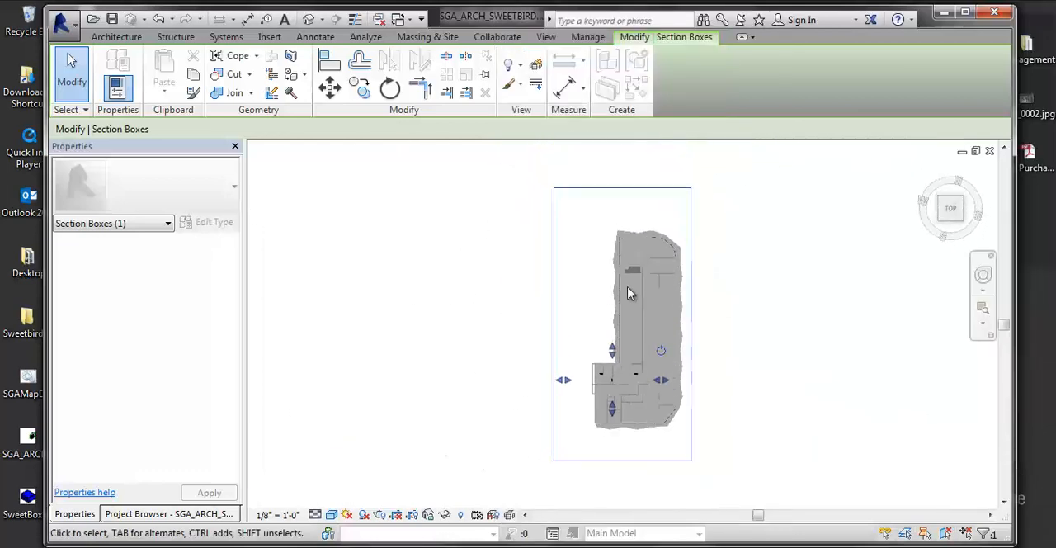
- Examine the cut Level 4 floor in three dimensions, including its core rooms, partitions and exterior wall
scroll(827, 368, up, 3)
shift+middle_drag(682, 304, 492, 156)
middle_drag(641, 236, 899, 254)
scroll(683, 324, up, 2)
shift+middle_drag(683, 325, 761, 371)
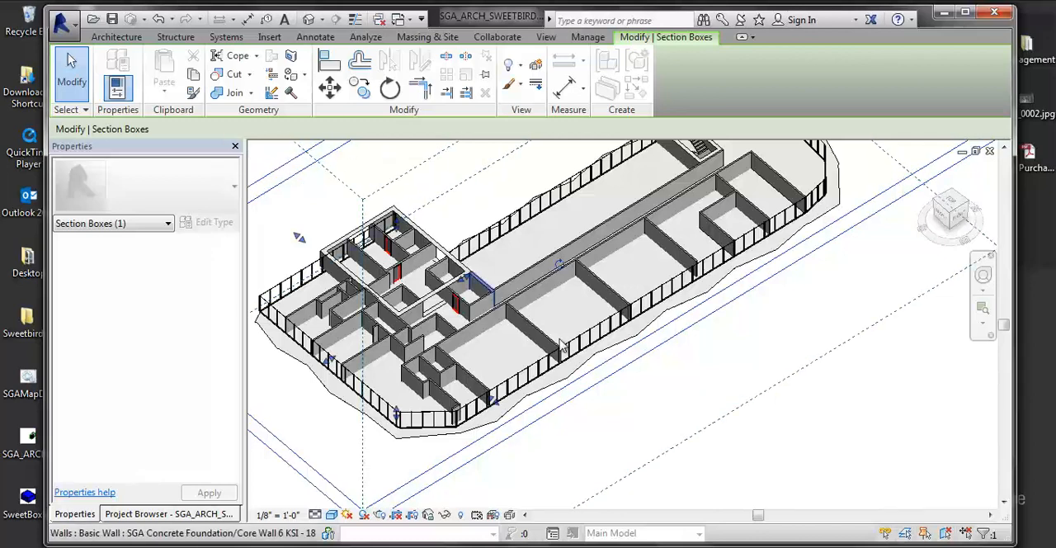
middle_drag(627, 350, 632, 354)
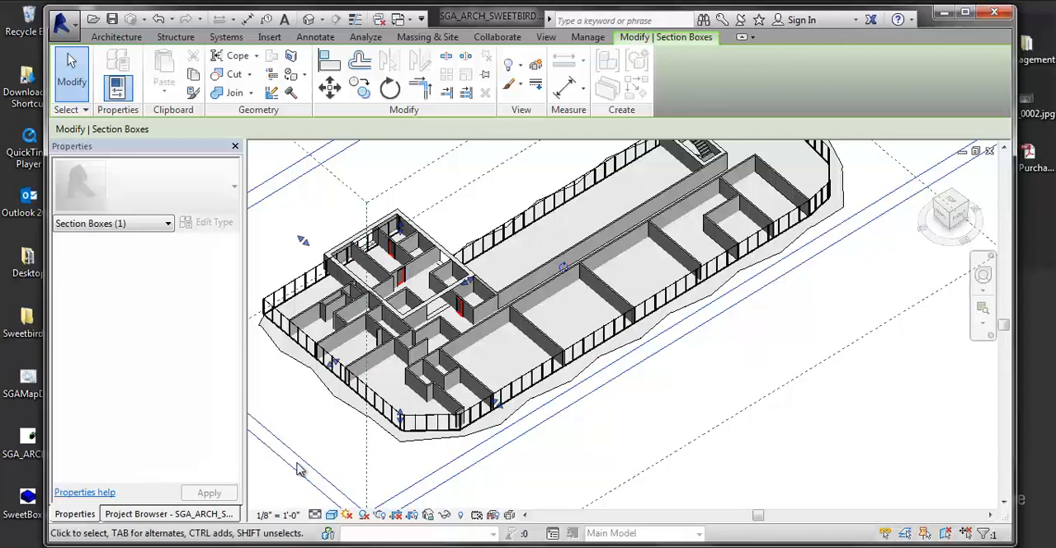
middle_drag(312, 445, 314, 444)
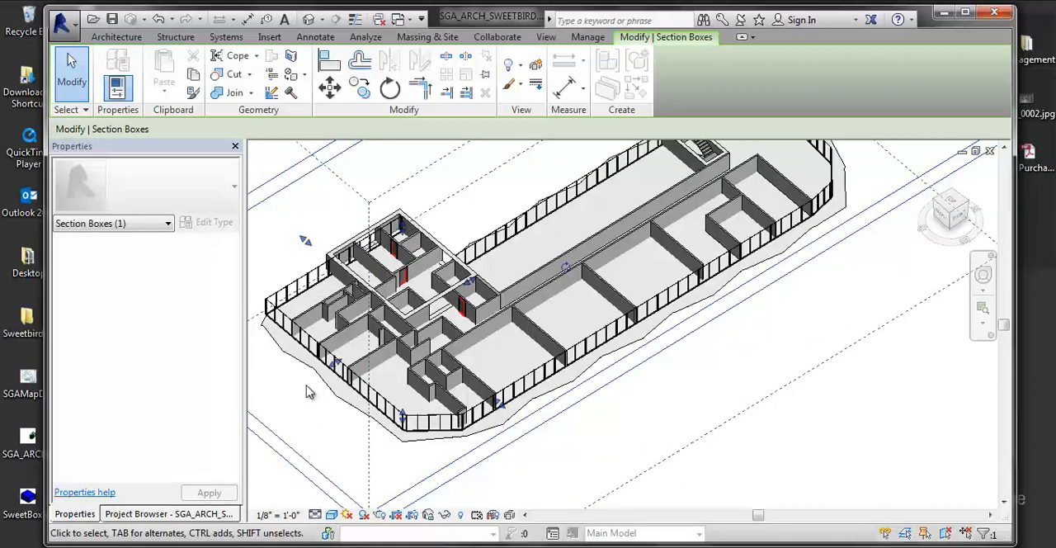
- Try the Realistic visual style on the 3D view, followed by Consistent Colors
click(330, 514)
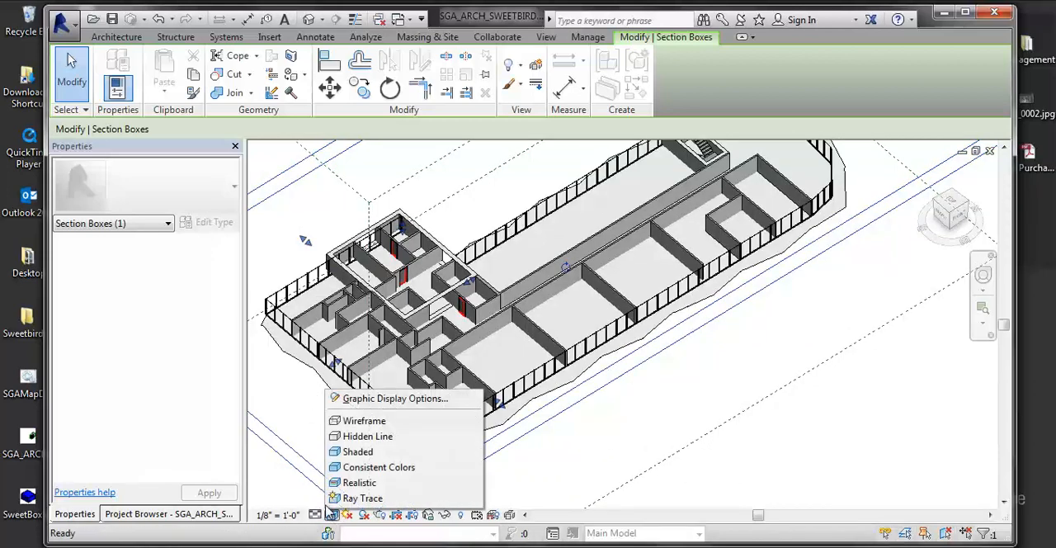
click(371, 485)
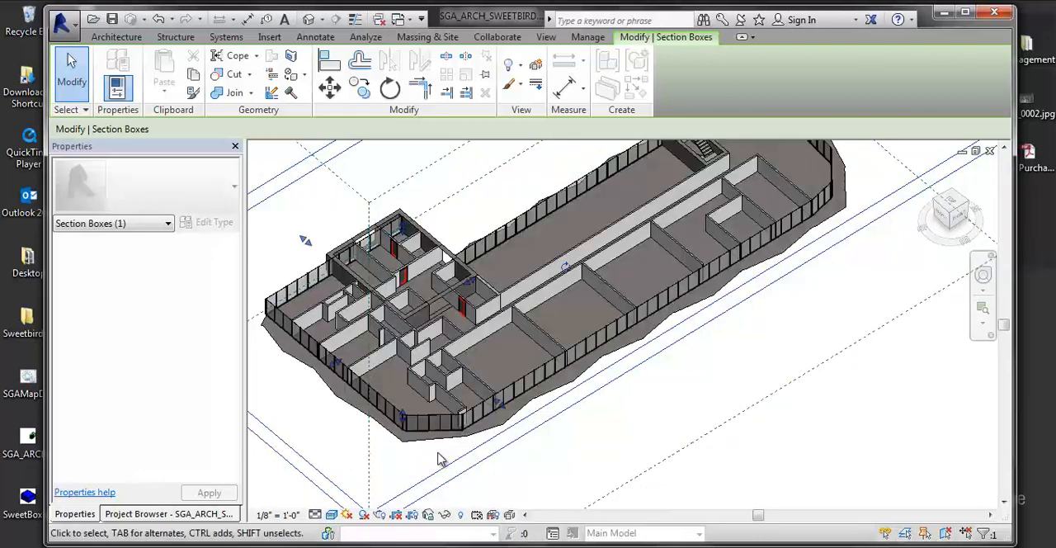
scroll(629, 425, up, 3)
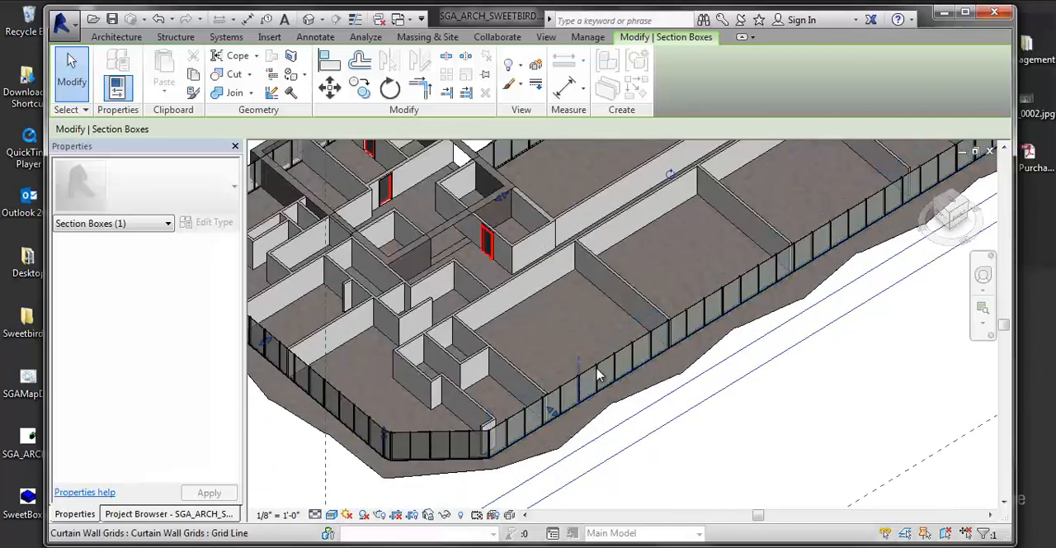
click(331, 514)
click(363, 467)
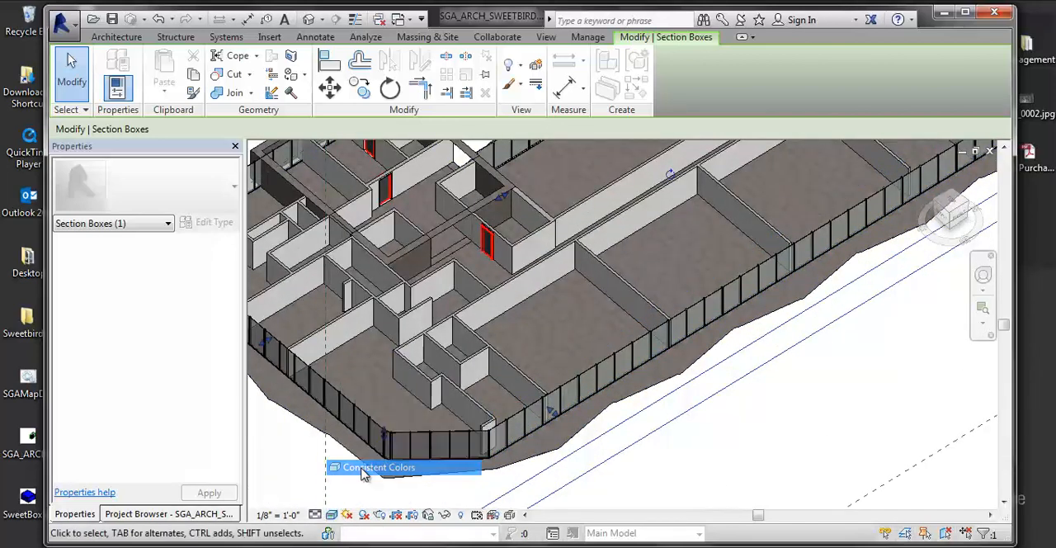
middle_drag(488, 395, 536, 377)
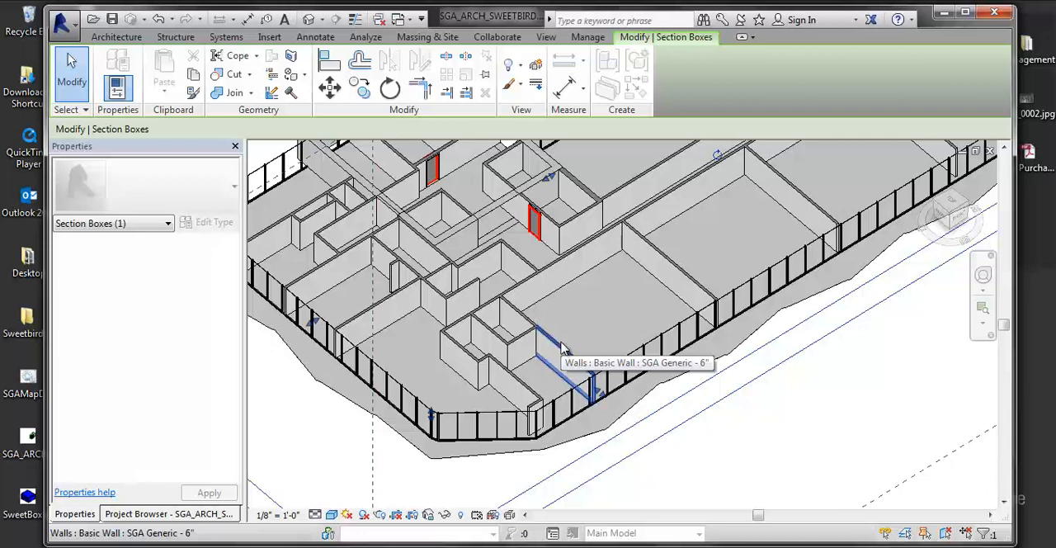
- Turn on shadows in the 3D view and set its visual style to Shaded
click(363, 515)
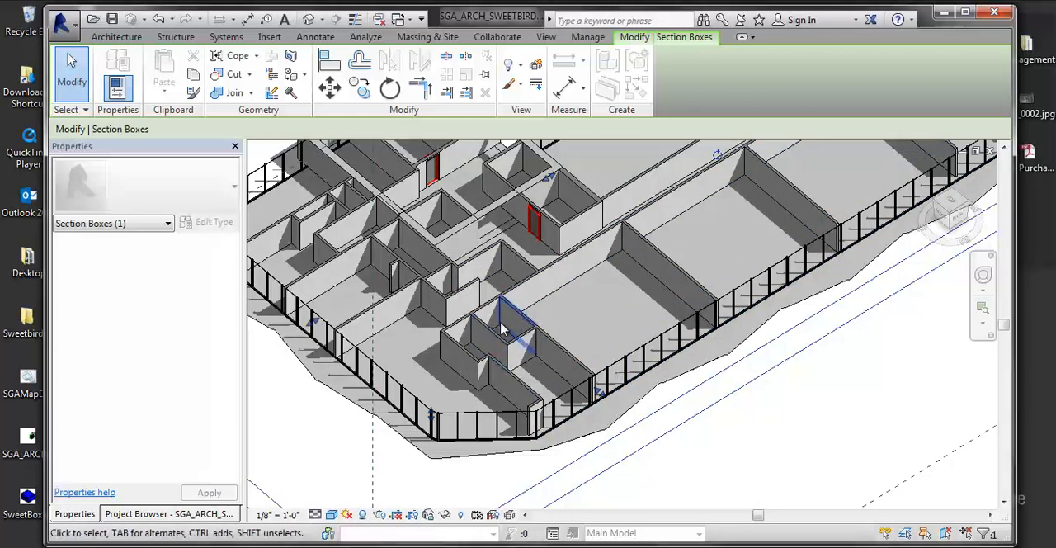
click(333, 515)
click(348, 453)
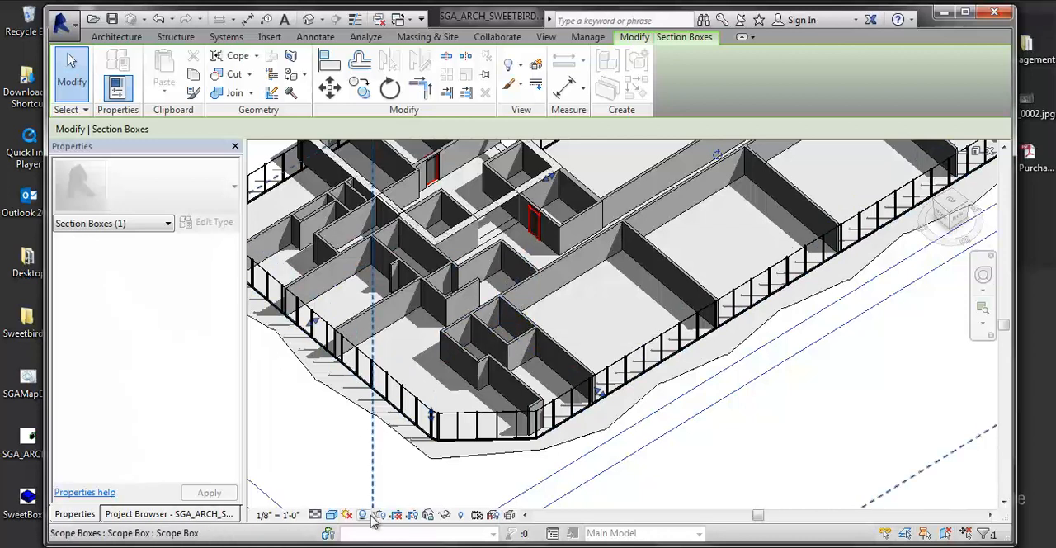
- Apply (S4) 50% GREY silhouettes to the 3D view in the Graphic Display Options
click(333, 515)
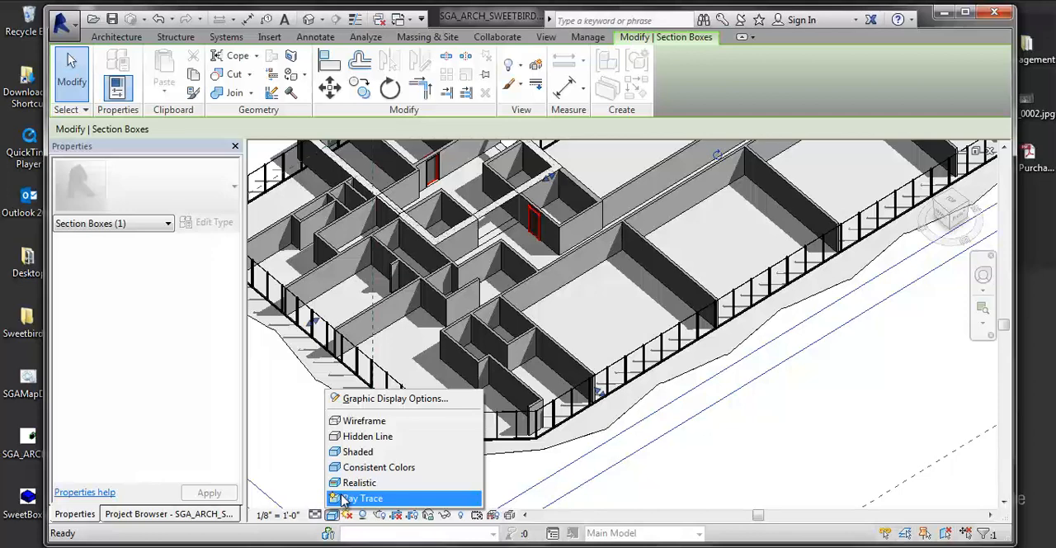
click(410, 401)
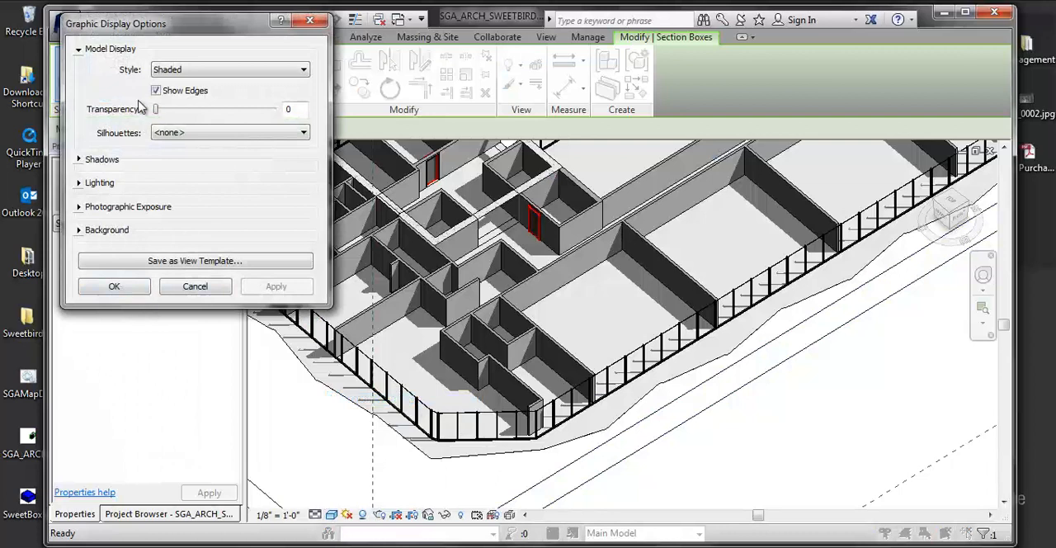
drag(173, 34, 200, 64)
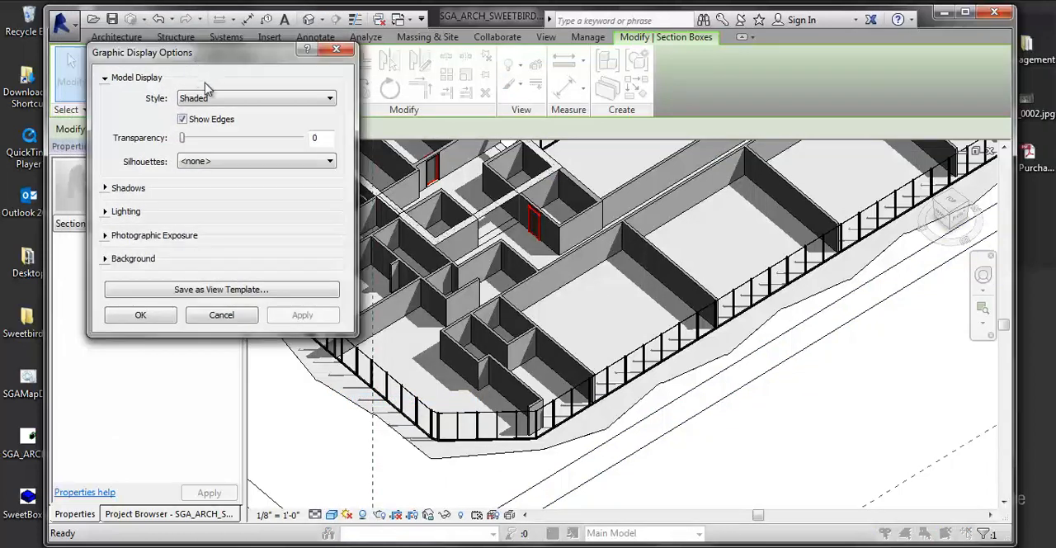
click(217, 164)
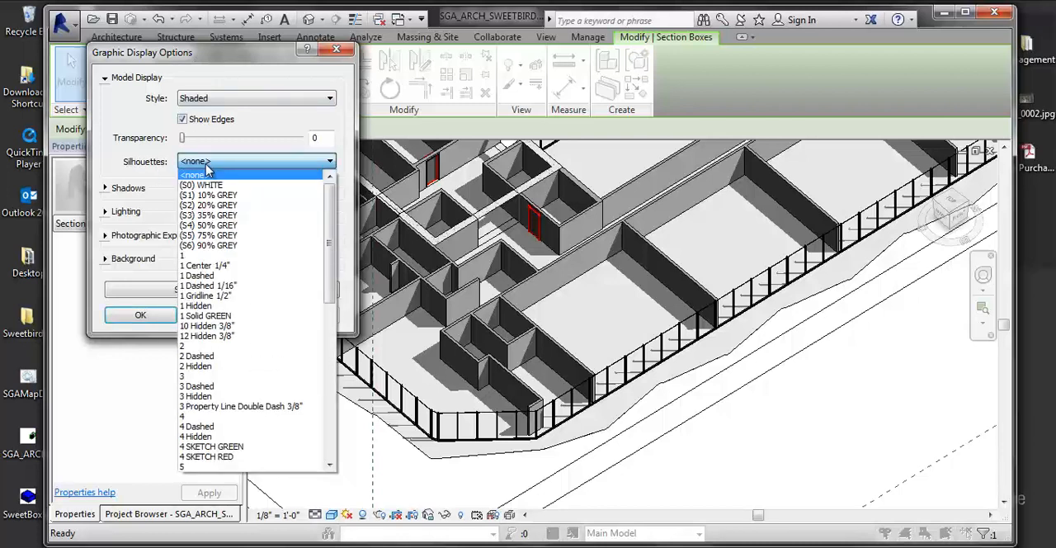
click(208, 225)
click(302, 318)
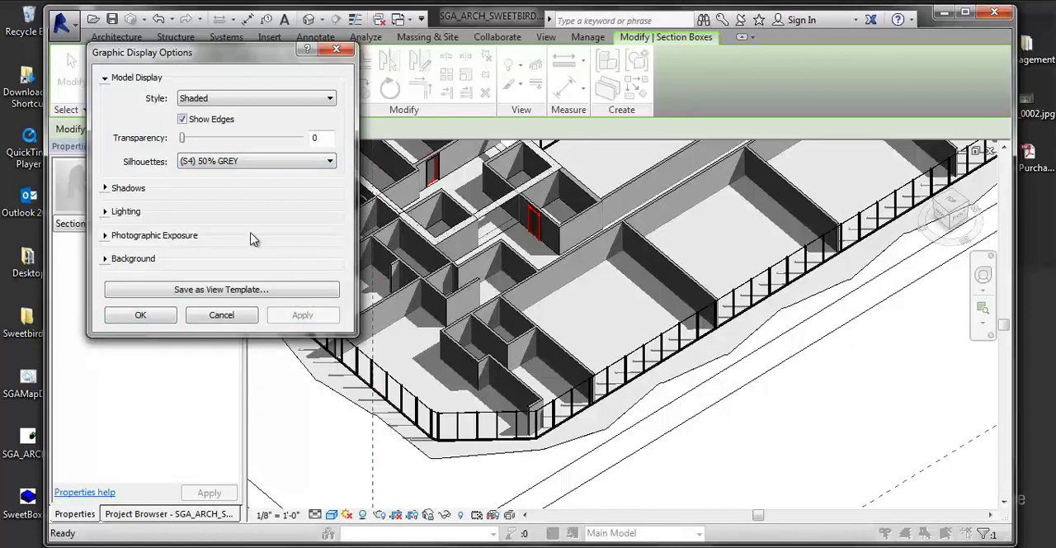
- Set the view's silhouettes to (S6) 90% GREY and apply the change
click(251, 162)
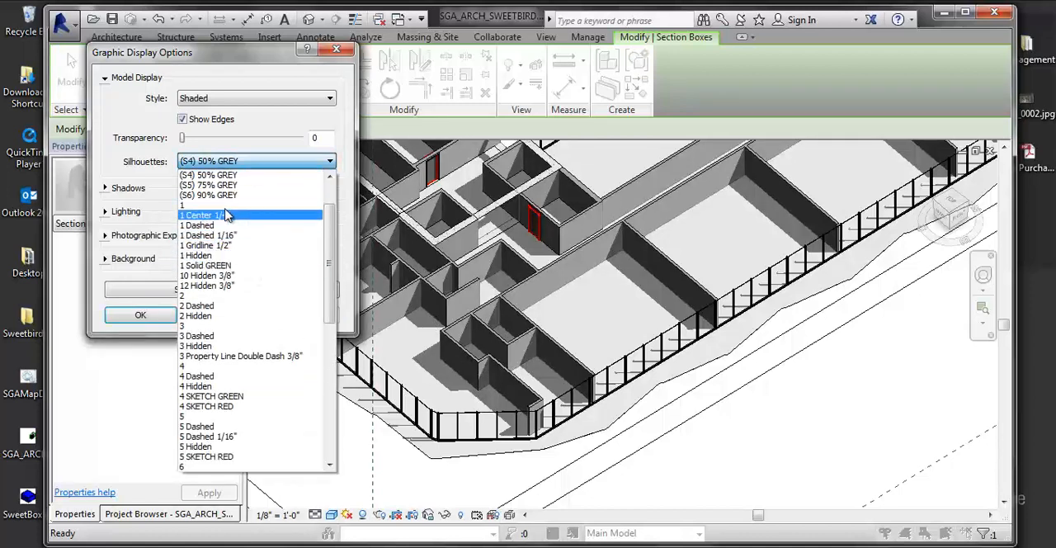
click(224, 196)
click(304, 313)
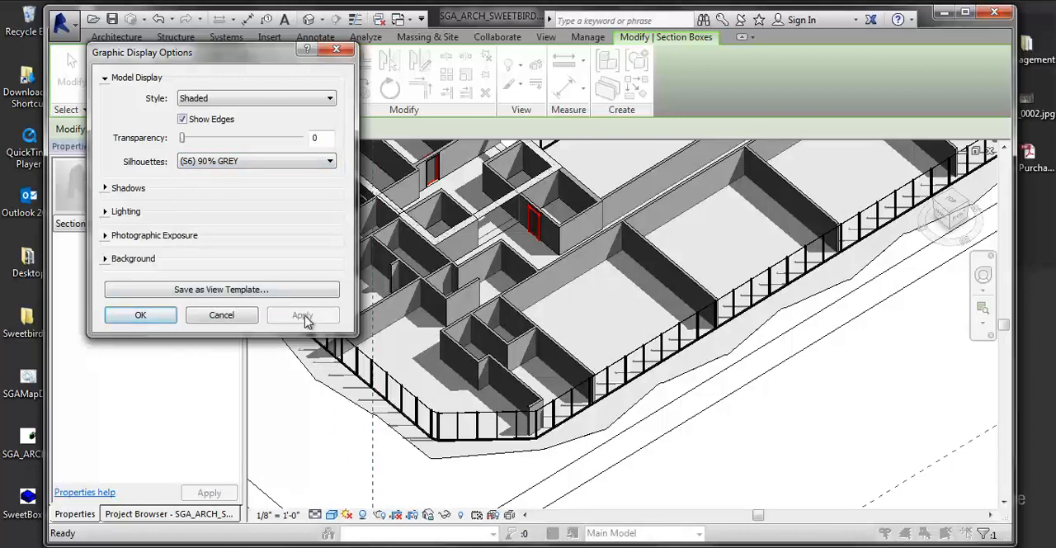
click(212, 163)
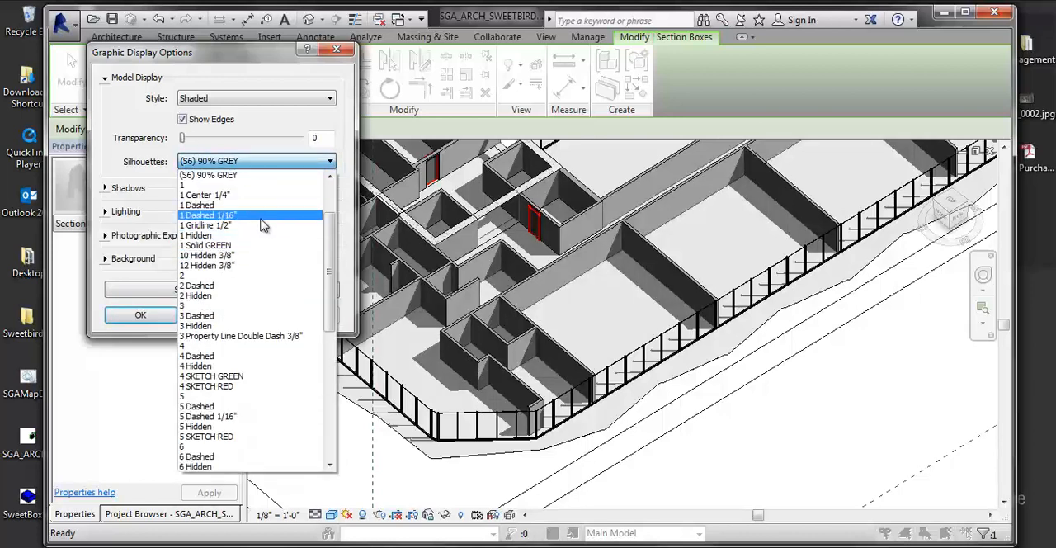
click(132, 188)
- Turn Cast Shadows off and back on, applying each setting to compare the view
click(104, 189)
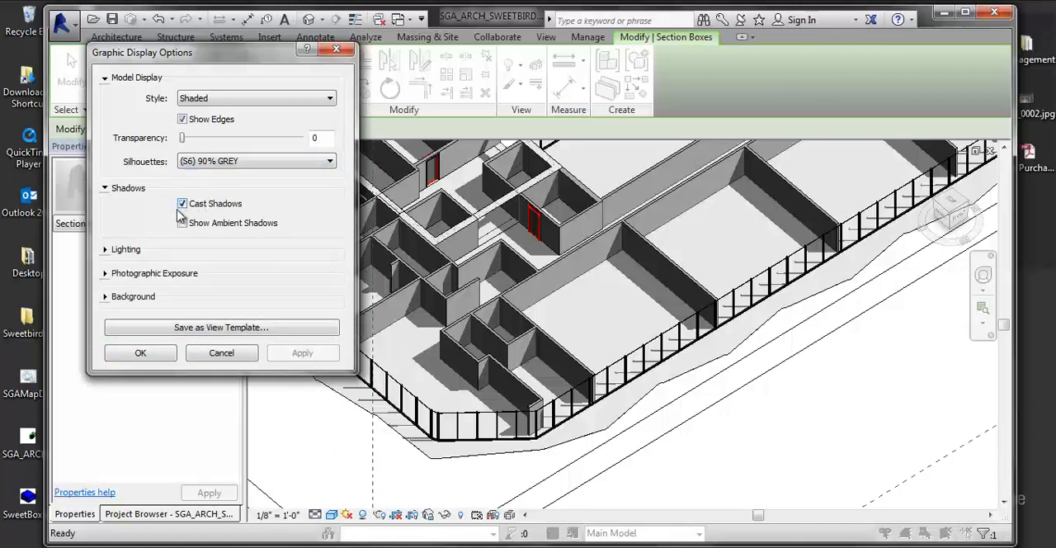
click(183, 204)
click(301, 352)
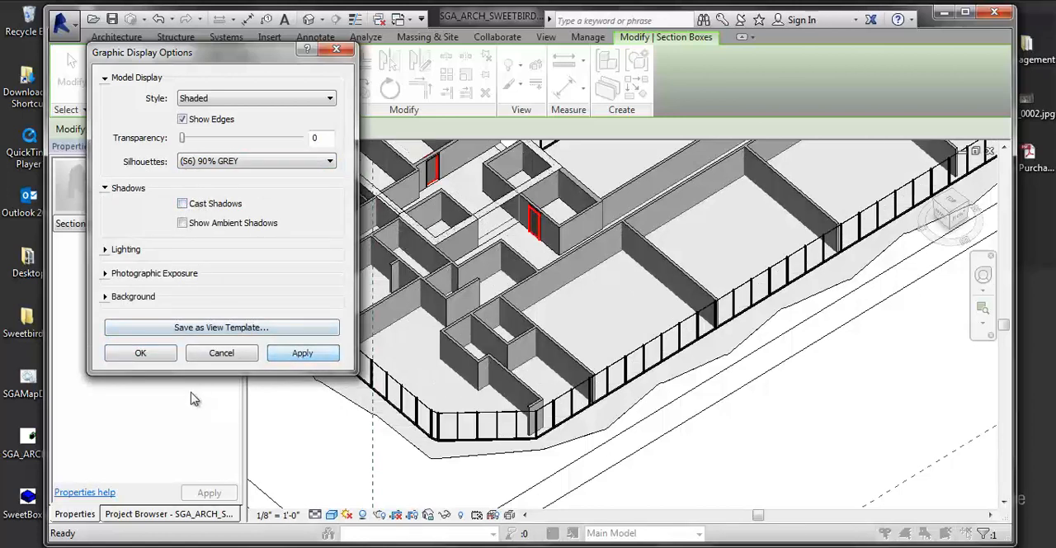
click(182, 203)
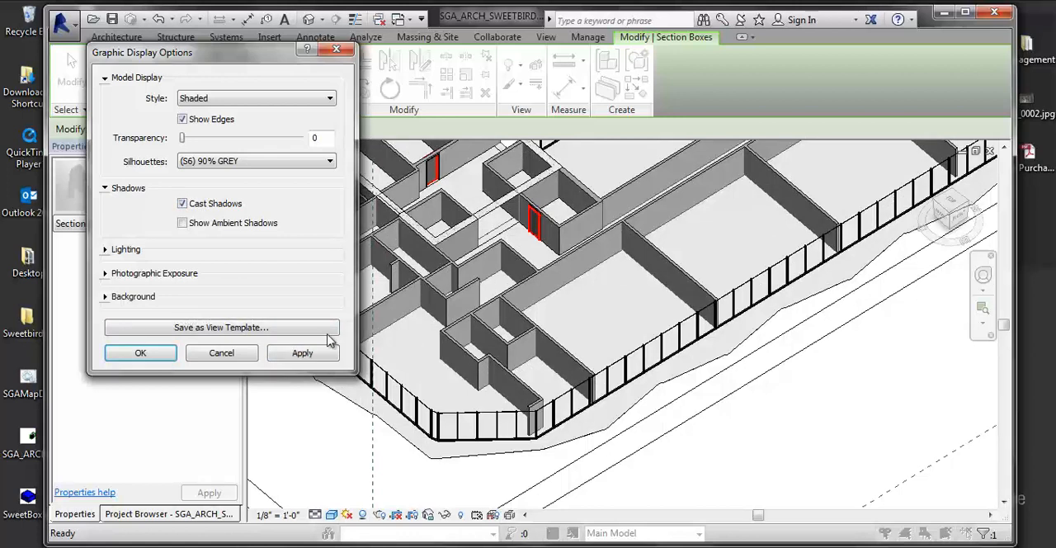
click(302, 353)
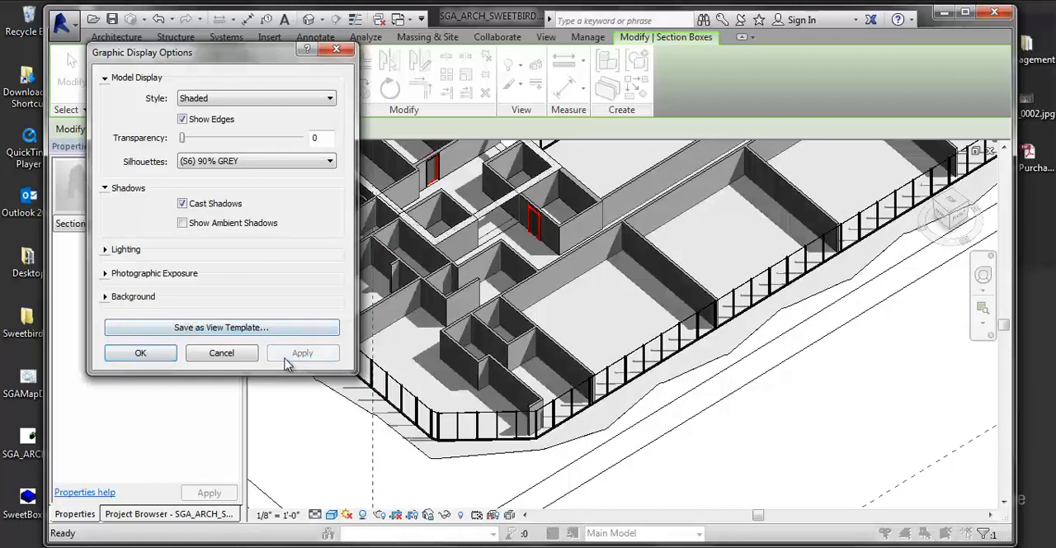
- Enable Show Ambient Shadows for the 3D view and accept the display options
click(182, 224)
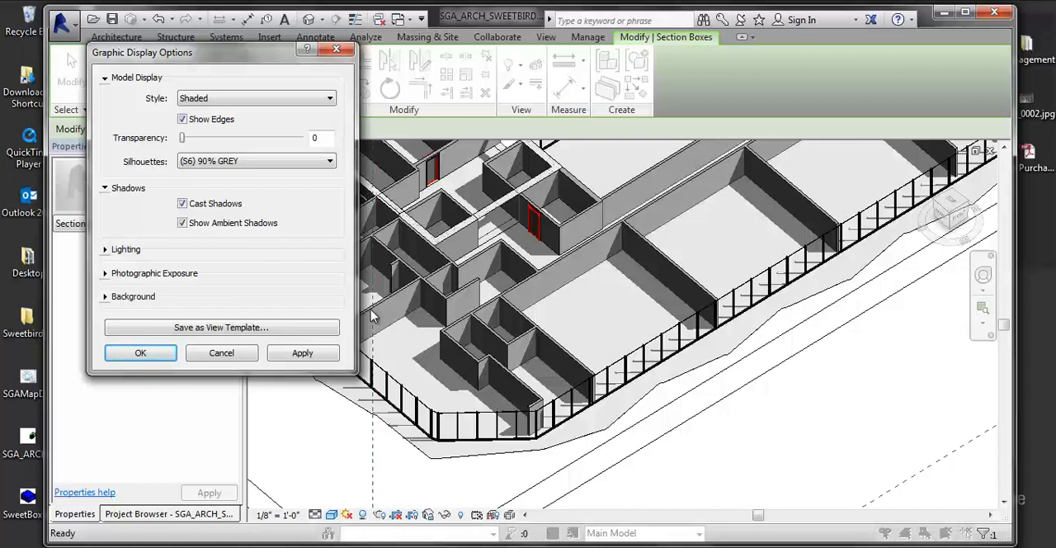
click(302, 355)
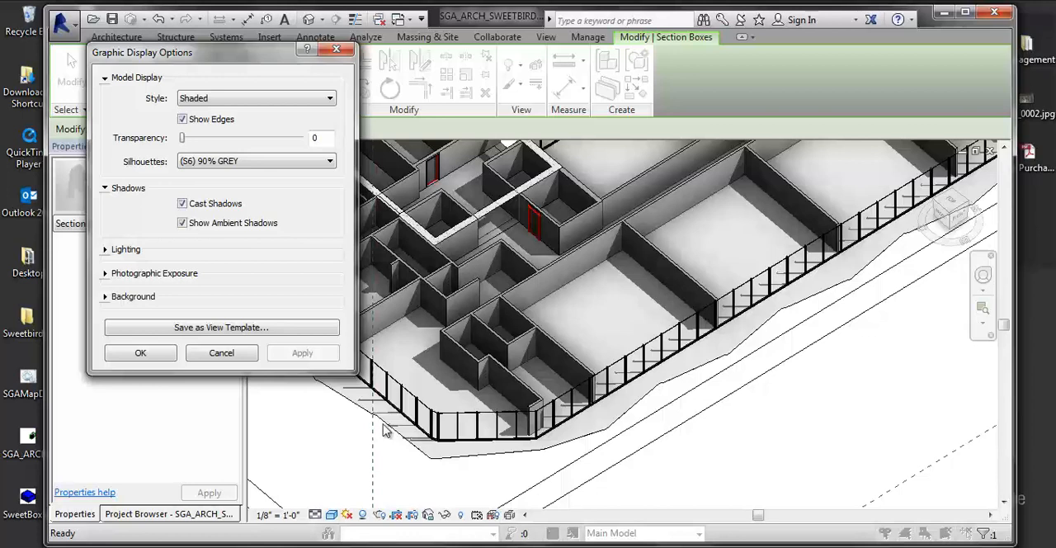
click(165, 357)
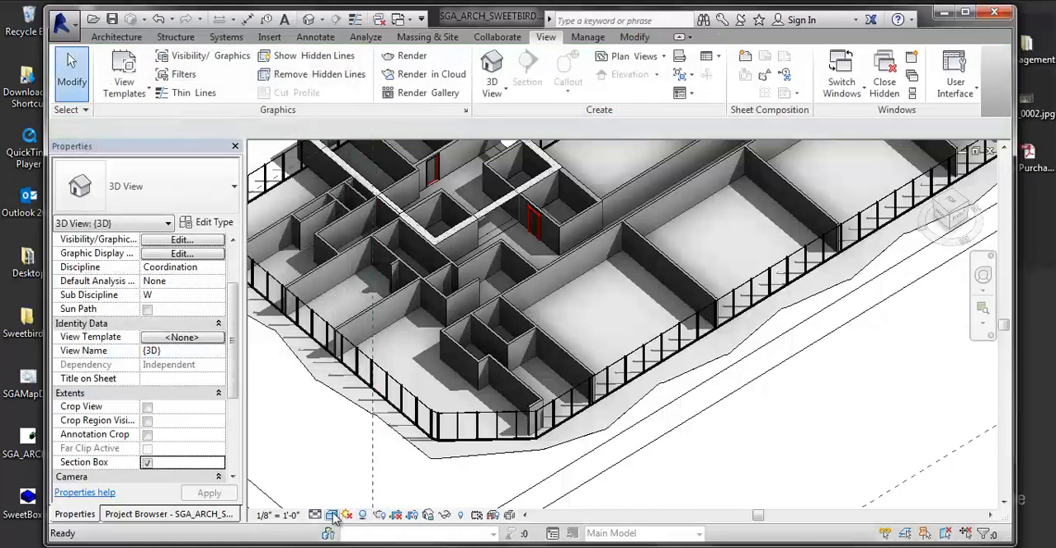
- Set the 3D view's visual style to Hidden Line and check its Graphic Display Options without changing them
click(331, 514)
click(356, 440)
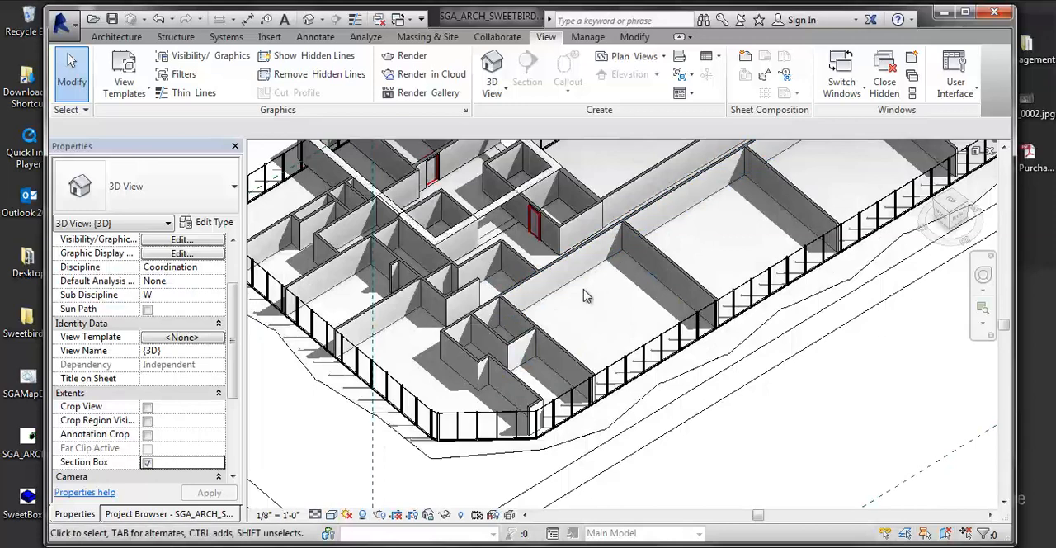
click(332, 514)
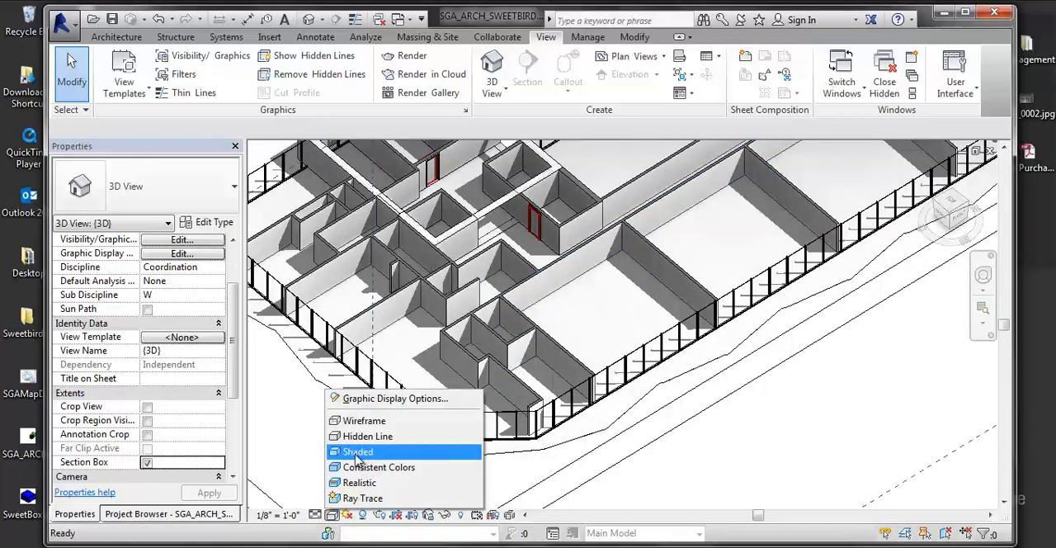
click(362, 403)
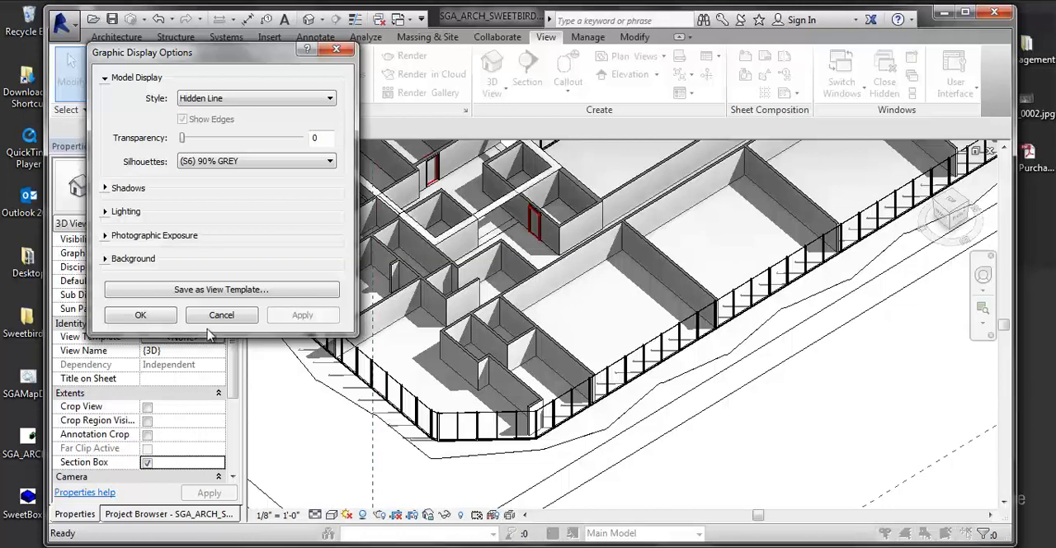
click(219, 314)
- Bring up the Project Browser and look through its list of floor plans and 3D views
click(136, 514)
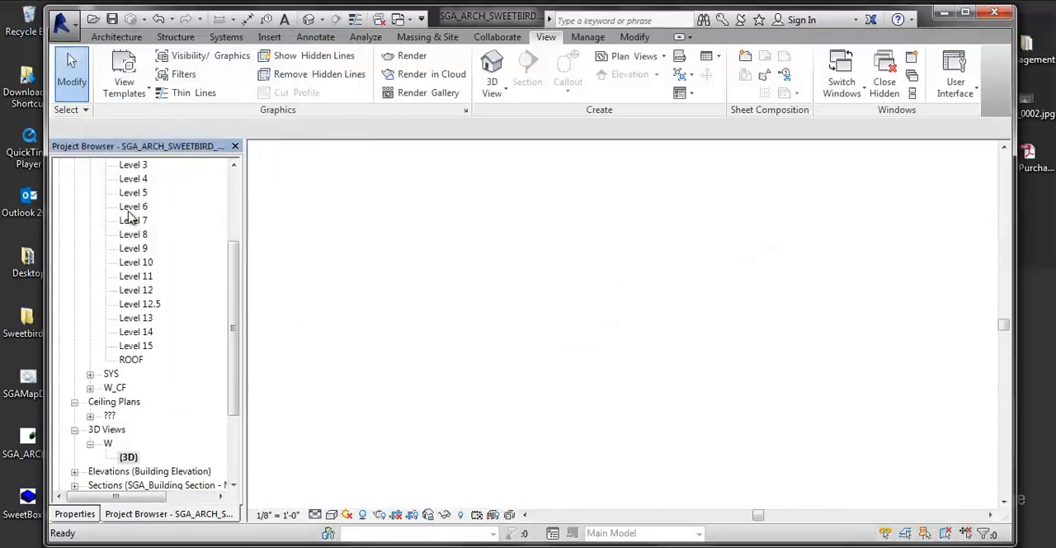
scroll(134, 247, up, 2)
scroll(135, 263, down, 2)
scroll(134, 263, down, 2)
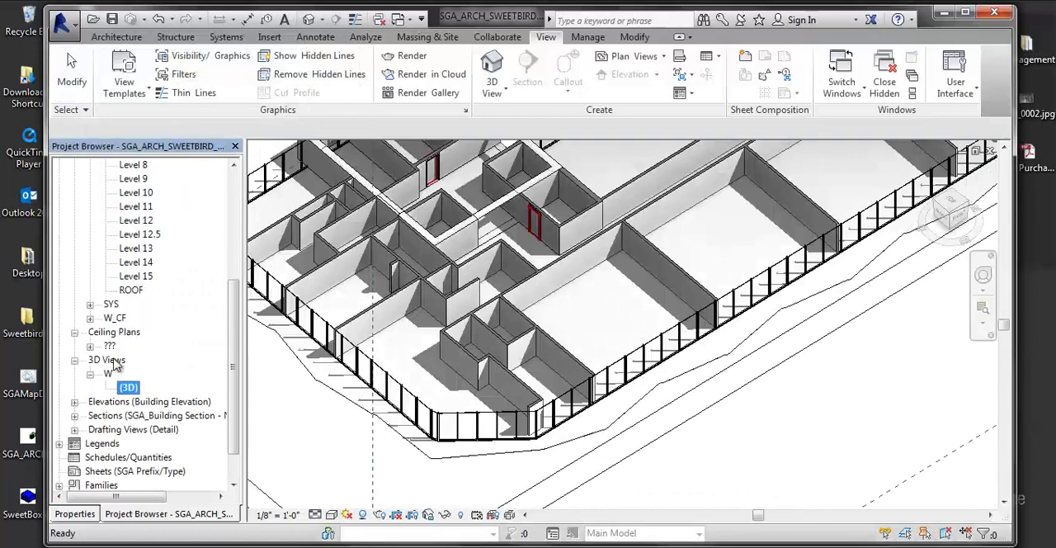
click(369, 406)
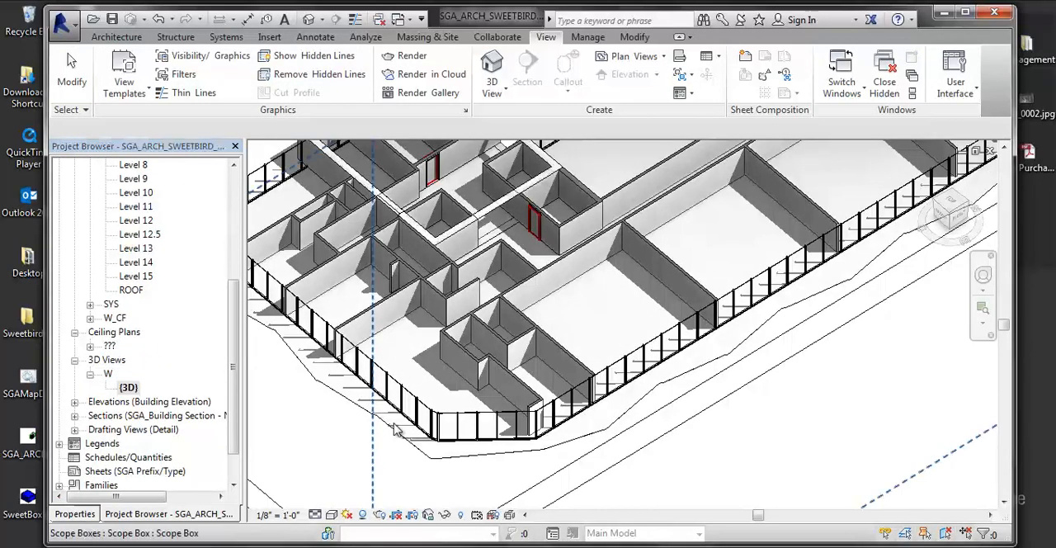
middle_drag(446, 381, 453, 437)
scroll(461, 418, down, 2)
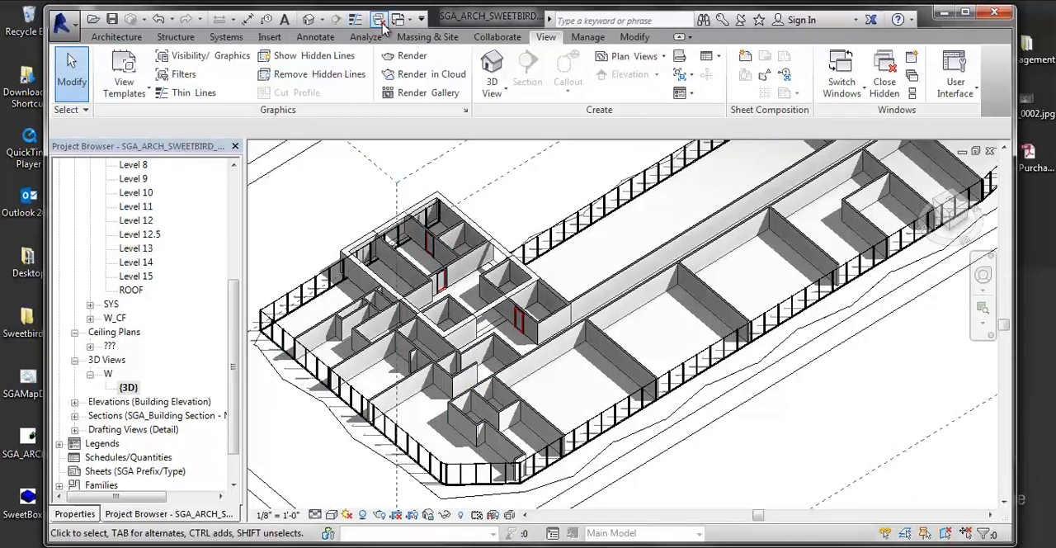
- Check the list of open views and close all hidden windows, keeping only the 3D view open
click(408, 20)
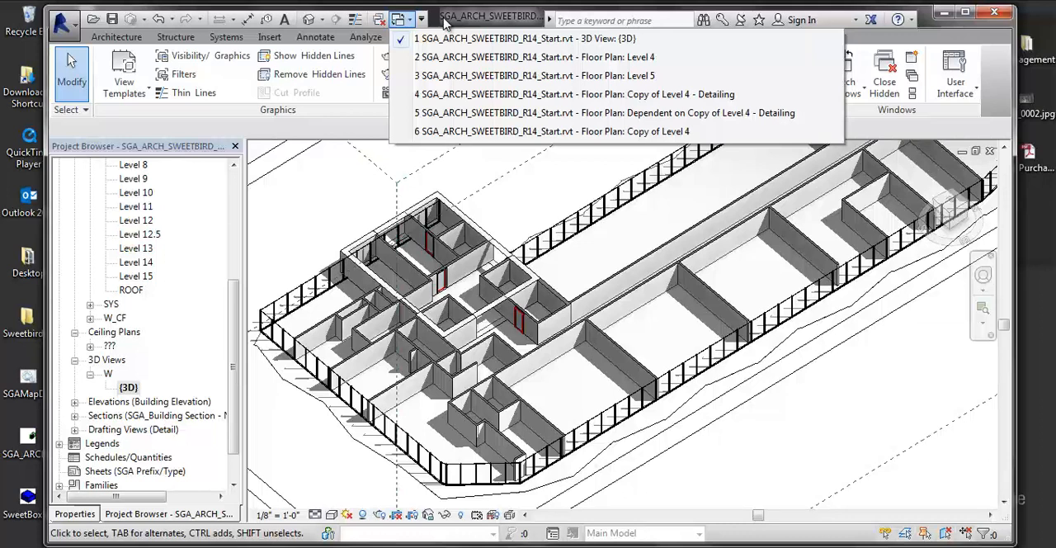
click(516, 31)
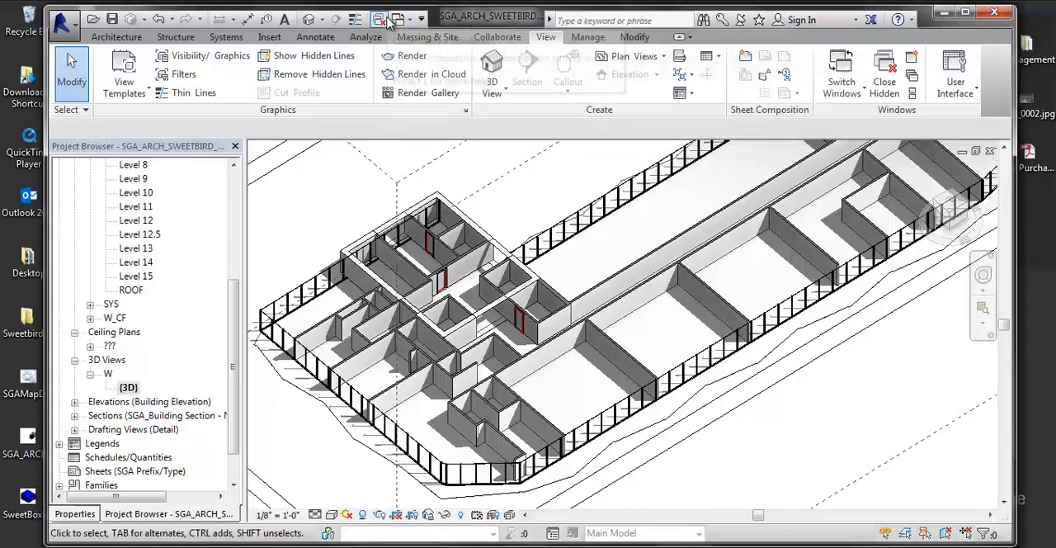
click(384, 22)
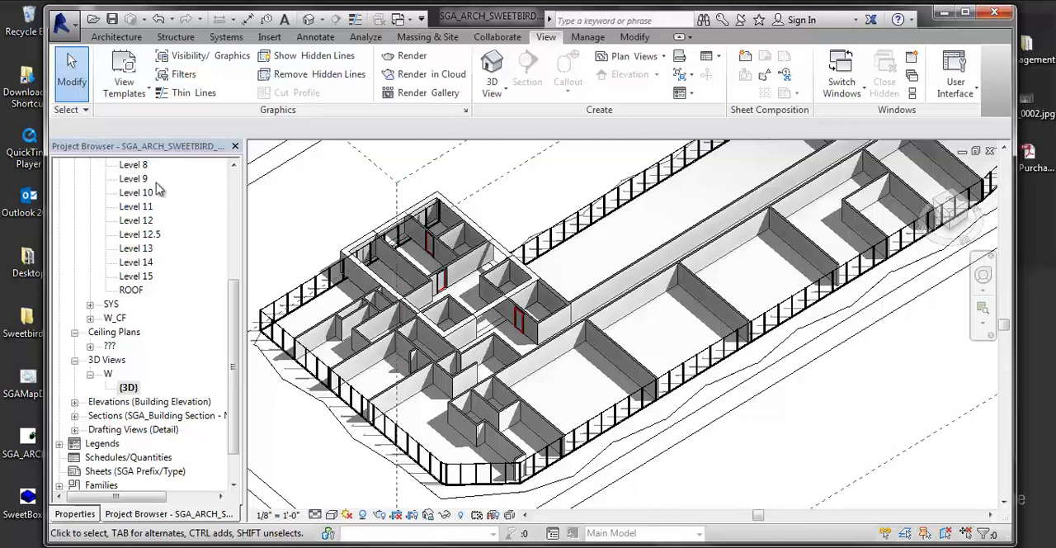
scroll(234, 369, down, 1)
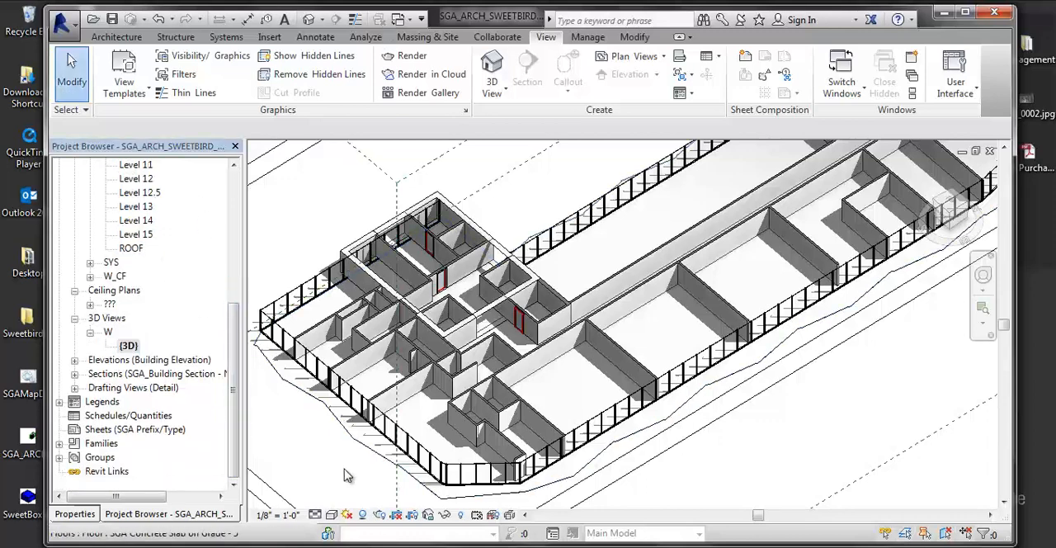
- Reopen the 3D view's Graphic Display Options, save the project at the reminder, and dismiss the display options
click(332, 515)
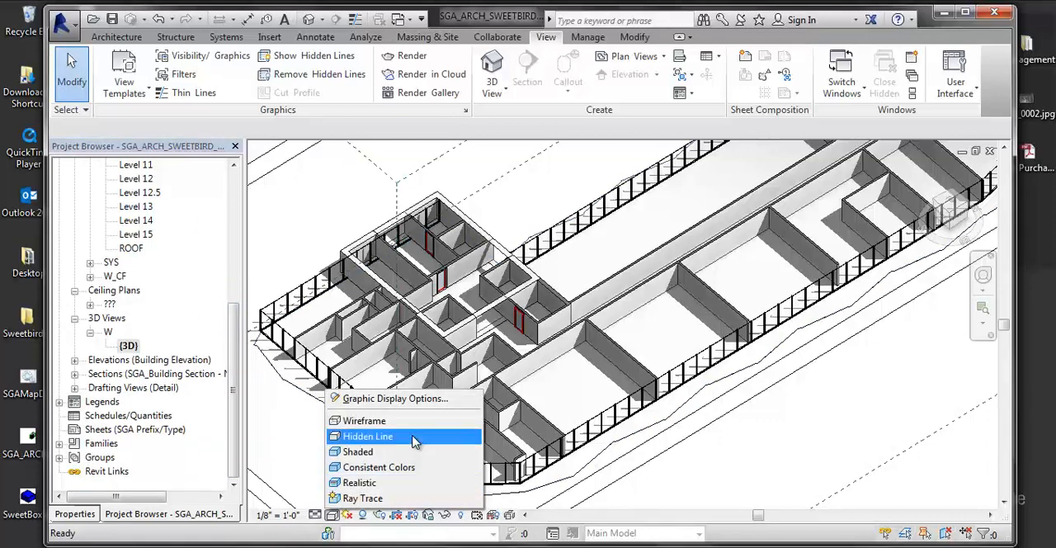
click(384, 398)
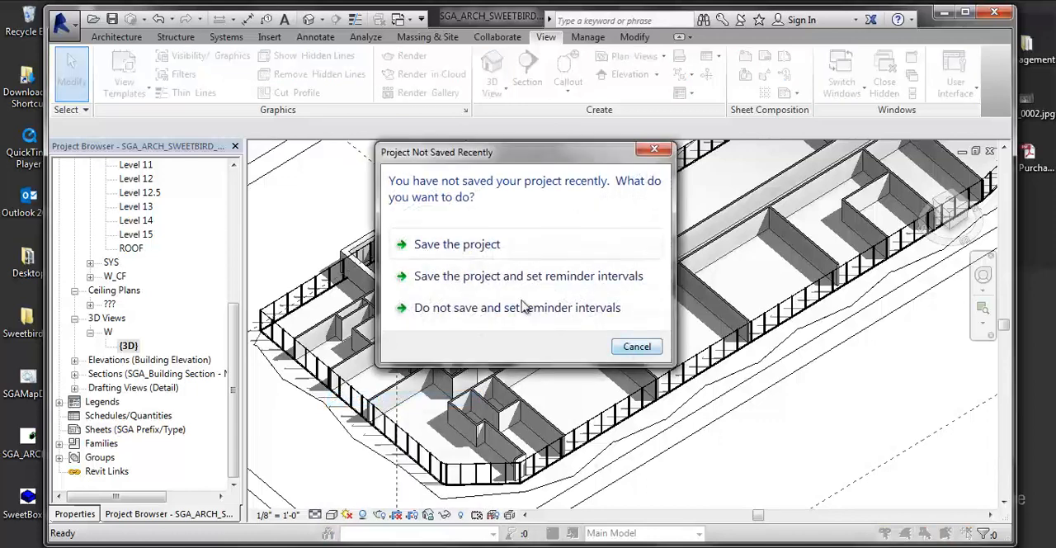
click(450, 245)
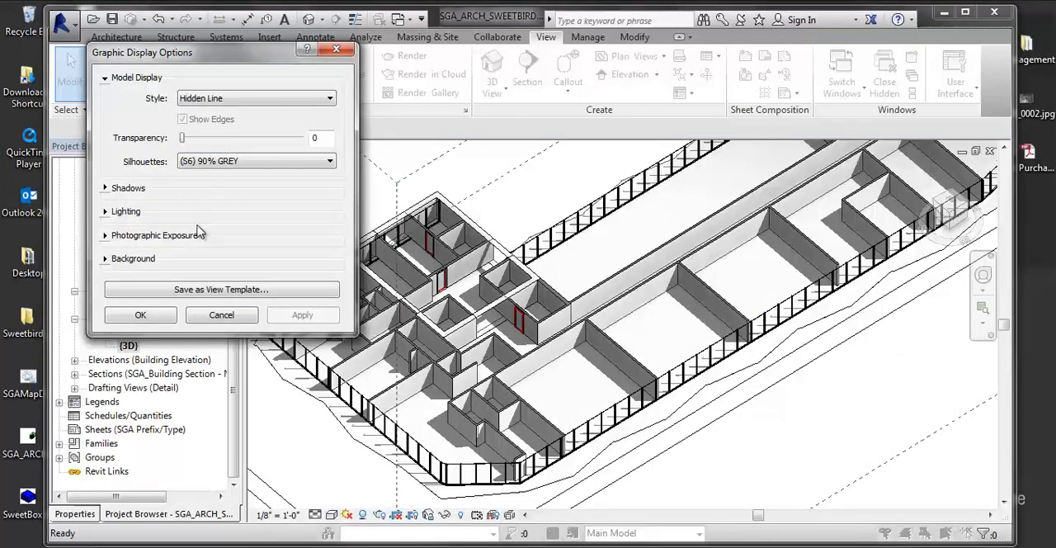
click(223, 317)
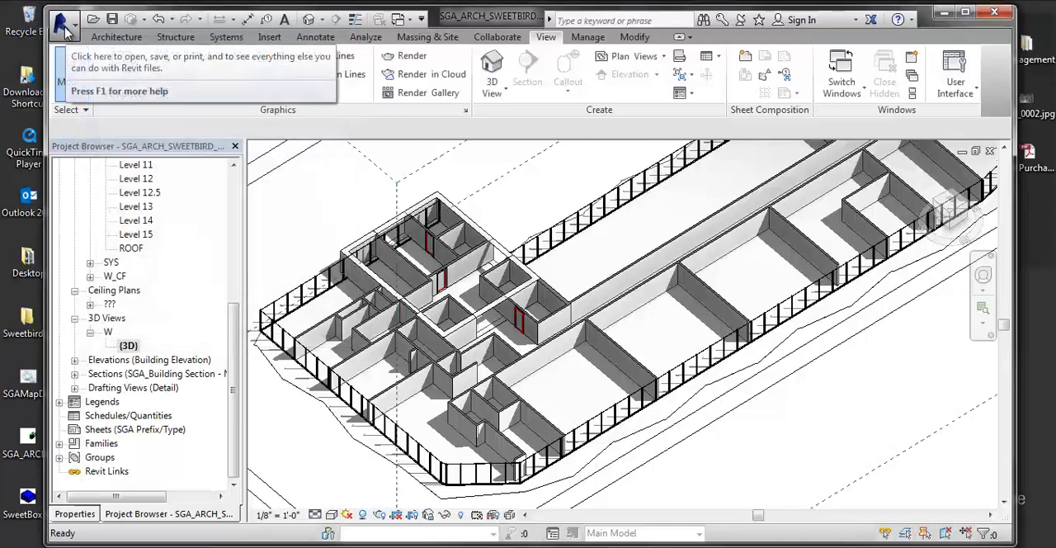
- Open the keyboard shortcut customization in the User Interface options and search the commands for "Close"
click(65, 26)
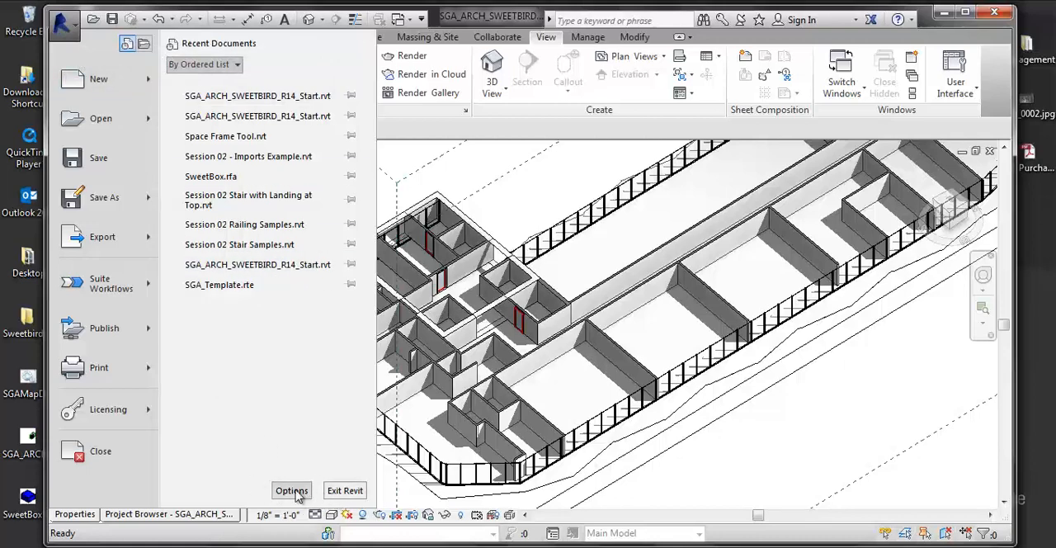
click(291, 490)
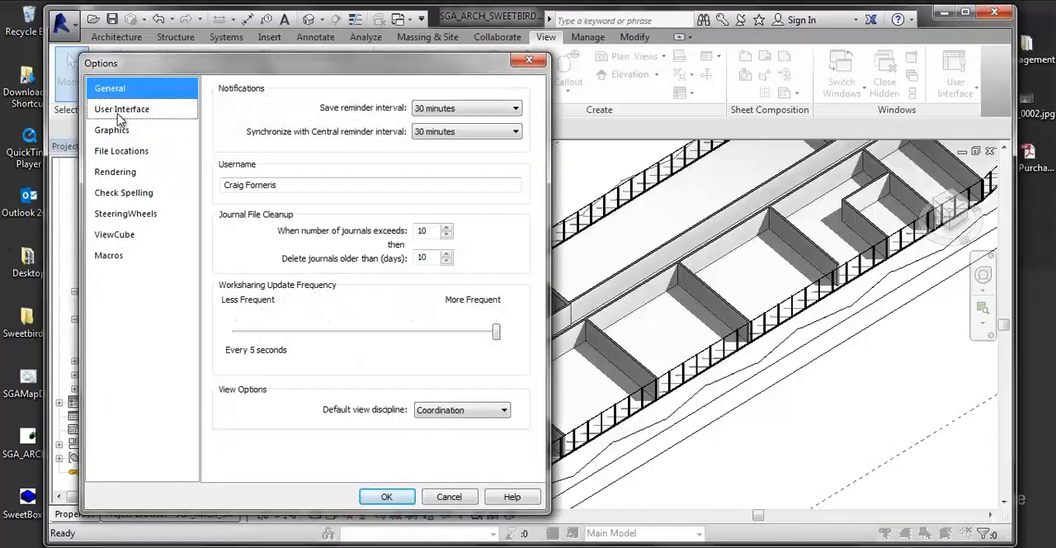
click(119, 112)
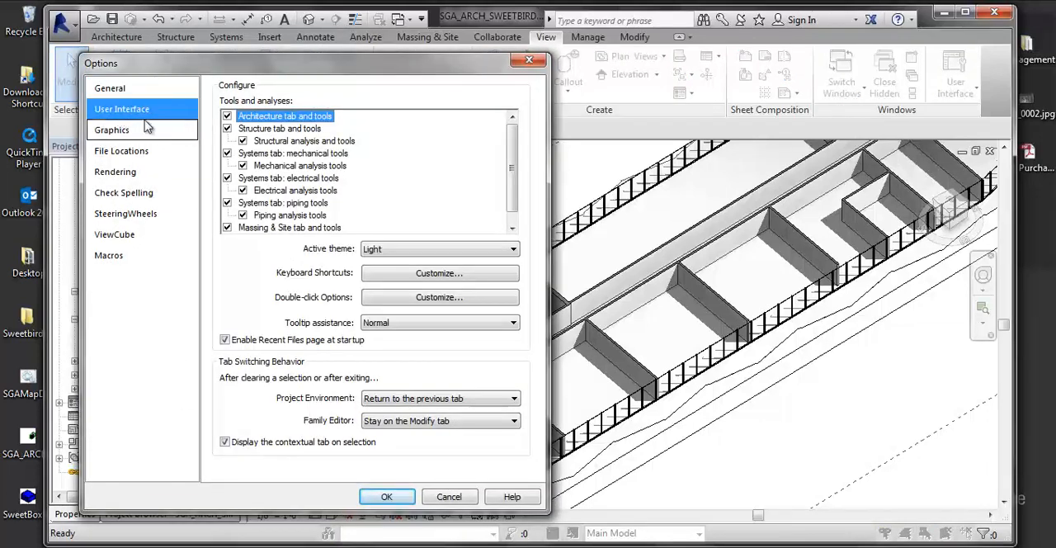
click(394, 279)
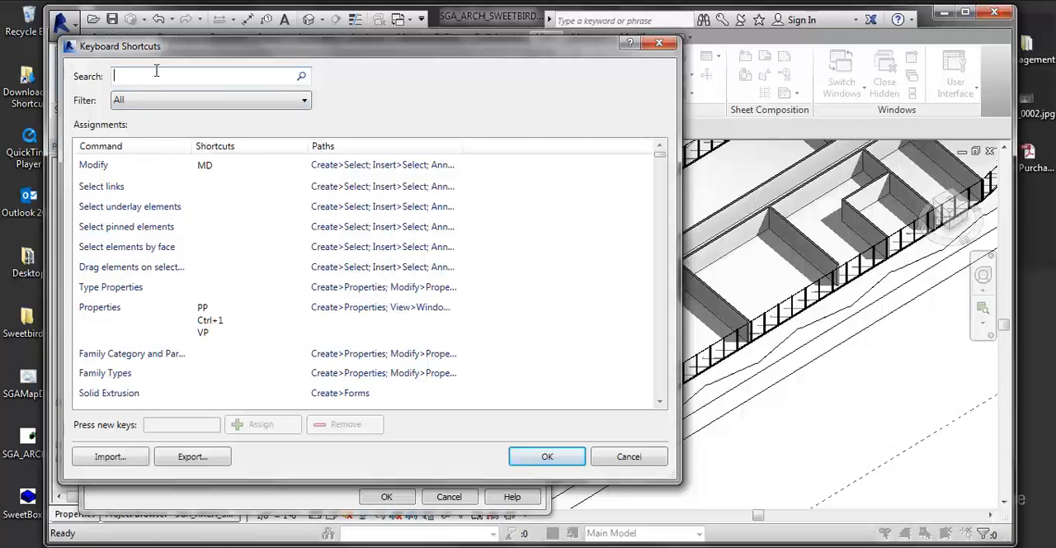
text(GRoup)
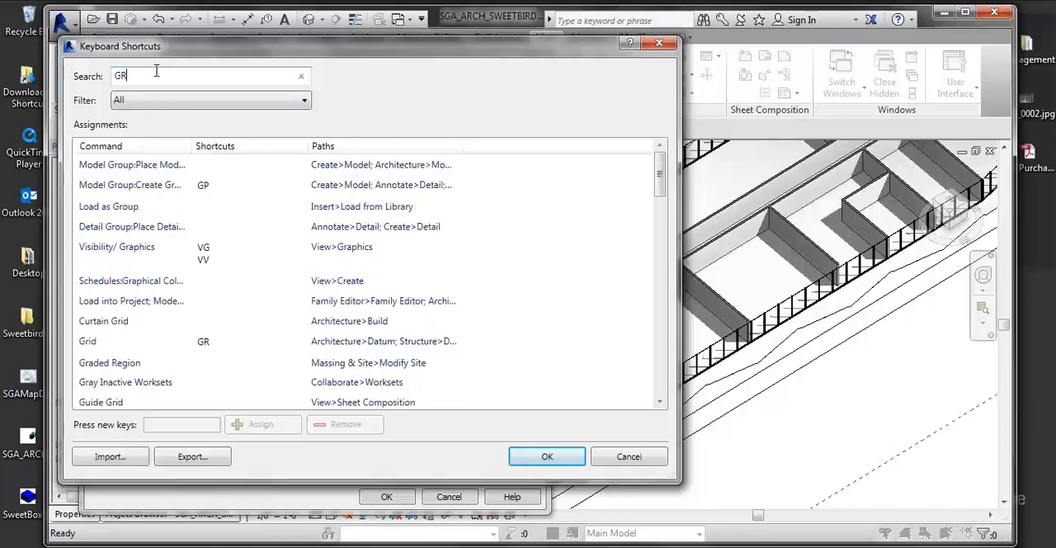
key(BackSpace)
key(BackSpace)
key(BackSpace)
key(BackSpace)
key(BackSpace)
text(Close)
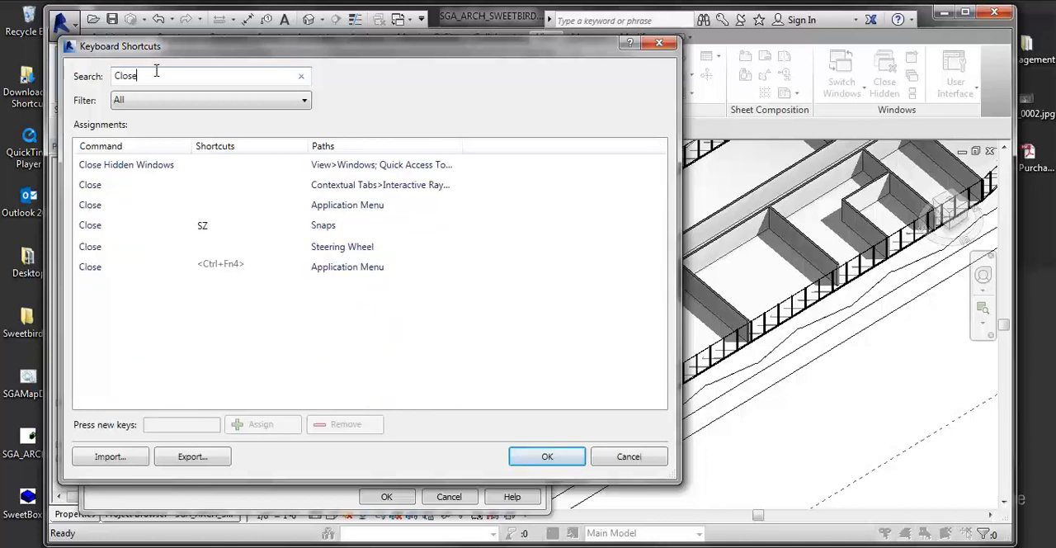
- Assign the keyboard shortcut CW to the Close Hidden Windows command
click(160, 167)
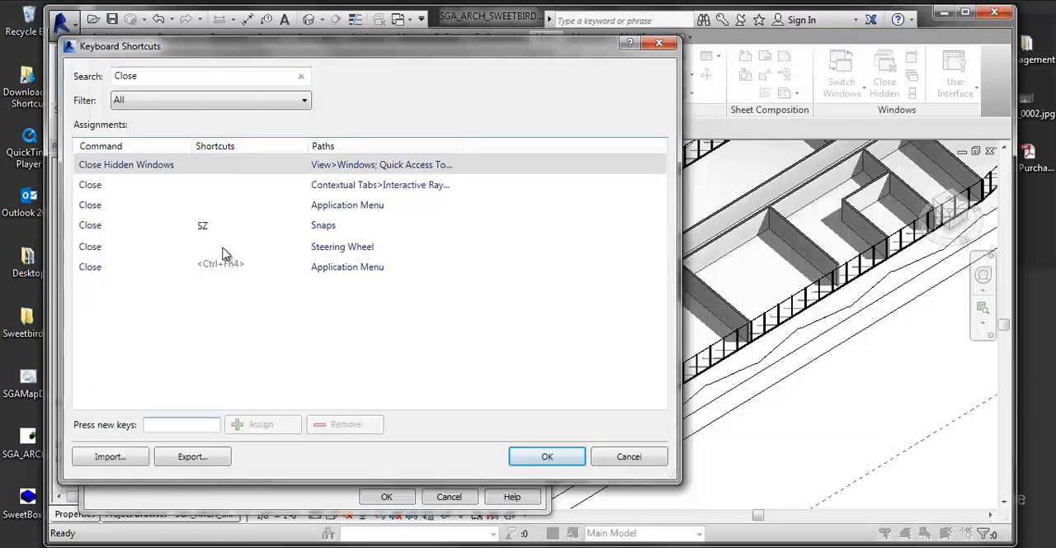
key(shift+c)
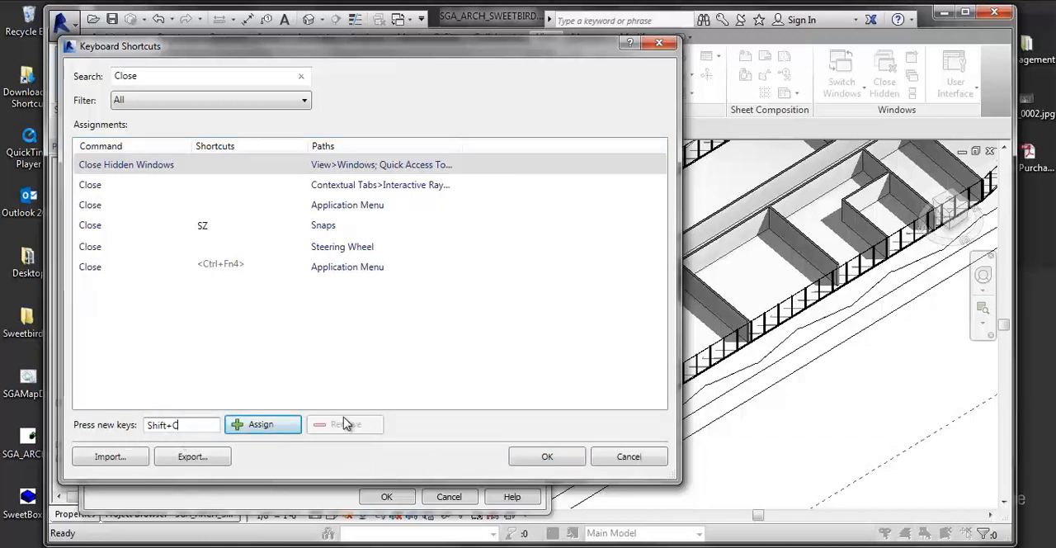
key(BackSpace)
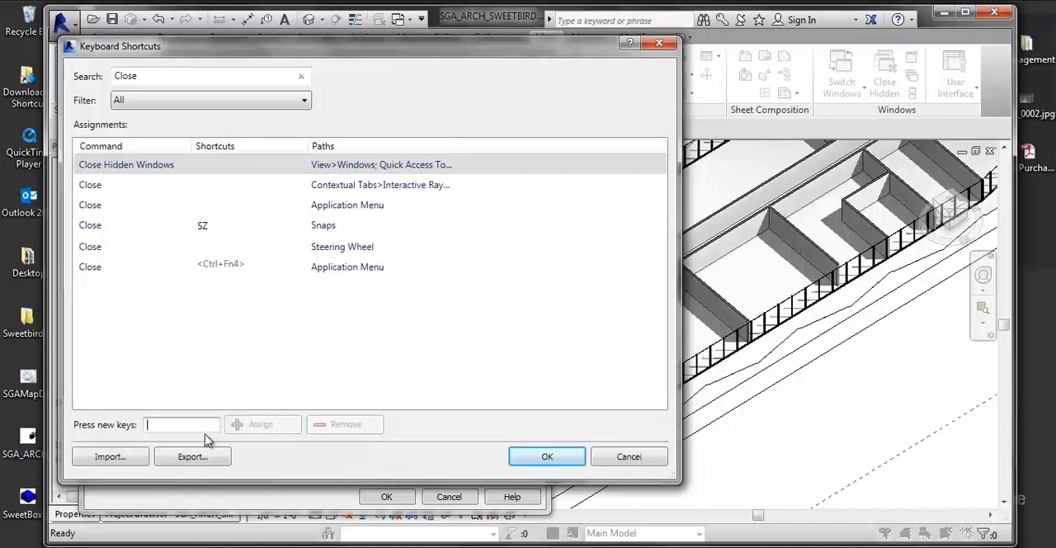
text(CW)
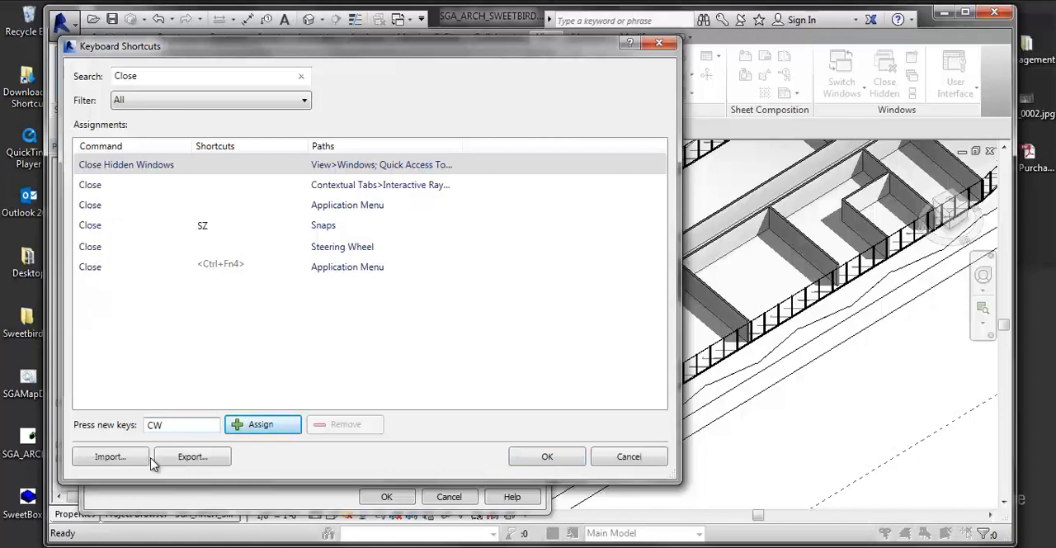
click(292, 427)
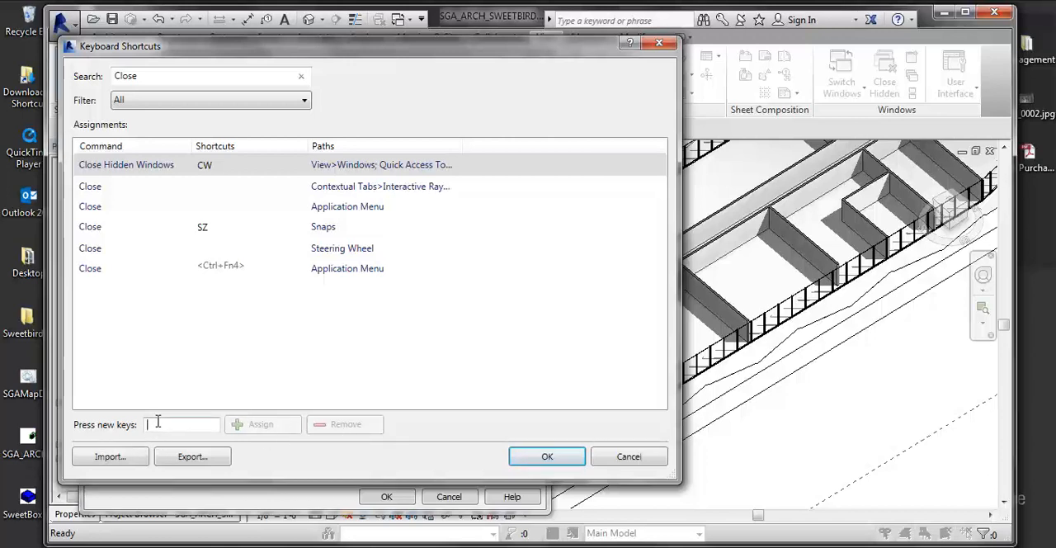
- Re-enter CW as the new key combination, select the Close Hidden Windows shortcut, and accept the keyboard shortcuts and program options
click(219, 424)
text(CW)
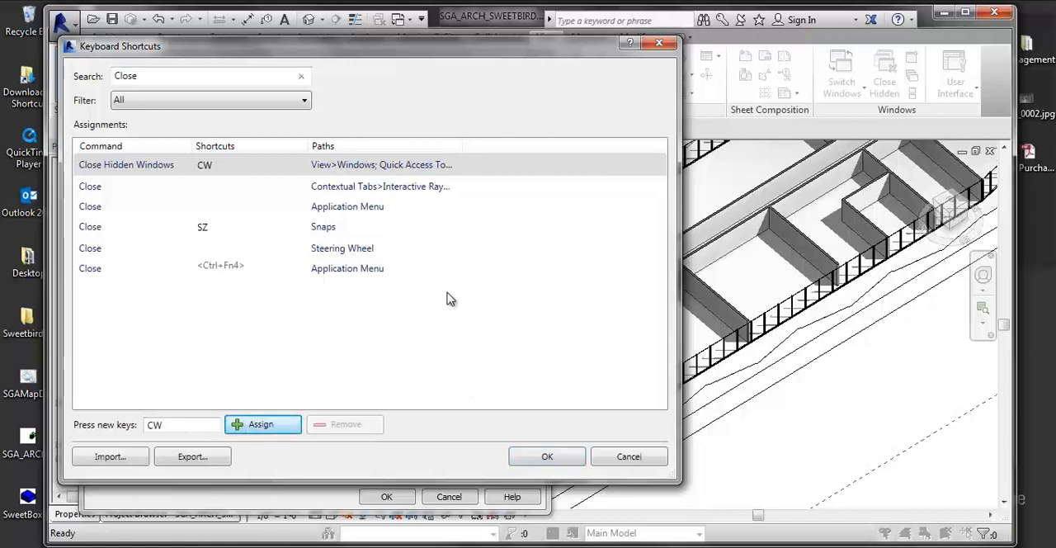
click(239, 167)
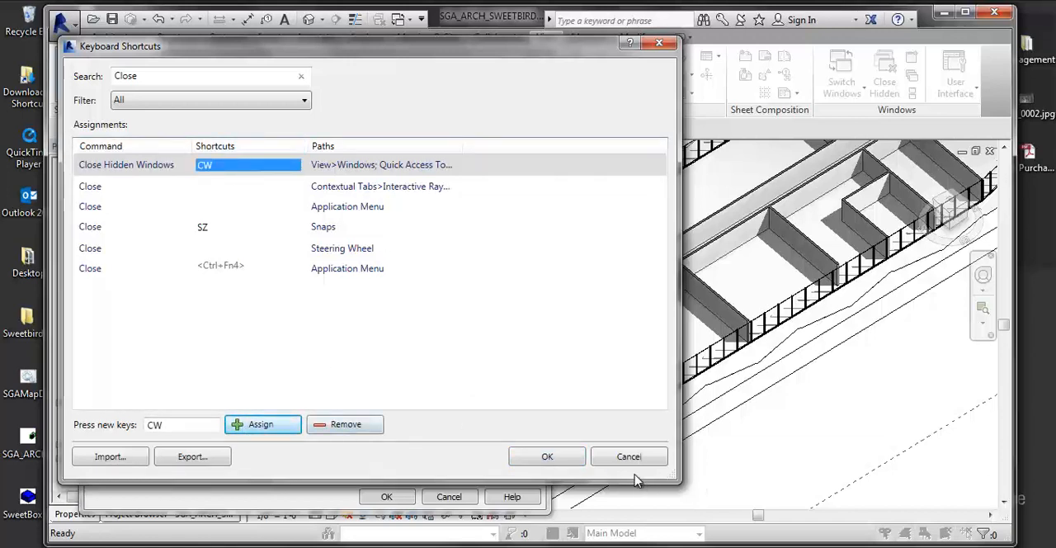
click(547, 458)
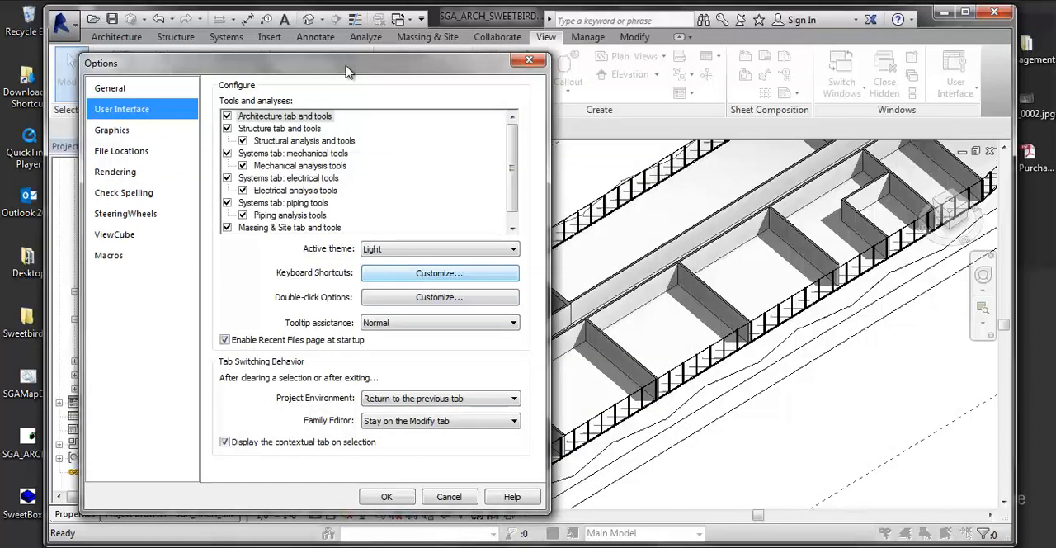
mouse_move(346, 67)
mouse_down()
mouse_move(462, 64)
mouse_move(361, 62)
mouse_up()
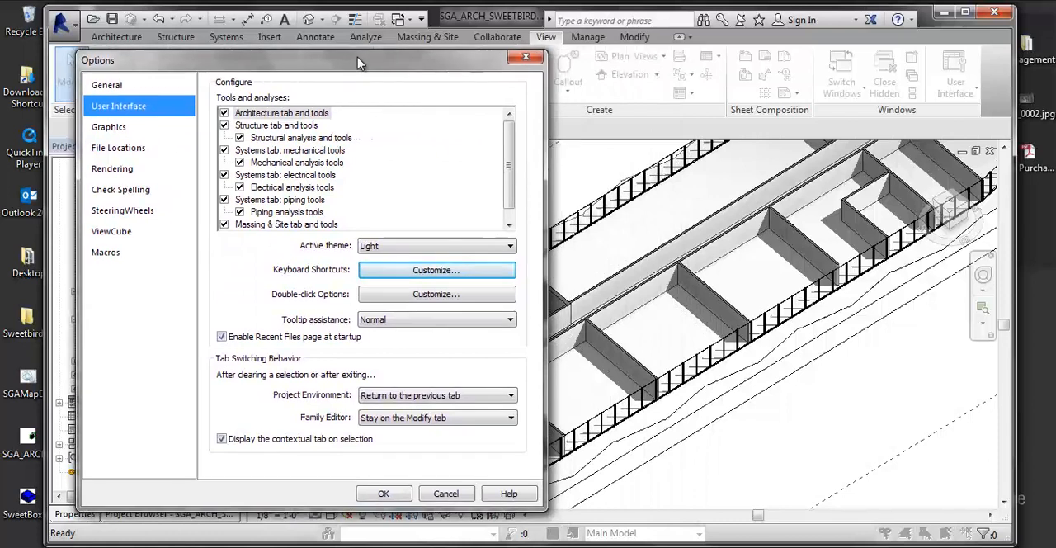
click(380, 494)
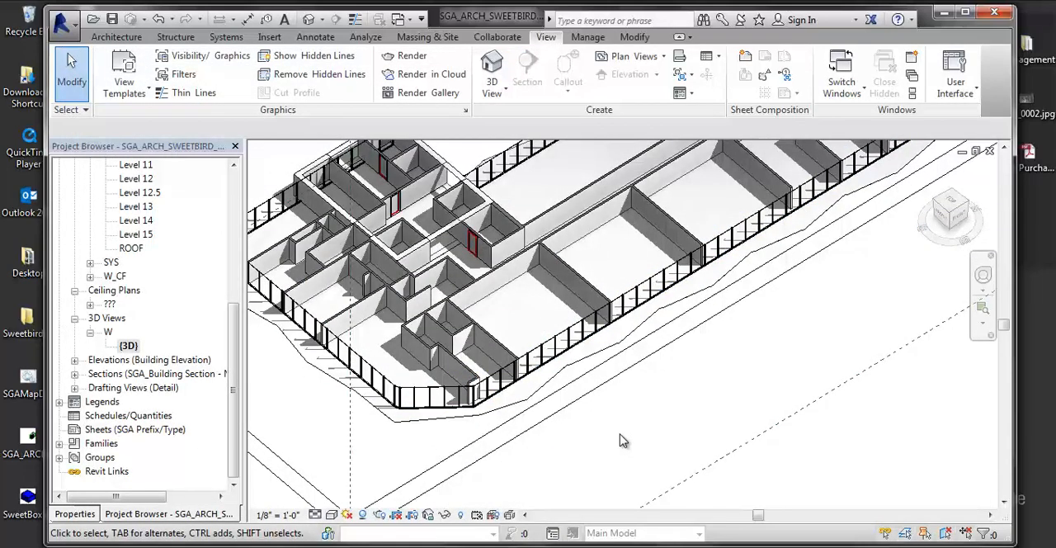
- In the 3D view's Graphic Display Options, set the ambient light to 50 and shadows to 12, and apply the lighting
click(331, 514)
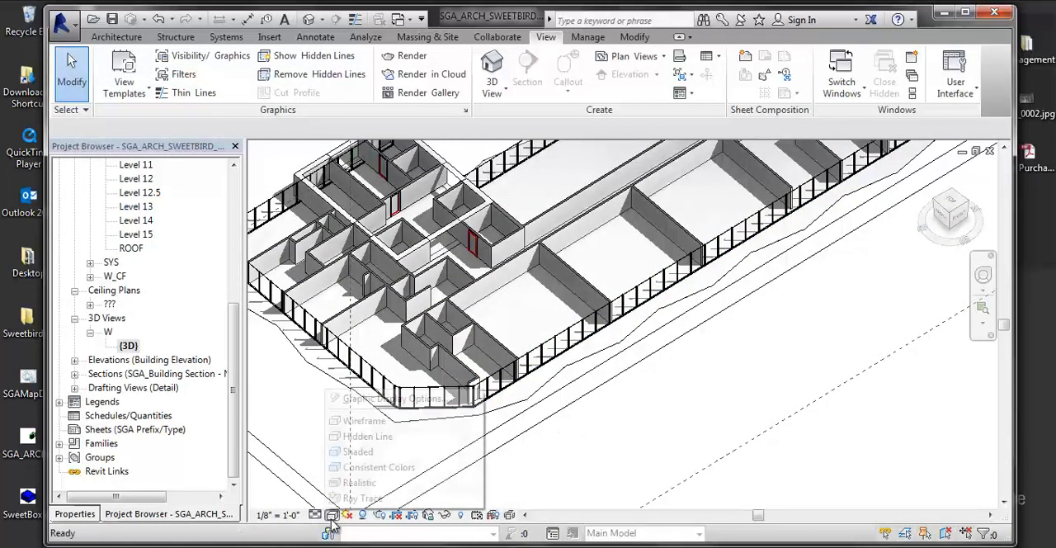
click(387, 393)
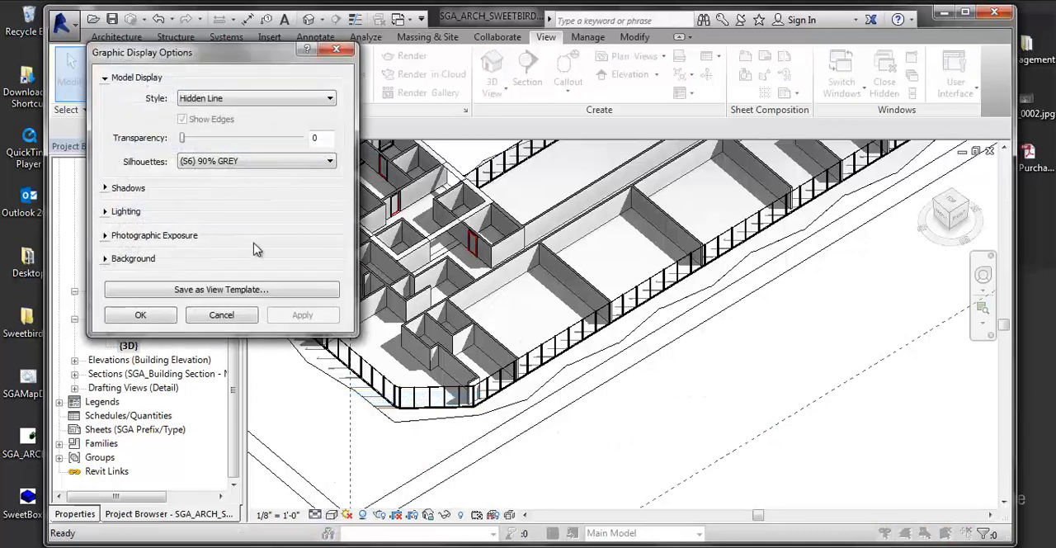
click(106, 188)
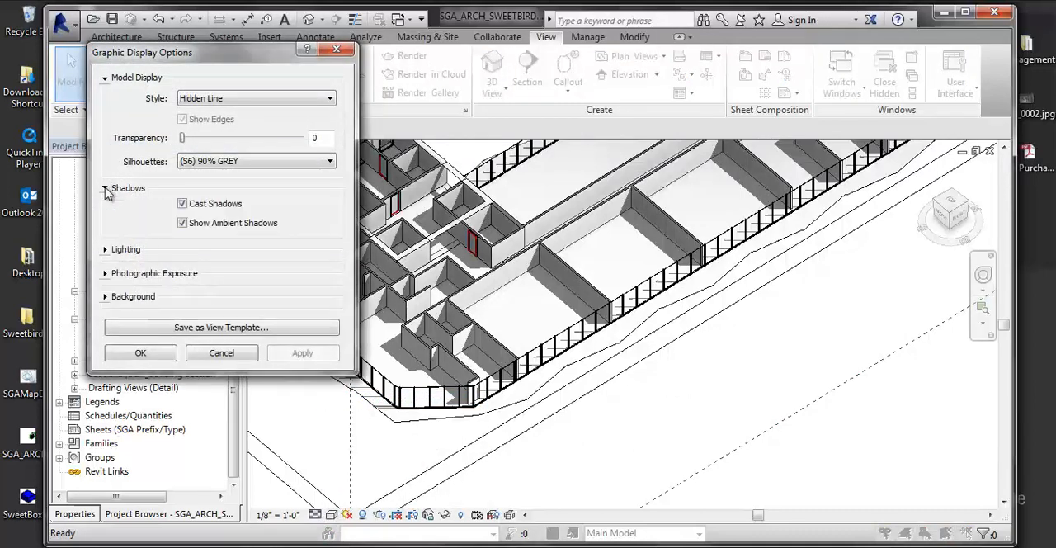
click(105, 250)
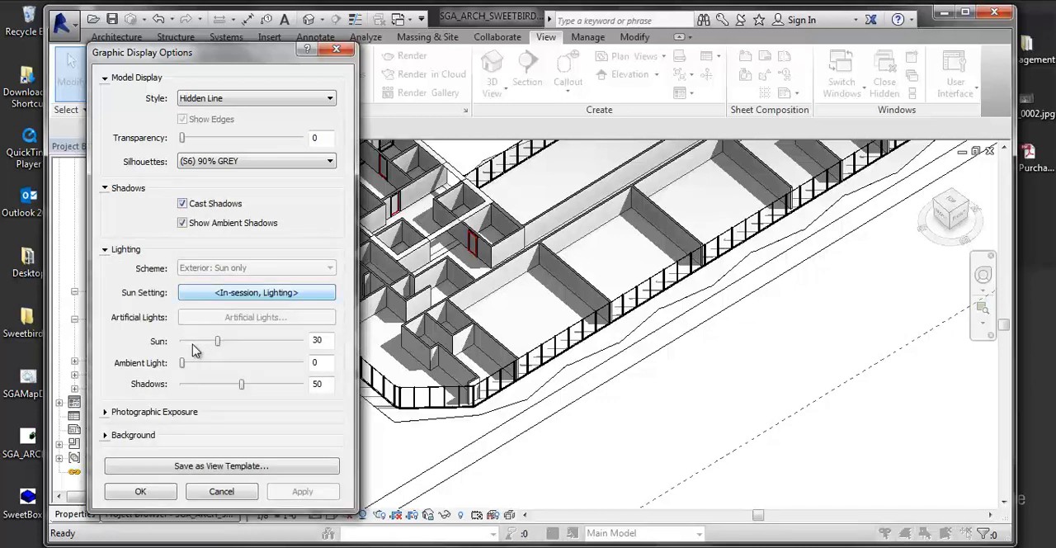
drag(184, 364, 242, 364)
click(302, 492)
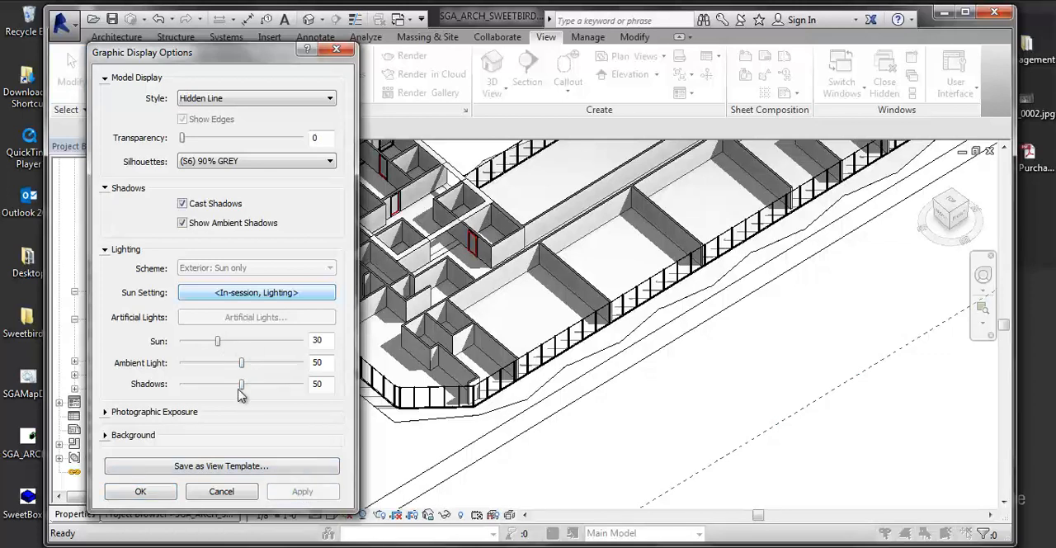
drag(243, 384, 195, 384)
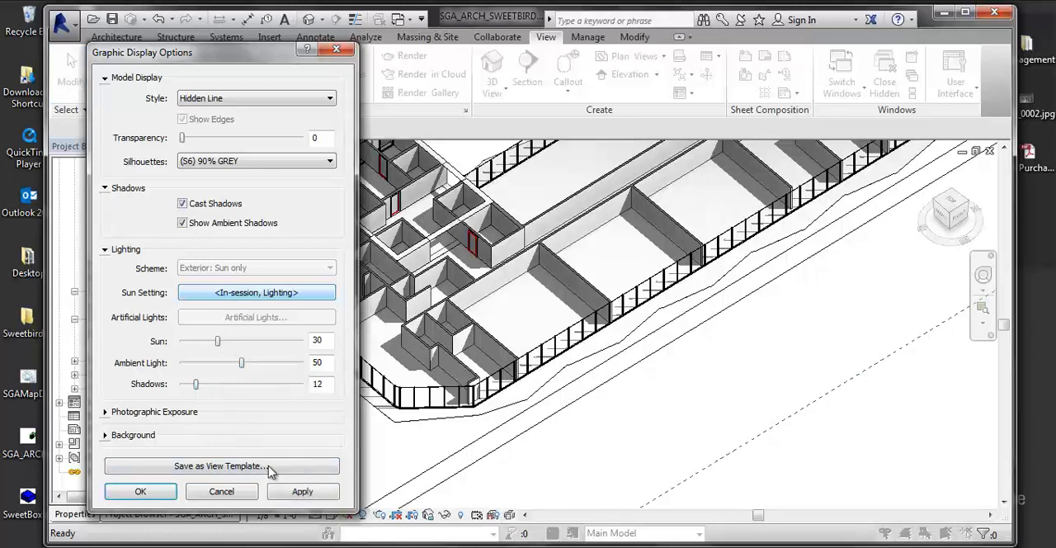
click(302, 491)
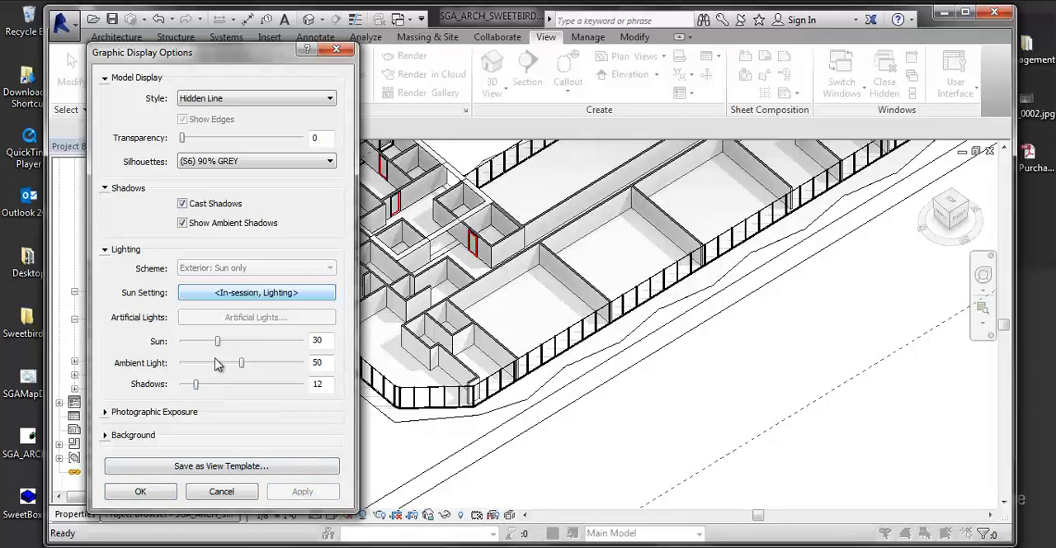
- Raise the sun intensity to 81 and the ambient light to 75, applying the changes to the 3D view
drag(219, 343, 280, 343)
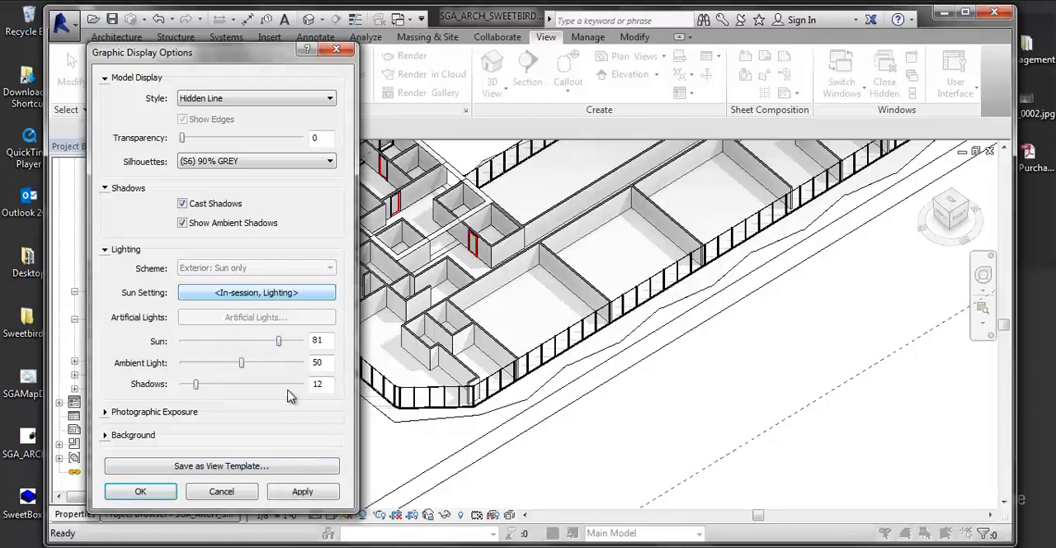
click(291, 494)
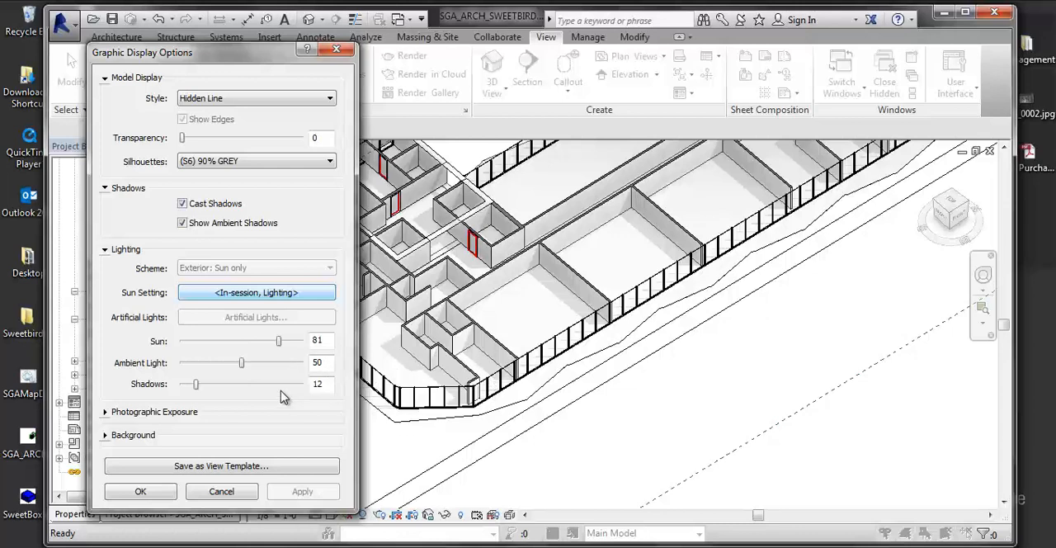
drag(243, 363, 272, 364)
click(302, 492)
- Expand the photographic exposure and background settings and set the background to Gradient
click(105, 412)
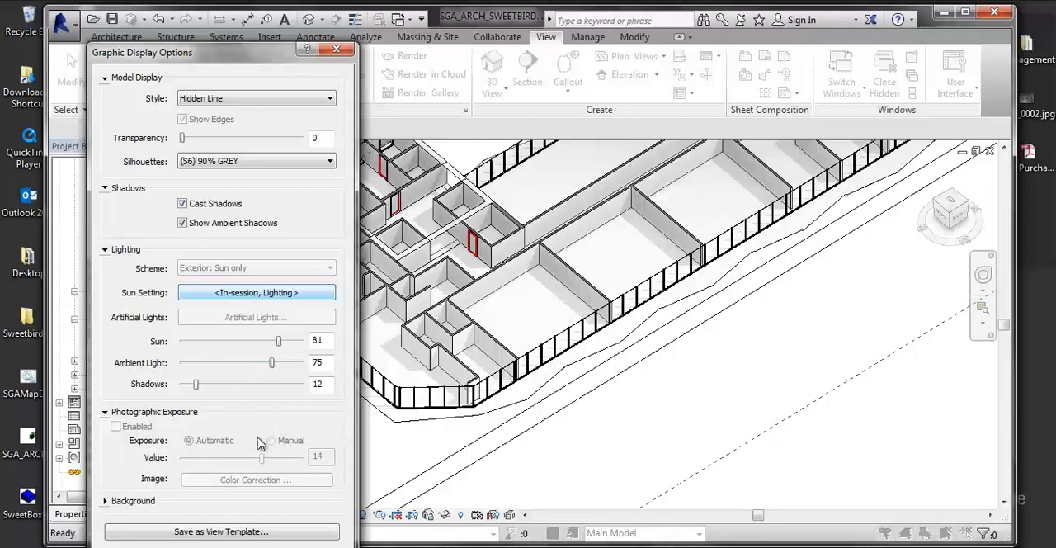
click(108, 502)
drag(276, 54, 308, 13)
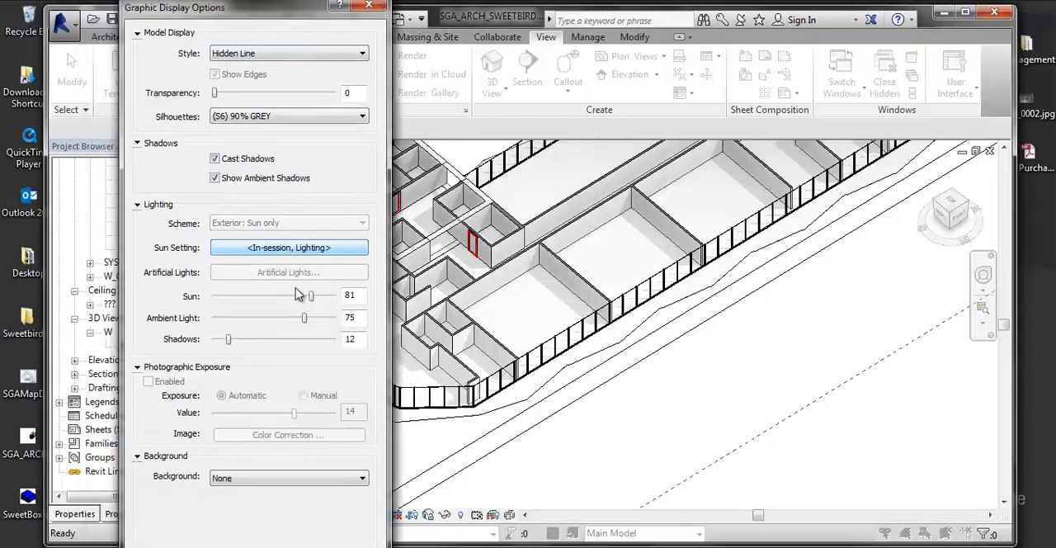
click(275, 483)
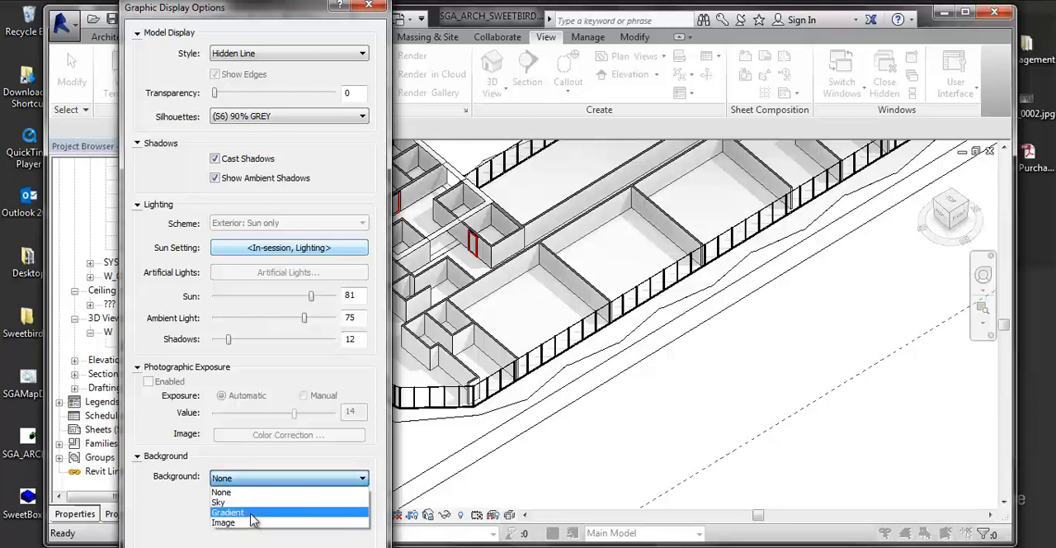
click(252, 513)
drag(256, 15, 282, 36)
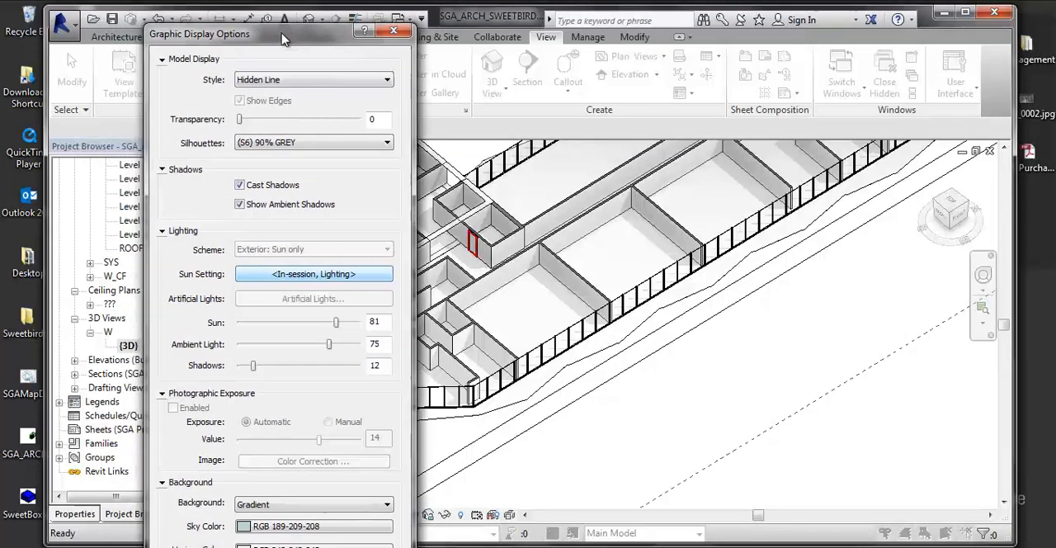
- Apply and accept the gradient background, and orbit the 3D view to a low angle to check it
click(163, 395)
click(163, 231)
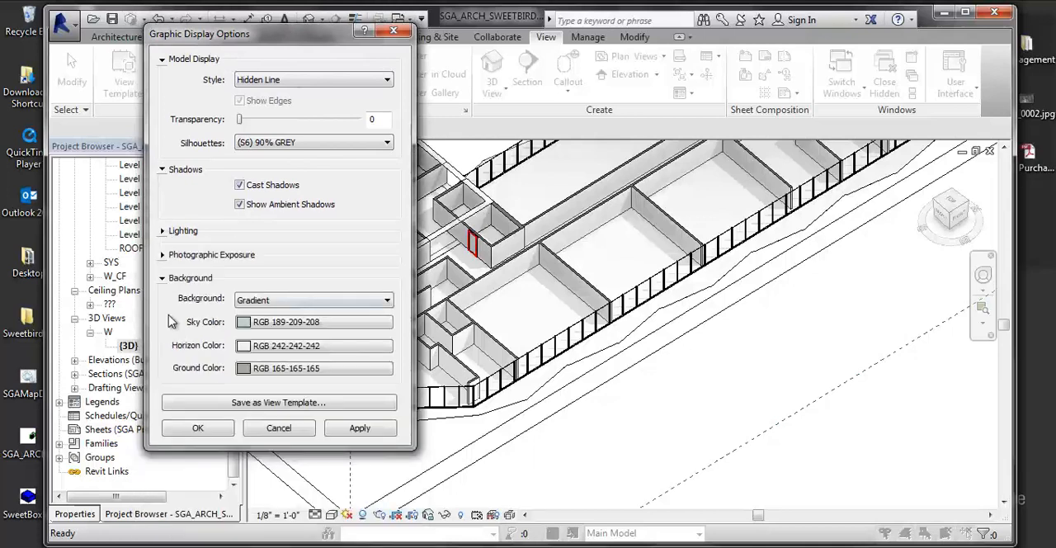
click(360, 428)
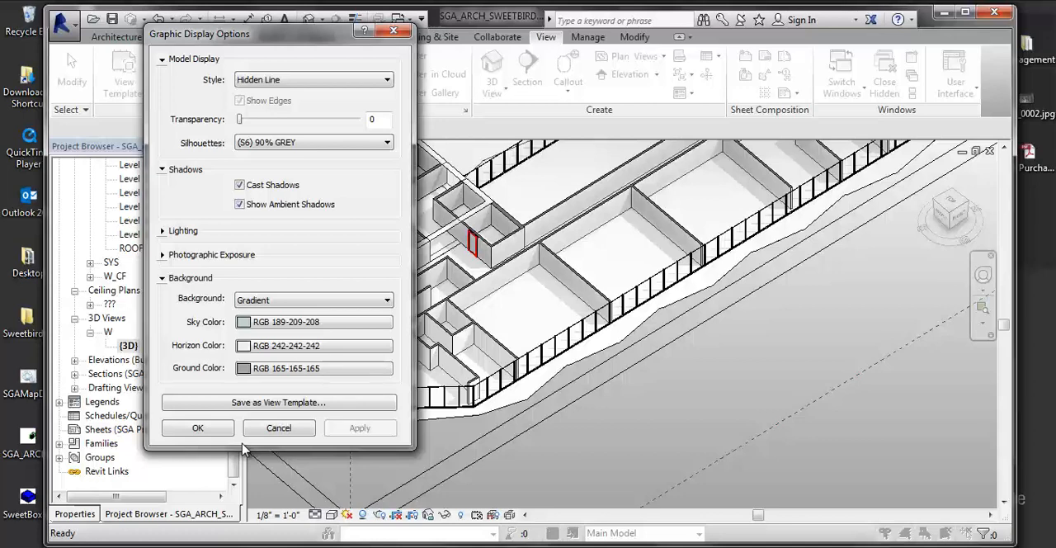
click(197, 428)
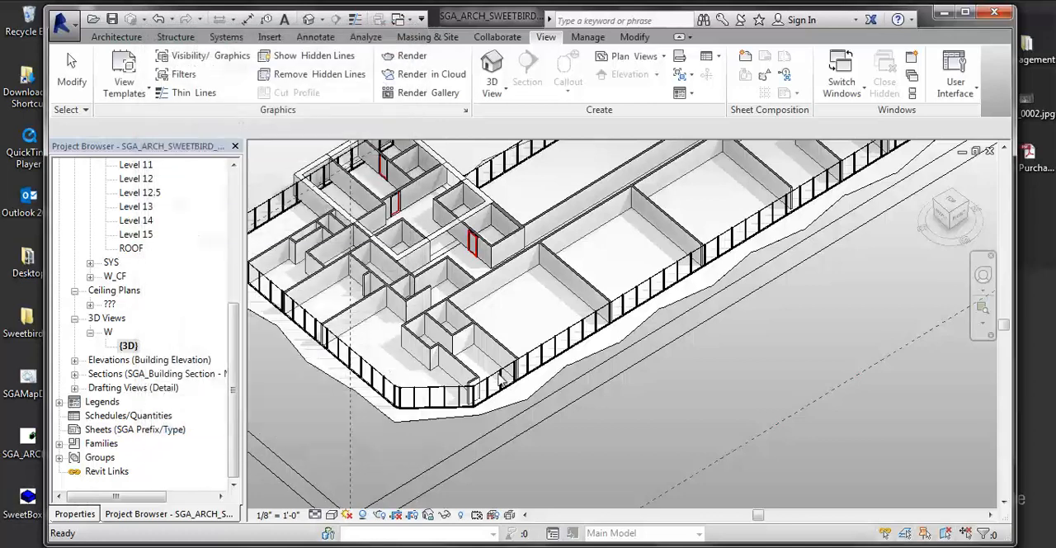
click(944, 214)
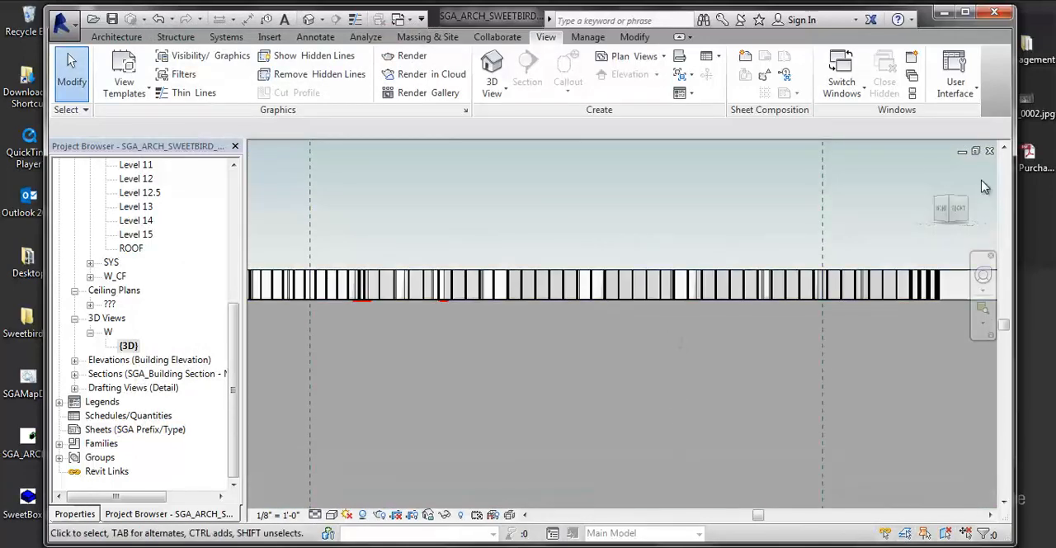
click(953, 205)
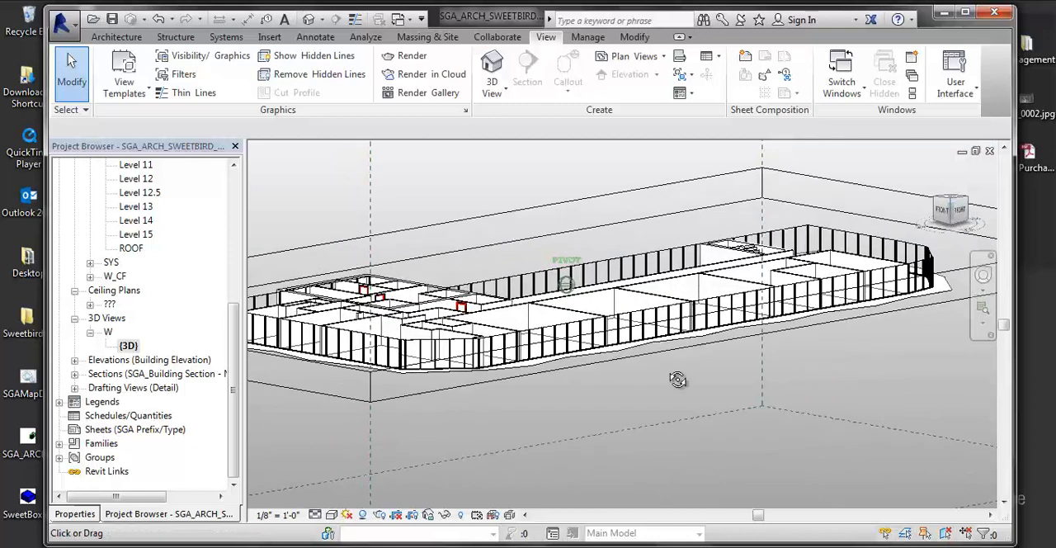
- Open the Level 4 floor plan from the Drawing Set and bring the building's lower core area closer
scroll(148, 244, up, 4)
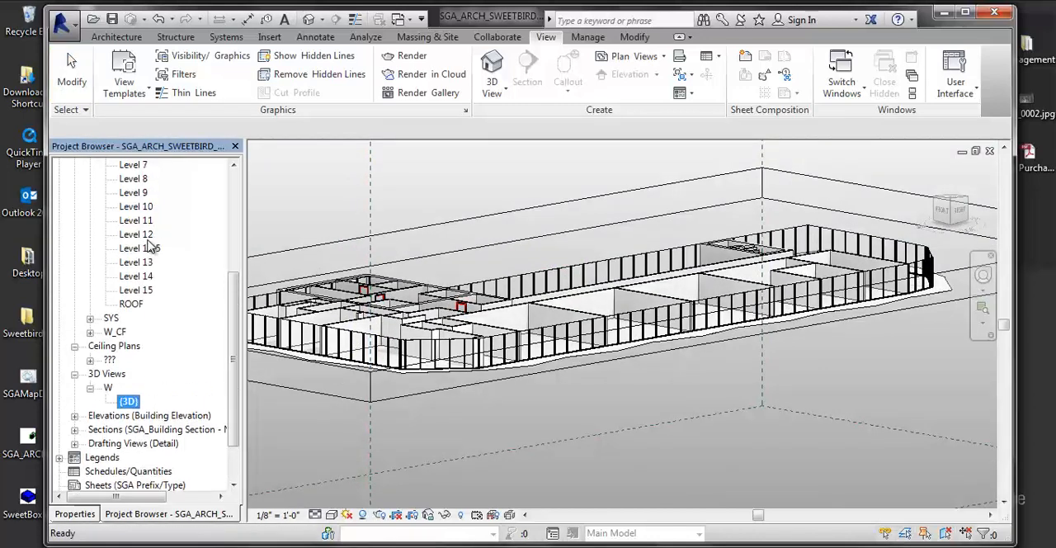
scroll(157, 260, up, 3)
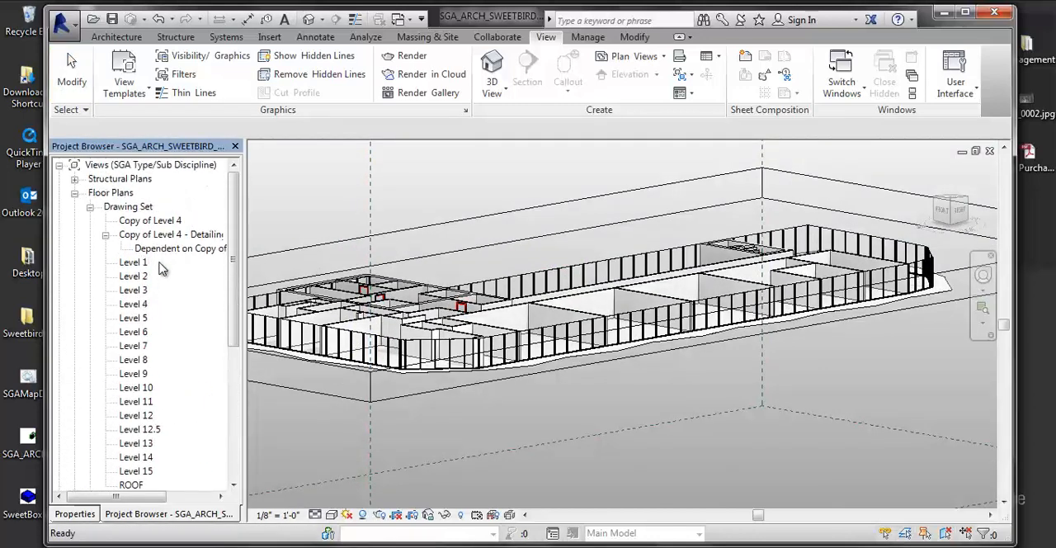
double_click(132, 304)
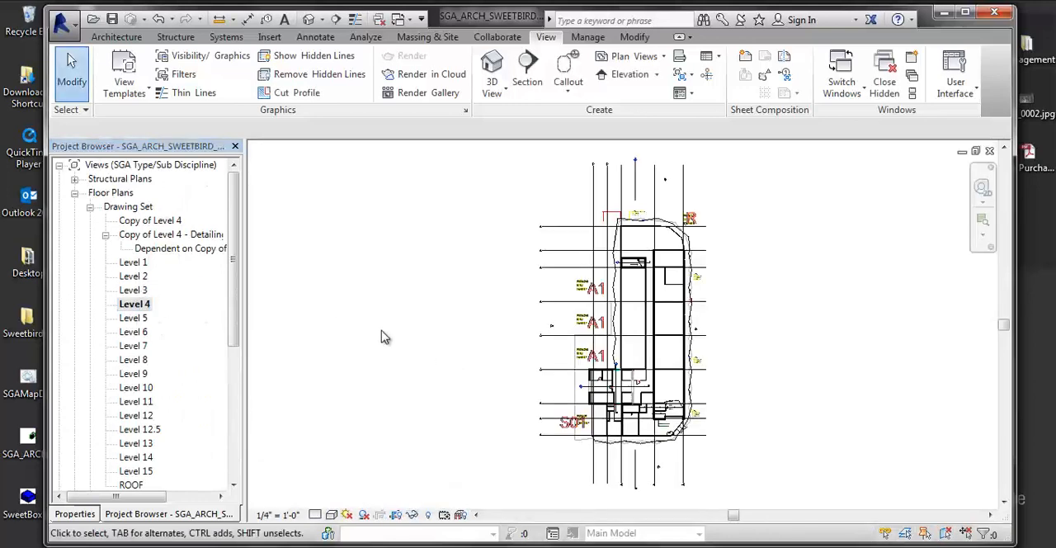
middle_drag(428, 385, 337, 385)
middle_drag(603, 397, 605, 398)
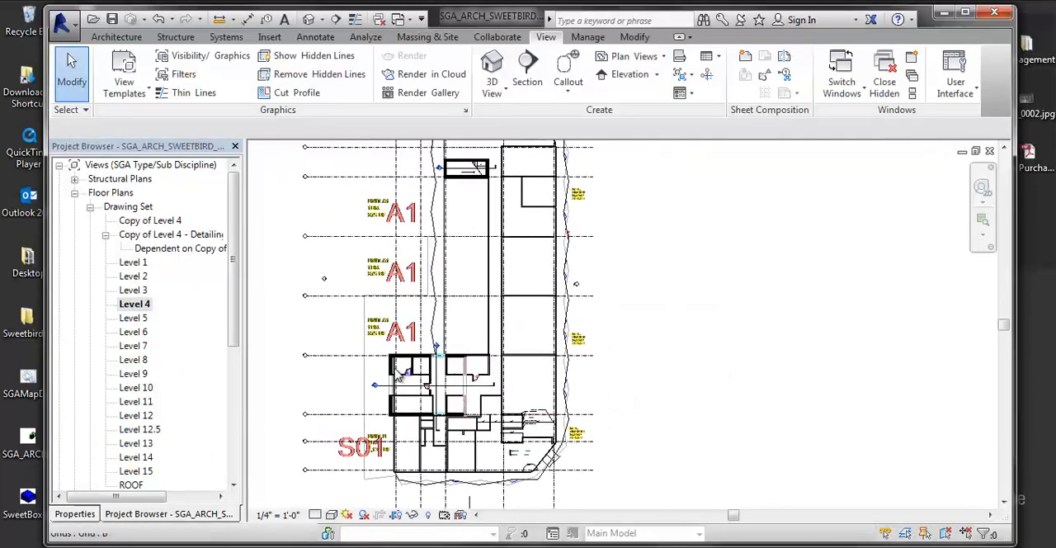
- Examine the Level 4 floor plan's View Range levels and offsets, and close the dialog without altering them
drag(239, 315, 238, 380)
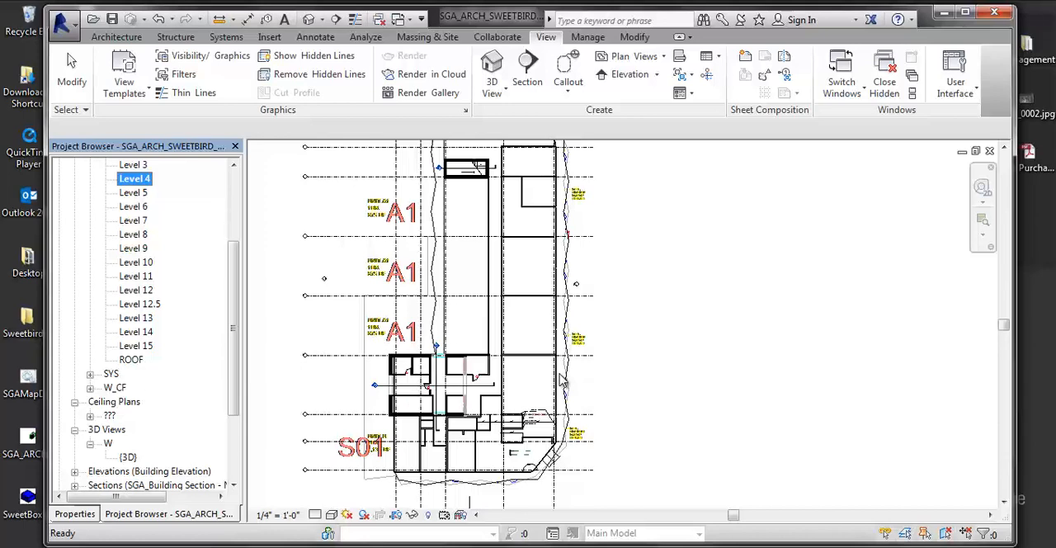
click(75, 513)
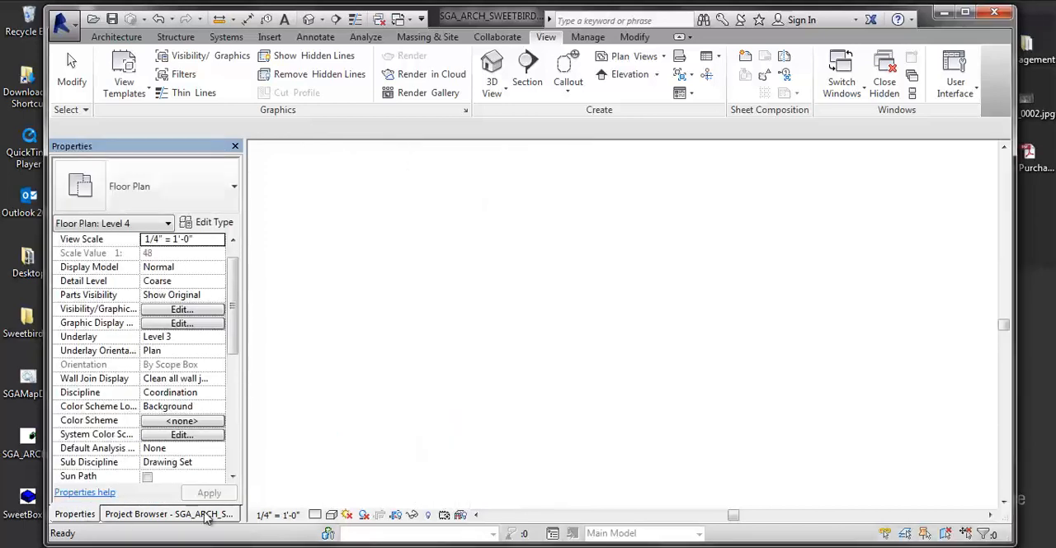
drag(233, 326, 227, 435)
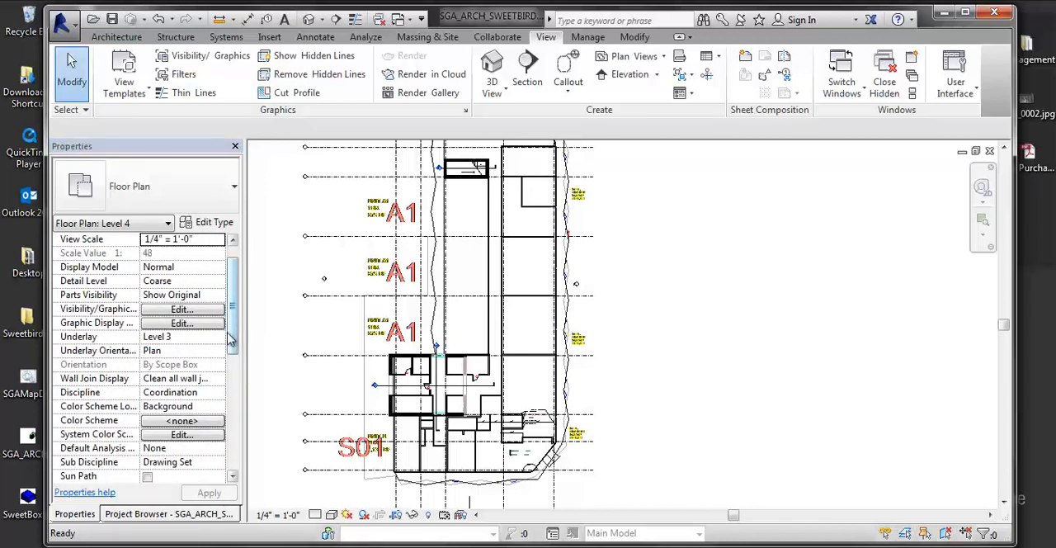
drag(230, 335, 231, 460)
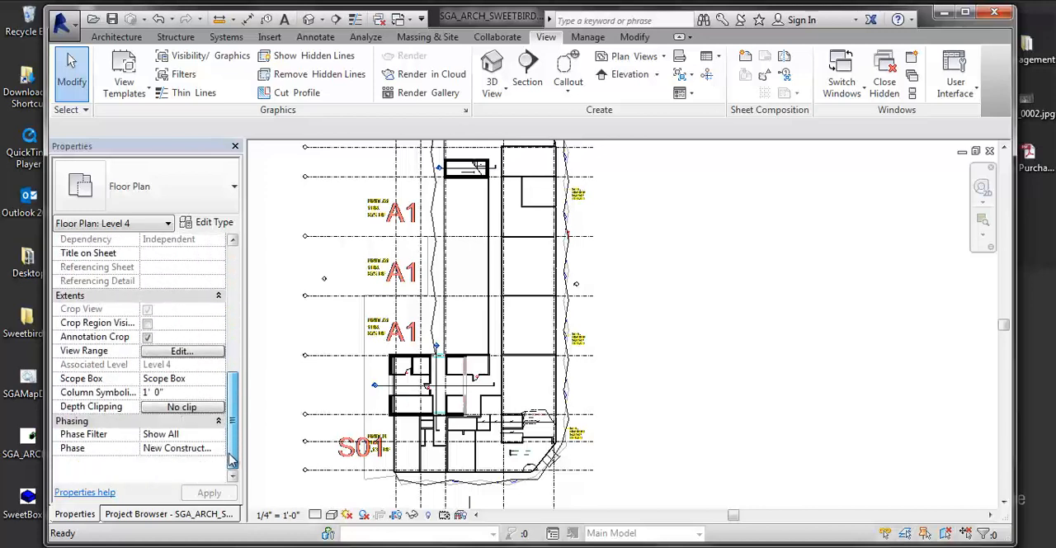
click(179, 353)
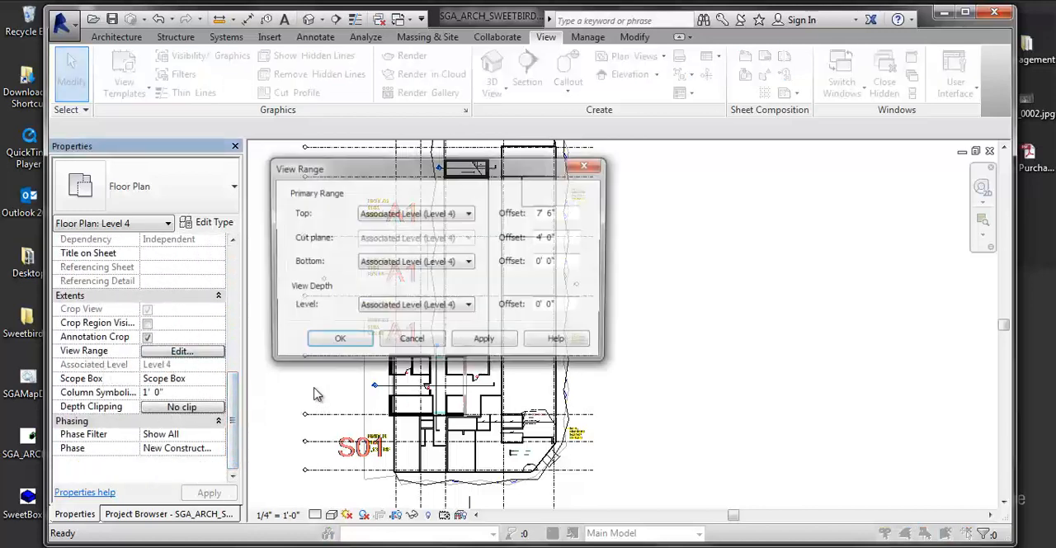
drag(509, 175, 368, 217)
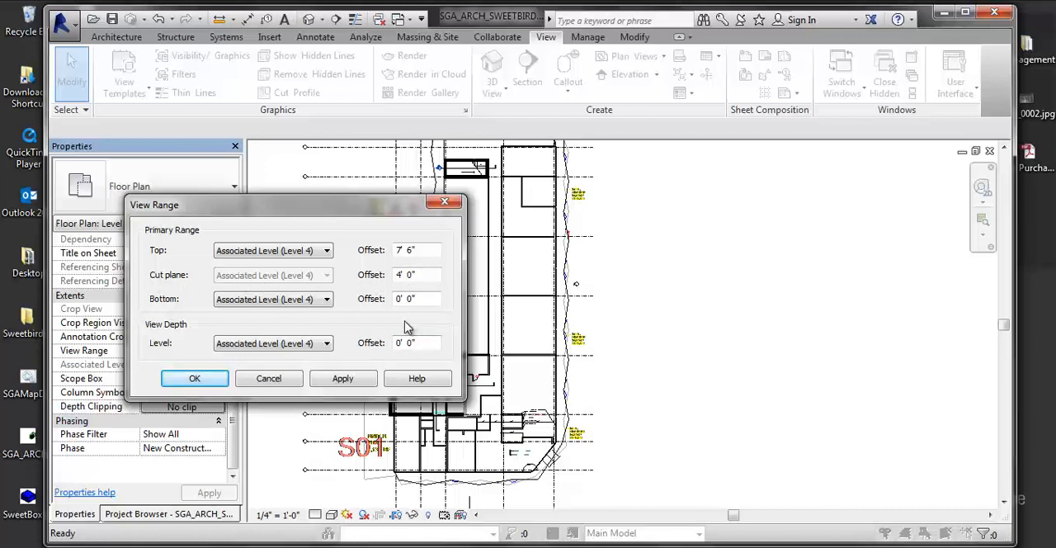
click(208, 378)
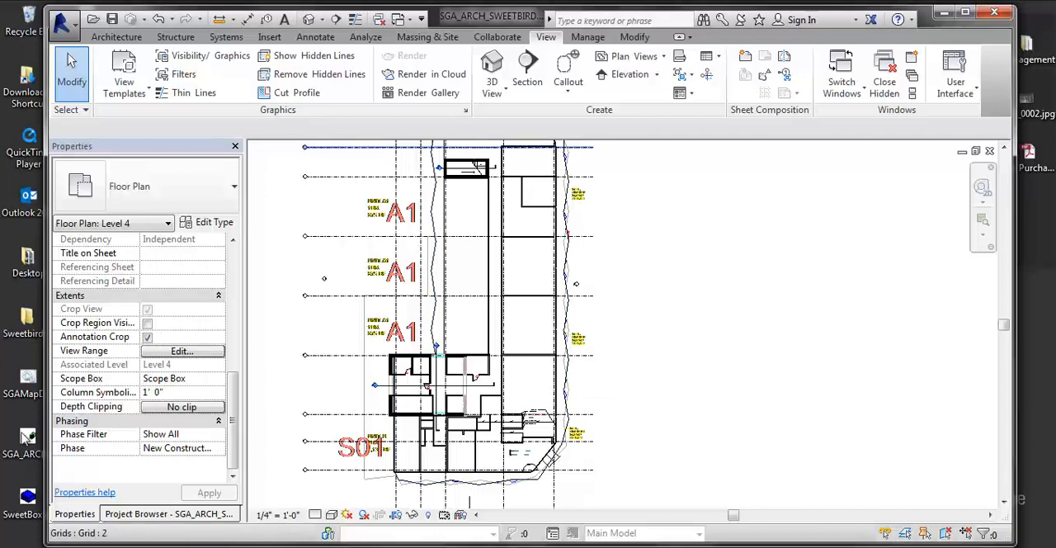
- Open the Level 4 ceiling plan and zoom in on the lower part of the building
click(125, 514)
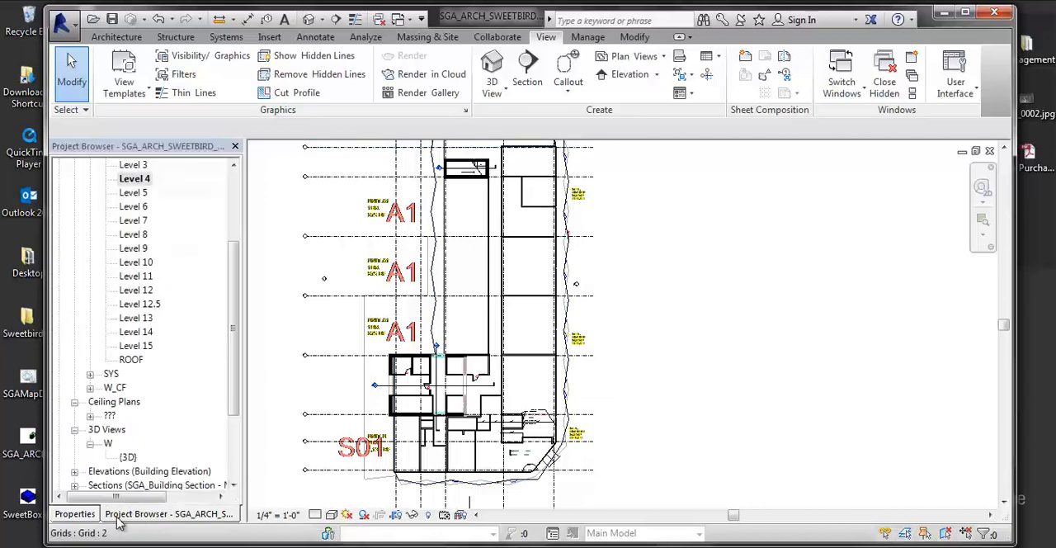
double_click(111, 416)
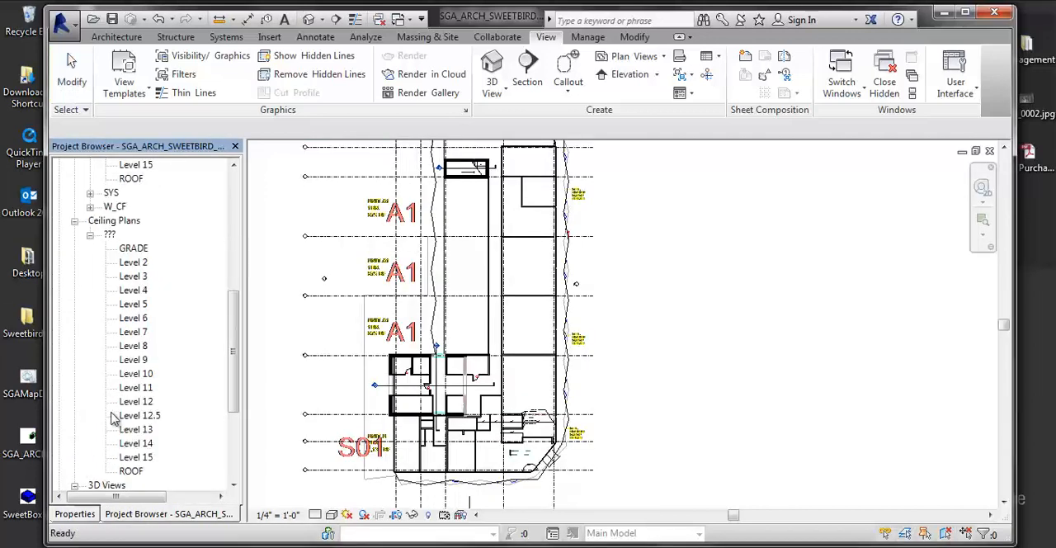
click(134, 290)
double_click(136, 292)
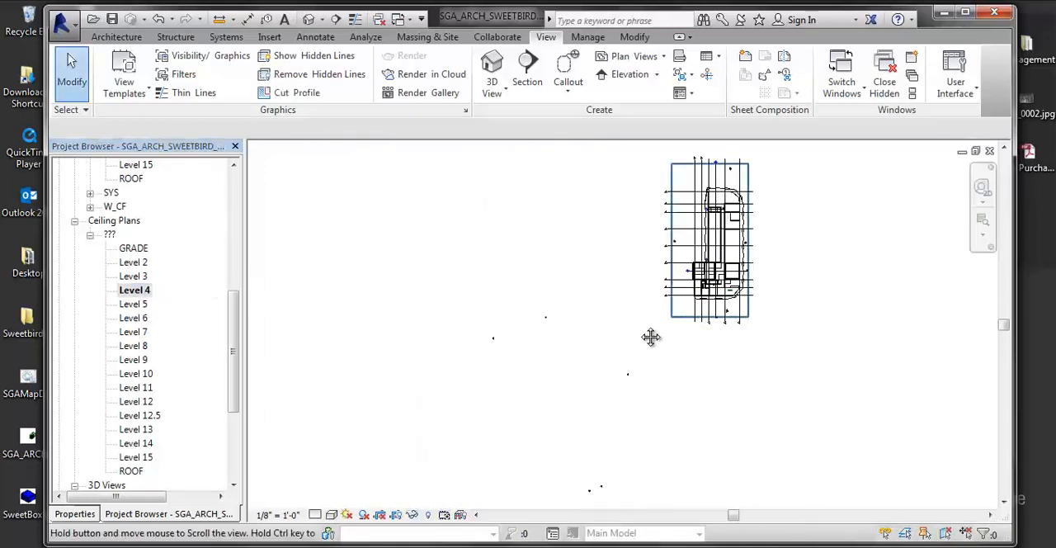
middle_drag(651, 337, 521, 398)
scroll(568, 363, up, 3)
middle_drag(615, 315, 526, 396)
scroll(526, 397, up, 5)
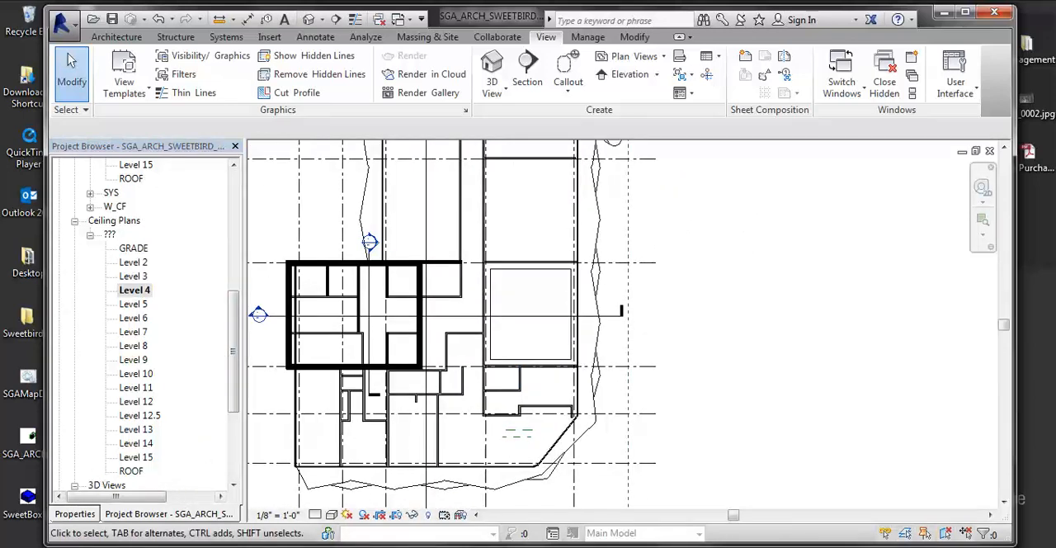
- Set the cut plane offset in the Level 4 ceiling plan's View Range to 10' 0"
click(89, 515)
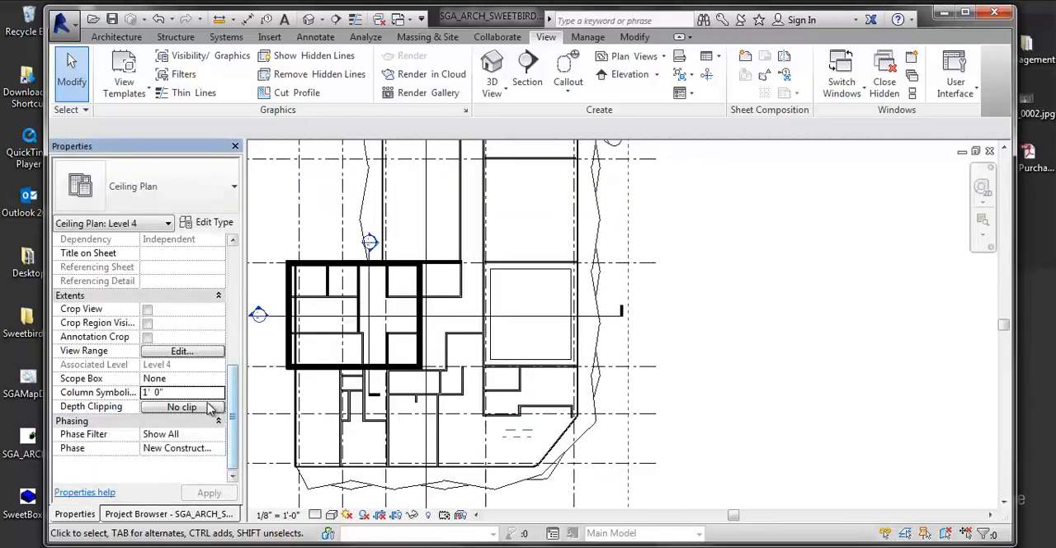
click(150, 350)
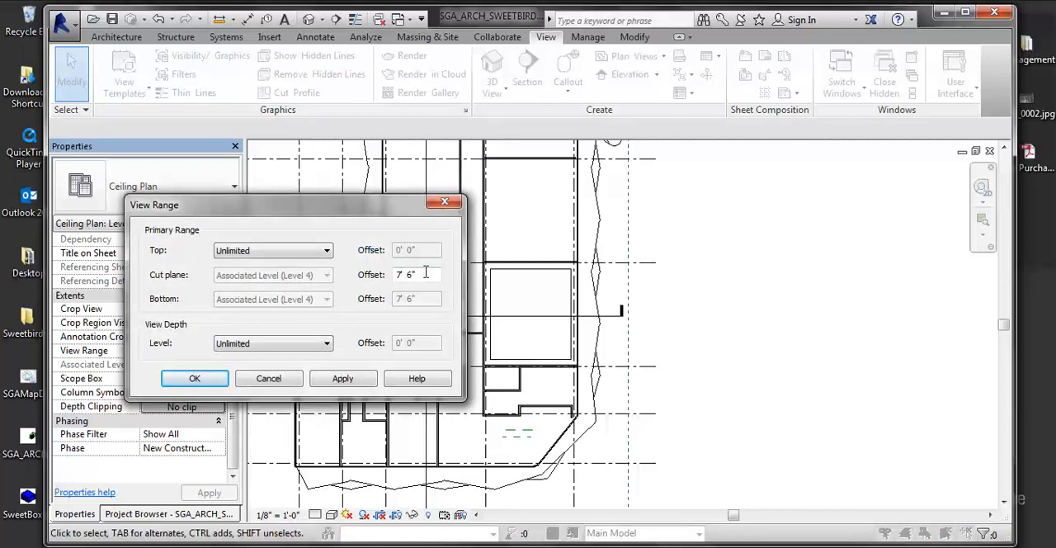
drag(431, 274, 359, 276)
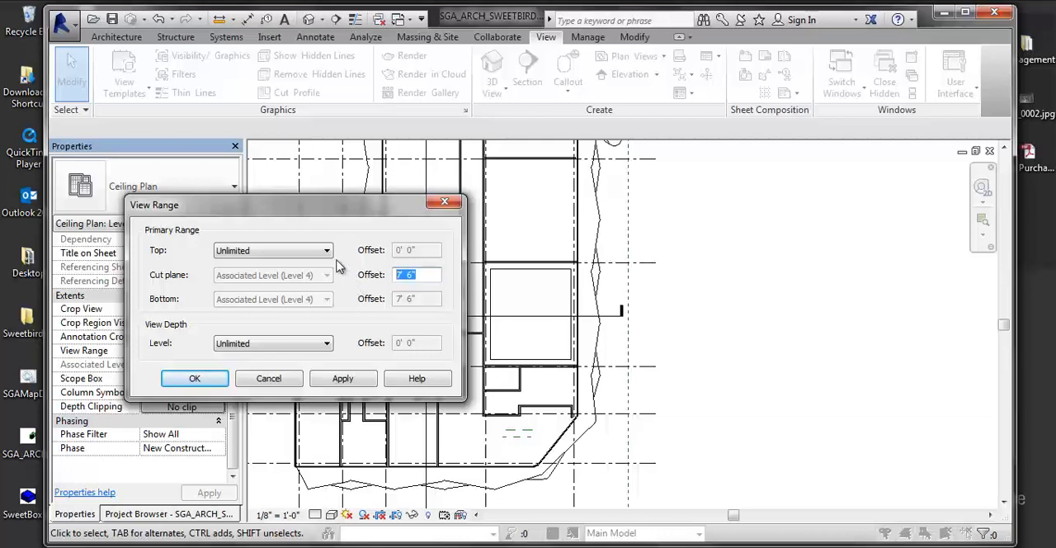
text(10)
key(Return)
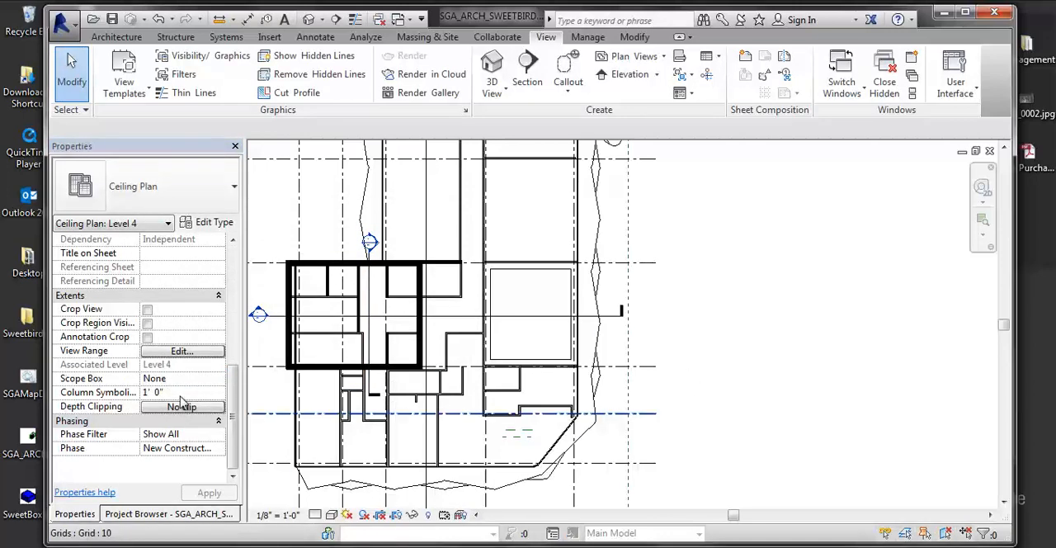
- Raise the Level 4 ceiling plan's cut plane offset to 12' 0" in its View Range
click(182, 351)
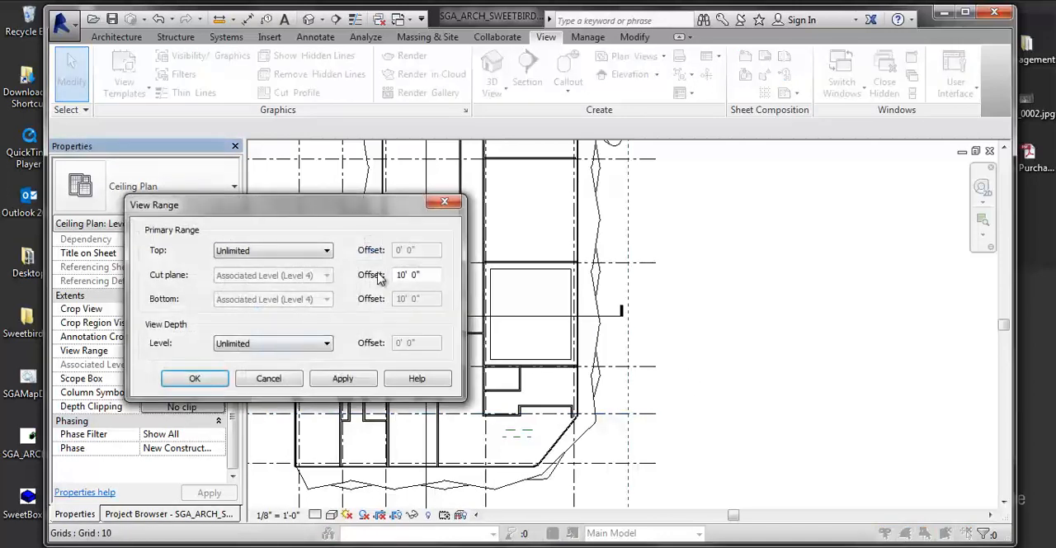
drag(422, 275, 328, 281)
text(12)
key(Return)
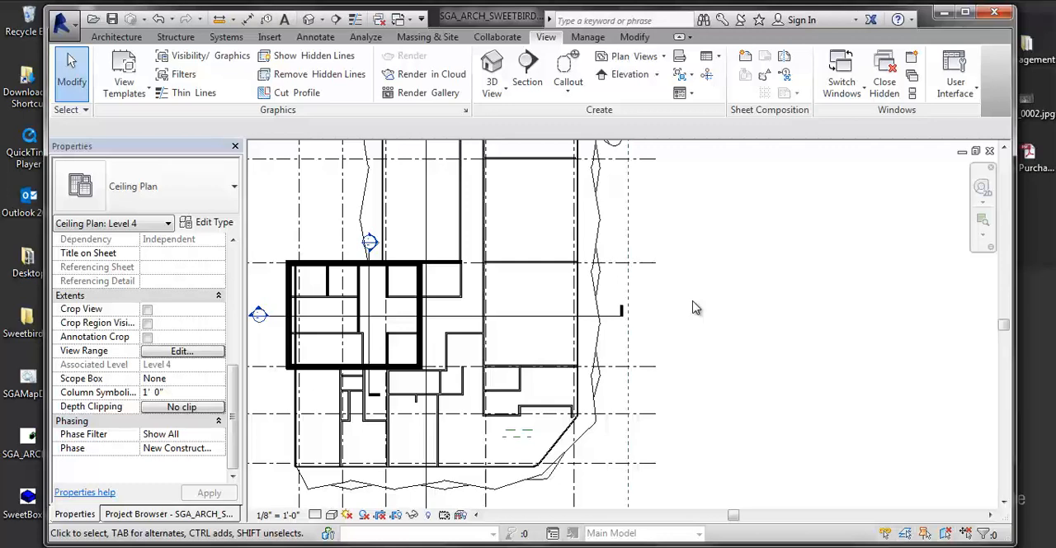
- Lower the Level 4 ceiling plan's cut plane offset to 7' and select the rectangular compound ceiling to check its height offset
click(159, 352)
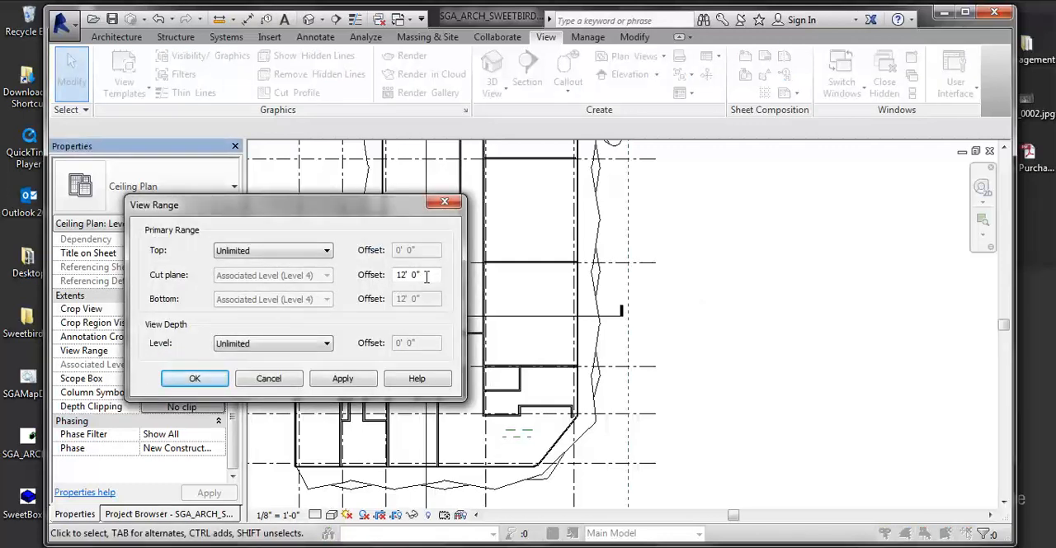
drag(418, 274, 388, 277)
text(7'6)
key(Return)
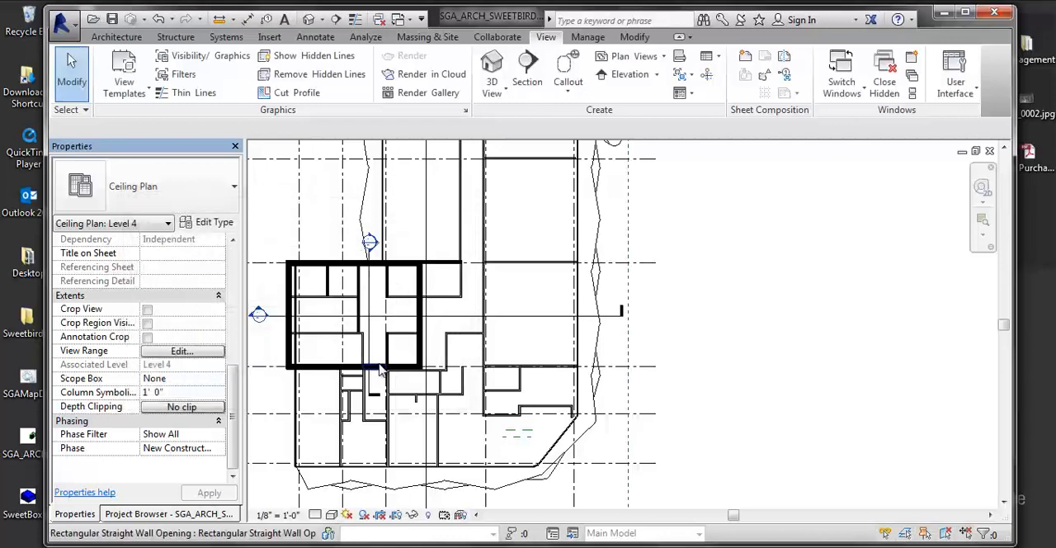
click(530, 278)
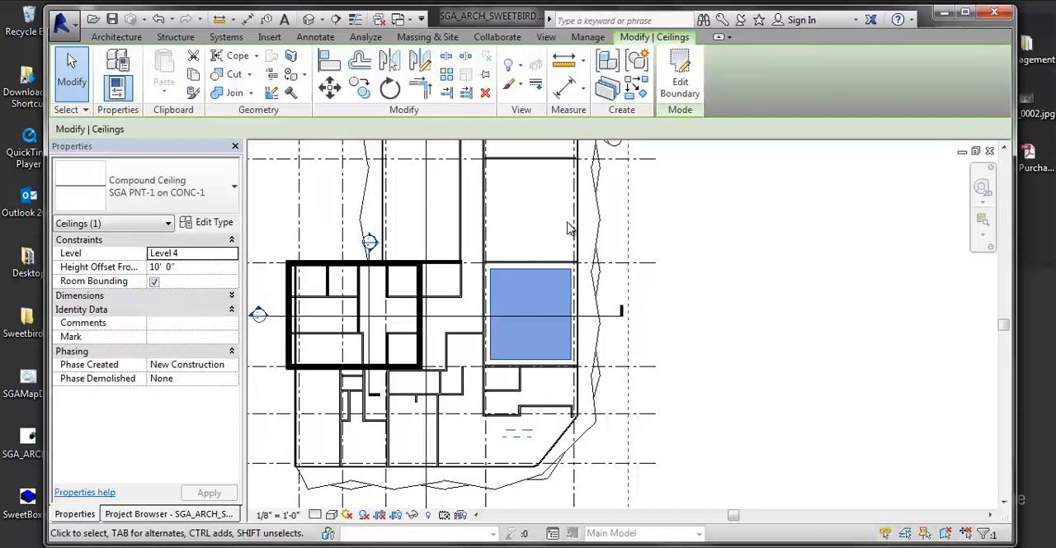
- Open the Level 4 floor plan from the Drawing Set and bring the lower part of the building closer
click(146, 515)
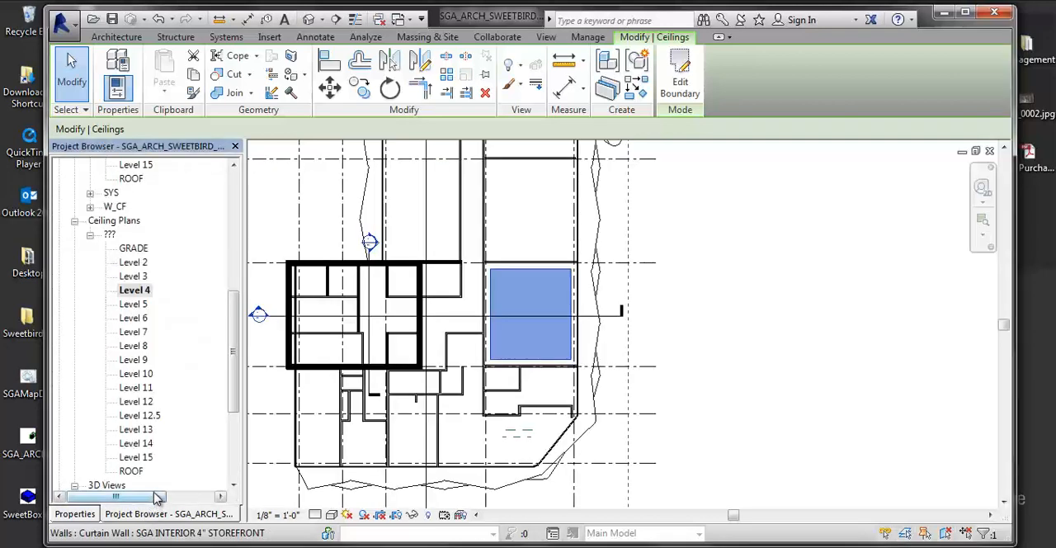
drag(233, 343, 221, 231)
double_click(142, 291)
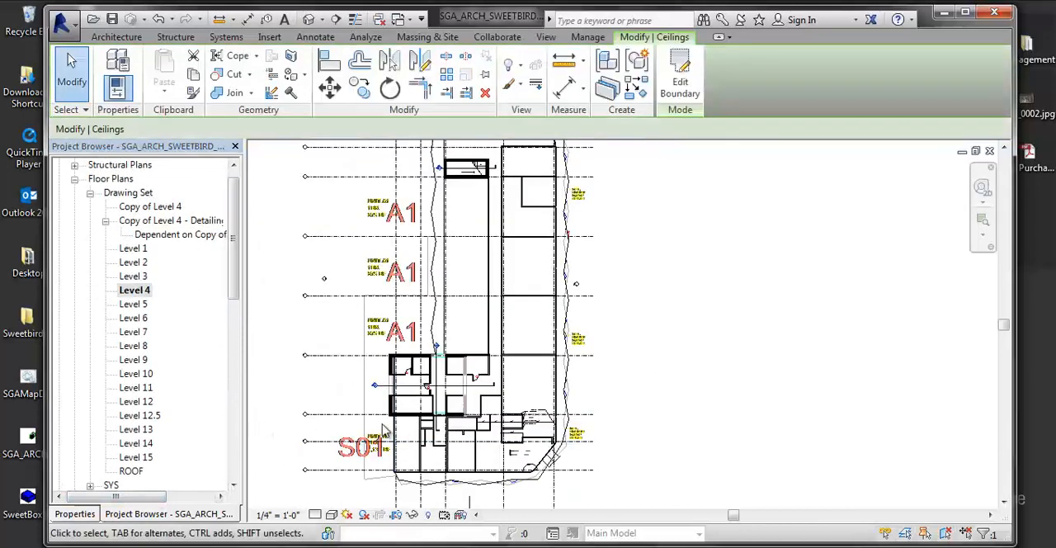
scroll(407, 342, up, 1)
middle_drag(663, 339, 576, 271)
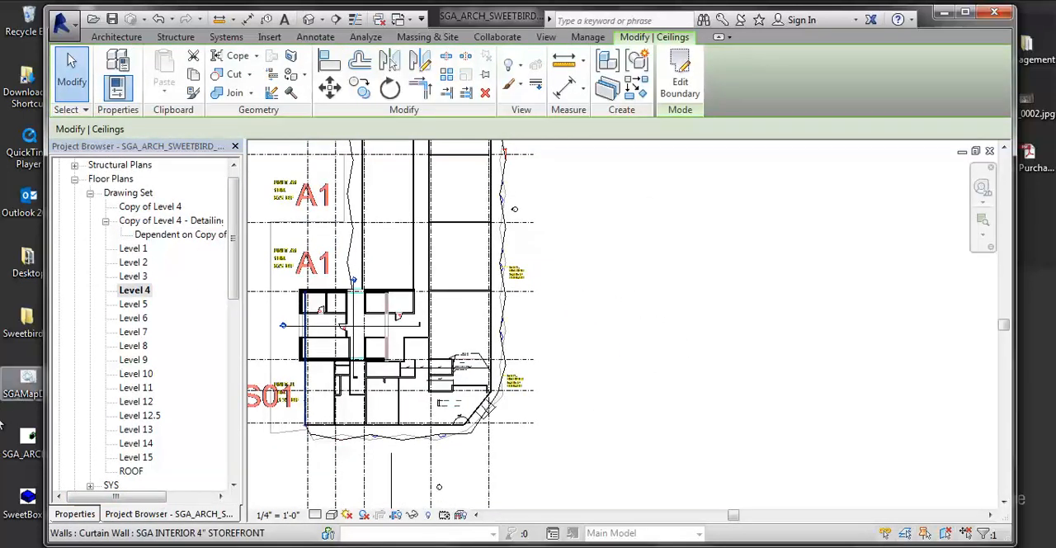
- Enter 11' as the cut plane offset in the Level 4 floor plan's View Range
drag(235, 285, 234, 462)
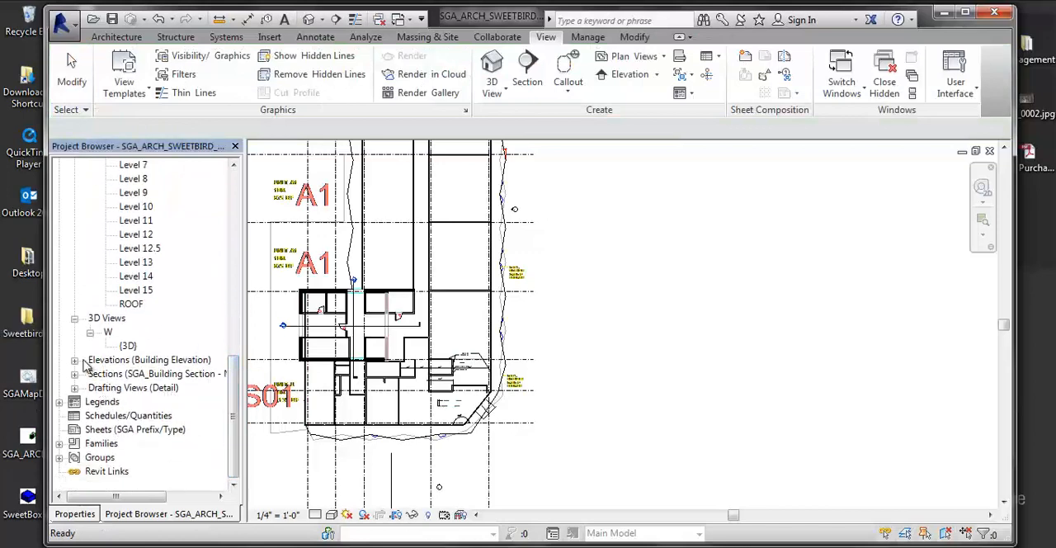
click(75, 513)
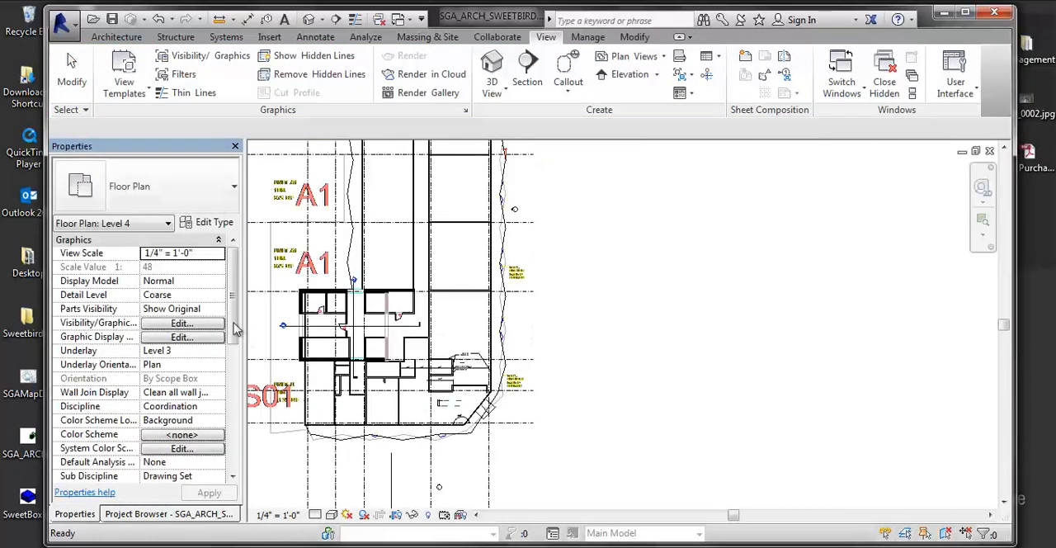
drag(232, 331, 234, 446)
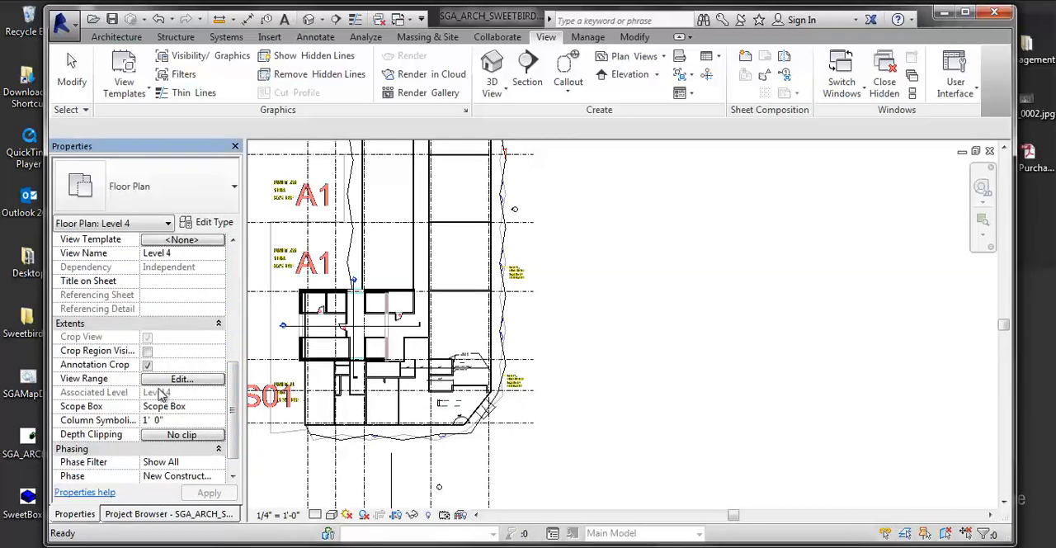
click(161, 378)
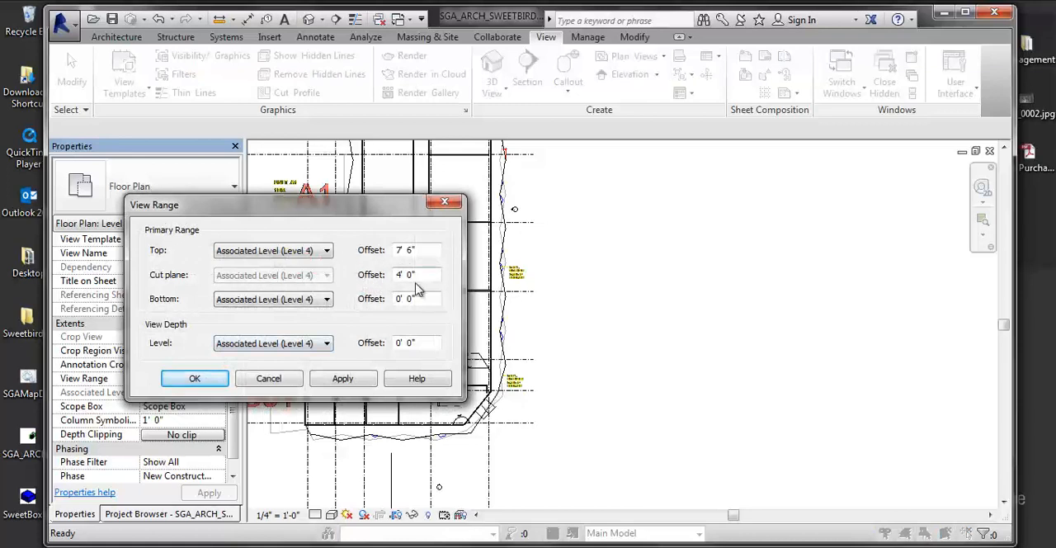
drag(421, 275, 382, 276)
text(10)
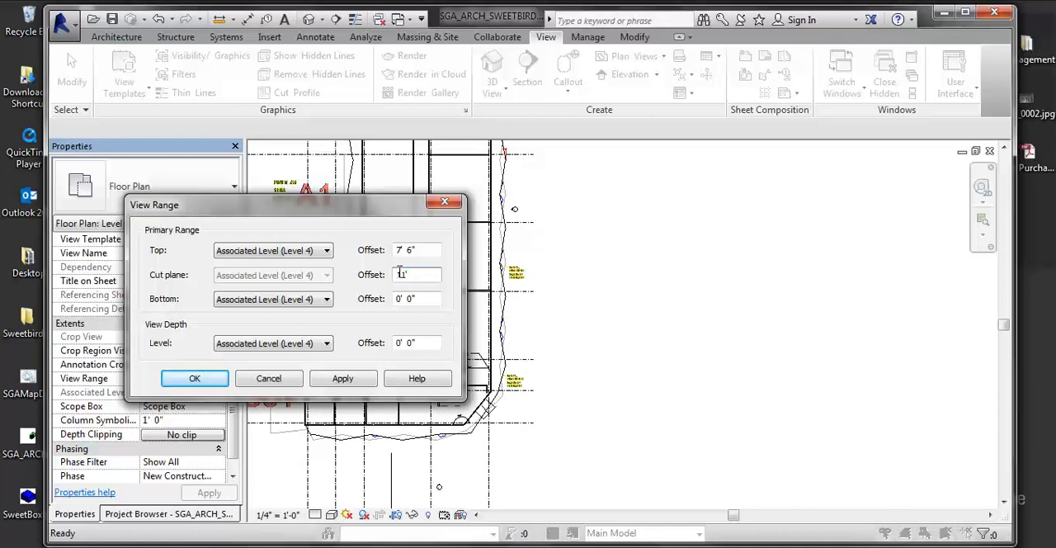
- Try to apply the raised cut plane, dismiss the error, and set the Top offset to 12' 0" and accept the View Range
click(420, 252)
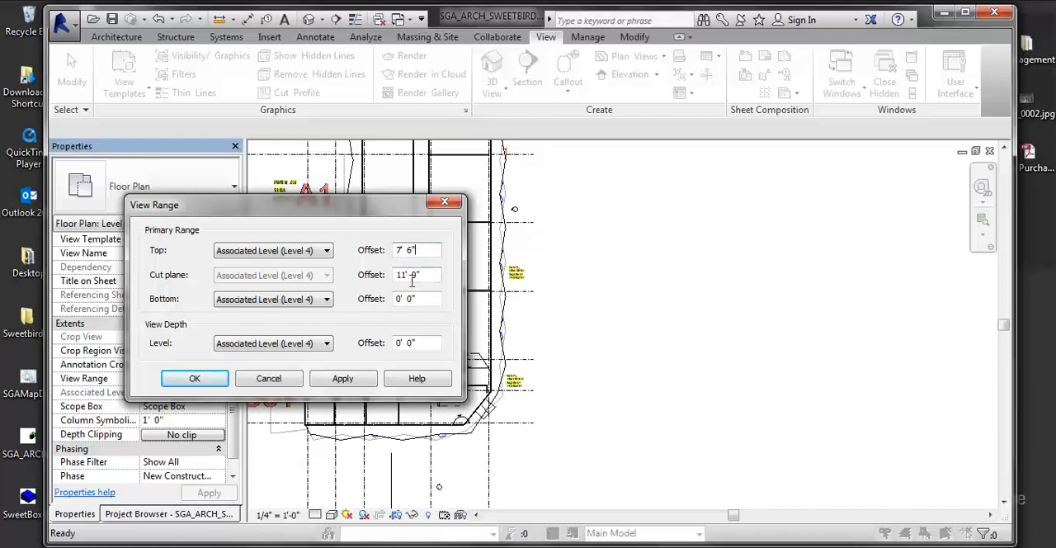
click(363, 381)
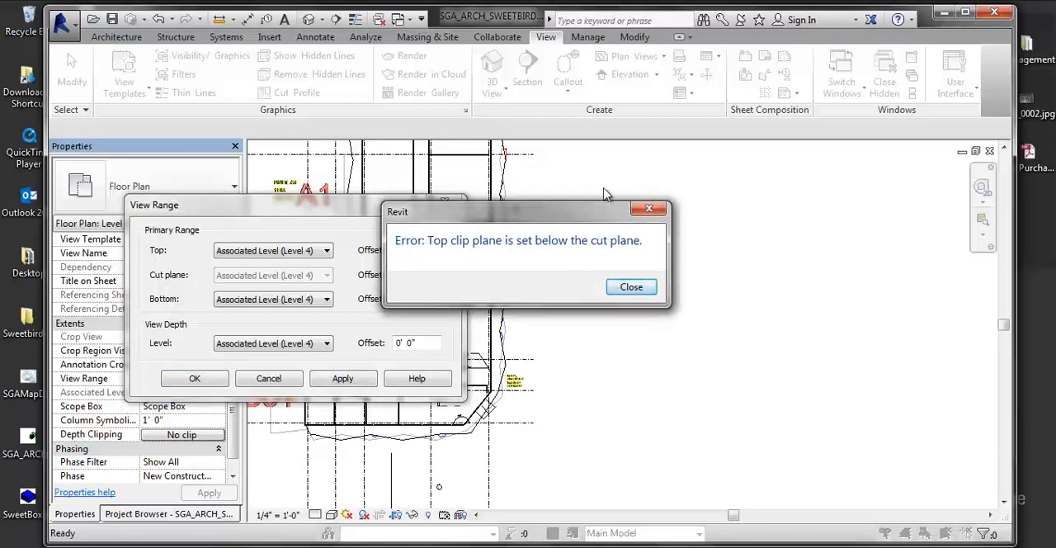
drag(528, 212, 756, 226)
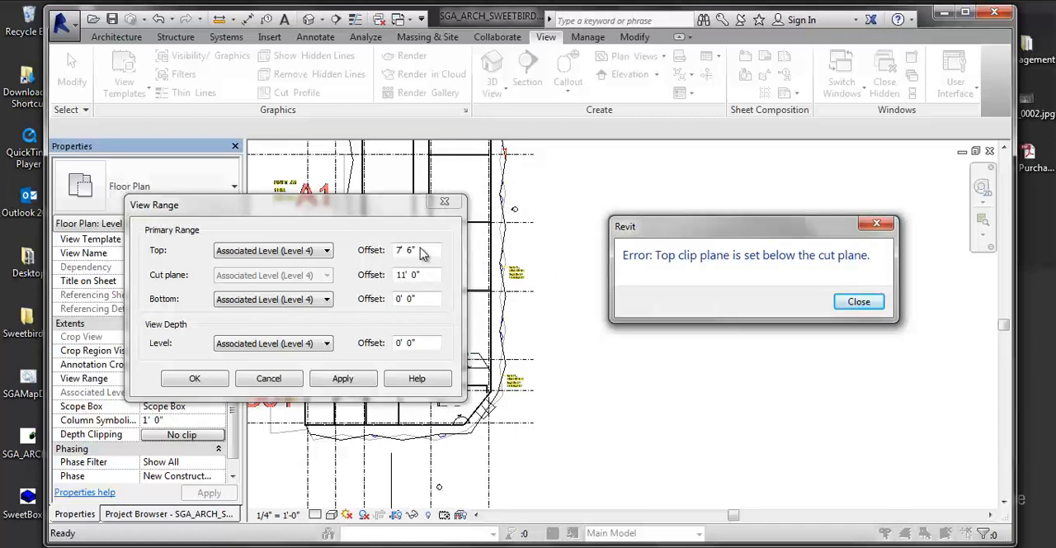
click(857, 302)
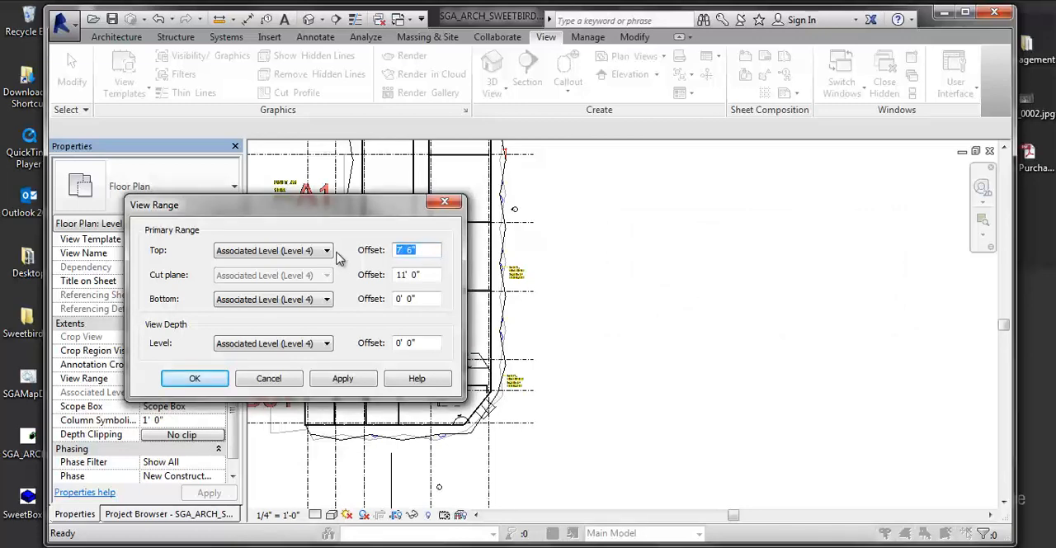
text(10)
key(Return)
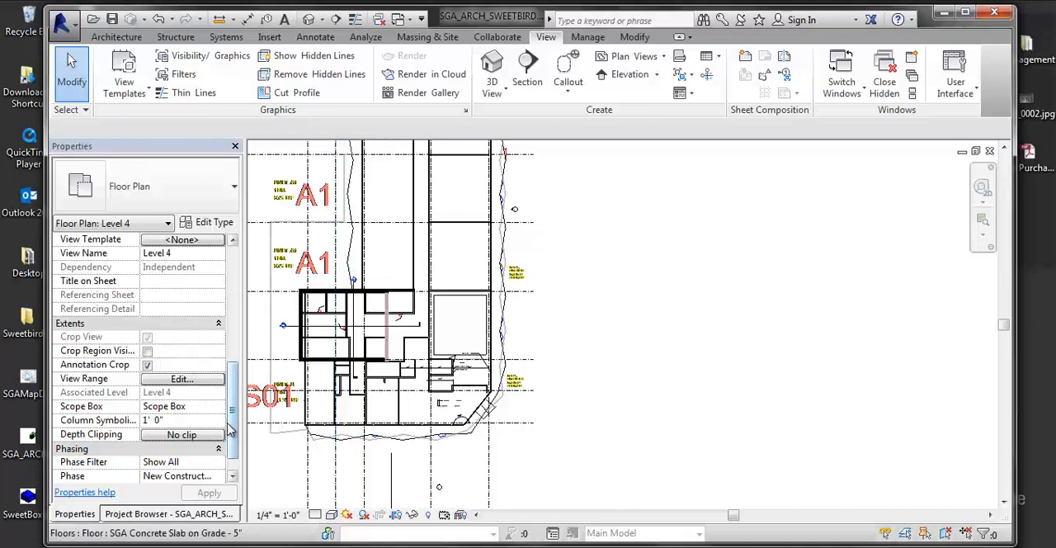
- Reopen the Level 4 floor plan's View Range and bring up the level choices for Top
drag(230, 427, 238, 452)
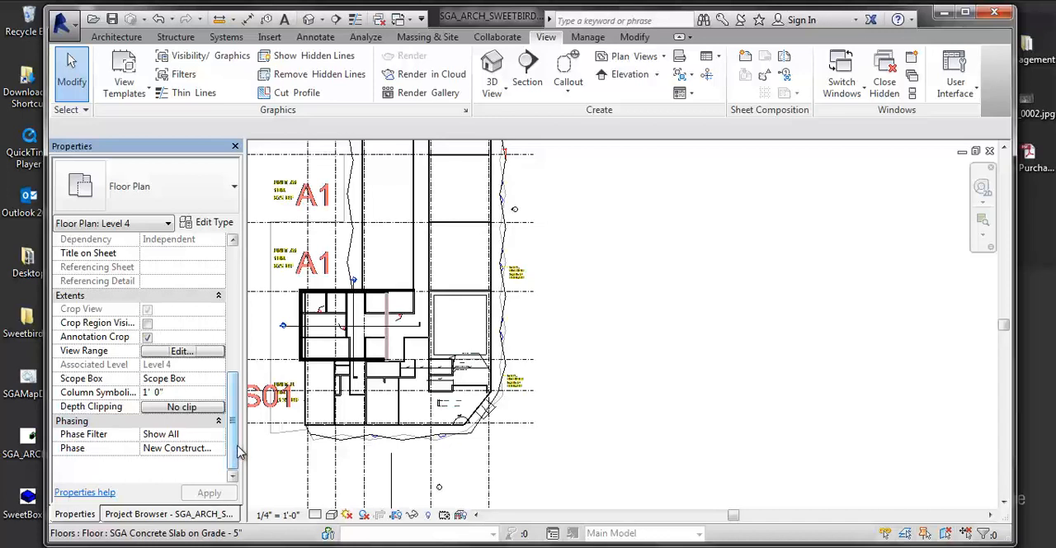
click(198, 352)
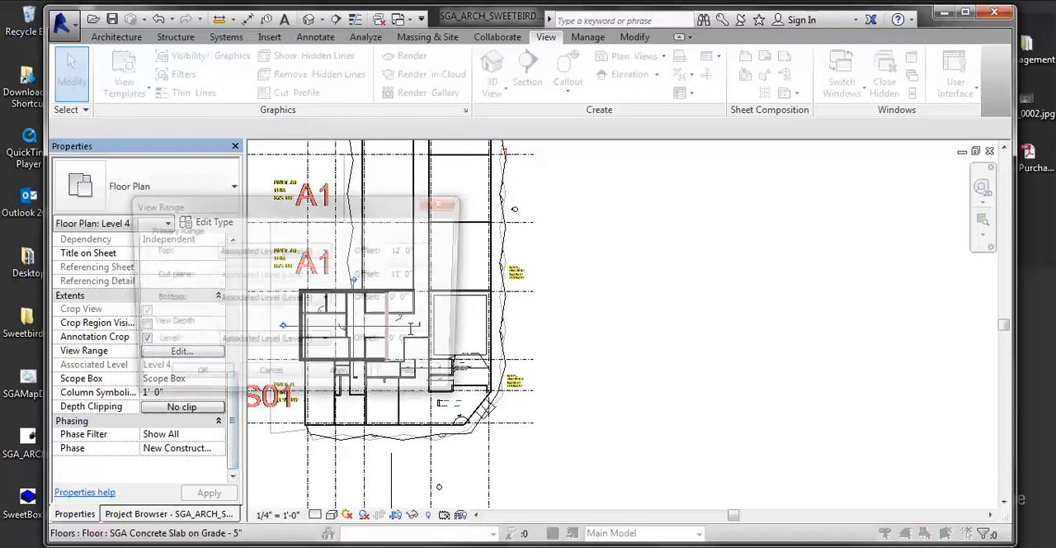
click(258, 252)
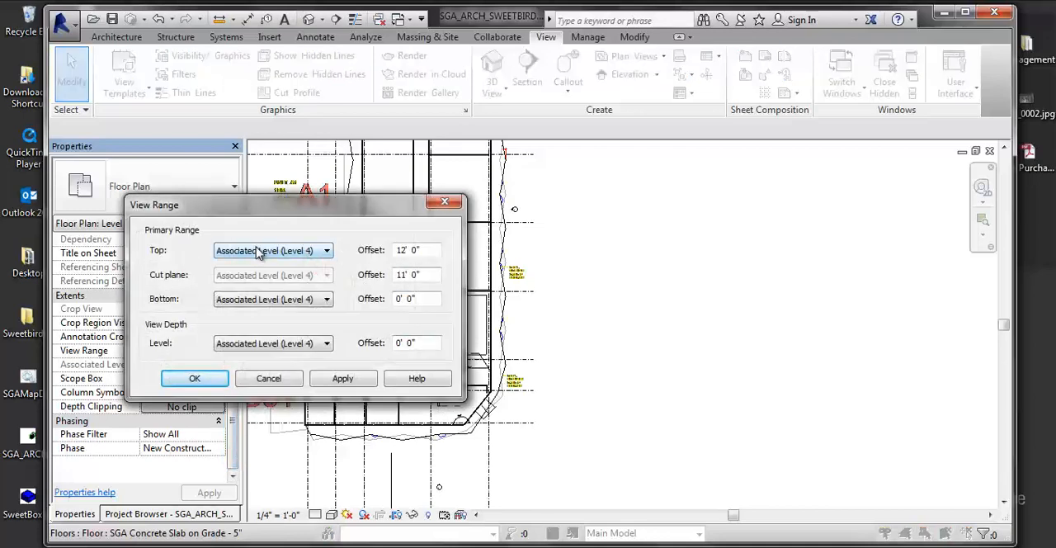
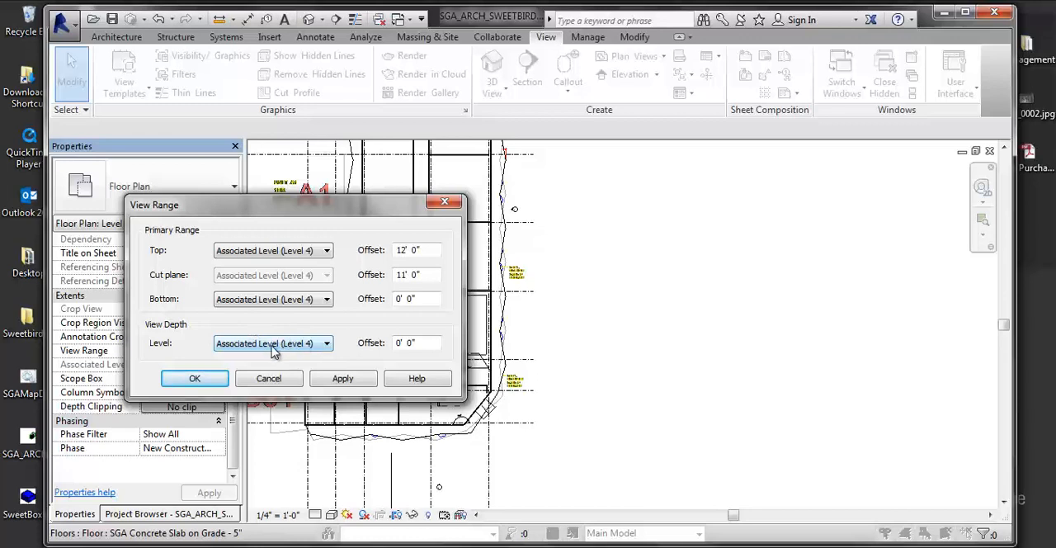
- Set the Level 4 floor plan's View Range to a Top offset of 7' 6" and a cut plane offset of 4'
click(337, 381)
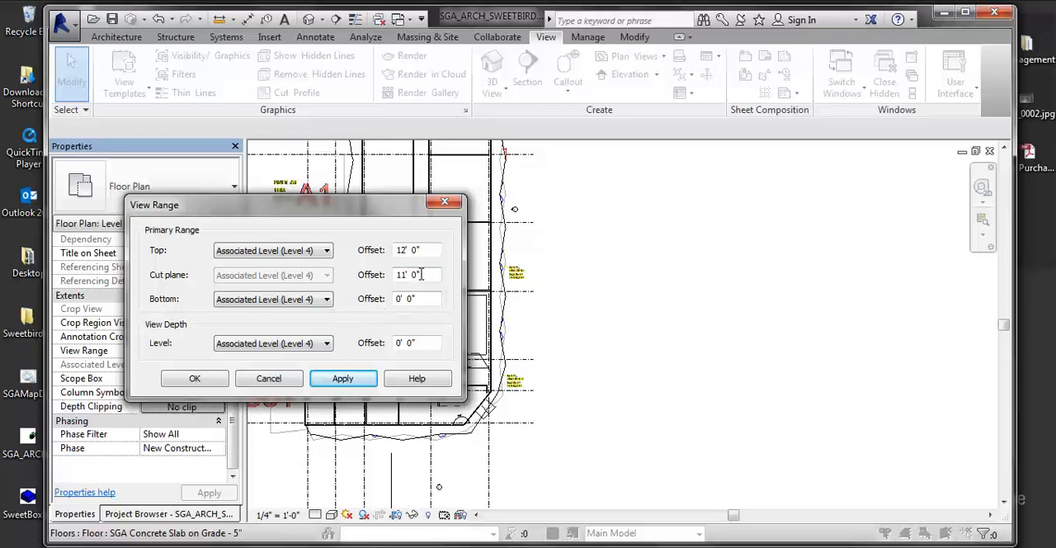
drag(431, 250, 362, 253)
text(7)
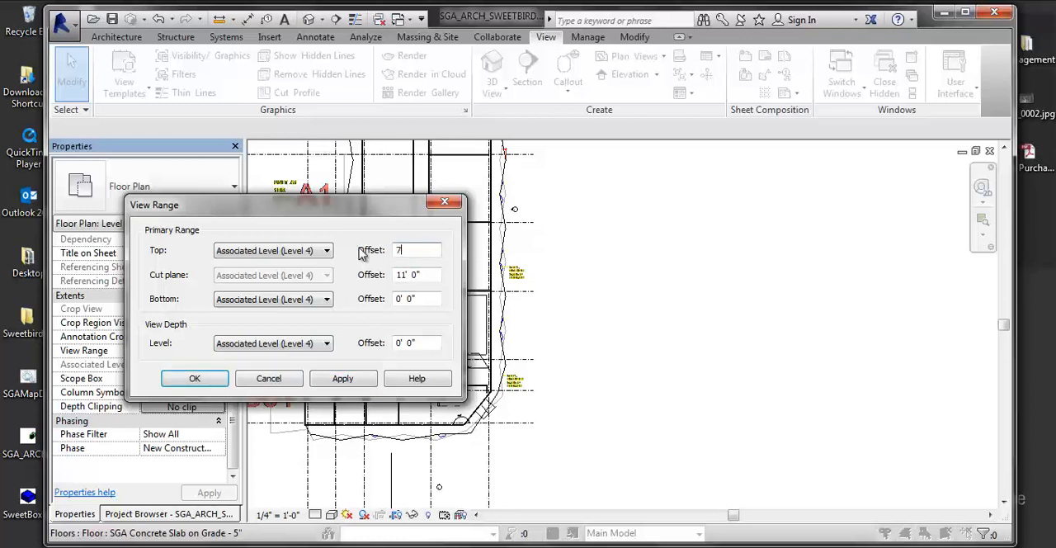
text('6")
key(Return)
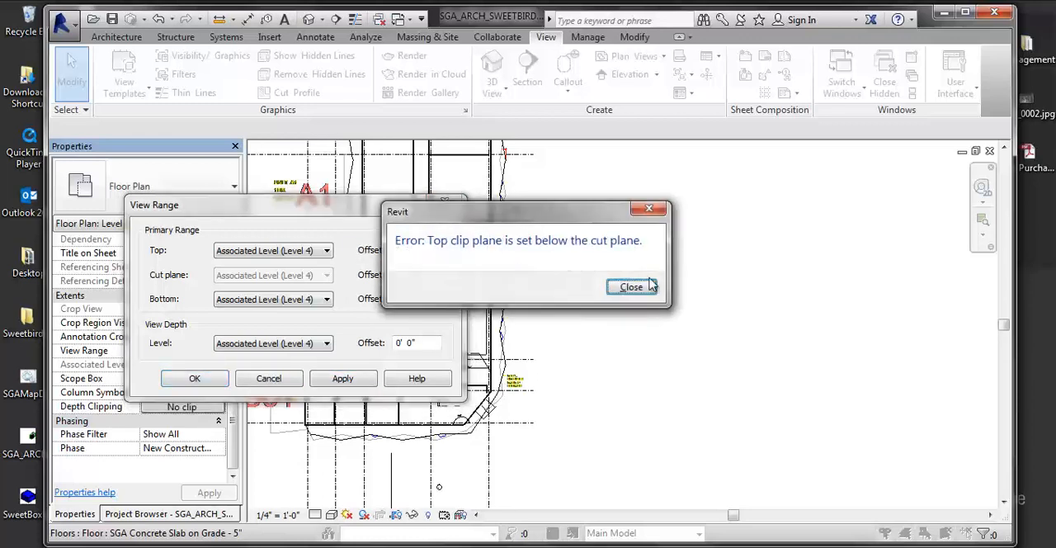
click(651, 285)
drag(424, 279, 325, 277)
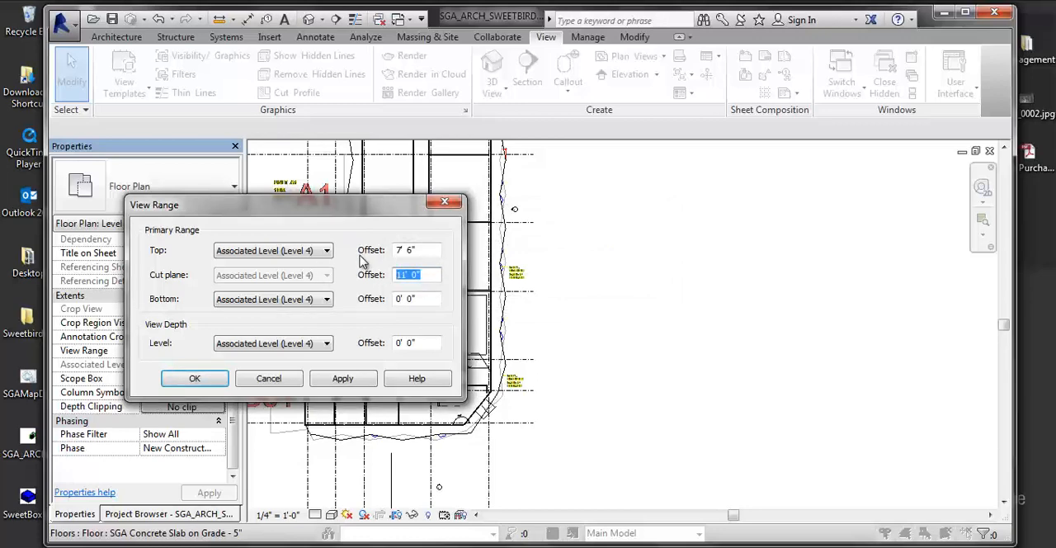
text(4)
key(Return)
- Review the Level 4 floor plan around the lower units, check its View Range offsets and accept them
middle_drag(704, 363, 761, 342)
scroll(641, 316, up, 1)
middle_drag(624, 279, 645, 289)
middle_drag(690, 340, 729, 332)
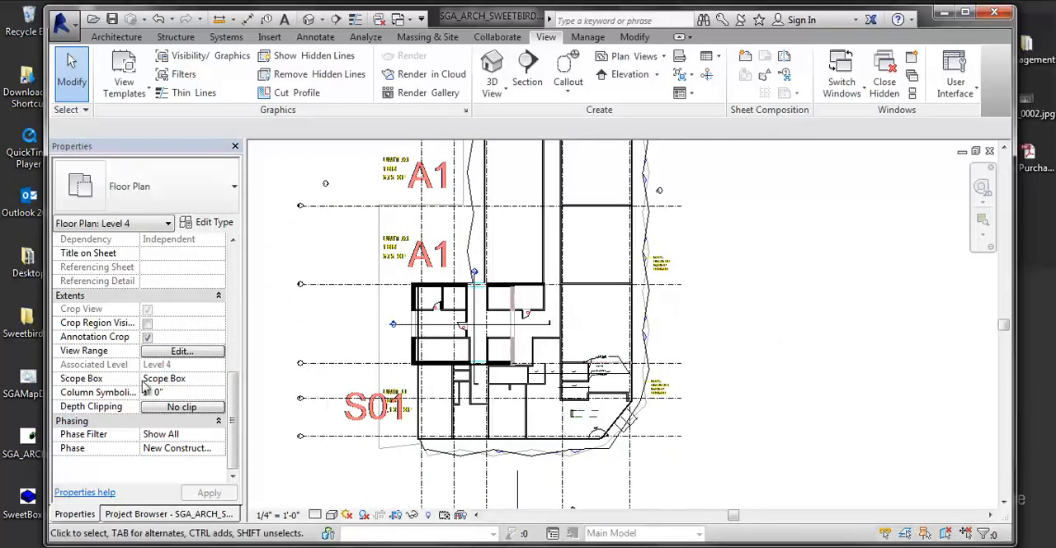
click(182, 351)
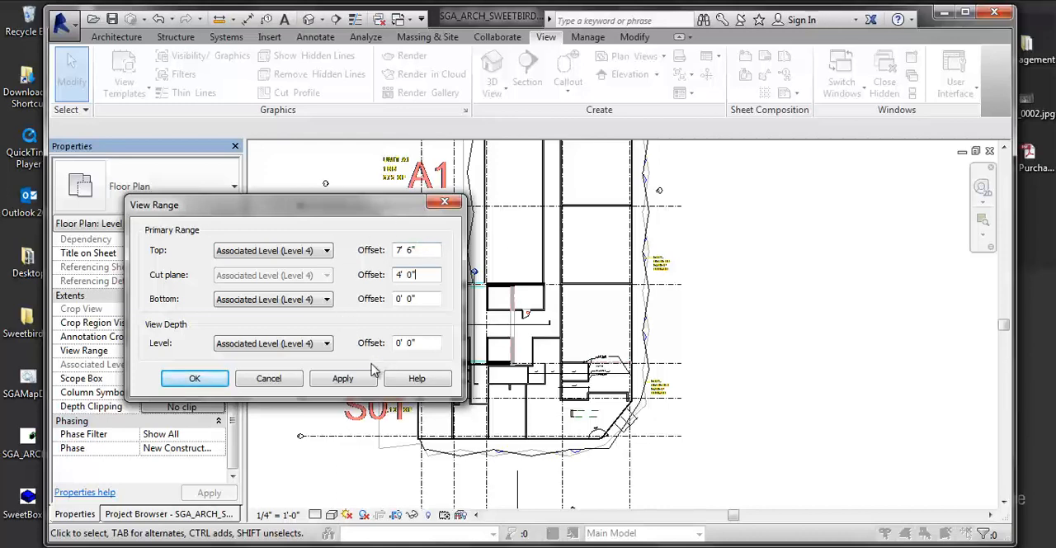
click(207, 378)
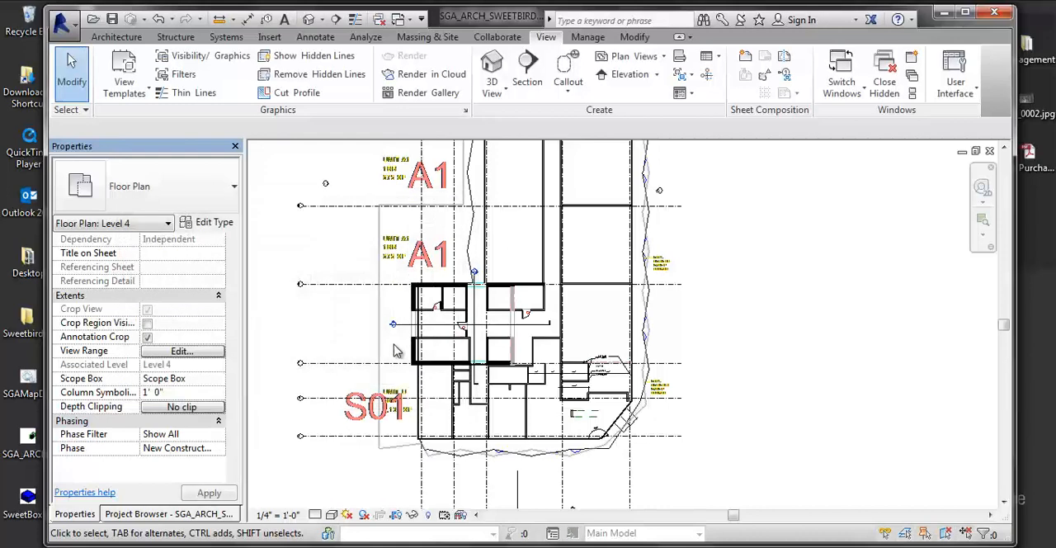
- Select the view arrow of the elevation marker on the building's east side in the Level 4 floor plan
middle_drag(690, 302, 612, 427)
scroll(488, 317, up, 3)
middle_drag(488, 326, 458, 368)
scroll(594, 330, up, 3)
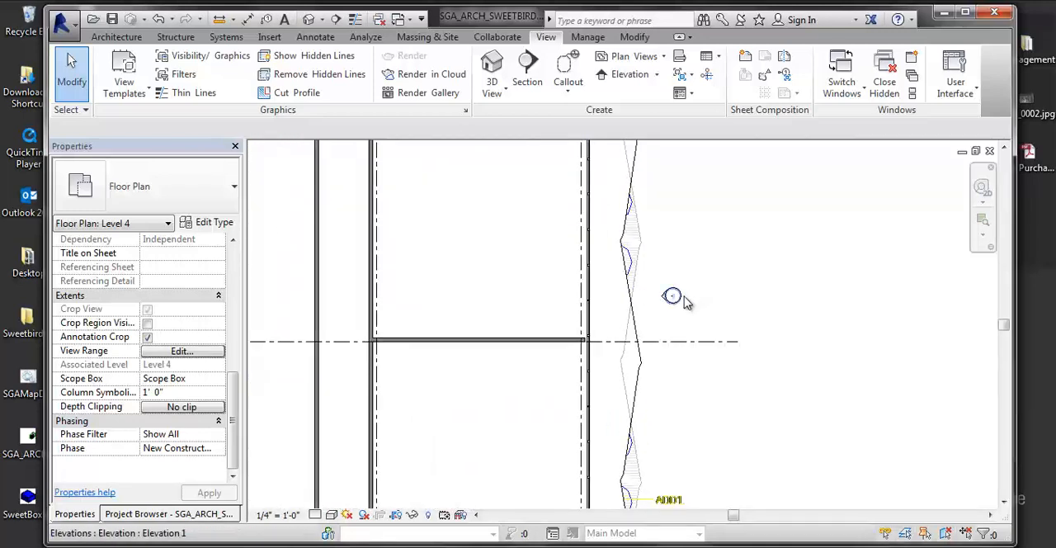
scroll(678, 297, up, 2)
mouse_move(778, 265)
mouse_down()
mouse_move(688, 288)
mouse_move(682, 328)
mouse_up()
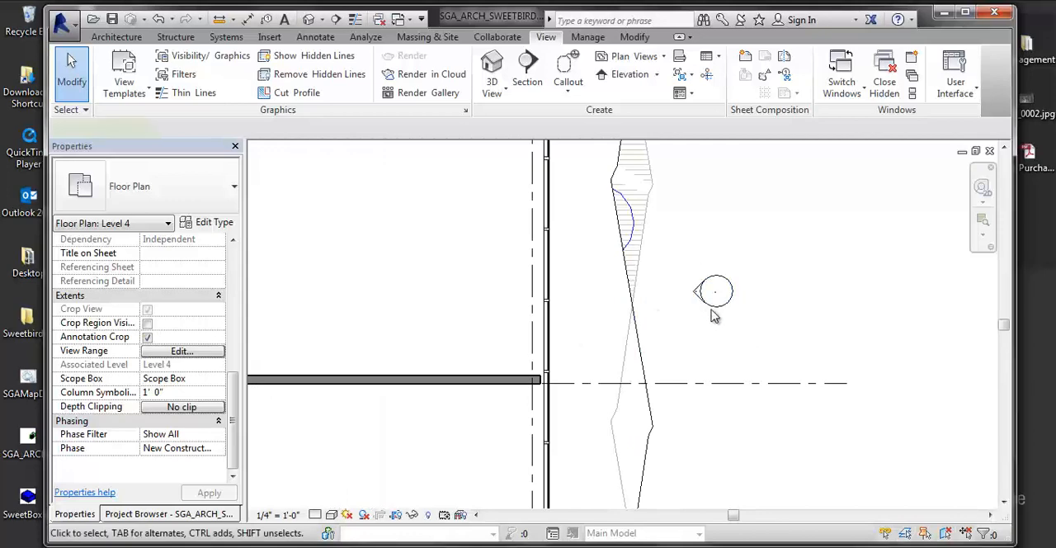
click(759, 337)
middle_drag(707, 337, 672, 377)
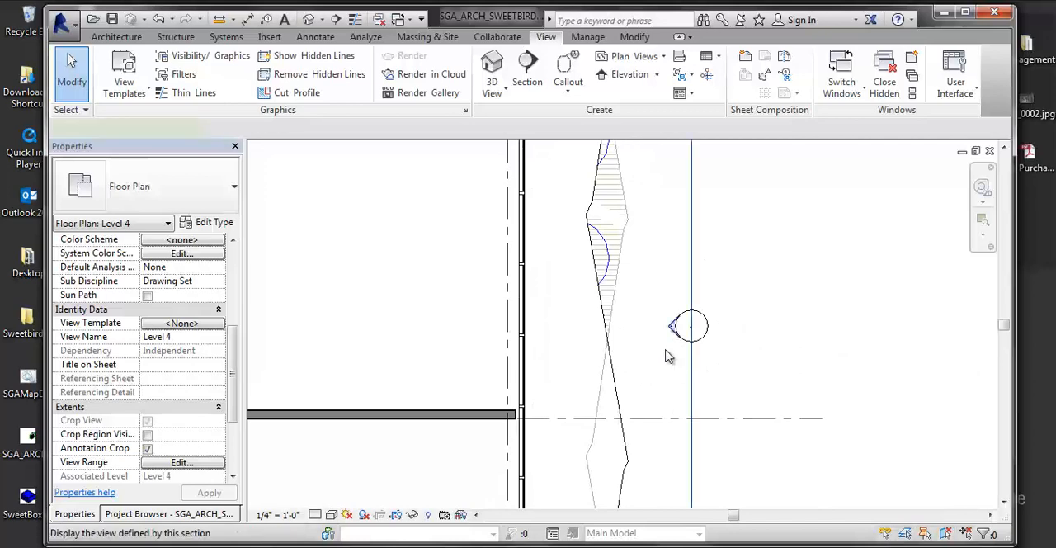
click(688, 357)
- Open the East Elevation from its marker and examine the curtain wall band and the floor lines
scroll(738, 367, down, 5)
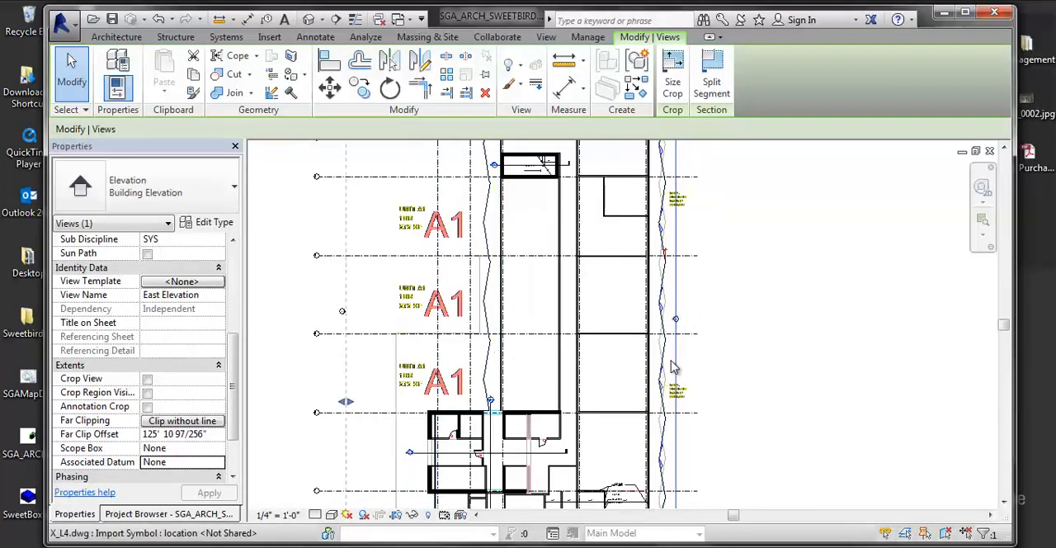
scroll(717, 323, up, 5)
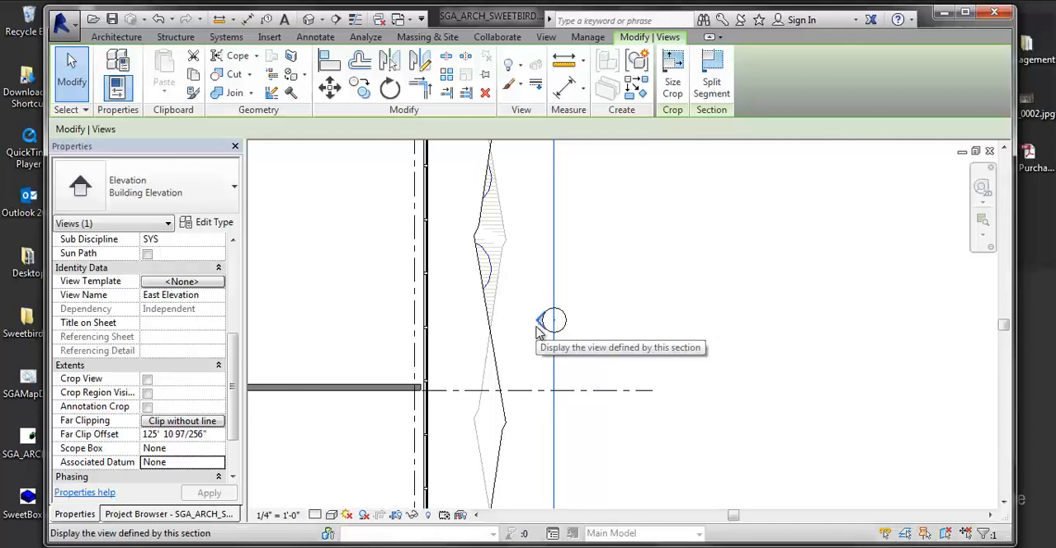
right_click(540, 321)
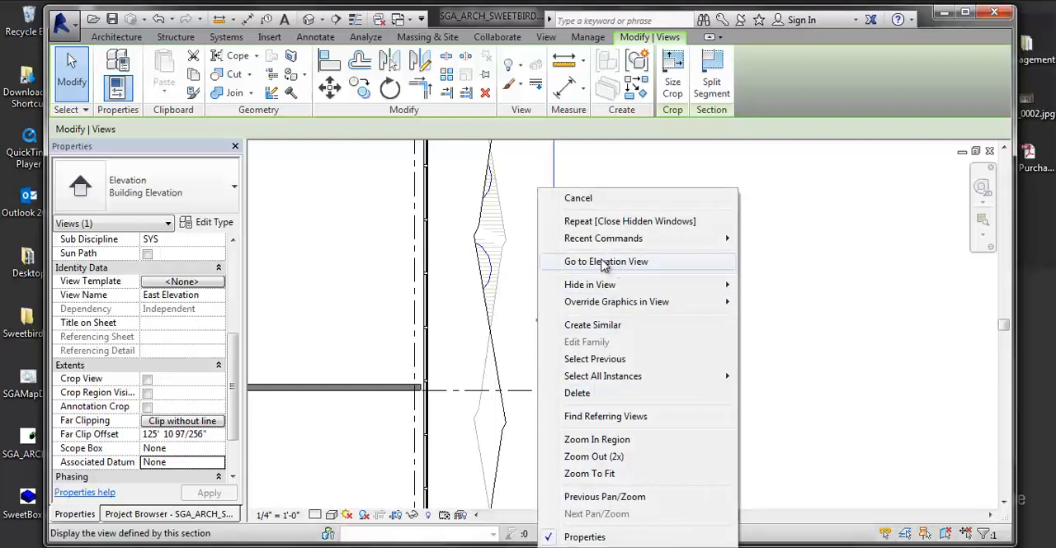
click(588, 263)
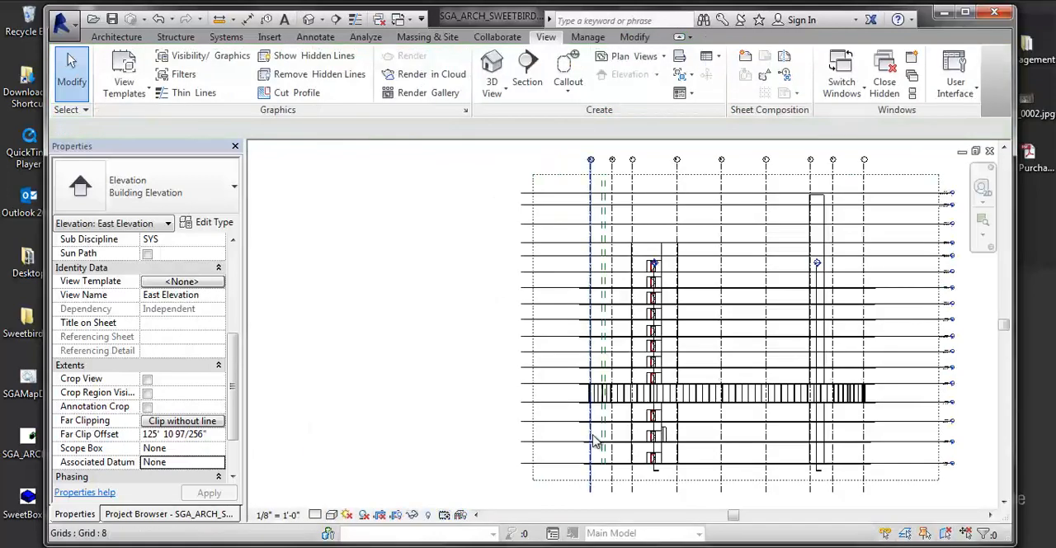
scroll(611, 413, up, 2)
scroll(629, 388, up, 2)
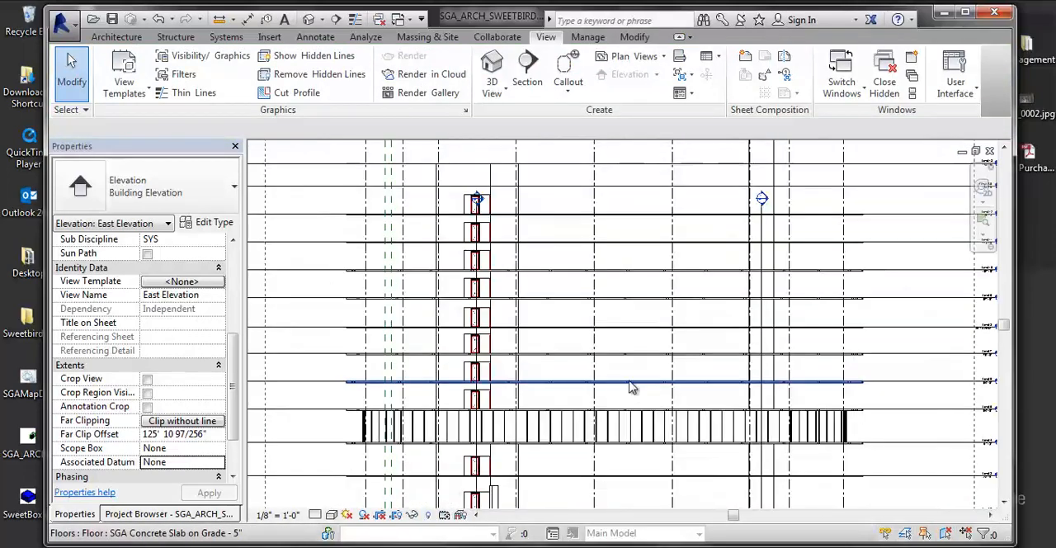
scroll(629, 346, up, 4)
scroll(615, 363, down, 4)
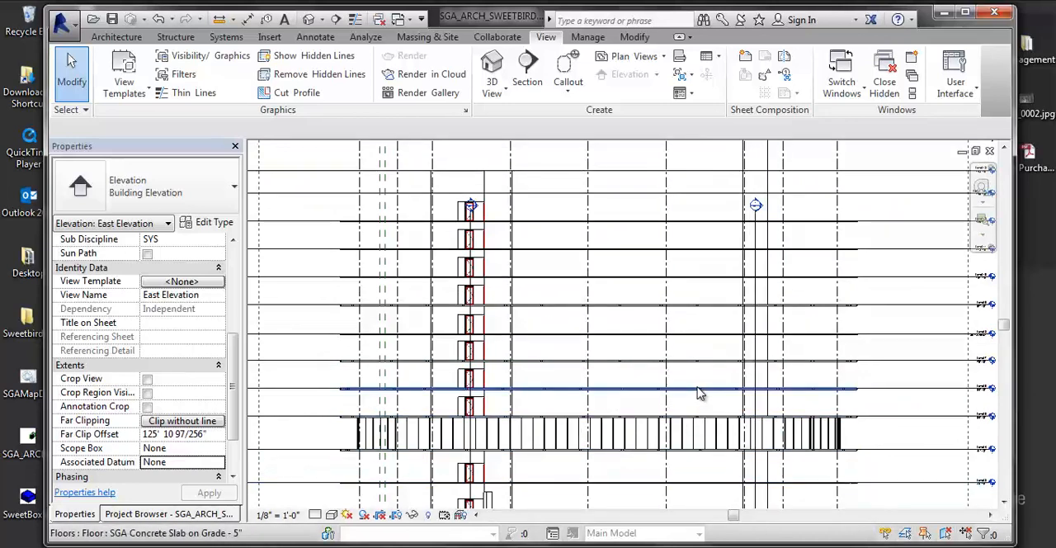
middle_drag(689, 412, 699, 378)
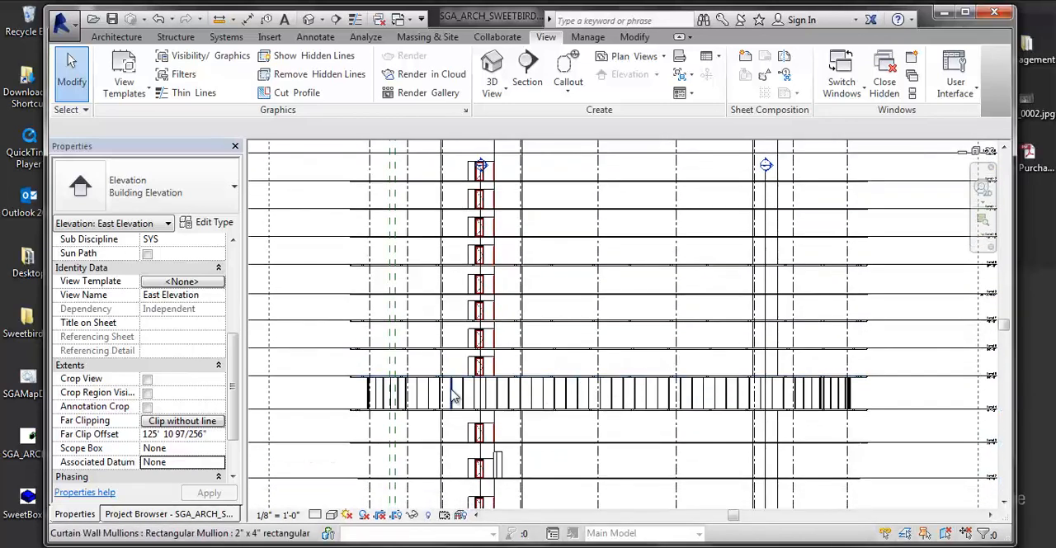
- Close the 3D view and the Level 4 ceiling plan, and tile the East Elevation beside the Level 4 floor plan
key(w)
key(t)
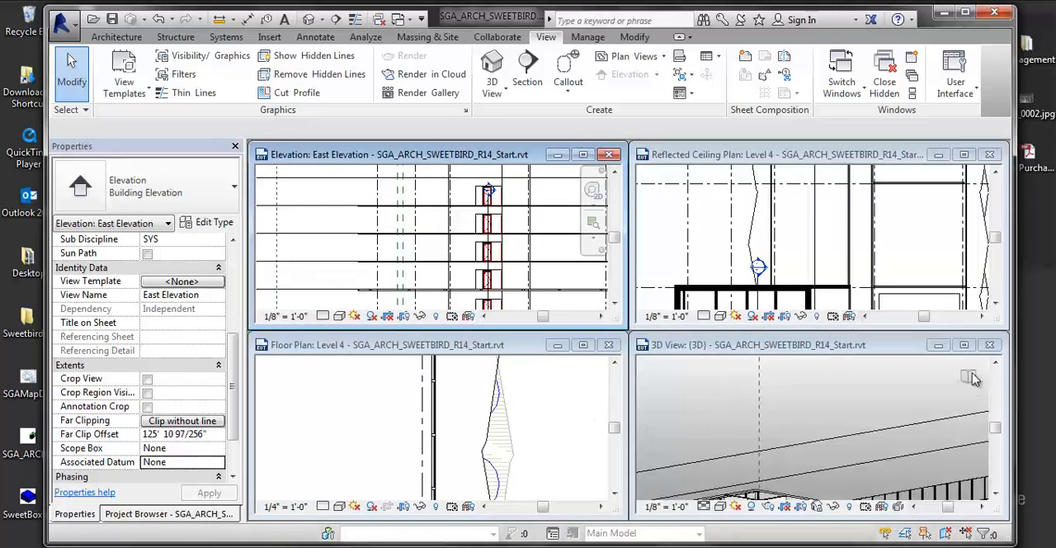
click(989, 345)
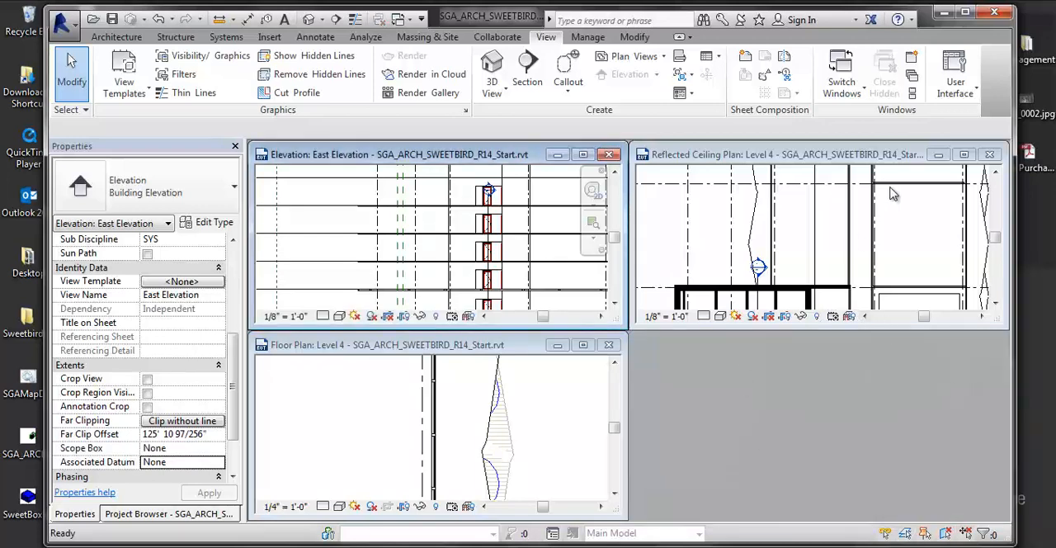
click(989, 154)
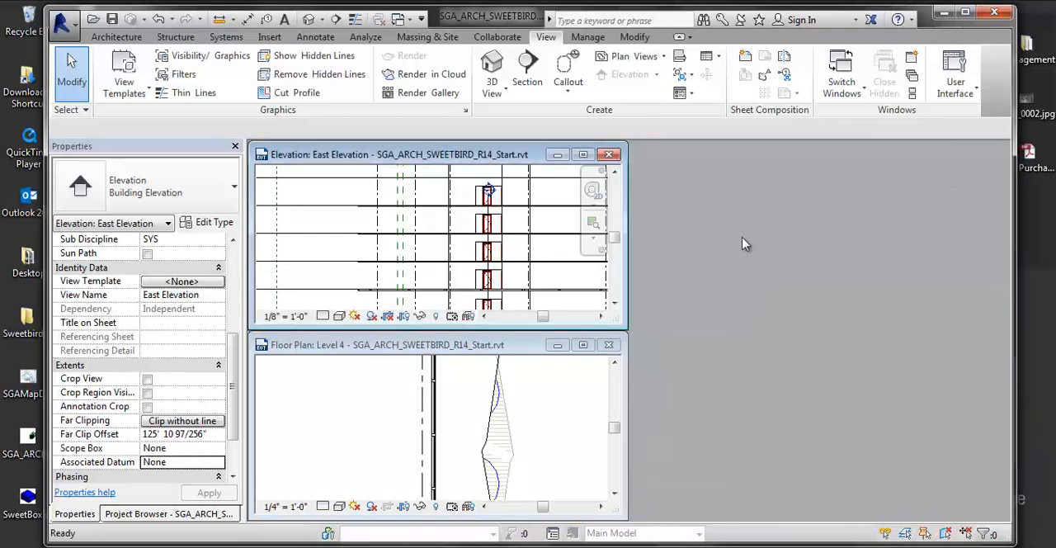
key(w)
key(t)
click(714, 367)
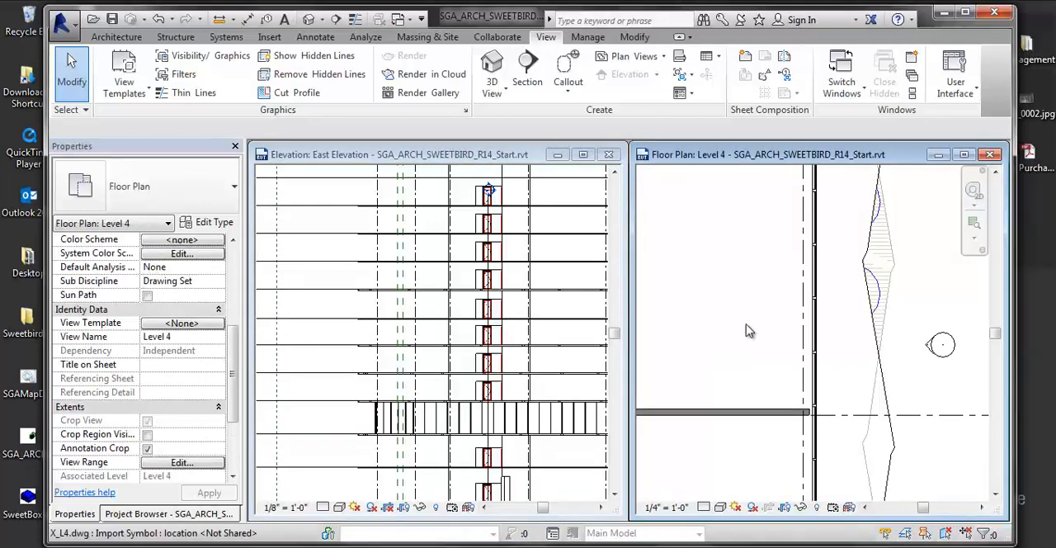
- Shorten the East Elevation's far clip offset to about 34' in the floor plan and check the result in the elevation
click(839, 344)
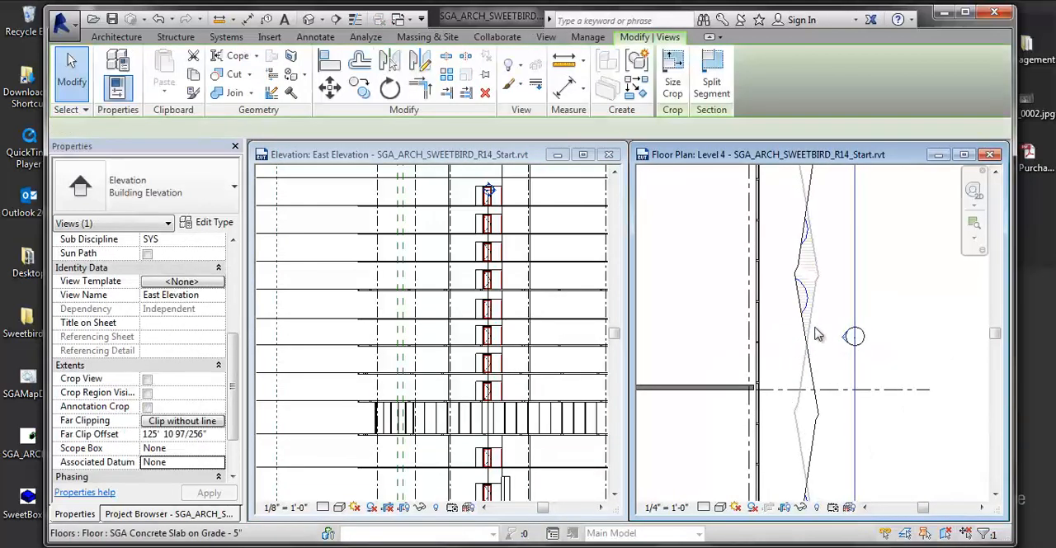
scroll(839, 340, down, 2)
middle_drag(828, 376, 905, 396)
scroll(786, 370, down, 5)
middle_drag(788, 373, 906, 371)
drag(706, 432, 889, 438)
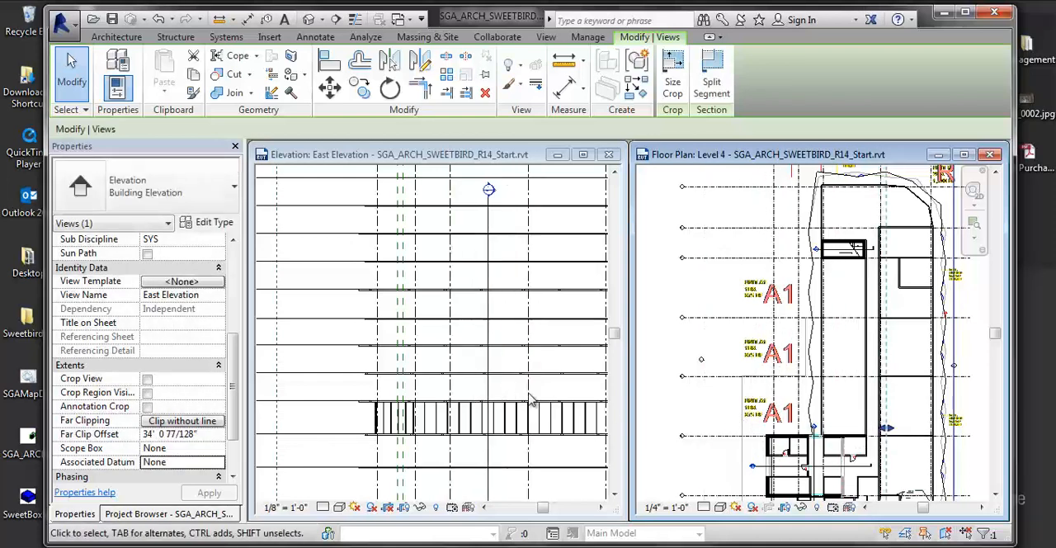
click(470, 408)
scroll(528, 372, up, 2)
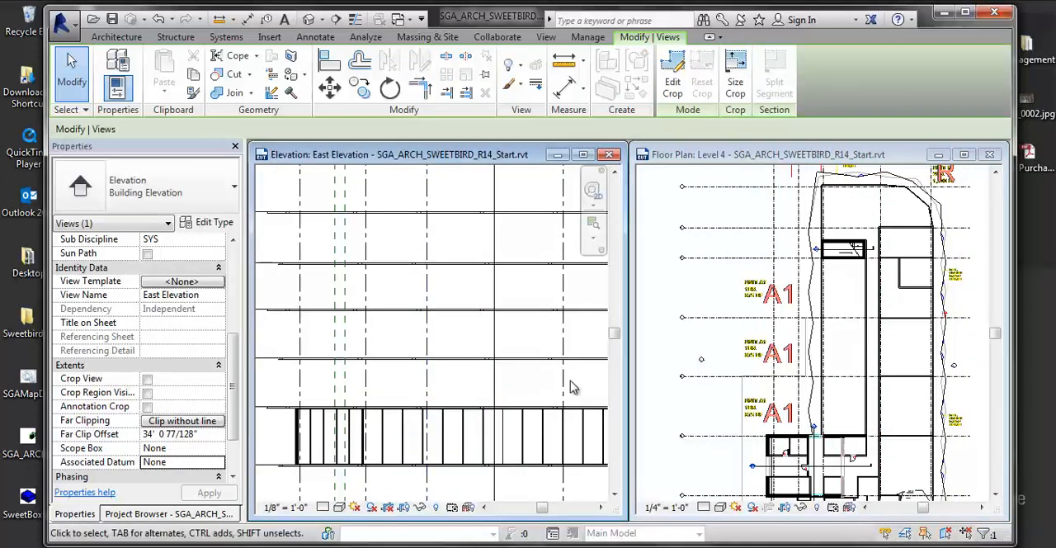
scroll(417, 362, up, 2)
scroll(416, 361, up, 2)
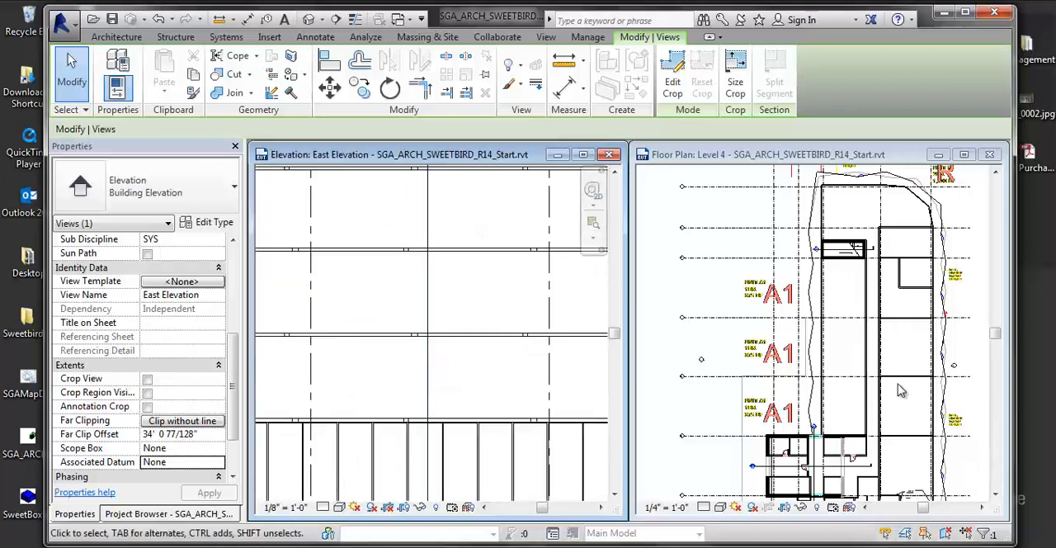
- Select the body of the East Elevation marker in the floor plan and examine its arrow direction options
click(965, 376)
scroll(967, 376, up, 3)
scroll(959, 368, up, 3)
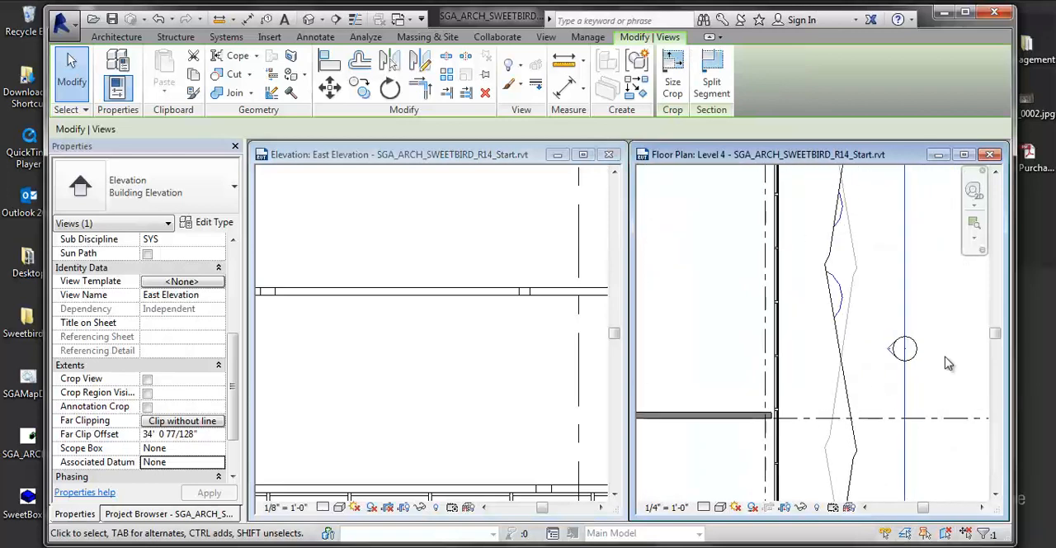
click(948, 363)
click(896, 350)
click(910, 362)
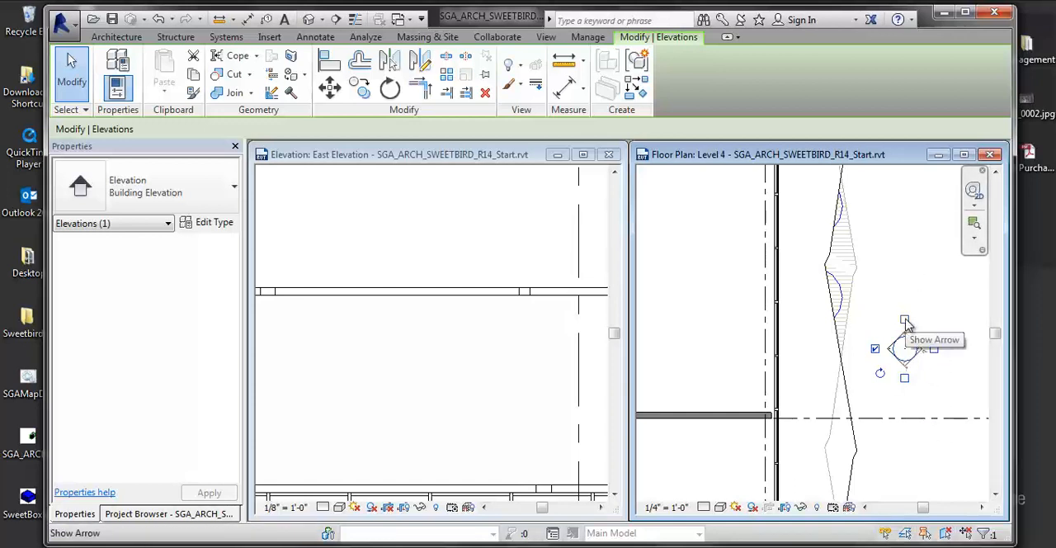
scroll(867, 394, down, 2)
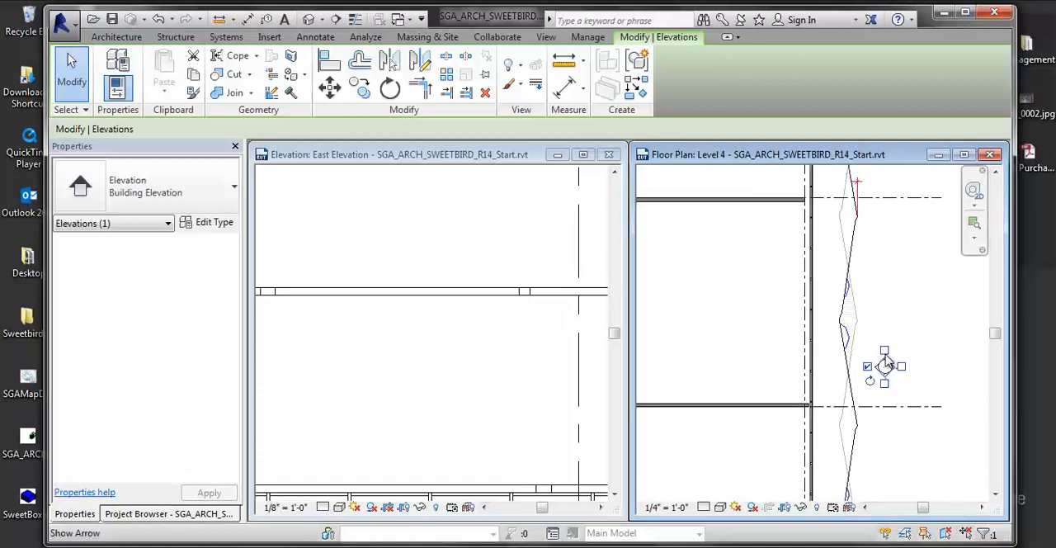
scroll(883, 351, up, 2)
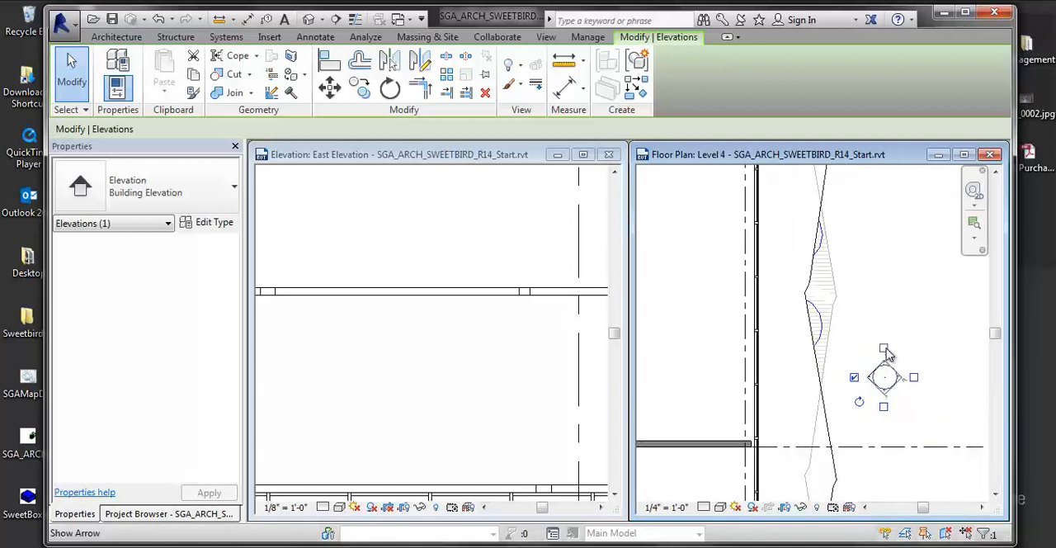
- Reselect the East Elevation's view arrow and extend its far clip past the building's west side, to about 122' 9"
click(866, 431)
click(872, 378)
scroll(866, 392, down, 5)
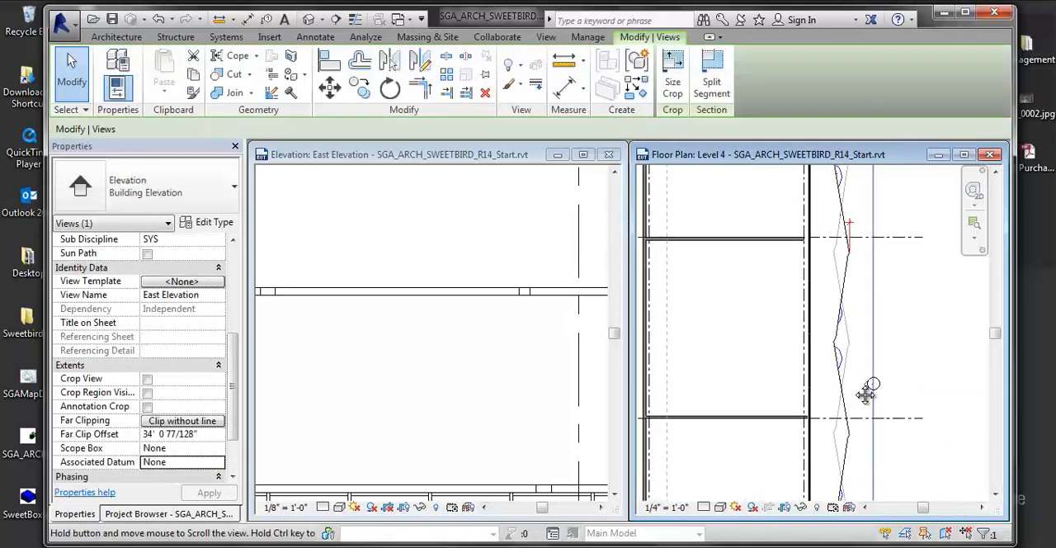
mouse_move(868, 419)
middle_down()
mouse_move(914, 394)
mouse_move(818, 409)
middle_up()
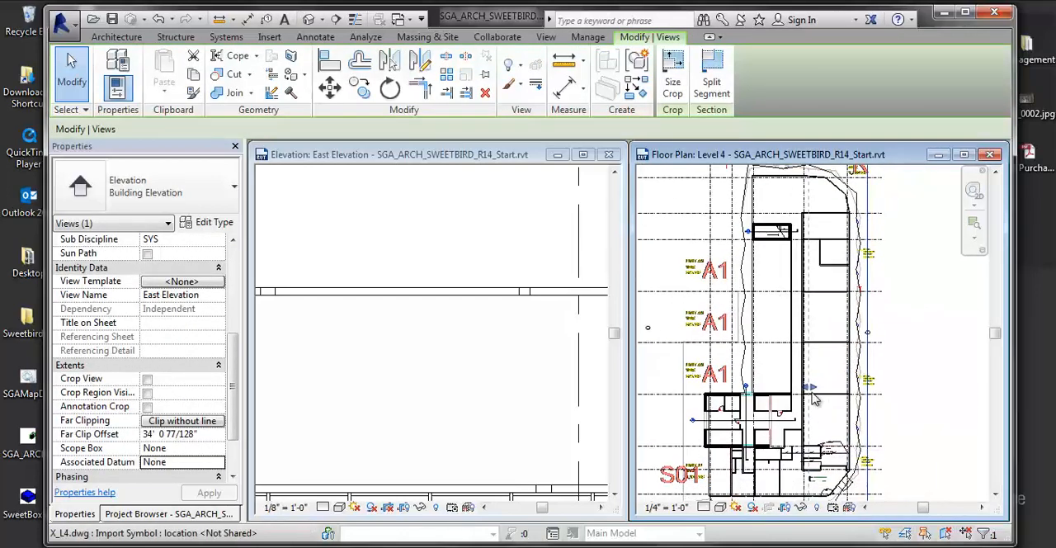
scroll(816, 402, up, 1)
mouse_move(807, 384)
mouse_down()
mouse_move(900, 376)
mouse_move(736, 401)
mouse_up()
- Examine the full length of the East Elevation's view line and far clip line relative to the building
scroll(899, 376, down, 2)
middle_drag(866, 296, 849, 391)
scroll(848, 391, down, 1)
scroll(861, 234, down, 2)
scroll(832, 297, down, 2)
middle_drag(832, 297, 813, 379)
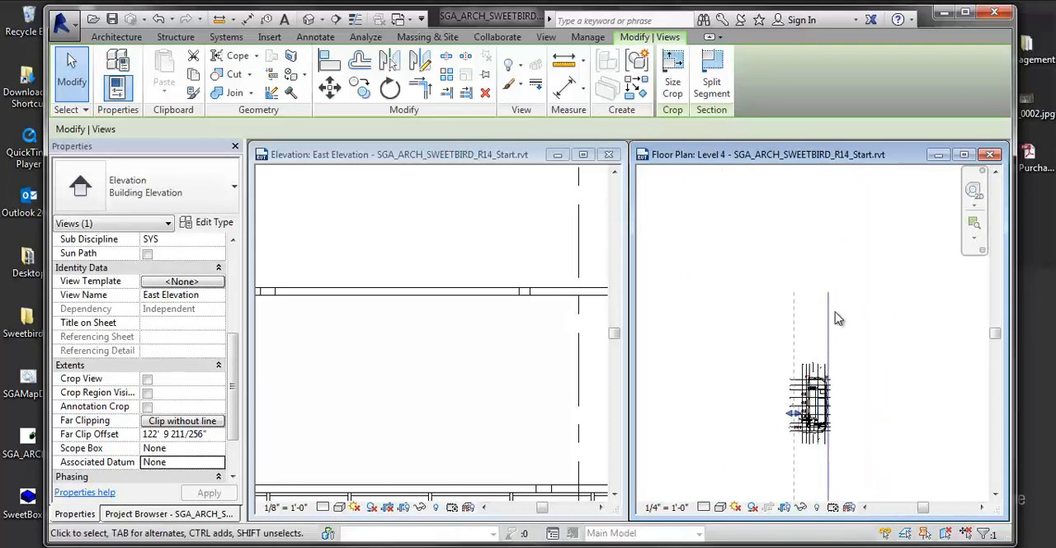
middle_drag(827, 334, 702, 201)
scroll(765, 333, up, 2)
scroll(766, 333, down, 1)
mouse_move(729, 297)
middle_down()
mouse_move(796, 355)
mouse_move(744, 307)
middle_up()
scroll(763, 334, up, 2)
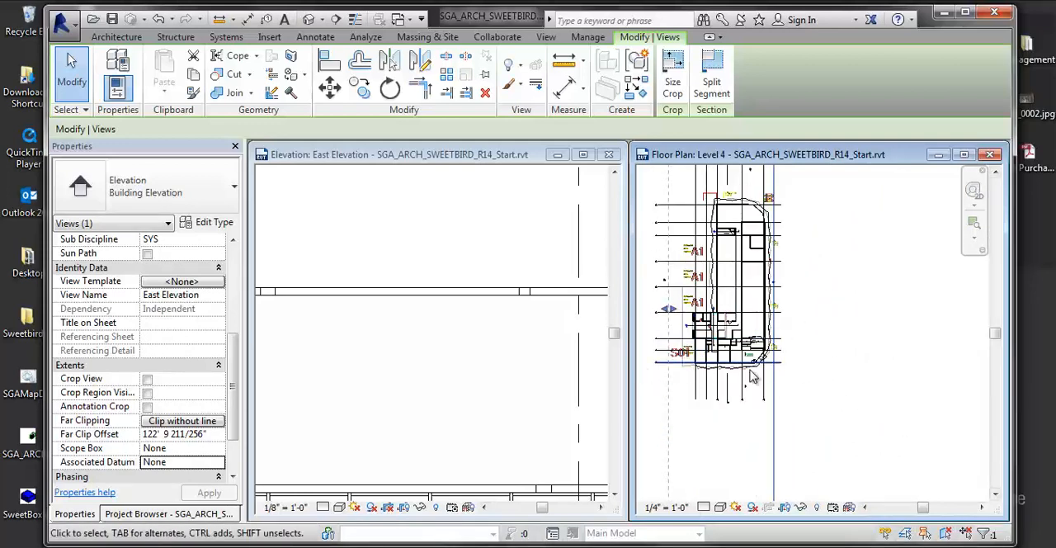
- Examine the East Elevation's Scope Box setting among its extents properties
scroll(236, 413, down, 2)
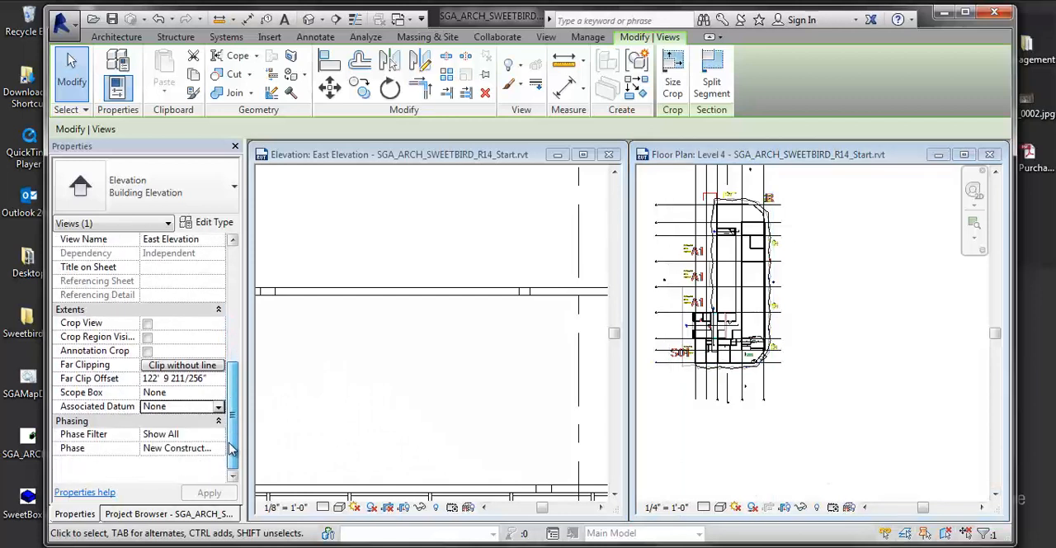
click(175, 392)
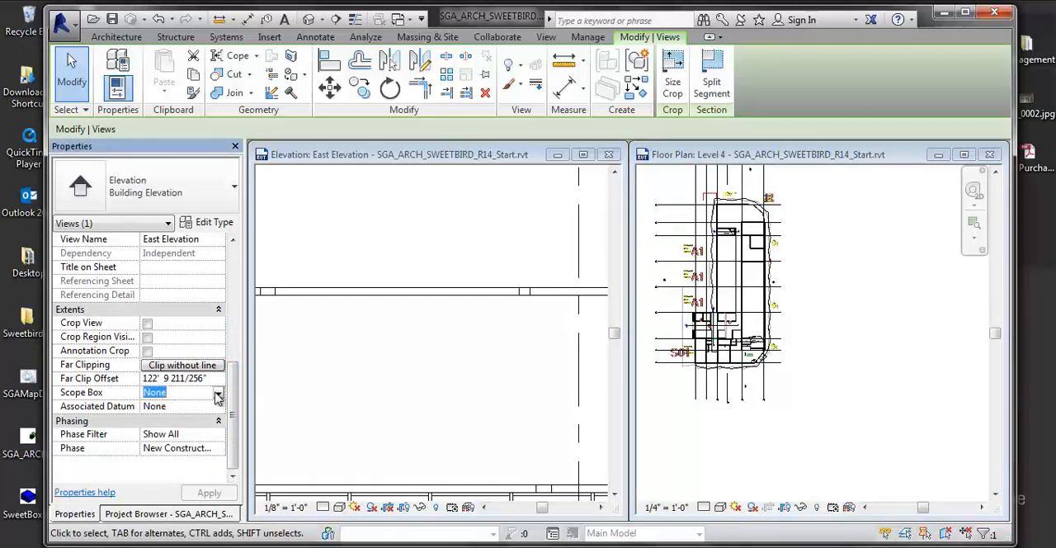
click(817, 349)
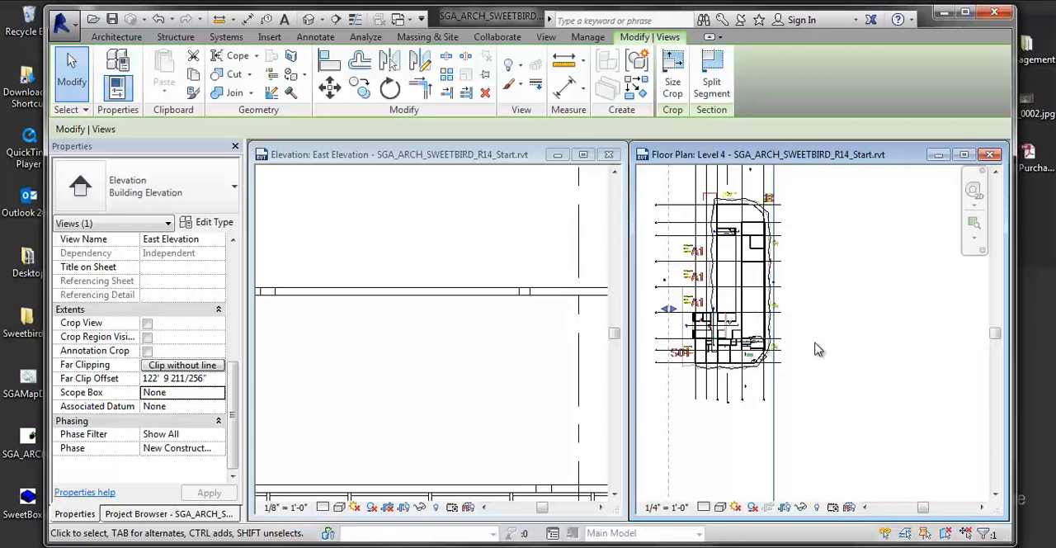
- Select the Stair Core Section line in the Level 4 plan and cycle the symbol at its west end back to the section head
click(755, 360)
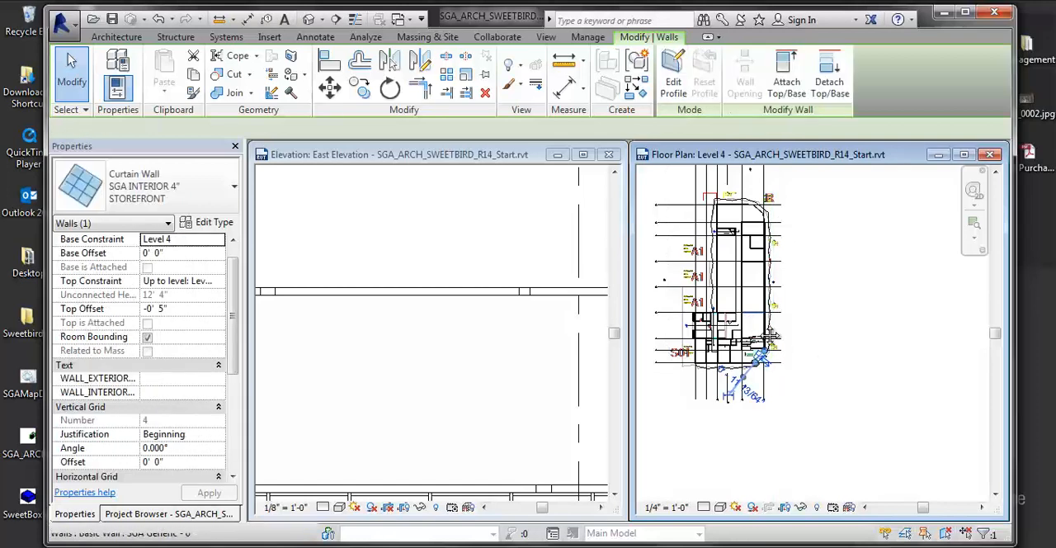
scroll(749, 355, up, 6)
scroll(719, 318, up, 2)
click(736, 259)
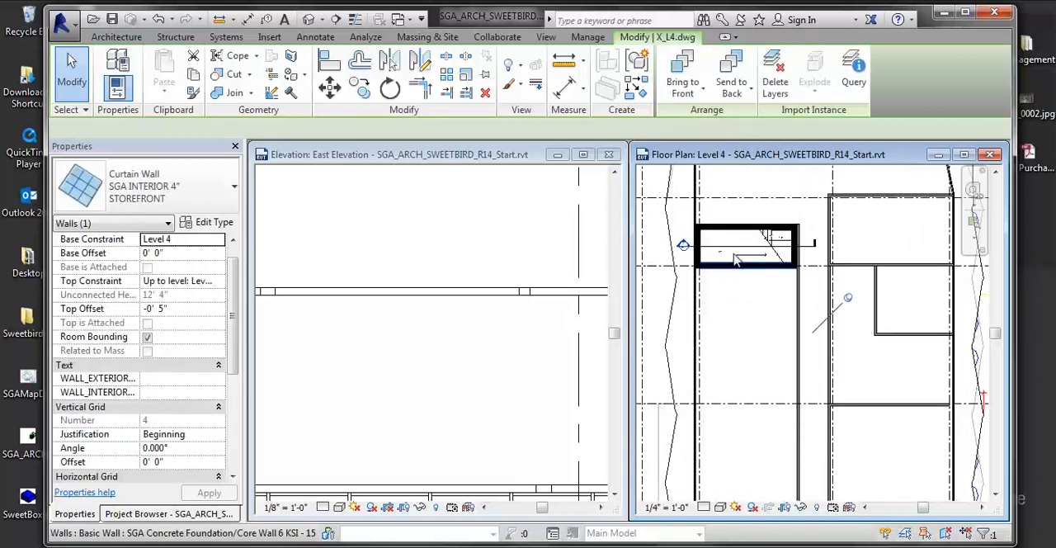
click(734, 247)
scroll(742, 301, up, 2)
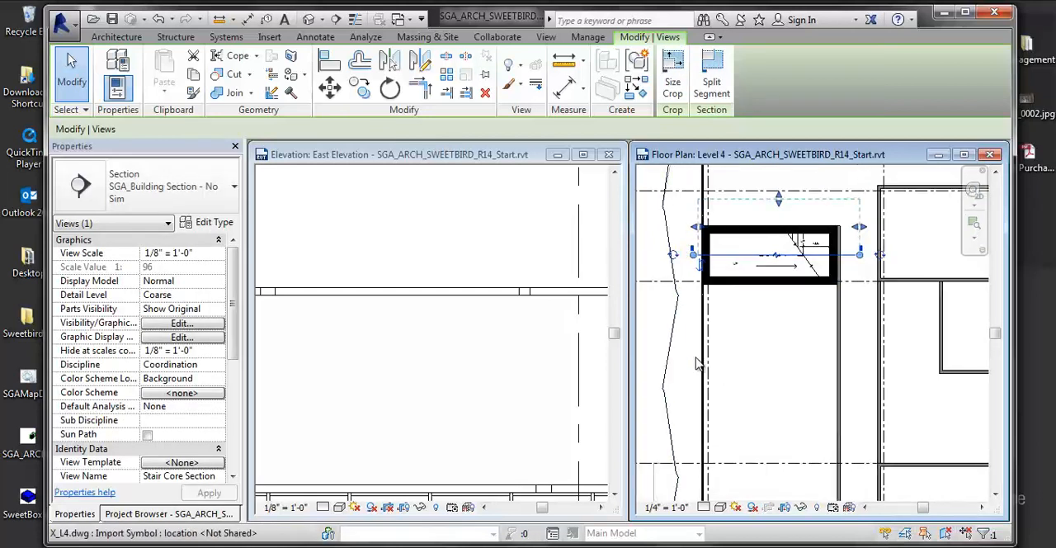
click(700, 263)
click(701, 263)
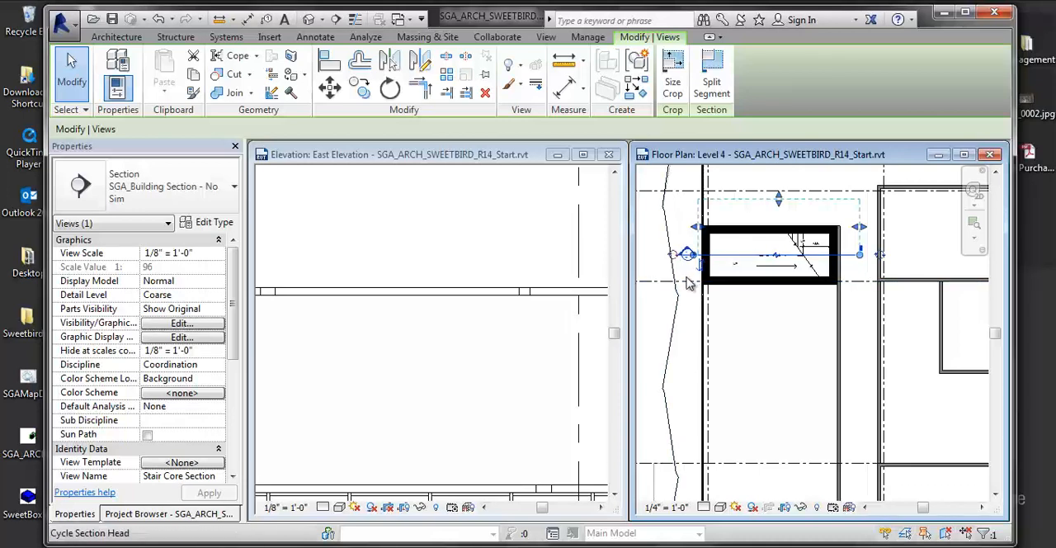
- Move the Stair Core Section's head east along its line to inside the stair core
scroll(829, 281, up, 2)
scroll(829, 281, down, 1)
middle_drag(872, 245, 929, 316)
drag(678, 297, 749, 297)
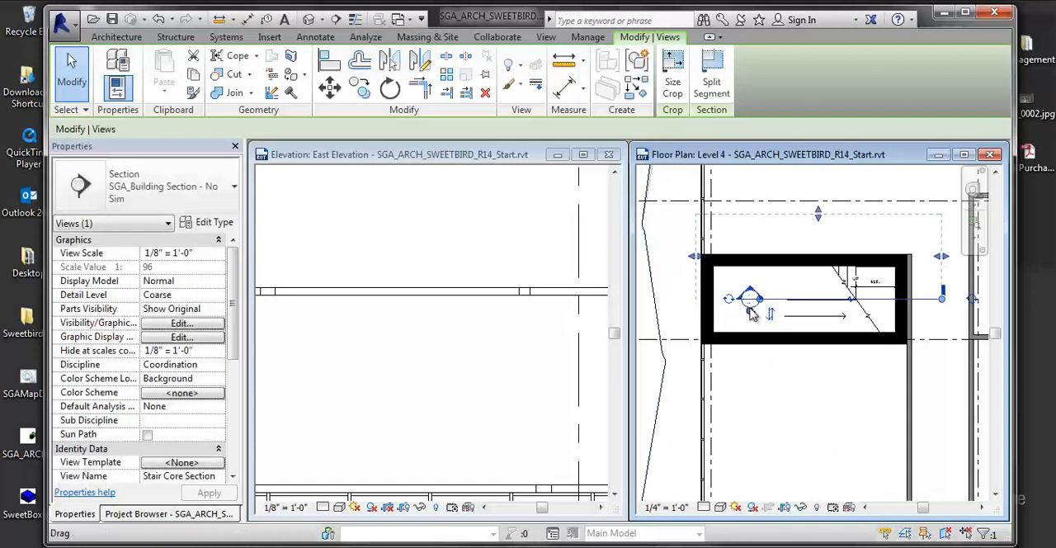
- Extend the Stair Core Section's far clip slightly north to about 9' 8" and move its head back outside the core's west wall
click(940, 320)
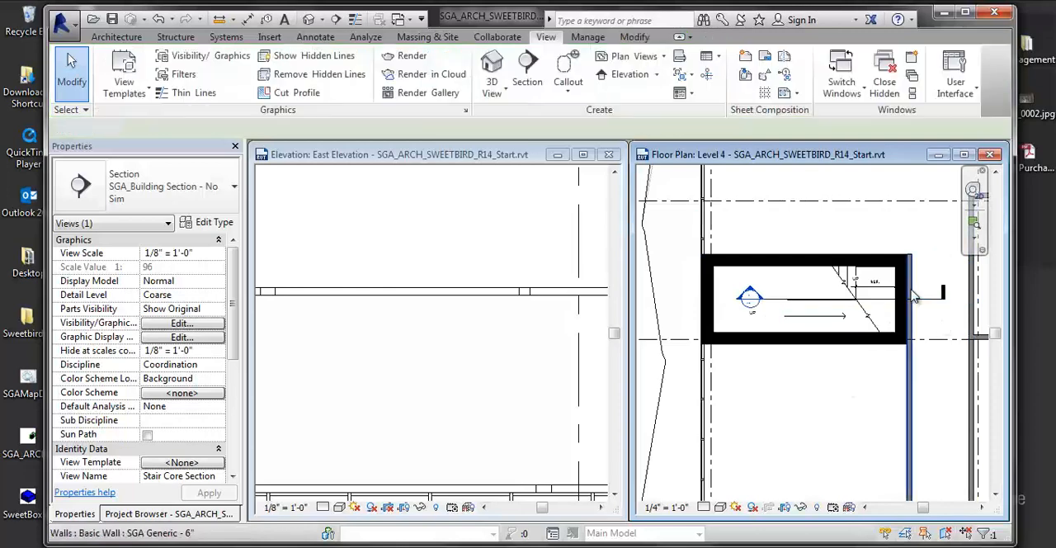
click(917, 299)
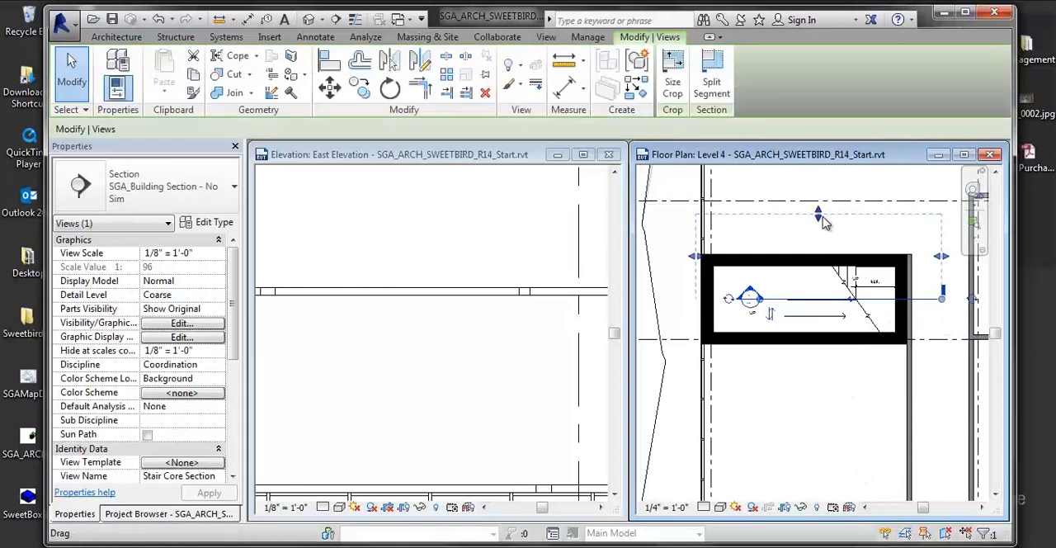
mouse_move(823, 221)
mouse_down()
mouse_move(820, 243)
mouse_move(817, 210)
mouse_up()
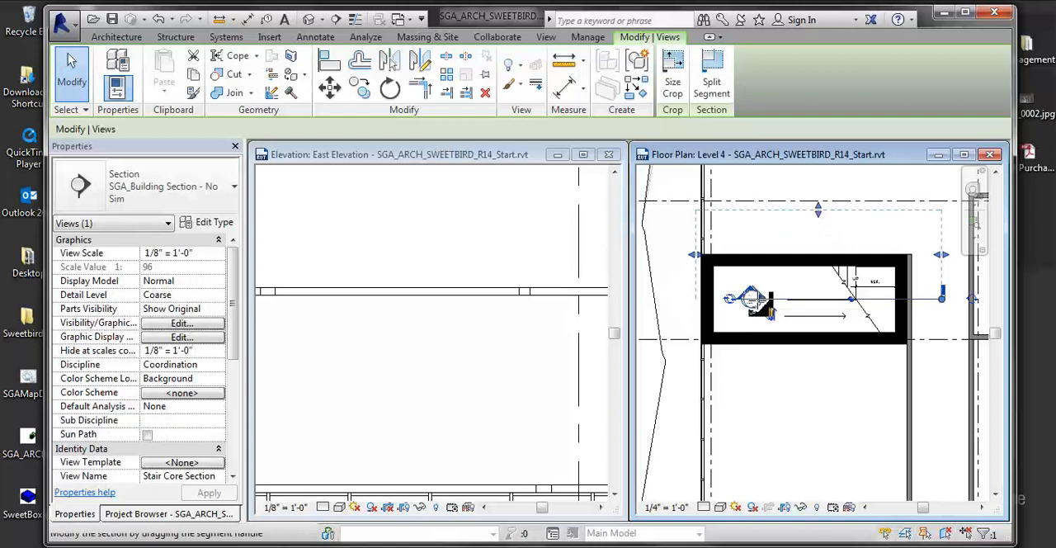
drag(751, 299, 678, 298)
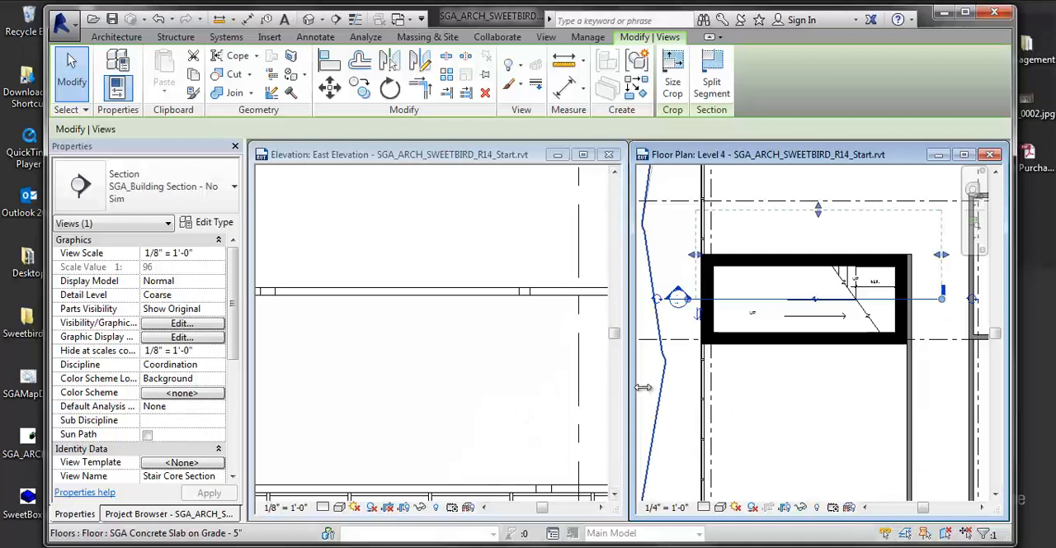
- Examine the Stair Core Section's crop, far clip and scope box properties
scroll(745, 371, down, 1)
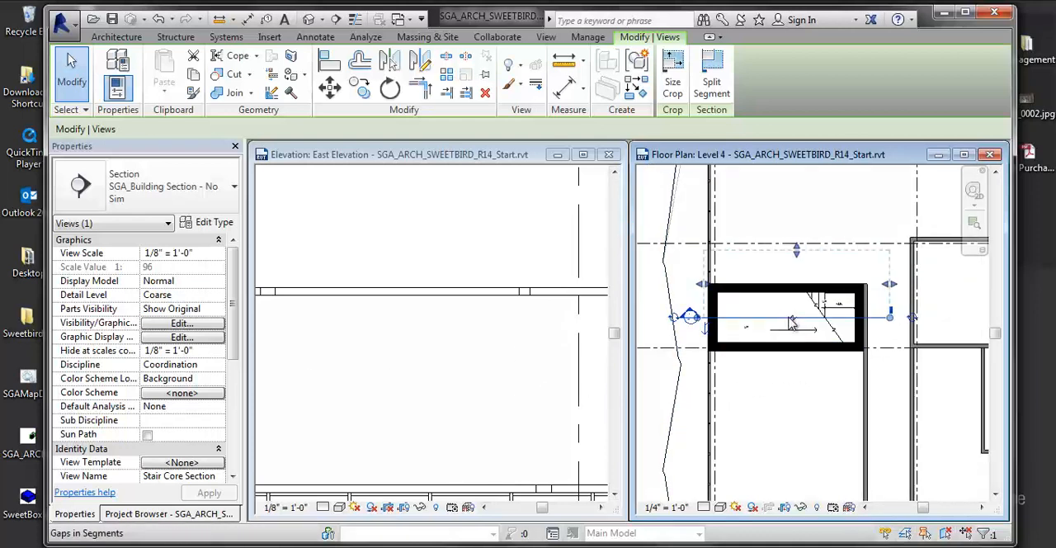
mouse_move(796, 416)
middle_down()
mouse_move(753, 414)
mouse_move(786, 414)
middle_up()
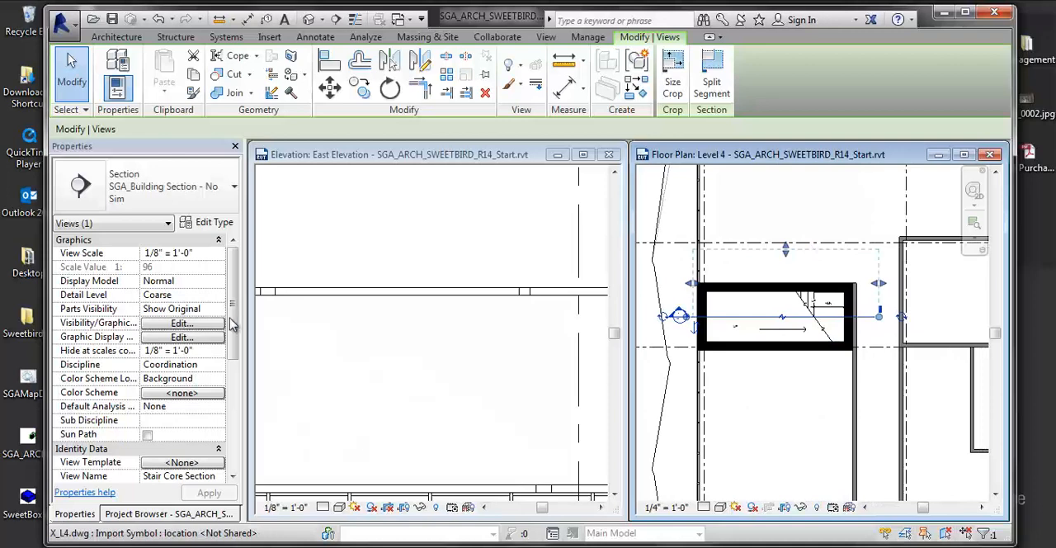
drag(232, 325, 250, 372)
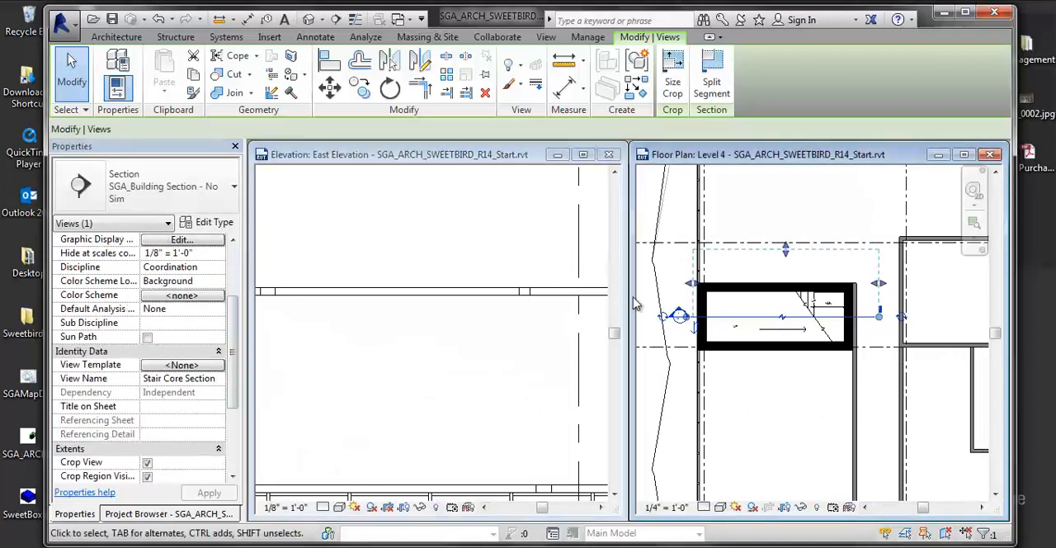
drag(232, 404, 232, 470)
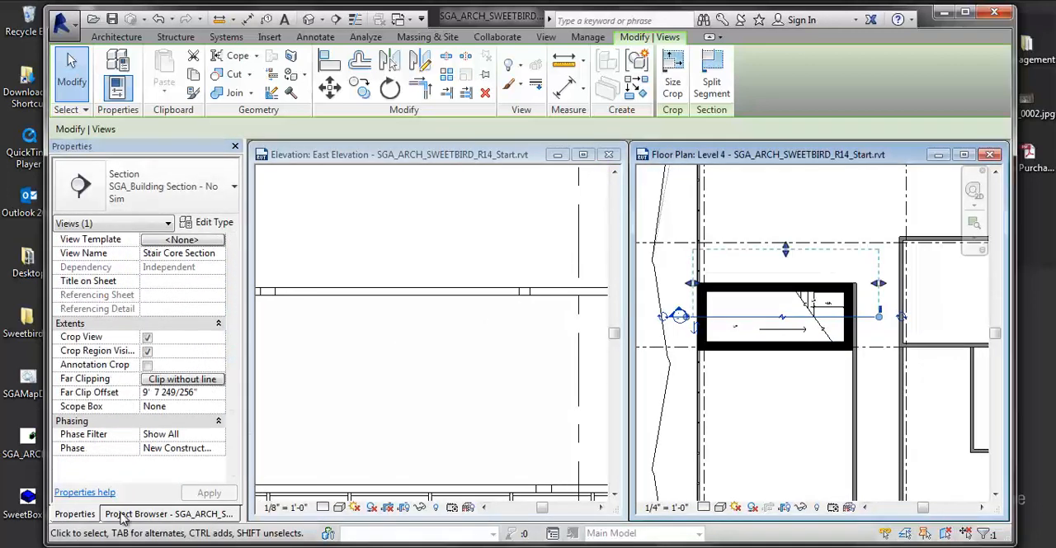
- Place a new building elevation marker facing north in the middle of the room east of the stair core
click(122, 515)
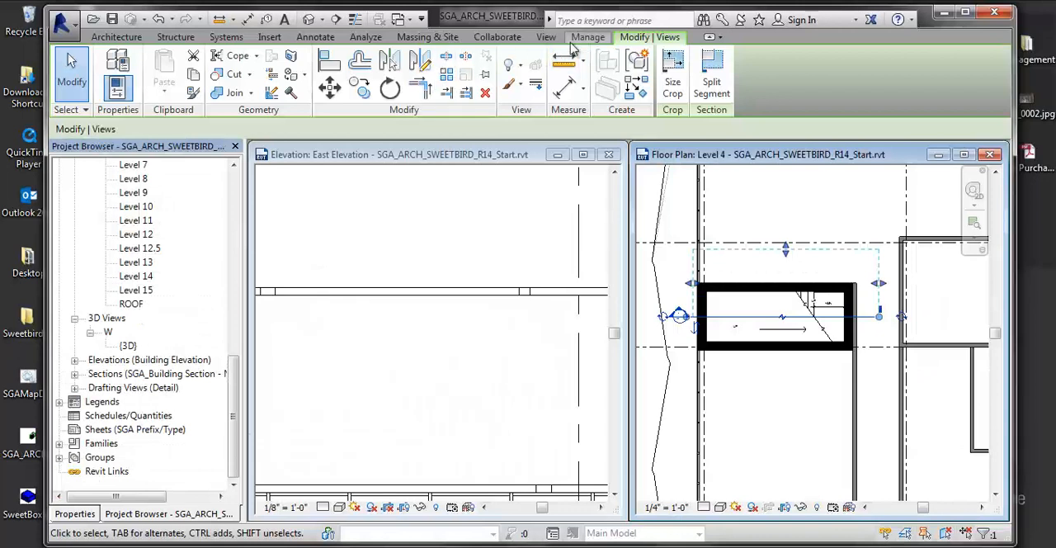
click(544, 38)
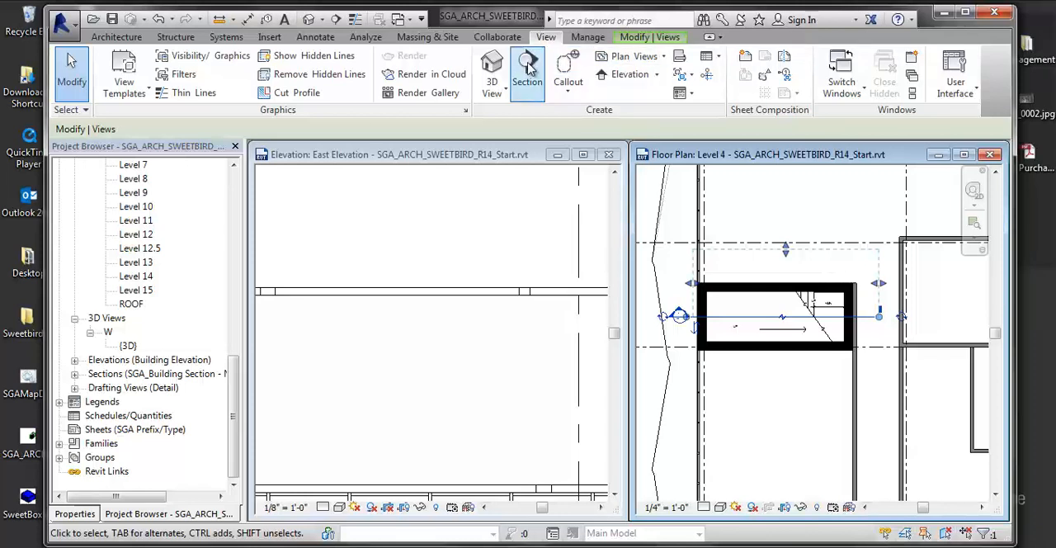
click(658, 76)
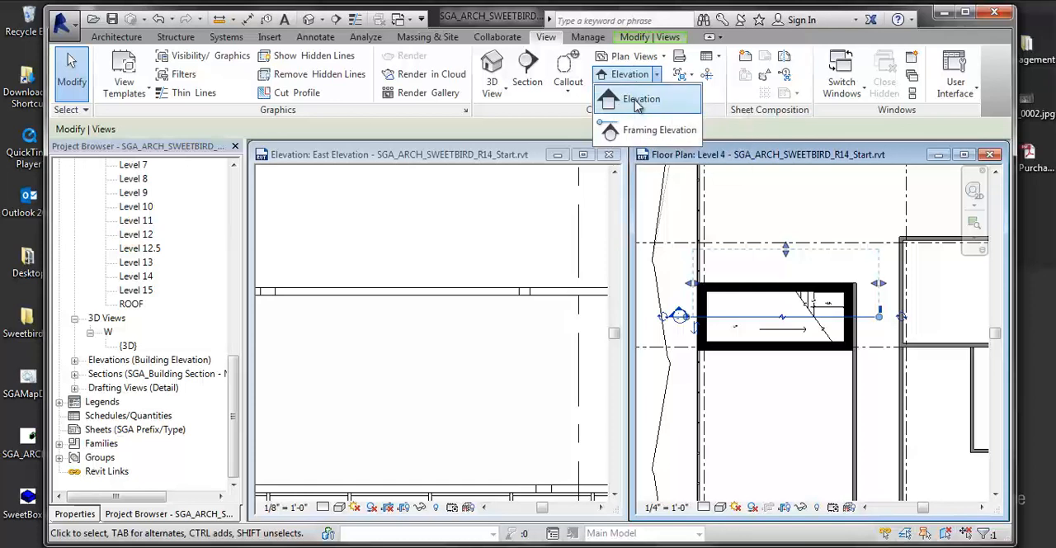
click(639, 100)
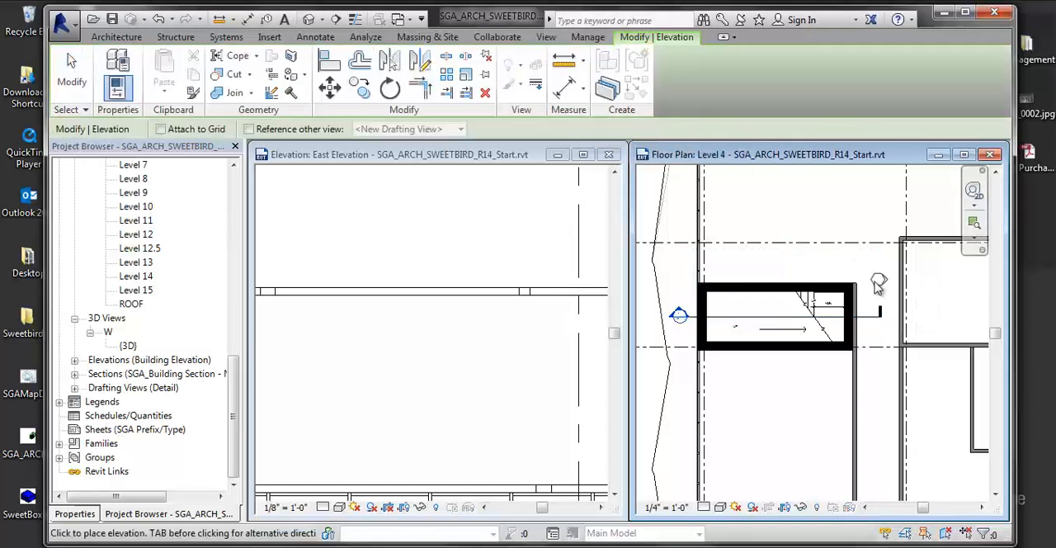
scroll(792, 285, up, 3)
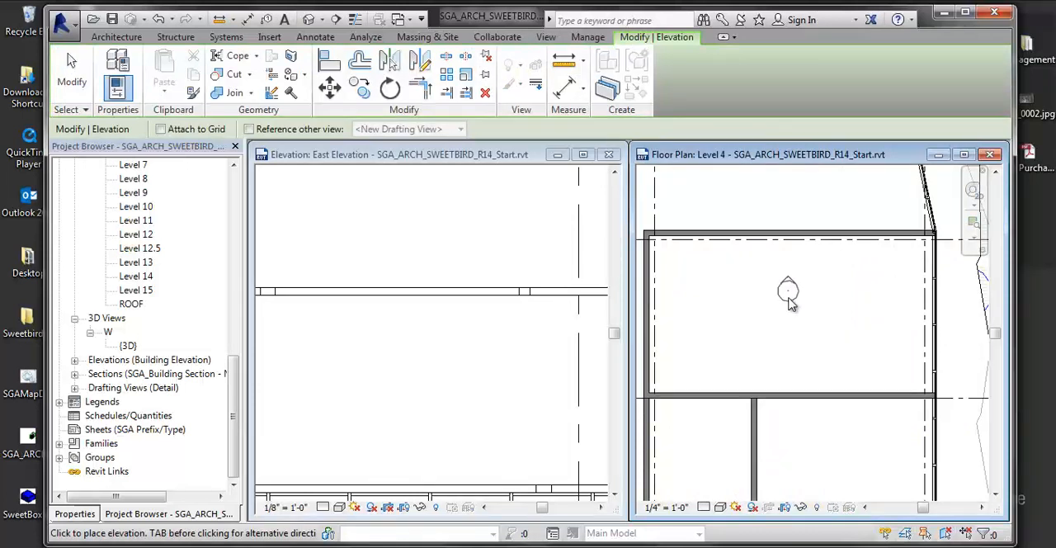
click(784, 306)
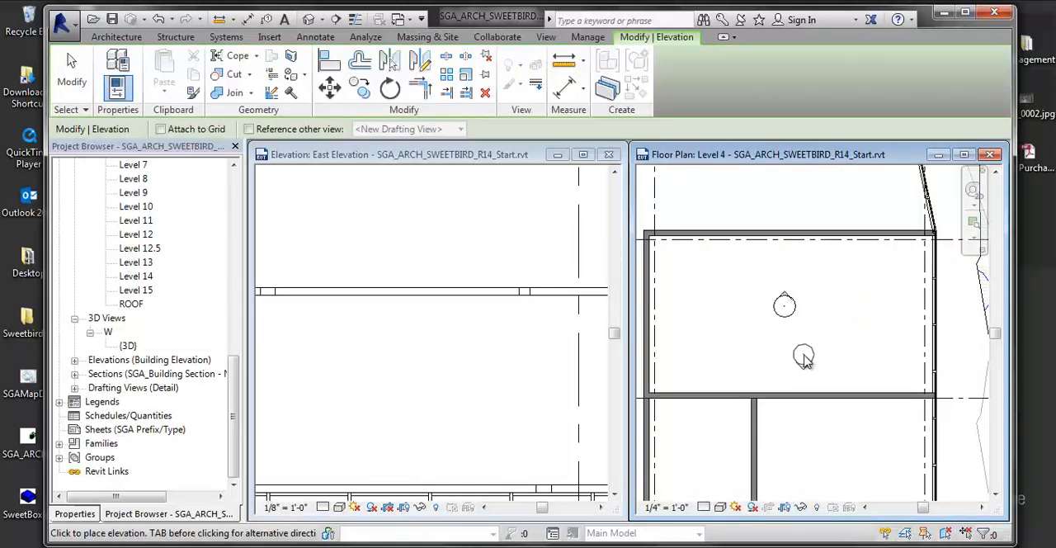
key(Escape)
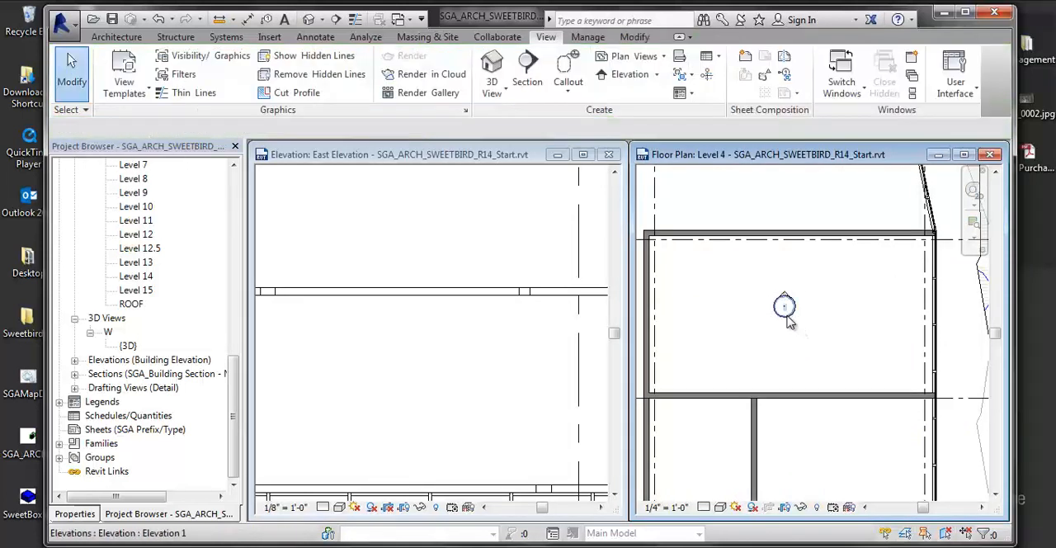
- Turn on the south, east and west view arrows of the new elevation marker
click(785, 306)
click(783, 331)
click(809, 306)
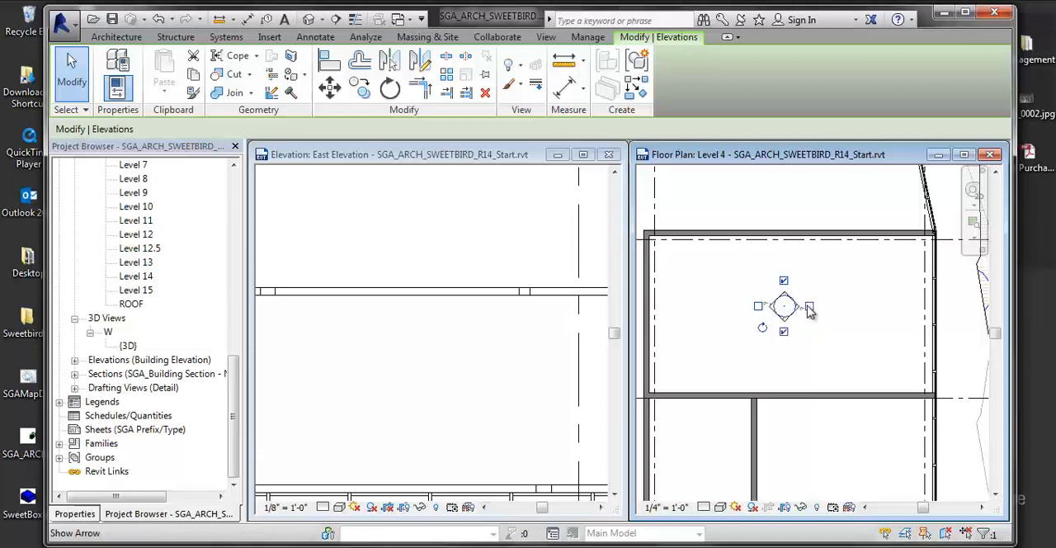
click(758, 306)
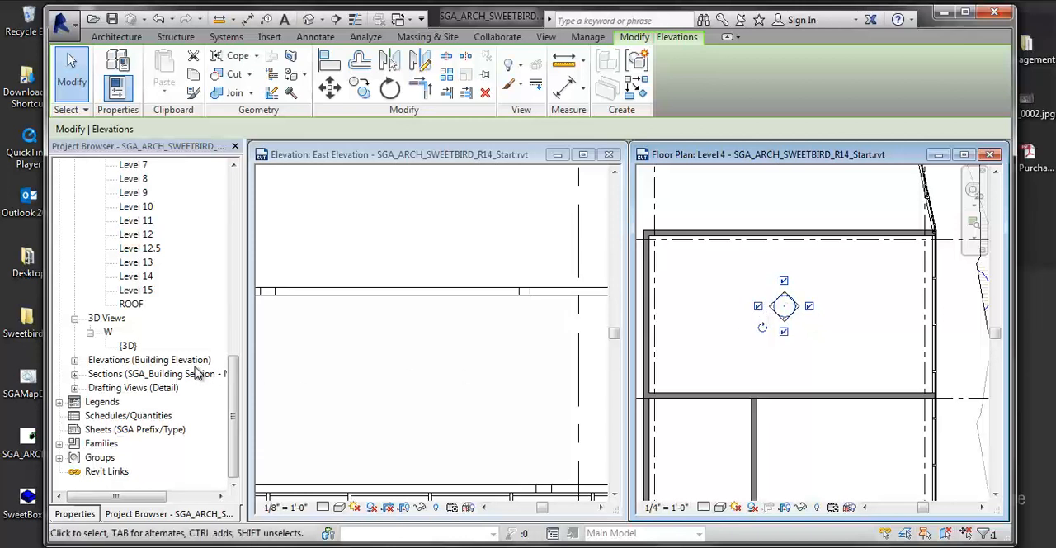
- Expand the building elevations and their ??? group, open Elevation 1 - a, and reposition its view window
click(153, 360)
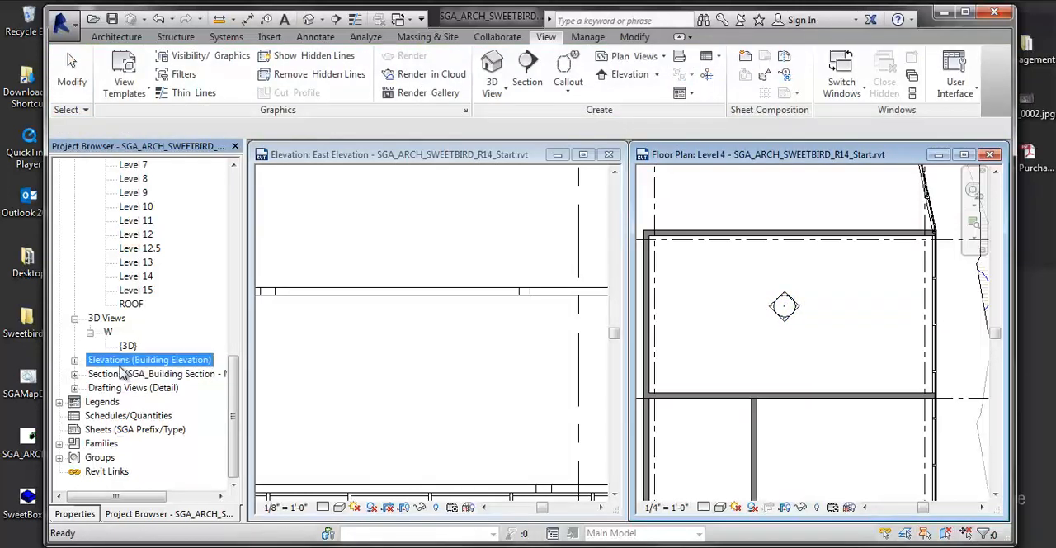
scroll(116, 373, up, 1)
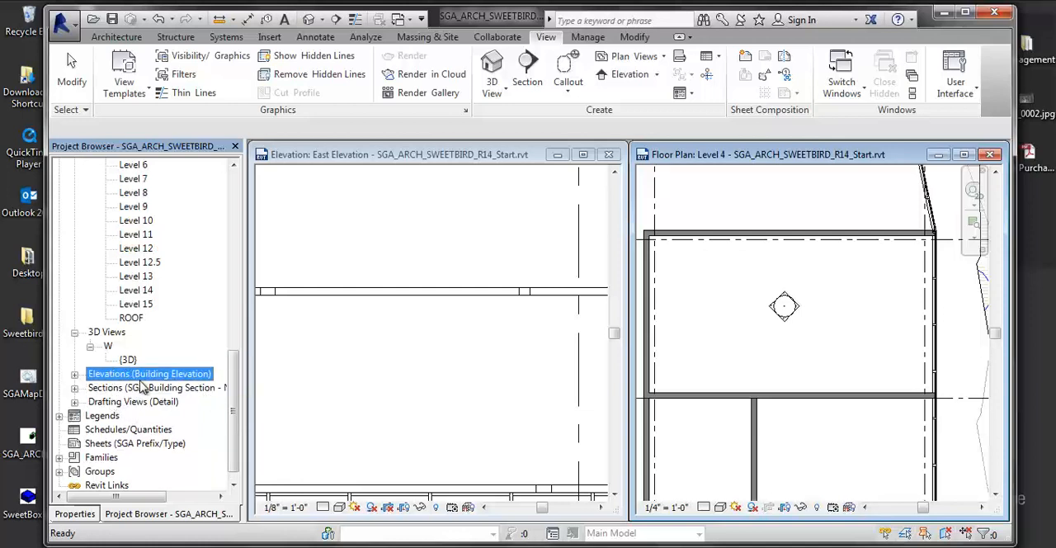
click(74, 374)
click(159, 428)
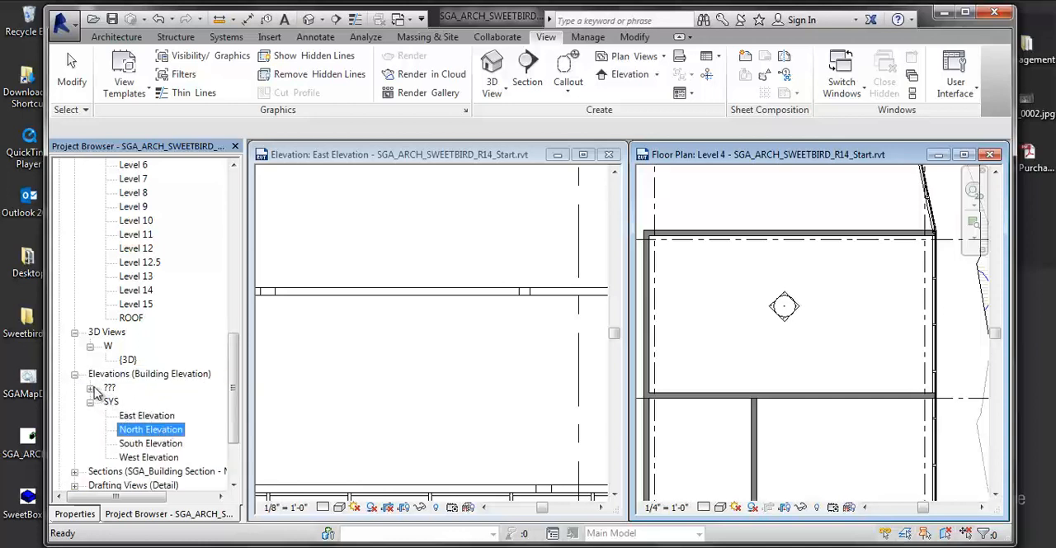
click(90, 388)
click(172, 403)
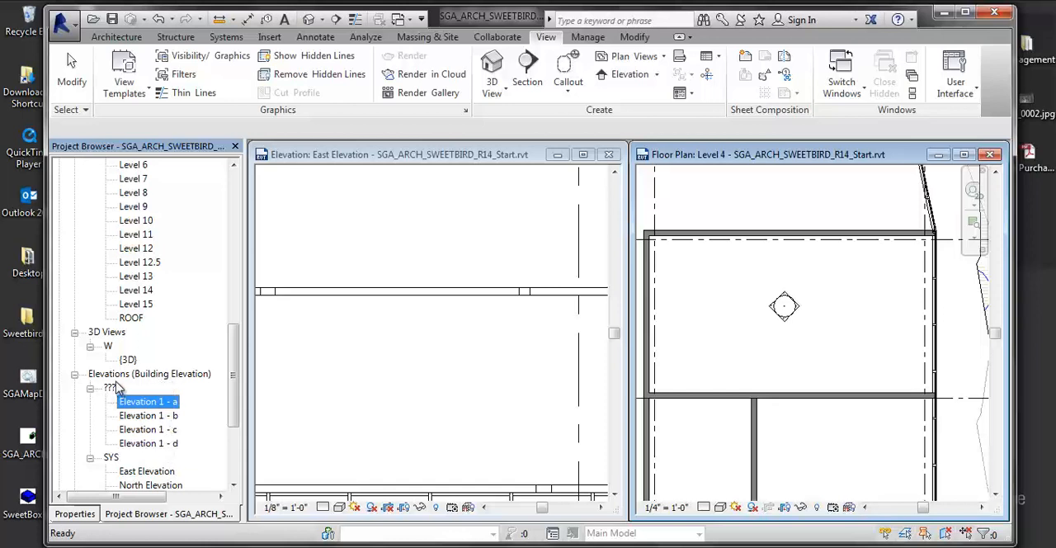
click(157, 376)
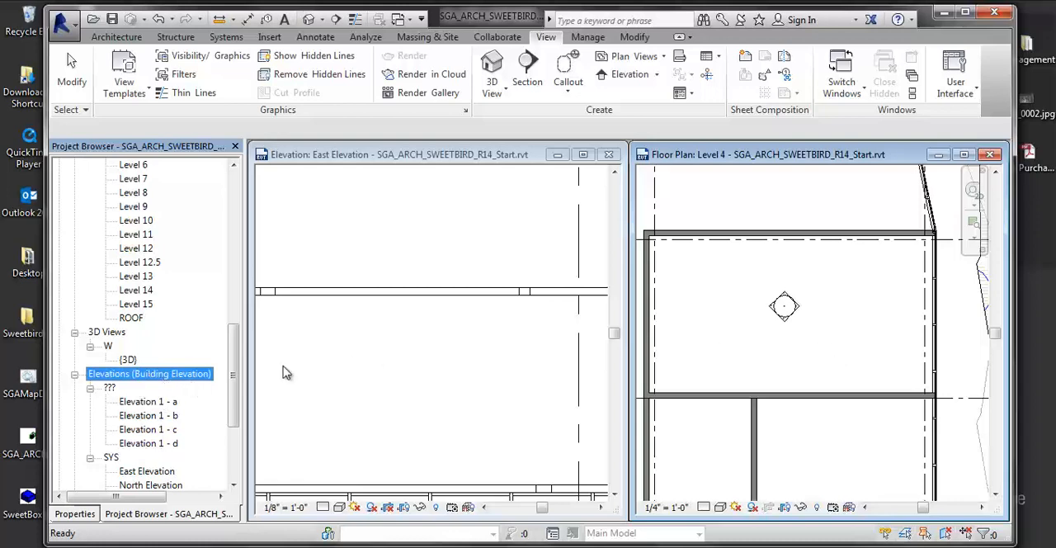
double_click(170, 403)
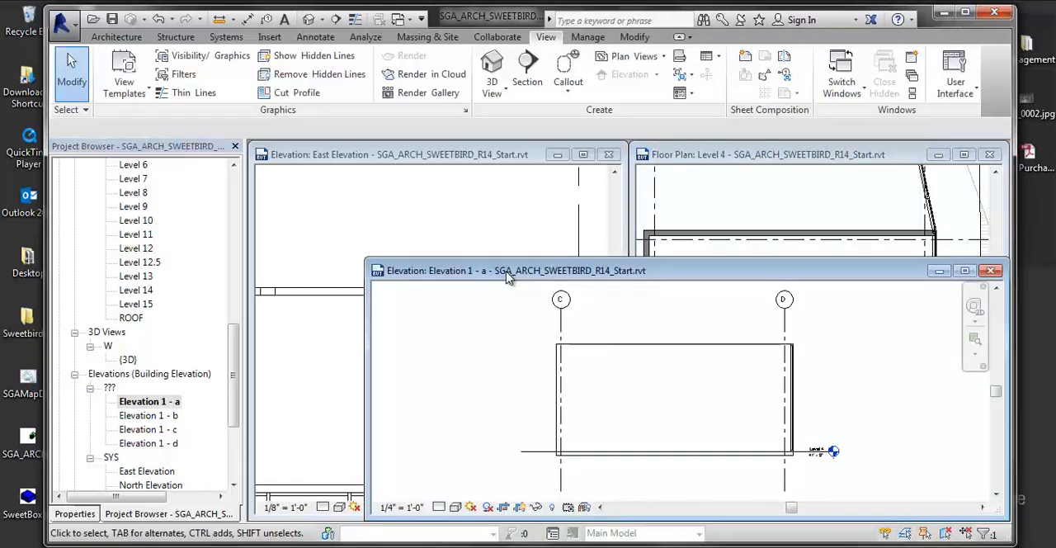
drag(565, 241, 503, 172)
- Try to duplicate the Building Elevation type of Elevation 1 - a under the name Interior Elevation
click(75, 513)
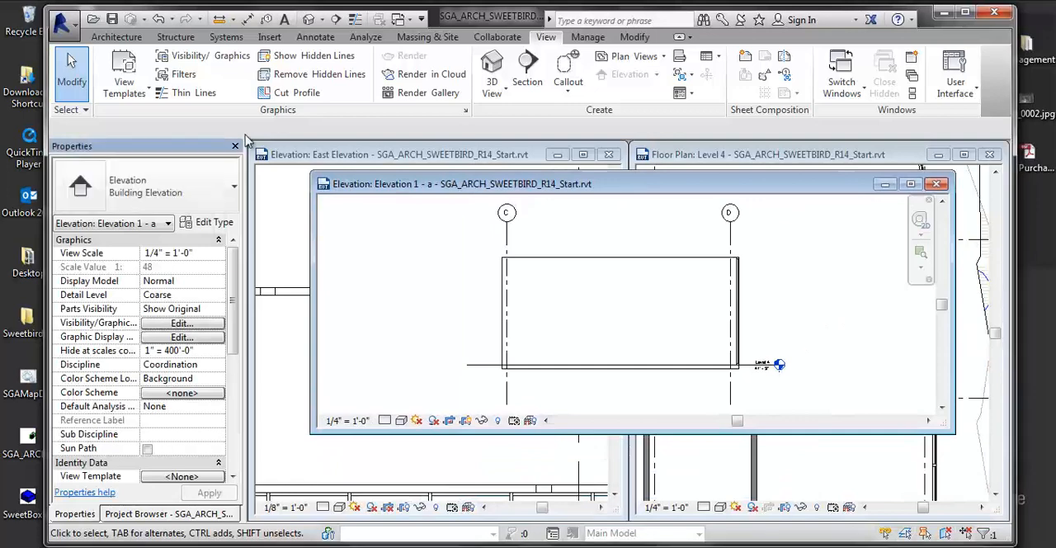
click(196, 229)
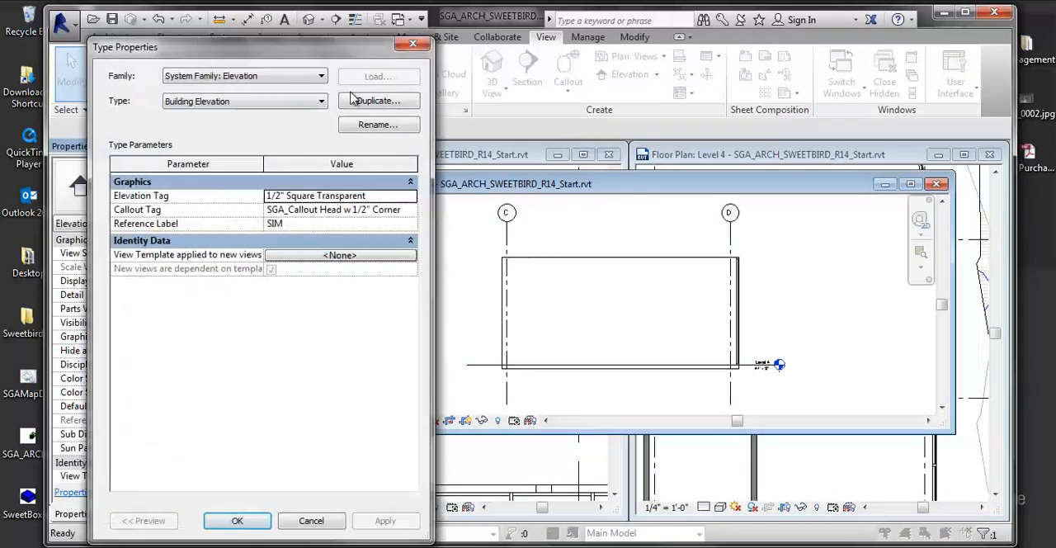
click(354, 99)
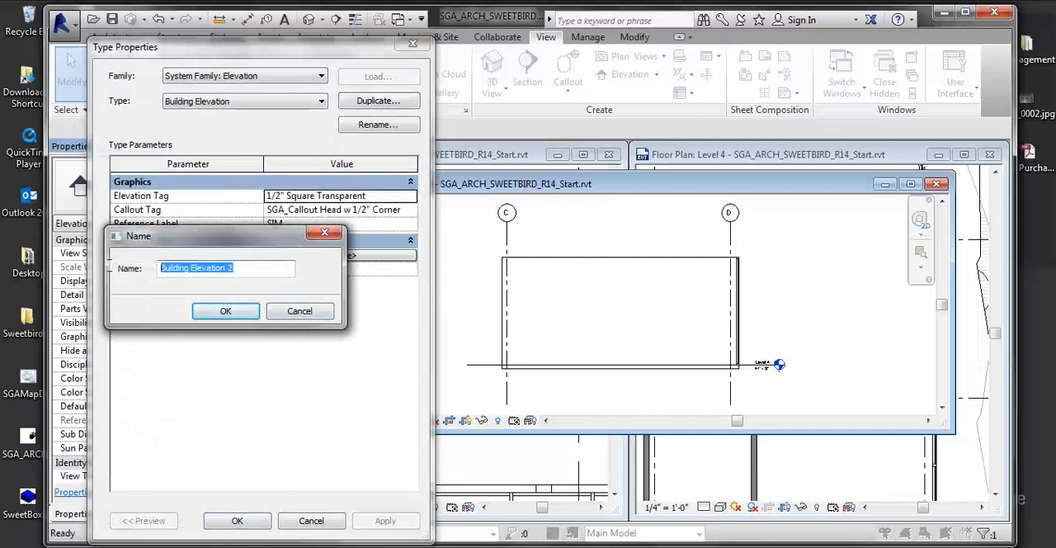
text(Interior)
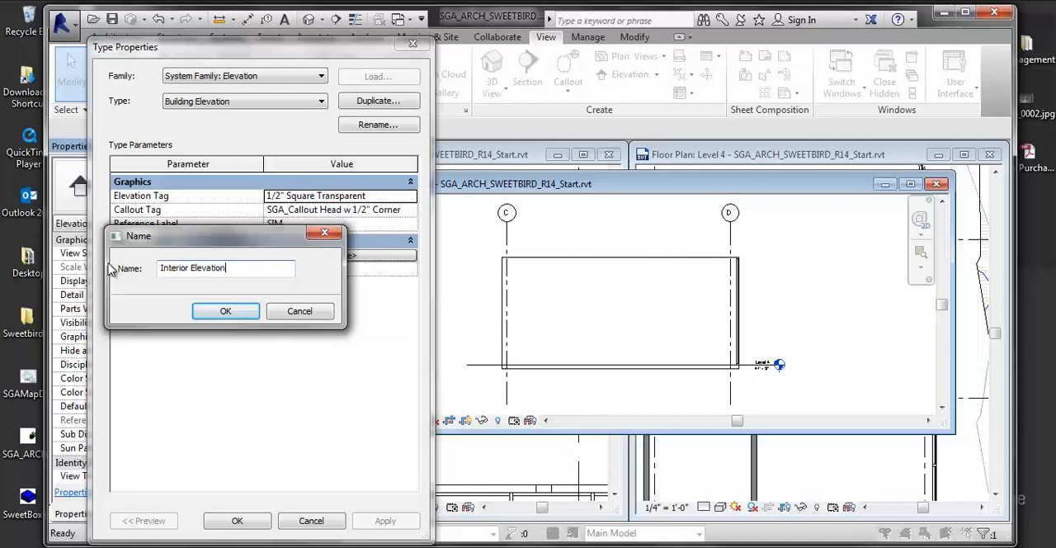
click(222, 310)
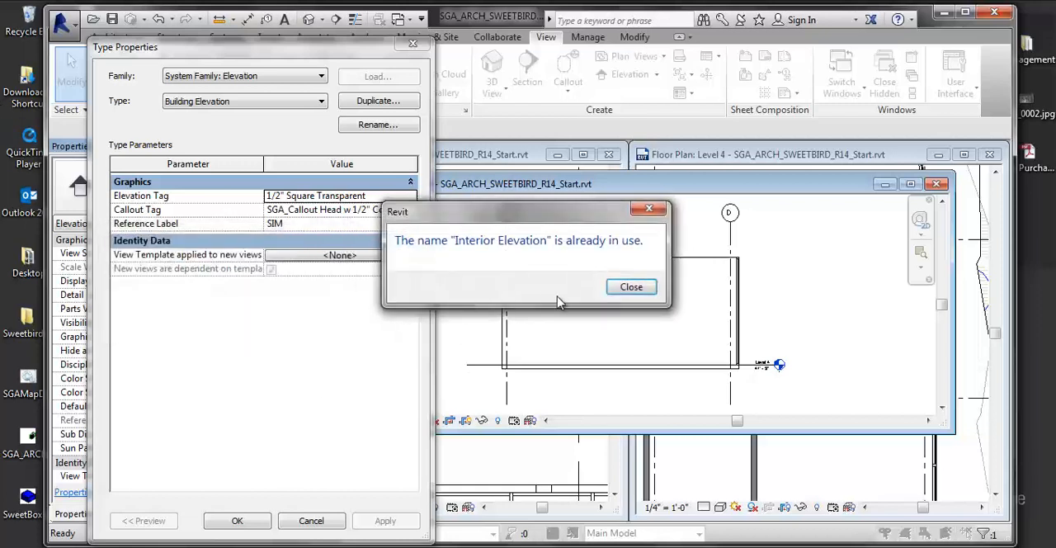
click(629, 287)
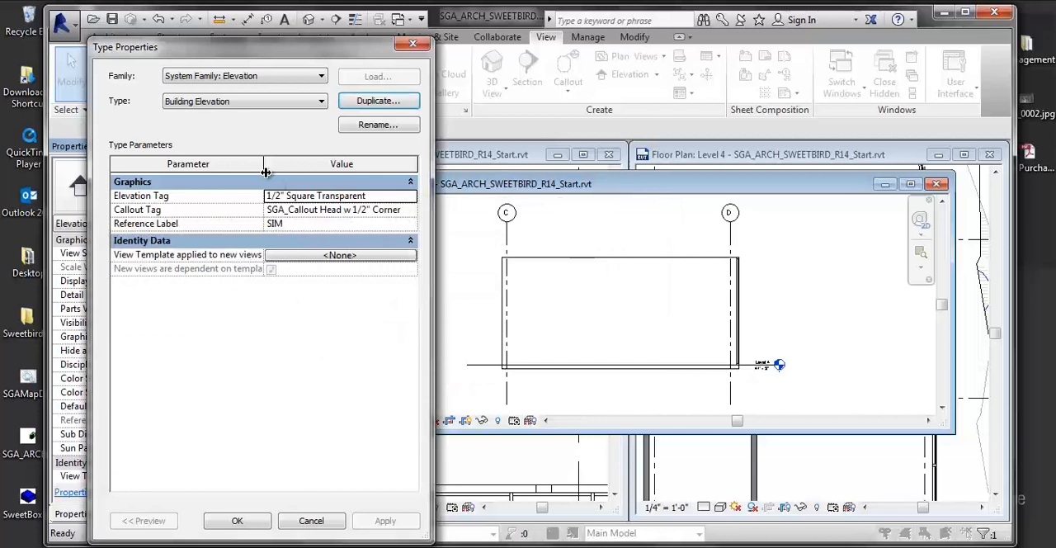
click(243, 103)
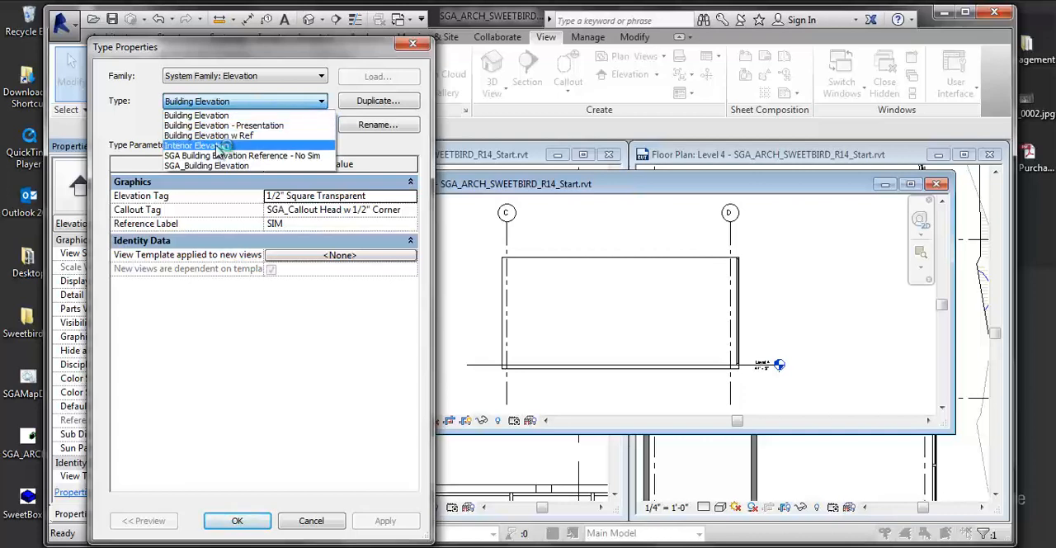
click(299, 62)
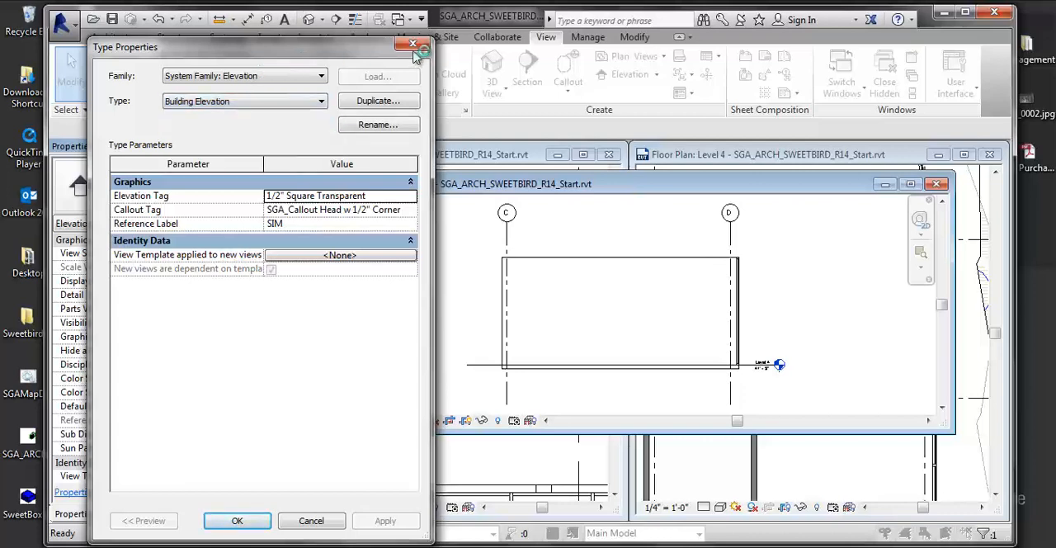
click(413, 44)
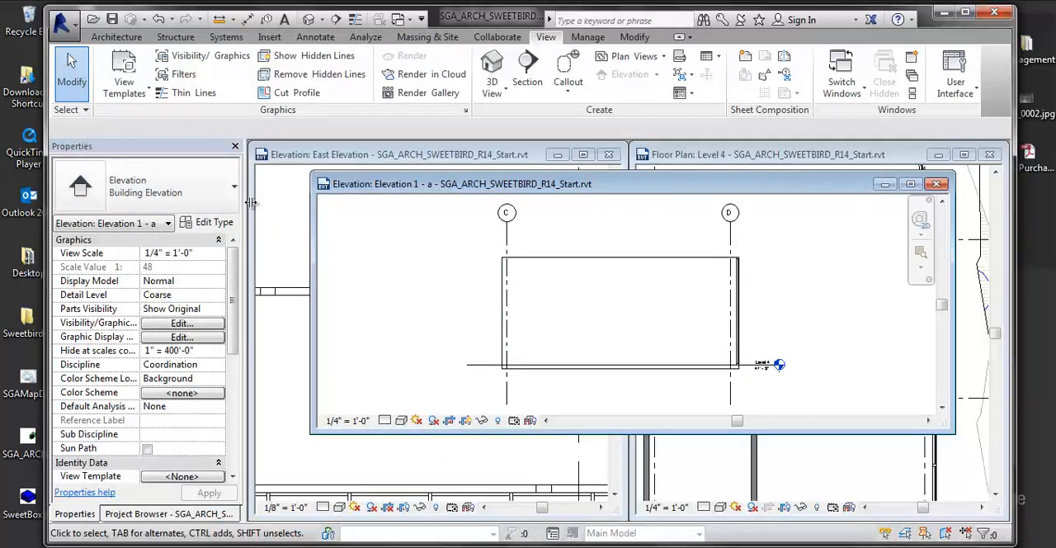
- Change Elevation 1 - a to the existing Interior Elevation type and locate its interior elevation group in the project's view list
click(202, 199)
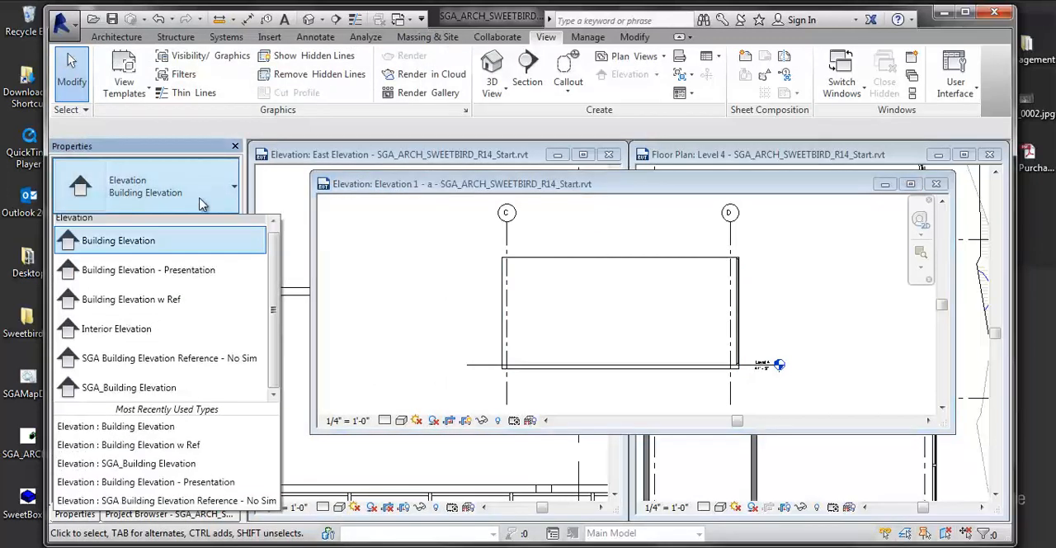
click(116, 330)
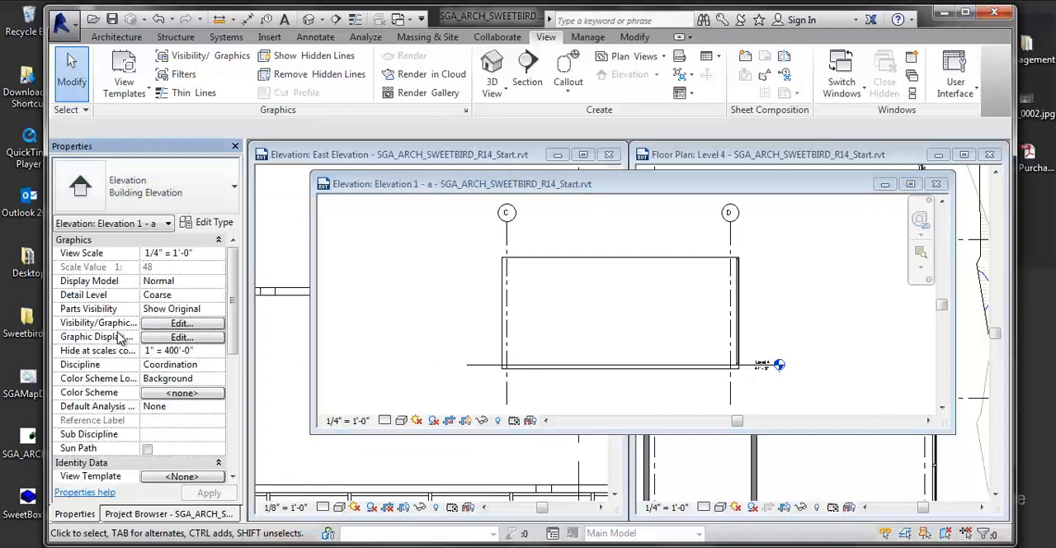
click(142, 513)
click(151, 376)
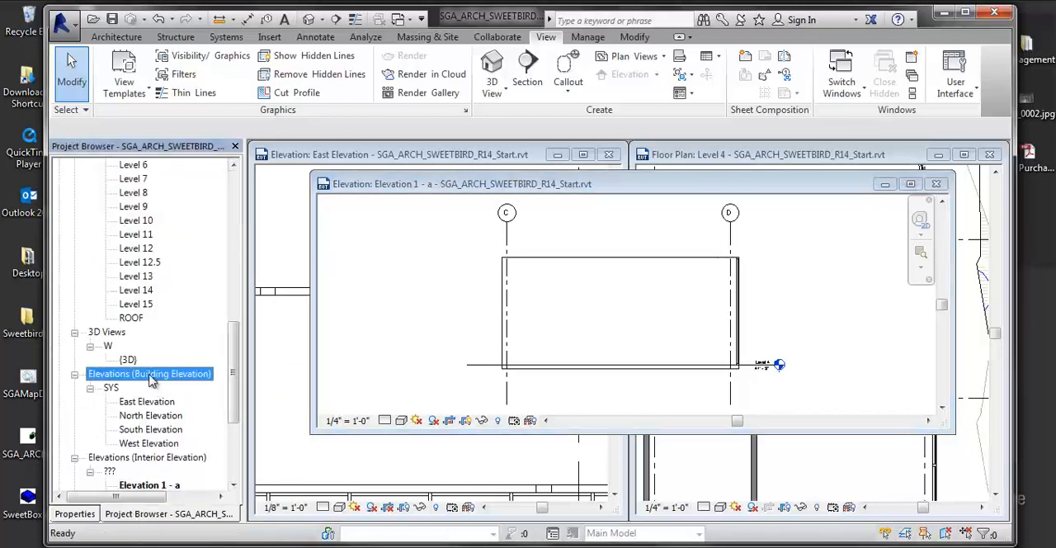
scroll(149, 404, down, 1)
click(146, 430)
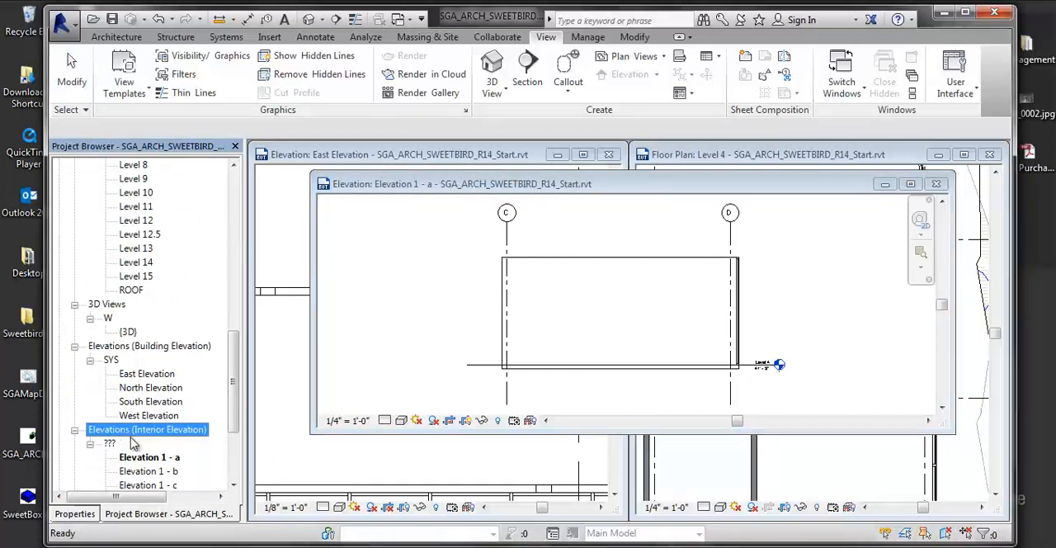
scroll(132, 443, down, 2)
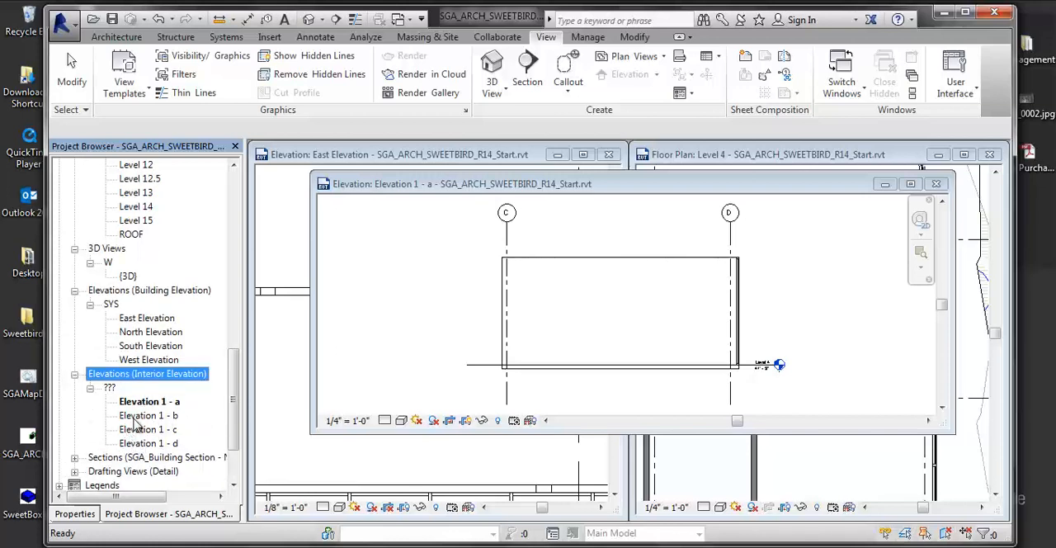
click(148, 402)
- Close the Elevation 1 - a view and return to the Level 4 floor plan
drag(817, 189, 748, 189)
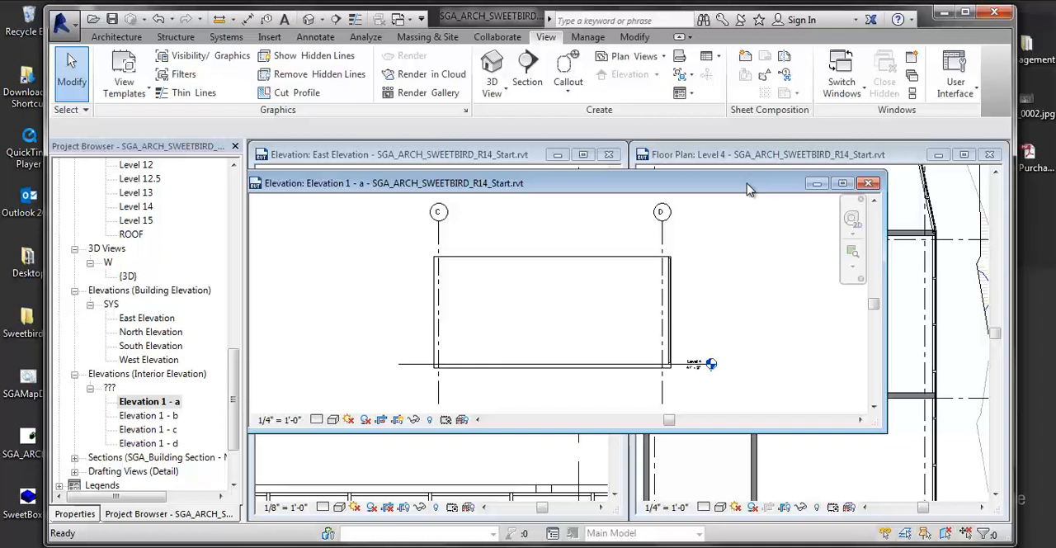
drag(743, 183, 795, 212)
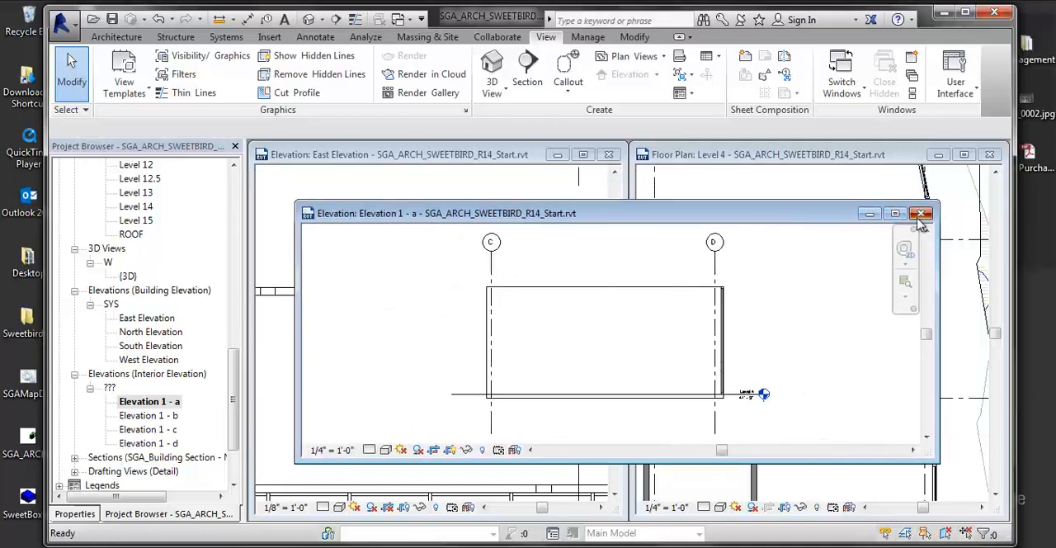
click(918, 215)
scroll(806, 329, up, 4)
middle_drag(807, 332, 869, 326)
scroll(808, 360, down, 7)
scroll(743, 273, down, 3)
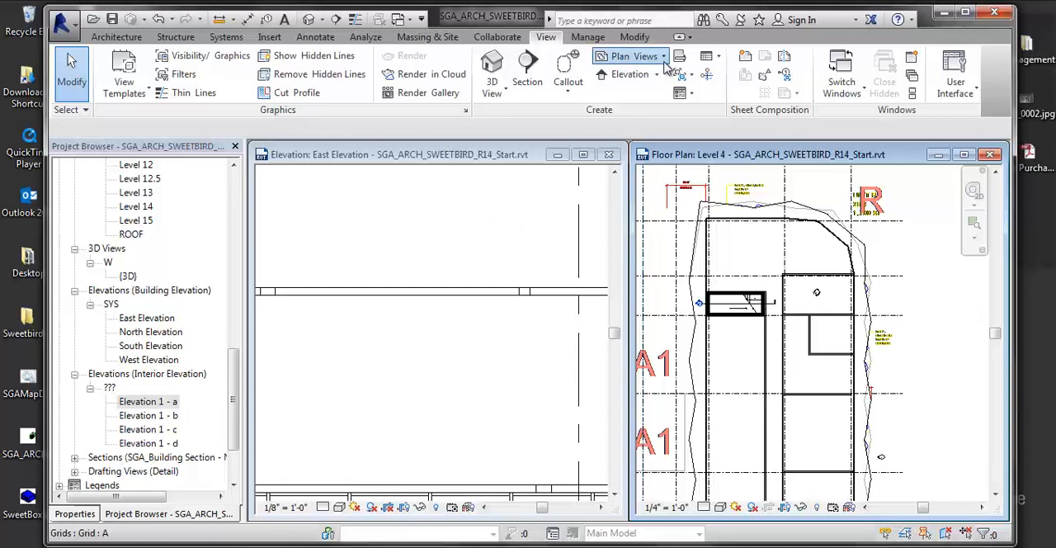
- Begin a new floor plan view and duplicate the Floor Plan type as Enlarged Plans
click(639, 56)
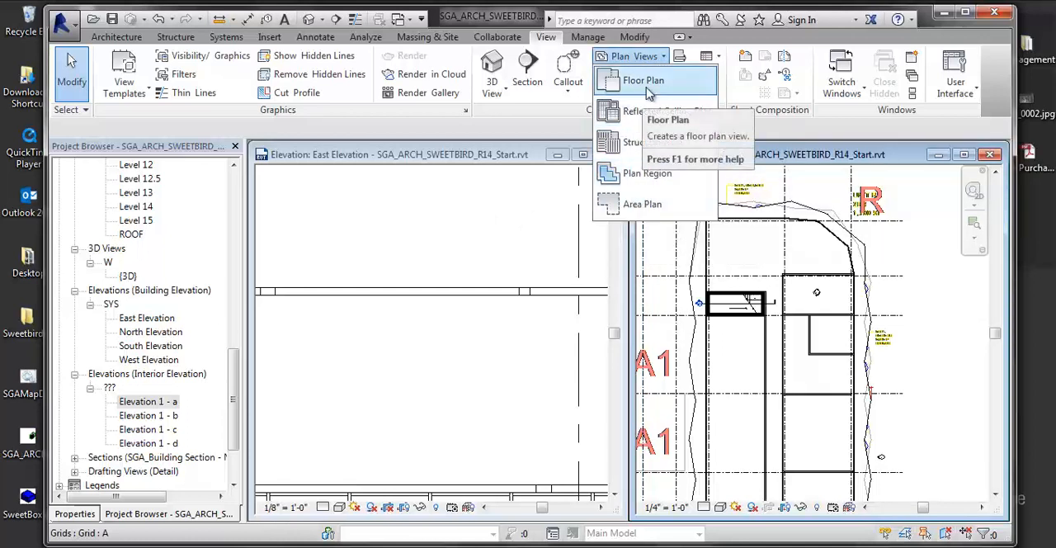
click(643, 81)
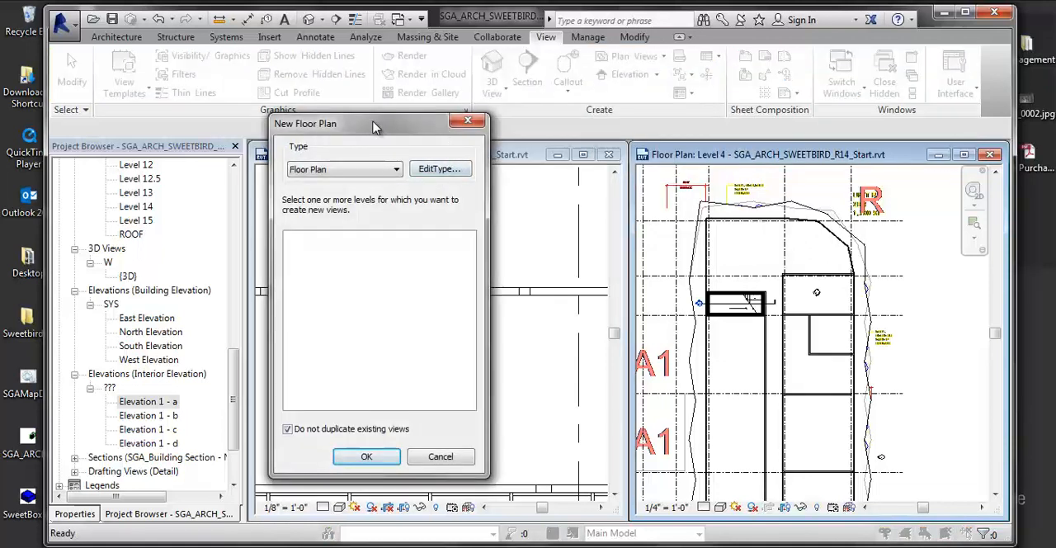
drag(384, 126, 378, 128)
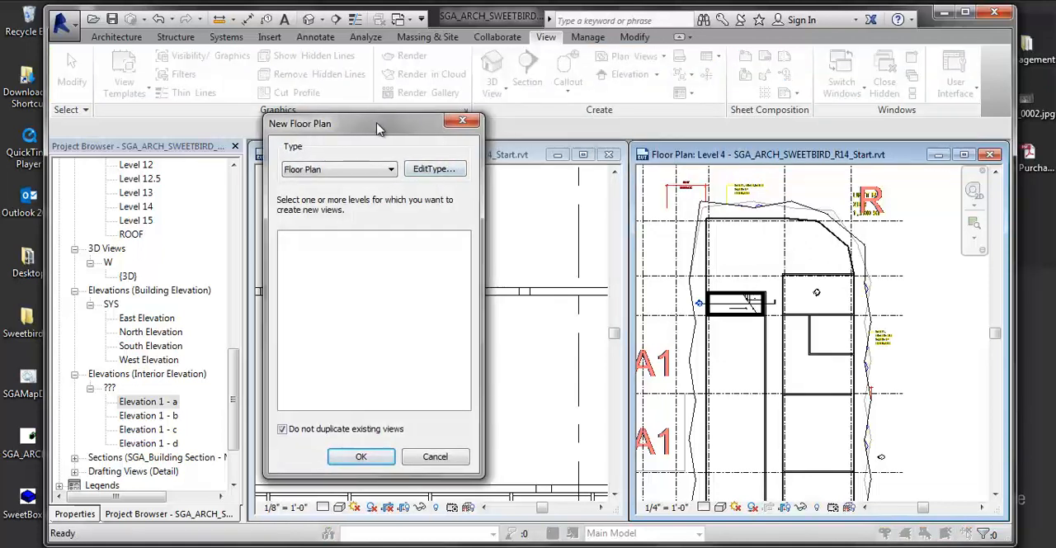
click(347, 169)
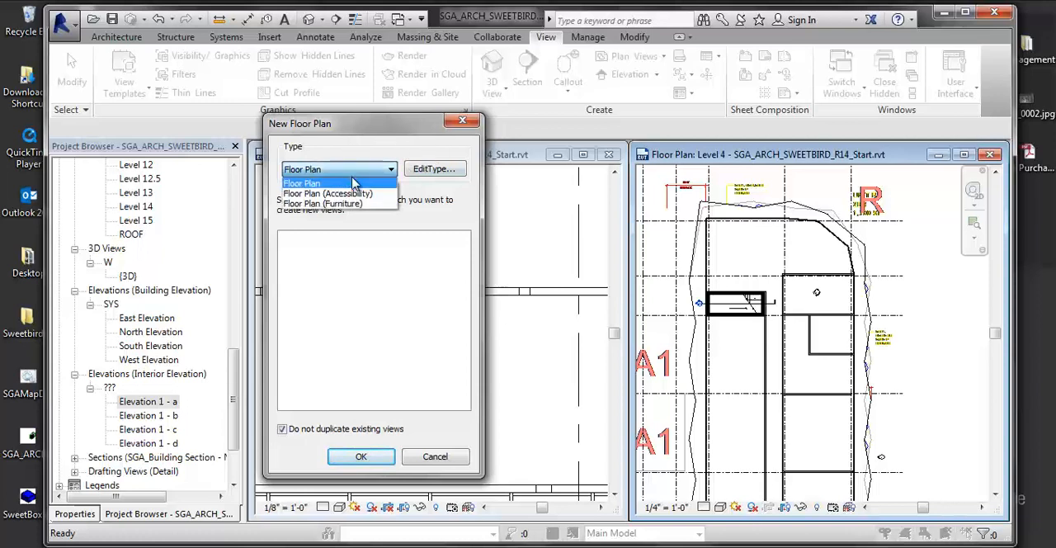
click(307, 181)
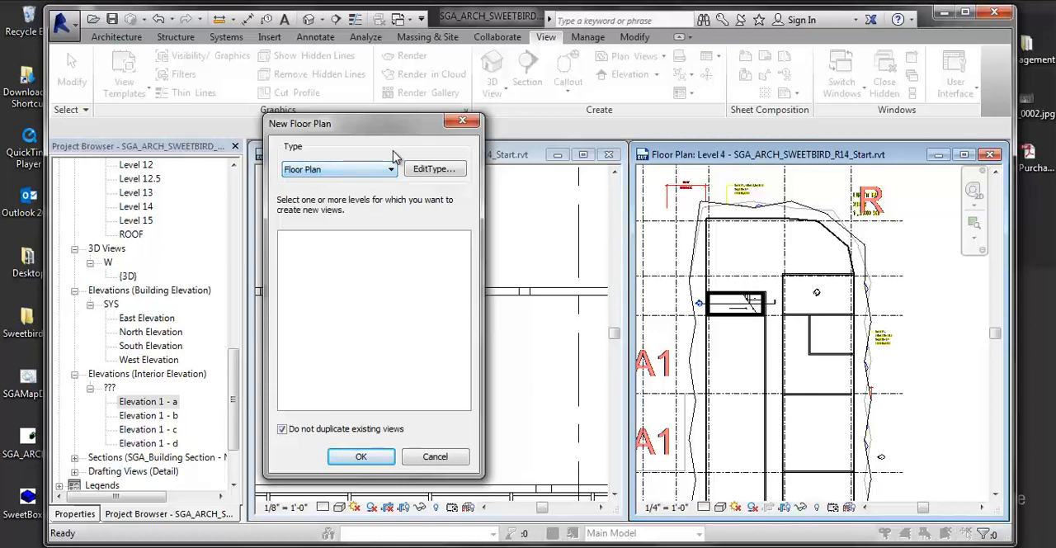
click(437, 170)
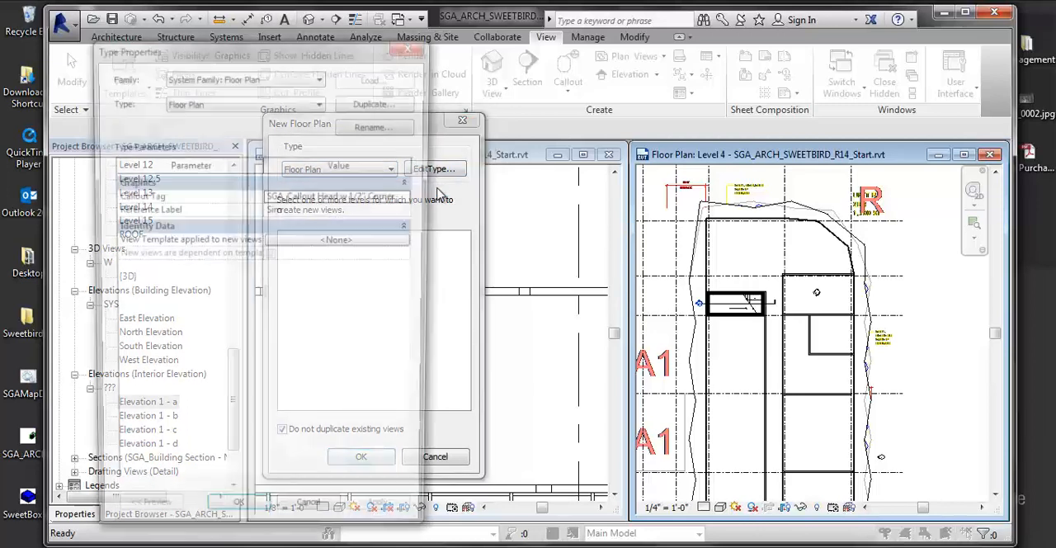
click(378, 106)
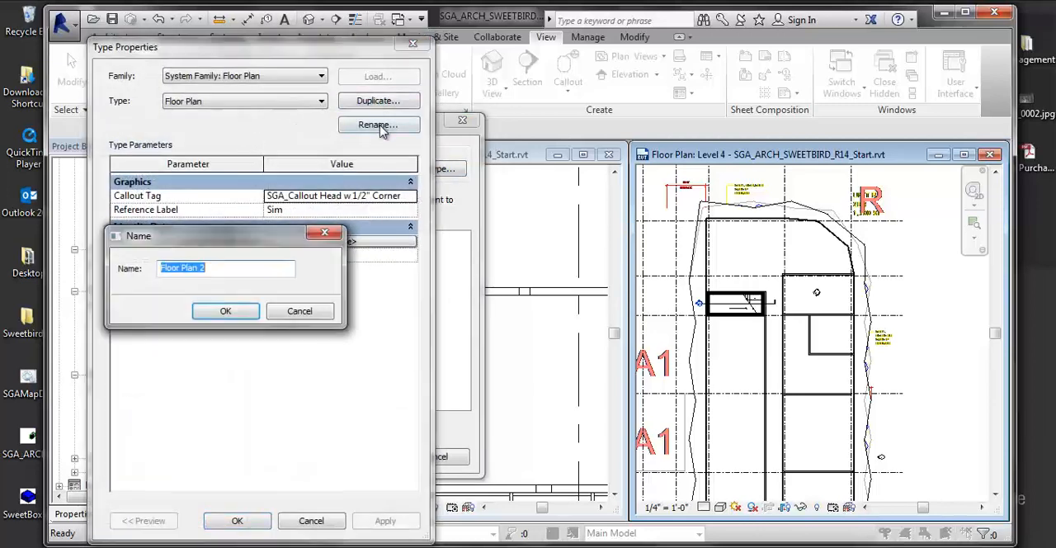
key(BackSpace)
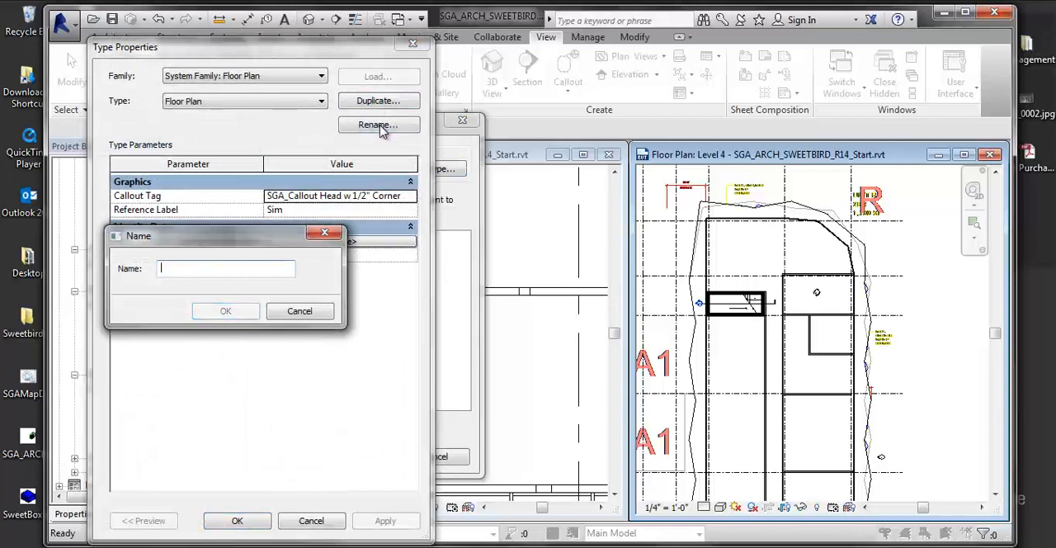
text(Ena)
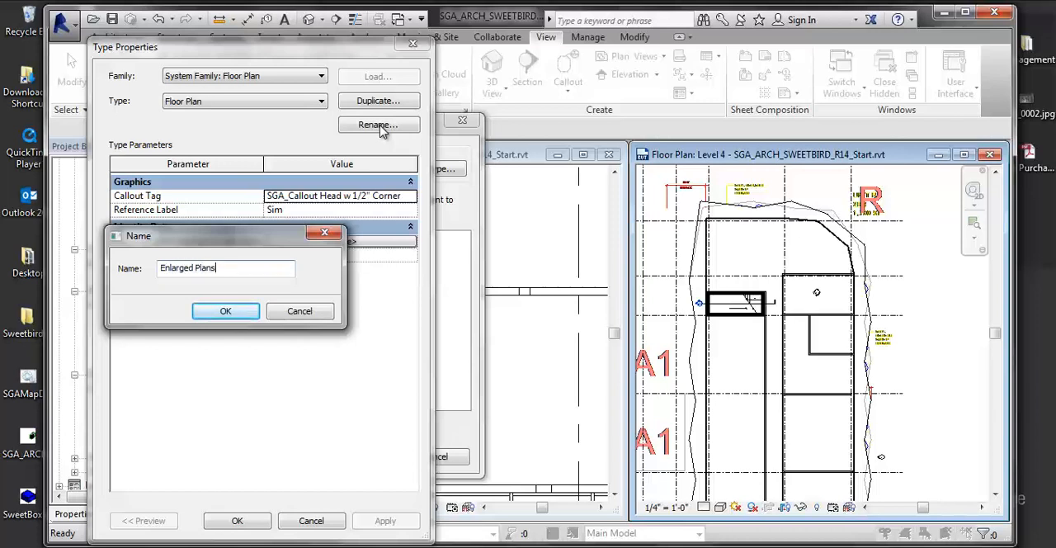
click(241, 313)
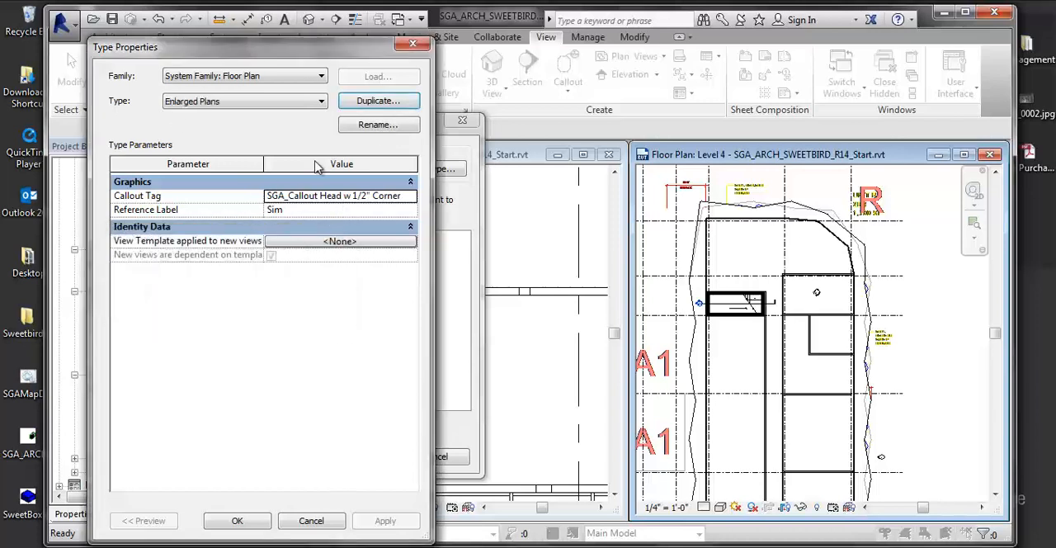
click(237, 520)
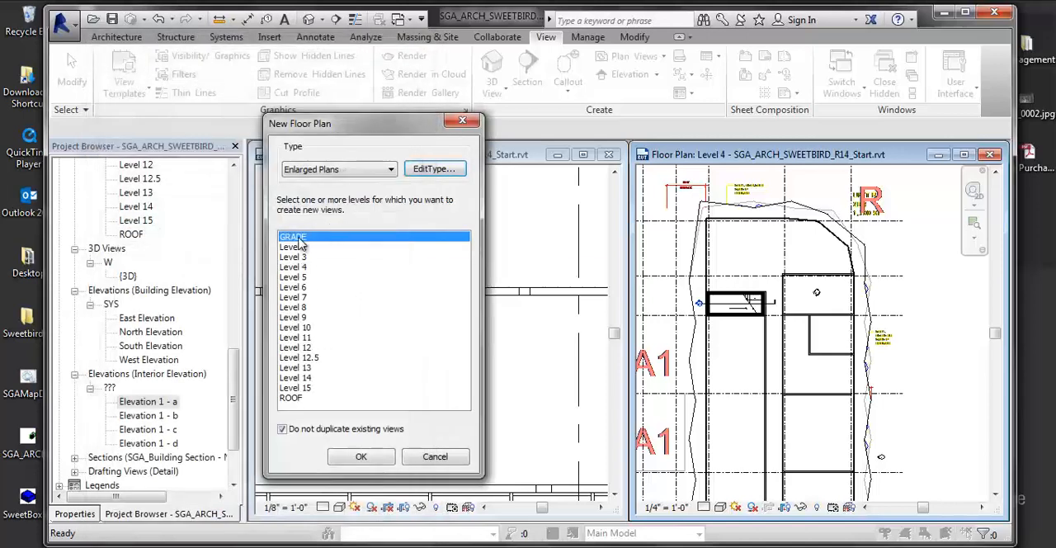
- Compare the levels offered for the Floor Plan type with existing views excluded and allowed, and return the type to Enlarged Plans
drag(330, 124, 411, 122)
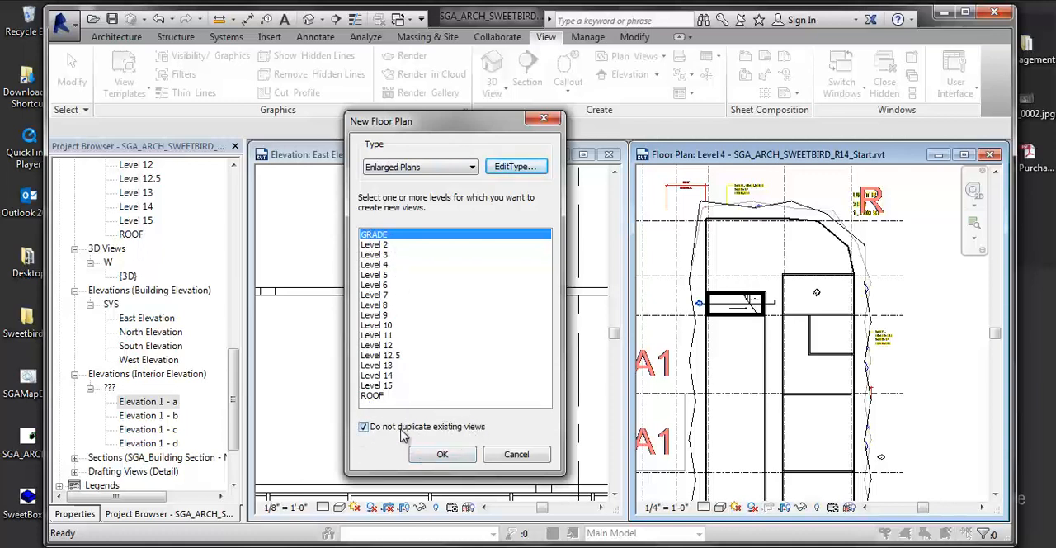
click(439, 169)
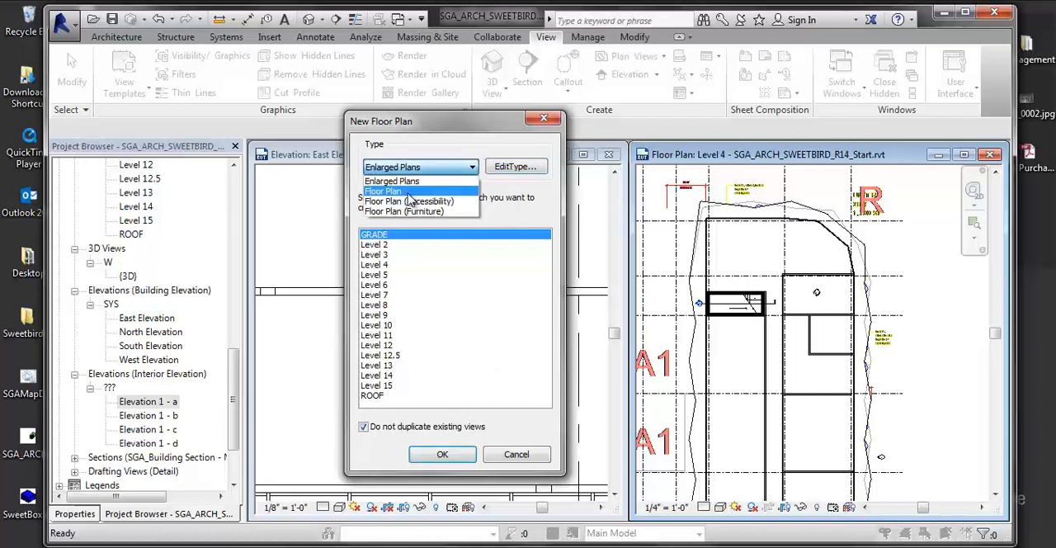
click(392, 188)
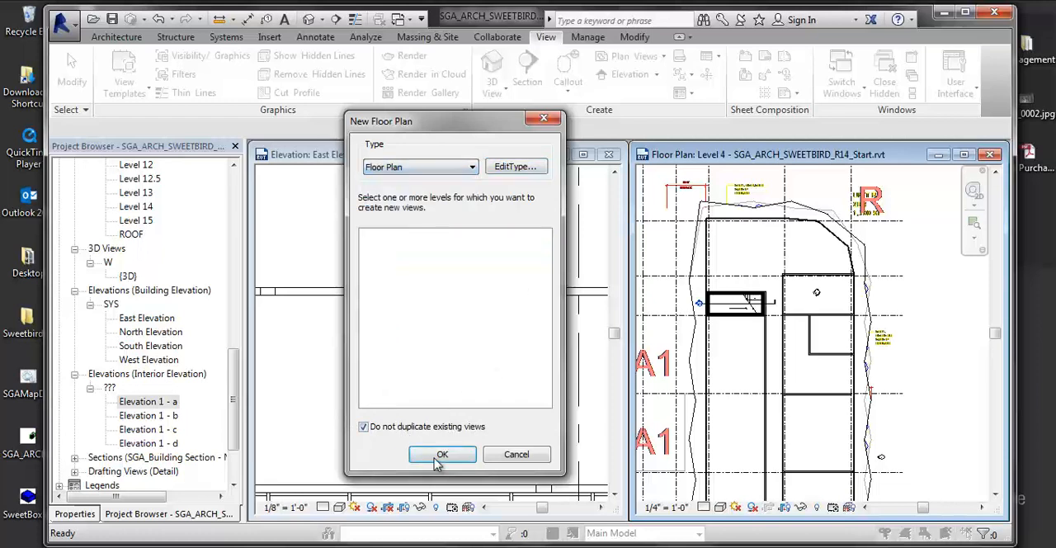
click(364, 428)
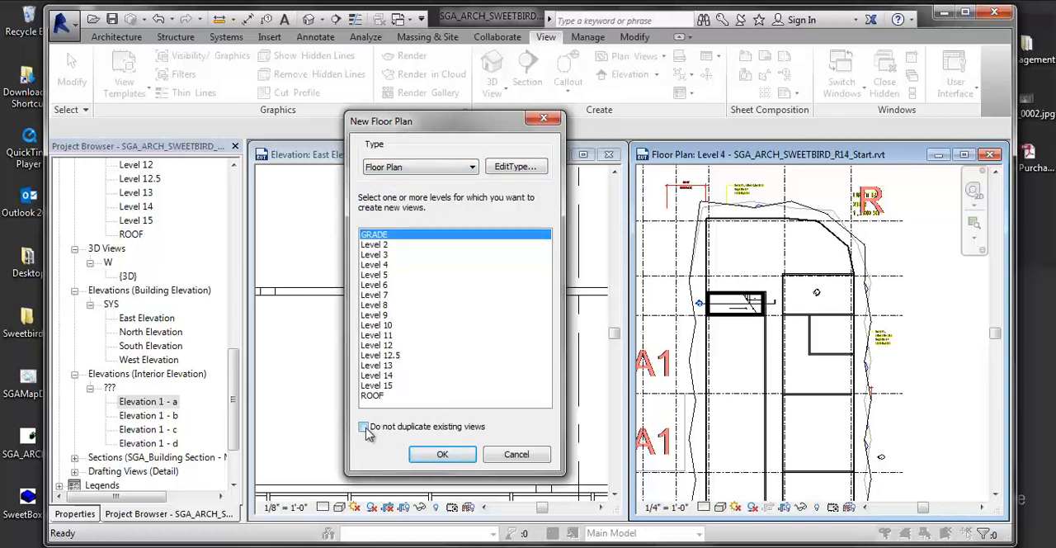
click(363, 427)
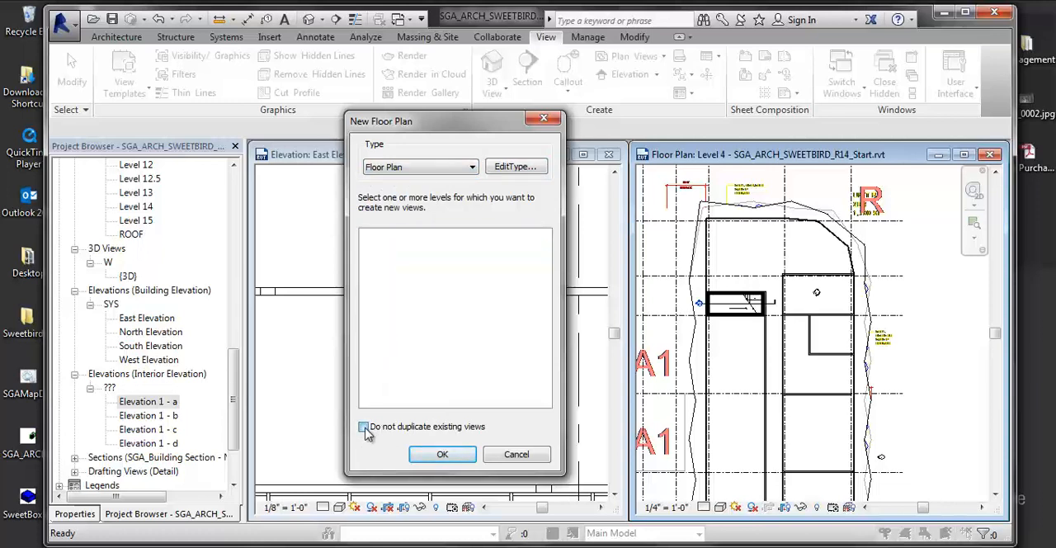
click(416, 171)
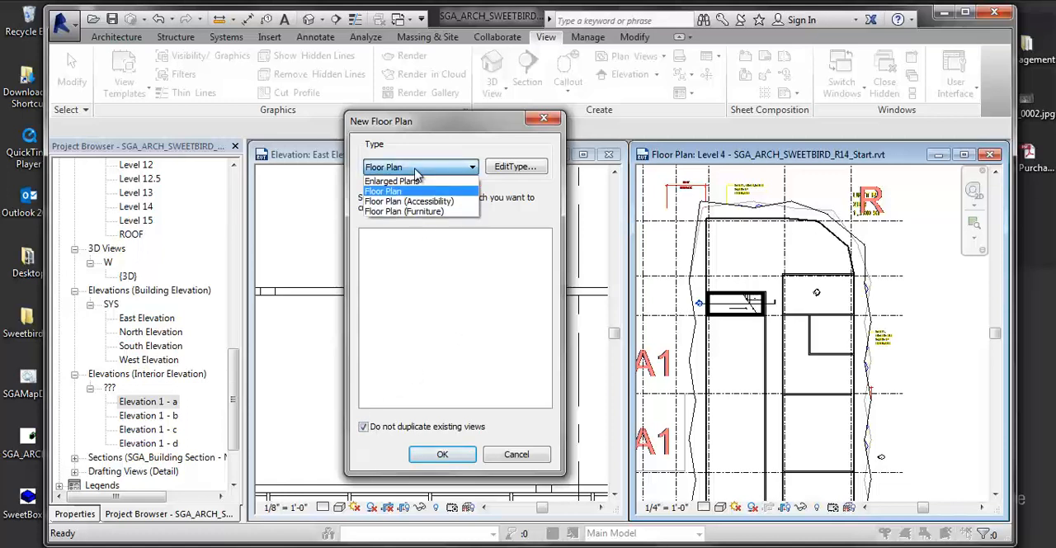
click(421, 180)
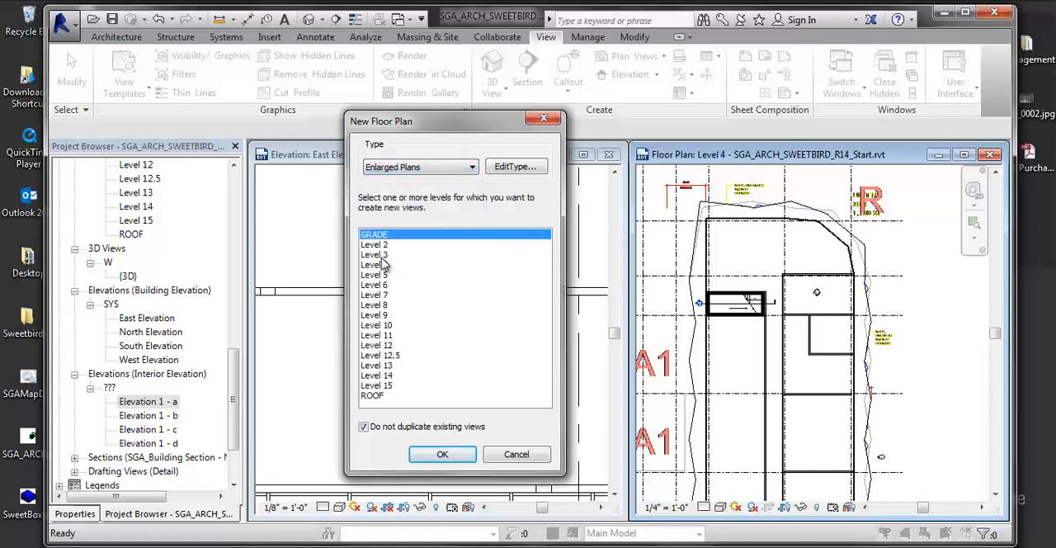
- Create a Level 4 floor plan with the Enlarged Plans type and locate it in the project's view list
click(388, 265)
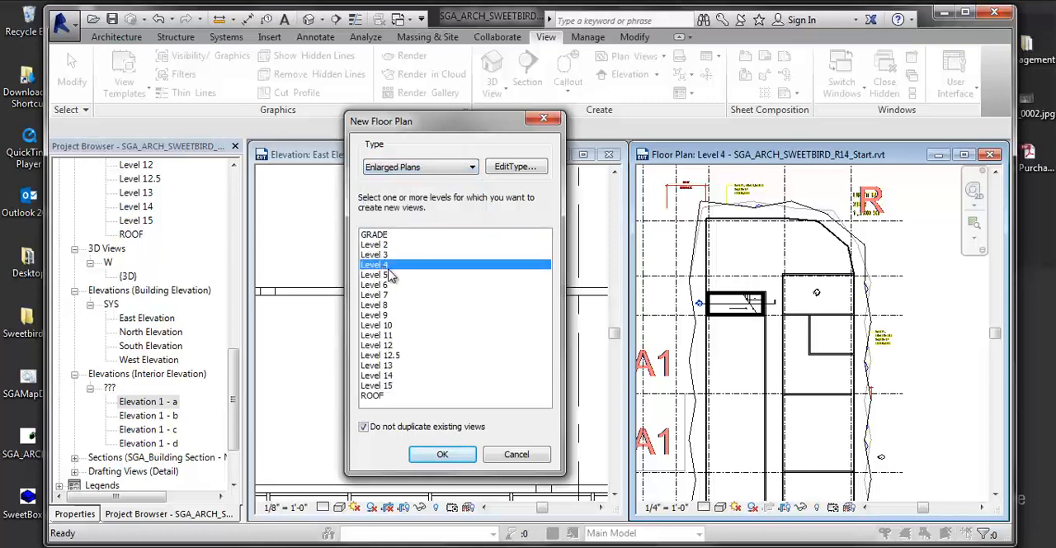
click(423, 451)
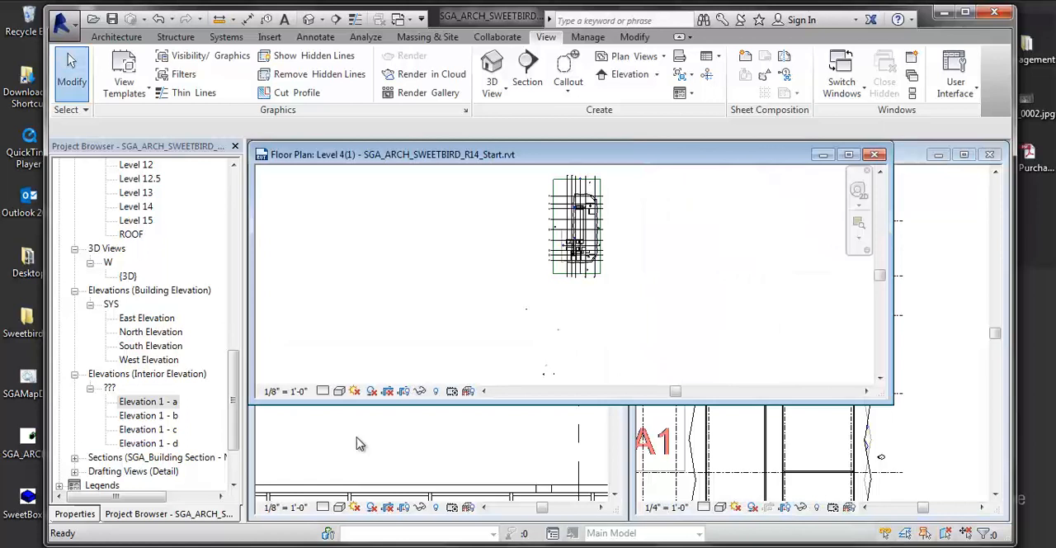
mouse_move(234, 412)
mouse_down()
mouse_move(244, 327)
mouse_move(235, 278)
mouse_move(255, 226)
mouse_up()
click(156, 193)
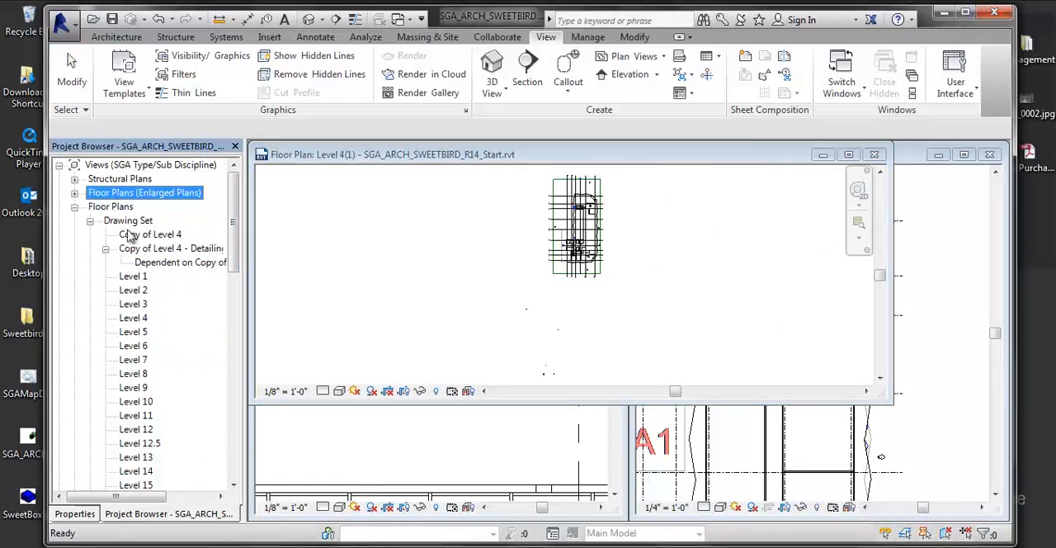
click(75, 207)
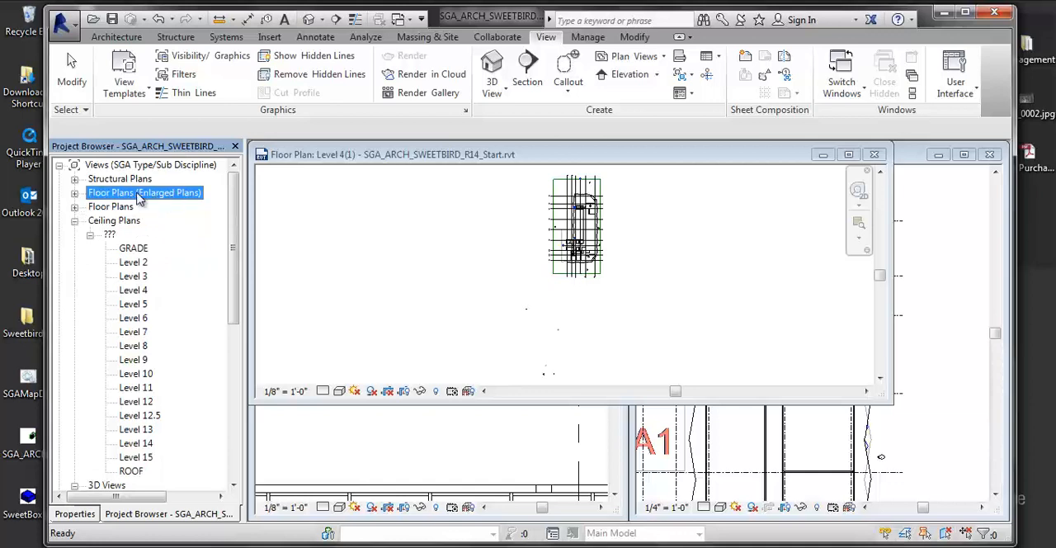
click(74, 193)
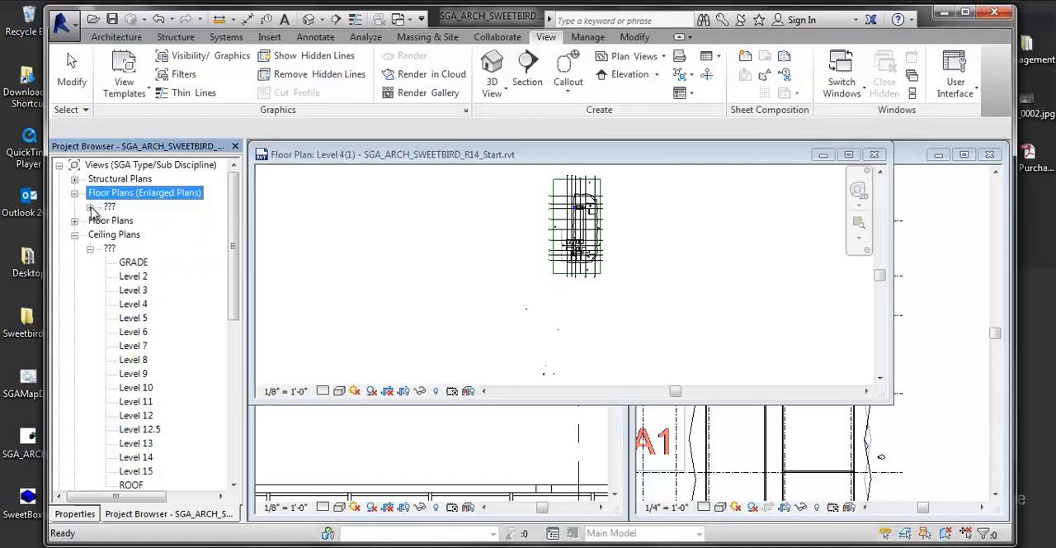
click(90, 207)
click(132, 220)
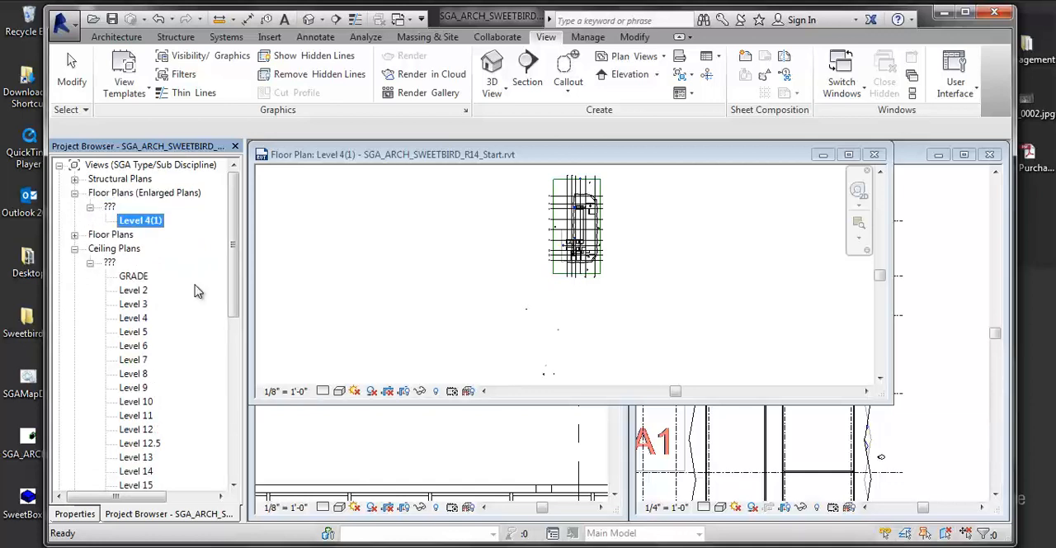
- Set the scale of the new enlarged Level 4 plan to 1" = 1'-0"
click(286, 387)
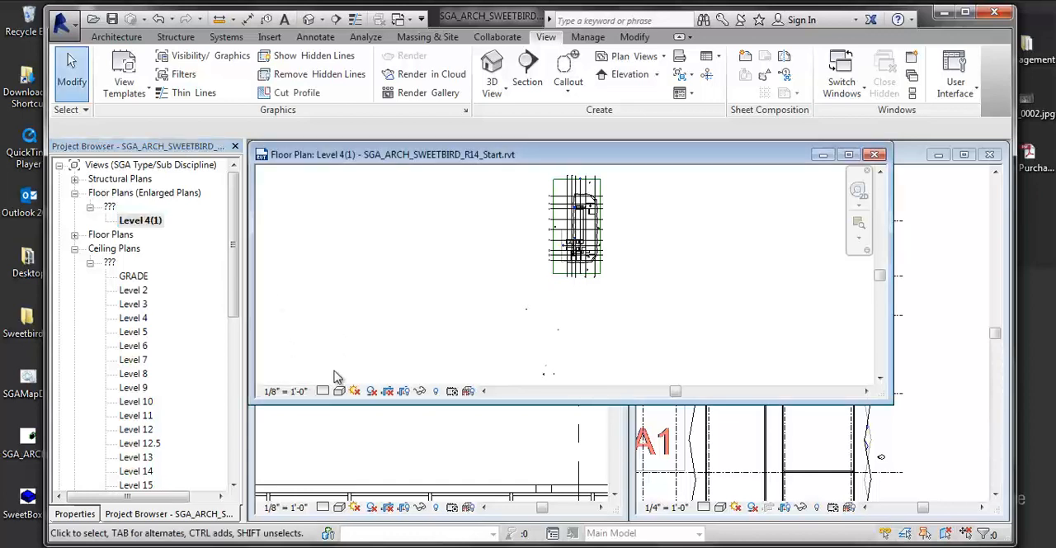
middle_drag(498, 273, 382, 355)
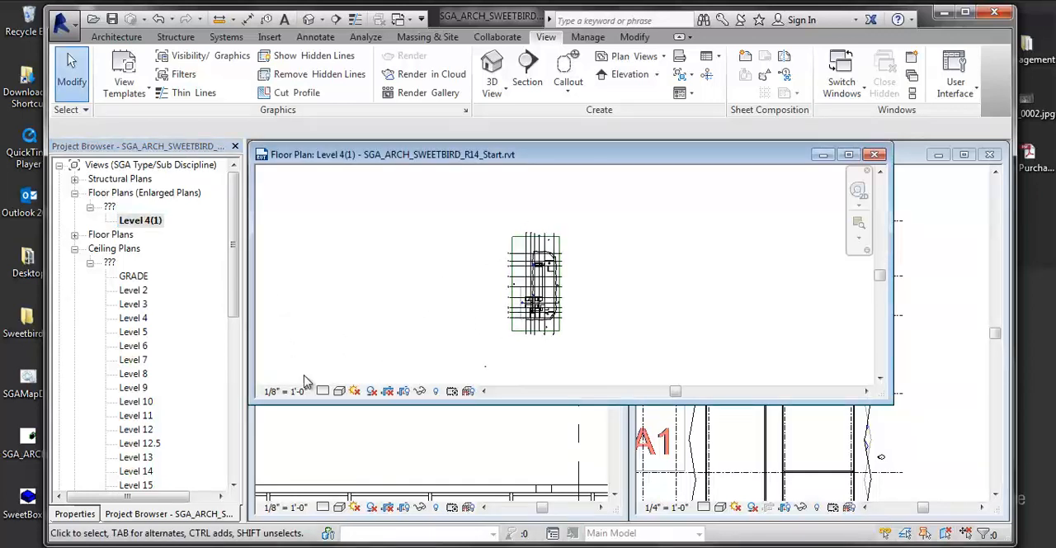
click(284, 391)
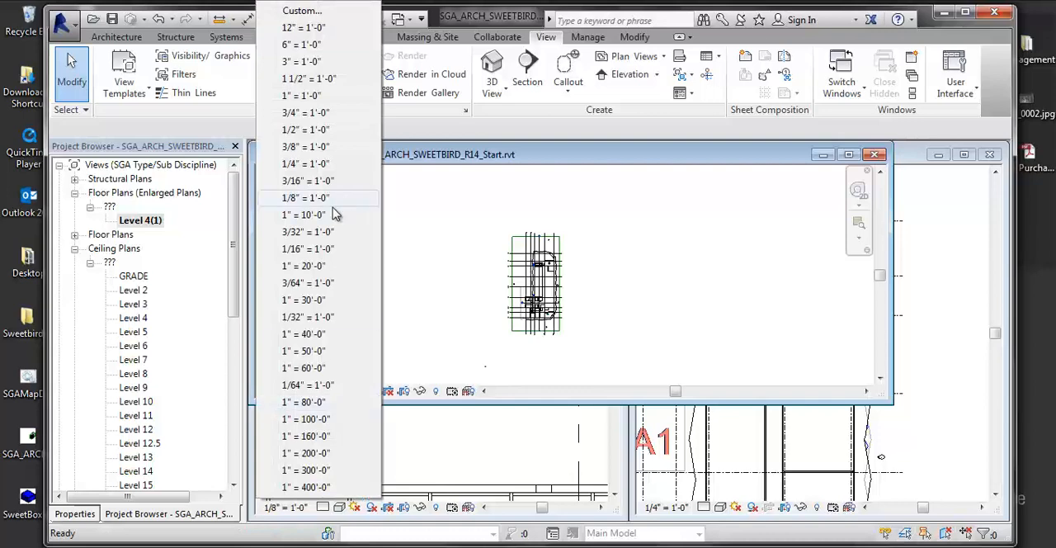
click(299, 95)
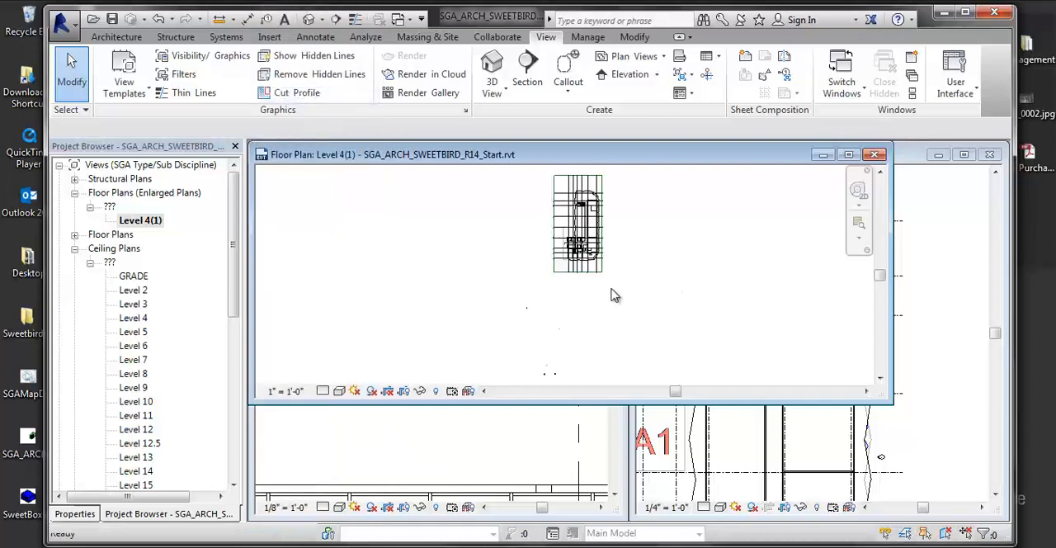
scroll(561, 297, up, 5)
scroll(569, 313, down, 2)
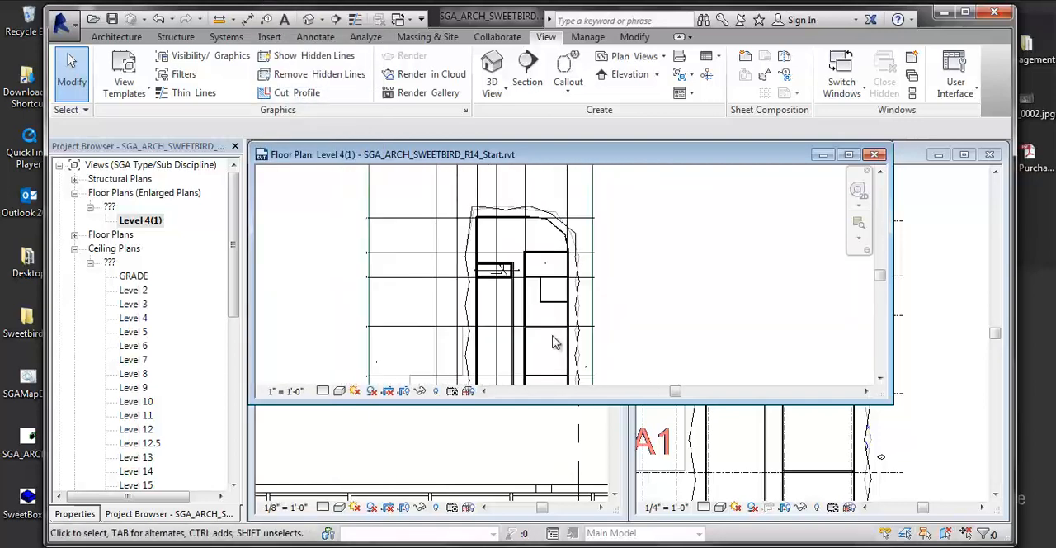
- Crop the enlarged Level 4 plan and show its crop region
click(393, 396)
scroll(485, 279, down, 2)
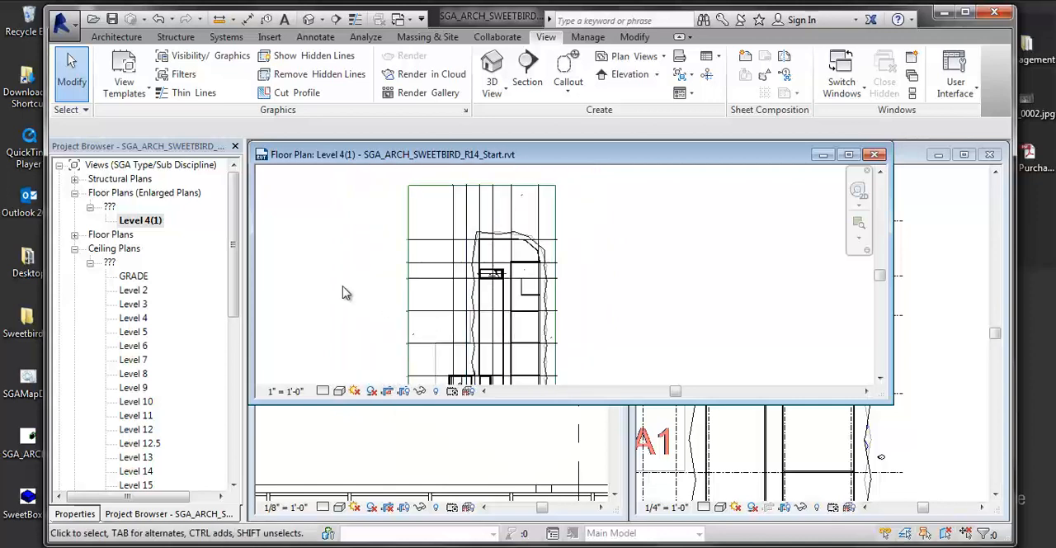
click(402, 392)
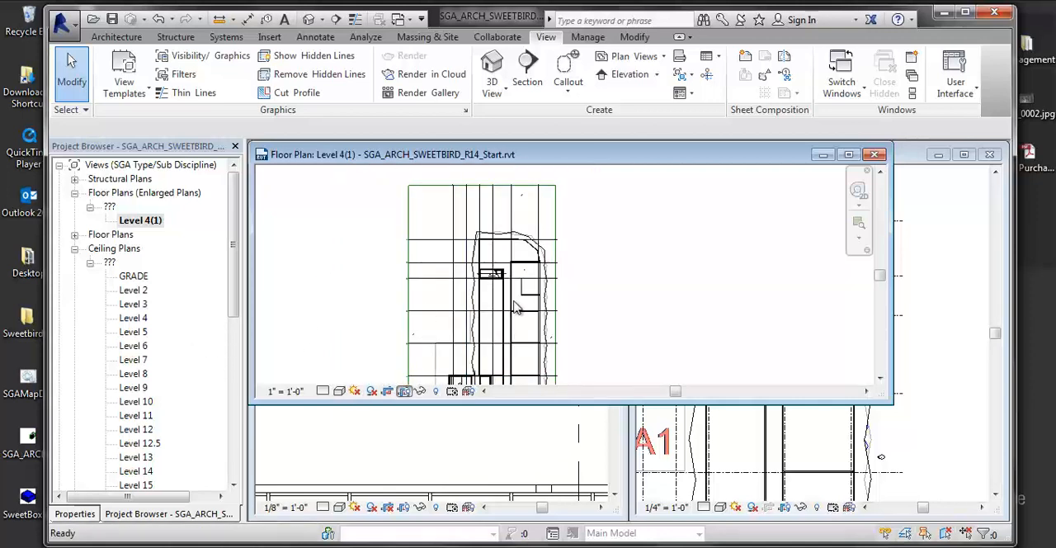
scroll(534, 286, down, 1)
scroll(538, 289, down, 3)
- Bring the crop region's upper and lower edges in to the band containing the thick-walled core at the building's south end
click(485, 213)
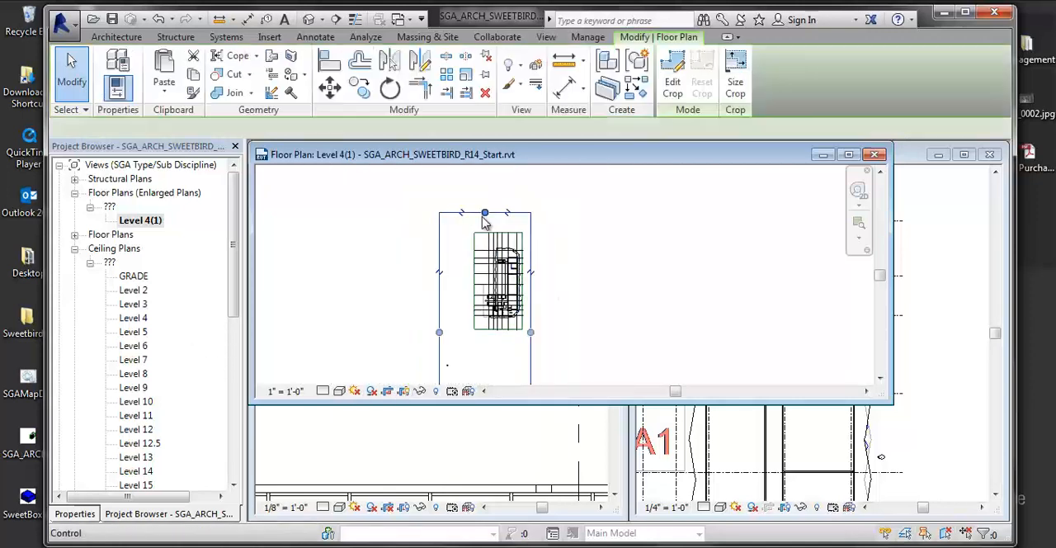
drag(485, 213, 486, 301)
scroll(495, 346, up, 3)
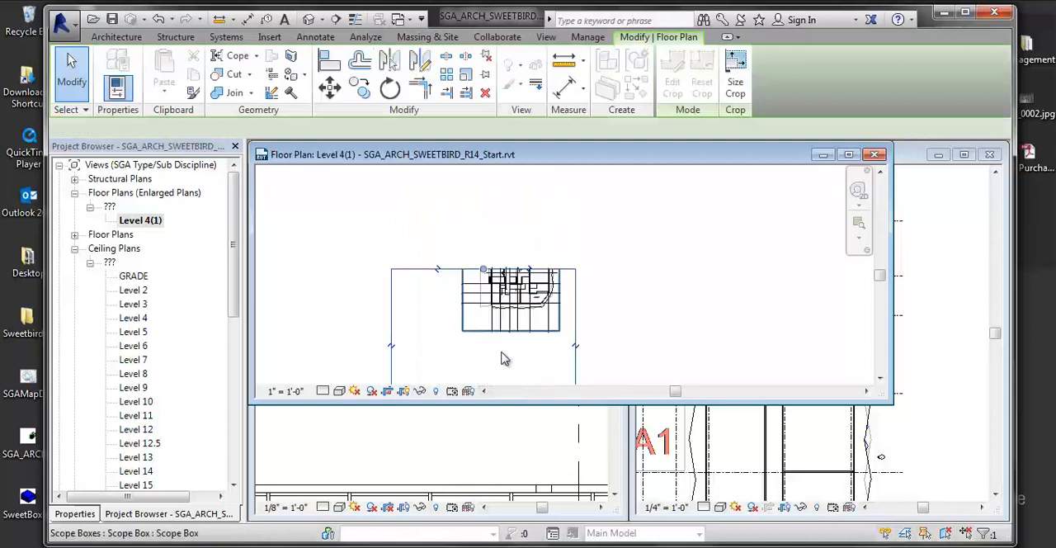
middle_drag(483, 309, 483, 208)
scroll(483, 208, down, 3)
drag(478, 283, 482, 176)
middle_drag(498, 204, 509, 345)
scroll(506, 345, up, 1)
drag(493, 312, 500, 253)
scroll(518, 249, up, 2)
scroll(522, 256, up, 6)
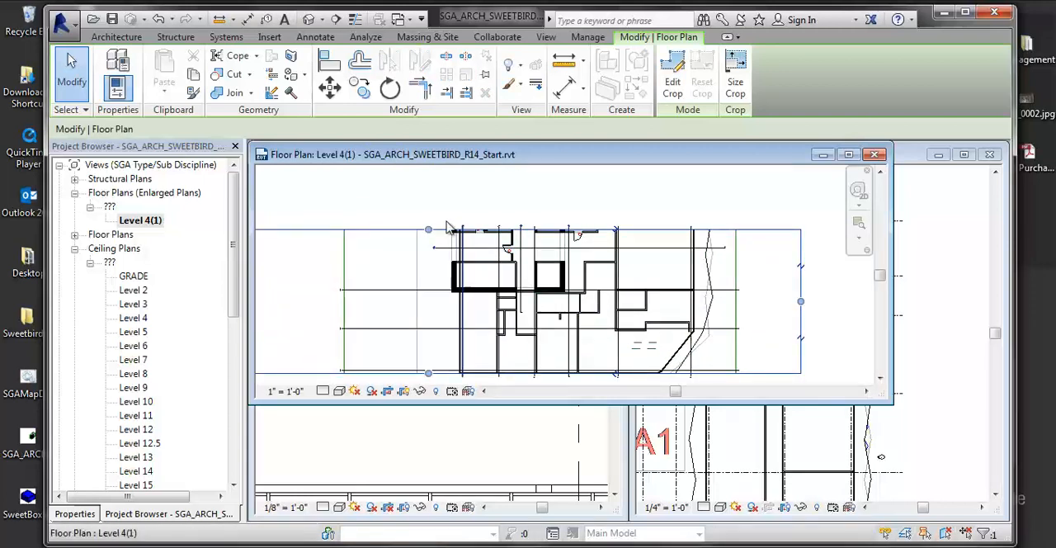
drag(431, 235, 430, 186)
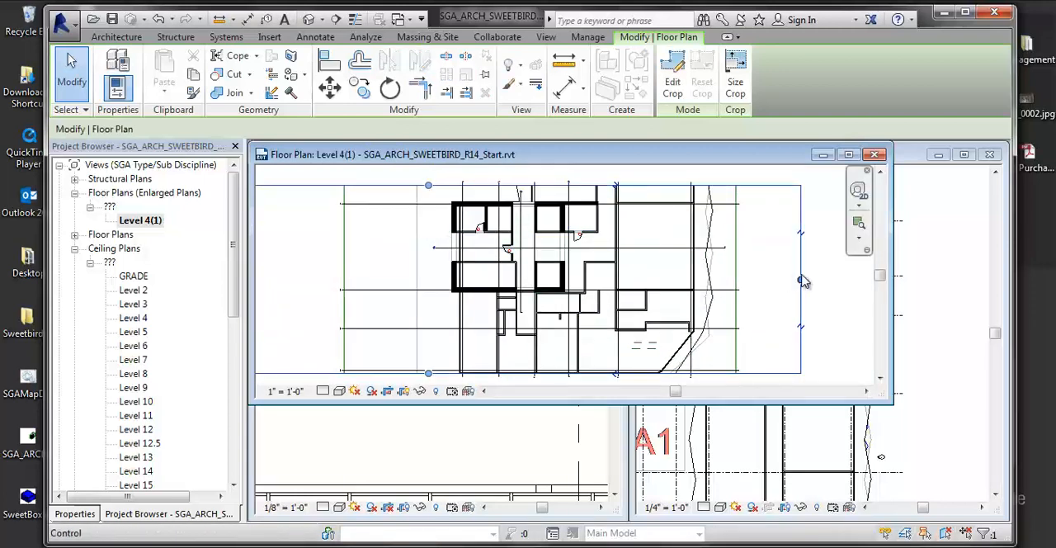
- Tighten the crop region's right, left and lower edges around the thick-walled core and deselect it
drag(801, 279, 601, 283)
scroll(569, 311, down, 1)
drag(348, 294, 579, 293)
drag(641, 364, 640, 317)
scroll(646, 338, up, 3)
scroll(640, 321, up, 1)
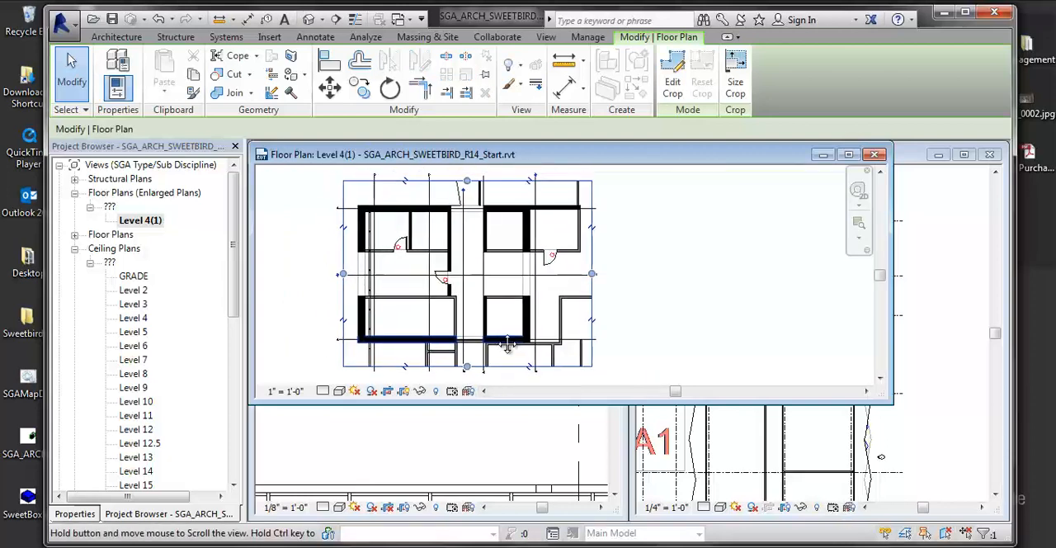
click(817, 317)
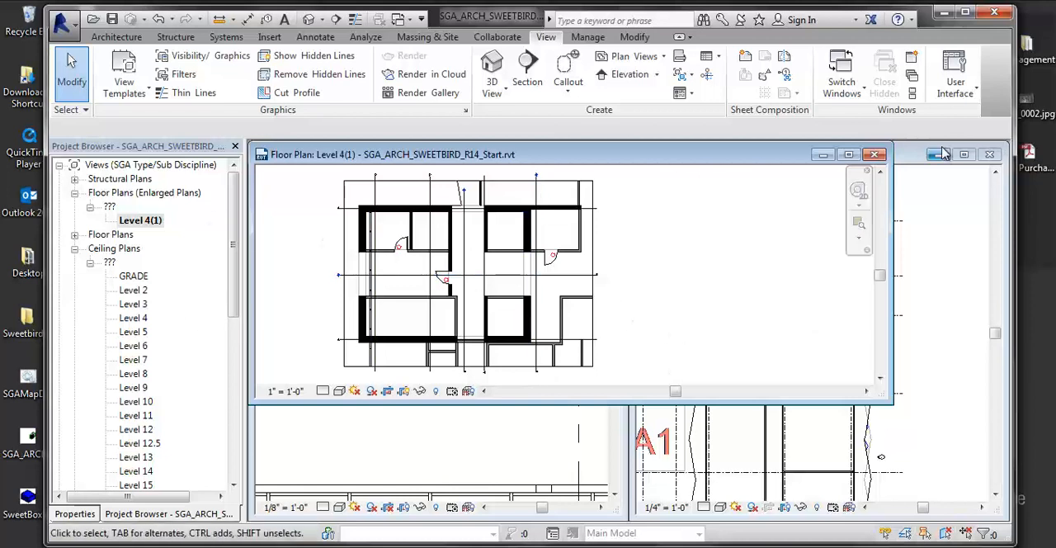
- Close the enlarged Level 4 plan and the East Elevation view, keeping only the Level 4 floor plan open and maximized
click(875, 154)
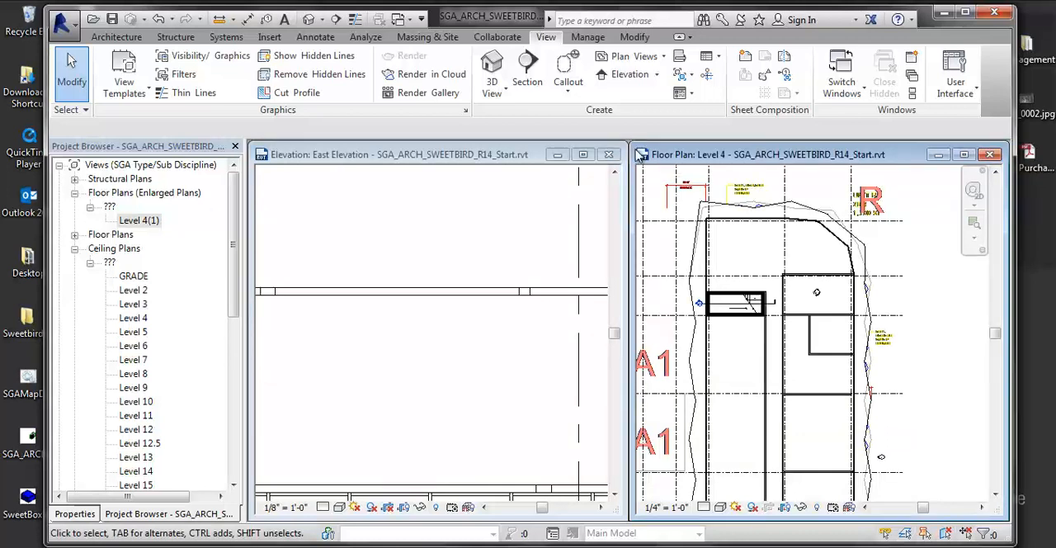
click(608, 154)
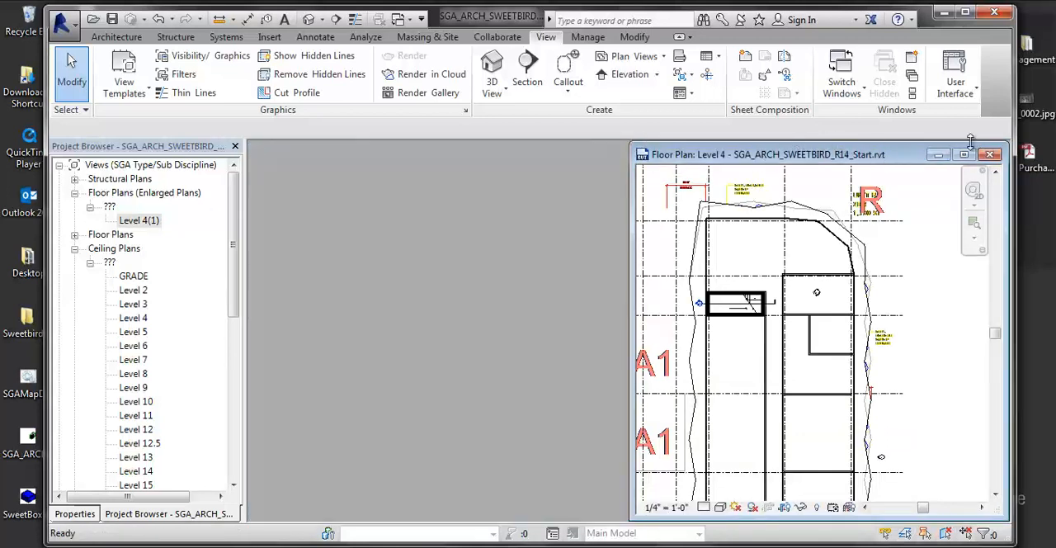
click(989, 154)
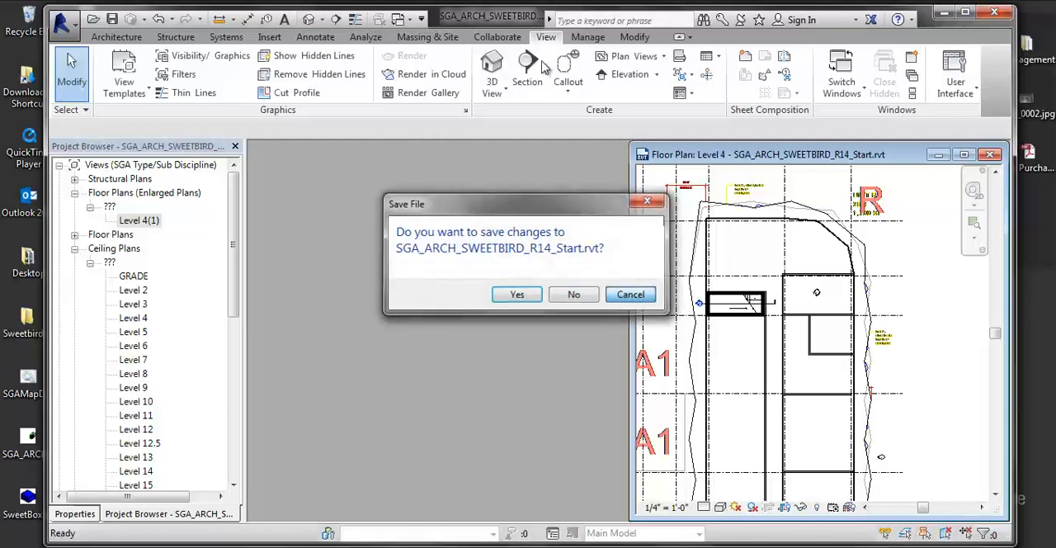
key(Escape)
click(966, 154)
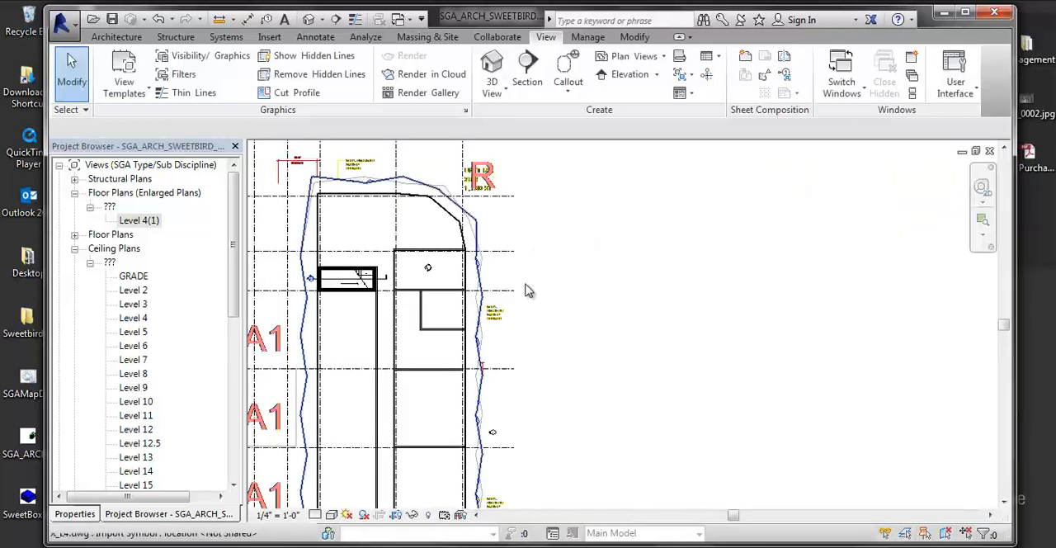
- Examine the East Elevation marker outside the building's east facade in the Level 4 floor plan
middle_drag(519, 258, 593, 283)
scroll(593, 282, down, 1)
scroll(443, 257, up, 1)
middle_drag(443, 257, 471, 265)
click(207, 236)
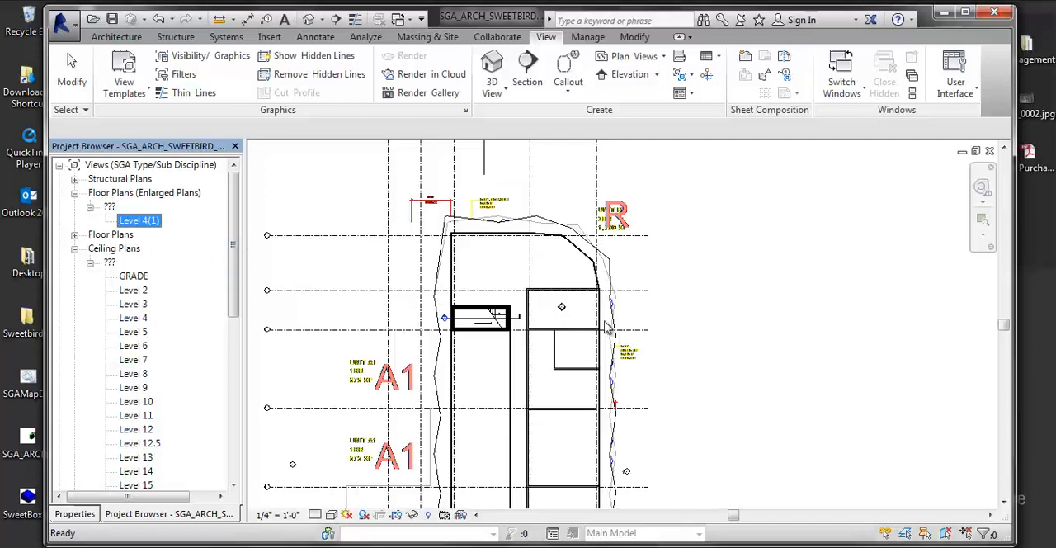
scroll(607, 327, up, 1)
scroll(640, 461, up, 5)
scroll(641, 504, up, 1)
middle_drag(641, 504, 605, 443)
scroll(607, 449, up, 3)
middle_drag(623, 486, 607, 398)
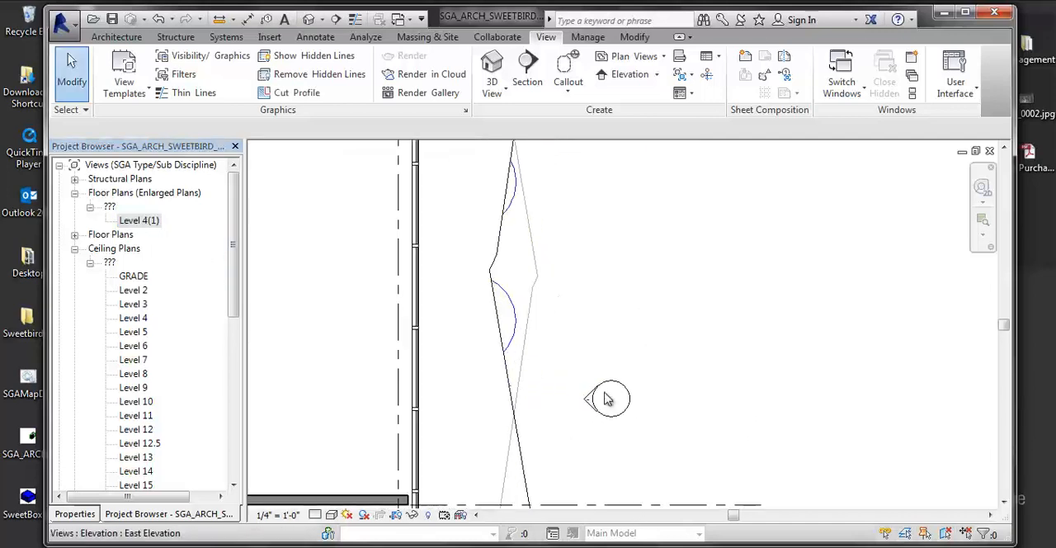
scroll(608, 399, up, 2)
scroll(651, 346, down, 2)
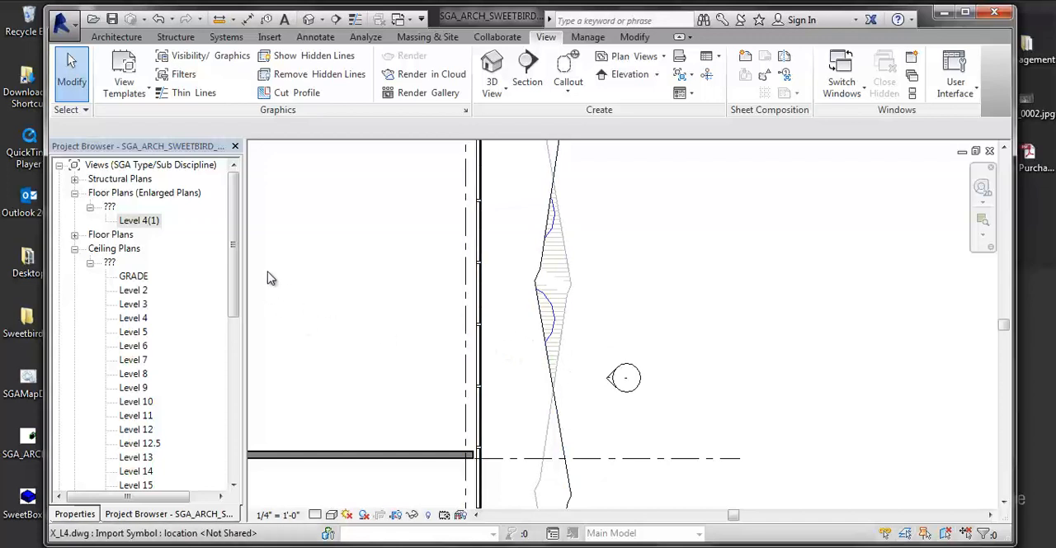
- Locate the Sheets (SGA Prefix/Type) group in the project's list
drag(231, 283, 248, 457)
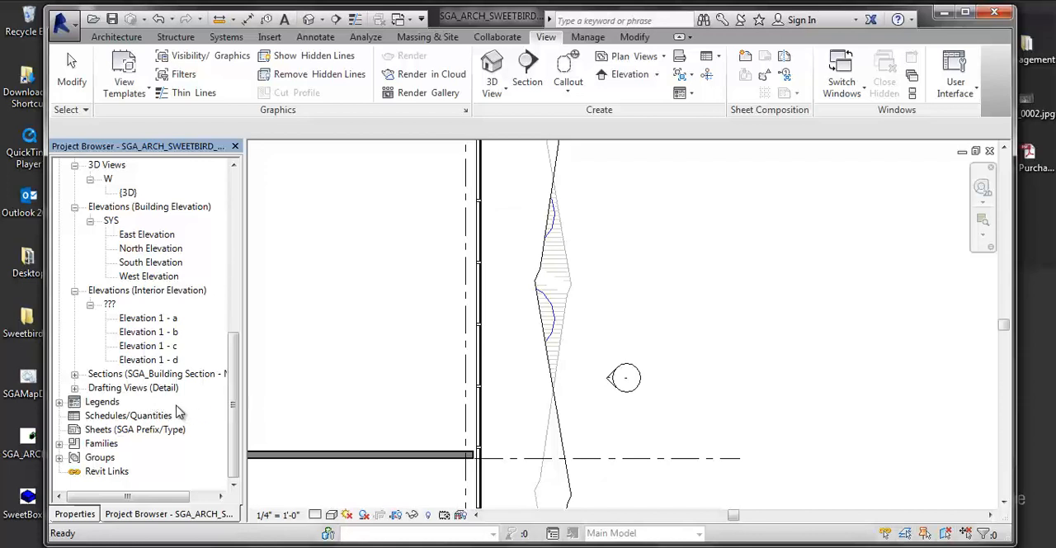
click(136, 434)
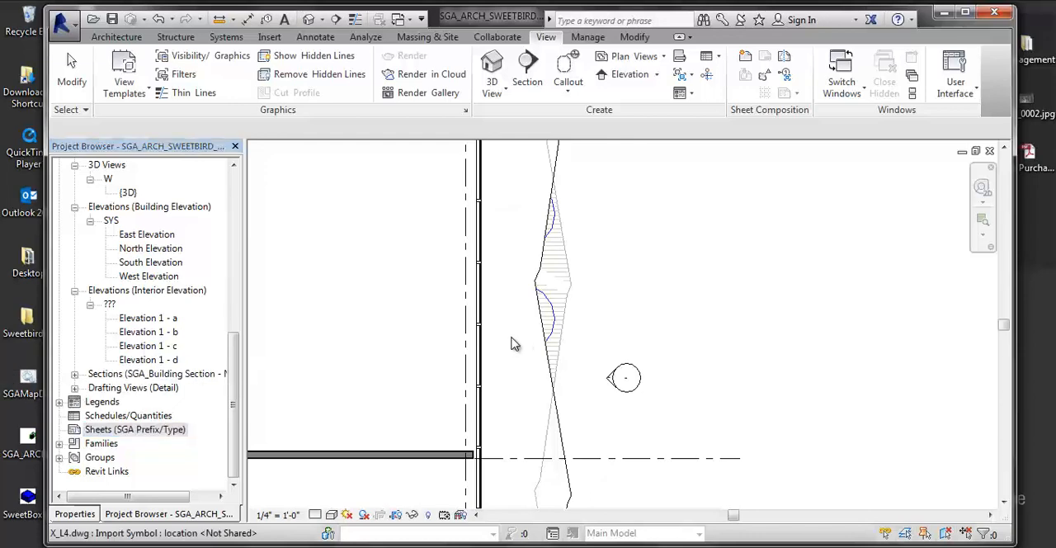
mouse_move(509, 342)
middle_down()
mouse_move(523, 325)
mouse_move(526, 359)
mouse_move(632, 377)
mouse_move(667, 405)
middle_up()
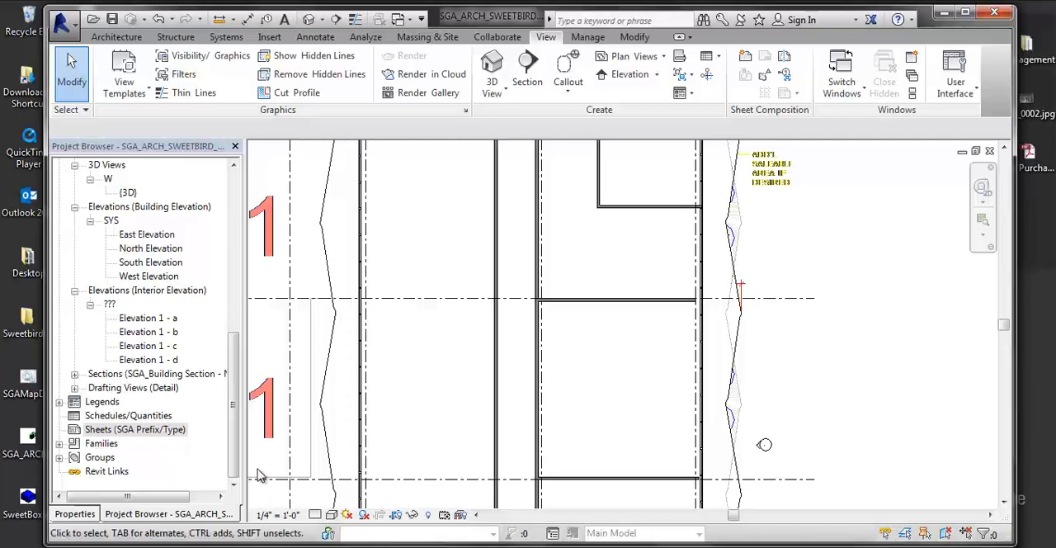
scroll(569, 371, down, 2)
middle_drag(576, 376, 572, 359)
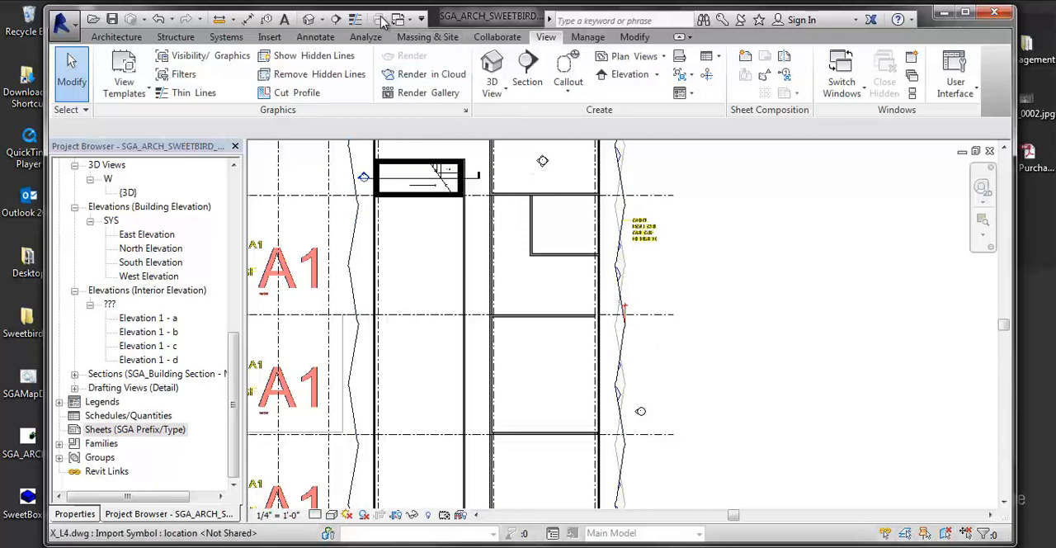
scroll(627, 369, down, 2)
mouse_move(627, 370)
middle_down()
mouse_move(574, 345)
mouse_move(598, 326)
middle_up()
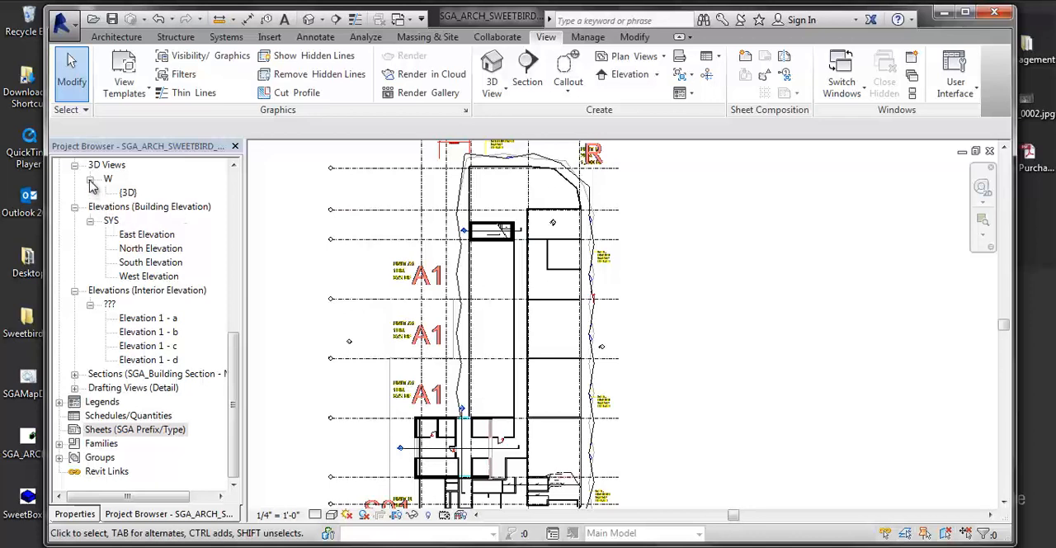
- Open the enlarged Level 4 plan for review and return to the Drawing Set's Level 4 floor plan
drag(232, 326, 222, 198)
scroll(223, 198, up, 1)
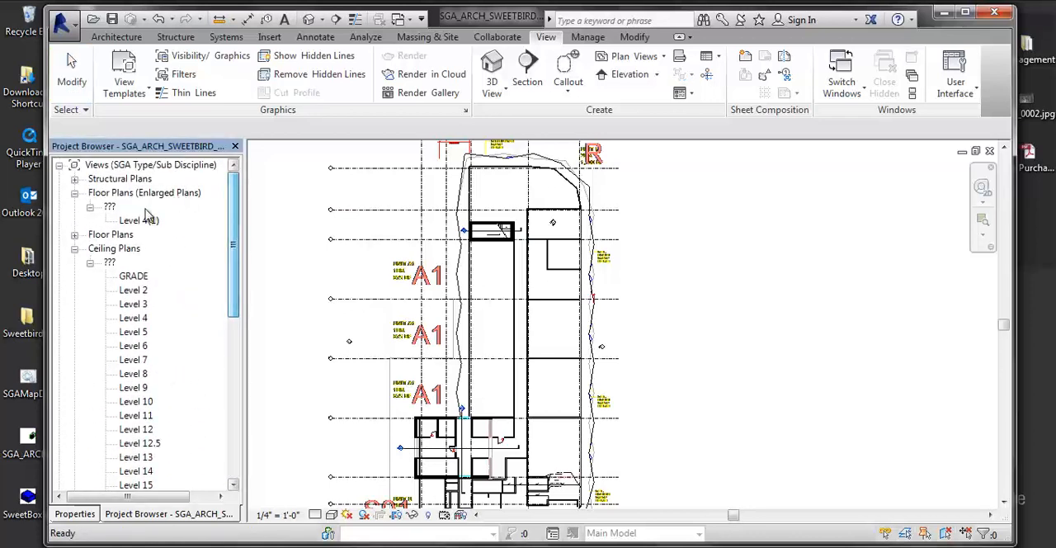
double_click(141, 219)
double_click(138, 319)
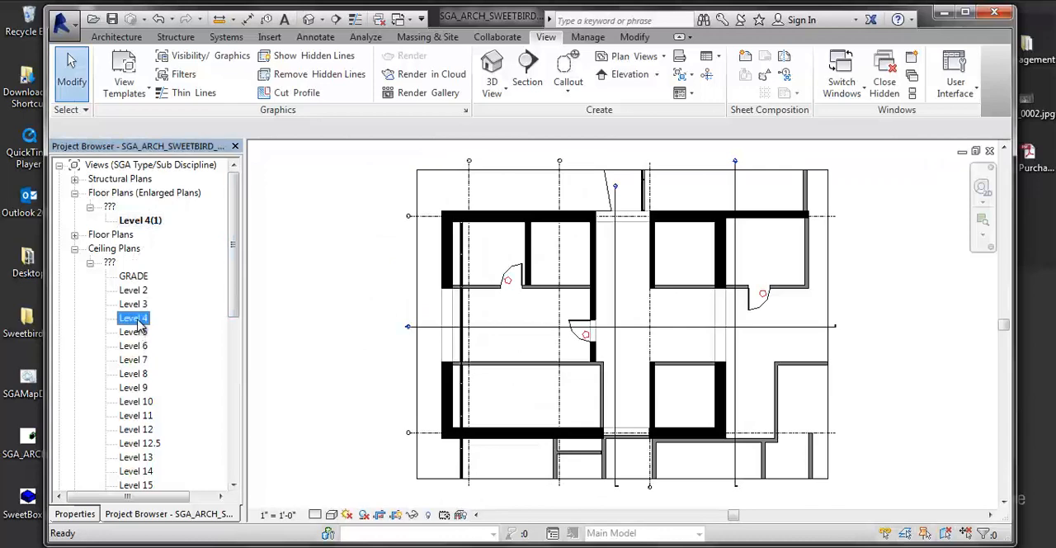
click(74, 235)
double_click(135, 276)
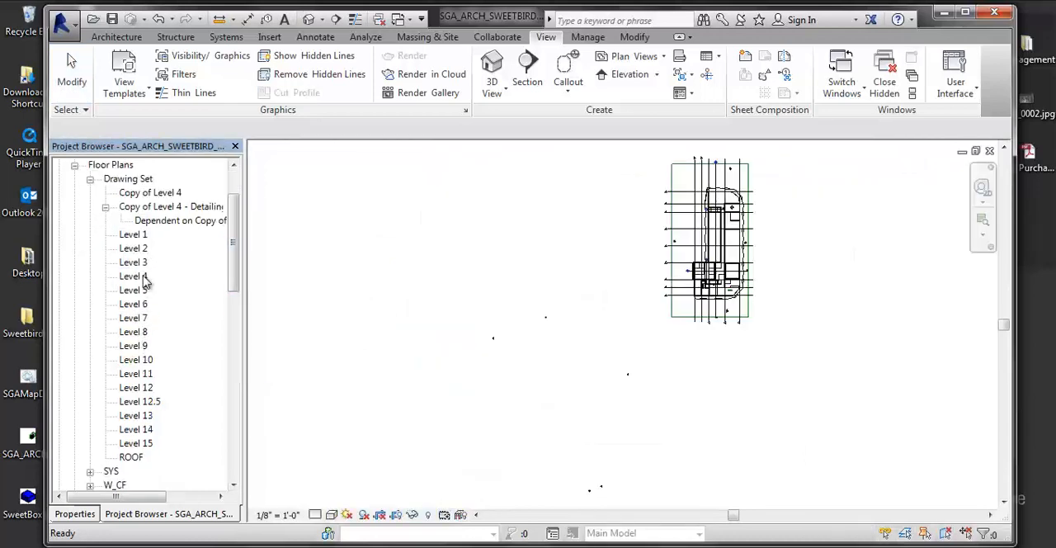
mouse_move(684, 358)
middle_down()
mouse_move(690, 292)
mouse_move(703, 327)
mouse_move(690, 340)
middle_up()
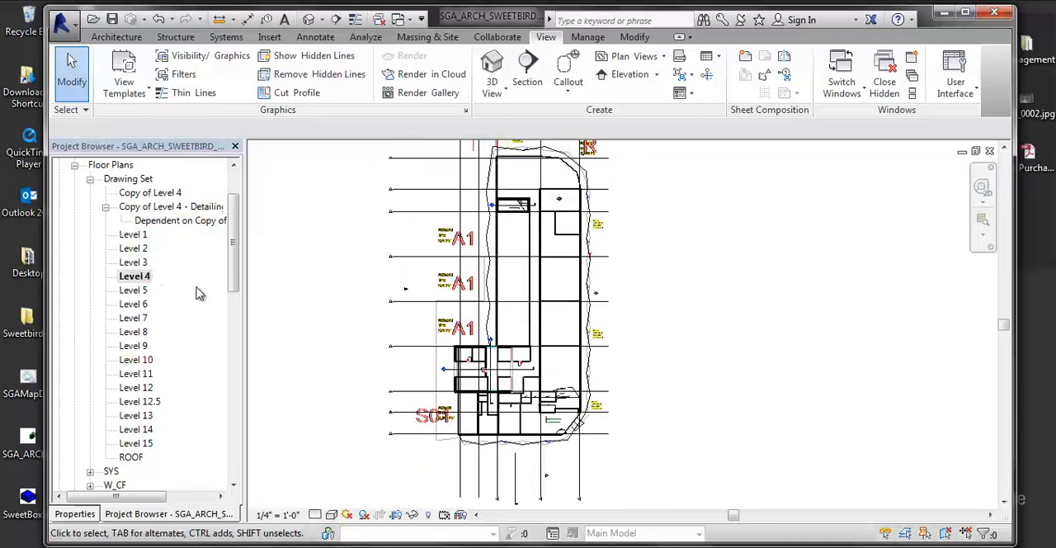
middle_drag(396, 353, 363, 384)
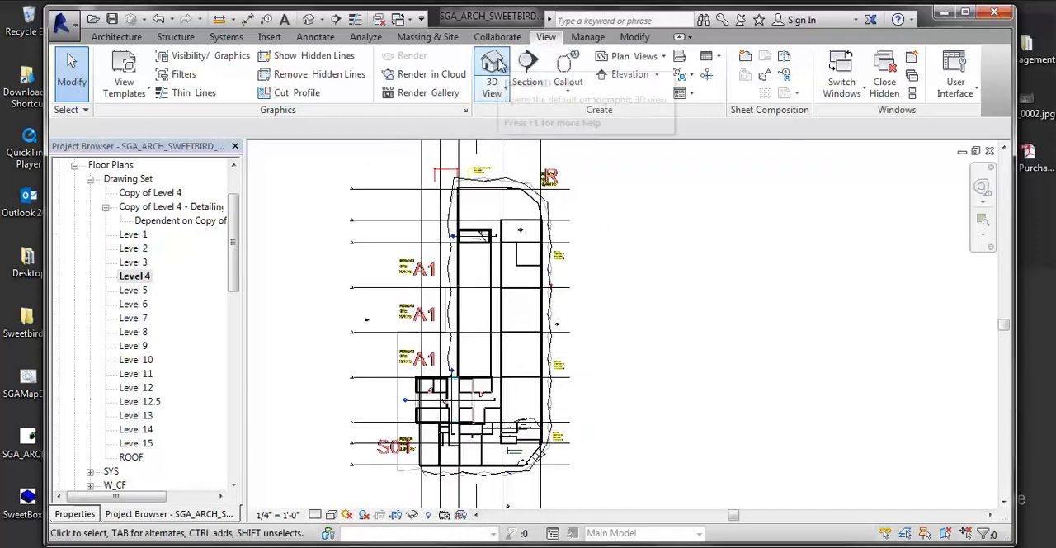
middle_drag(507, 180, 500, 181)
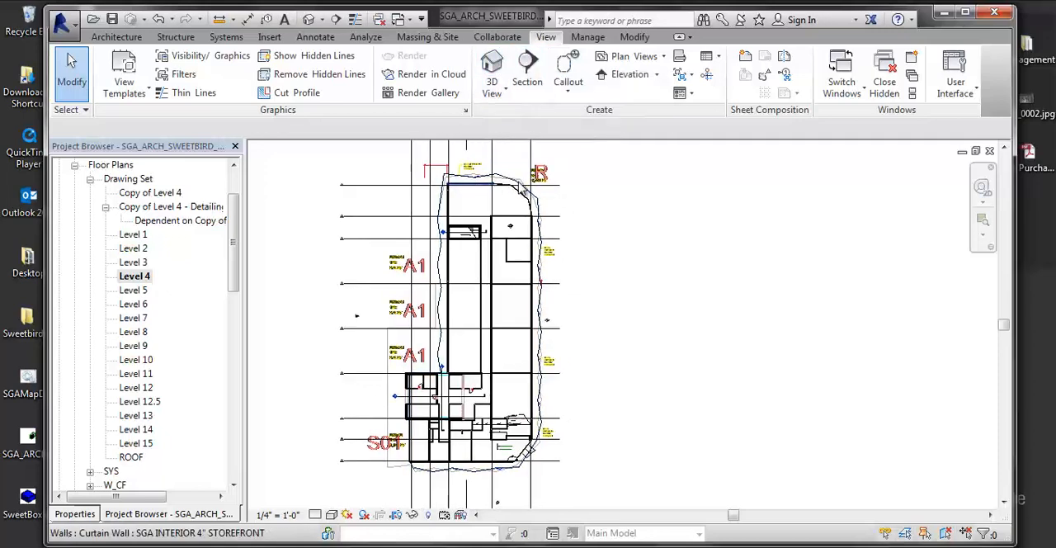
scroll(502, 184, down, 1)
scroll(481, 238, up, 1)
middle_drag(500, 269, 531, 269)
middle_drag(726, 271, 737, 266)
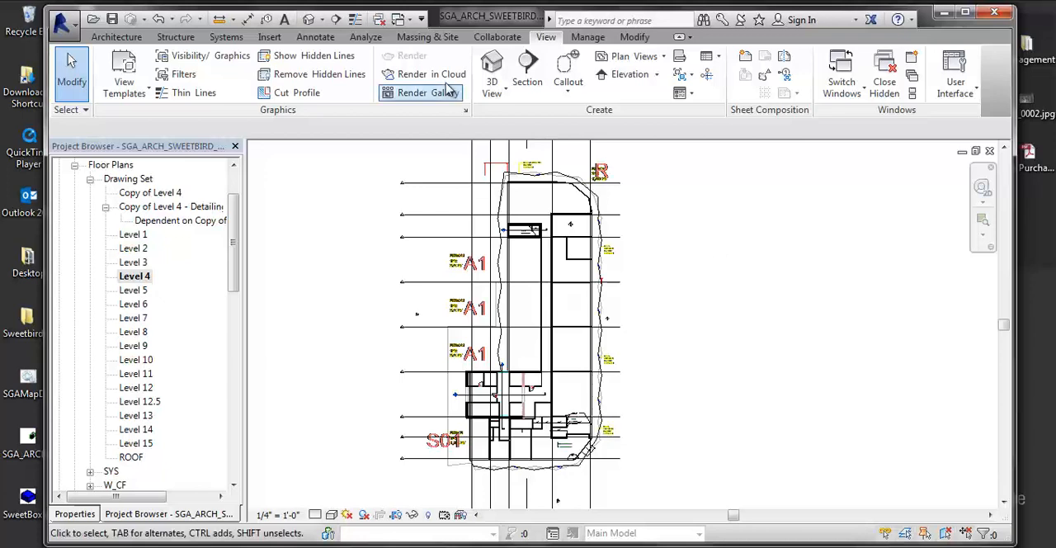
- Create a perspective camera view from Level 4, with the eye in the large room's upper-left corner and the target toward its lower-right side
click(491, 91)
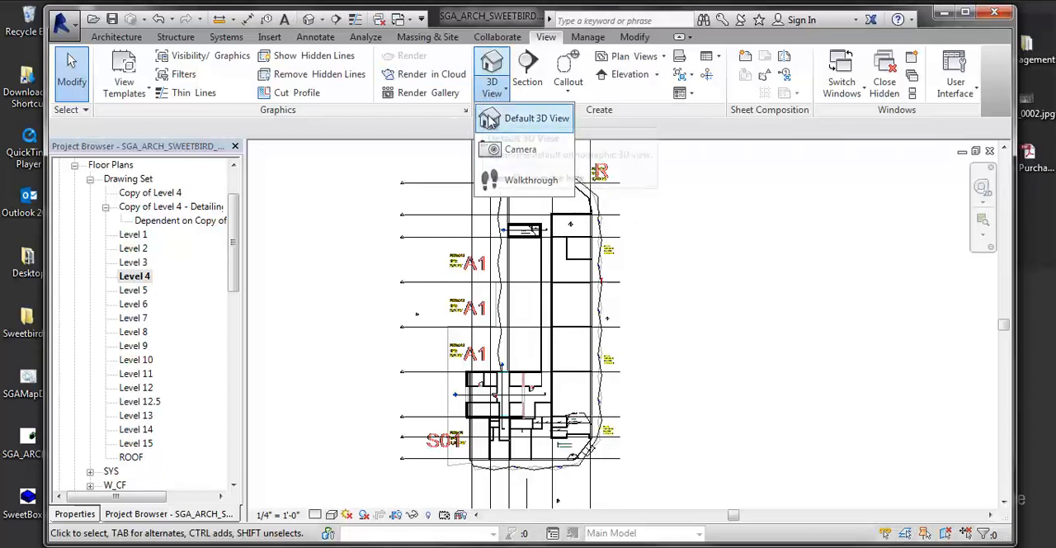
click(518, 151)
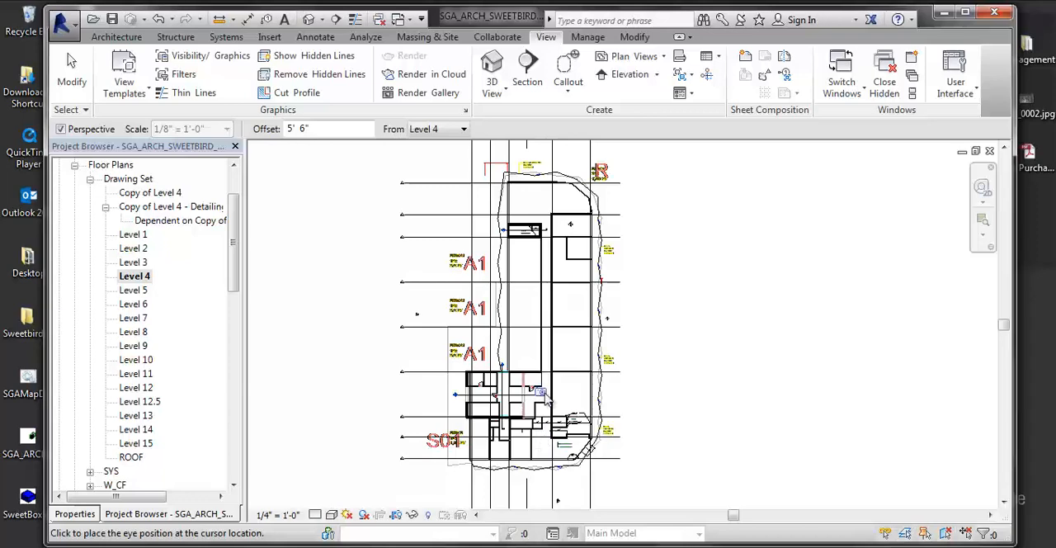
scroll(561, 445, up, 4)
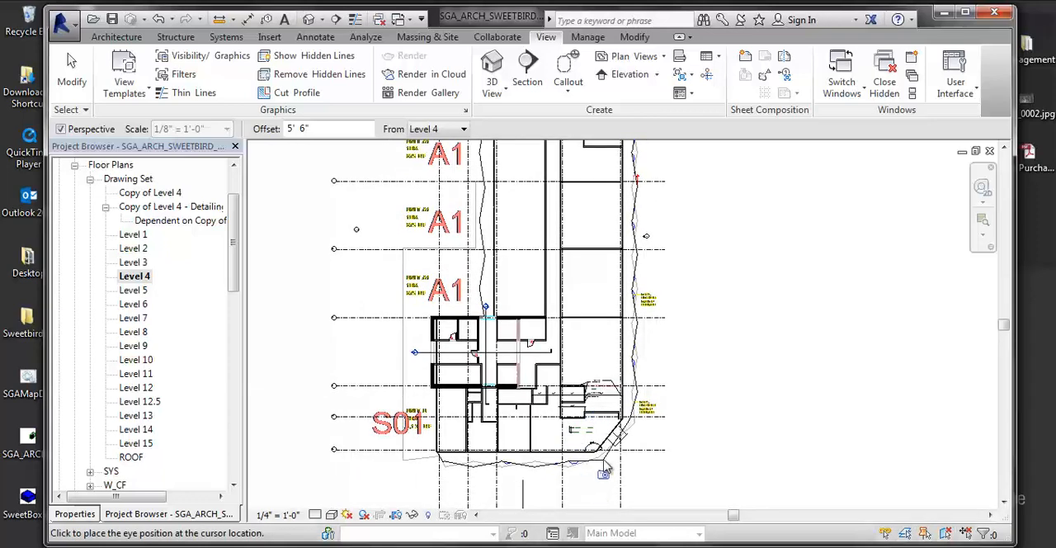
scroll(468, 362, up, 3)
middle_drag(650, 385, 537, 302)
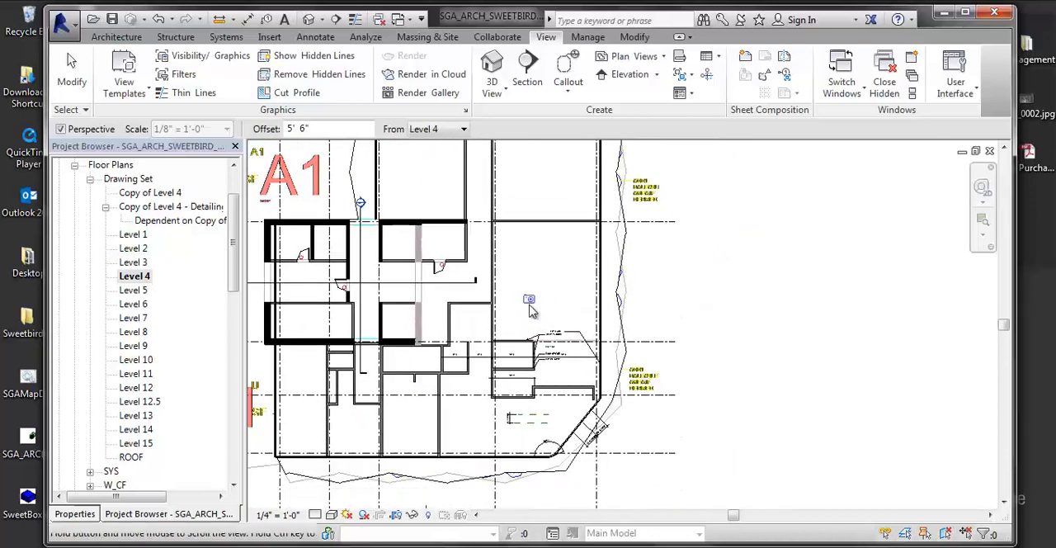
scroll(546, 302, up, 2)
middle_drag(588, 222, 585, 358)
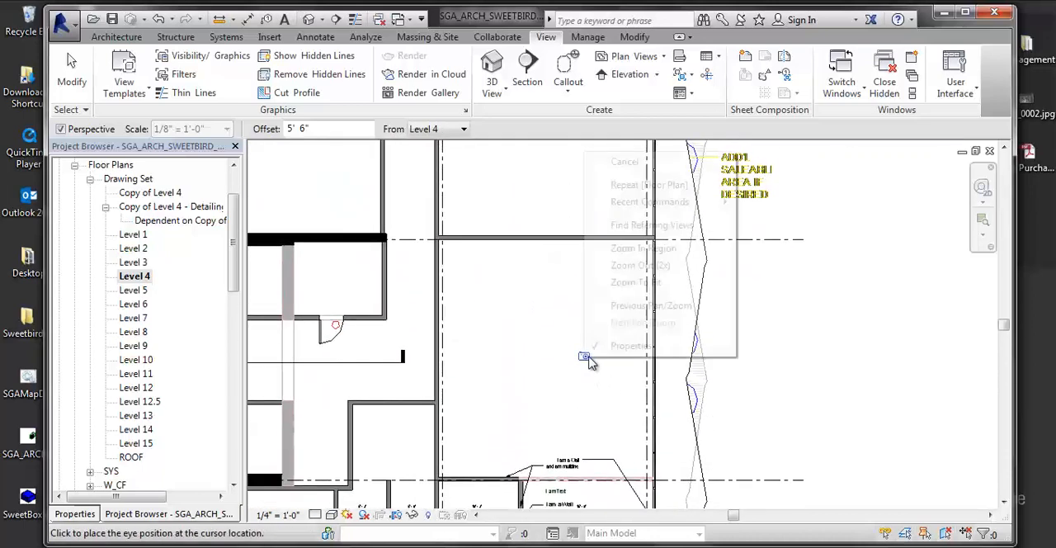
right_click(584, 356)
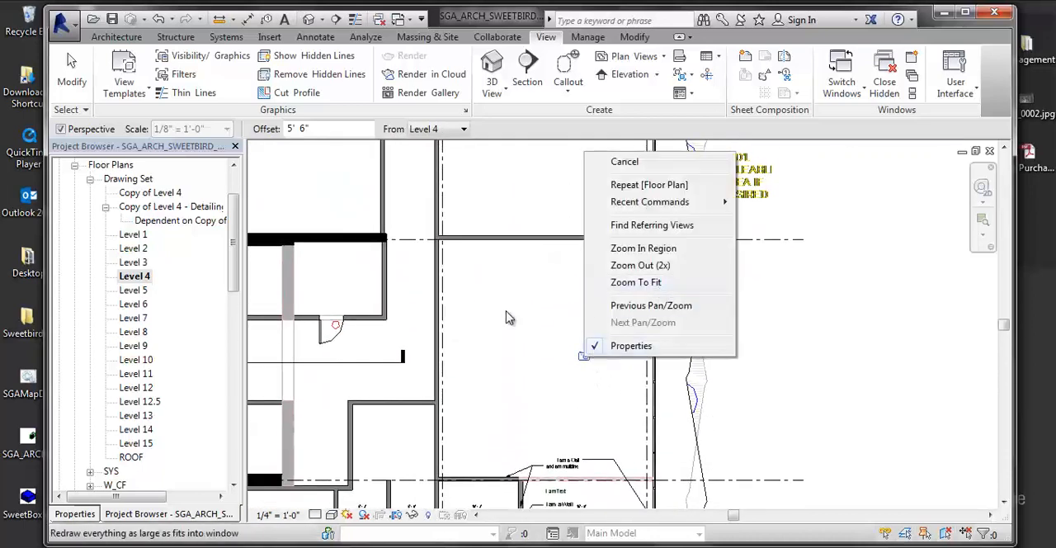
click(456, 255)
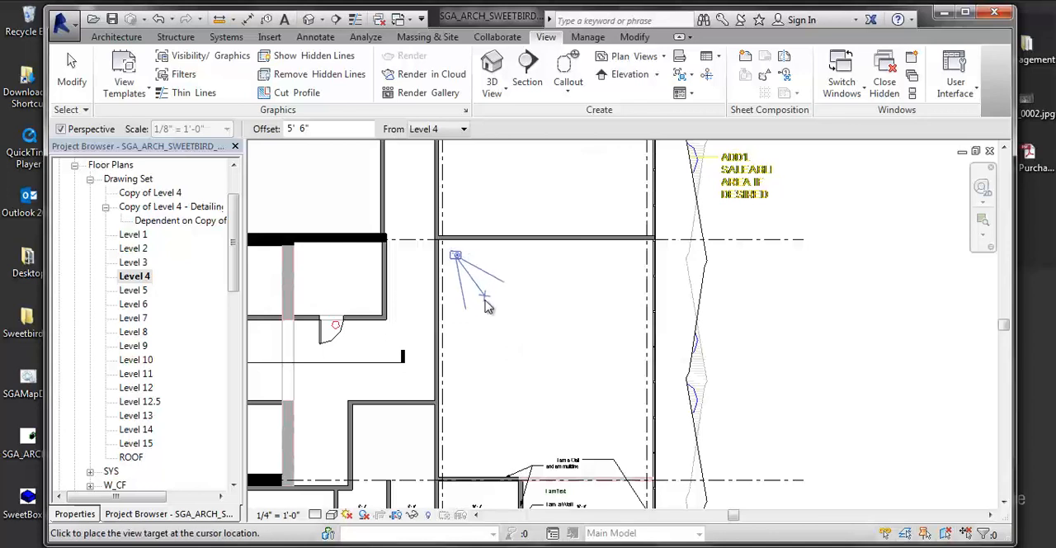
scroll(482, 296, down, 2)
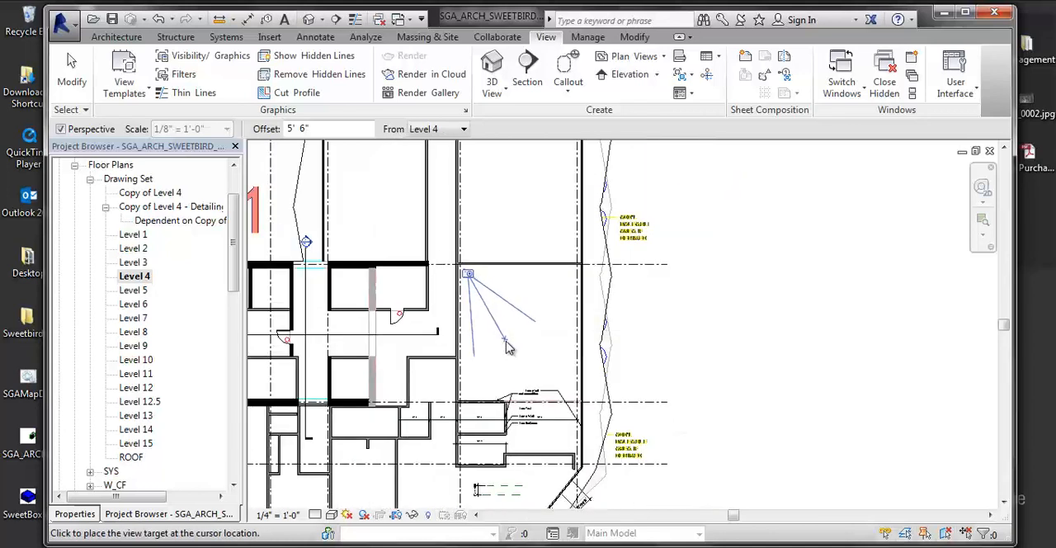
click(577, 449)
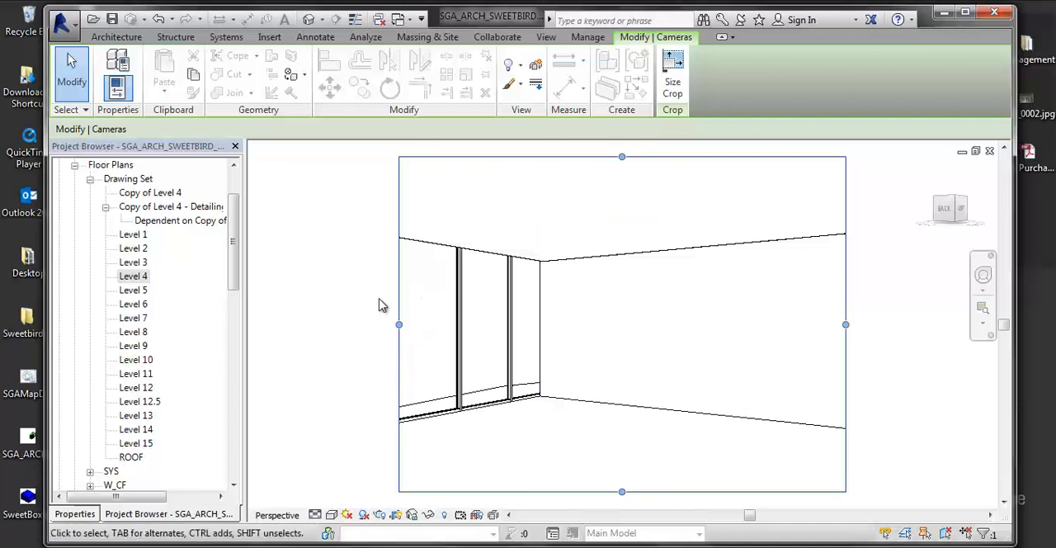
- Try extending the new camera view's crop region outward on the window-wall side, and undo the change
drag(399, 325, 284, 330)
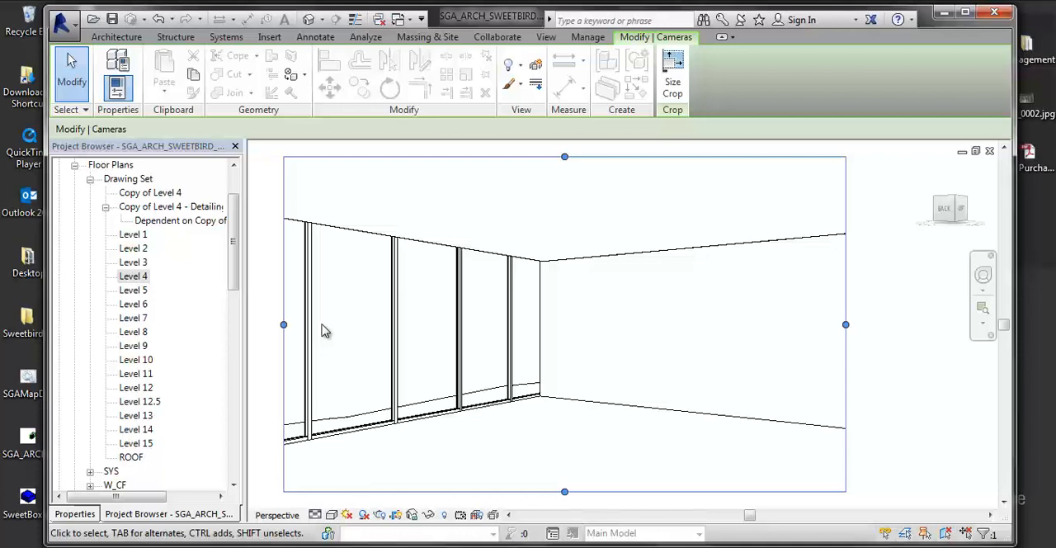
key(ctrl+z)
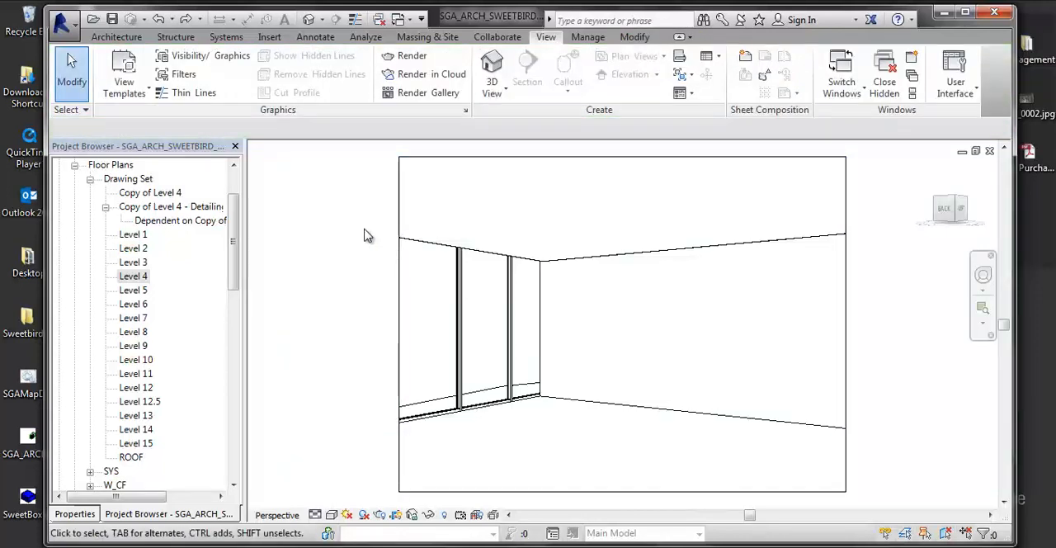
- Close the enlarged Level 4(1) plan and the Level 4 reflected ceiling plan, and tile 3D View 1 beside the Level 4 floor plan
key(w)
key(t)
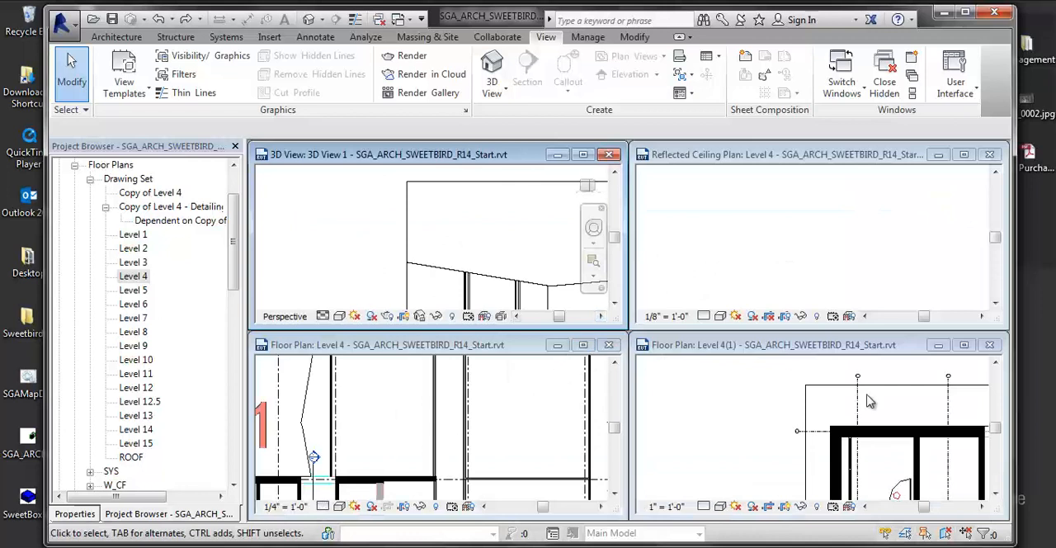
click(990, 346)
click(989, 154)
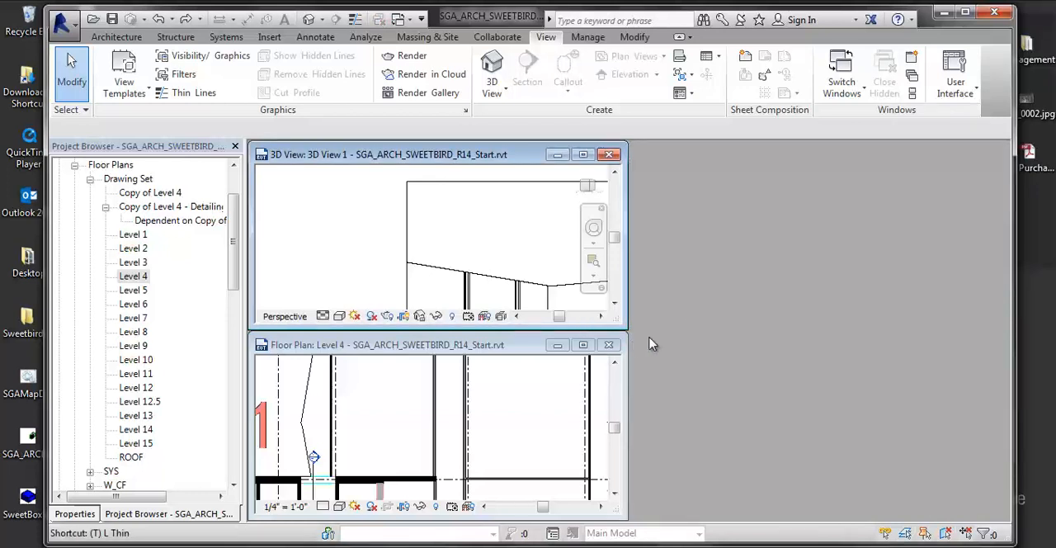
key(w)
key(t)
scroll(448, 295, down, 2)
middle_drag(448, 295, 319, 265)
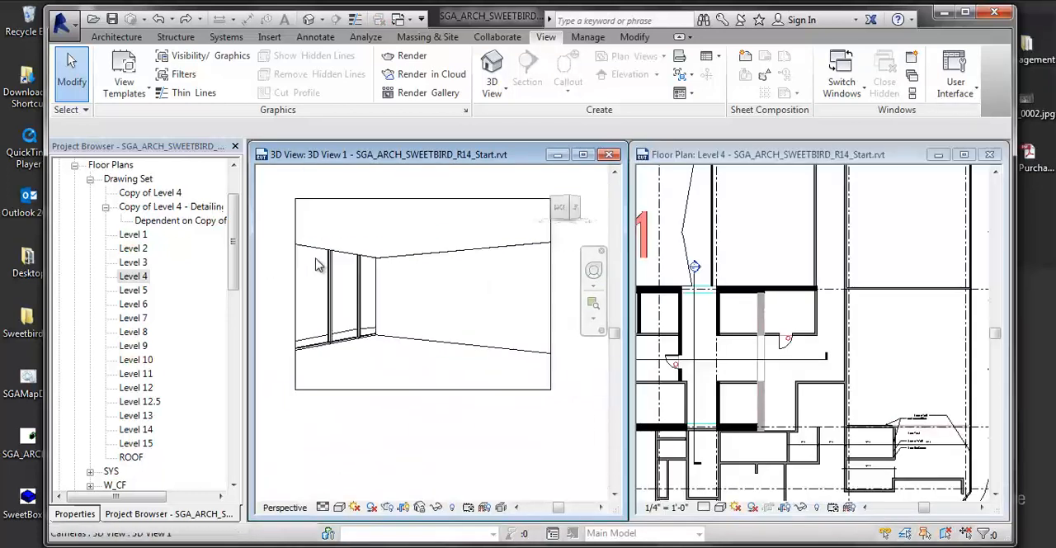
- Show the camera of 3D View 1 in the Level 4 floor plan
click(883, 357)
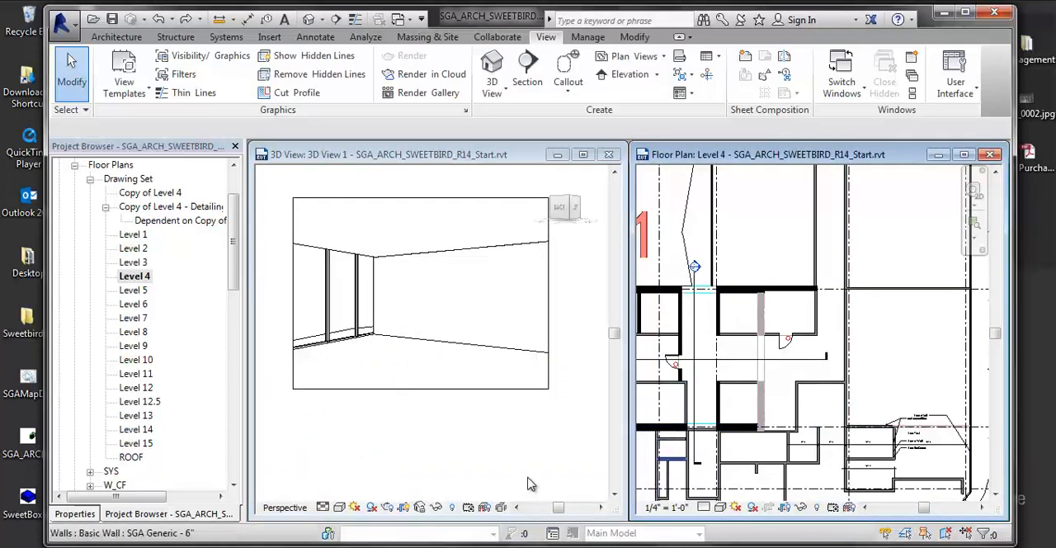
click(133, 280)
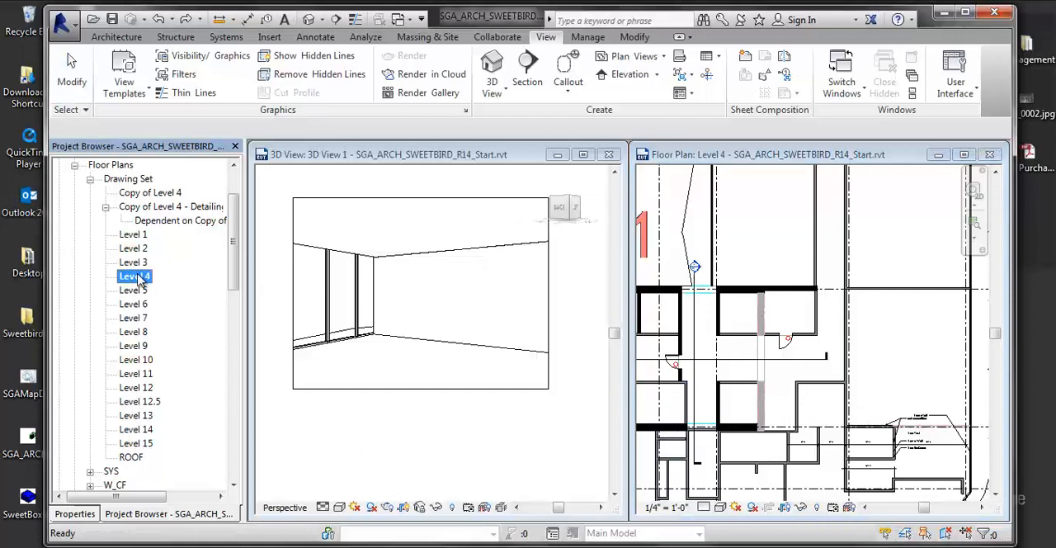
click(776, 157)
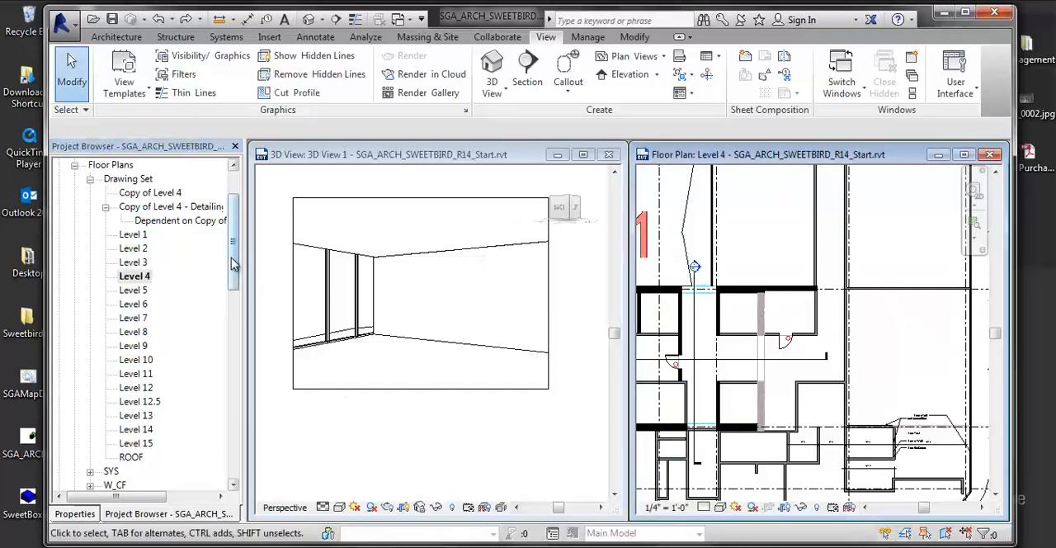
drag(231, 262, 234, 378)
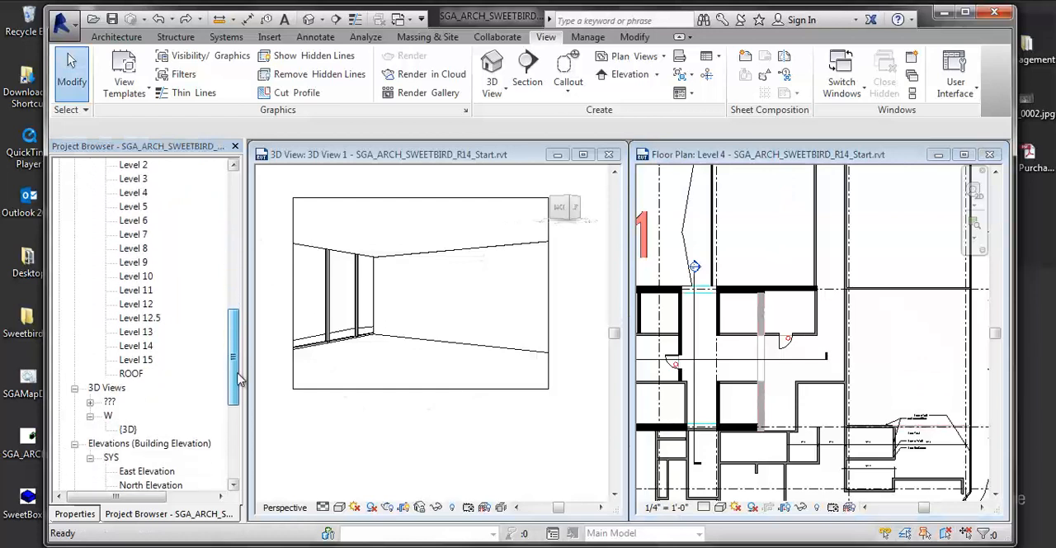
click(125, 429)
right_click(125, 429)
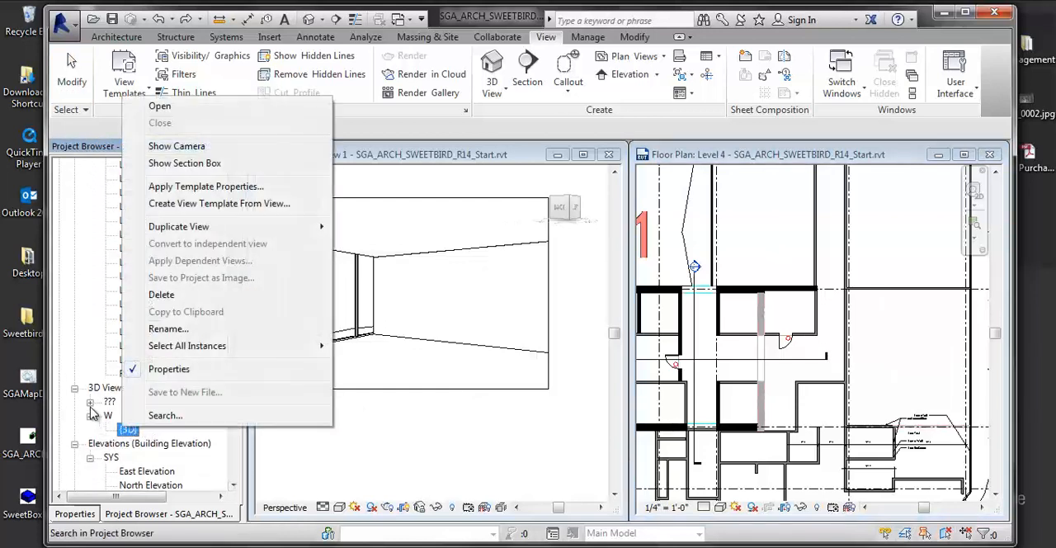
click(93, 412)
click(89, 401)
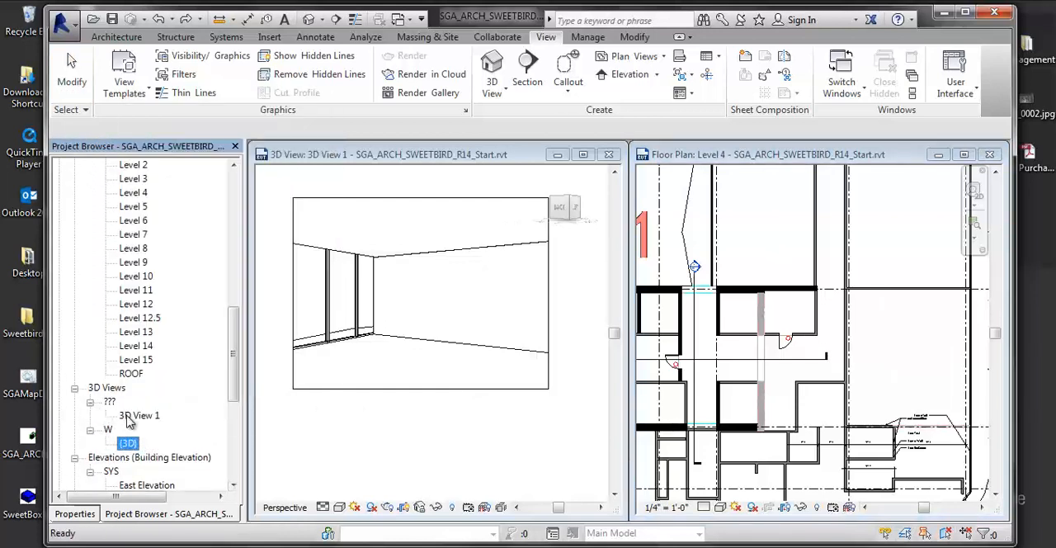
click(128, 417)
right_click(129, 418)
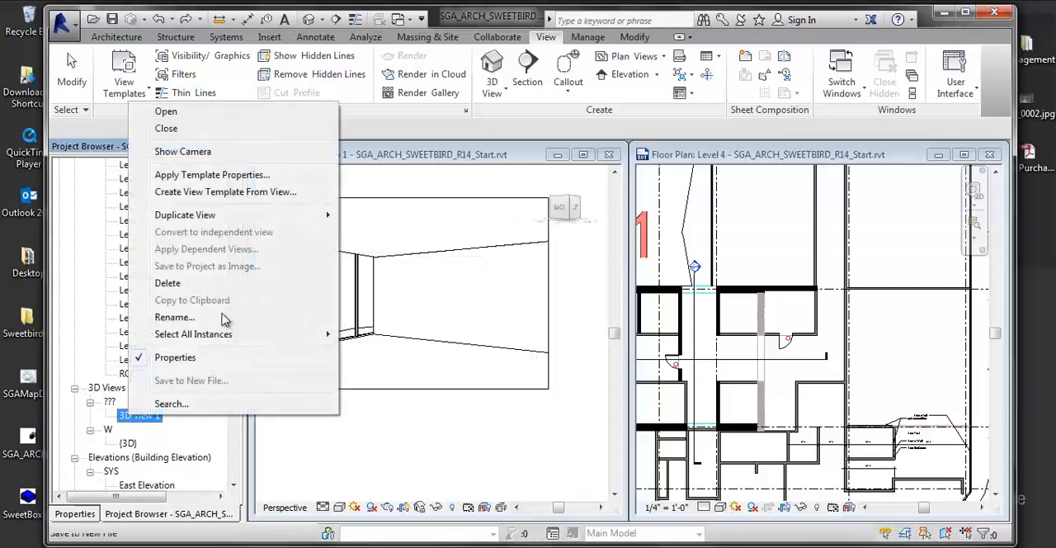
click(194, 153)
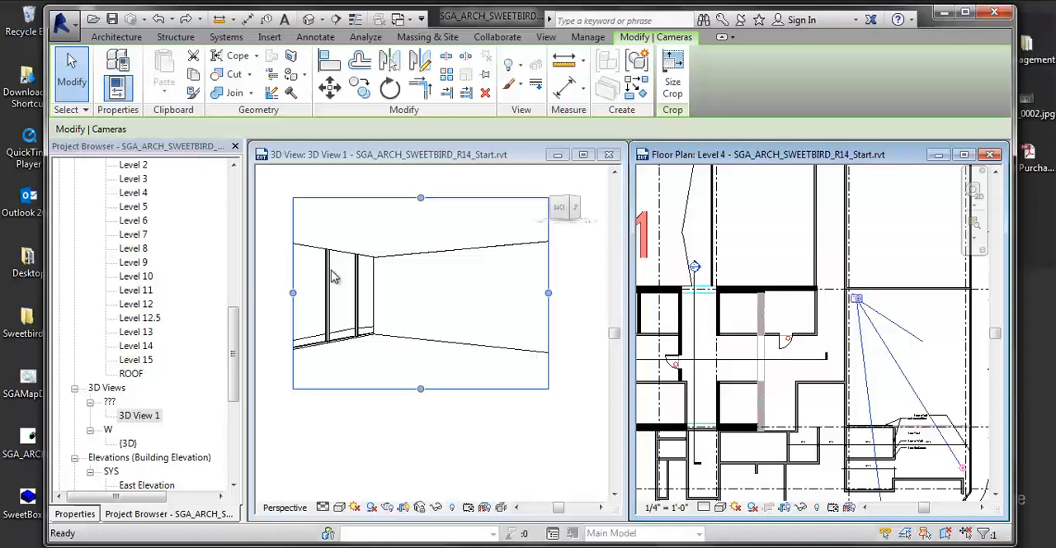
- Try different crop extents for 3D View 1 by moving its crop region edges, and undo the changes
click(462, 326)
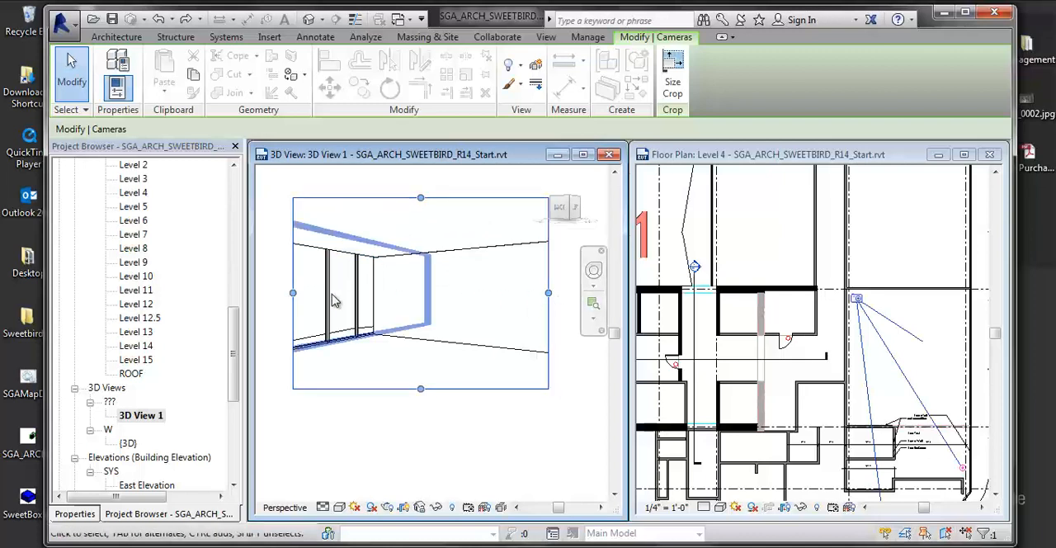
drag(293, 292, 394, 366)
middle_drag(393, 365, 431, 376)
scroll(432, 376, down, 4)
drag(432, 375, 293, 351)
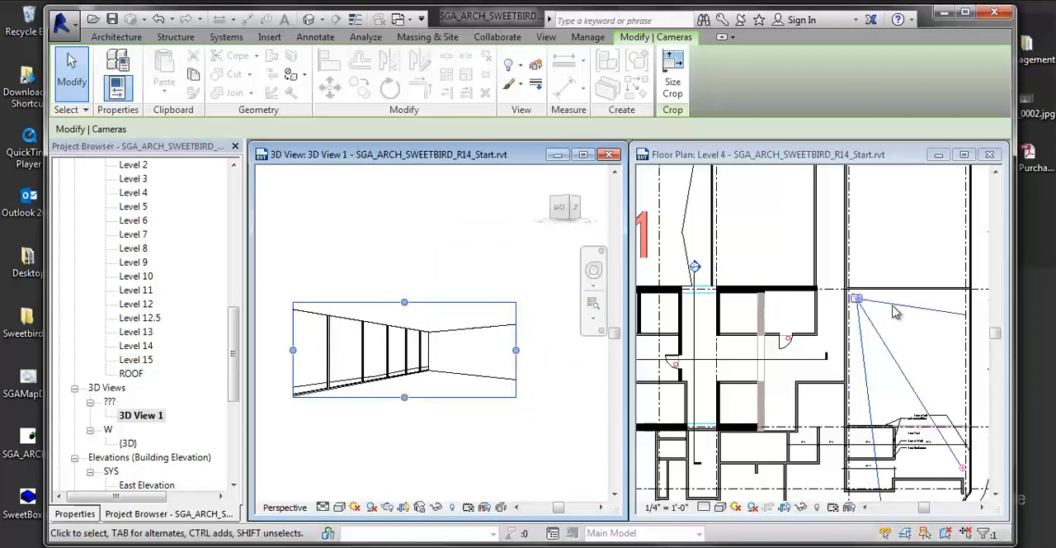
middle_drag(530, 353, 538, 355)
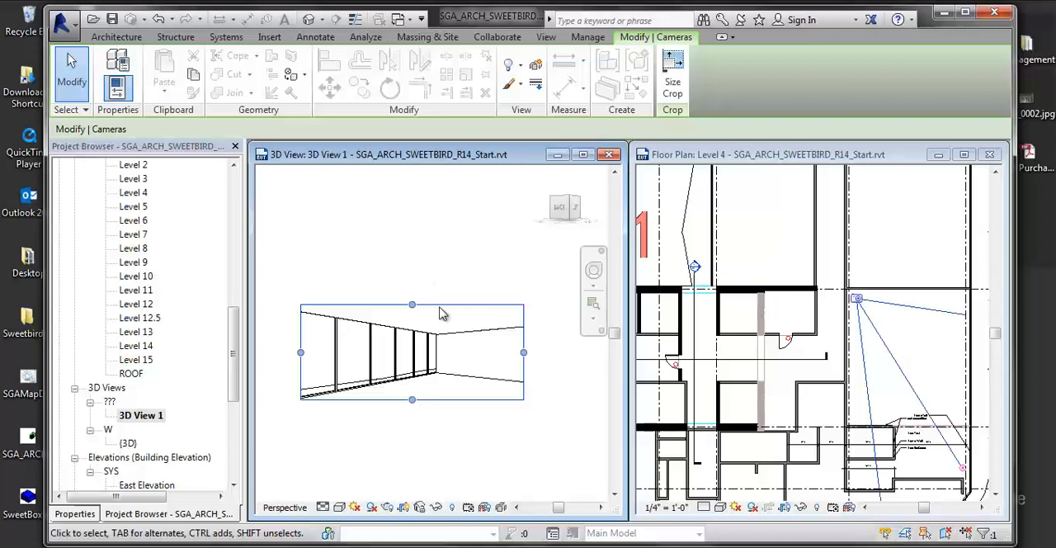
drag(524, 352, 486, 354)
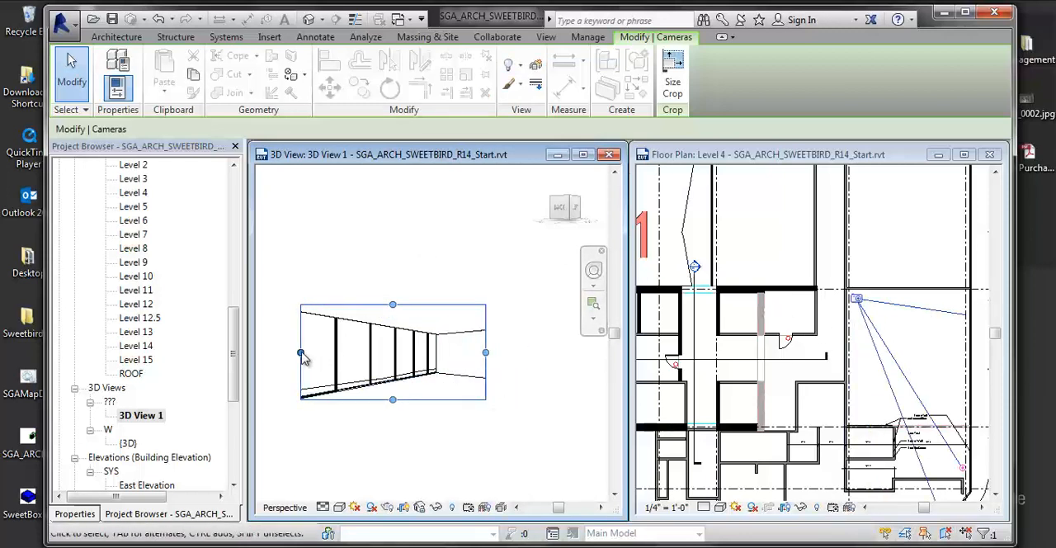
drag(301, 353, 362, 354)
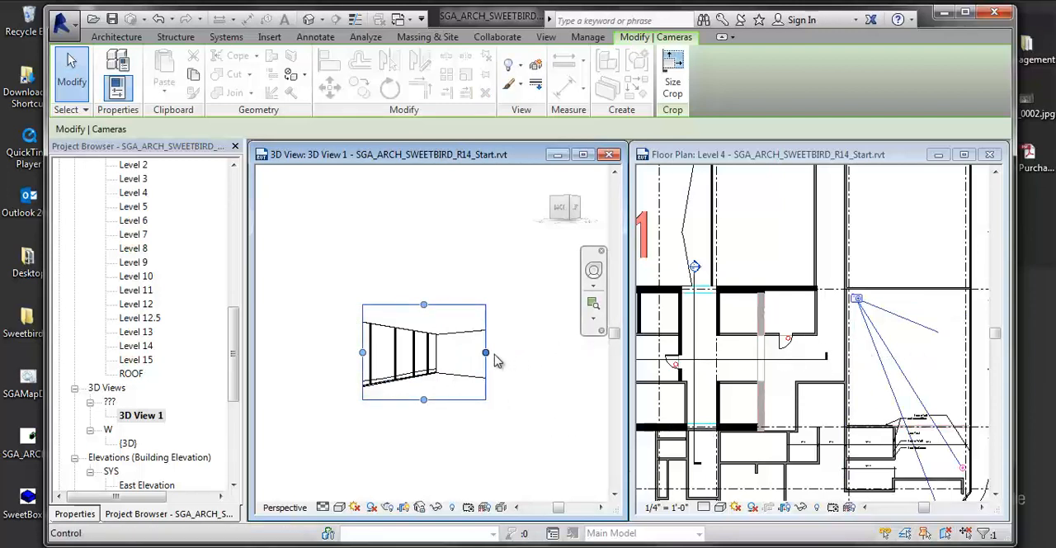
drag(485, 352, 517, 376)
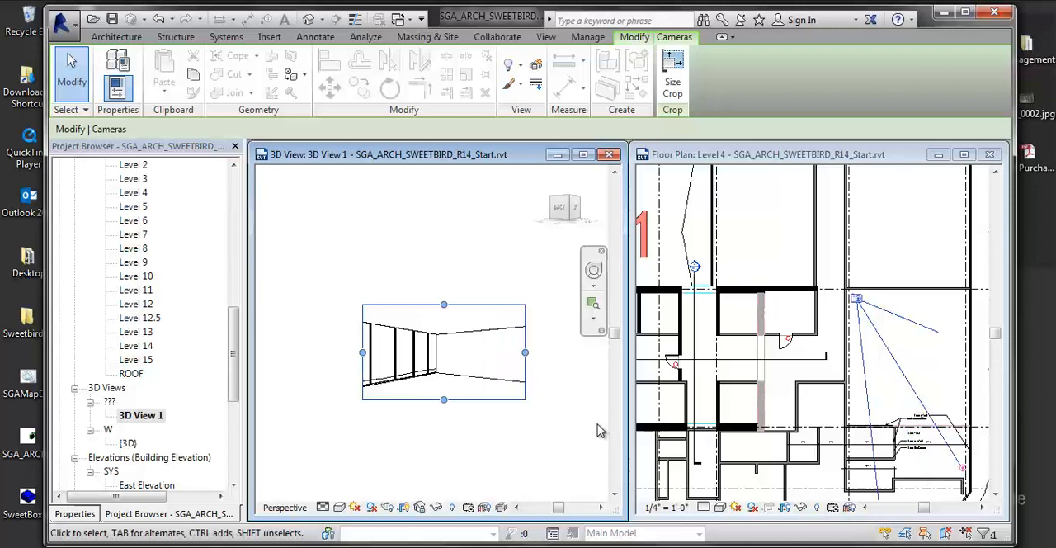
click(601, 429)
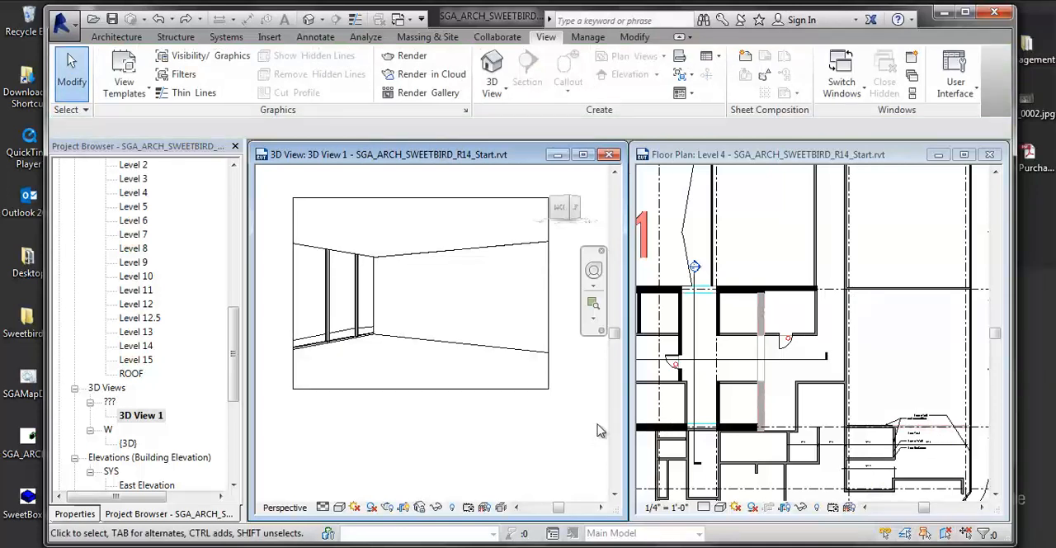
- Scale the crop region of 3D View 1 to a width of 12 inches with locked proportions
click(528, 388)
scroll(473, 319, up, 1)
middle_drag(471, 319, 467, 367)
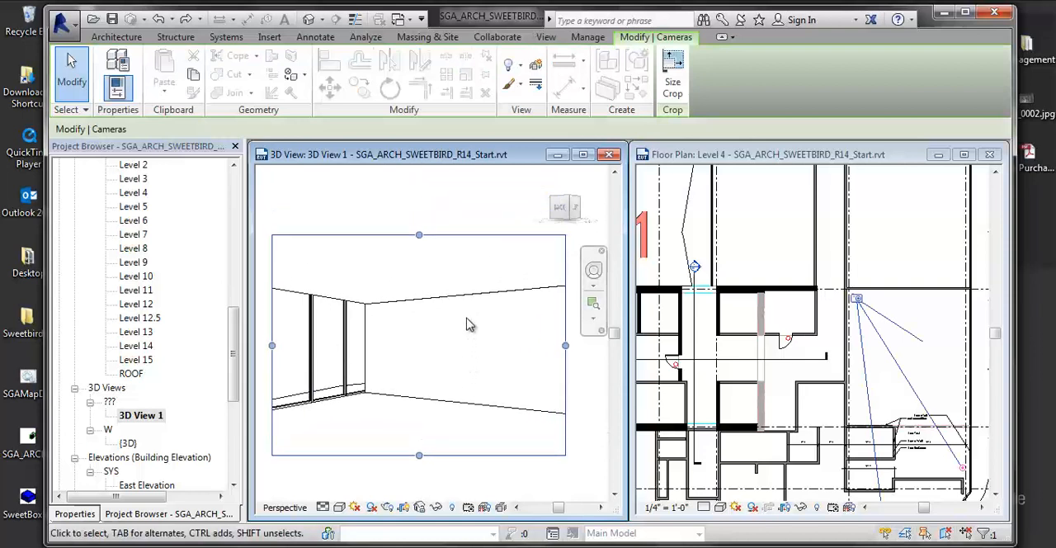
click(673, 68)
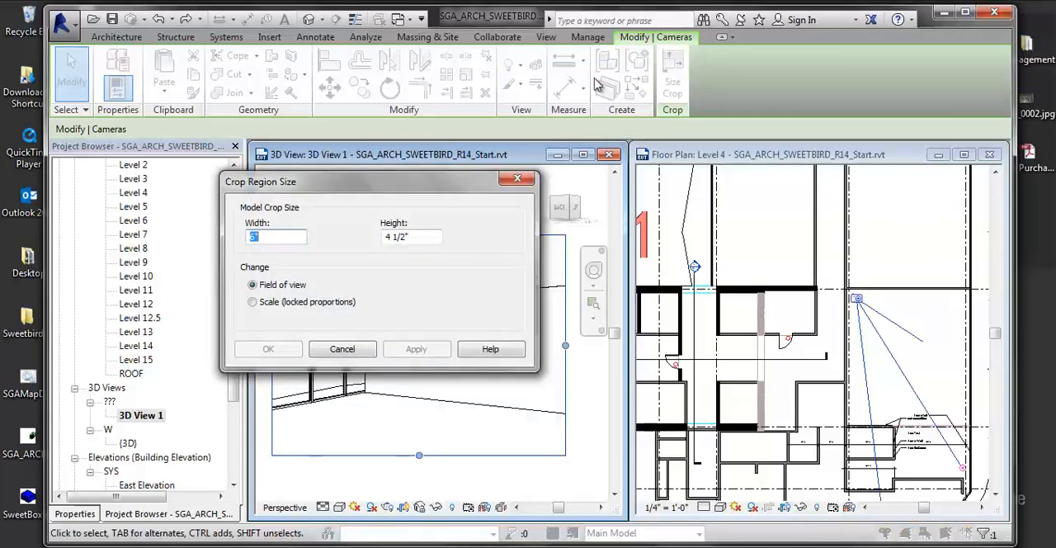
drag(379, 182, 415, 193)
drag(507, 205, 739, 236)
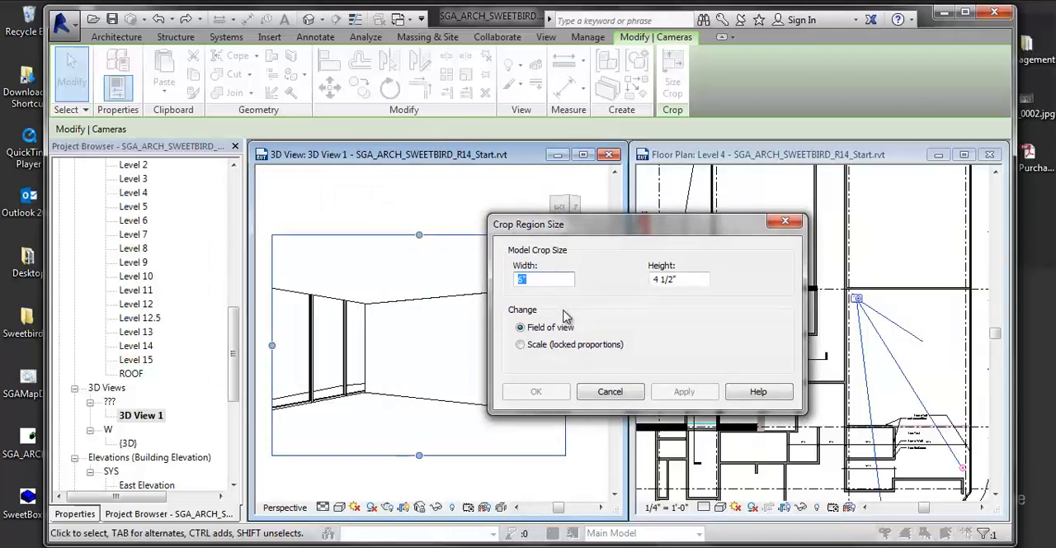
click(526, 349)
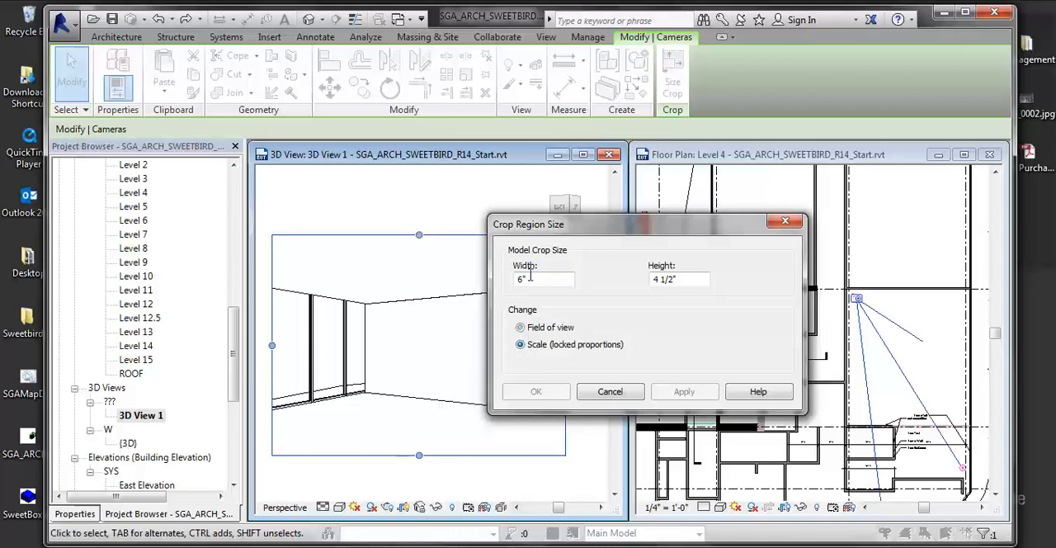
double_click(528, 278)
text(12)
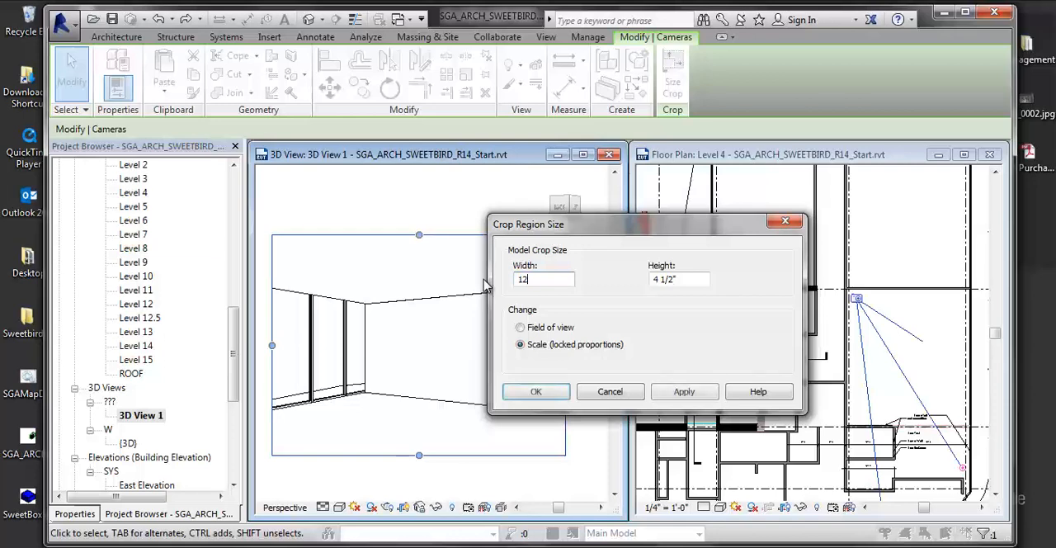
key(Return)
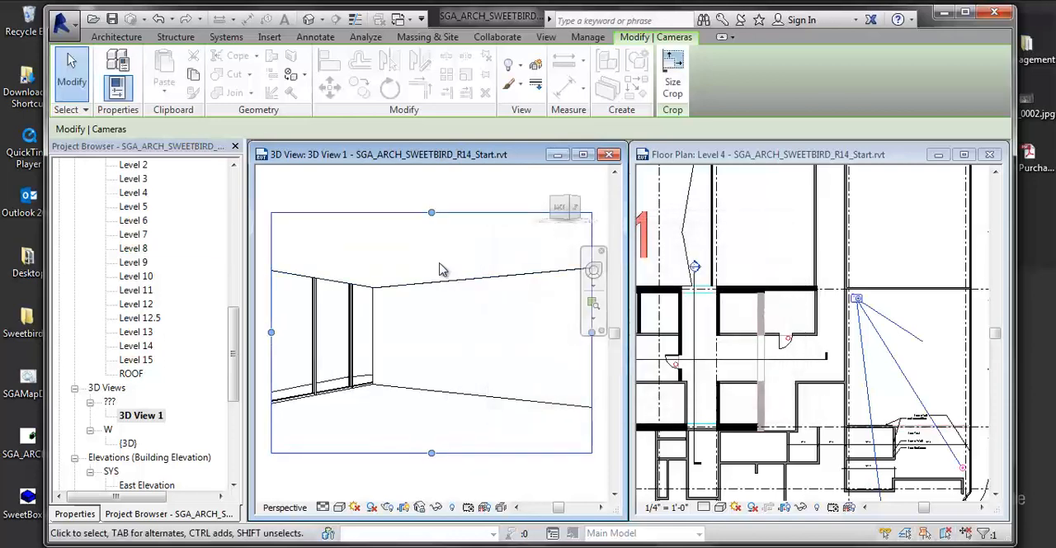
- Double the width of 3D View 1's crop region through its crop size, changing the field of view and keeping the height
click(673, 98)
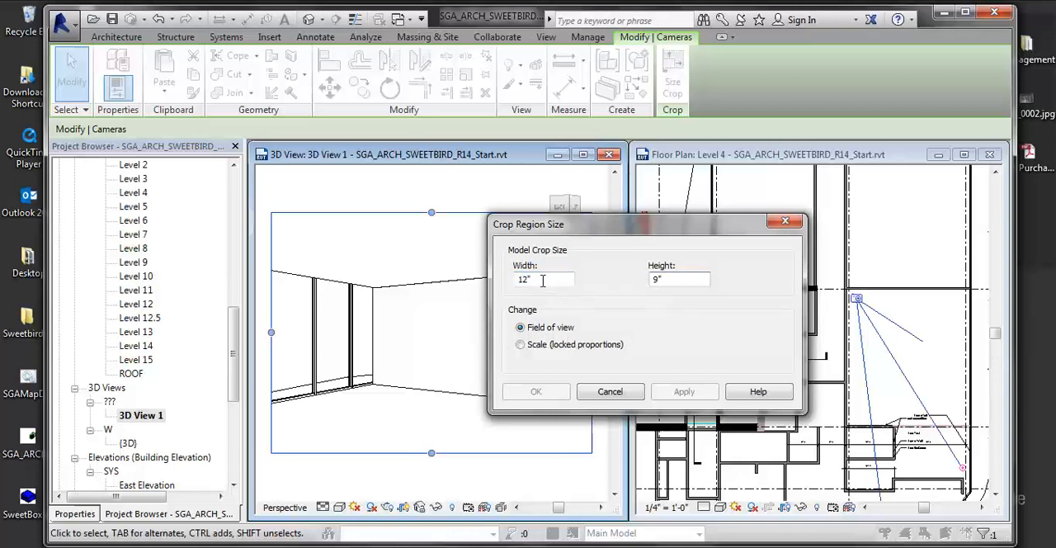
text(4)
key(Return)
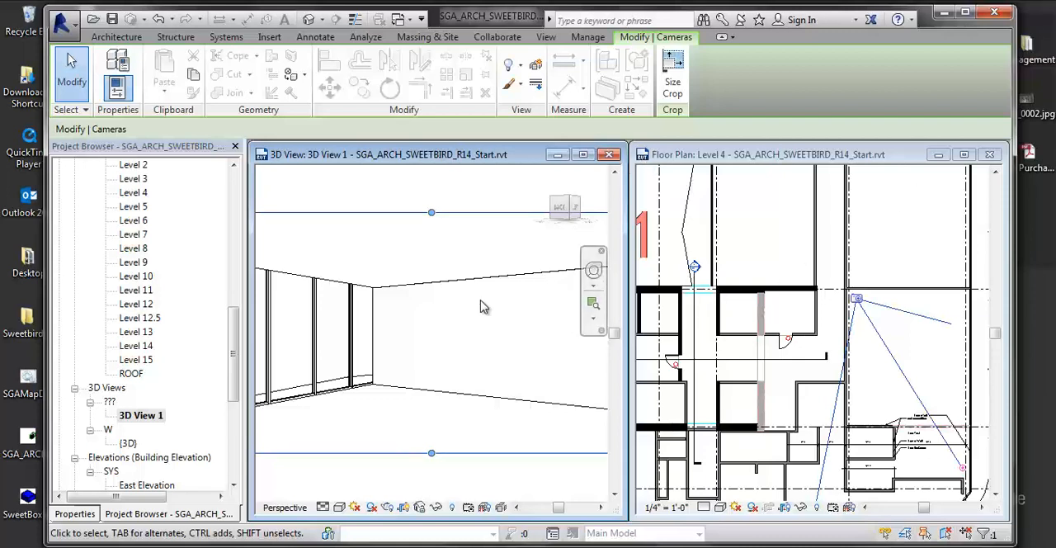
scroll(464, 315, down, 5)
scroll(441, 355, up, 2)
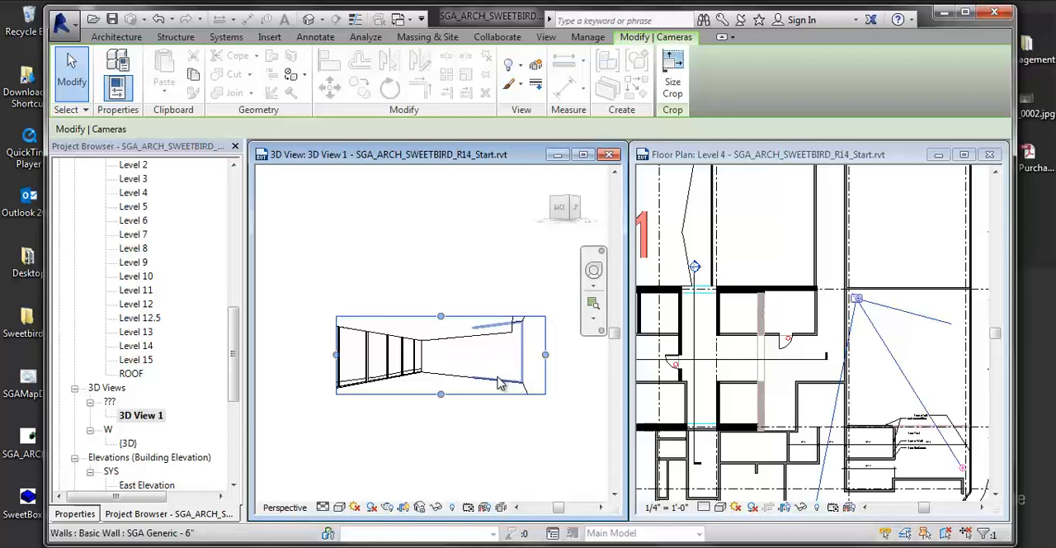
drag(523, 356, 487, 358)
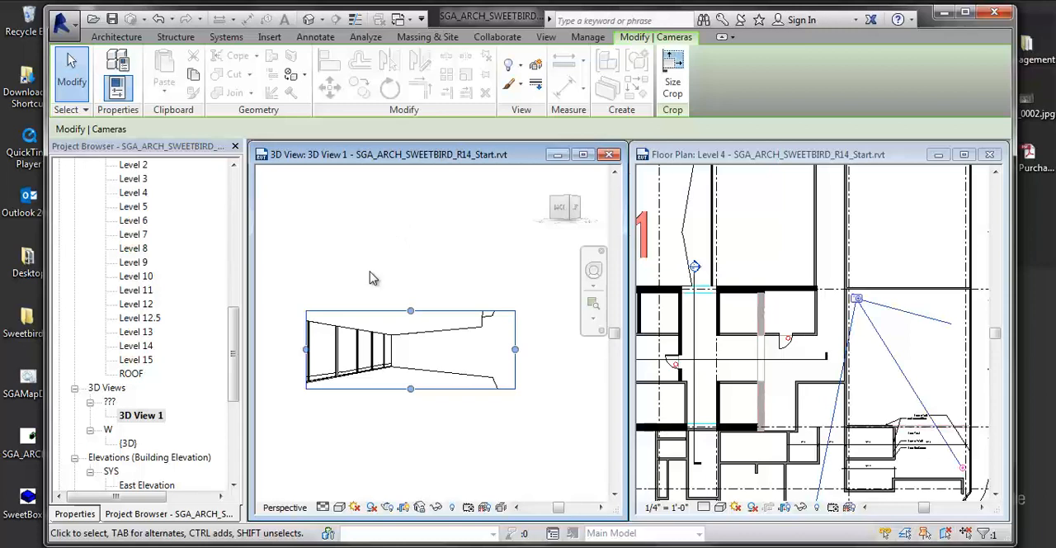
- Display 3D View 1 in the Shaded visual style and switch it to Realistic
click(339, 506)
click(357, 446)
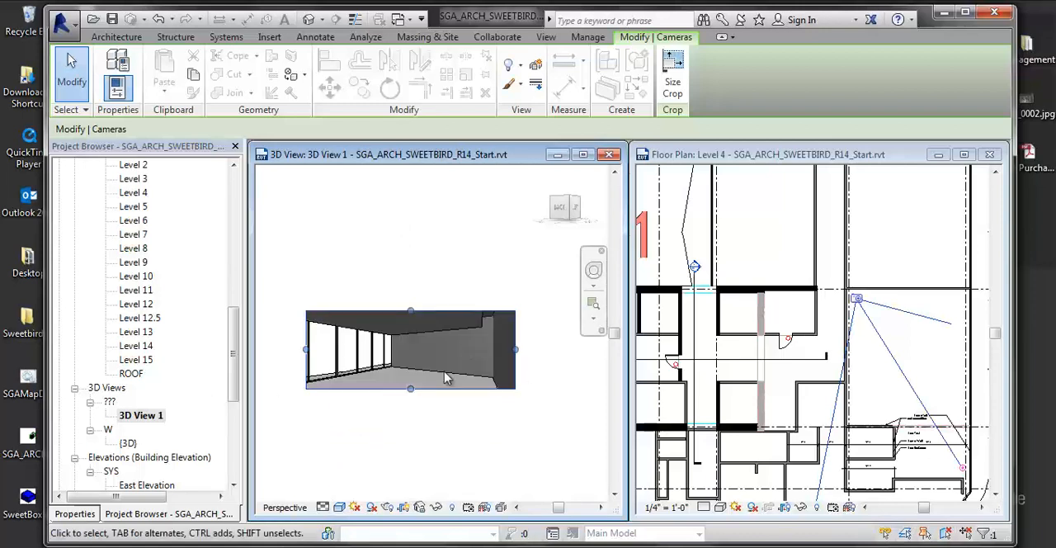
click(339, 508)
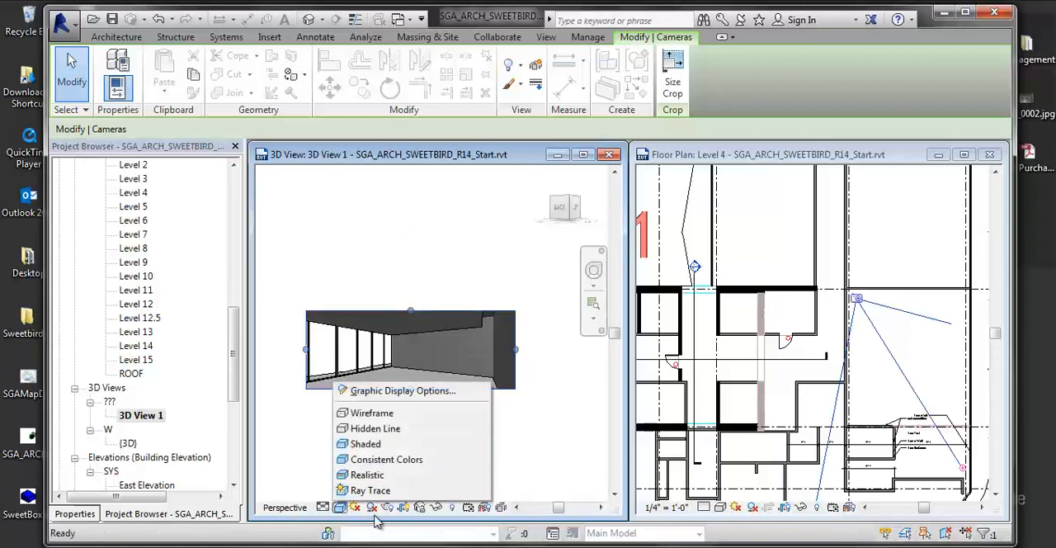
click(371, 477)
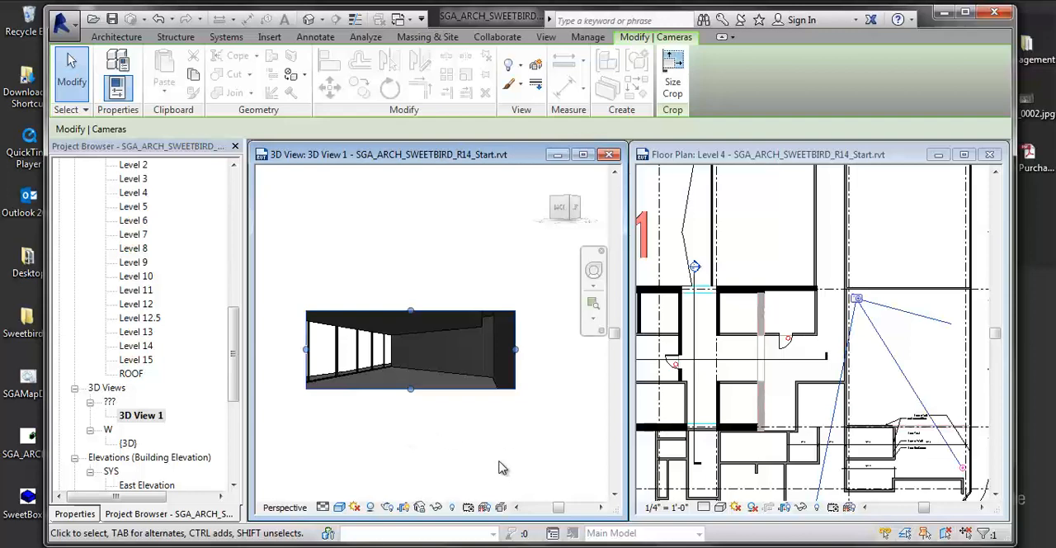
- Render 3D View 1 at Draft quality with the Exterior: Sun only scheme, and close the rendering settings
click(385, 507)
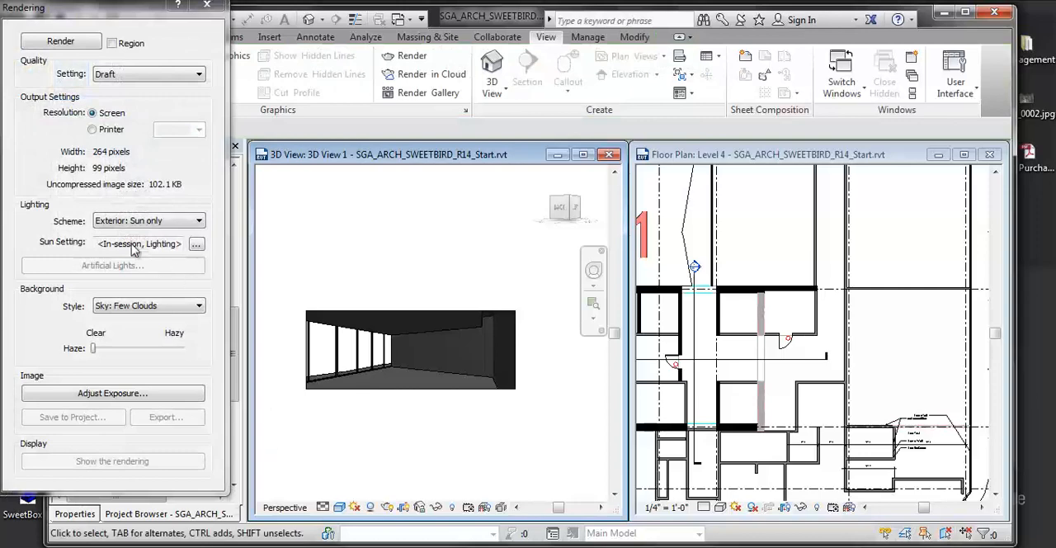
drag(119, 7, 221, 55)
click(178, 87)
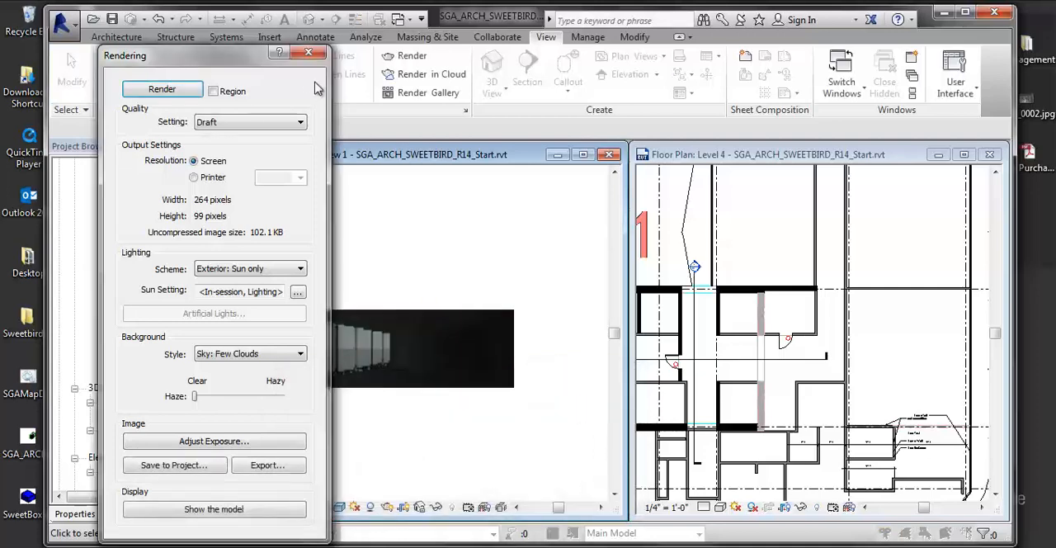
click(308, 52)
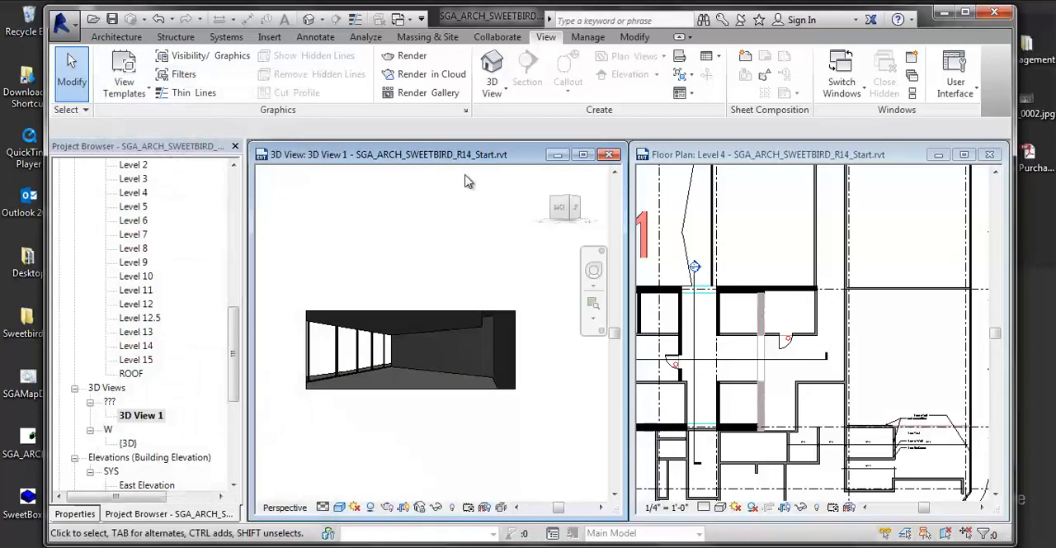
- Check the camera extents of 3D View 1 in the Level 4 floor plan, and clear the selection
click(404, 311)
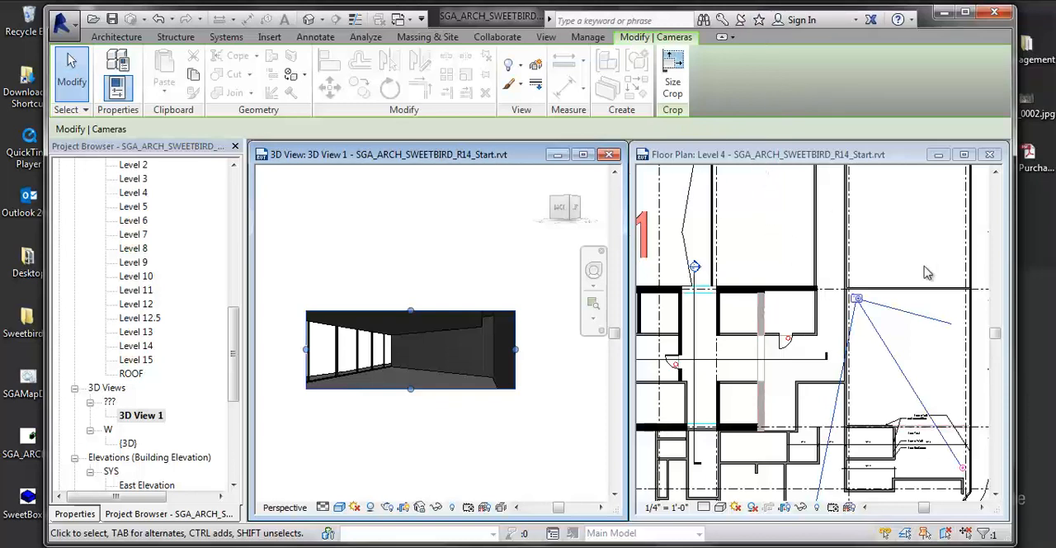
click(512, 215)
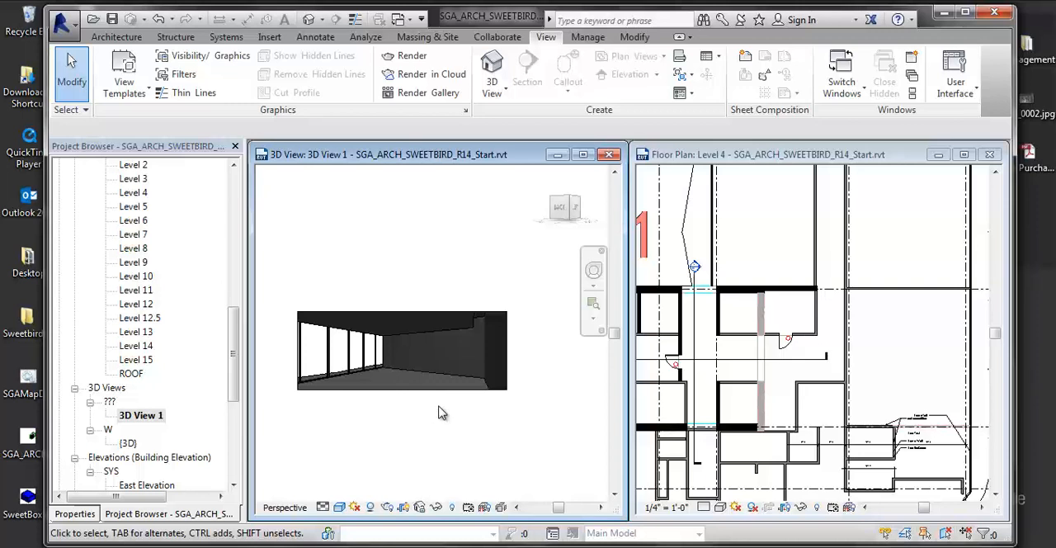
click(928, 232)
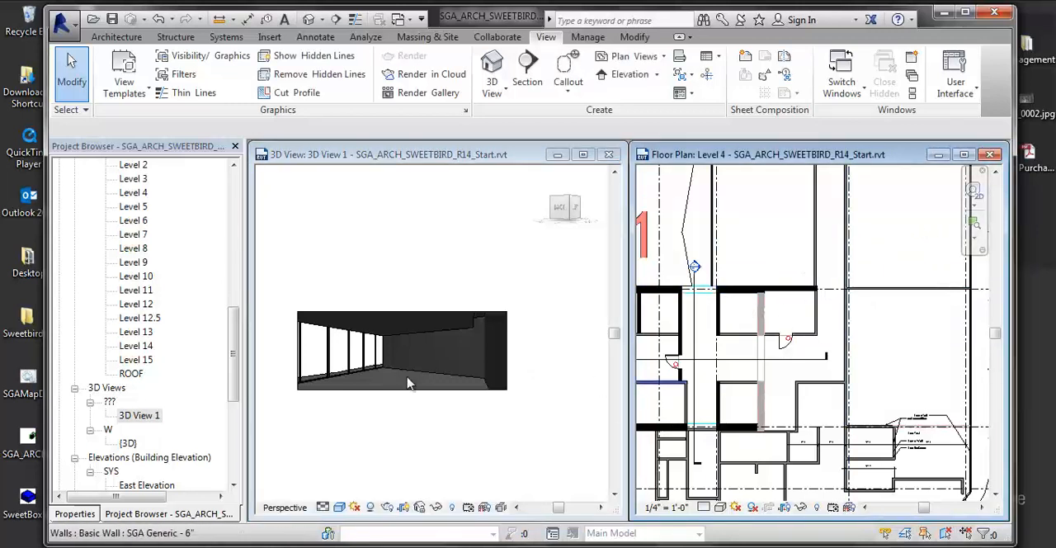
- Extend the end of the horizontal Core Section B line in the Level 4 plan across the room viewed by the camera
click(139, 416)
drag(234, 403, 233, 449)
click(782, 347)
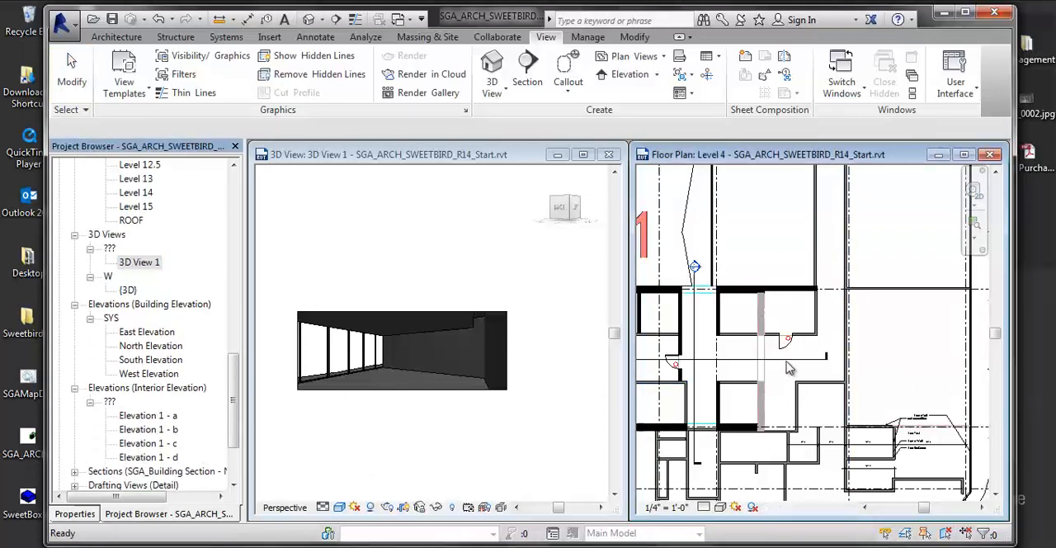
click(812, 359)
drag(825, 360, 983, 359)
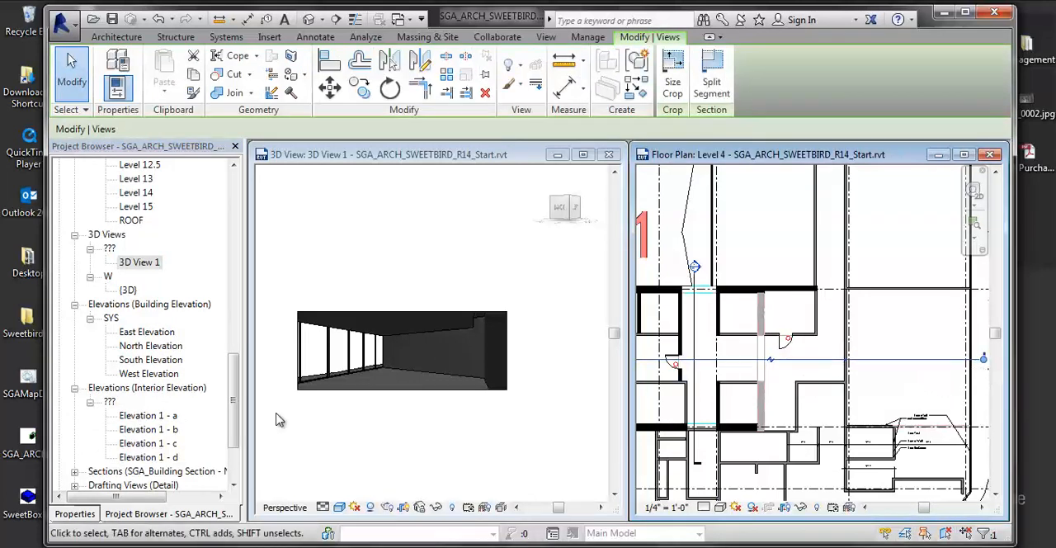
- List the project's building sections and open the Core Section B view from its section line in the Level 4 plan
click(165, 458)
scroll(226, 427, down, 3)
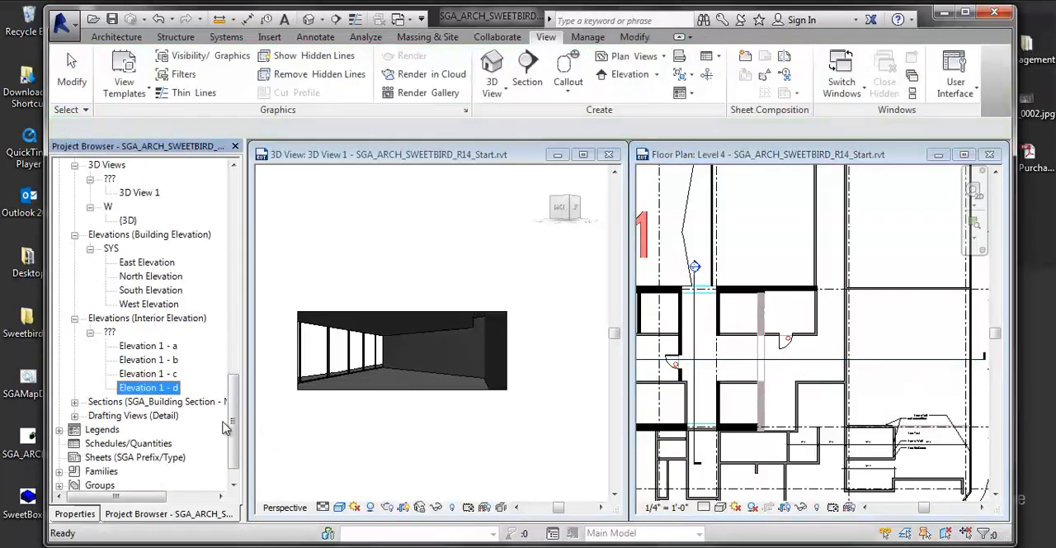
click(75, 402)
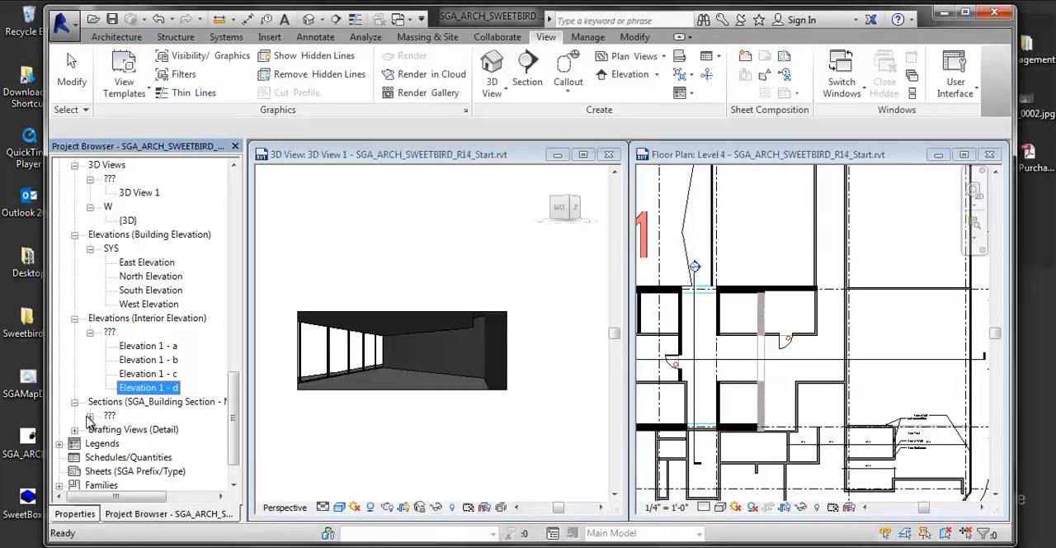
click(89, 416)
click(132, 430)
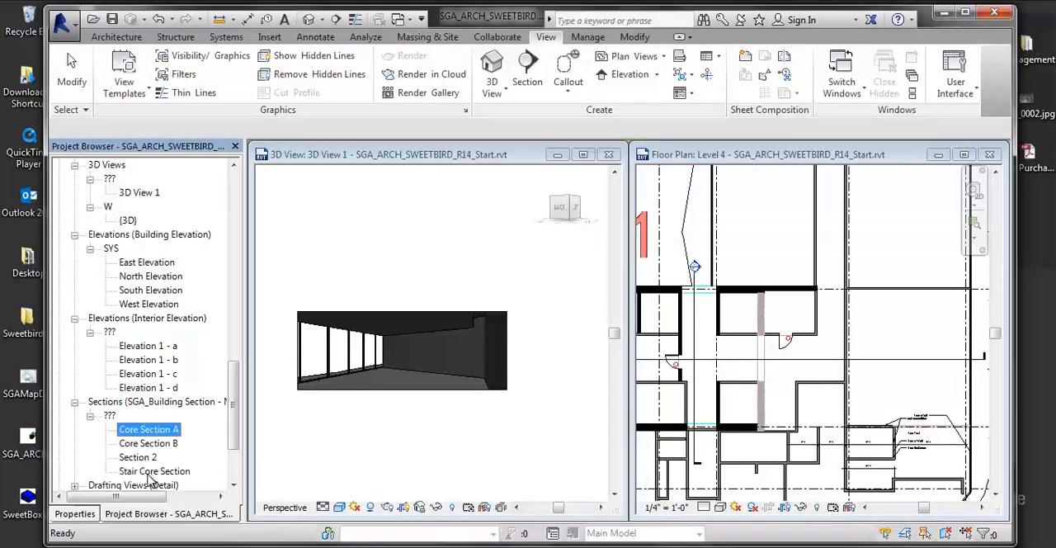
click(799, 359)
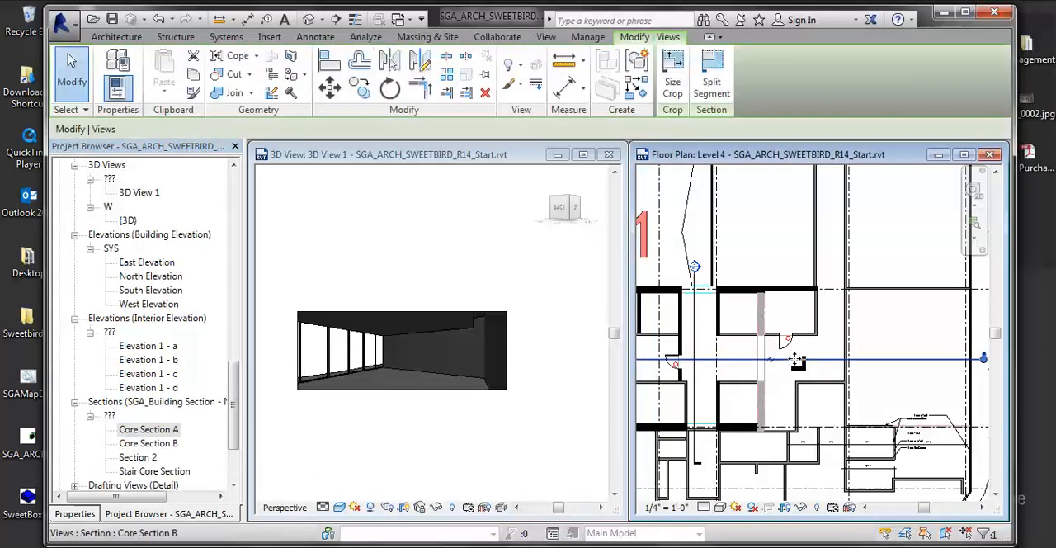
right_click(797, 360)
click(872, 238)
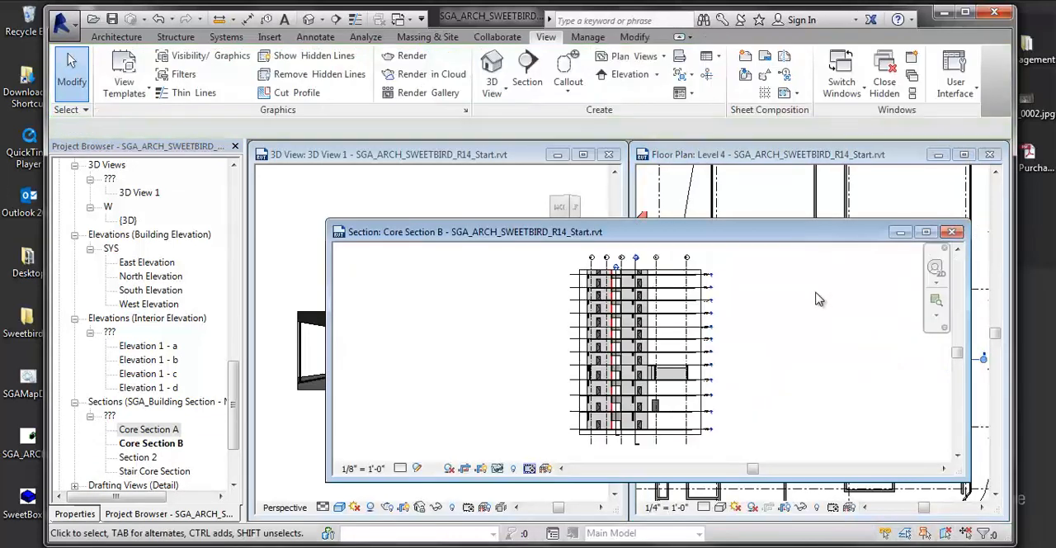
- Show the camera of 3D View 1 in the Core Section B view
scroll(717, 394, up, 3)
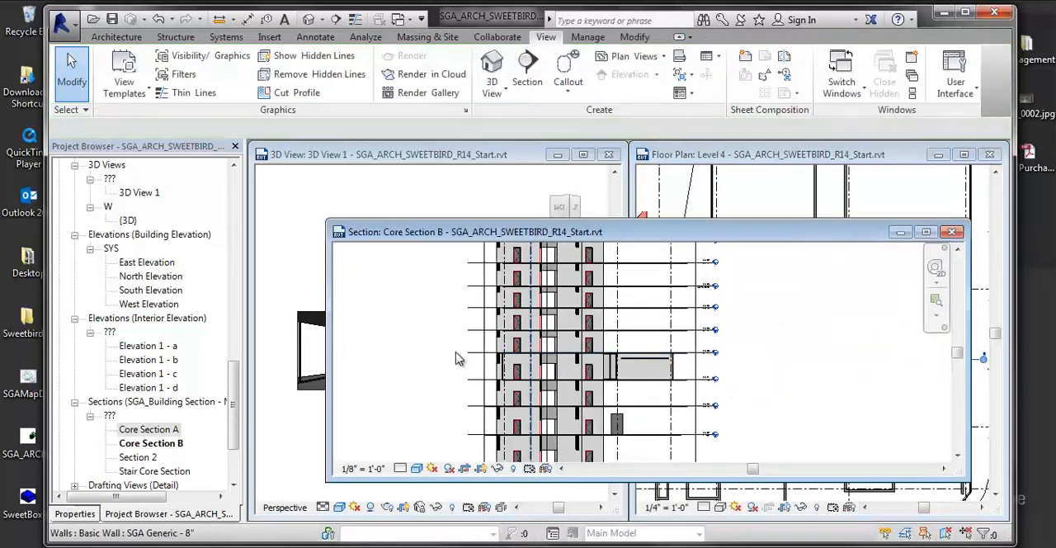
click(126, 195)
right_click(126, 195)
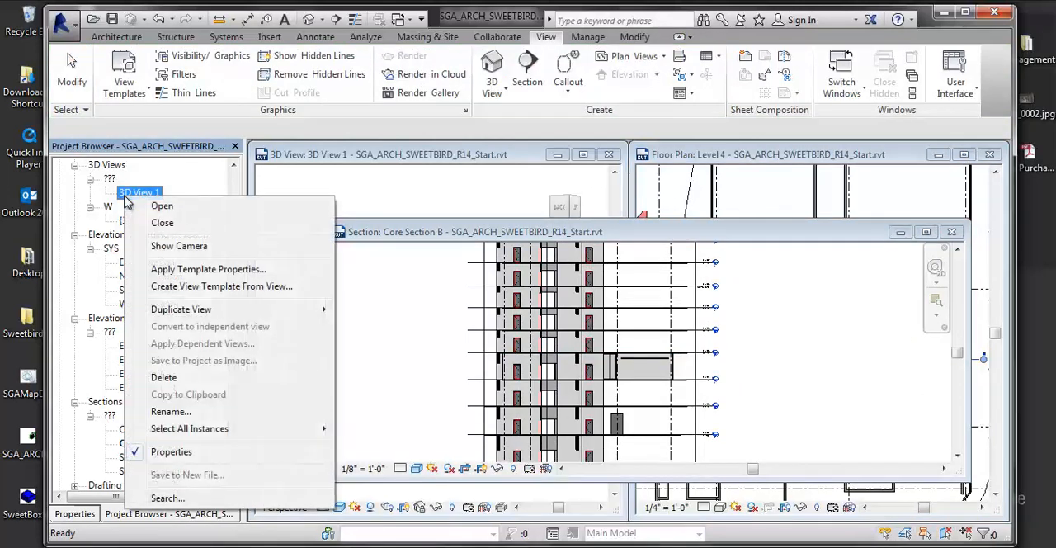
click(165, 245)
scroll(601, 356, up, 3)
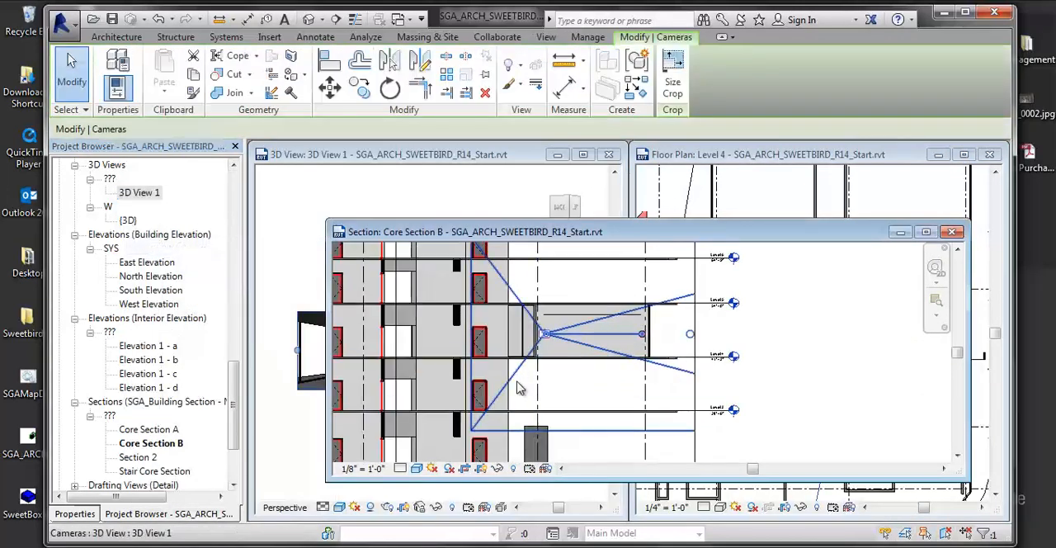
- Lower the camera position of 3D View 1 slightly in Core Section B, beside the uncovered 3D view
drag(523, 389, 544, 348)
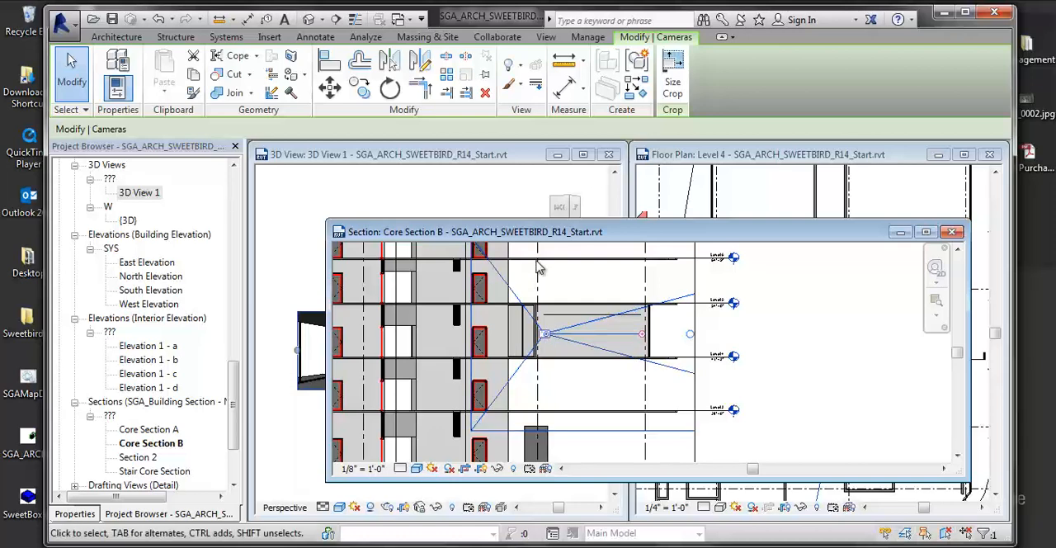
drag(554, 234, 720, 231)
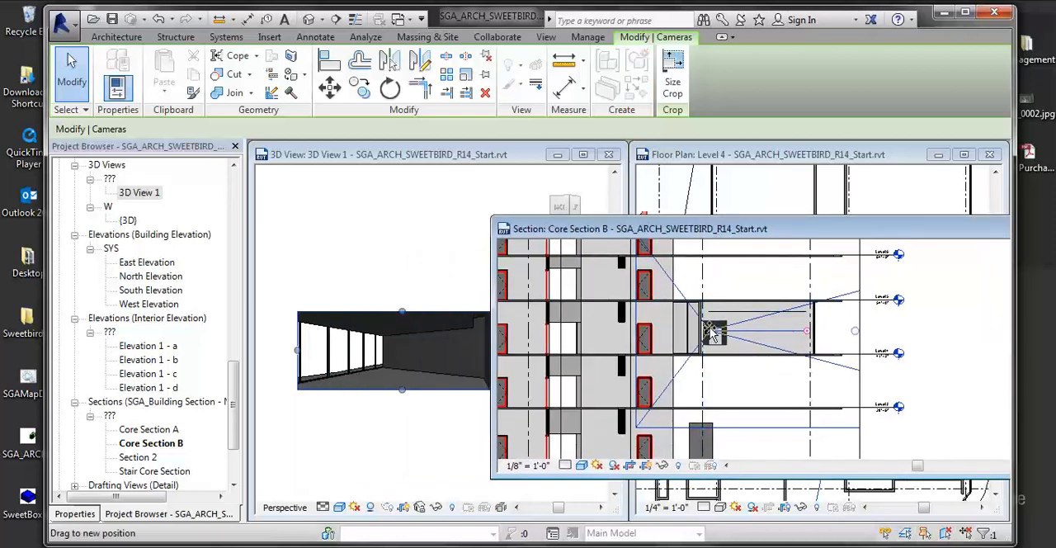
drag(711, 332, 710, 342)
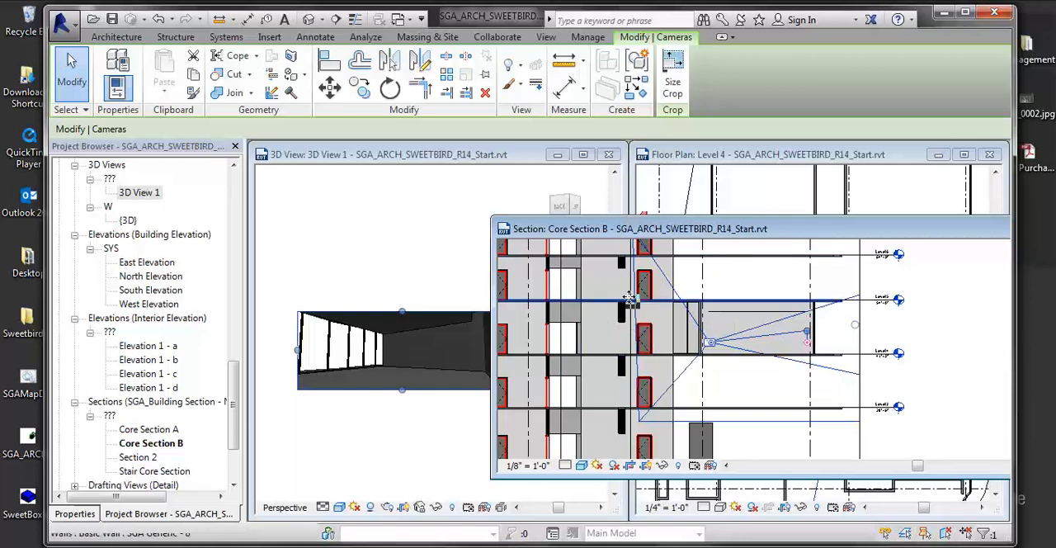
- Close the Core Section B view and 3D View 1, leaving the Level 4 floor plan open
drag(660, 228, 529, 204)
drag(401, 179, 423, 210)
click(875, 208)
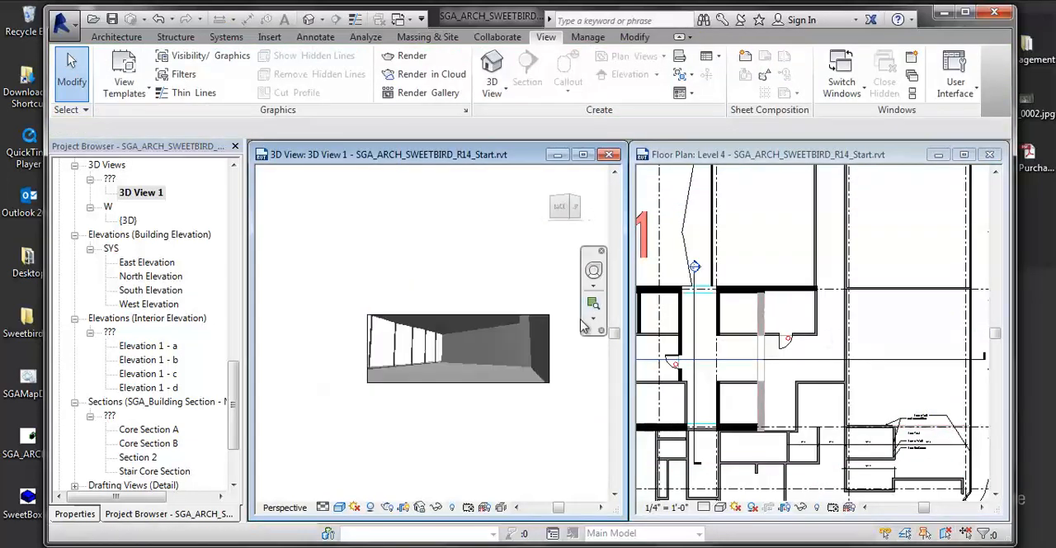
middle_drag(408, 293, 449, 287)
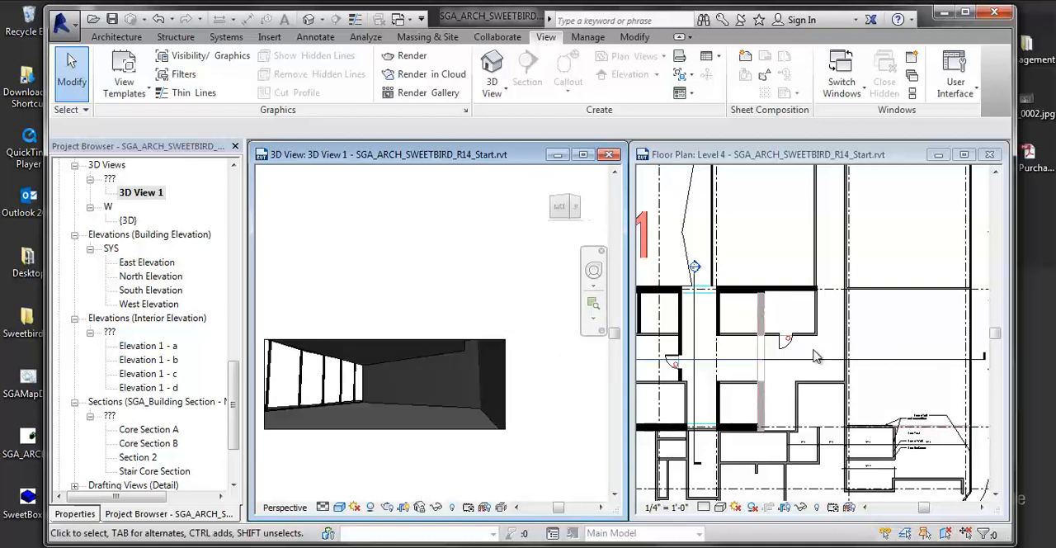
click(608, 154)
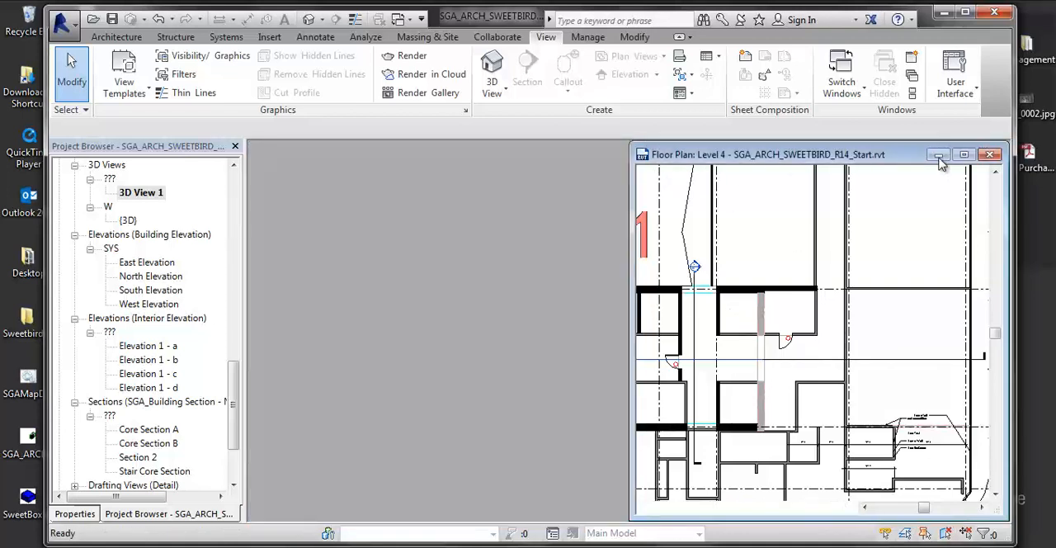
- Draw a perspective walkthrough path in the Level 4 plan at 5' 6" offset, running down the corridor, through the core and out to unit A1
click(963, 154)
middle_drag(641, 338, 757, 360)
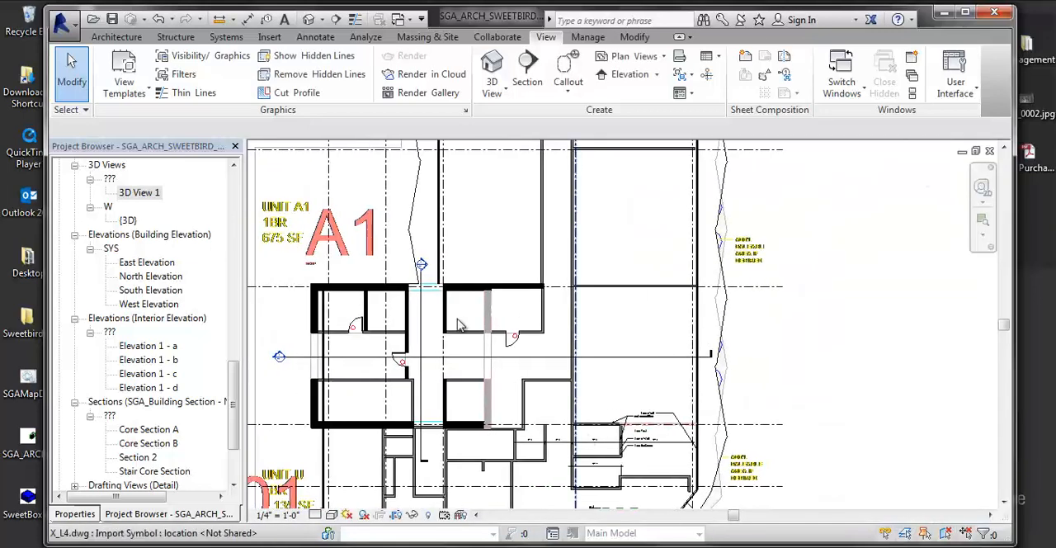
scroll(617, 248, up, 1)
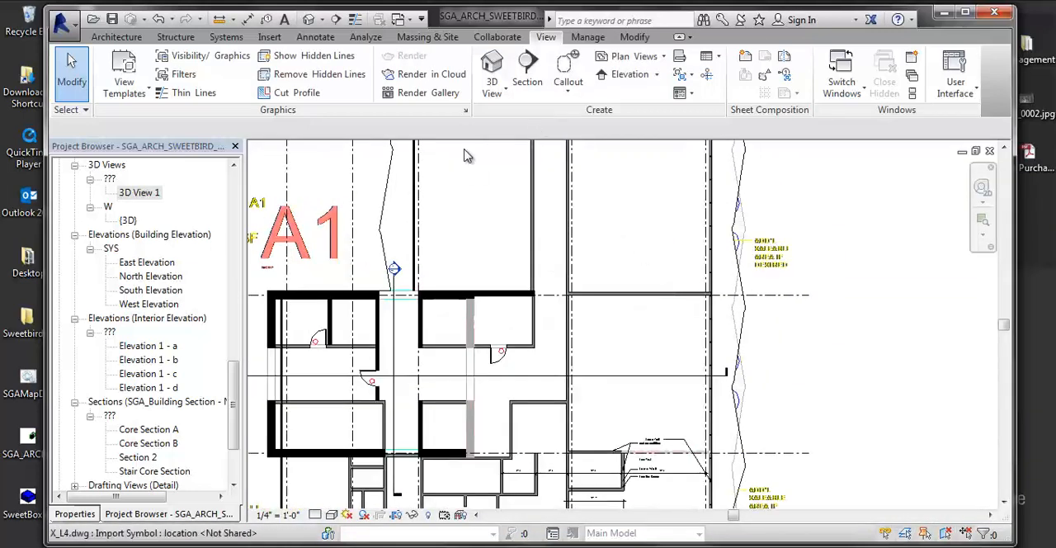
click(493, 97)
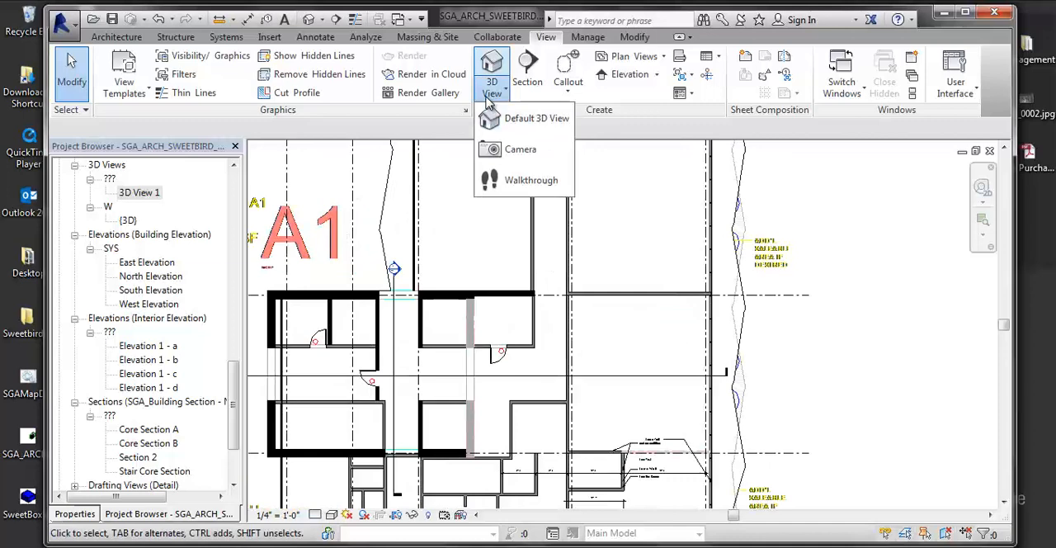
click(510, 183)
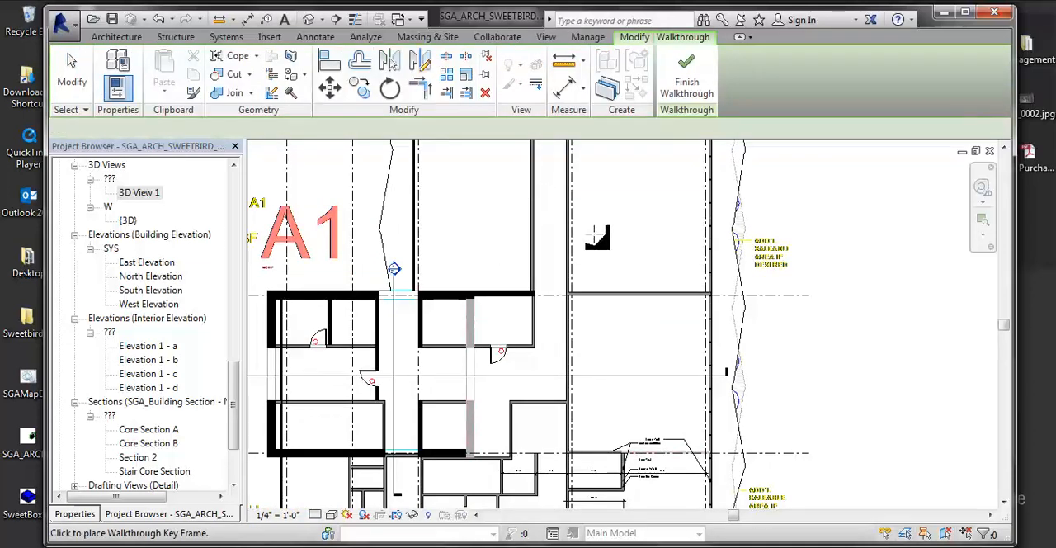
scroll(624, 207, down, 3)
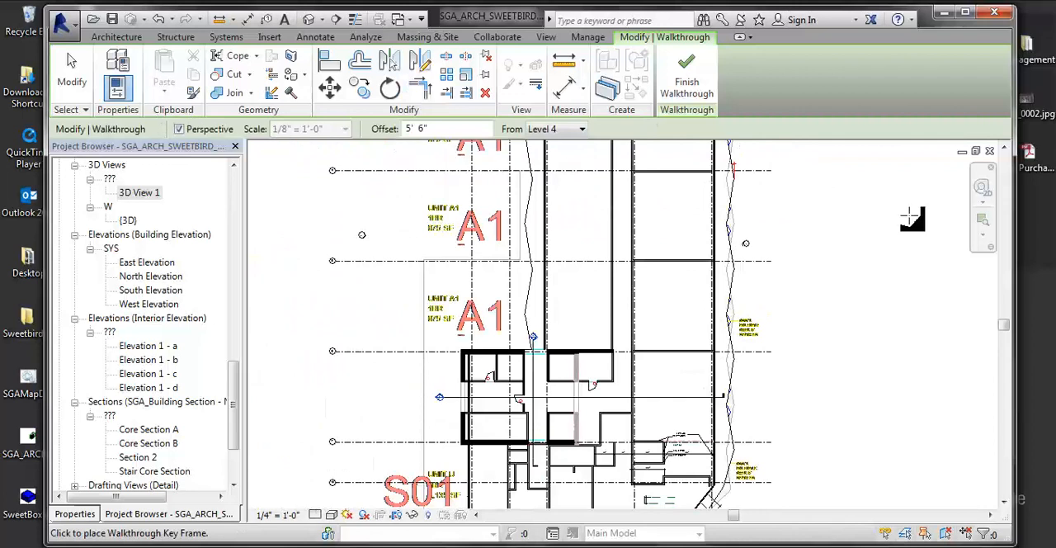
click(627, 164)
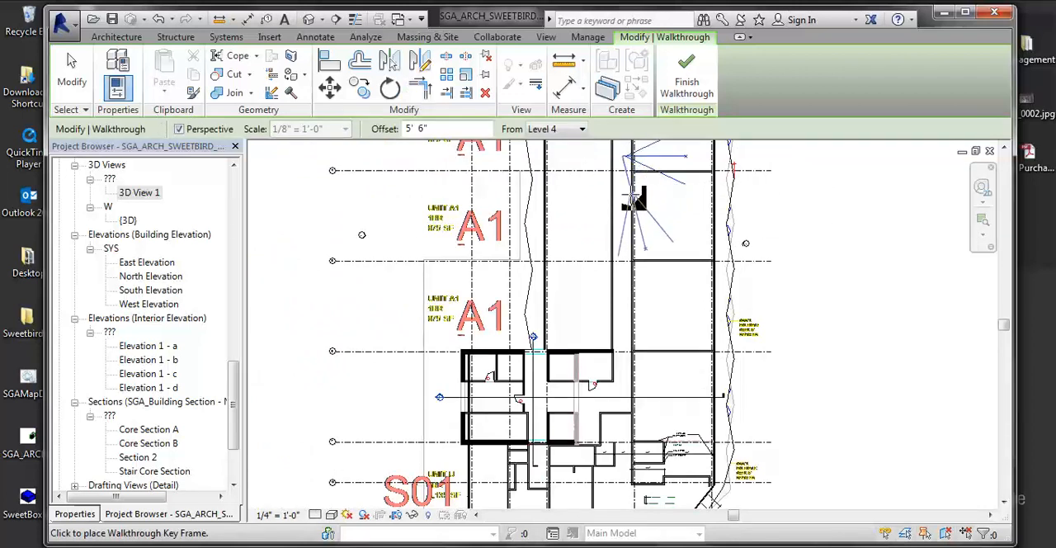
click(632, 274)
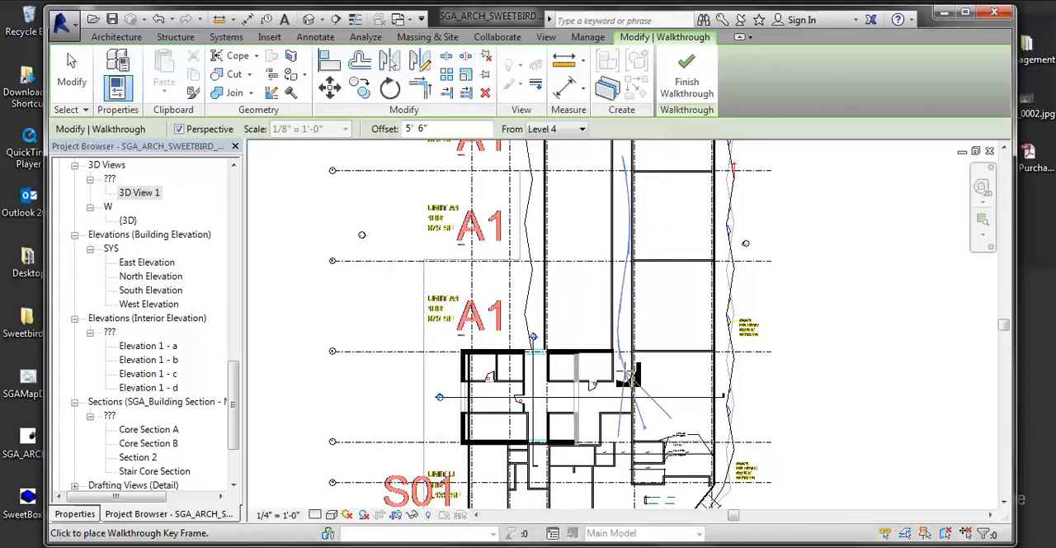
click(619, 402)
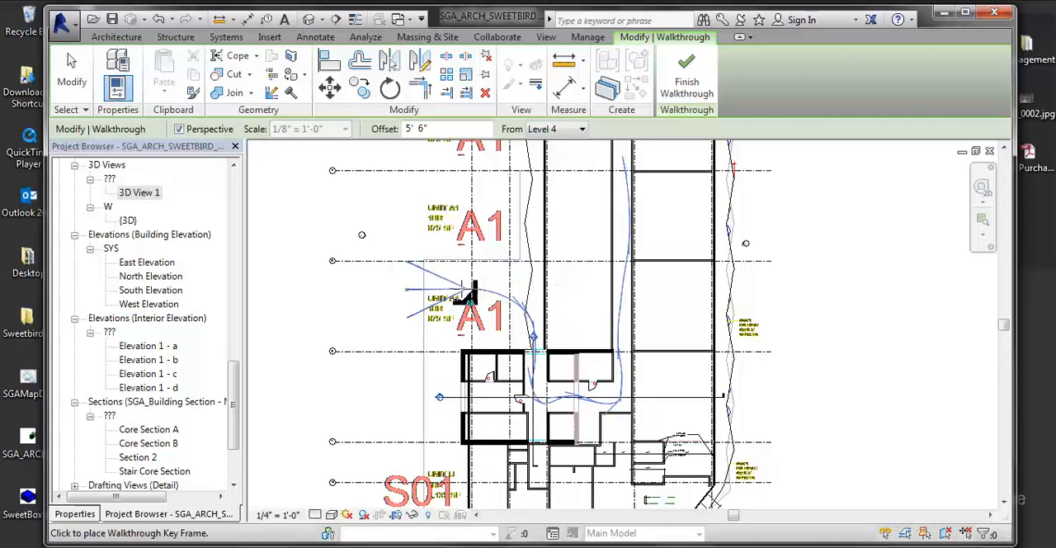
key(Escape)
key(Escape)
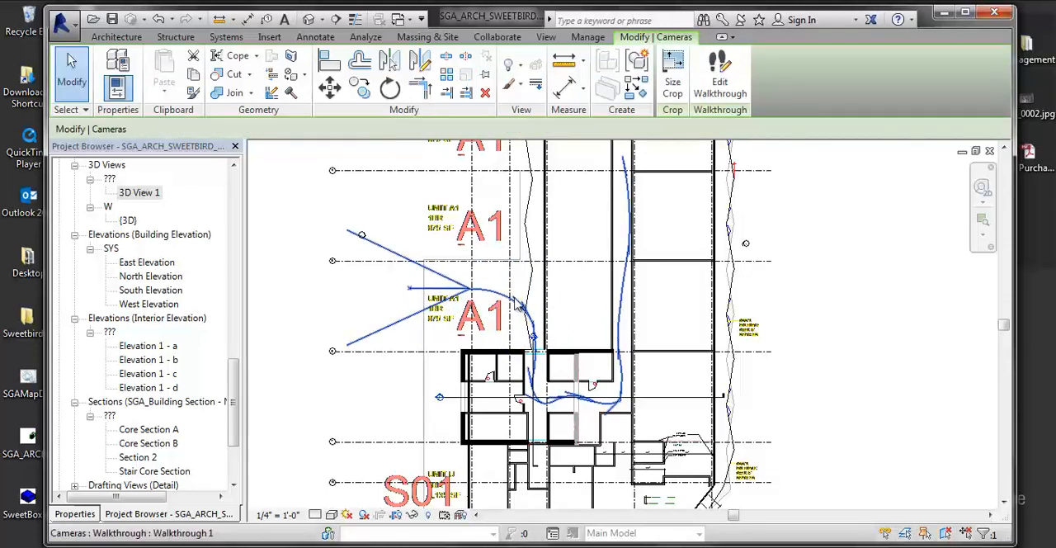
- Edit the walkthrough path, adding three key frames along its long straight stretch in the corridor
click(719, 74)
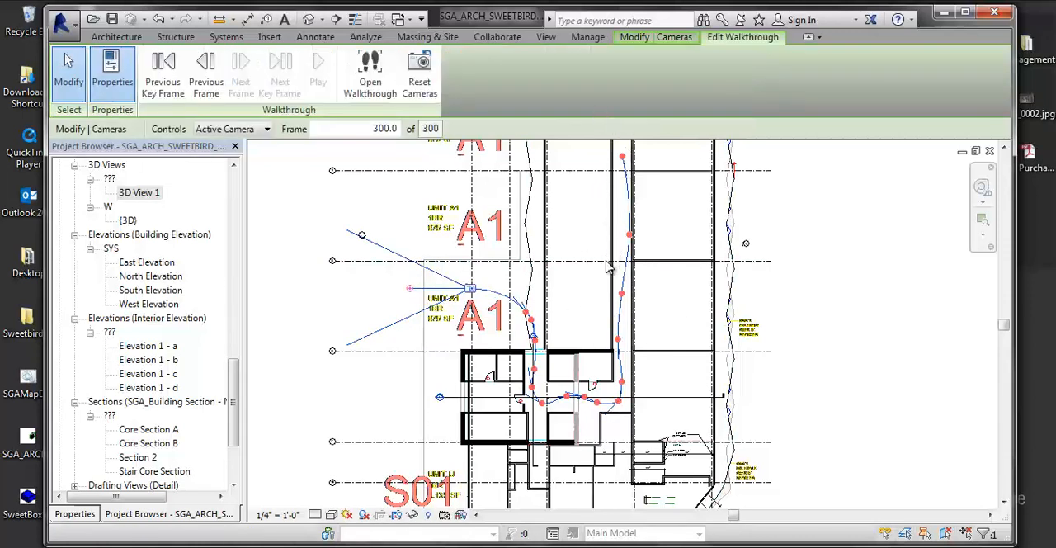
click(230, 129)
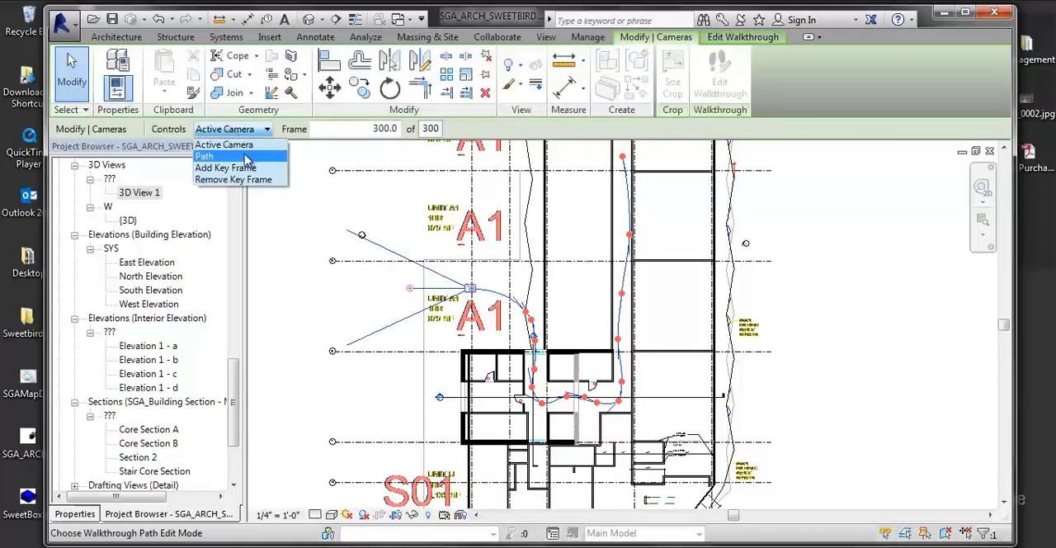
click(230, 156)
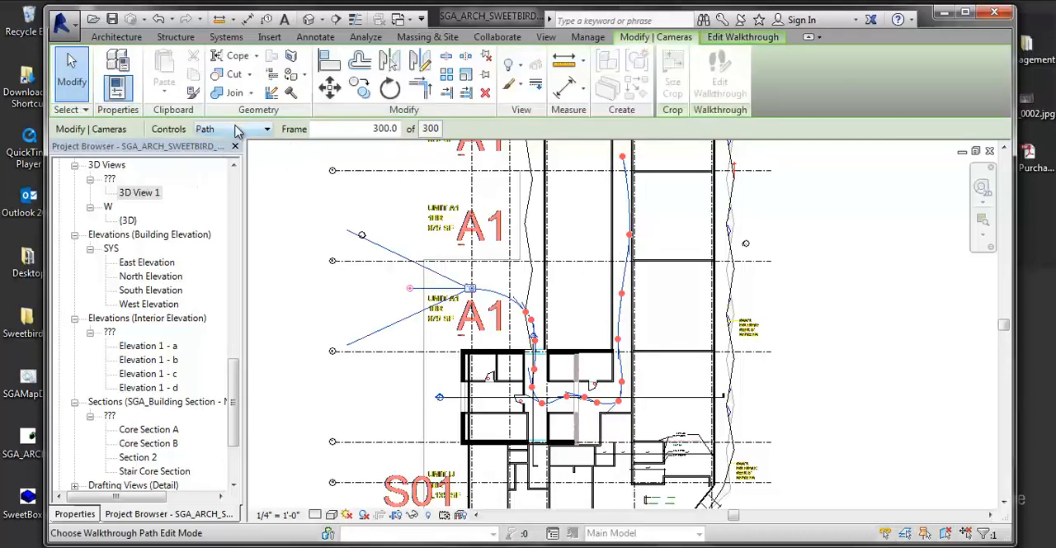
click(233, 130)
click(241, 167)
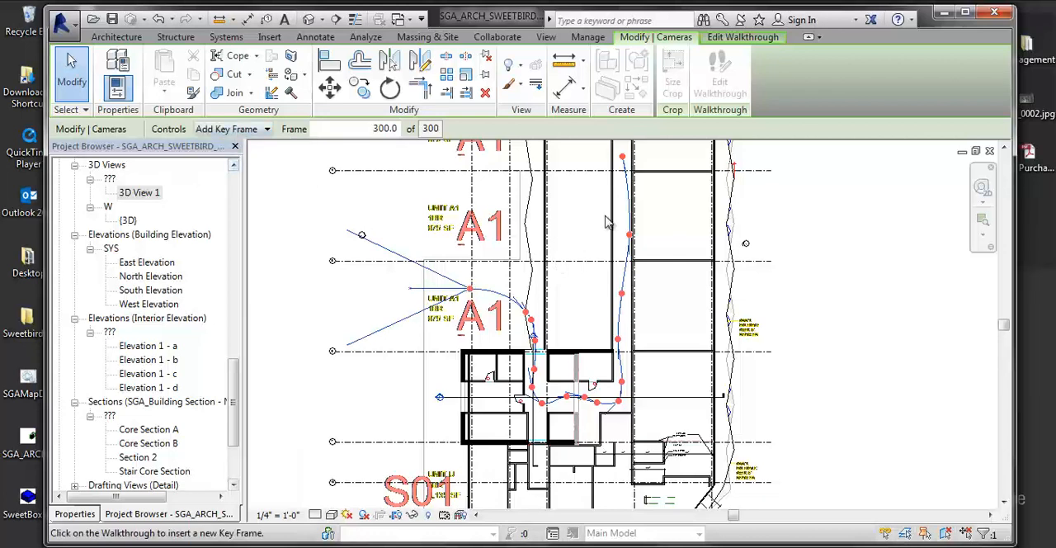
click(628, 190)
click(625, 264)
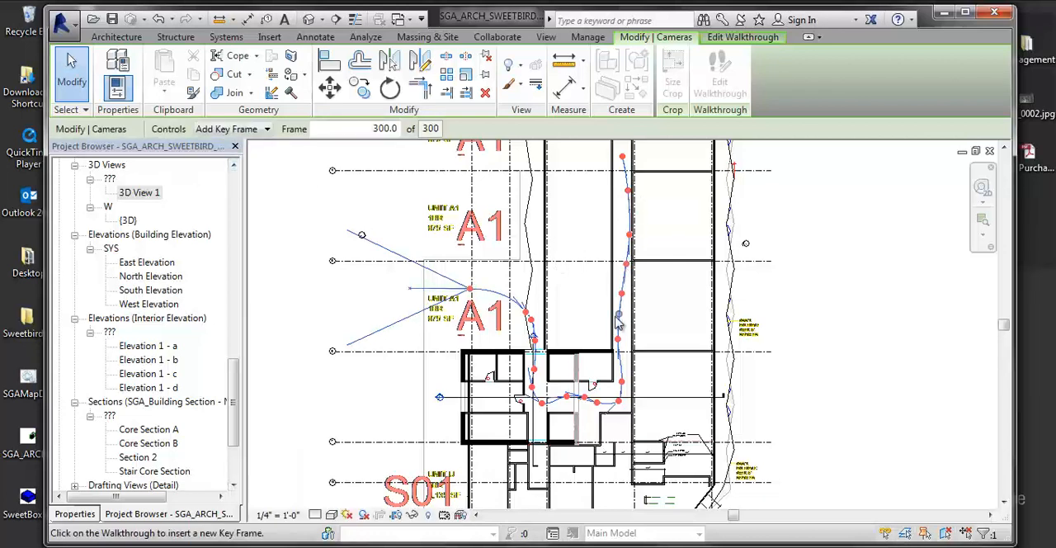
click(619, 313)
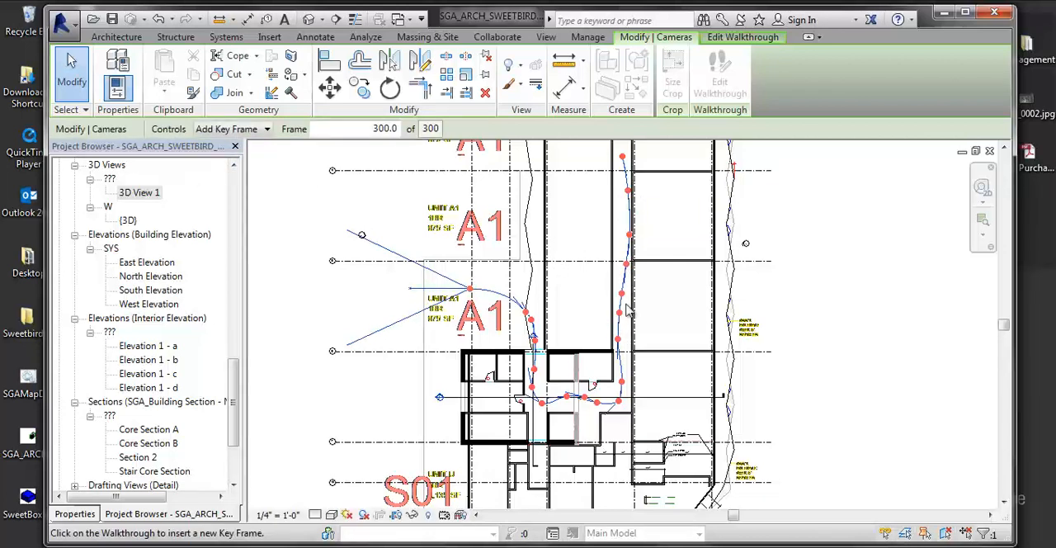
key(Escape)
key(Escape)
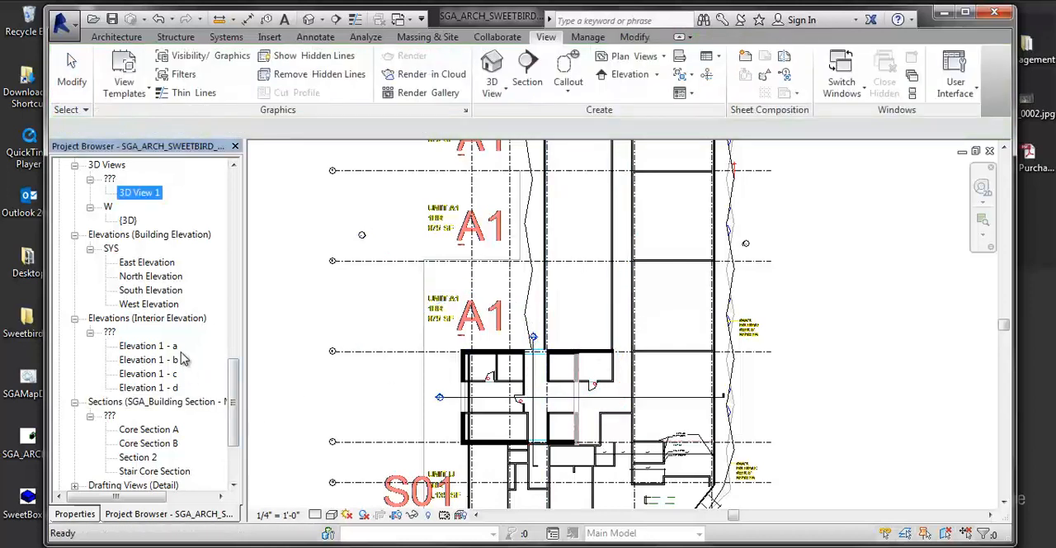
- Open the Walkthrough 1 view and set its visual style to Shaded
scroll(189, 355, down, 2)
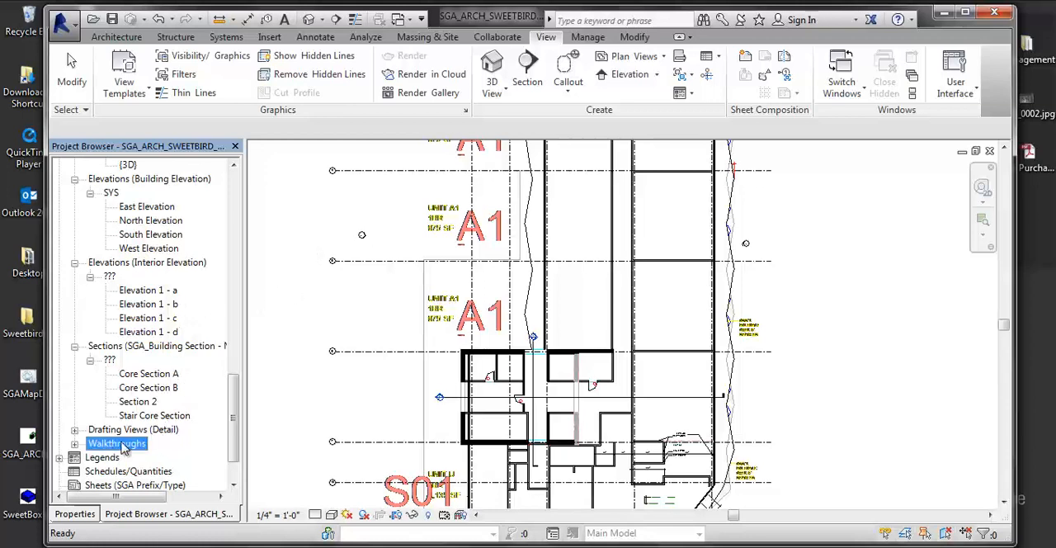
click(76, 443)
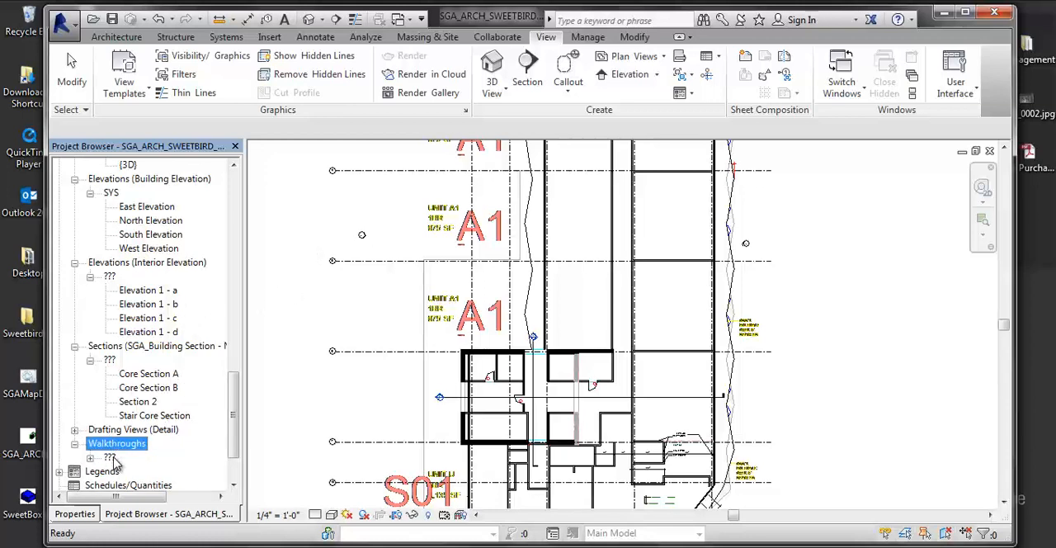
click(90, 459)
click(131, 471)
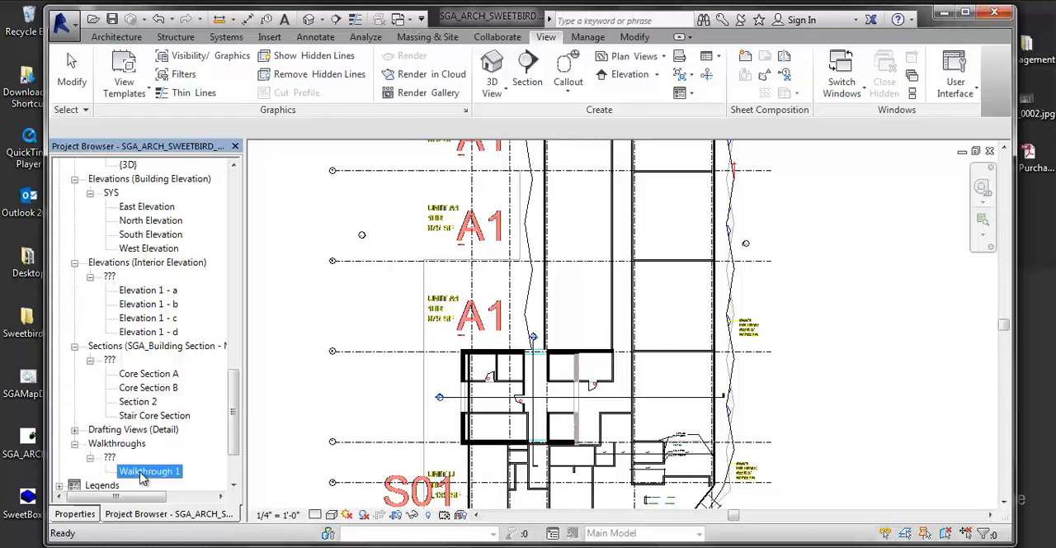
double_click(142, 476)
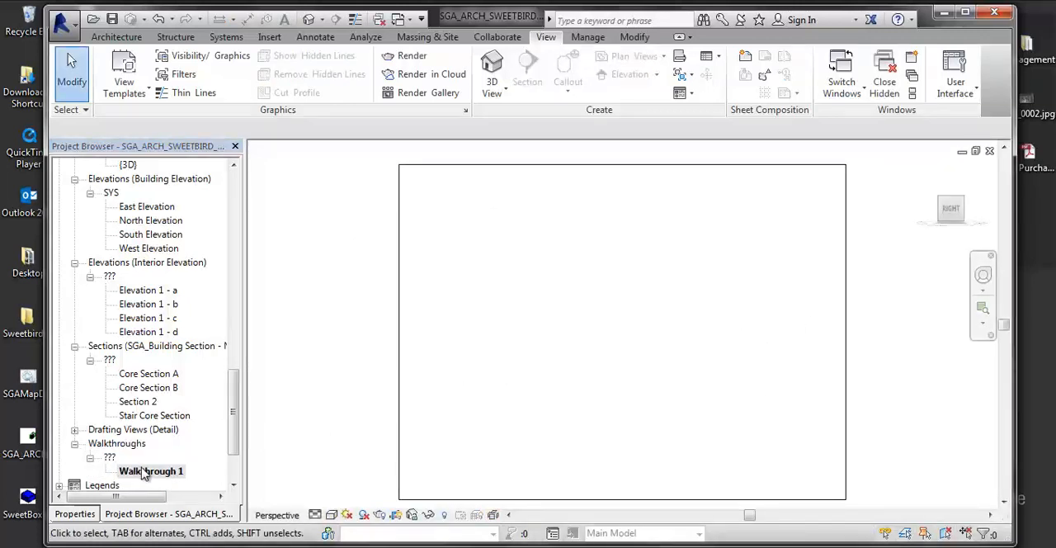
click(331, 514)
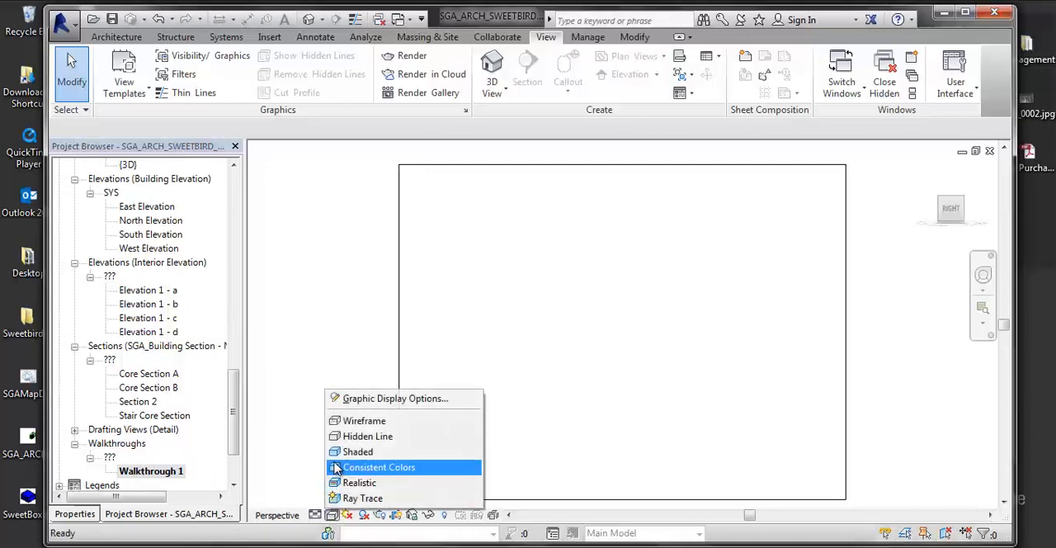
click(358, 451)
middle_drag(814, 413, 729, 345)
- Try to show the camera of Walkthrough 1 from within its own view
right_click(153, 470)
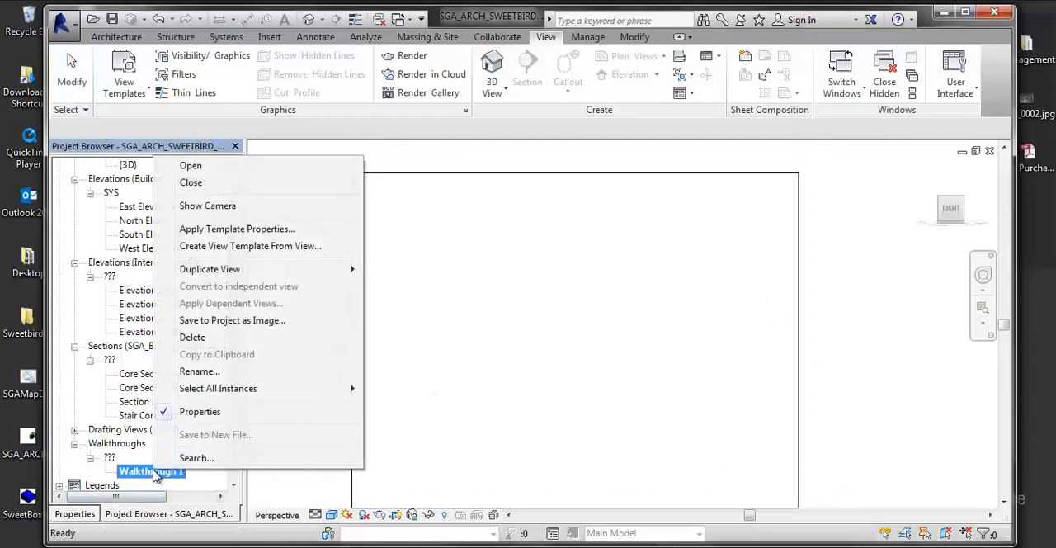
click(216, 213)
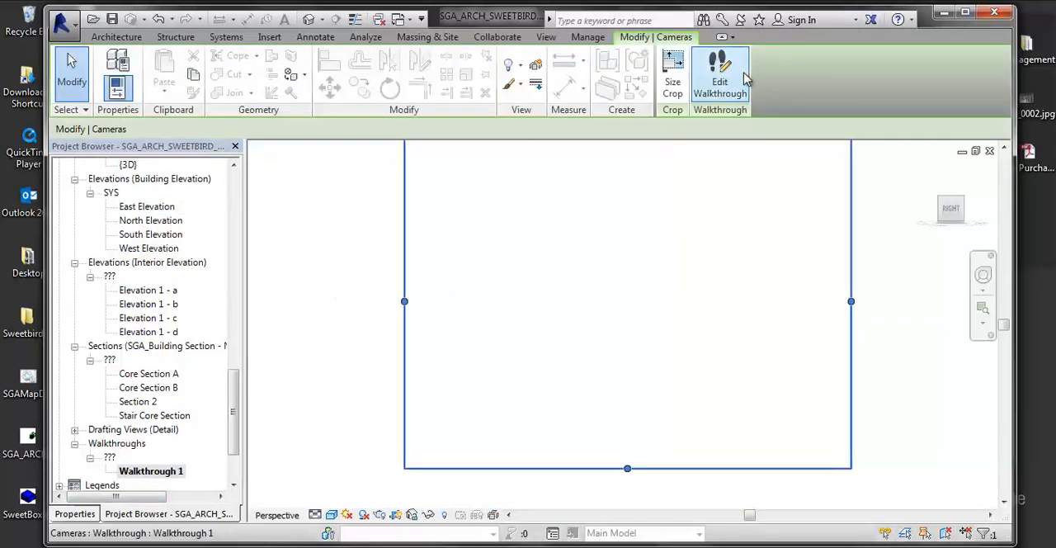
right_click(171, 474)
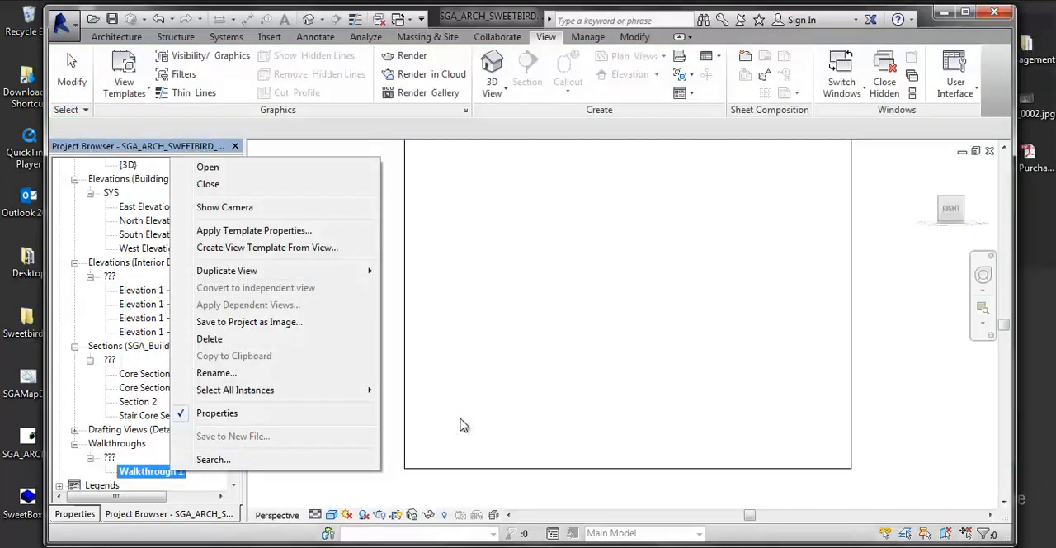
middle_drag(460, 419, 446, 444)
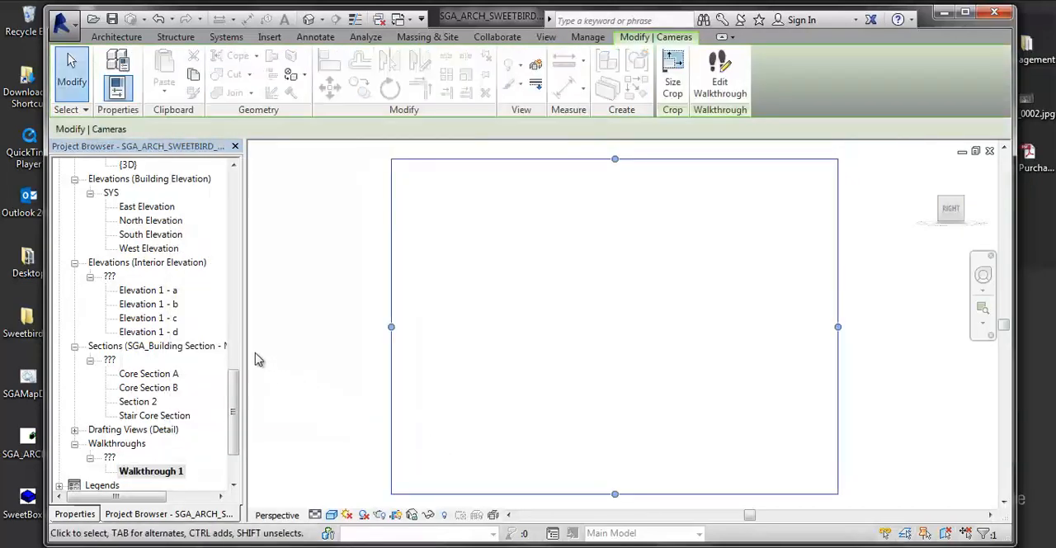
click(289, 417)
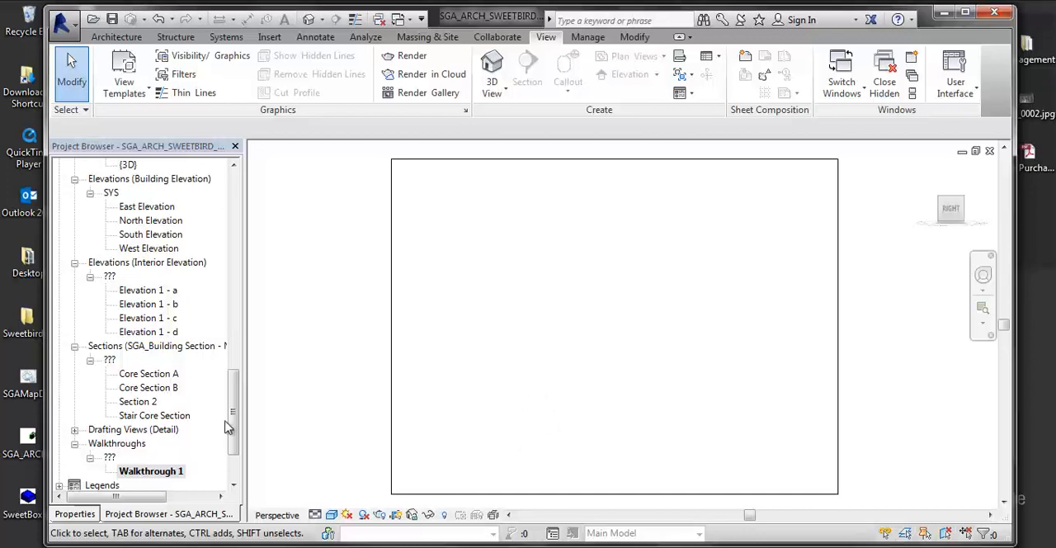
- Tile the Walkthrough 1 view beside the Level 4 floor plan, with the walkthrough frame and the building framed in their windows
drag(230, 426, 224, 298)
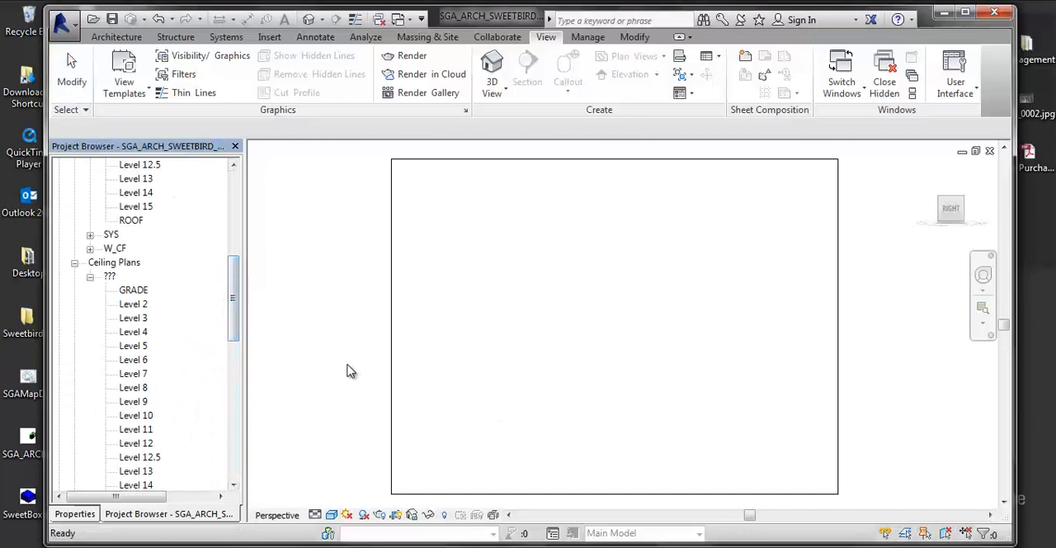
click(580, 350)
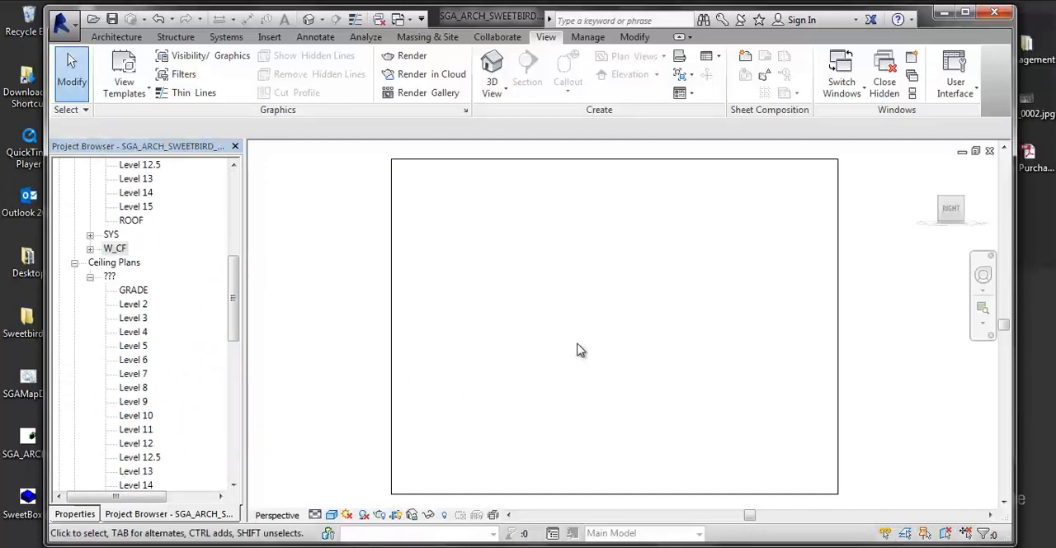
key(w)
key(t)
middle_drag(411, 337, 360, 311)
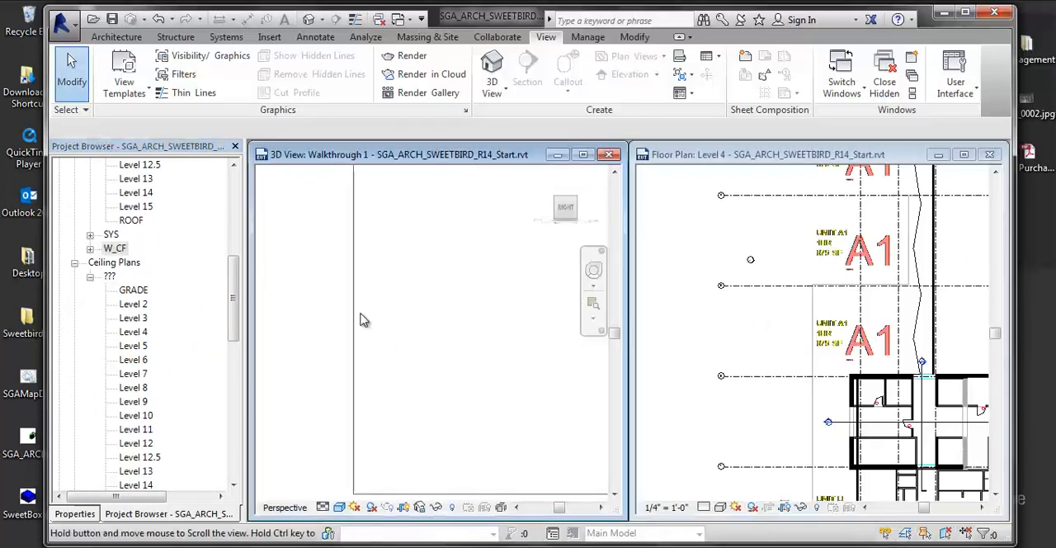
scroll(363, 314, down, 3)
middle_drag(476, 335, 391, 336)
click(751, 353)
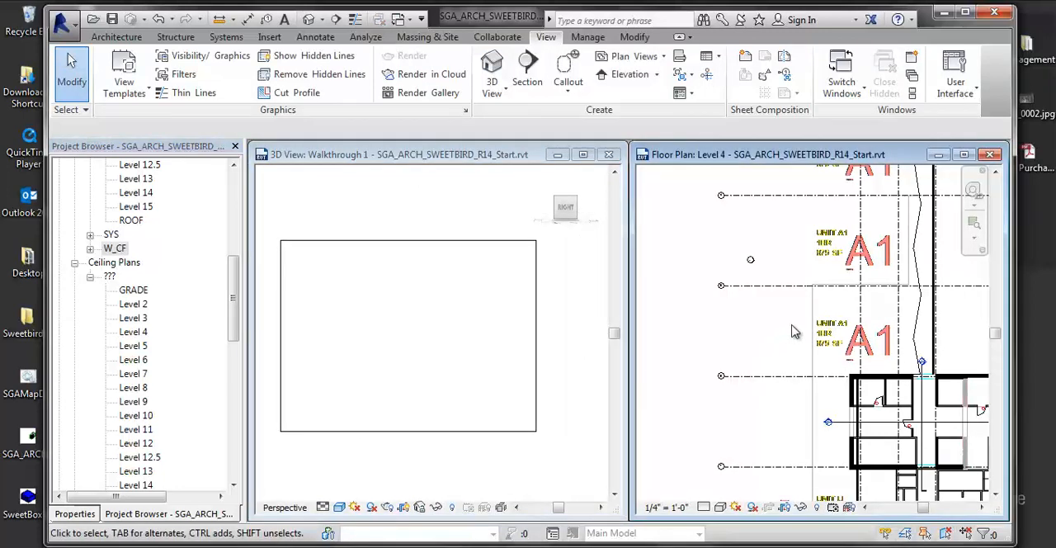
scroll(794, 332, down, 2)
middle_drag(881, 312, 794, 328)
- Show the camera and path of Walkthrough 1 in the Level 4 plan and examine the route through the core
click(198, 395)
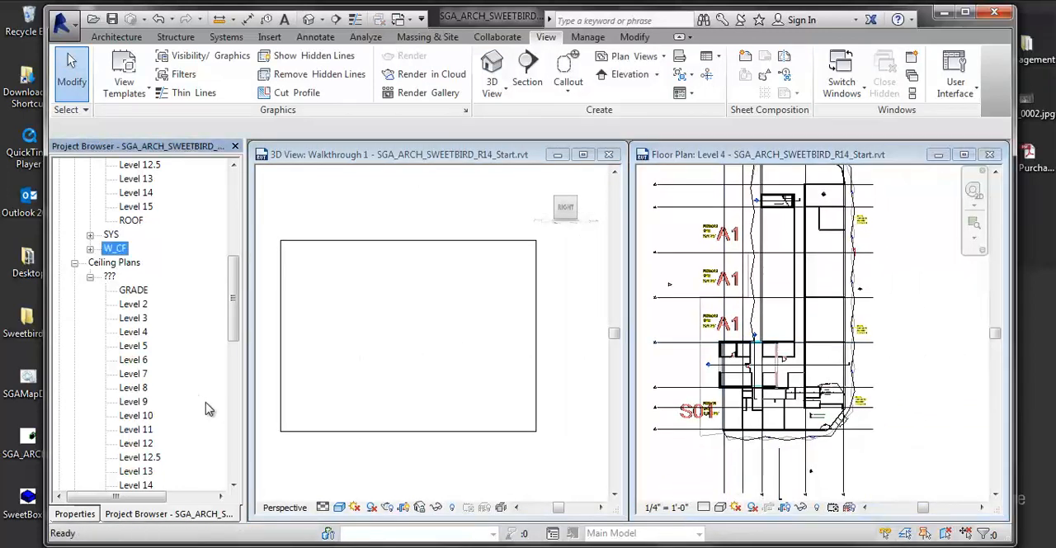
scroll(165, 442, down, 10)
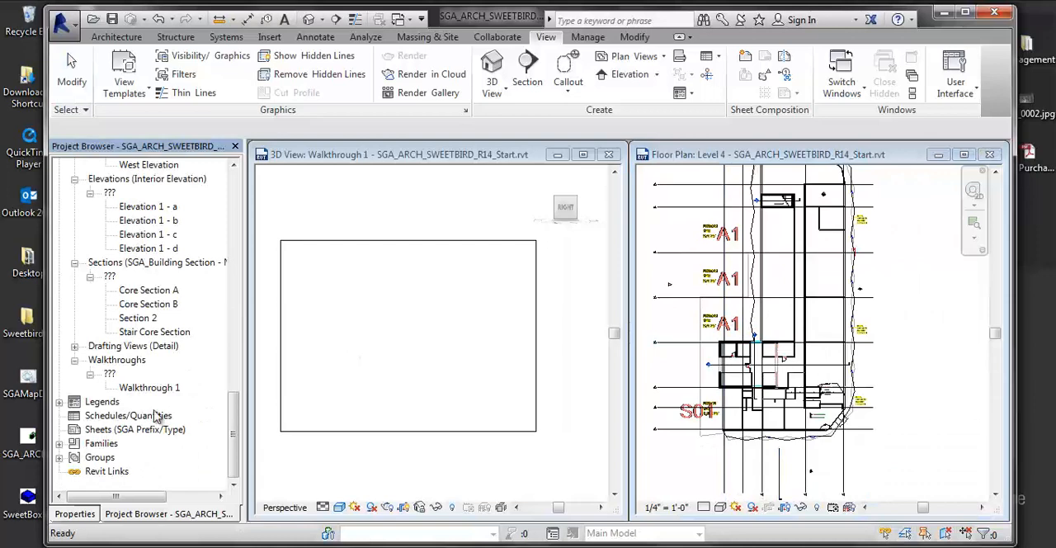
right_click(165, 389)
click(189, 127)
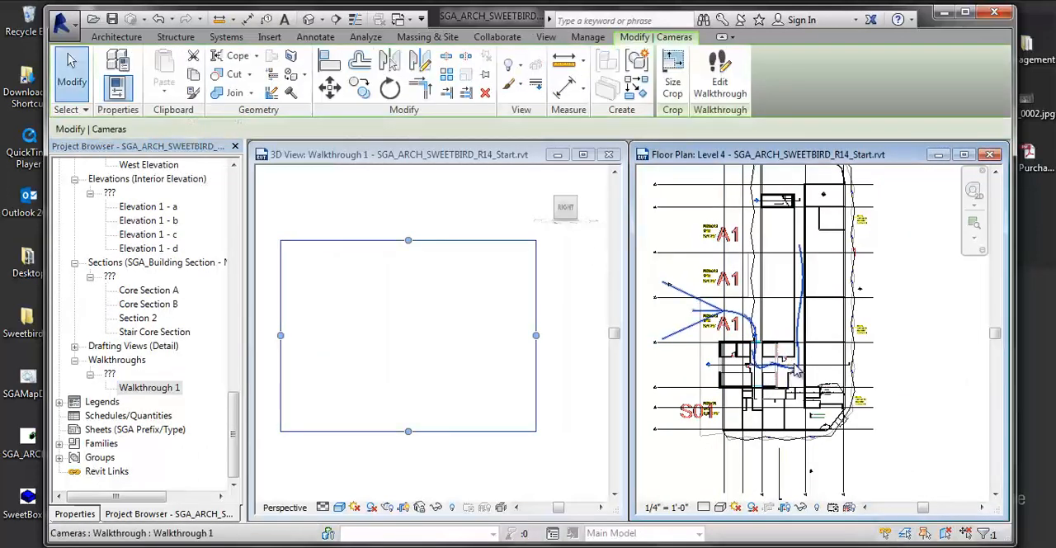
scroll(790, 381, up, 3)
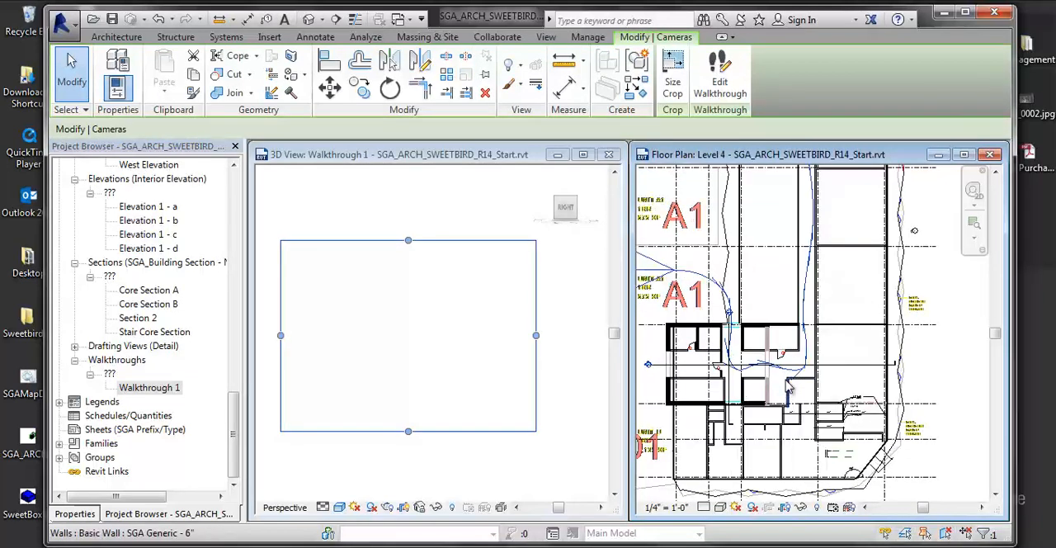
key(Escape)
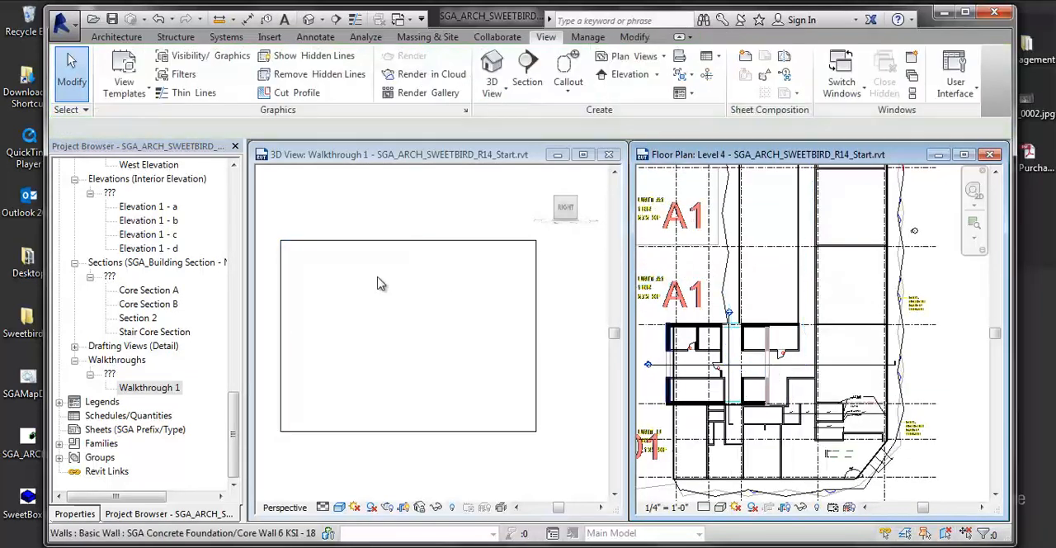
- Show the camera of Walkthrough 1 and start editing the walkthrough with the Level 4 plan active
double_click(163, 389)
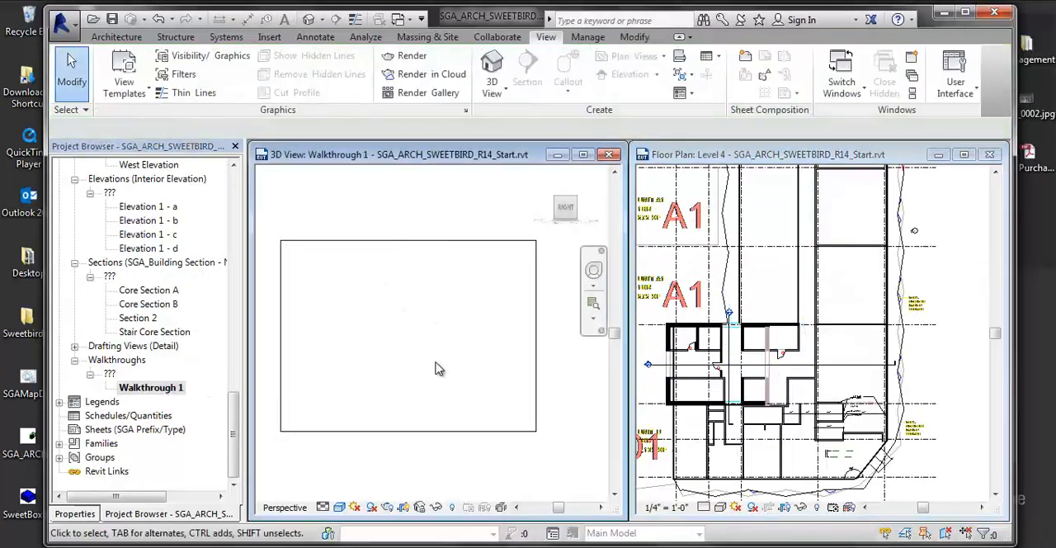
right_click(171, 394)
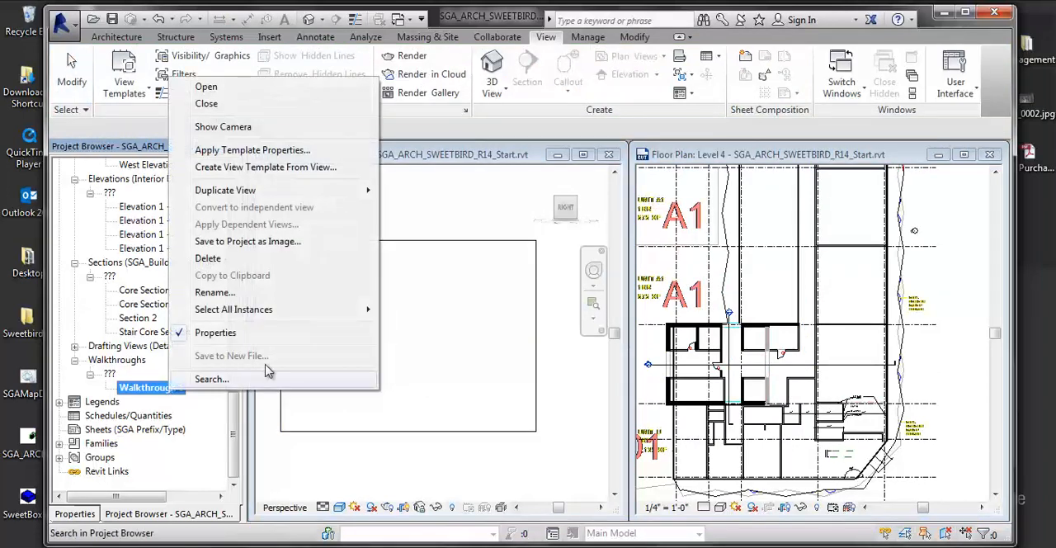
click(219, 127)
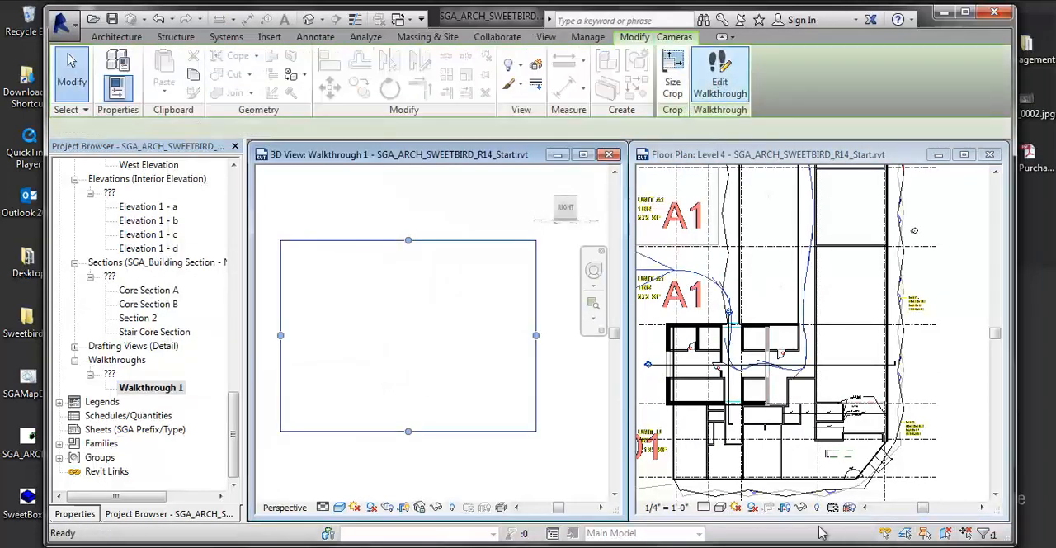
click(719, 76)
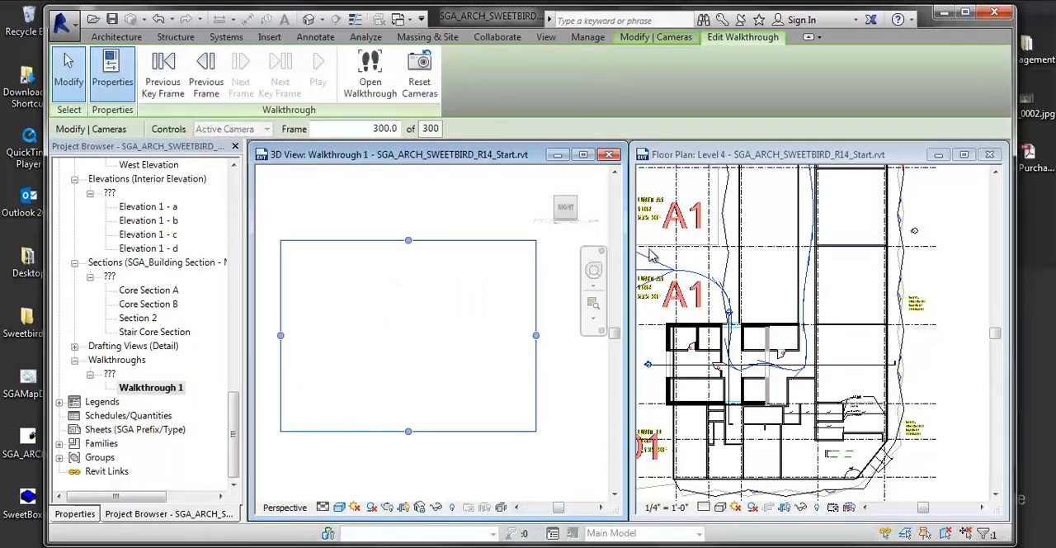
click(477, 201)
click(742, 275)
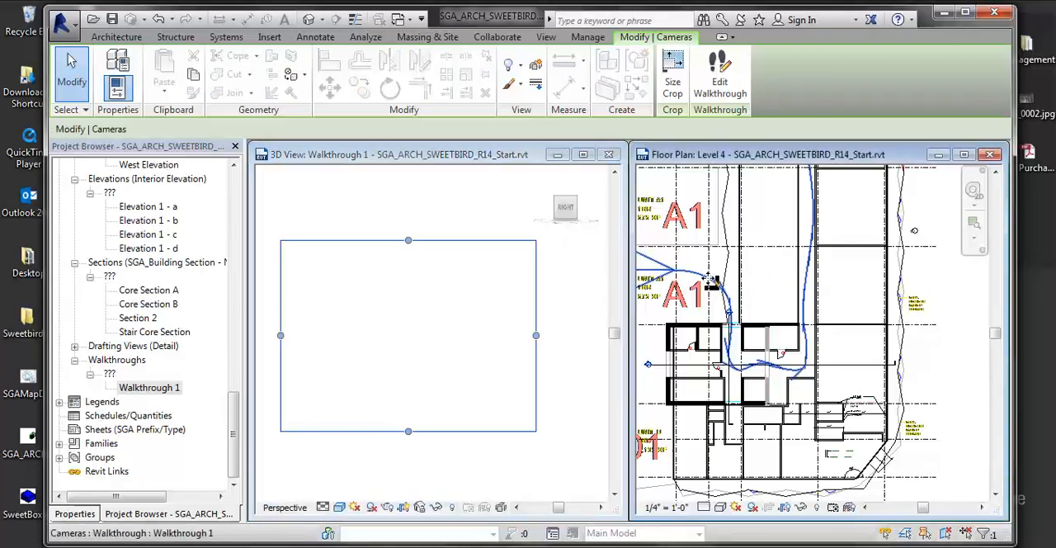
click(720, 74)
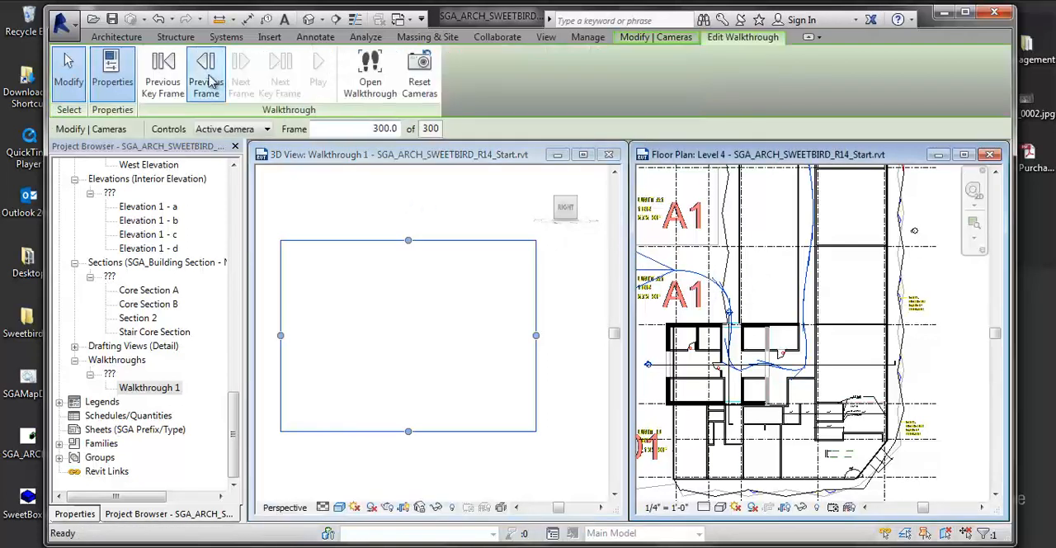
- Rewind Walkthrough 1 key frame by key frame to frame 1 and play it from the start
click(169, 78)
click(170, 78)
click(171, 78)
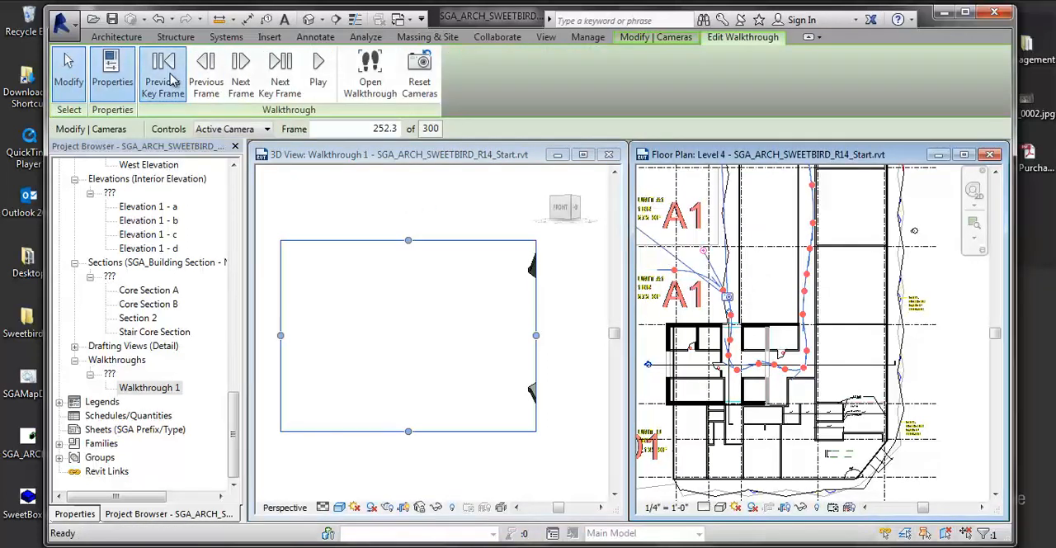
click(171, 78)
click(171, 79)
click(171, 78)
click(172, 79)
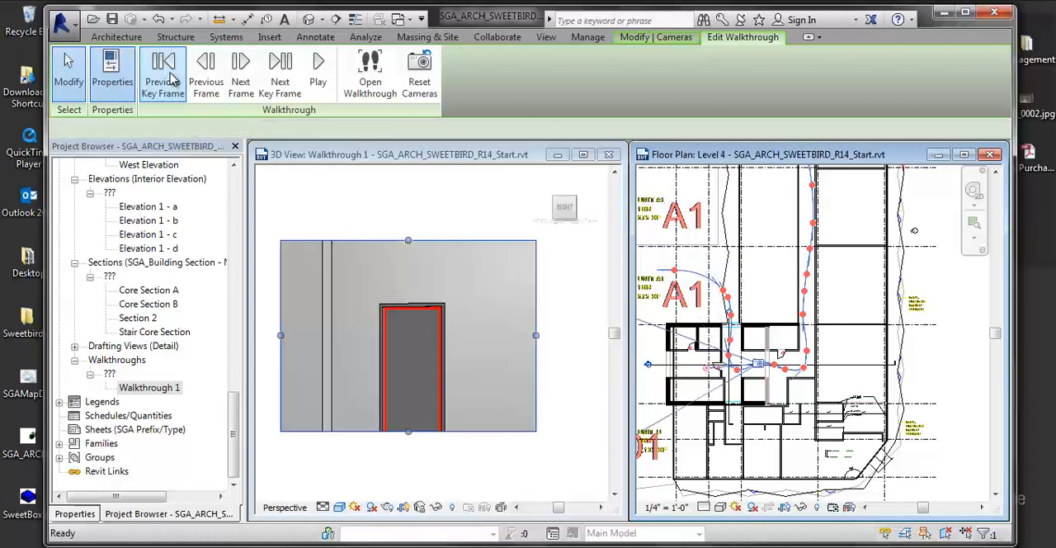
click(172, 78)
click(172, 79)
click(172, 78)
click(172, 79)
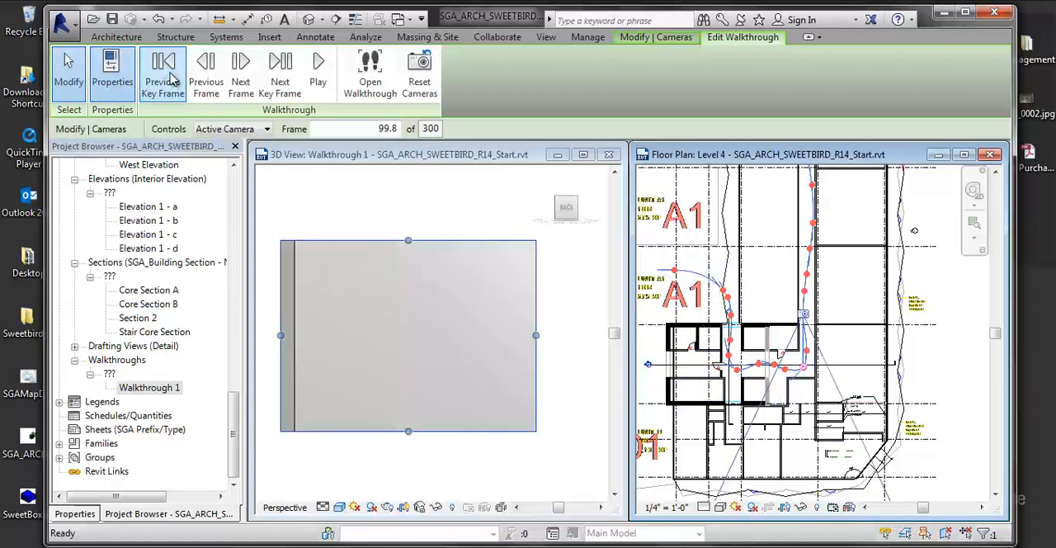
click(172, 78)
click(172, 78)
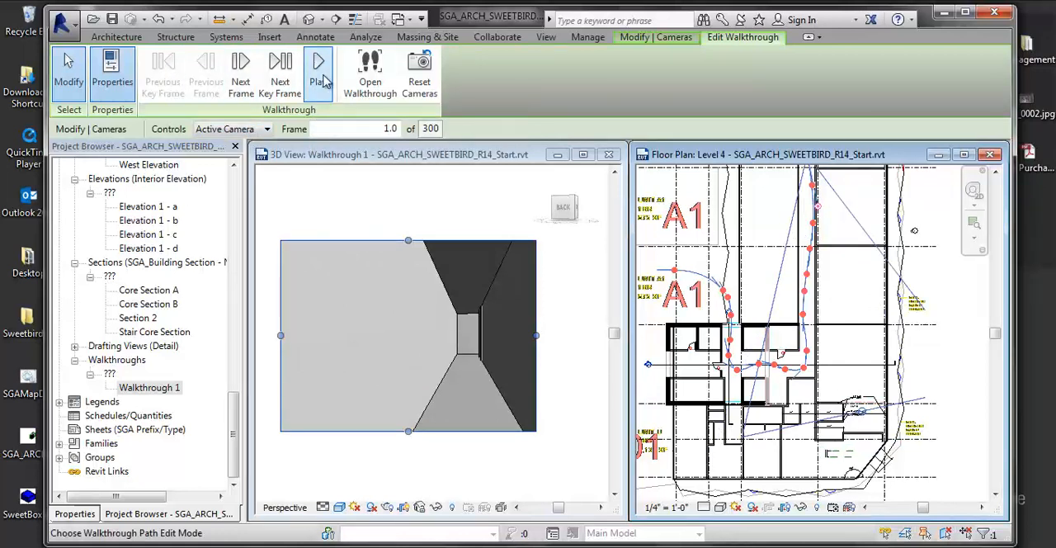
click(323, 79)
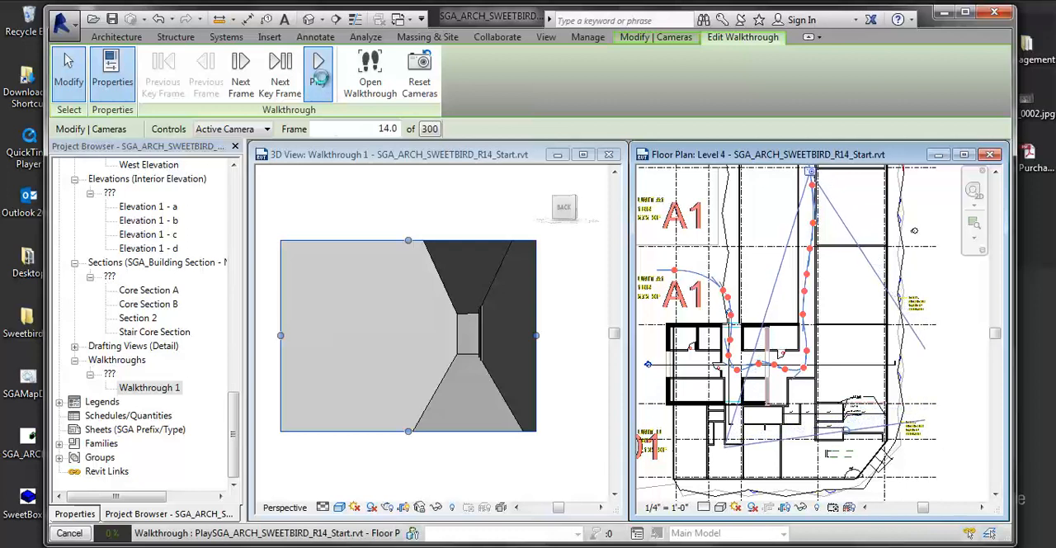
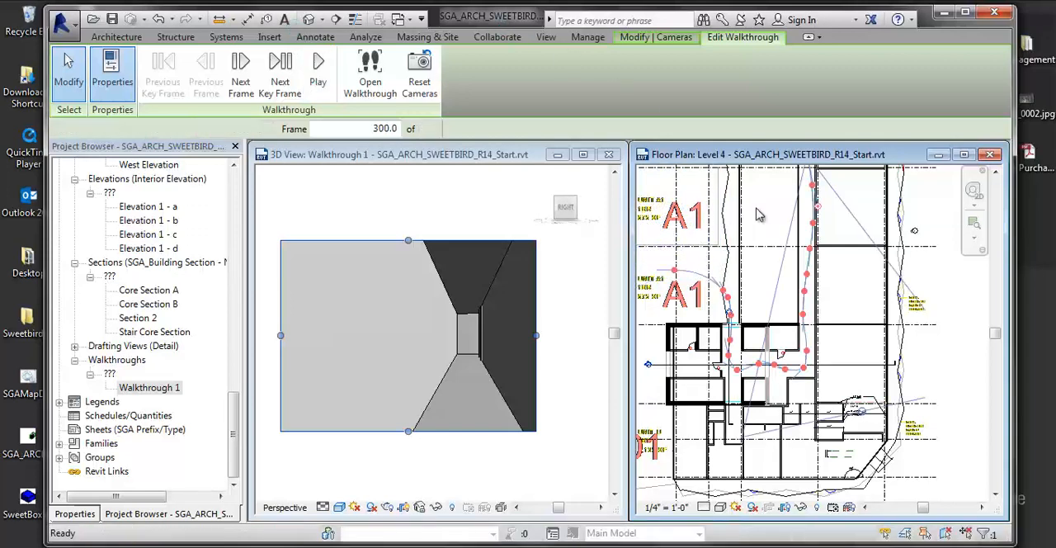
- Try to export the walkthrough animation while the Level 4 floor plan is the active view
middle_drag(768, 336, 770, 340)
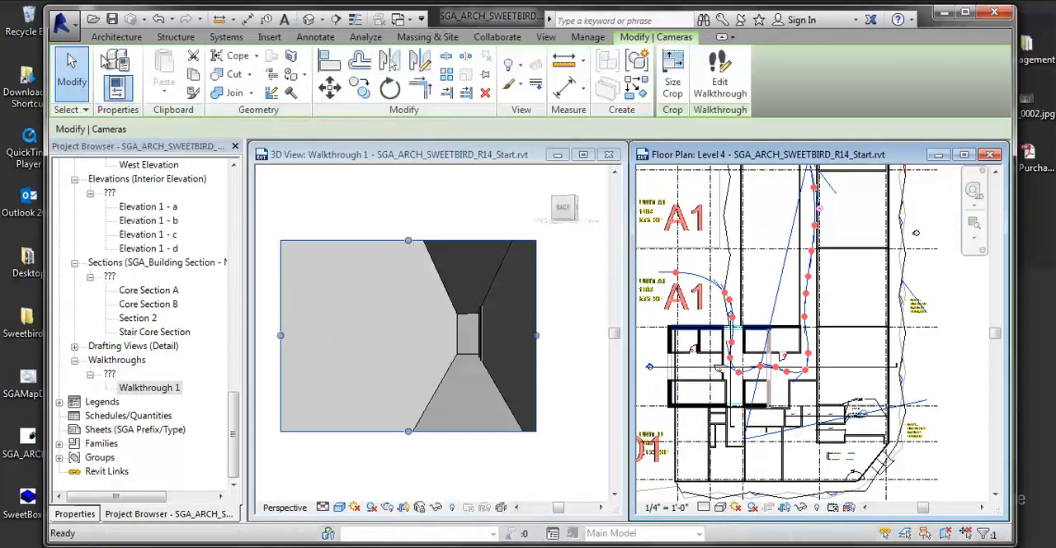
click(68, 31)
mouse_move(146, 236)
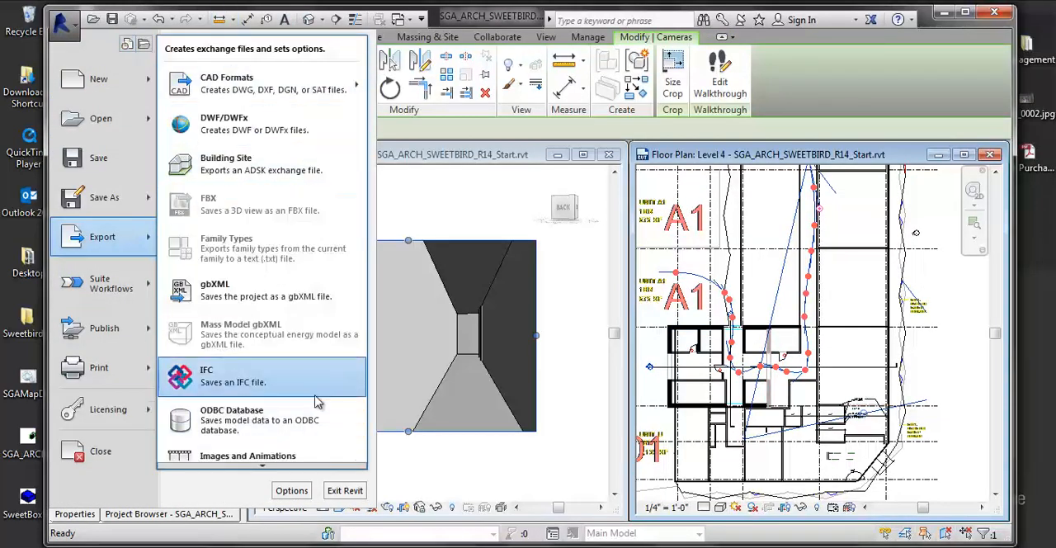
mouse_move(208, 456)
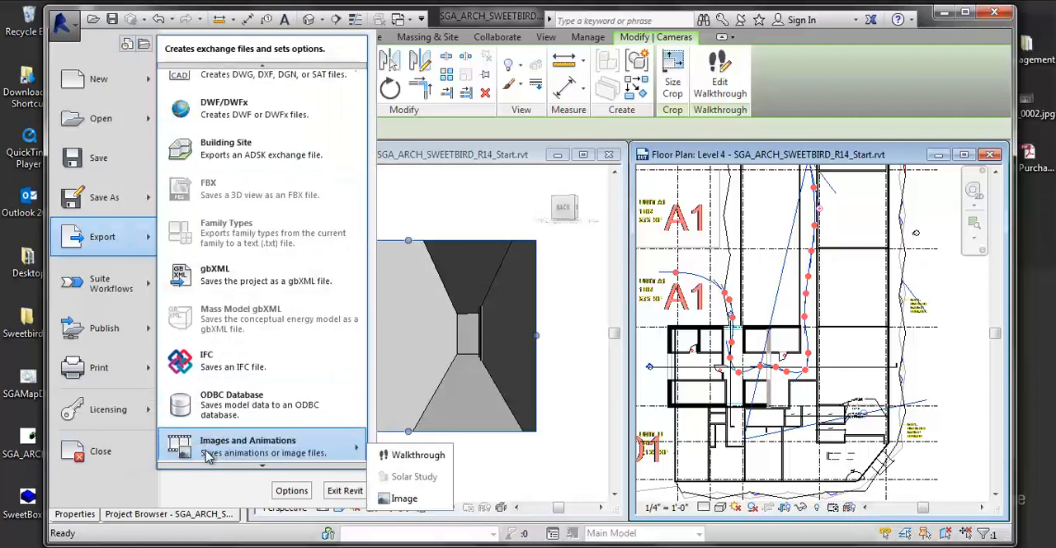
click(418, 455)
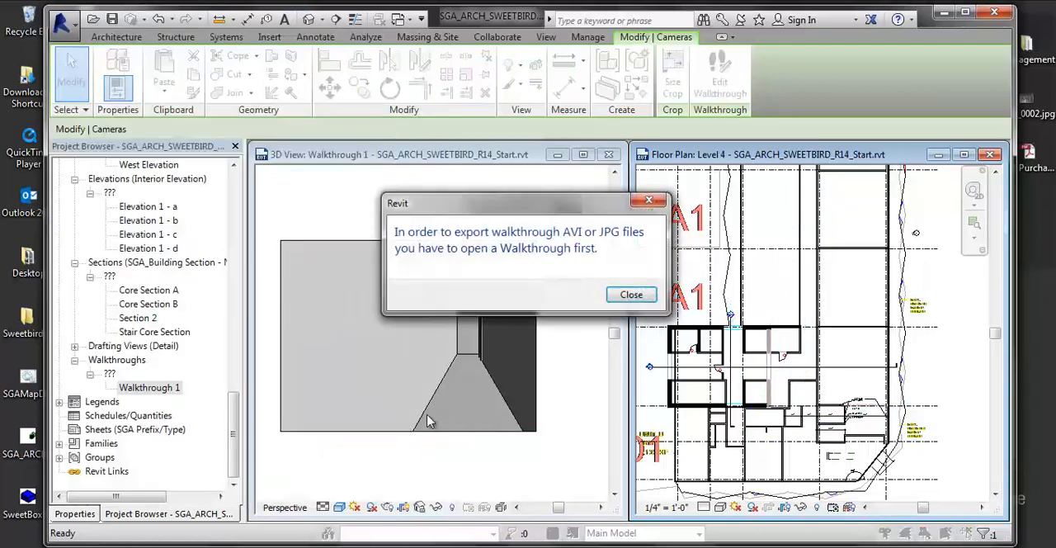
click(632, 299)
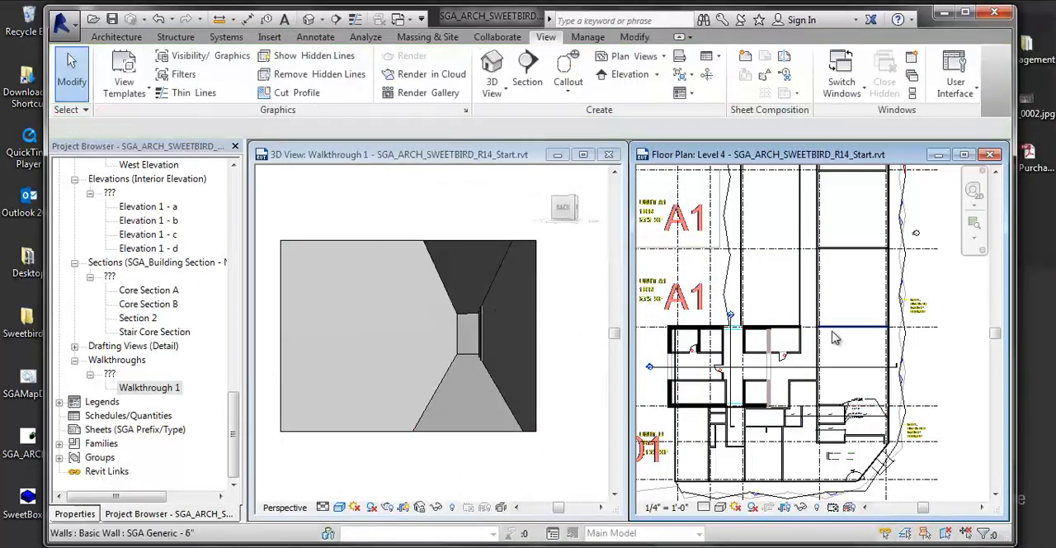
- Make the Walkthrough 1 view active and start its walkthrough animation export
click(301, 252)
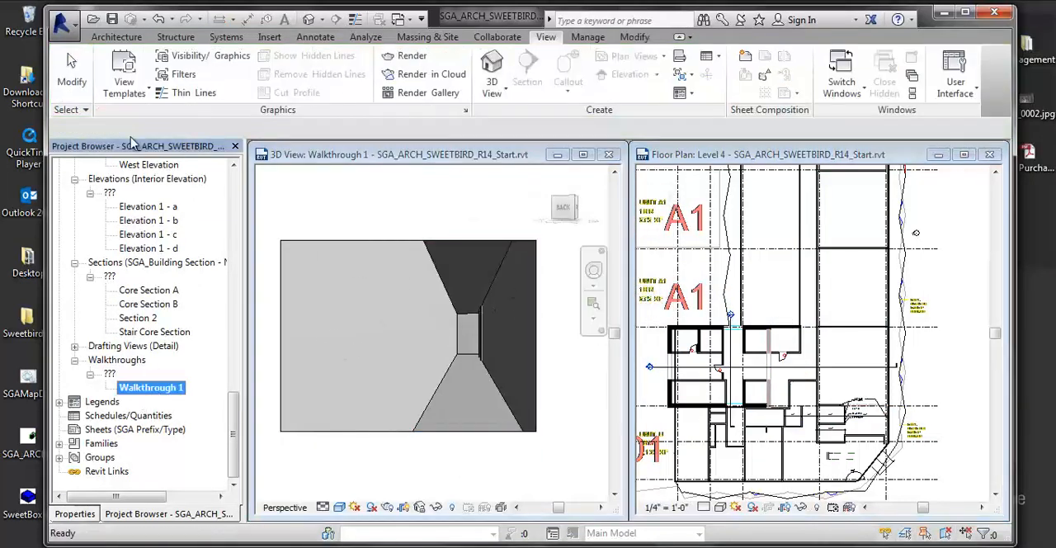
click(61, 22)
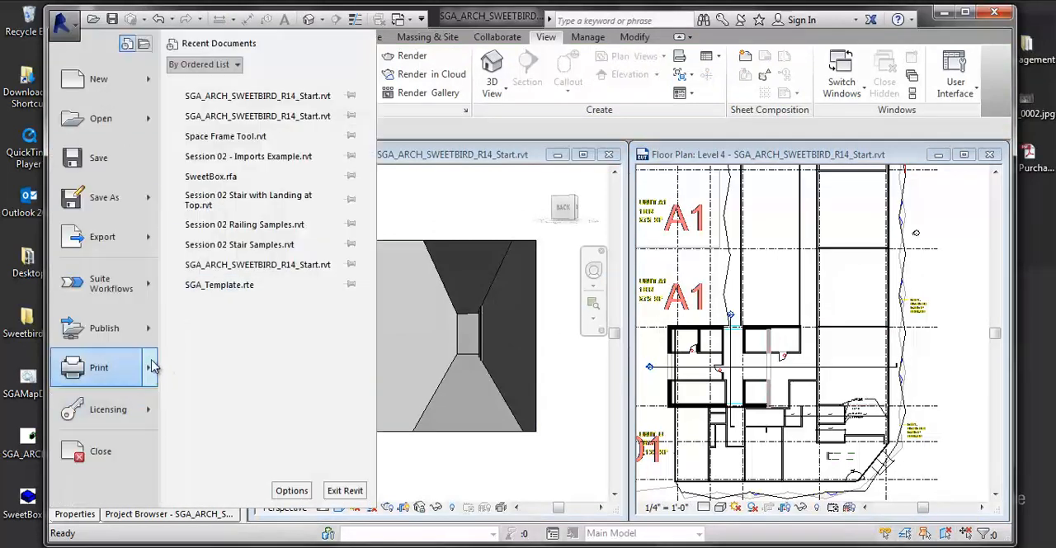
click(115, 237)
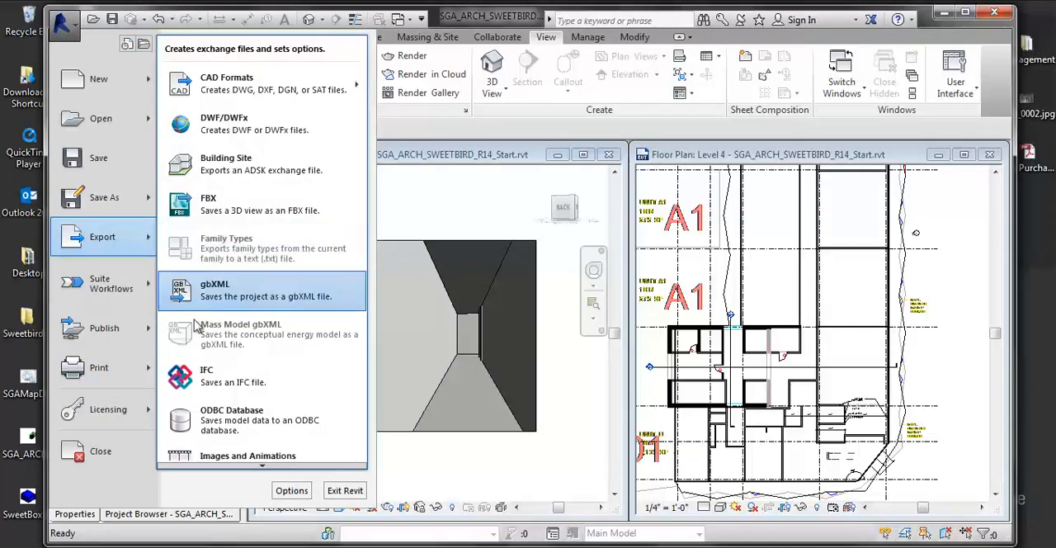
mouse_move(247, 452)
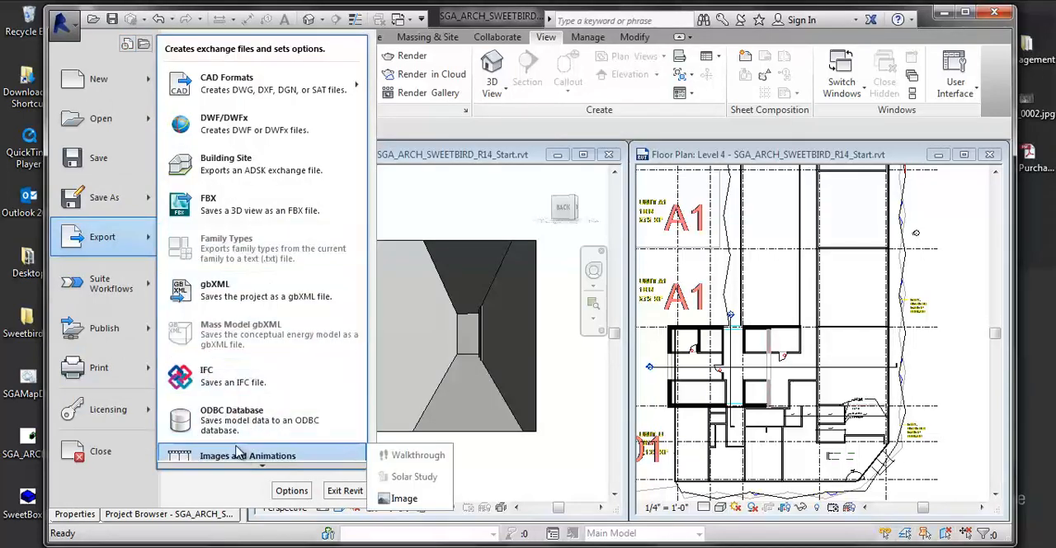
click(427, 464)
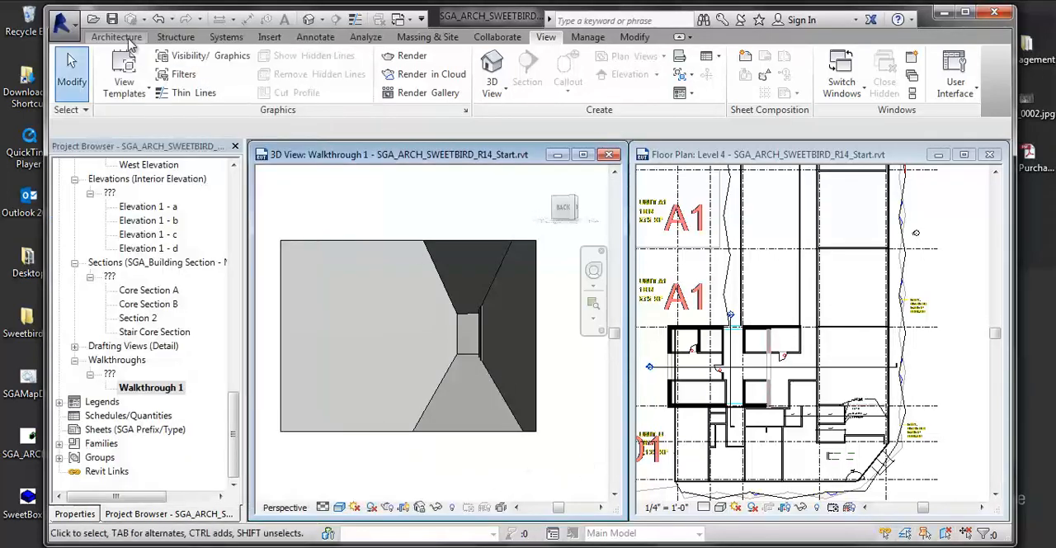
click(62, 22)
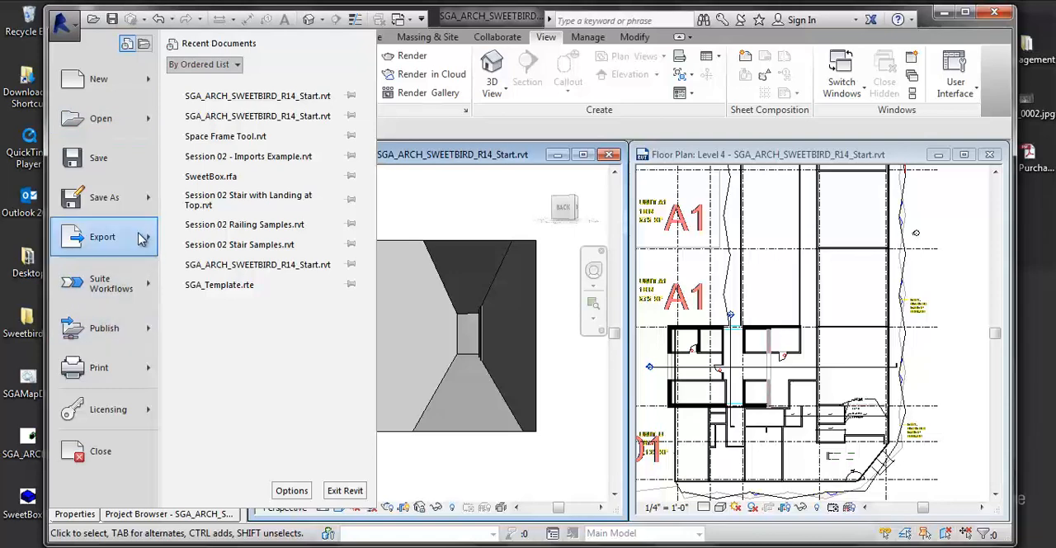
mouse_move(142, 238)
mouse_move(353, 456)
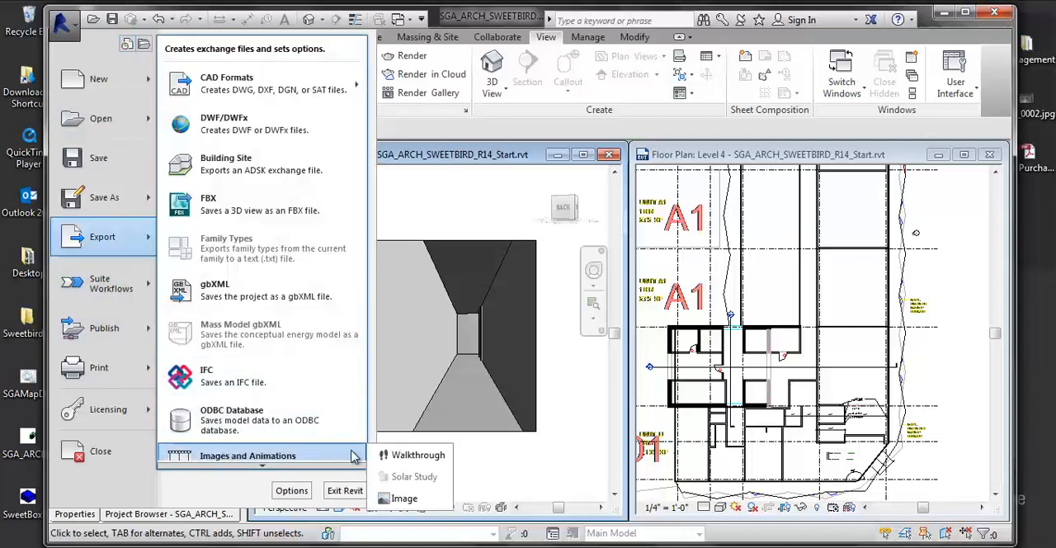
click(404, 454)
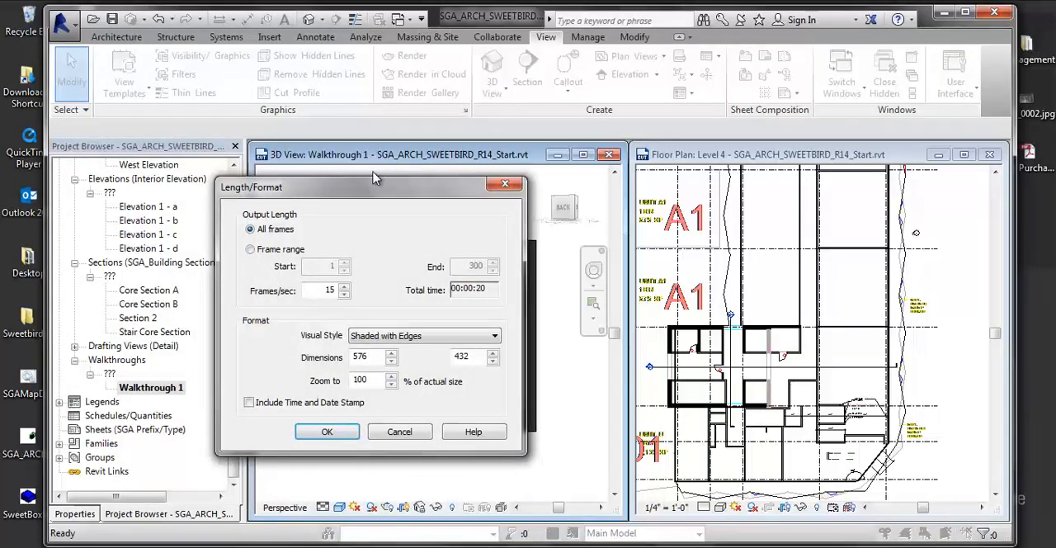
- Set the export's output length to a frame range of 1 to 300 at 4 frames per second and accept it
drag(372, 177, 716, 181)
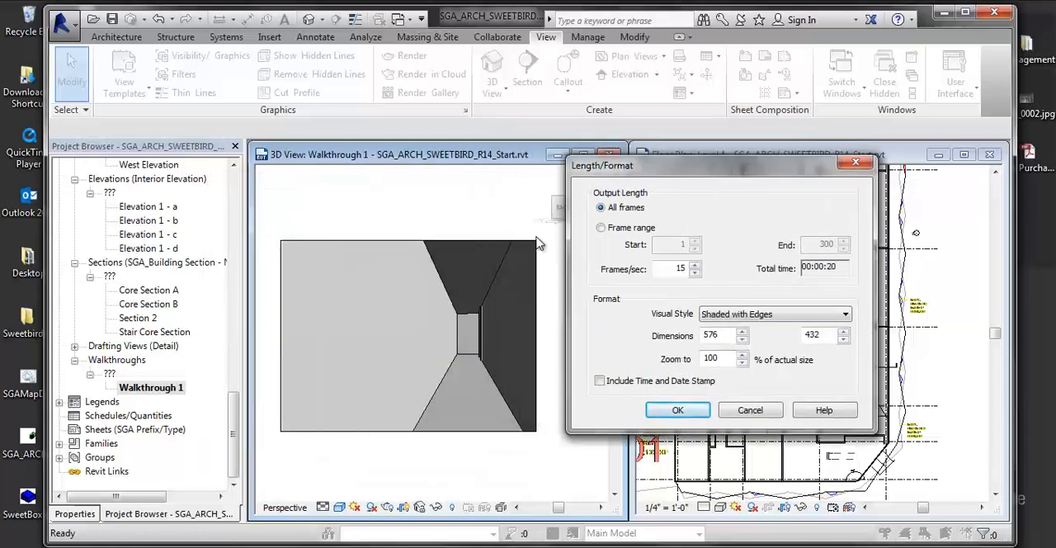
click(601, 230)
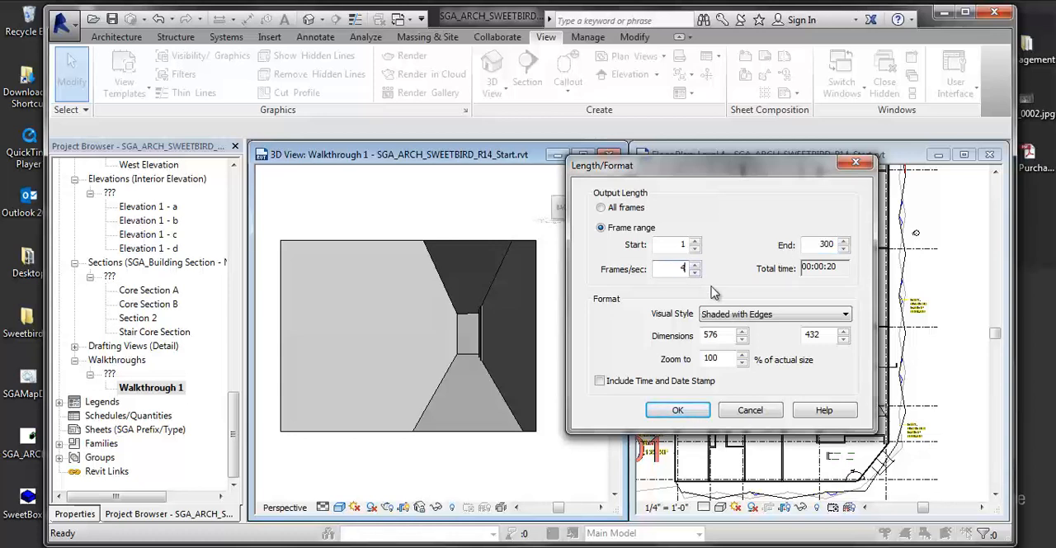
key(Return)
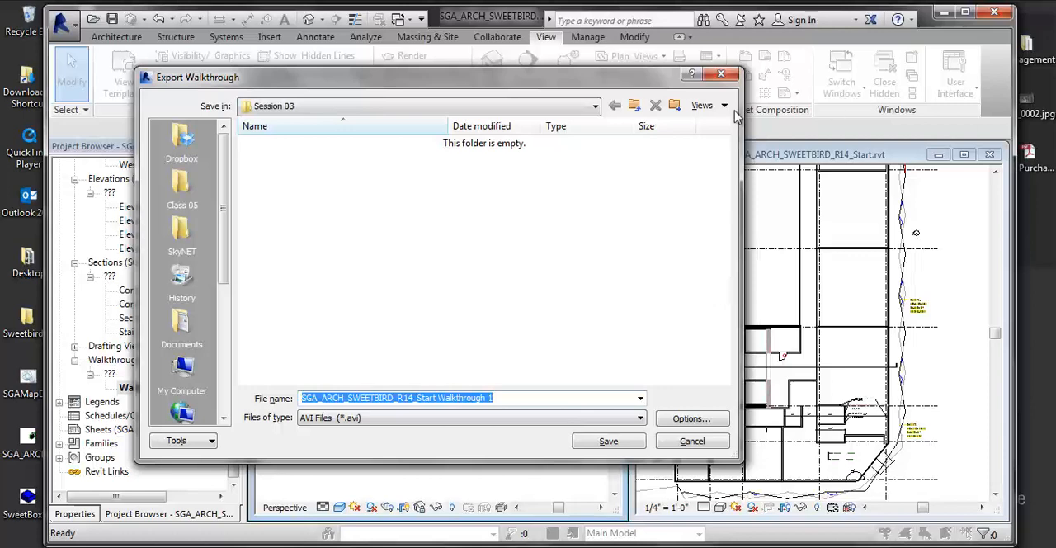
- Save the walkthrough to the Desktop as the AVI file SGA_ARCH_SWEETBIRD_R14_Start Walkthrough 1
click(636, 103)
click(635, 103)
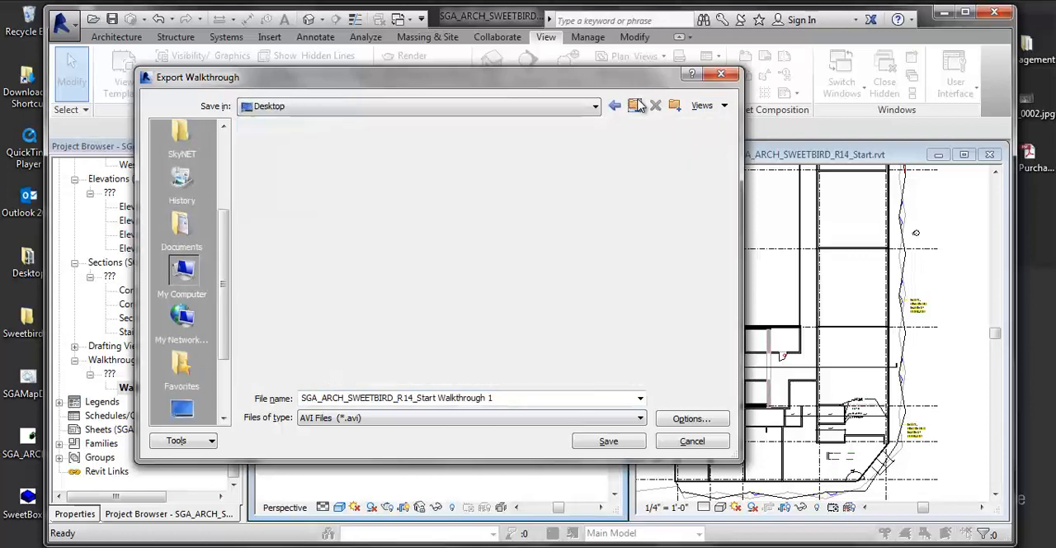
drag(623, 91, 725, 104)
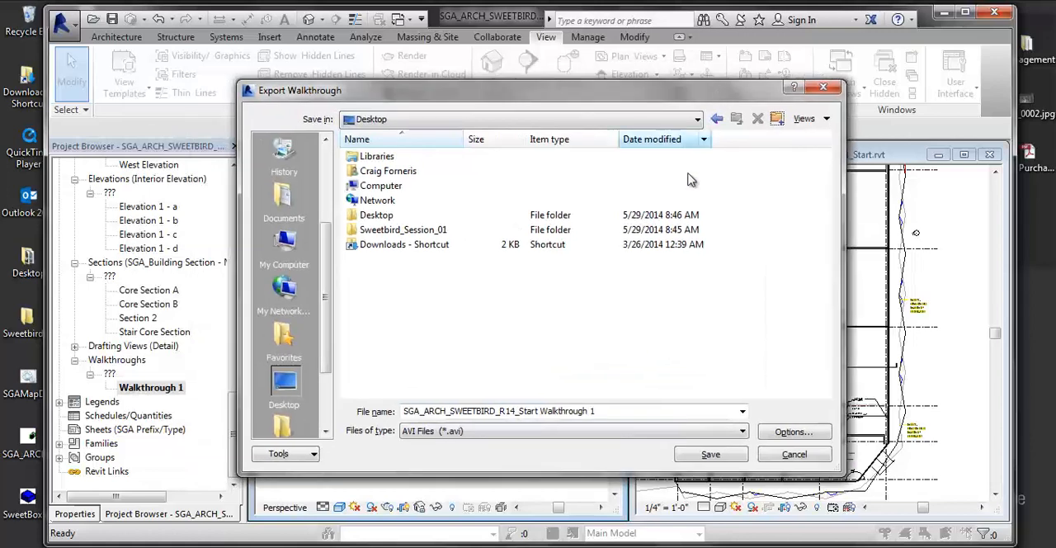
click(708, 454)
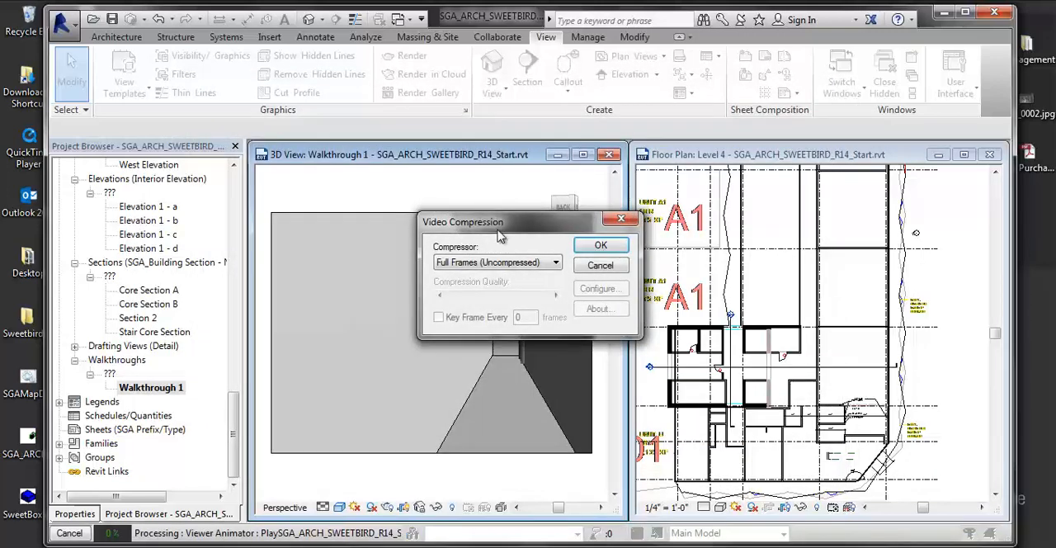
- Choose Microsoft Video 1 as the video compressor and run the export
click(519, 264)
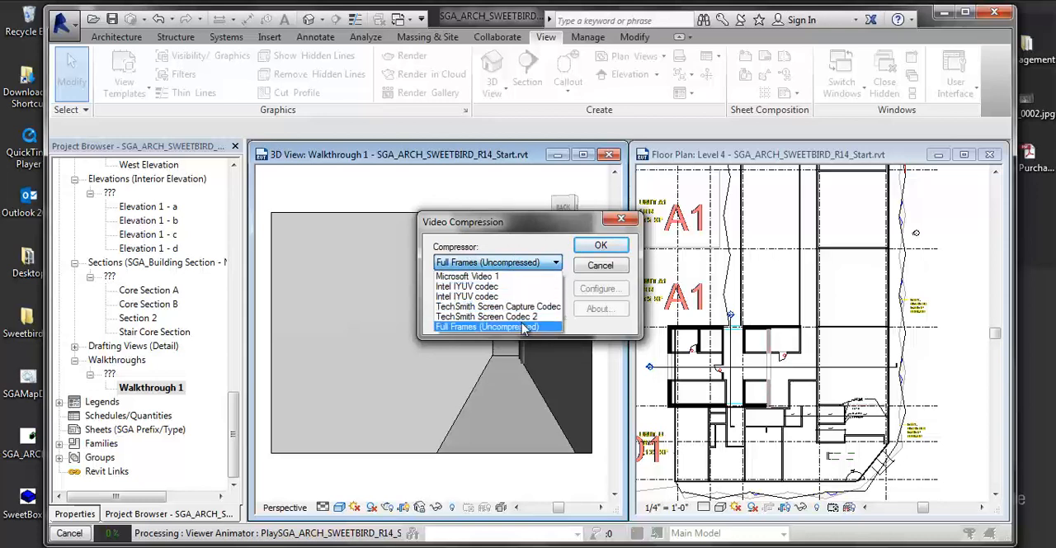
click(462, 277)
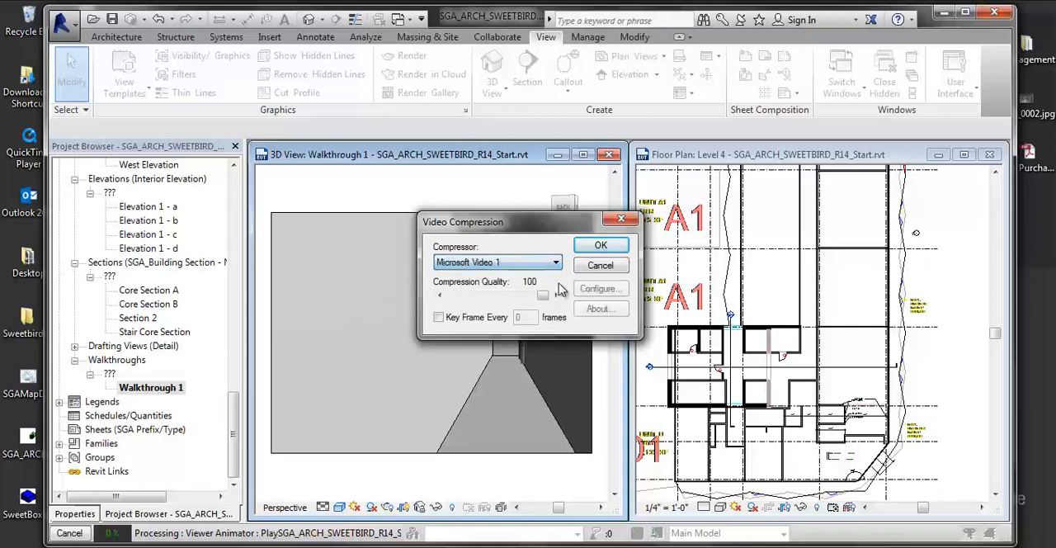
click(603, 246)
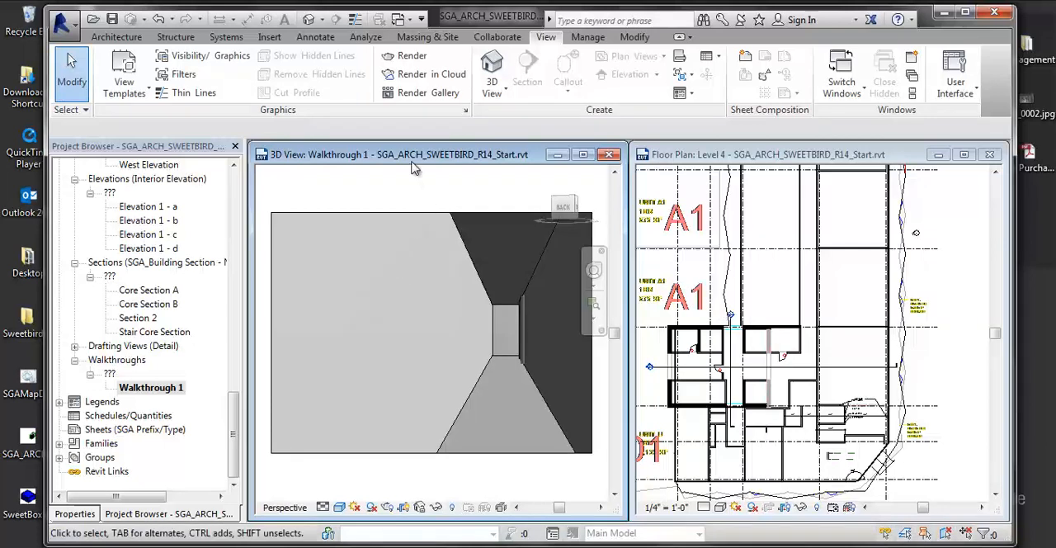
- Close the Walkthrough 1 view and maximize the Level 4 floor plan
drag(421, 145, 414, 142)
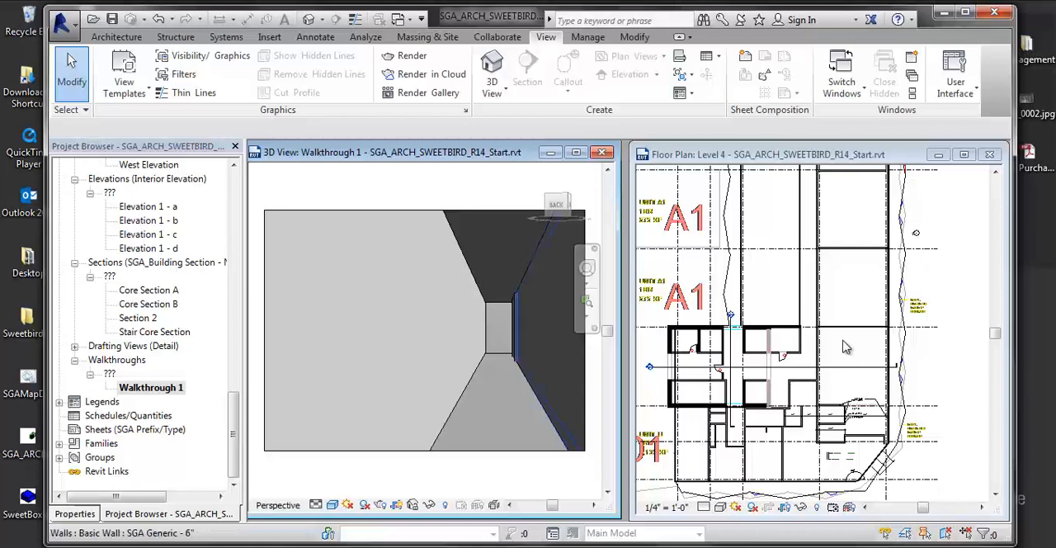
click(605, 154)
click(963, 155)
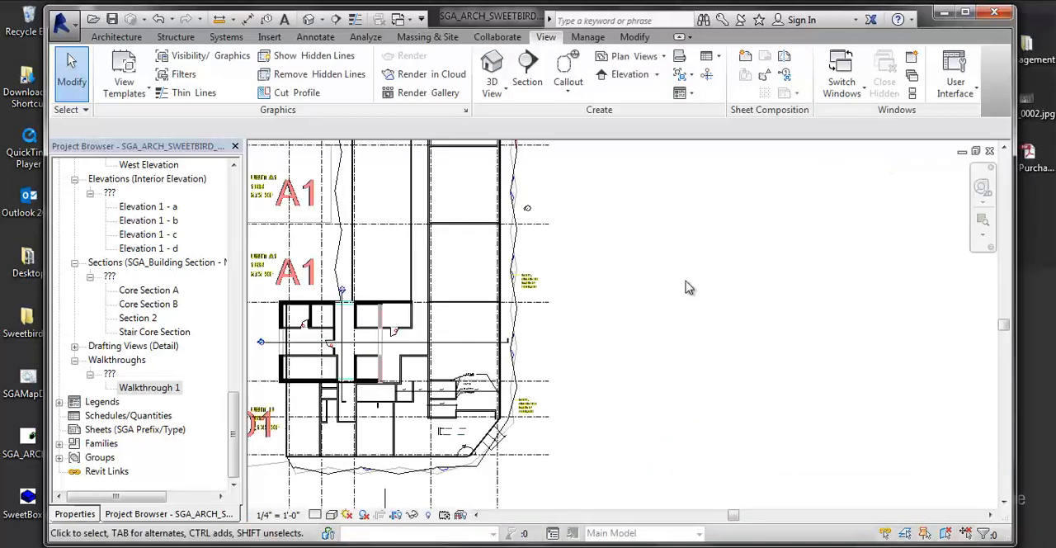
- Examine the Level 4 floor plan around the core, the A1 units and the annotated, dimensioned walls
scroll(687, 289, down, 2)
middle_drag(670, 301, 813, 374)
scroll(688, 482, up, 2)
scroll(780, 432, up, 5)
middle_drag(783, 430, 875, 366)
scroll(766, 419, up, 4)
scroll(770, 422, down, 2)
middle_drag(740, 306, 726, 388)
scroll(726, 388, up, 1)
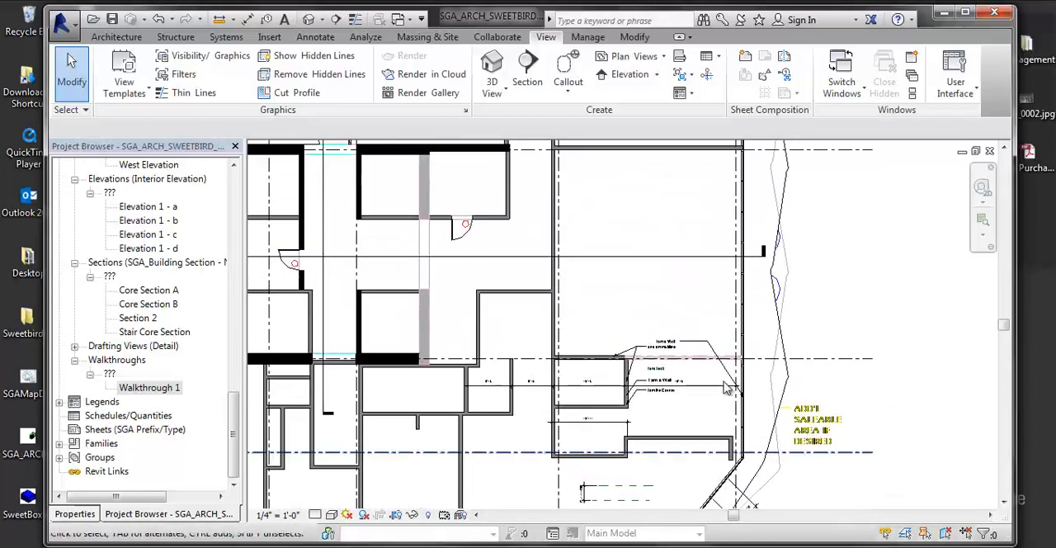
scroll(728, 367, down, 1)
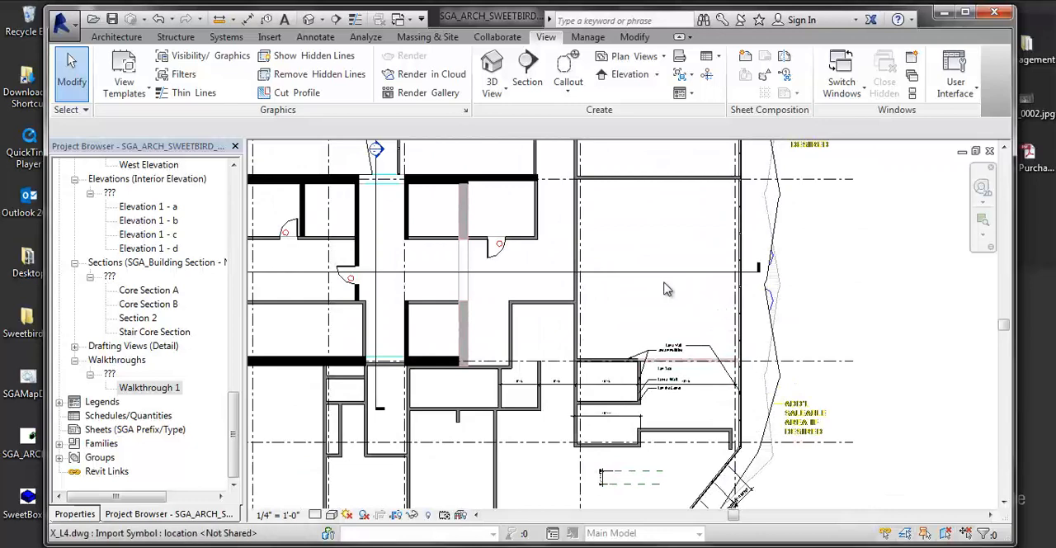
middle_drag(670, 269, 682, 354)
scroll(681, 355, up, 1)
middle_drag(665, 306, 657, 342)
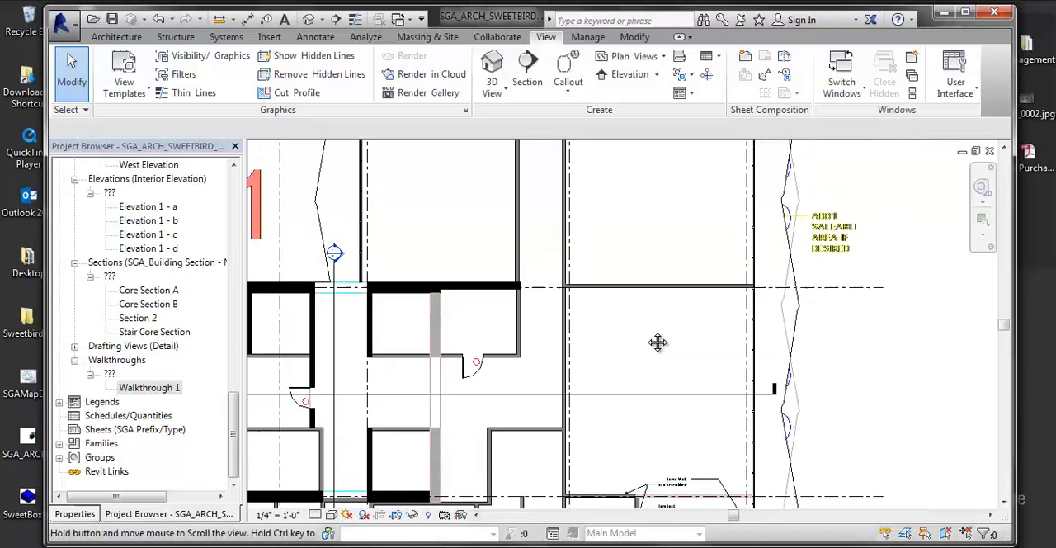
scroll(660, 346, down, 4)
middle_drag(694, 378, 683, 429)
middle_drag(701, 321, 689, 395)
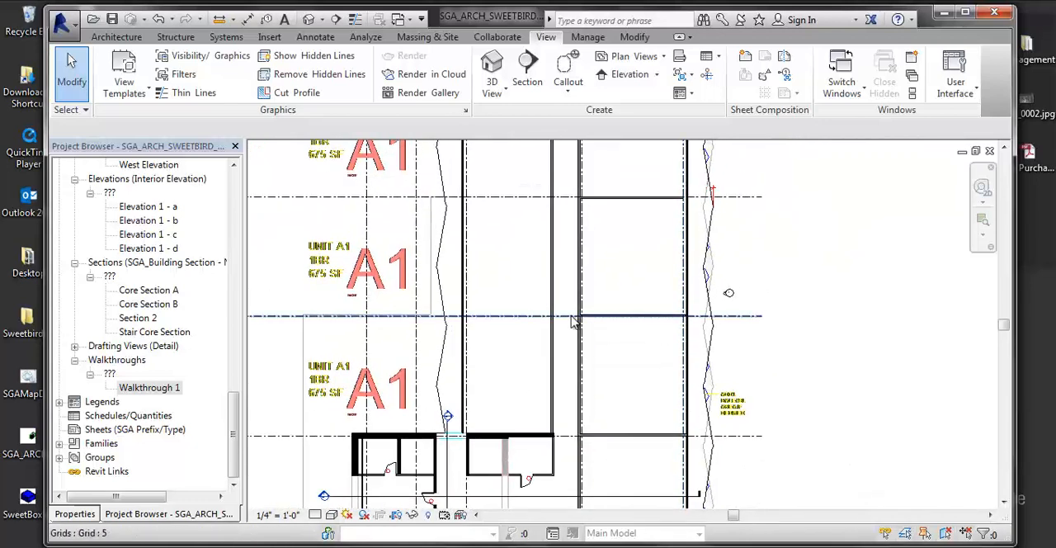
middle_drag(587, 289, 618, 153)
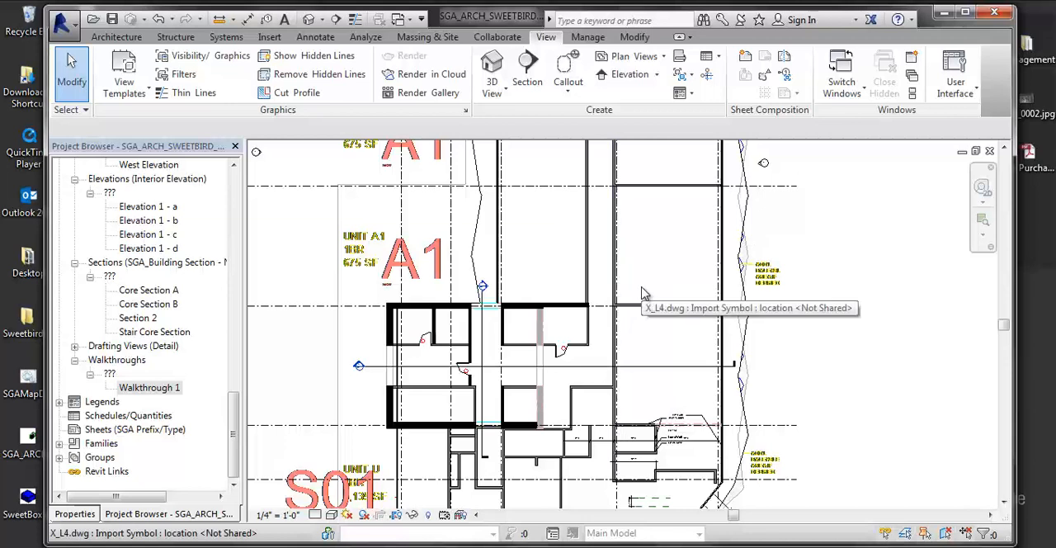
middle_drag(641, 292, 652, 264)
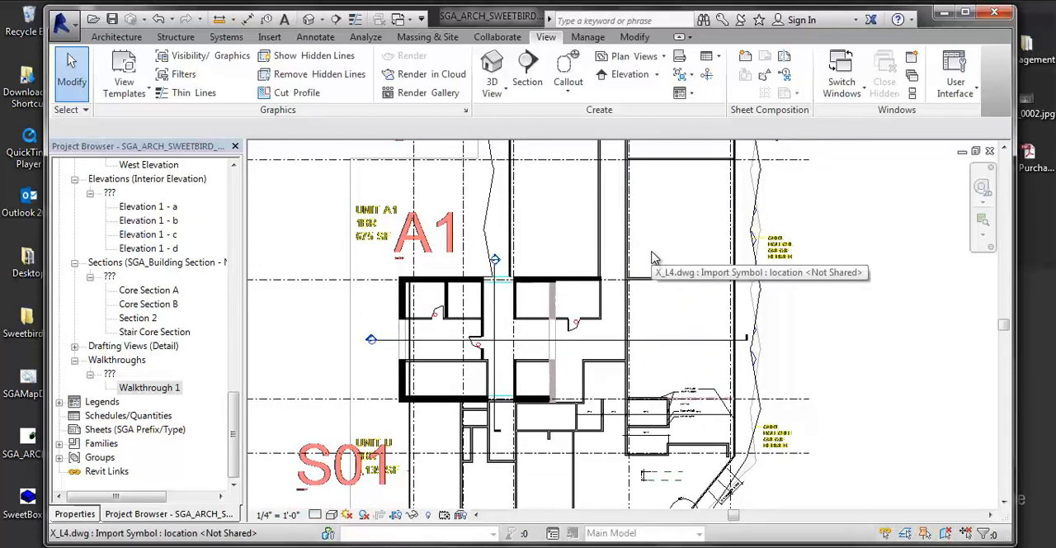
middle_drag(678, 244, 678, 236)
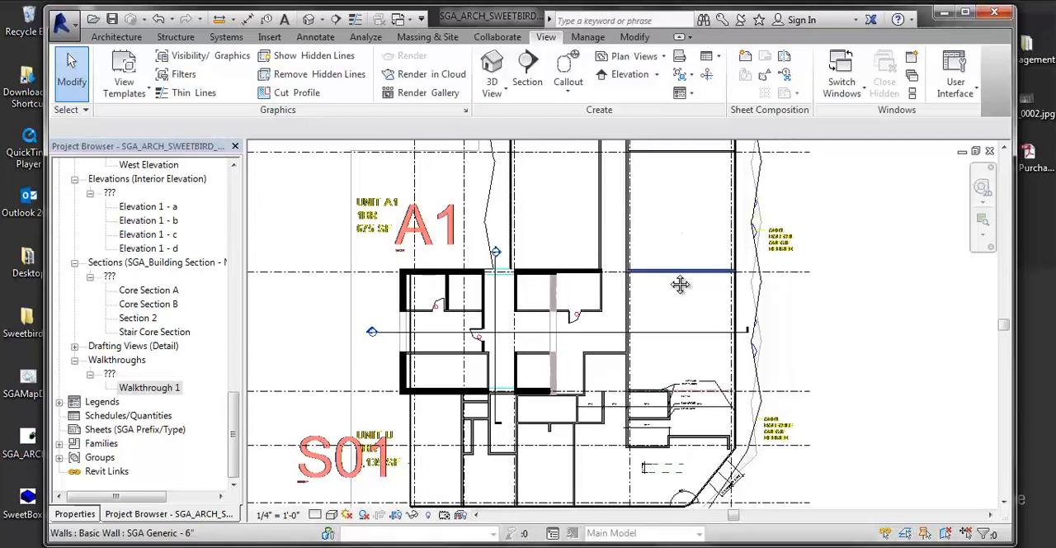
middle_drag(678, 283, 668, 338)
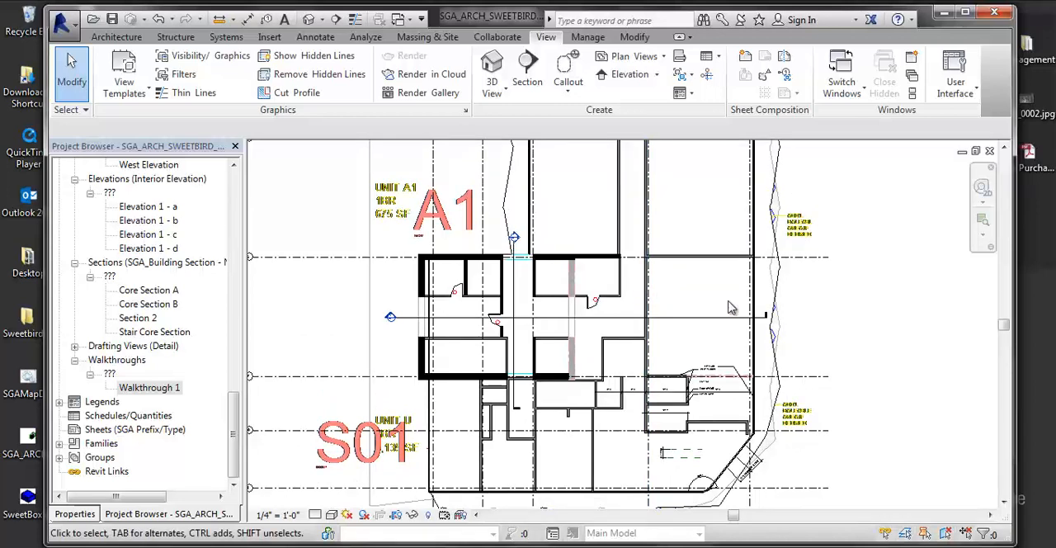
middle_drag(667, 290, 582, 285)
scroll(662, 354, up, 1)
middle_drag(662, 354, 665, 301)
scroll(609, 346, up, 5)
scroll(628, 368, up, 2)
middle_drag(628, 367, 678, 360)
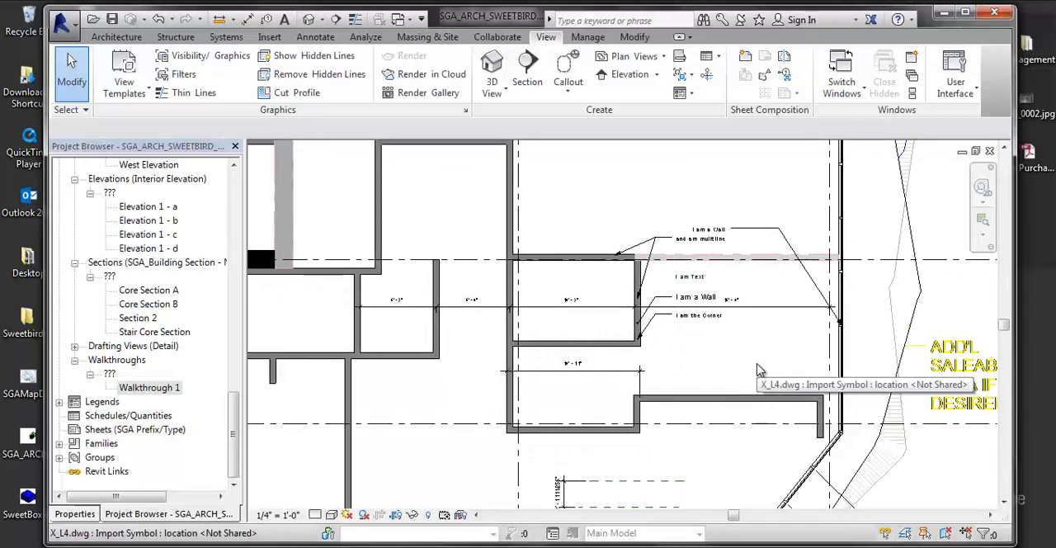
- Review the filters in the Level 4 floor plan's visibility/graphic overrides and close them without changes
key(v)
key(g)
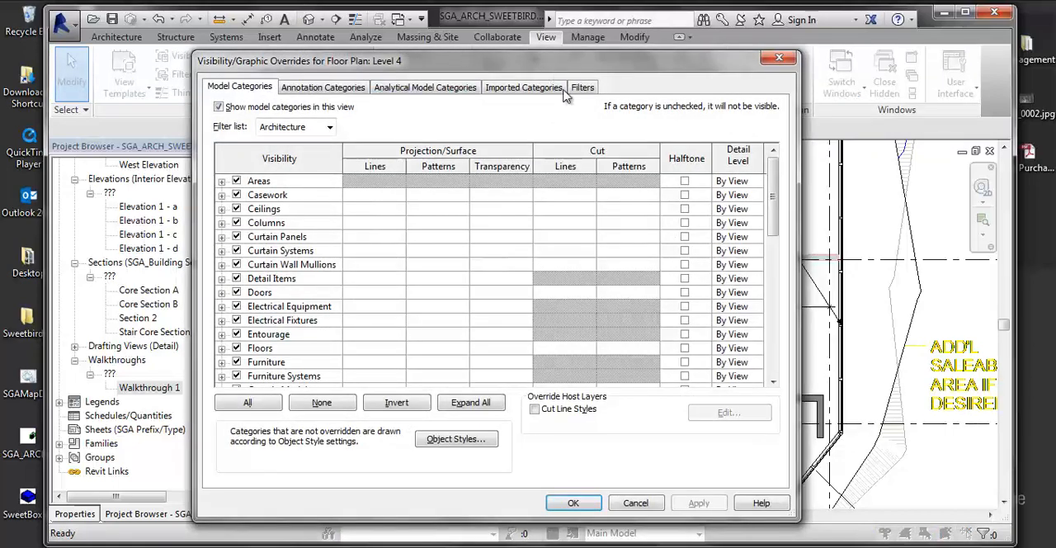
click(580, 88)
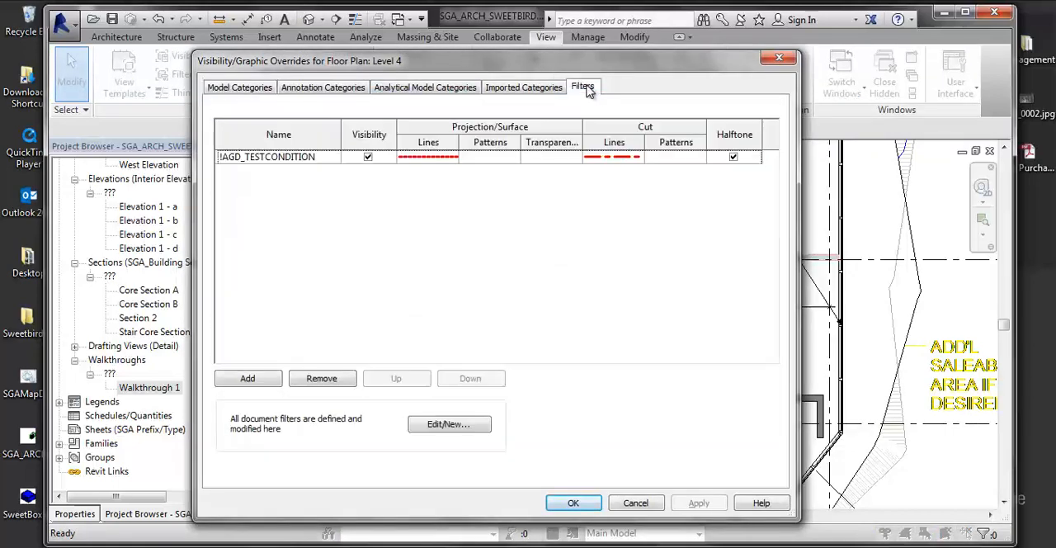
click(779, 57)
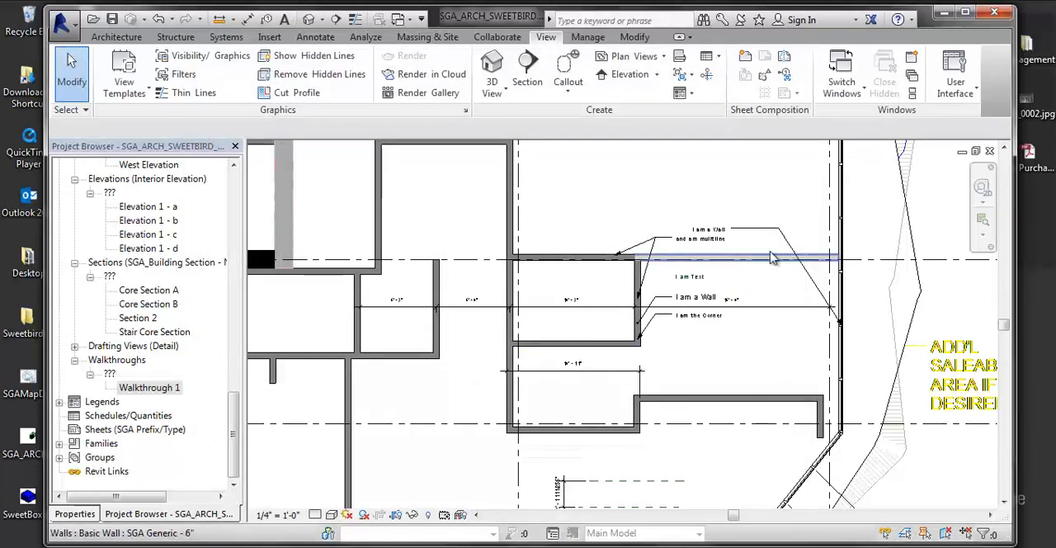
- Hide the imported X_L4.dwg drawing in the Level 4 floor plan through its visibility/graphic overrides
middle_drag(642, 242, 648, 266)
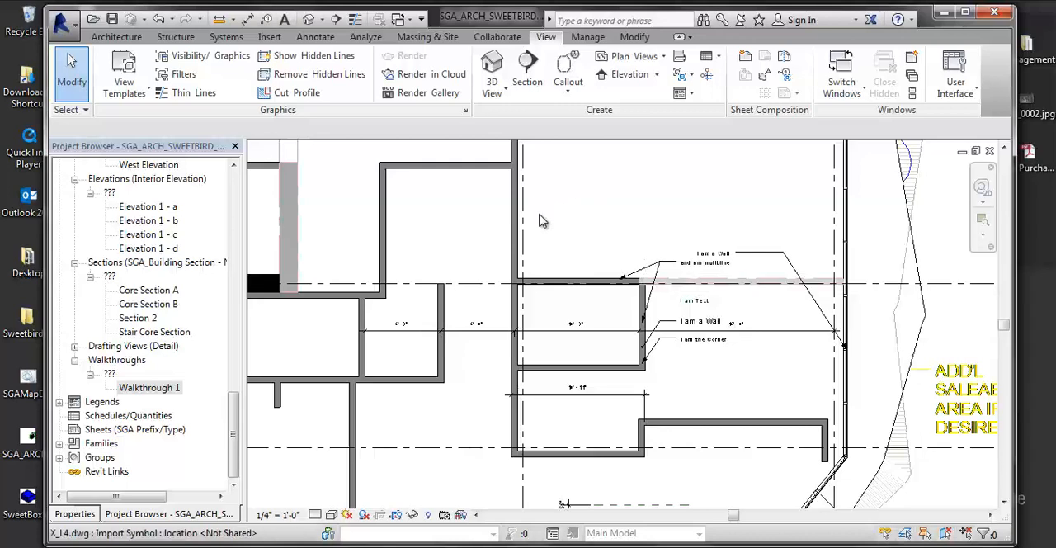
scroll(540, 221, down, 3)
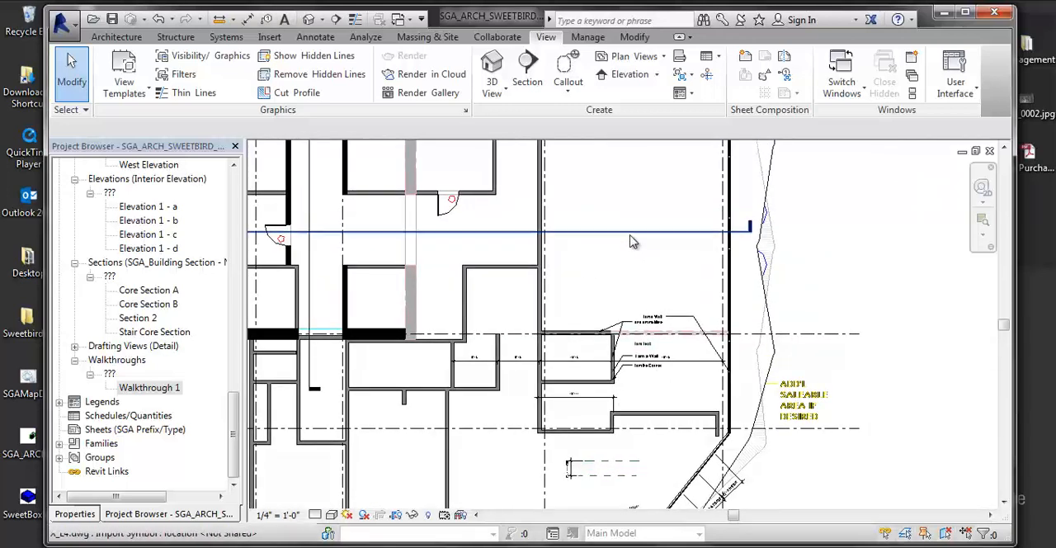
key(v)
key(g)
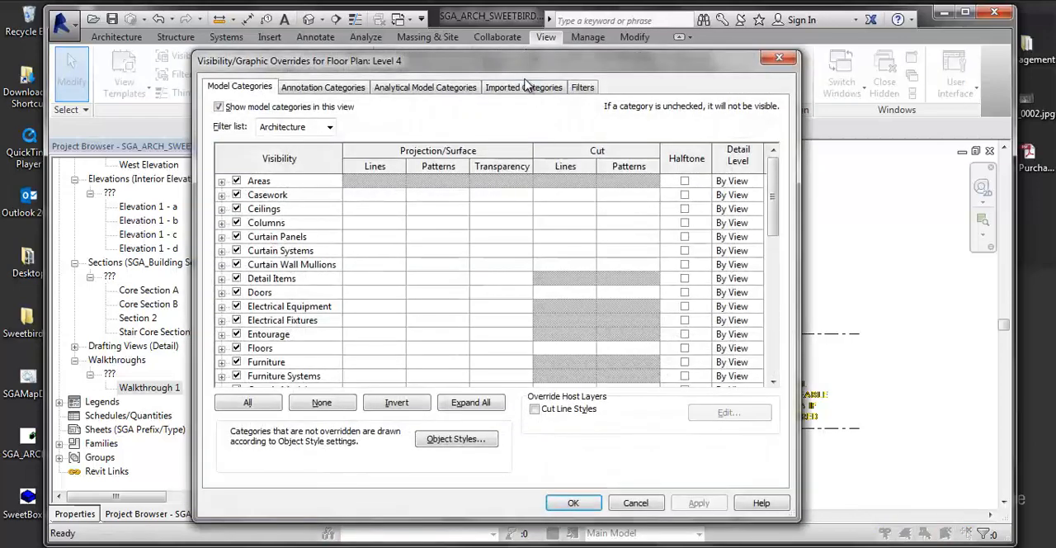
click(526, 86)
click(237, 311)
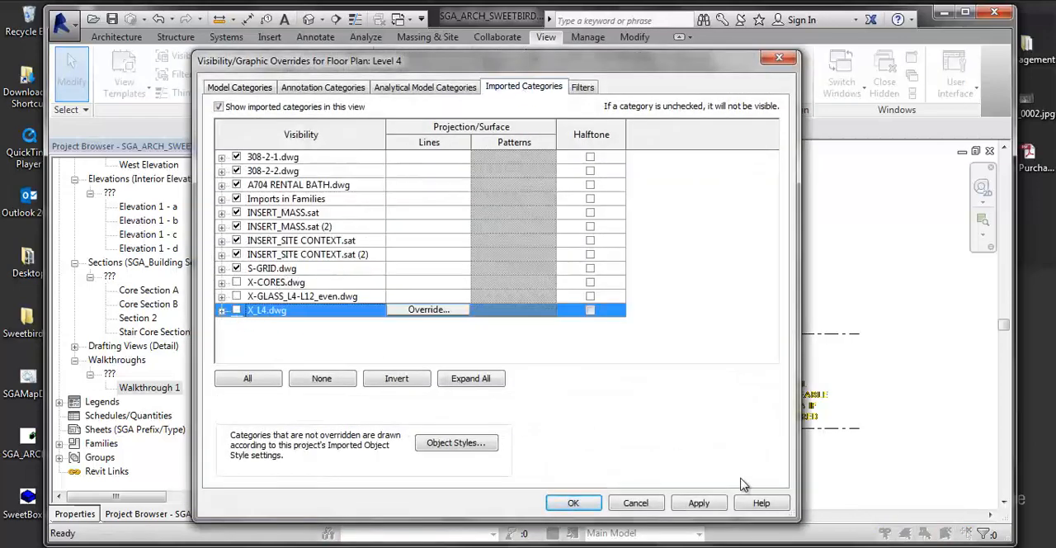
click(575, 502)
- Create a view template named TUTORIAL TEMPLATE from the current Level 4 floor plan
scroll(746, 324, down, 3)
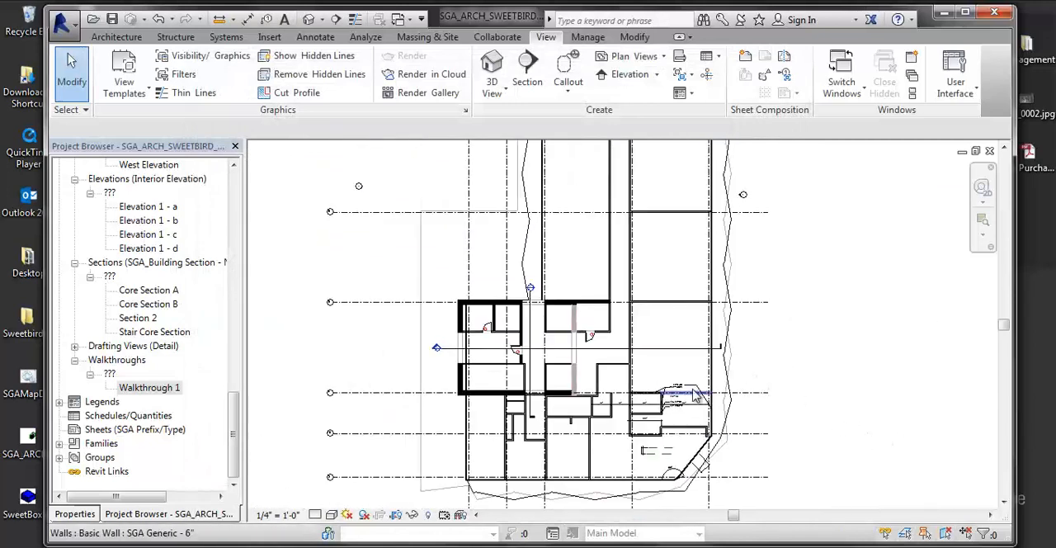
middle_drag(856, 311, 771, 311)
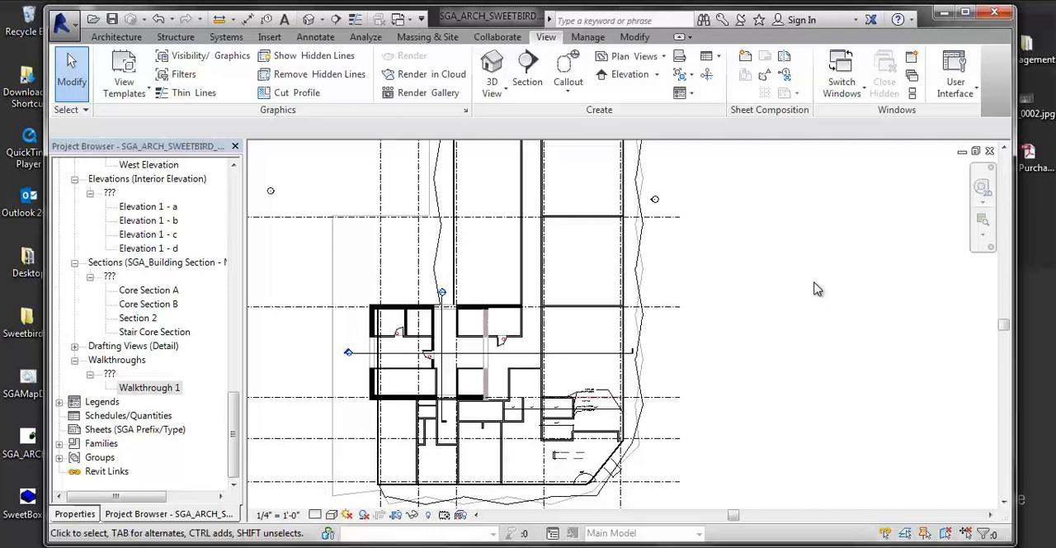
click(122, 92)
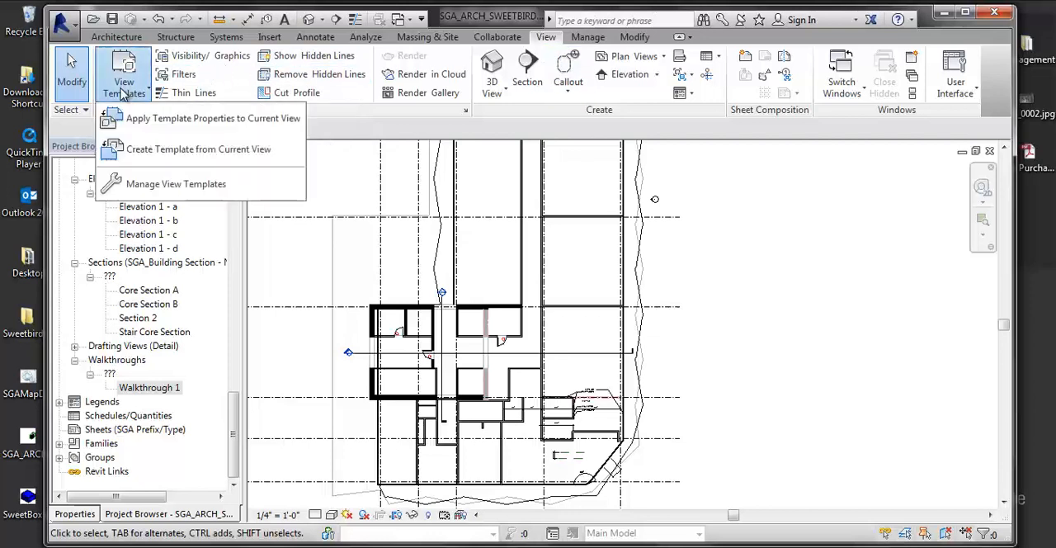
click(160, 153)
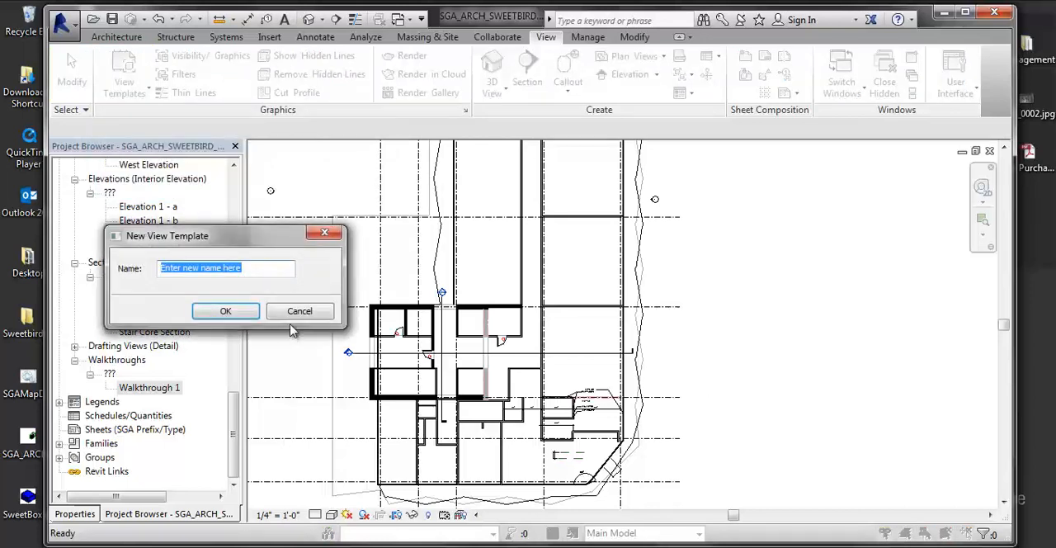
text(TUTORIAL TEMPLATE)
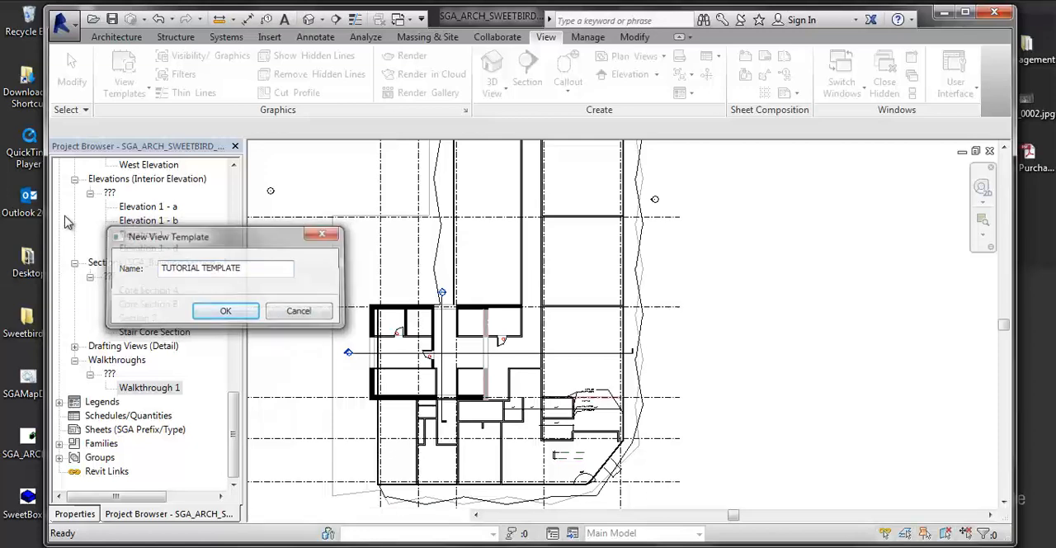
key(Return)
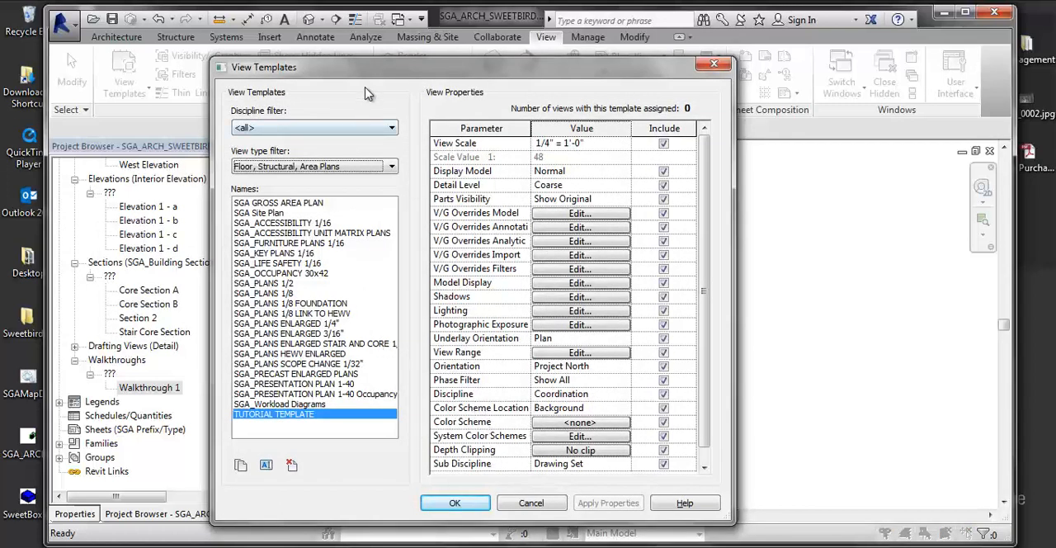
- Check the model and annotation visibility overrides of TUTORIAL TEMPLATE and accept the template's settings
drag(370, 67, 350, 64)
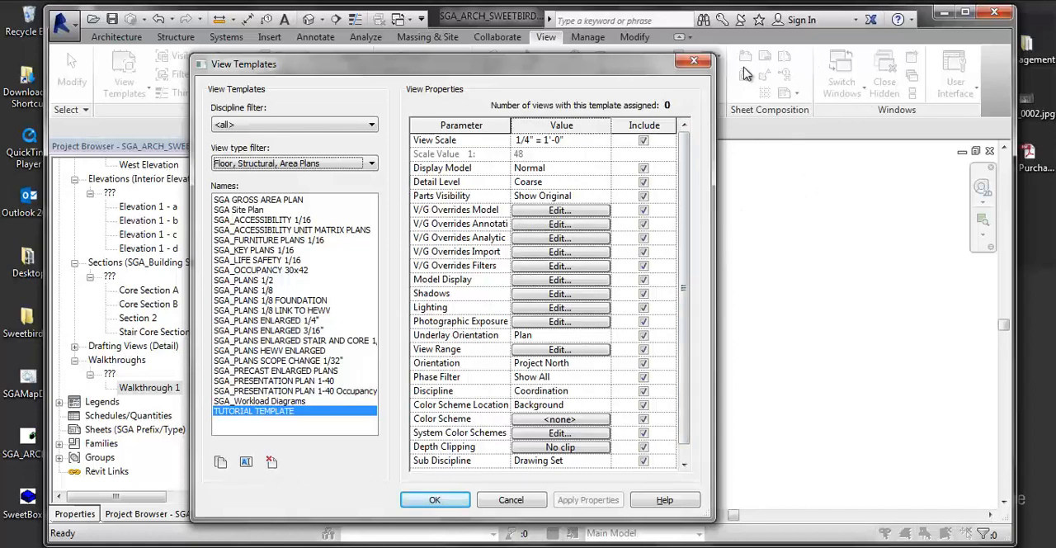
click(536, 213)
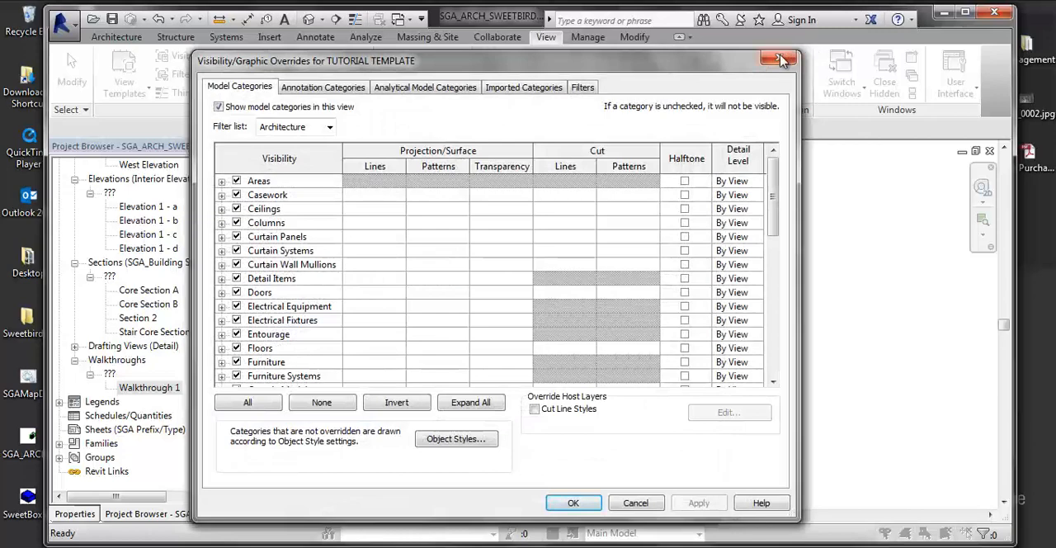
click(782, 60)
click(557, 225)
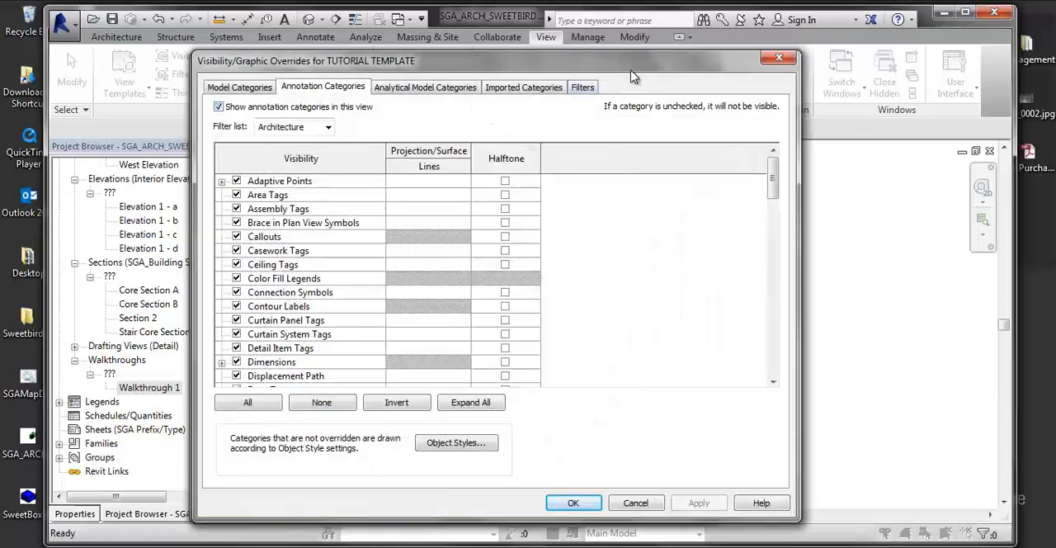
click(778, 58)
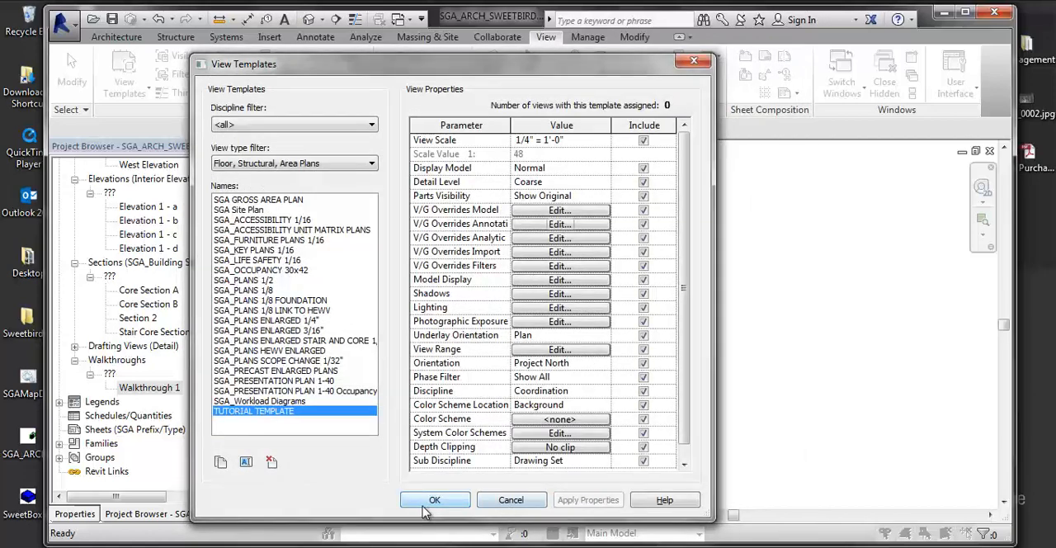
click(452, 501)
- Examine the Level 4 floor plan's view properties from the graphics settings to the View Template assignment
middle_drag(602, 252, 665, 268)
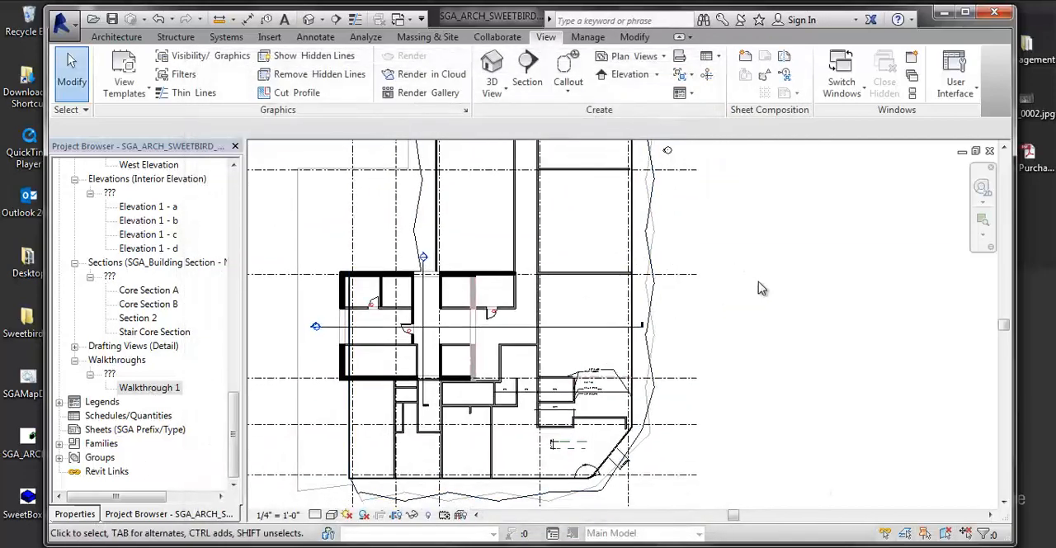
click(87, 514)
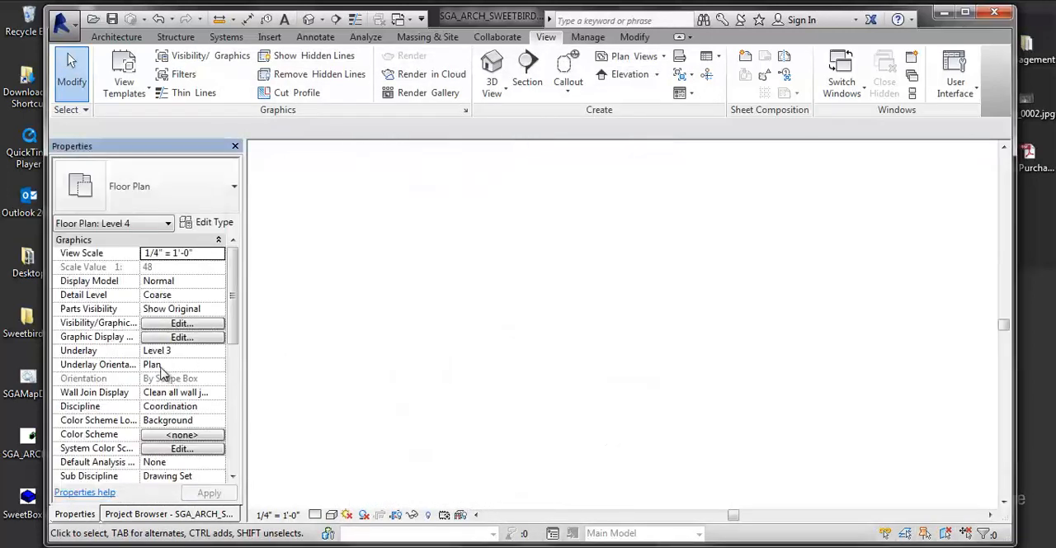
scroll(231, 346, down, 3)
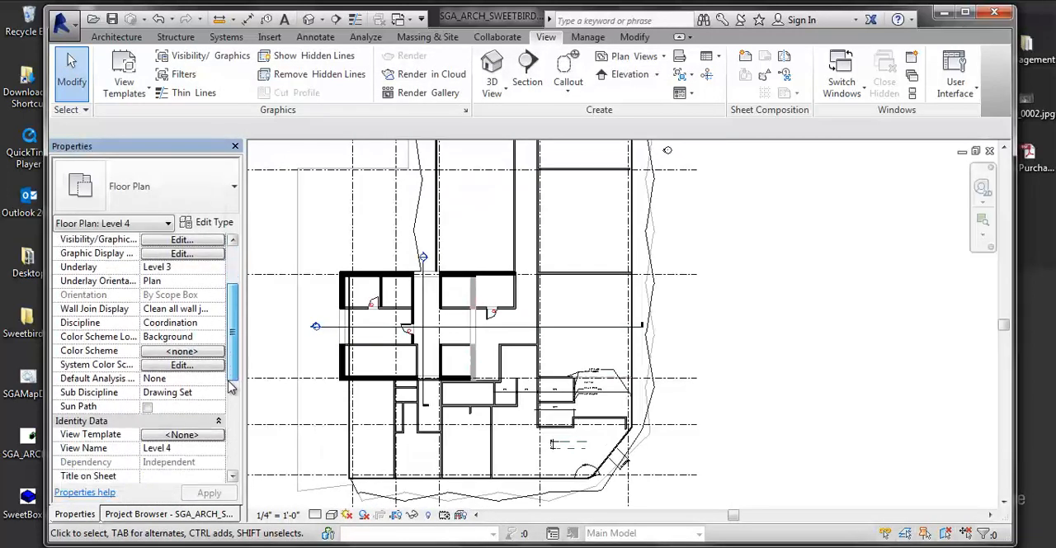
scroll(83, 330, up, 3)
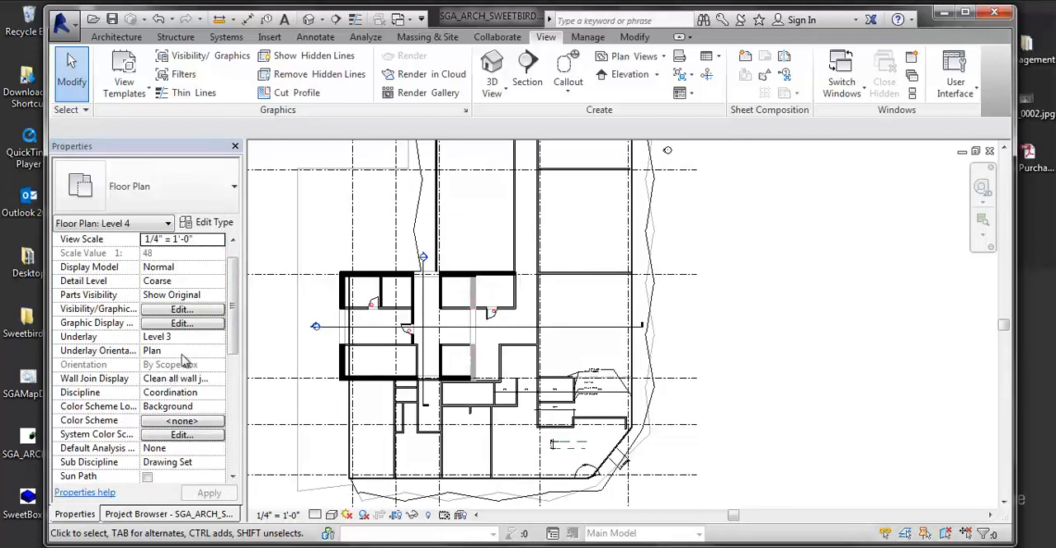
scroll(232, 479, down, 5)
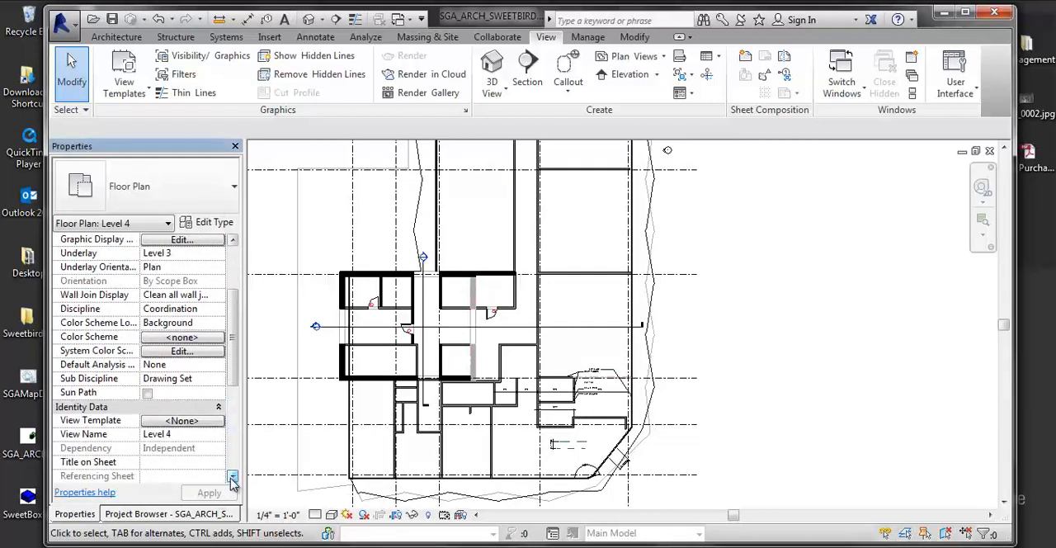
click(232, 479)
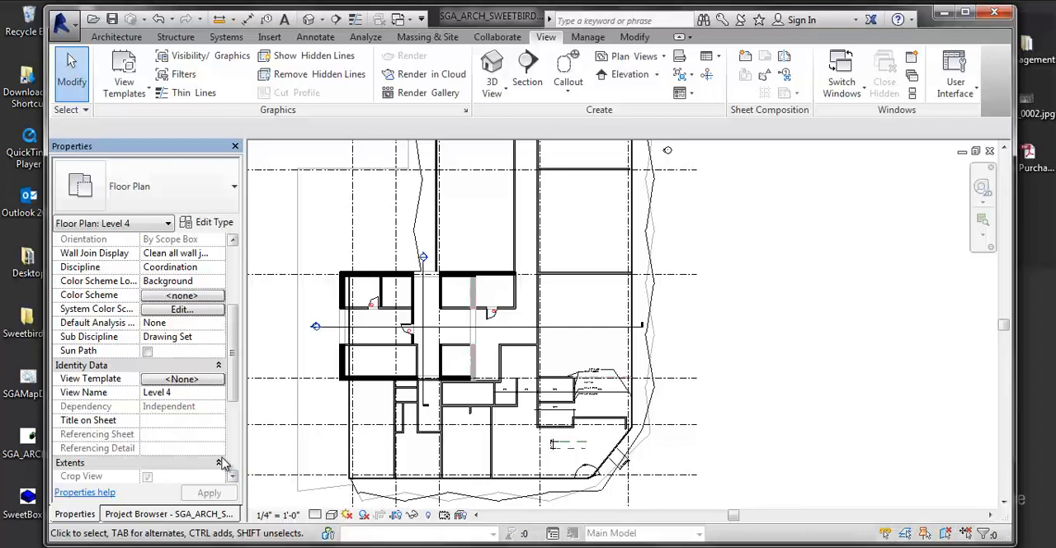
- Apply the properties of the SGA_ACCESSIBILITY 1/16 view template to the Level 4 floor plan
click(143, 98)
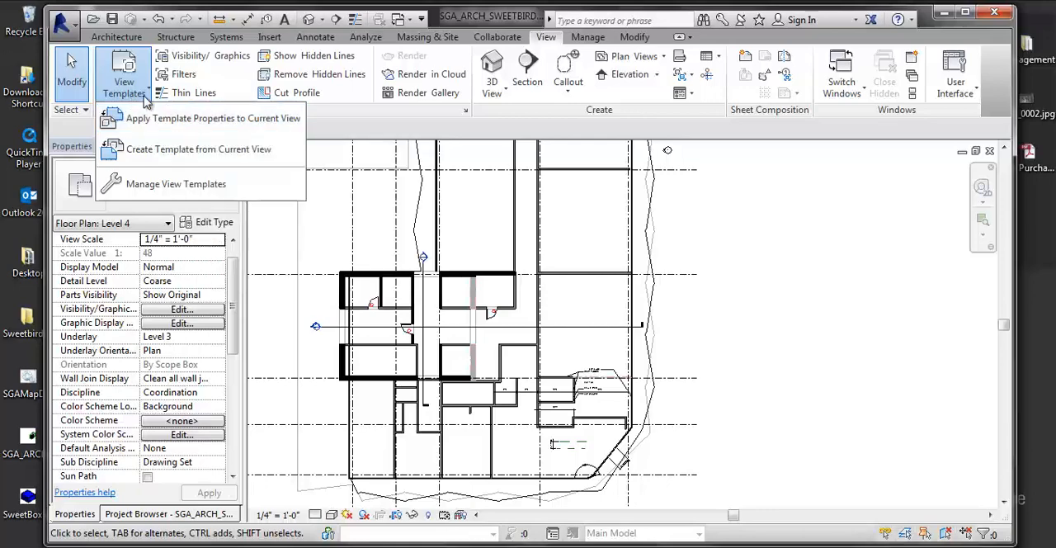
click(146, 124)
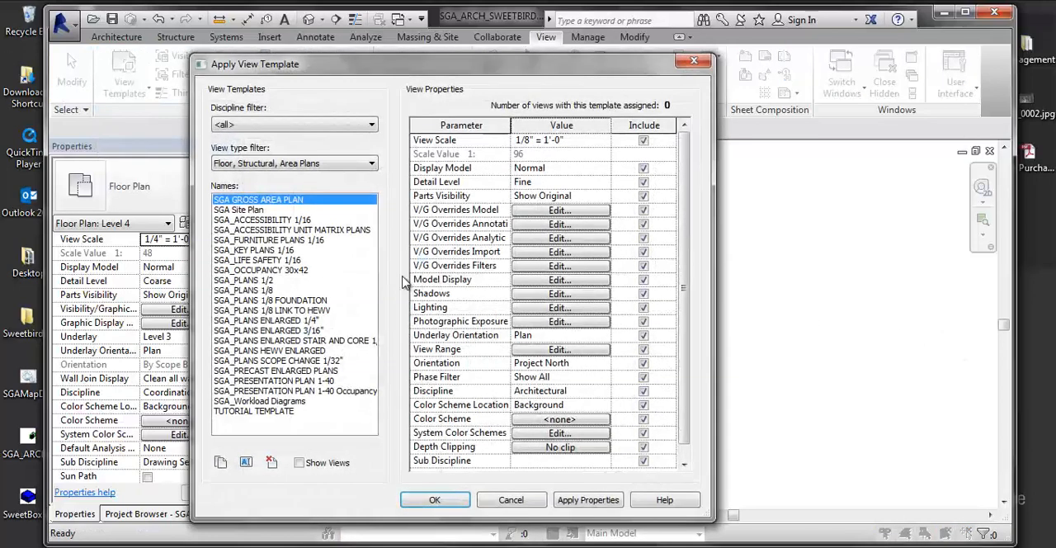
click(262, 220)
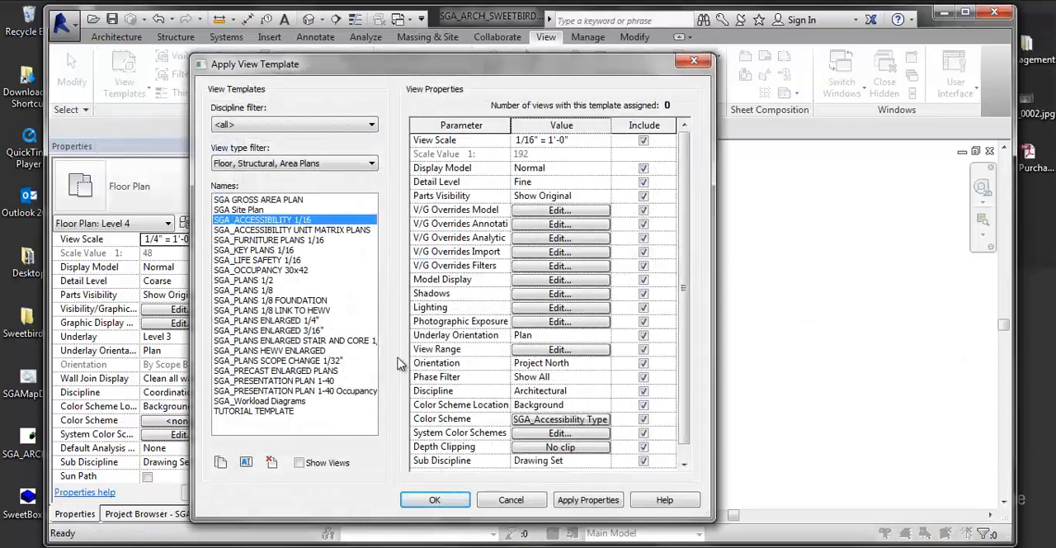
drag(419, 64, 766, 69)
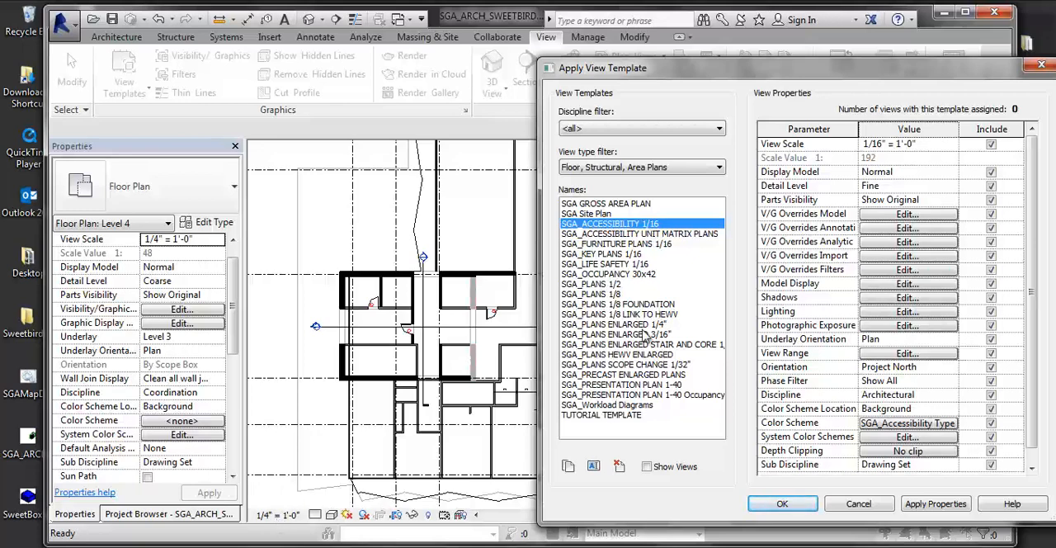
click(925, 504)
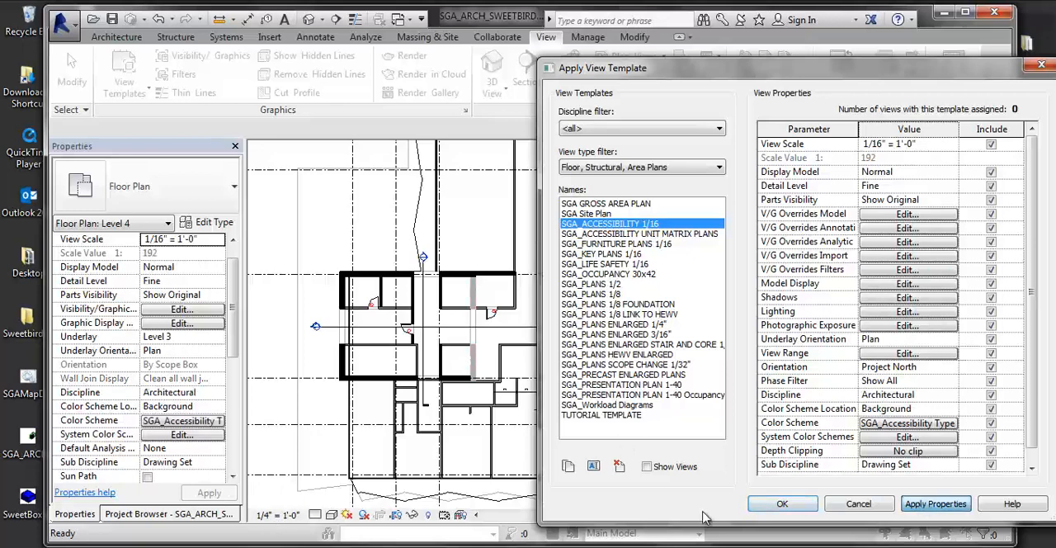
click(782, 504)
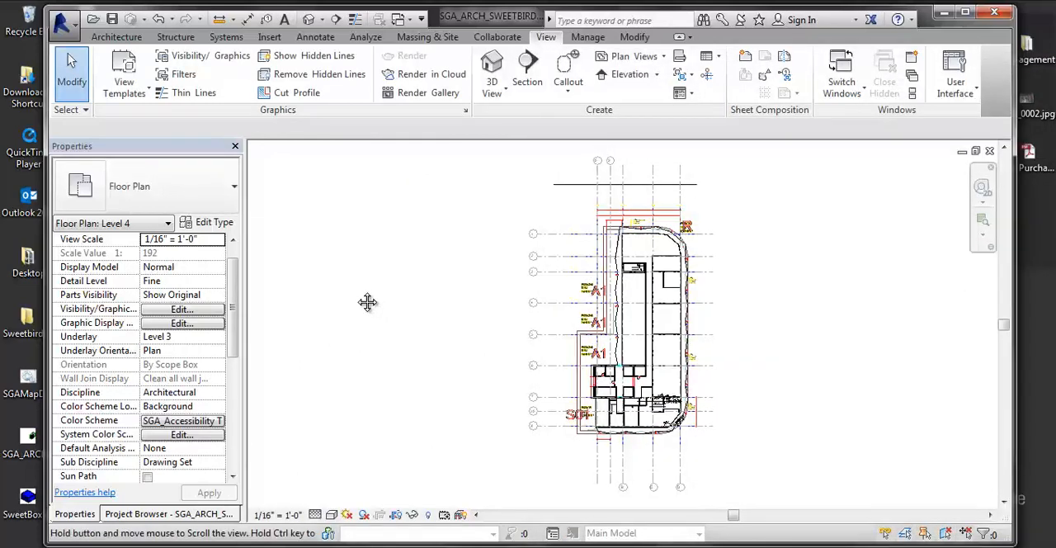
- Inspect the View Template property and the text and dimensions around the annotated walls of the Level 4 plan
click(233, 477)
click(234, 476)
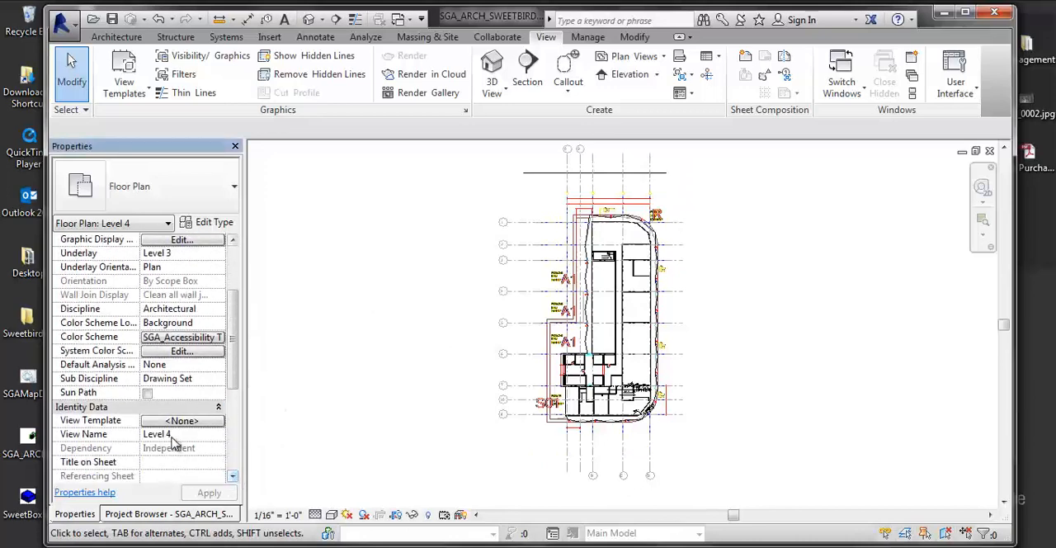
click(232, 477)
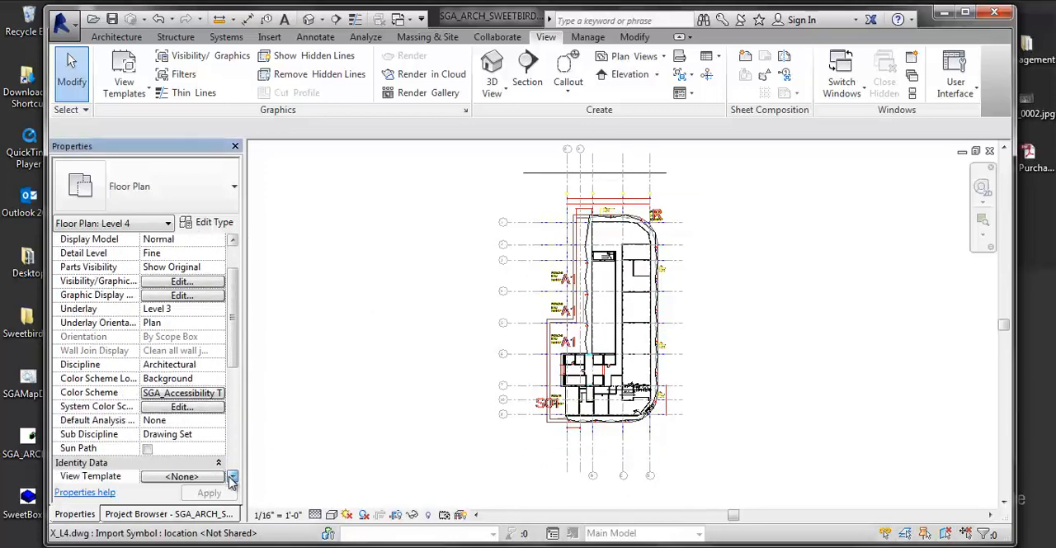
click(233, 476)
scroll(558, 386, up, 5)
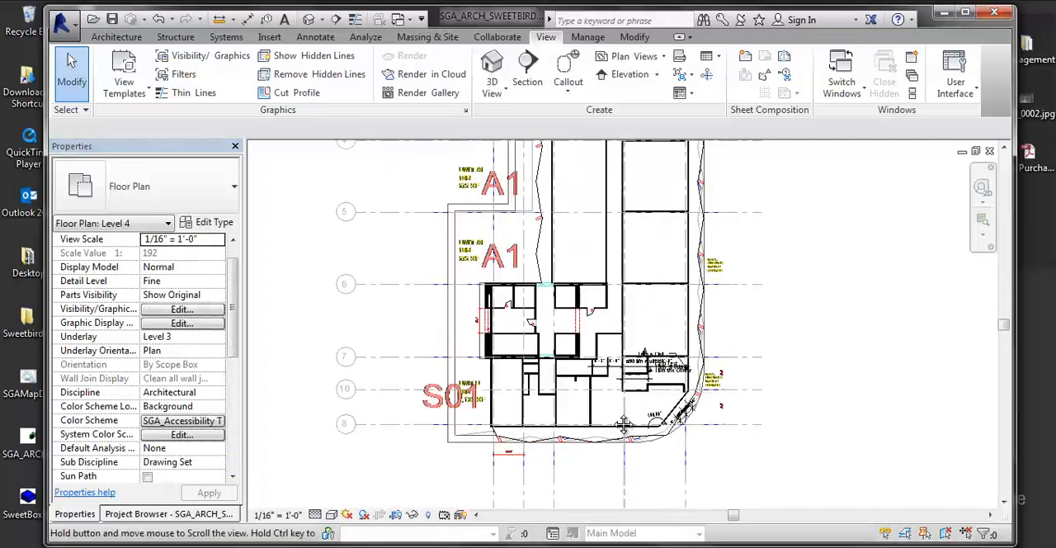
scroll(559, 386, up, 3)
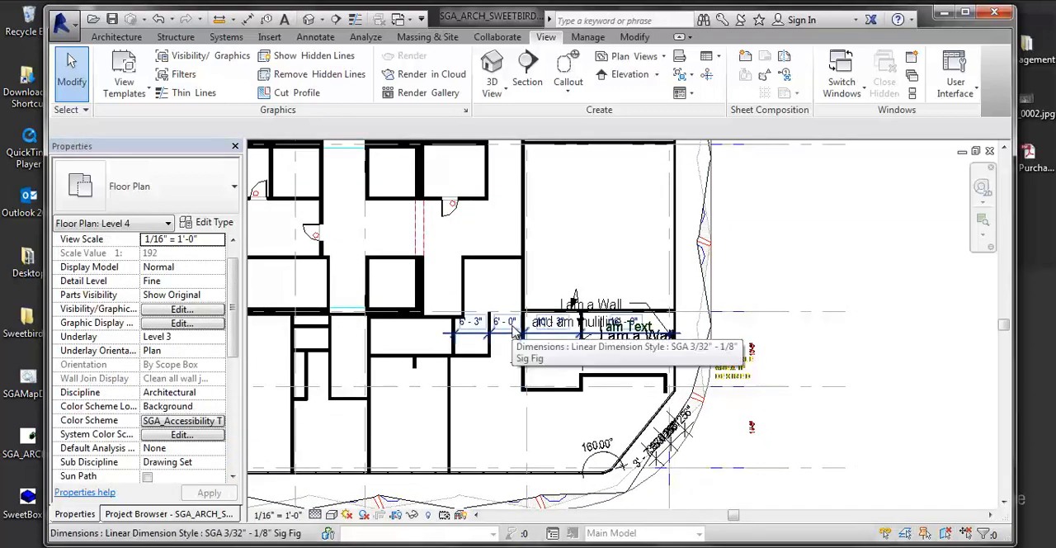
- Review the model category overrides applied to Level 4, close them and select the X_L4.dwg import in the plan
key(v)
key(g)
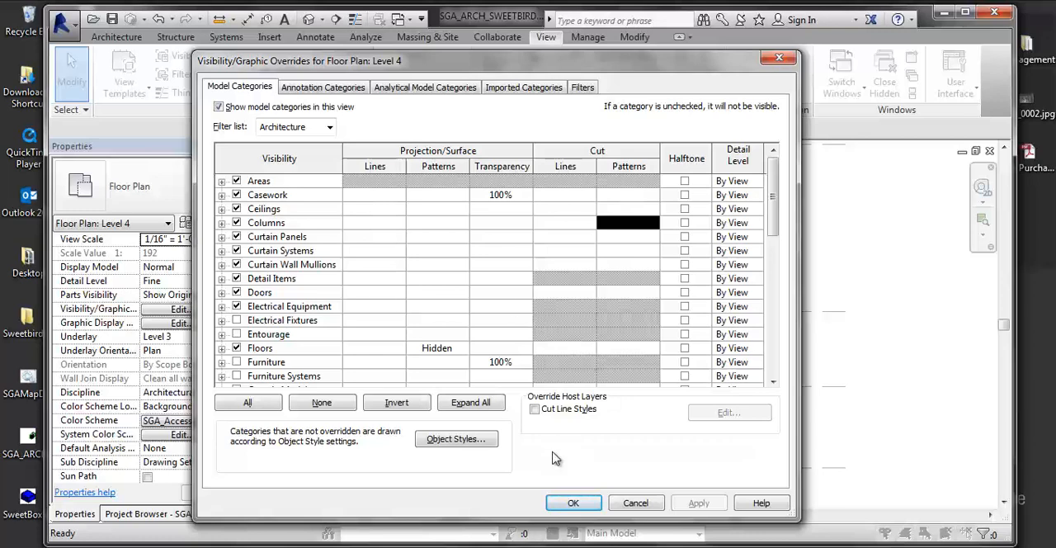
click(573, 502)
click(497, 460)
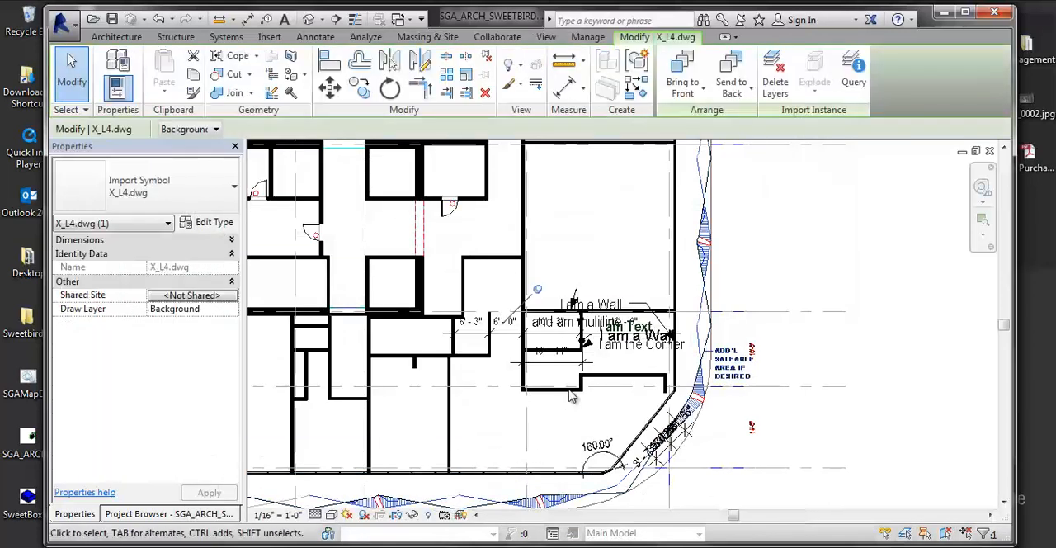
click(544, 38)
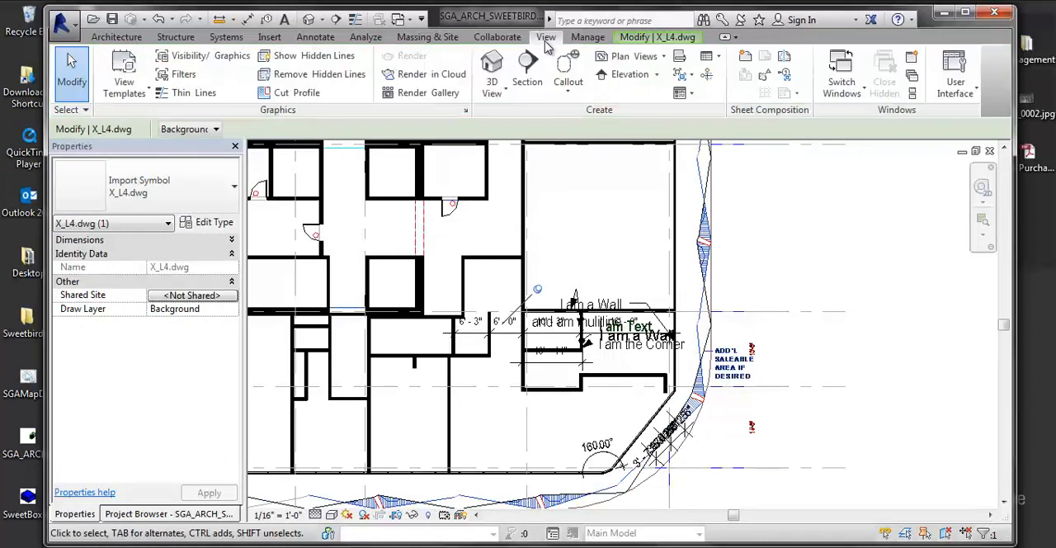
click(124, 78)
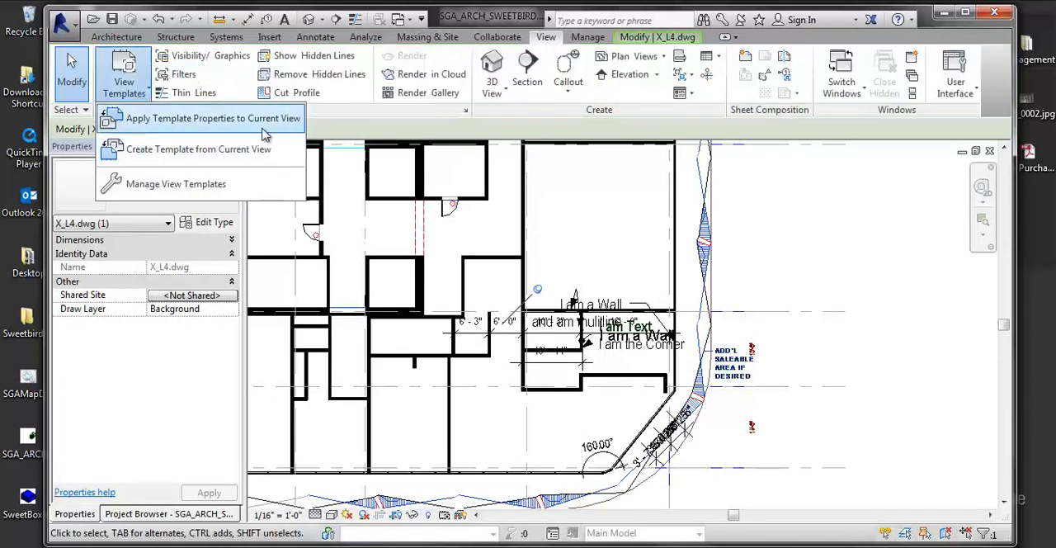
click(459, 410)
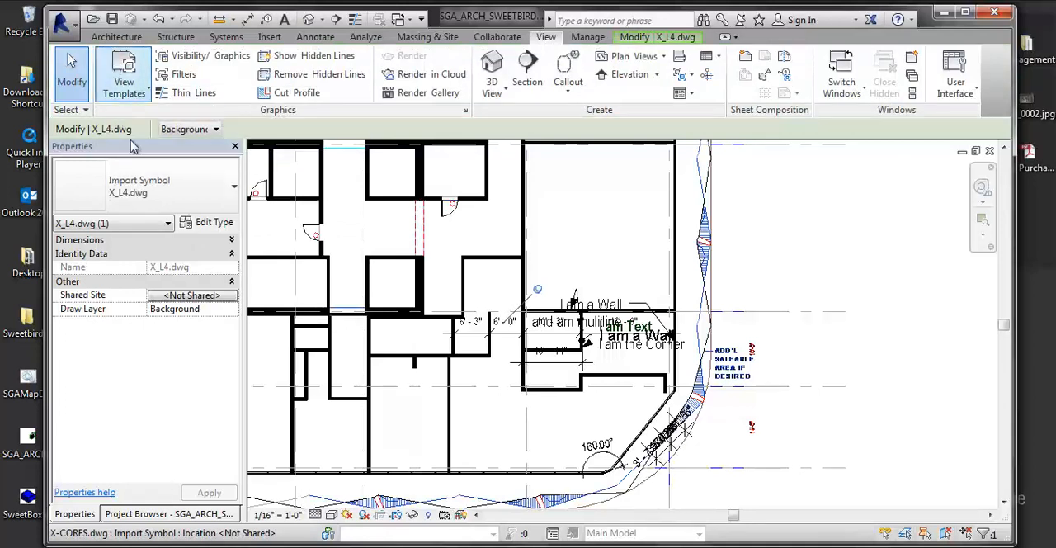
click(124, 518)
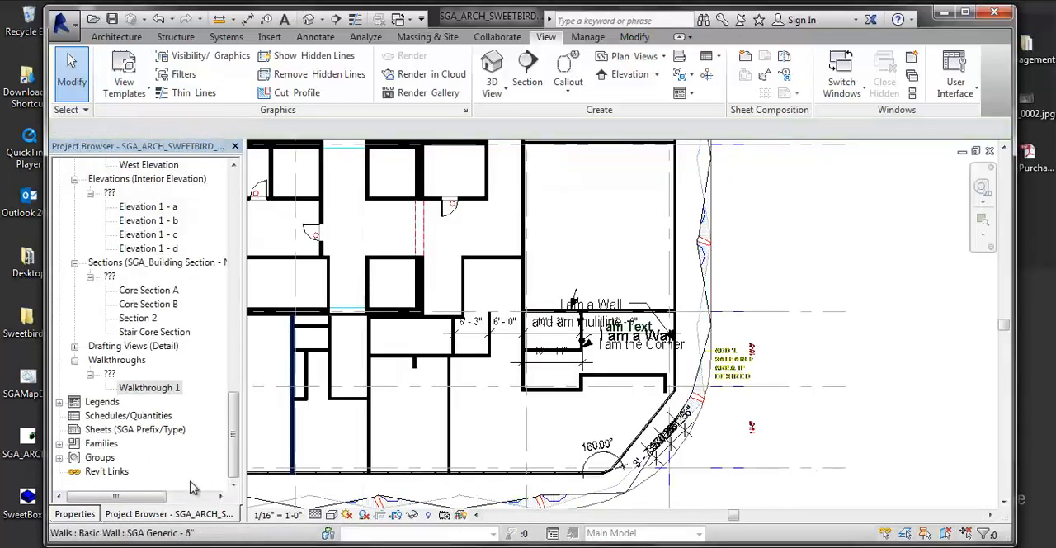
- Assign TUTORIAL TEMPLATE as the view template of the Level 4 floor plan
click(96, 515)
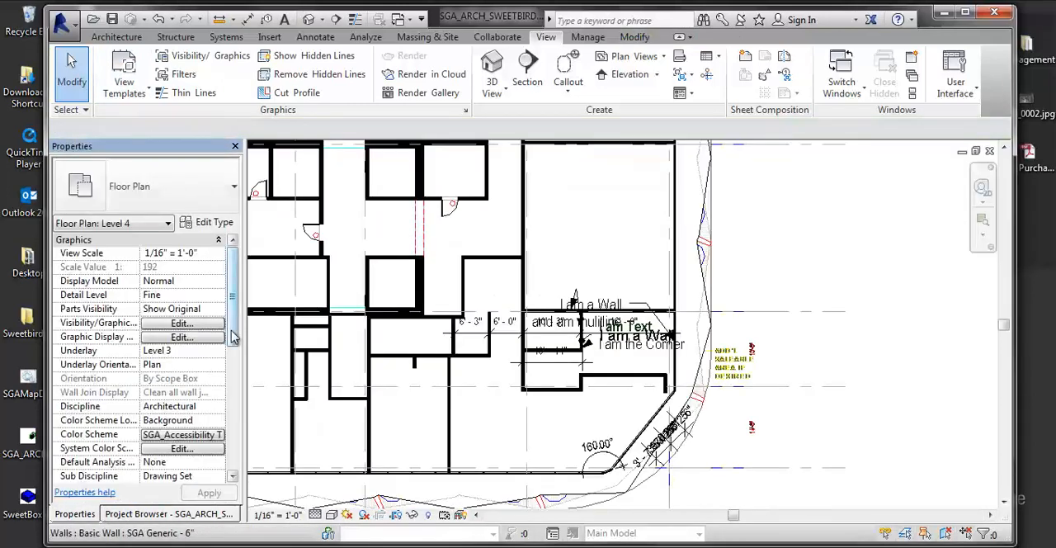
drag(234, 341, 235, 396)
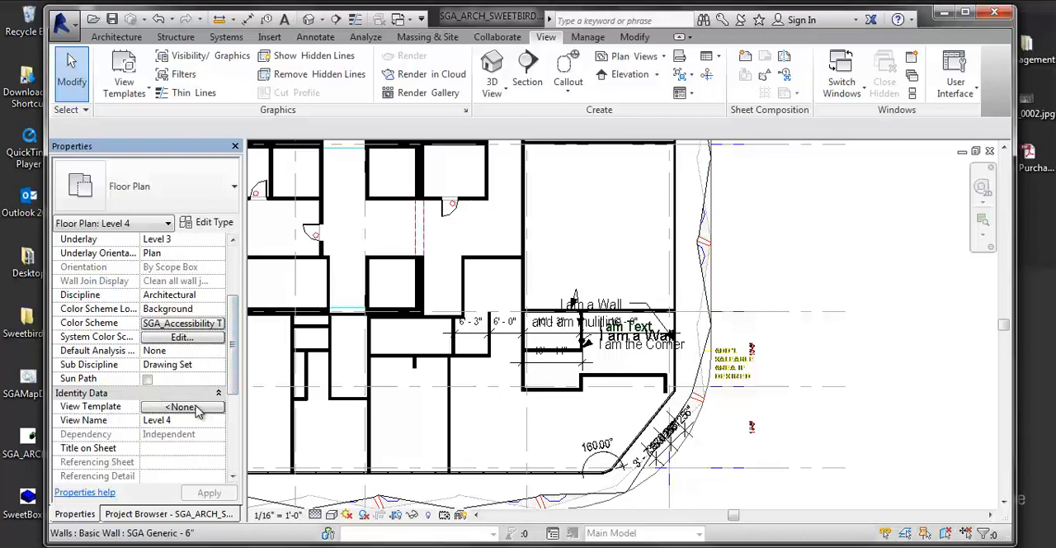
click(183, 406)
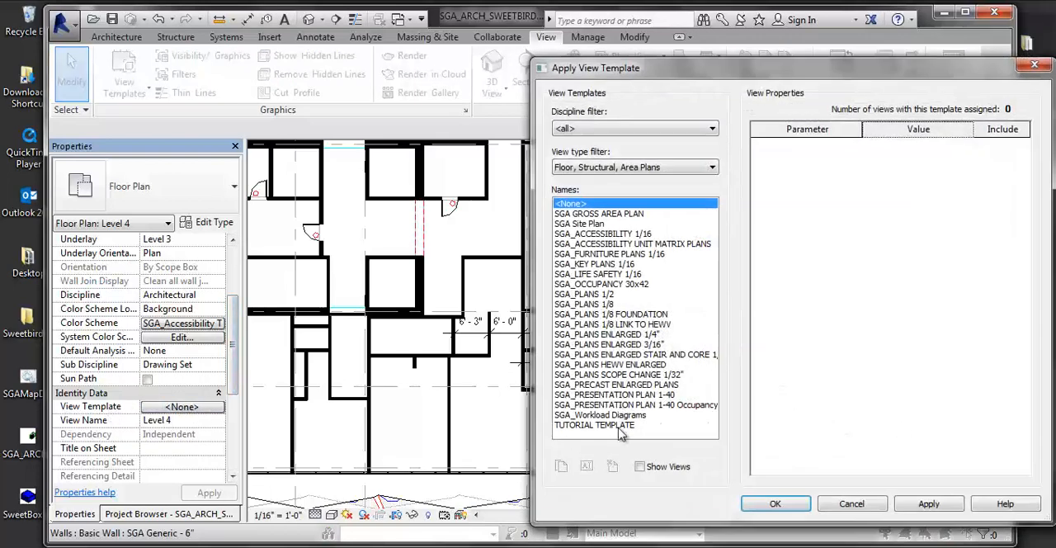
click(618, 425)
click(931, 503)
click(769, 505)
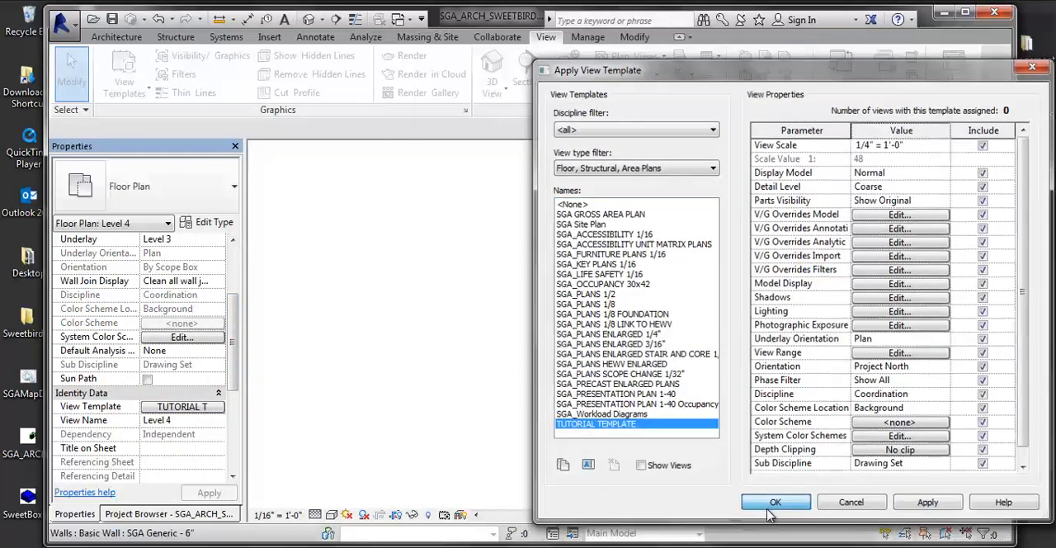
scroll(683, 441, up, 4)
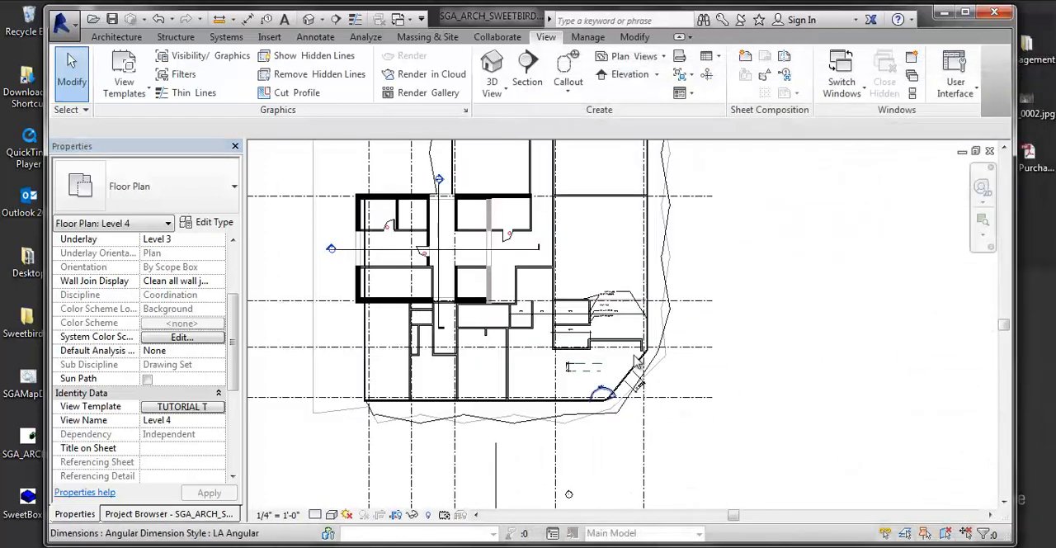
scroll(636, 361, up, 2)
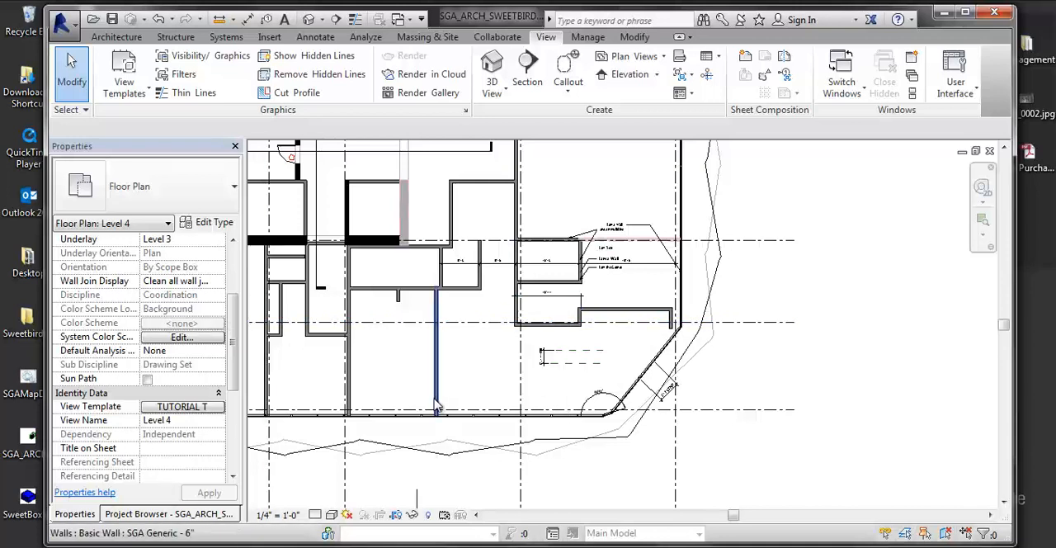
- Review the parameters included in the project's view templates in the template manager, then close it
click(142, 97)
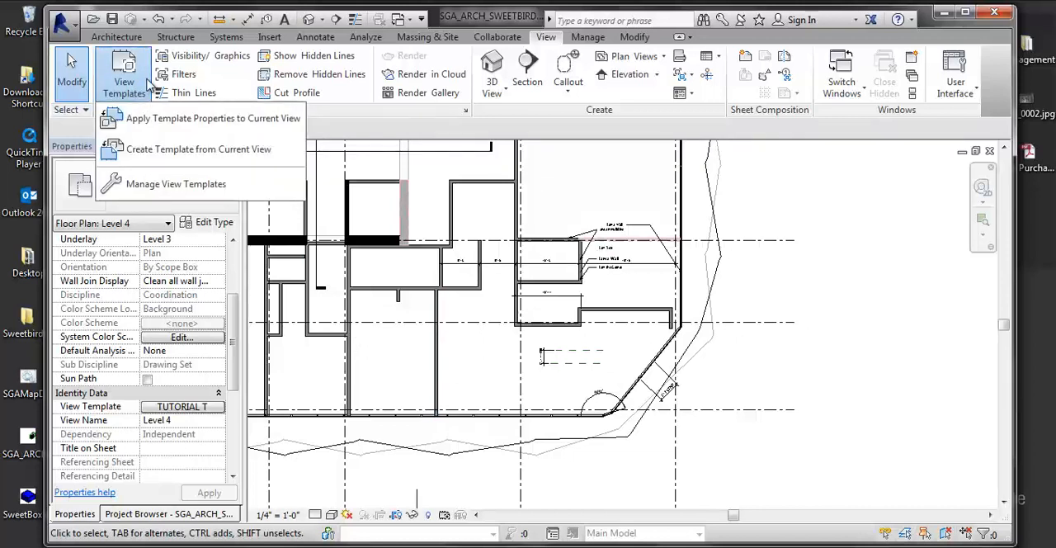
click(138, 184)
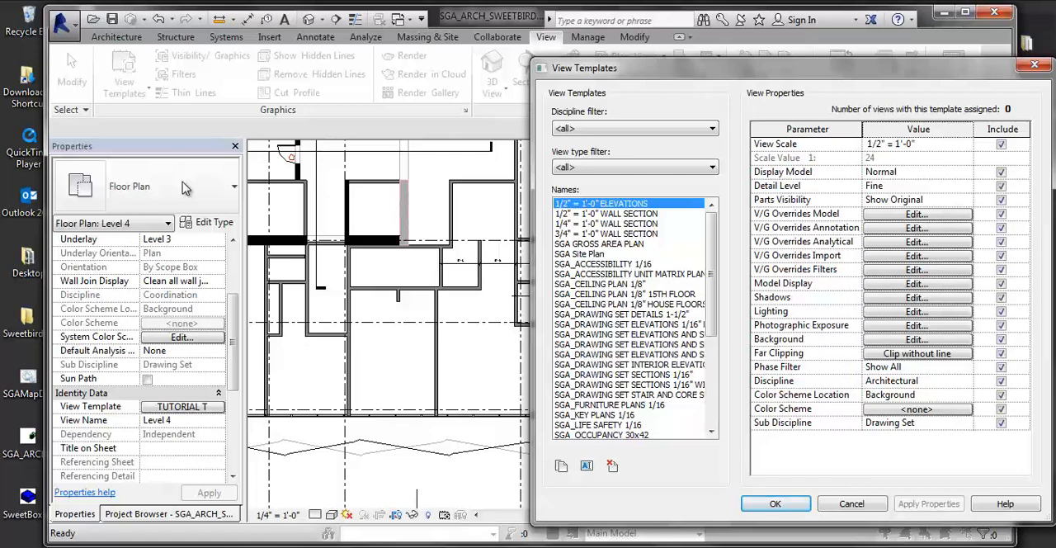
drag(868, 76, 569, 65)
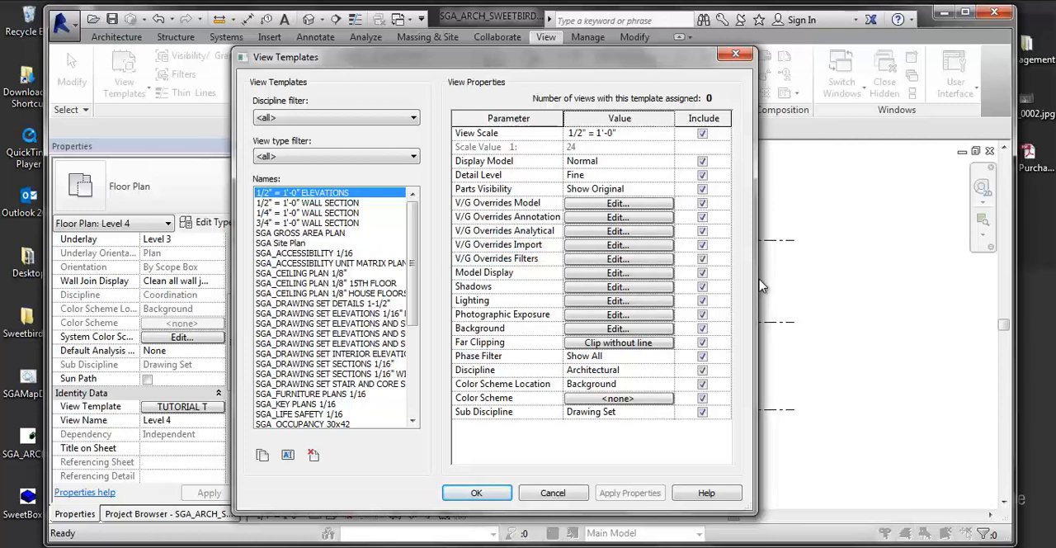
click(480, 489)
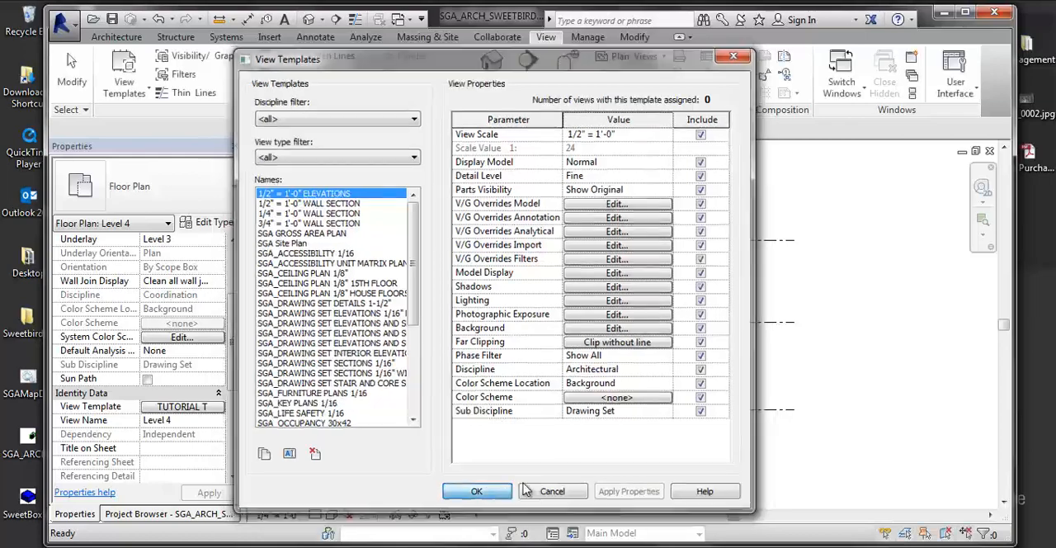
- Examine Level 4's visibility/graphic overrides across the model, annotation, analytical, imported and filter categories, then close them
key(v)
key(v)
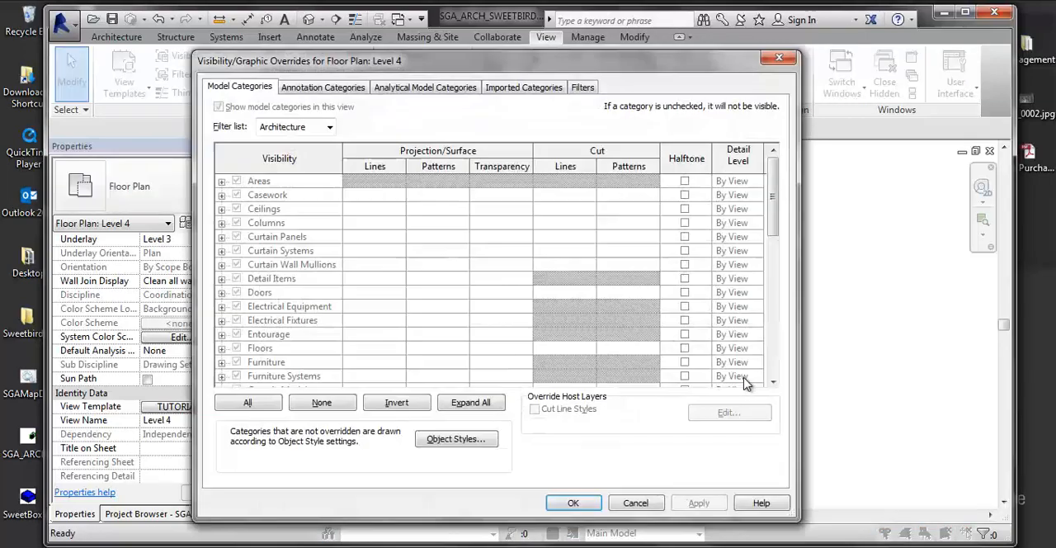
click(357, 89)
click(425, 87)
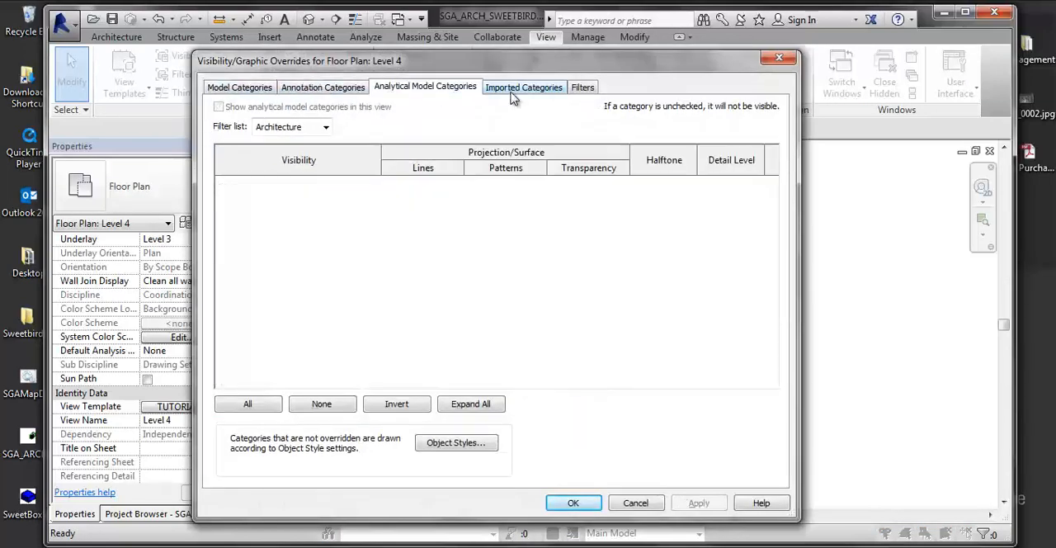
click(513, 92)
click(582, 91)
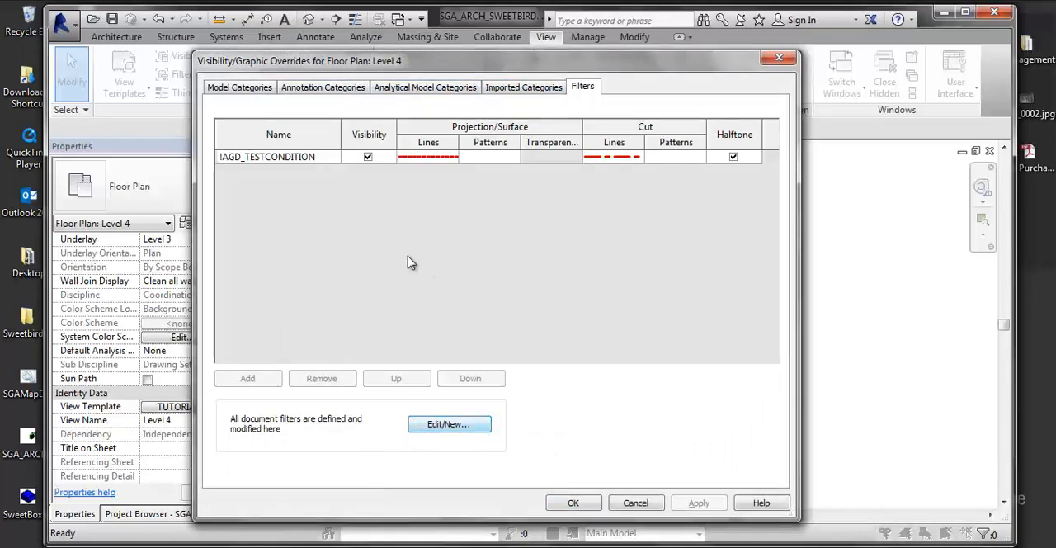
click(780, 59)
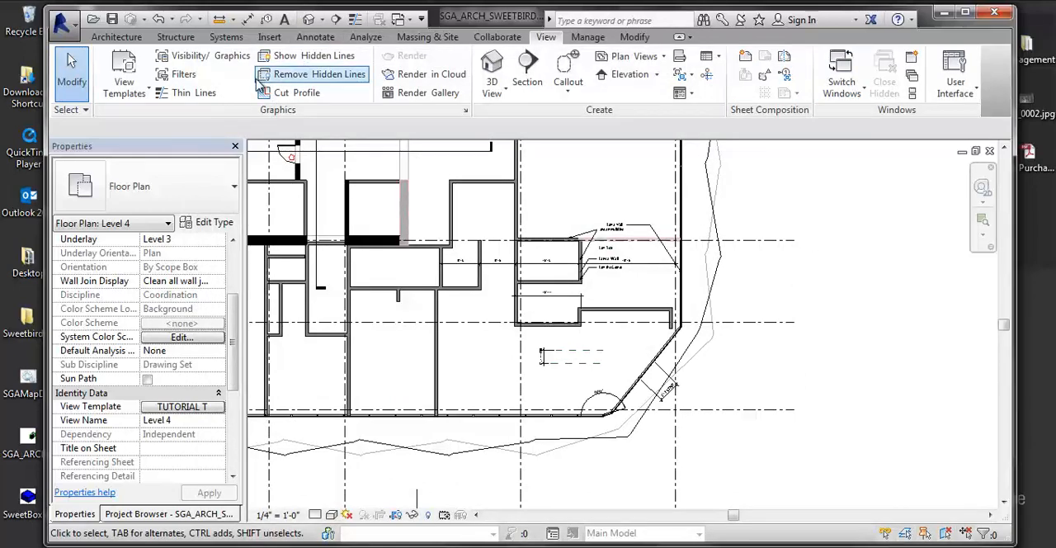
- Exclude V/G Overrides Model from both the 1/2" = 1'-0" ELEVATIONS view template and TUTORIAL TEMPLATE
click(124, 78)
click(157, 183)
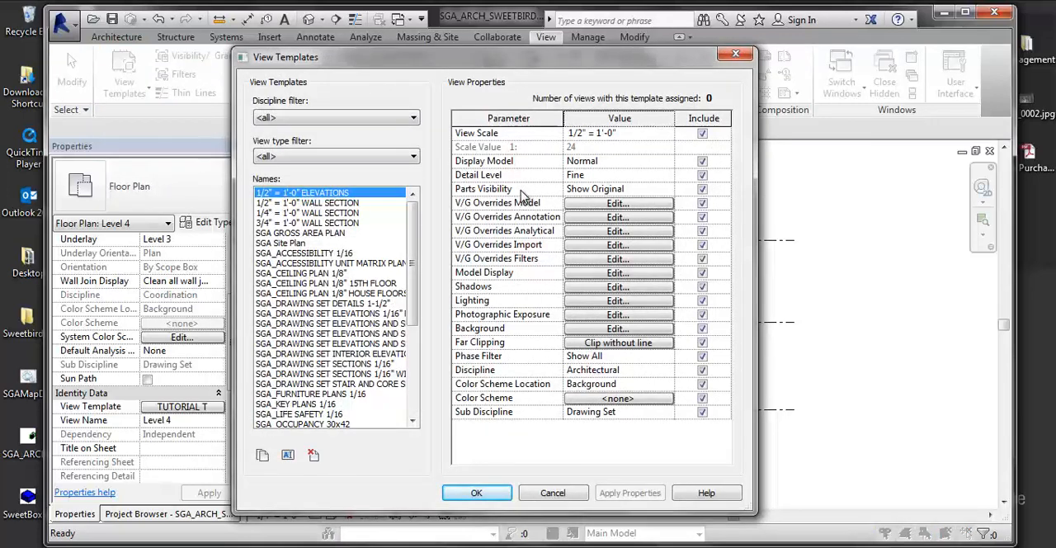
click(701, 203)
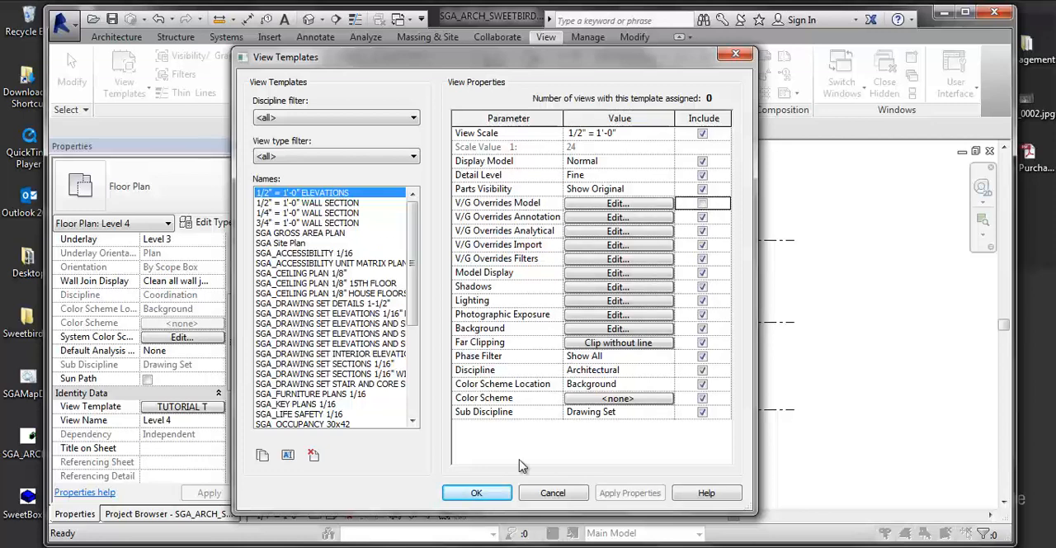
drag(410, 274, 410, 362)
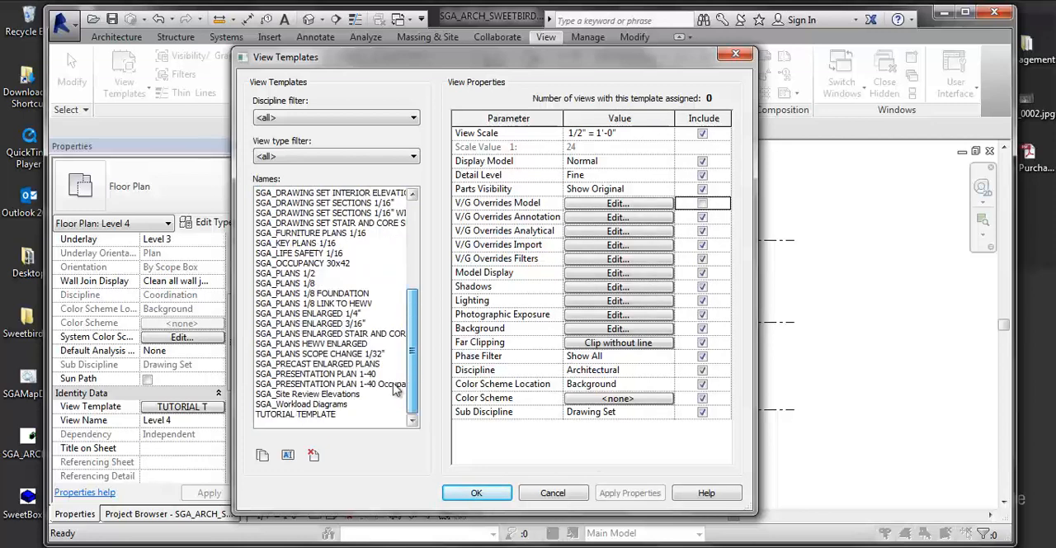
click(290, 415)
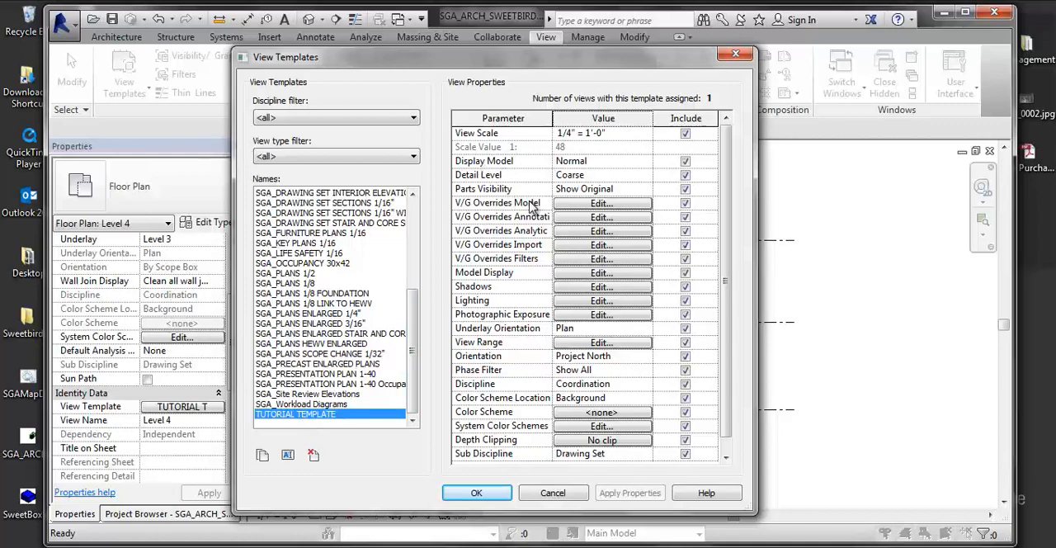
click(685, 203)
click(476, 493)
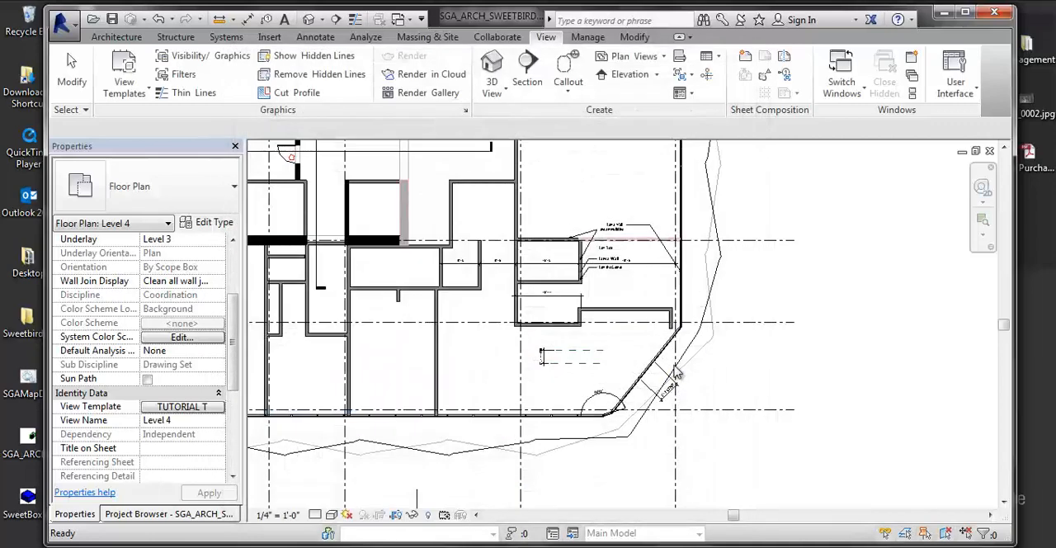
- Check which of Level 4's model, annotation and analytical visibility overrides can be edited, then close the overrides
key(v)
key(g)
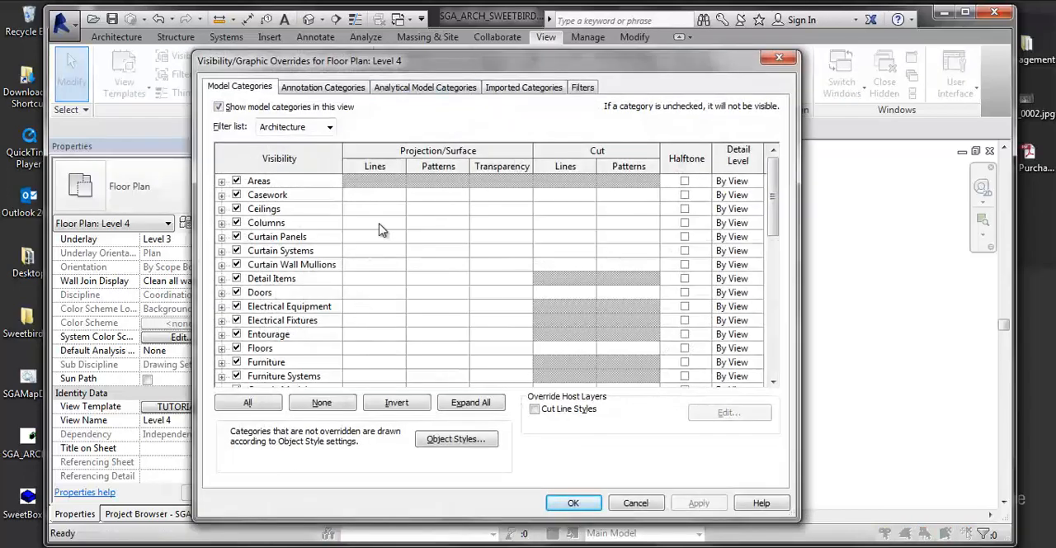
click(341, 88)
click(392, 87)
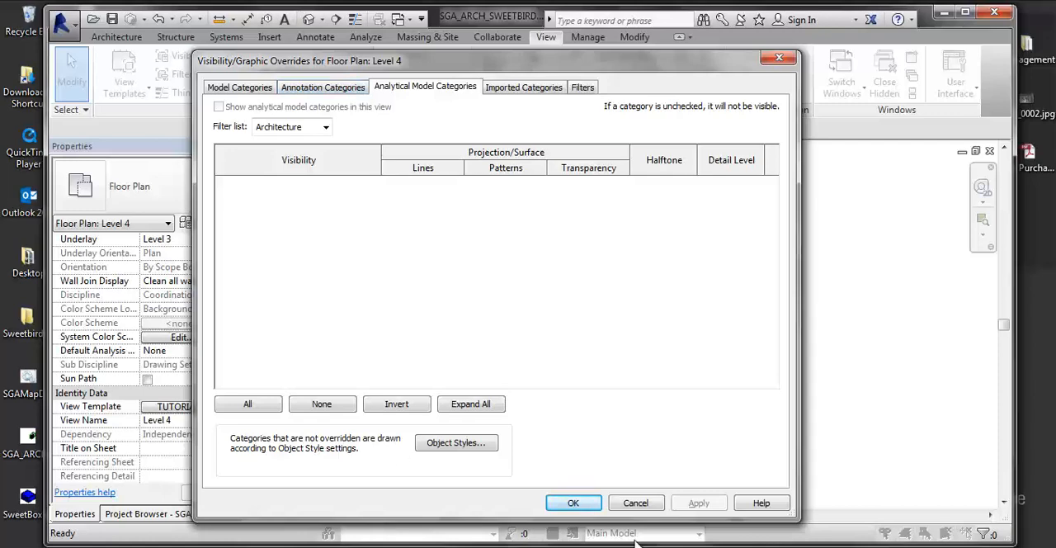
click(573, 502)
middle_drag(766, 338, 763, 347)
scroll(763, 346, down, 2)
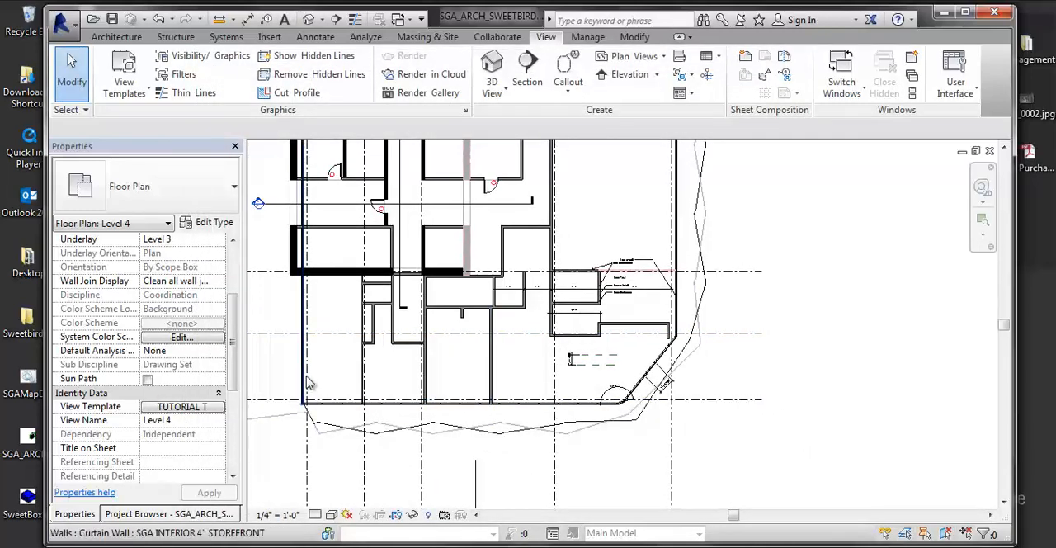
- Open the Level 5 floor plan from the Drawing Set views
click(140, 514)
click(146, 208)
scroll(186, 282, up, 2)
scroll(198, 280, up, 13)
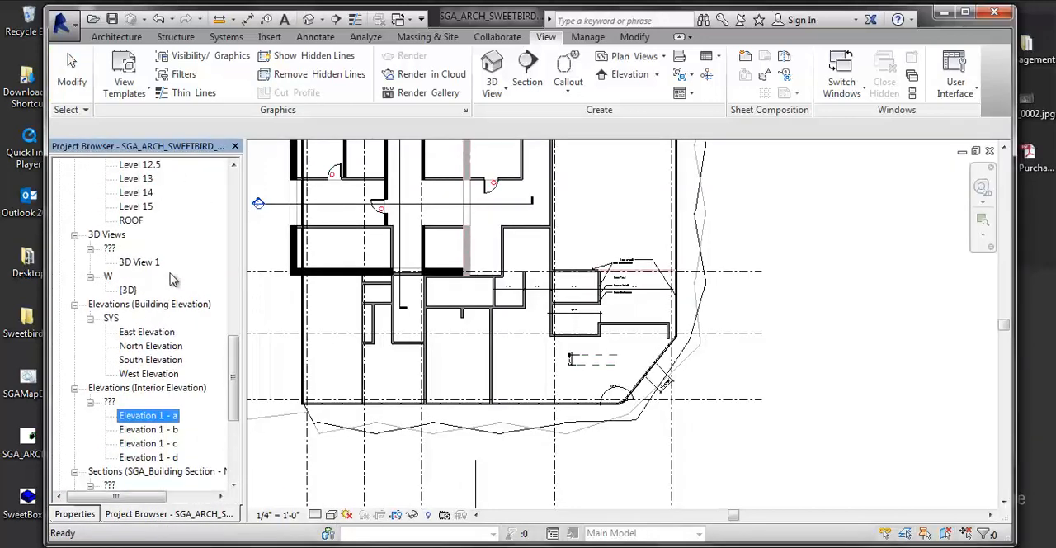
scroll(206, 281, up, 2)
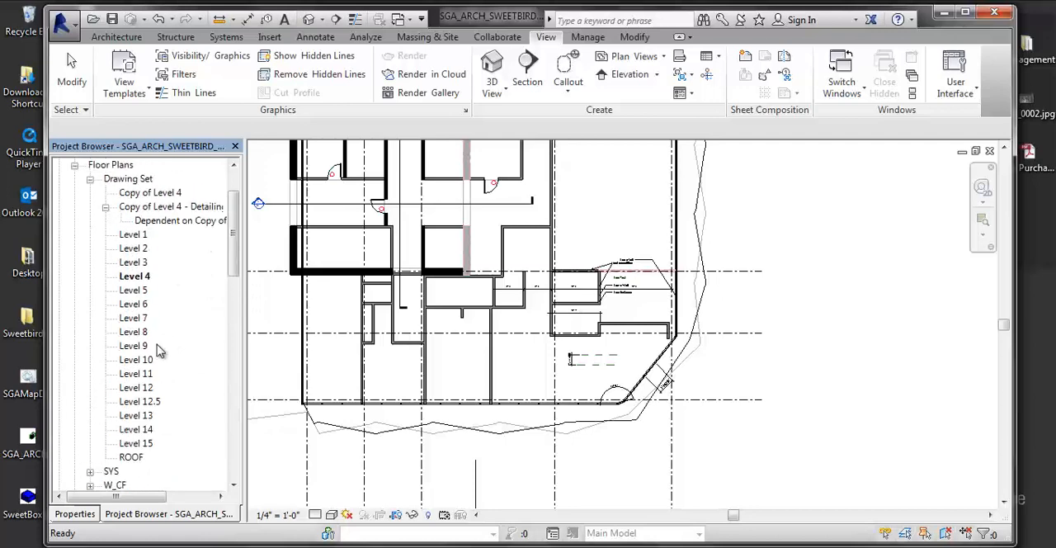
double_click(134, 290)
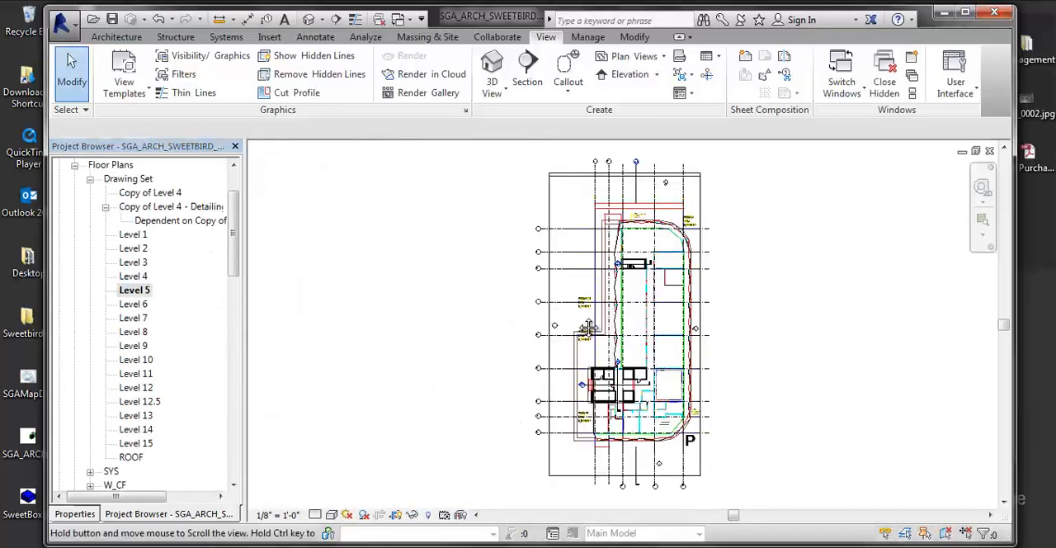
scroll(507, 264, up, 5)
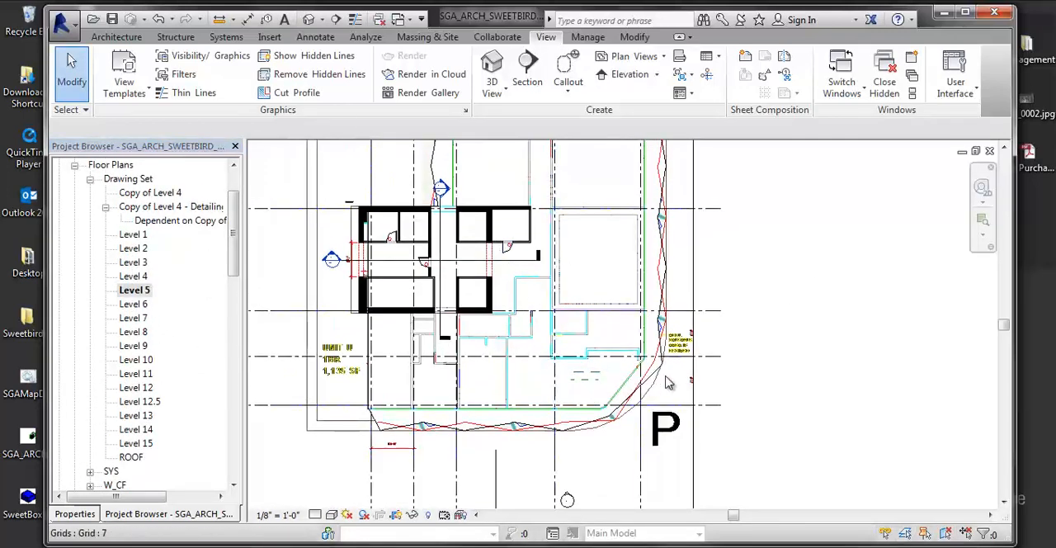
middle_drag(520, 380, 555, 413)
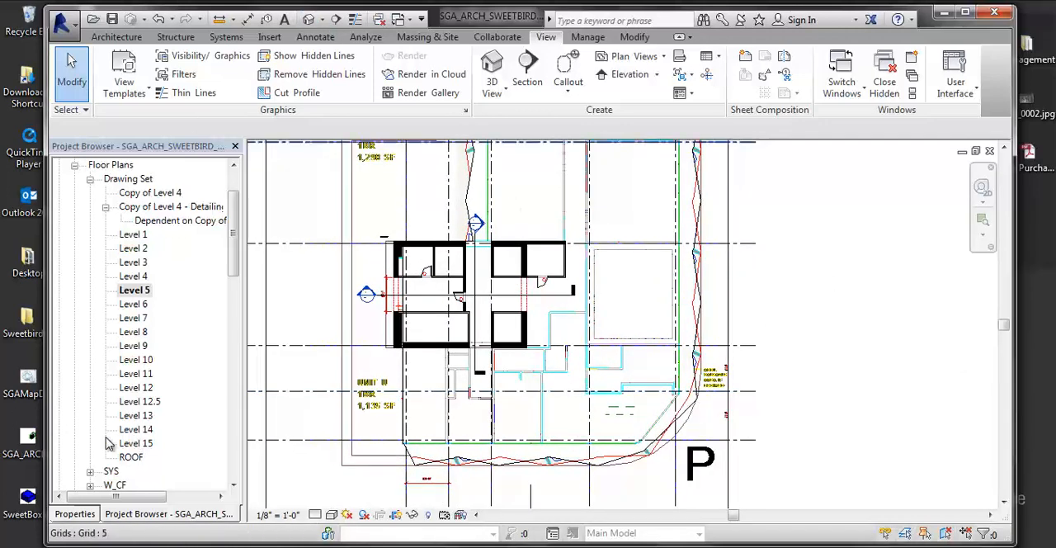
- Assign TUTORIAL TEMPLATE as the view template of the Level 5 floor plan
click(74, 513)
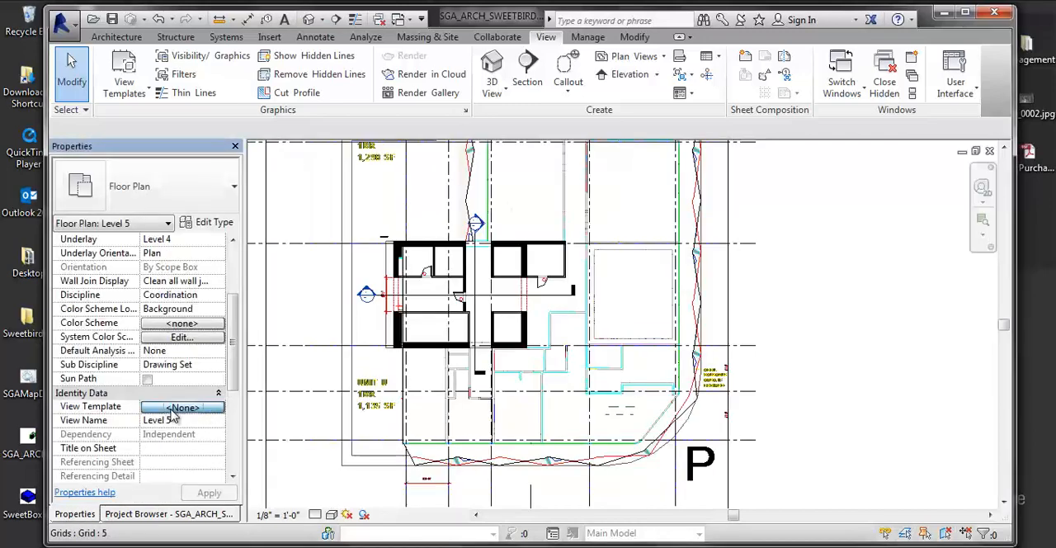
click(181, 407)
click(329, 415)
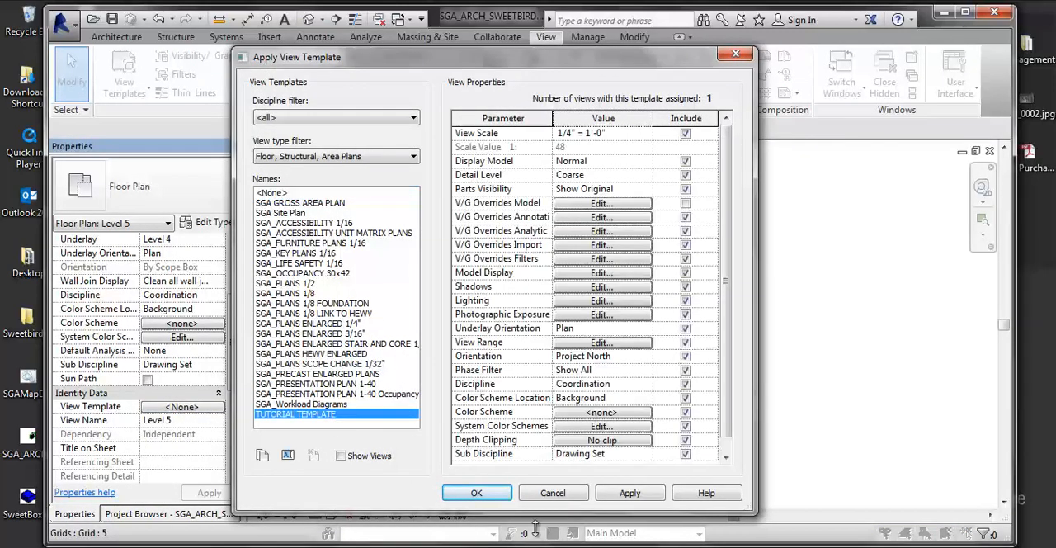
click(630, 493)
click(476, 492)
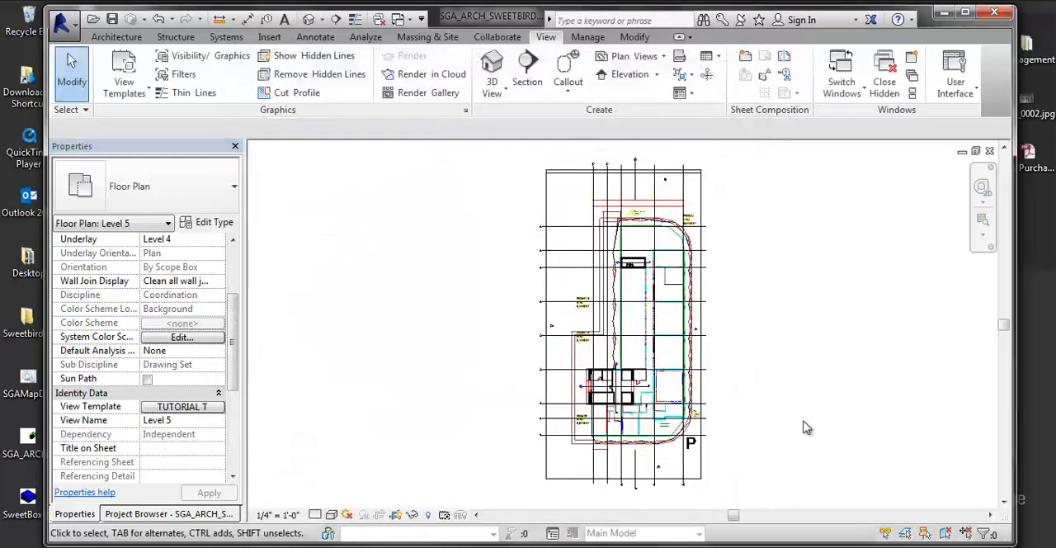
- Reapply TUTORIAL TEMPLATE to the Level 5 floor plan and accept the view template assignment
click(202, 406)
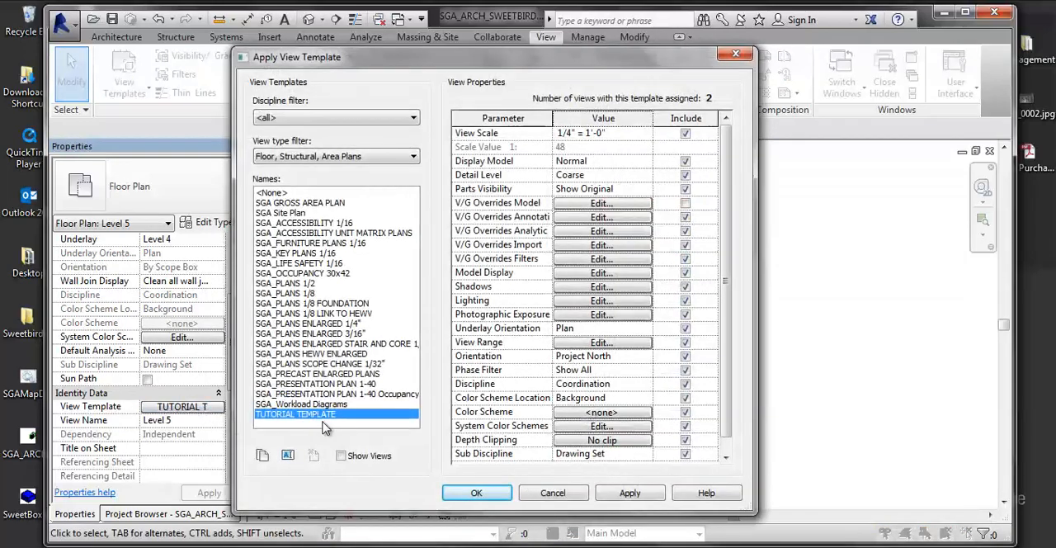
click(640, 497)
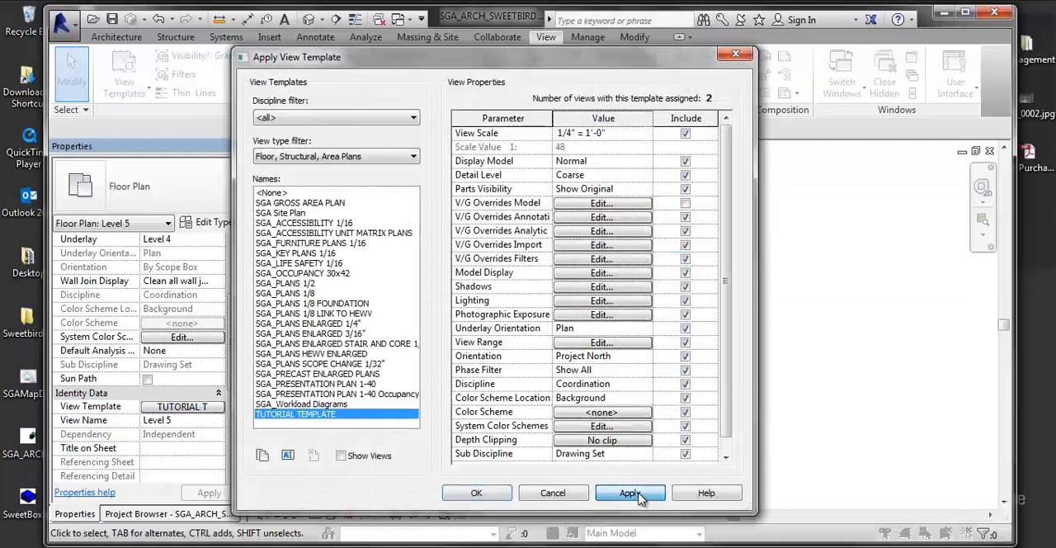
click(477, 493)
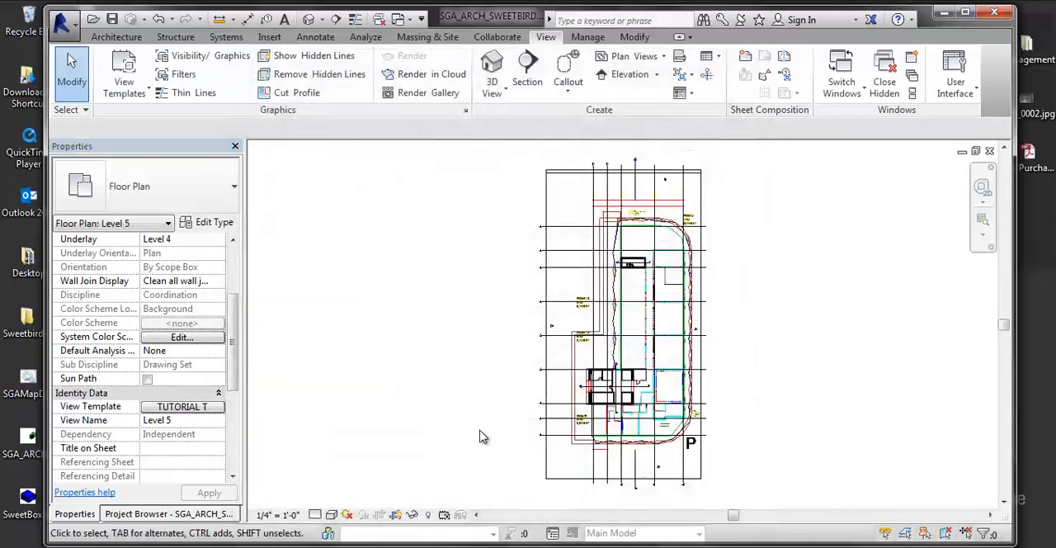
- Check Level 5's visibility overrides for model categories and imported DWG categories, then close the overrides
middle_drag(592, 241, 584, 246)
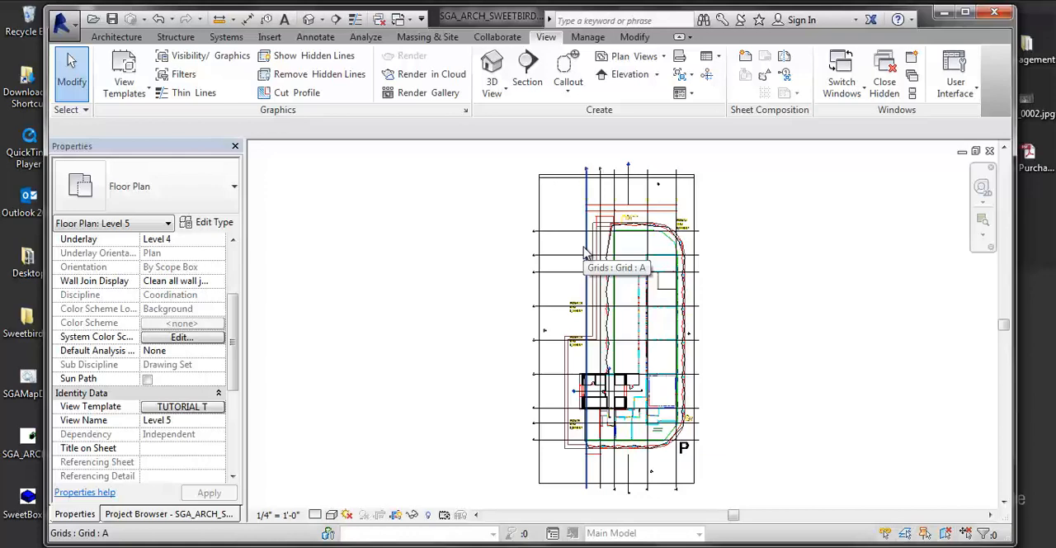
key(v)
key(g)
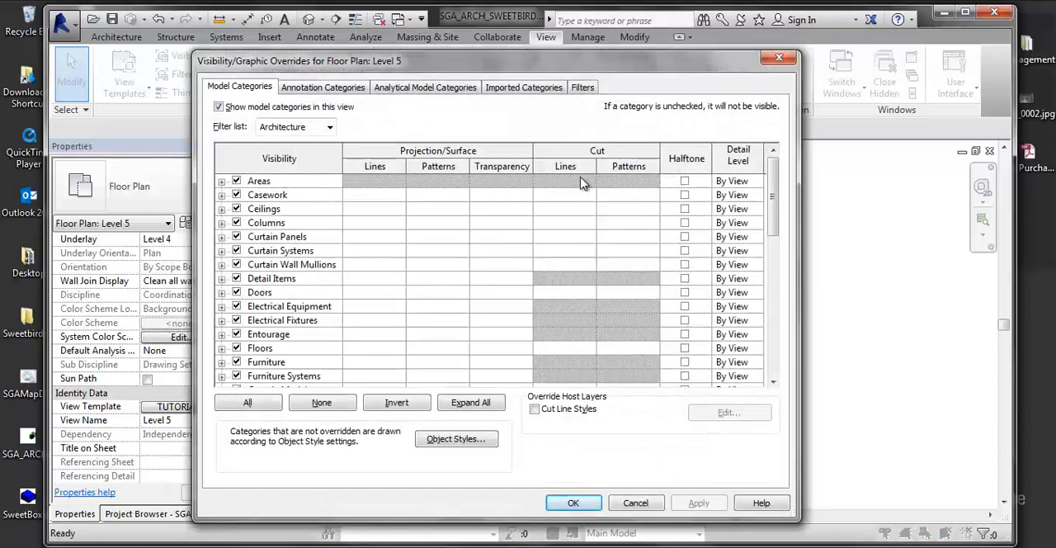
click(521, 88)
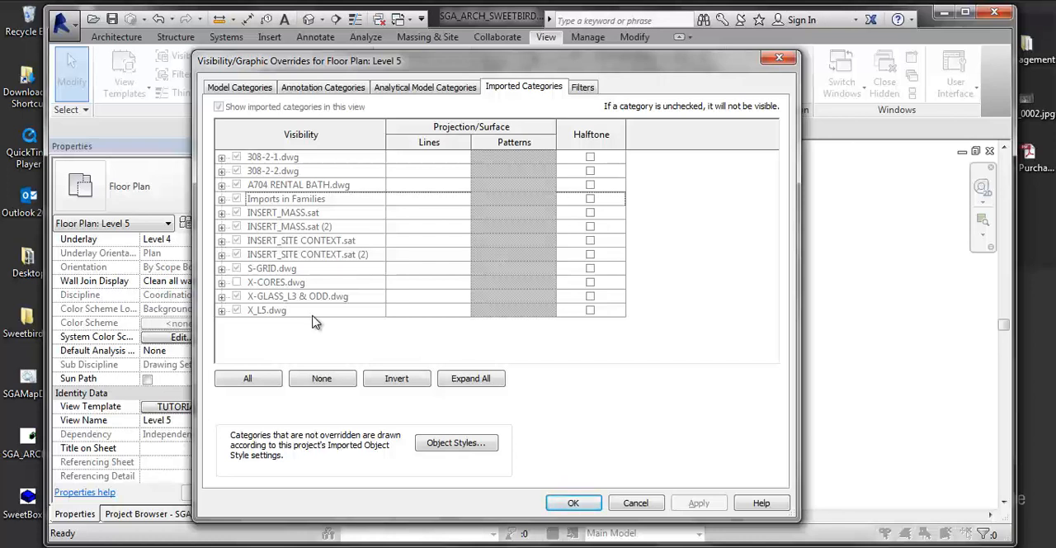
click(573, 503)
scroll(889, 386, up, 1)
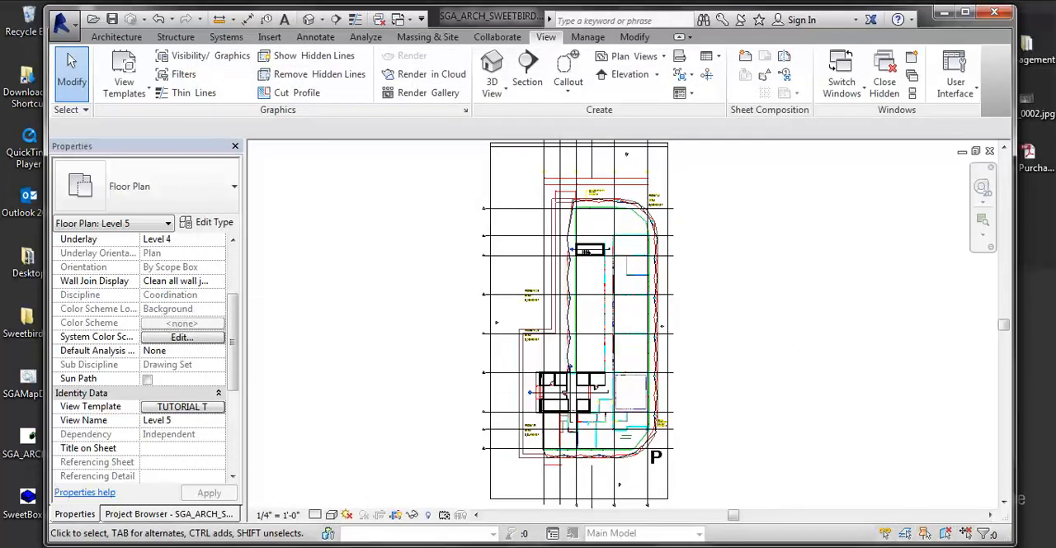